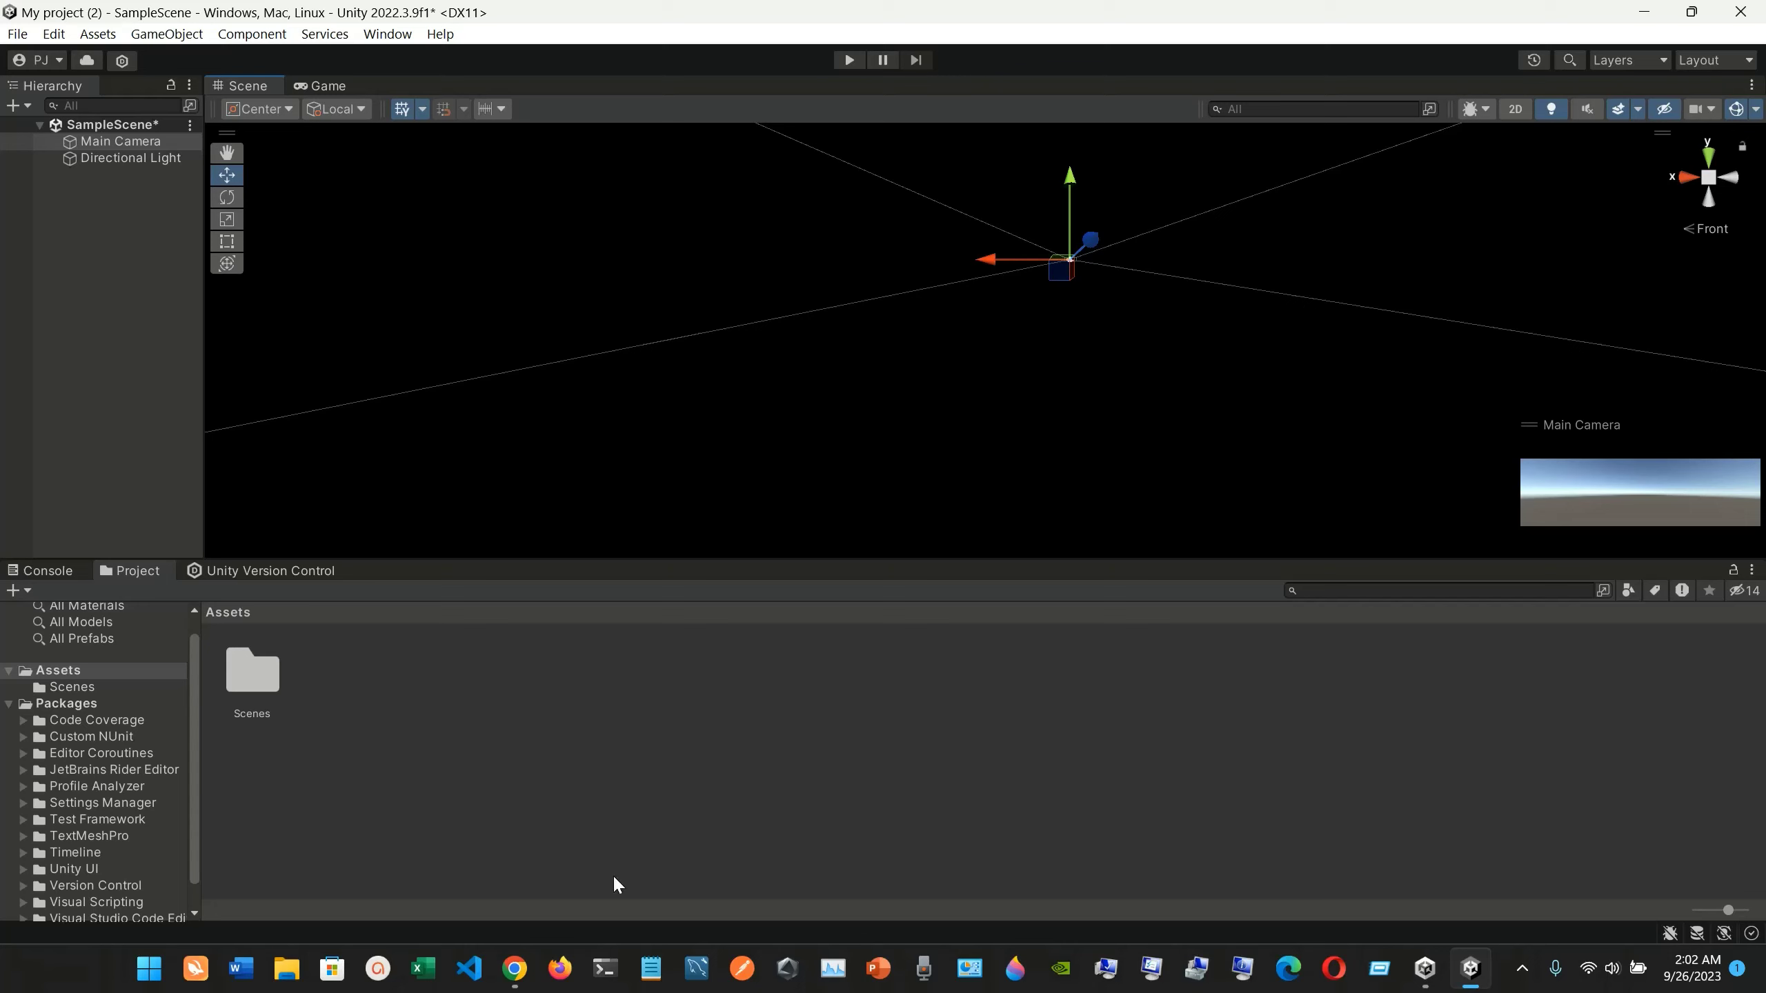
# Switch to Chrome and look over the Device Simulator overview page in the Unity Manual
pyautogui.click(515, 968)
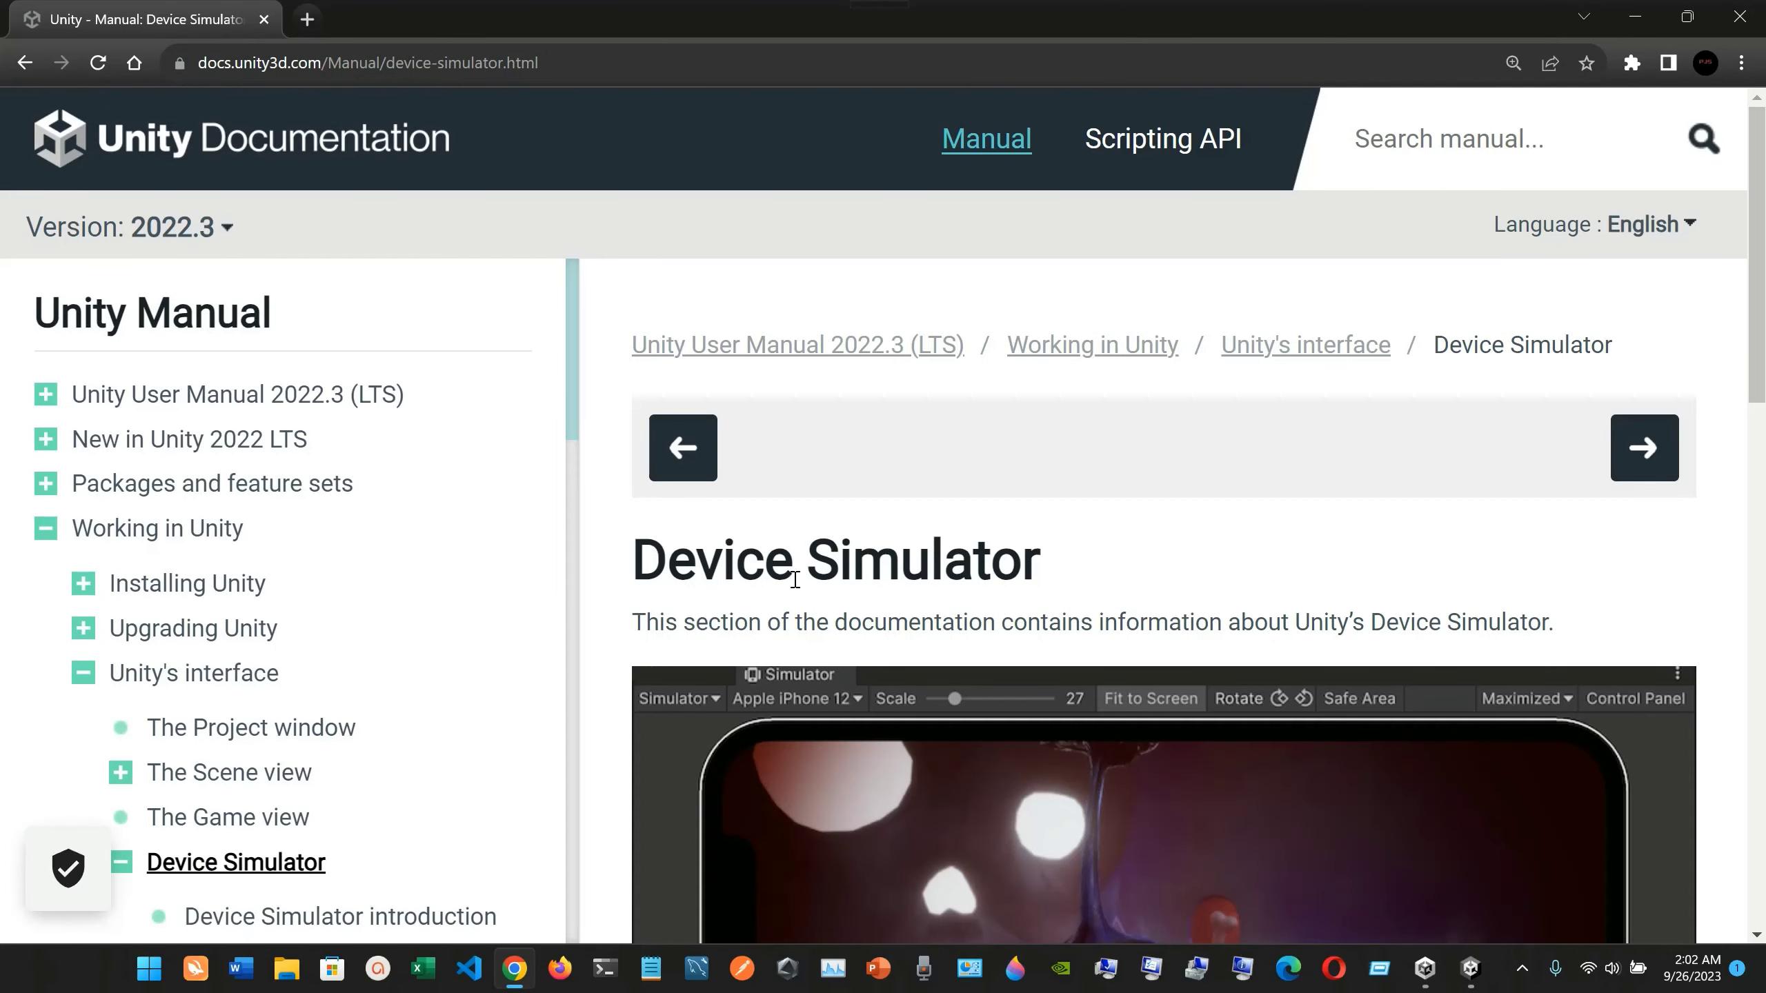
pyautogui.scroll(-5, 794, 580)
pyautogui.scroll(2, 793, 579)
# Switch to Unity Hub, view the project templates for a new project, and minimize the Hub window
pyautogui.click(1424, 968)
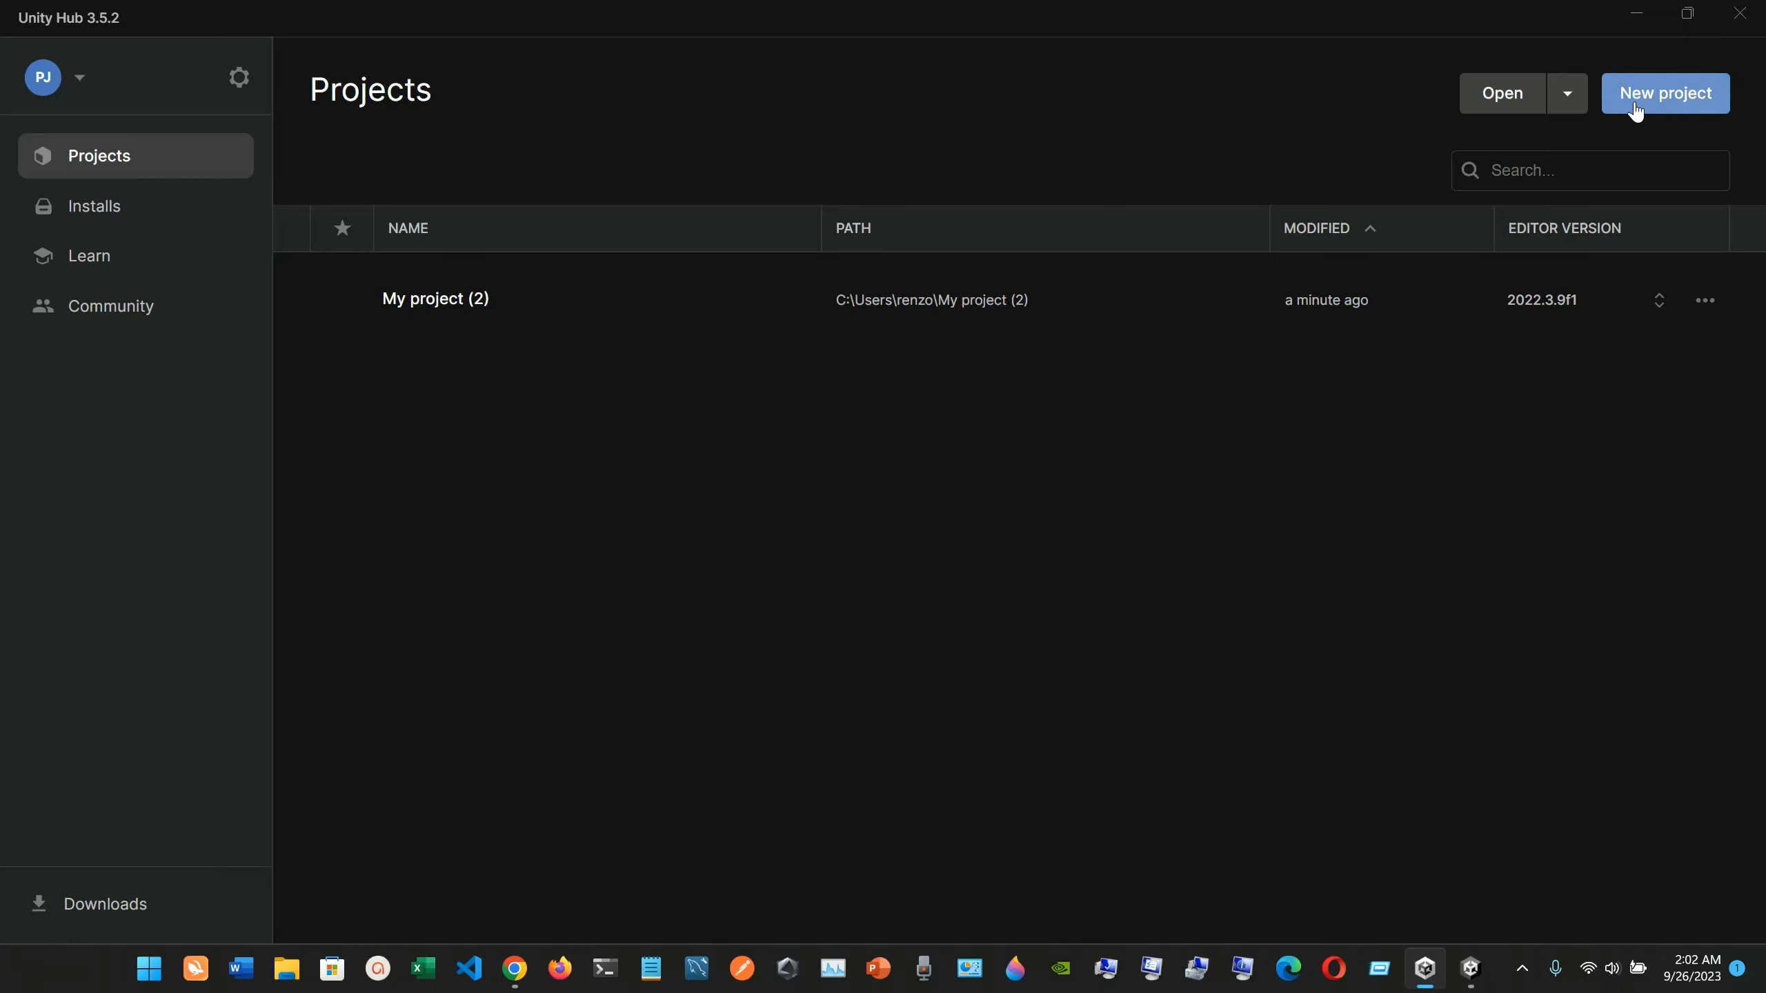
pyautogui.click(1665, 93)
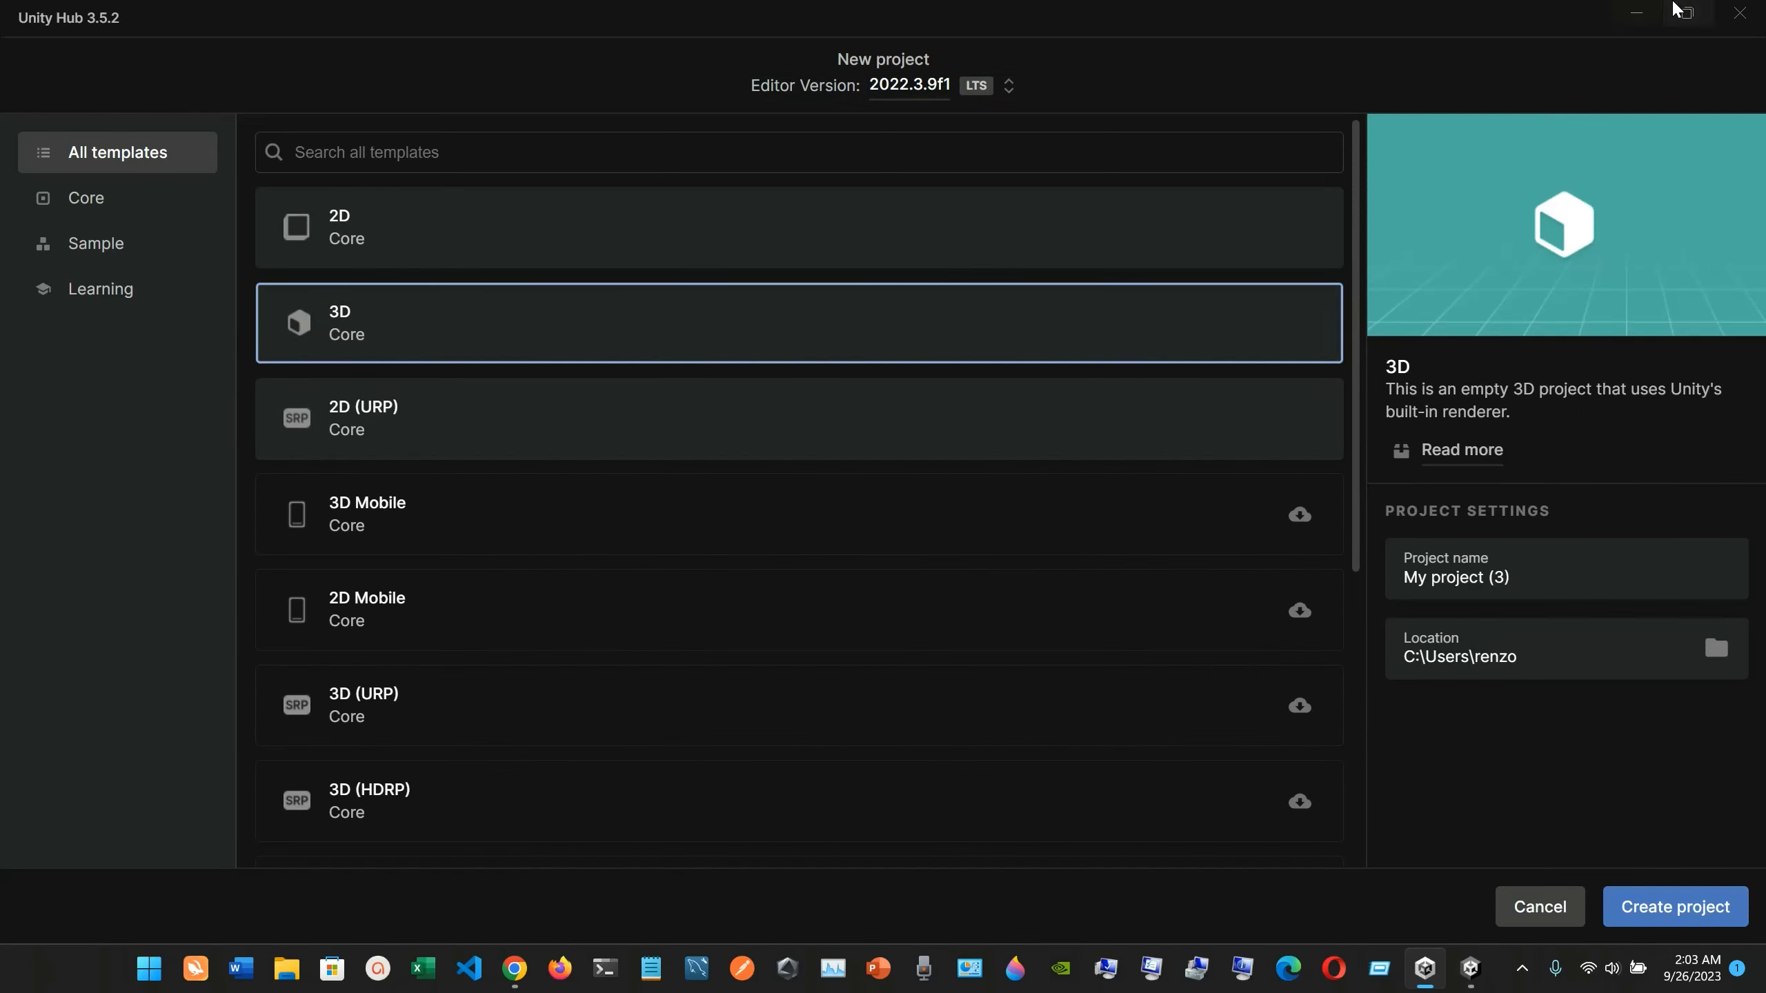
pyautogui.click(1635, 12)
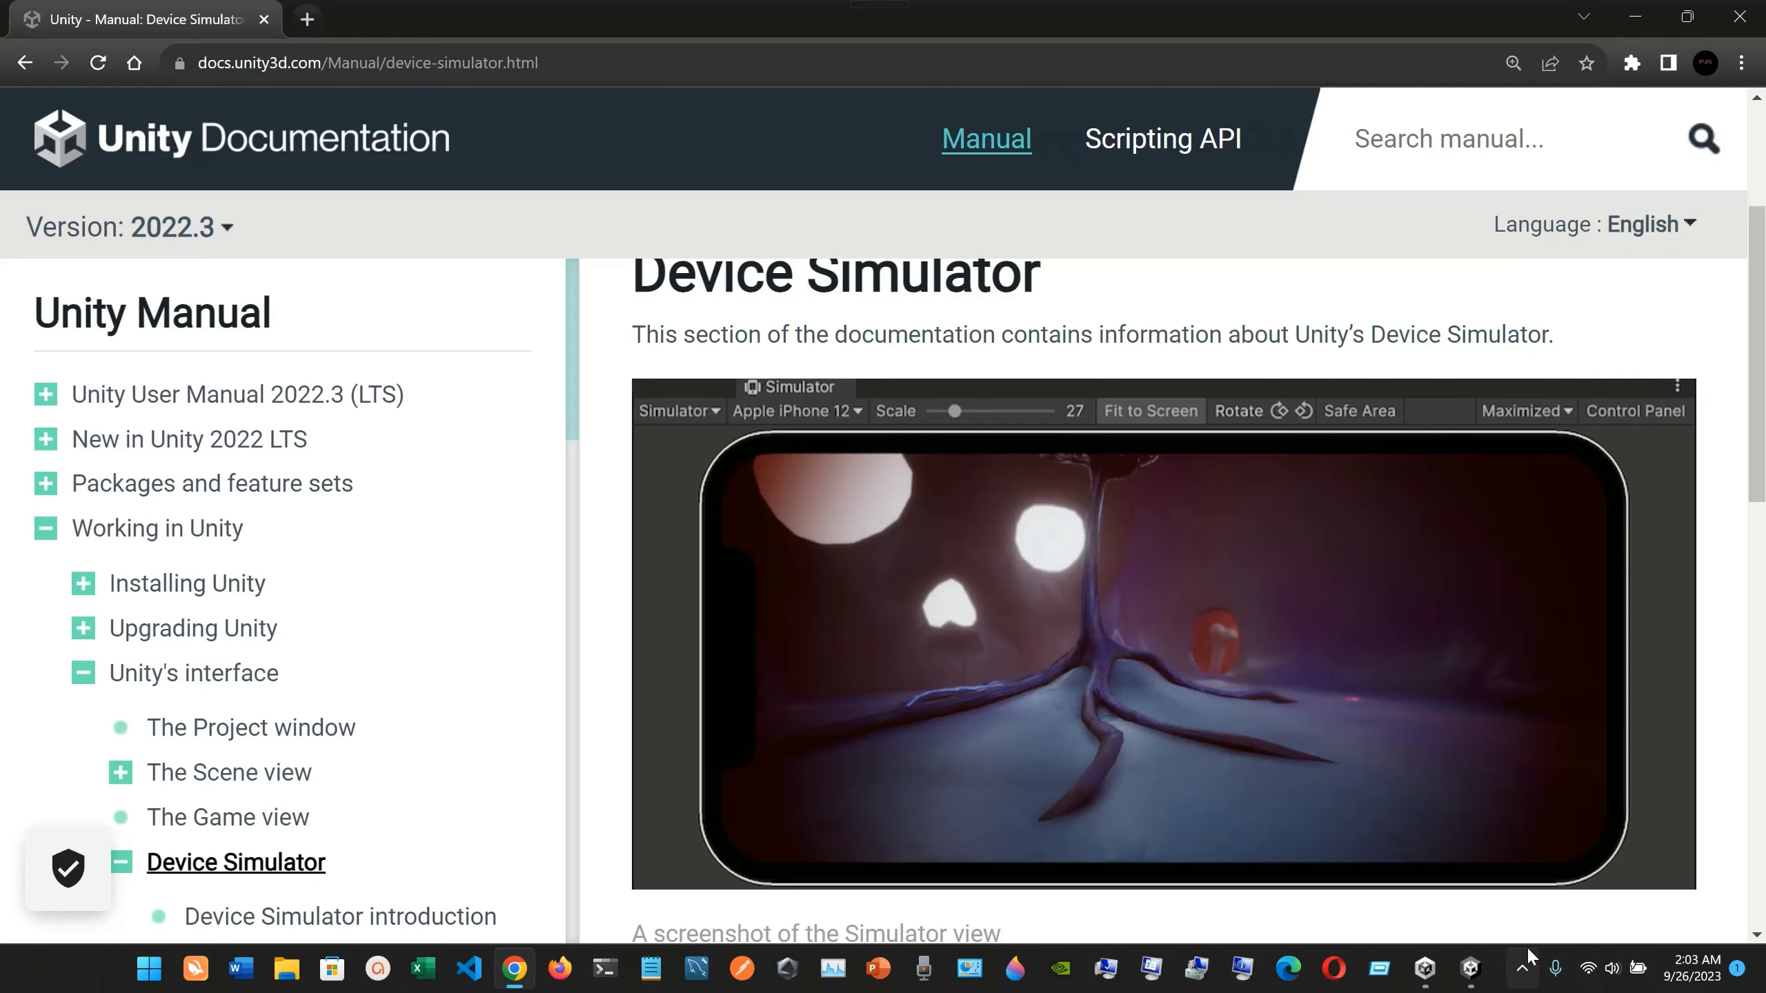
# Switch to the Unity Editor, select the Main Camera in the scene and move it down along its Y axis
pyautogui.click(1471, 968)
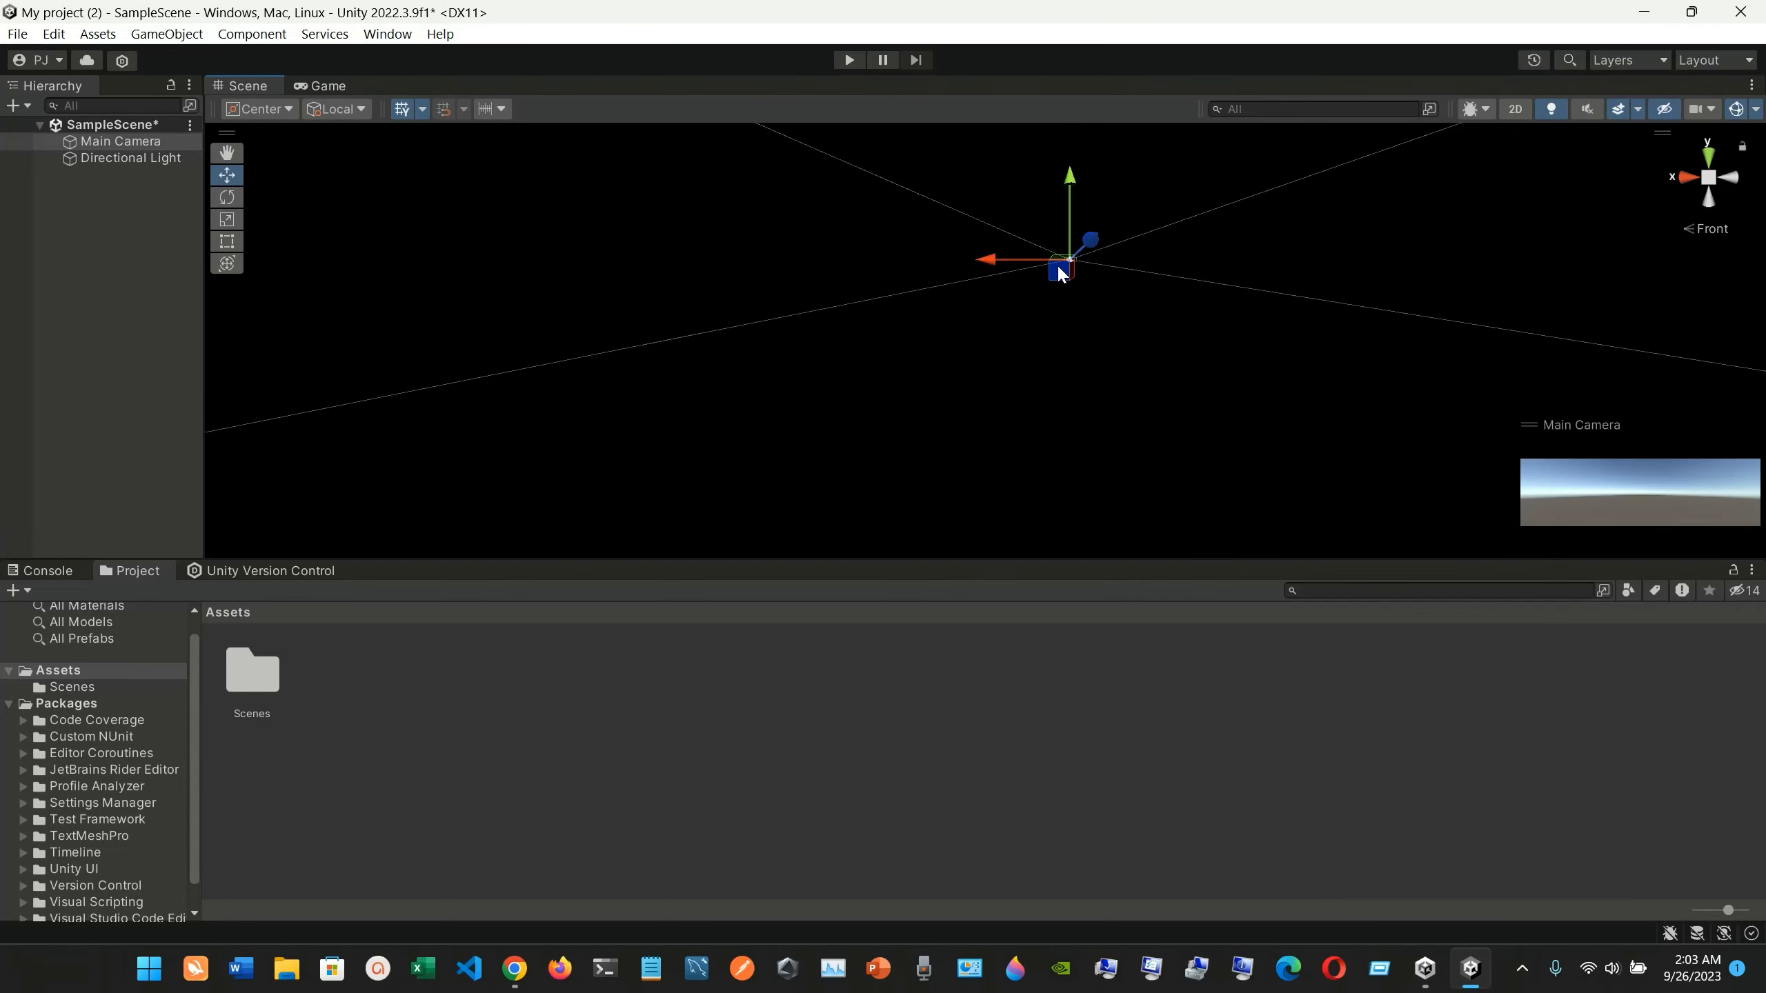
pyautogui.click(996, 252)
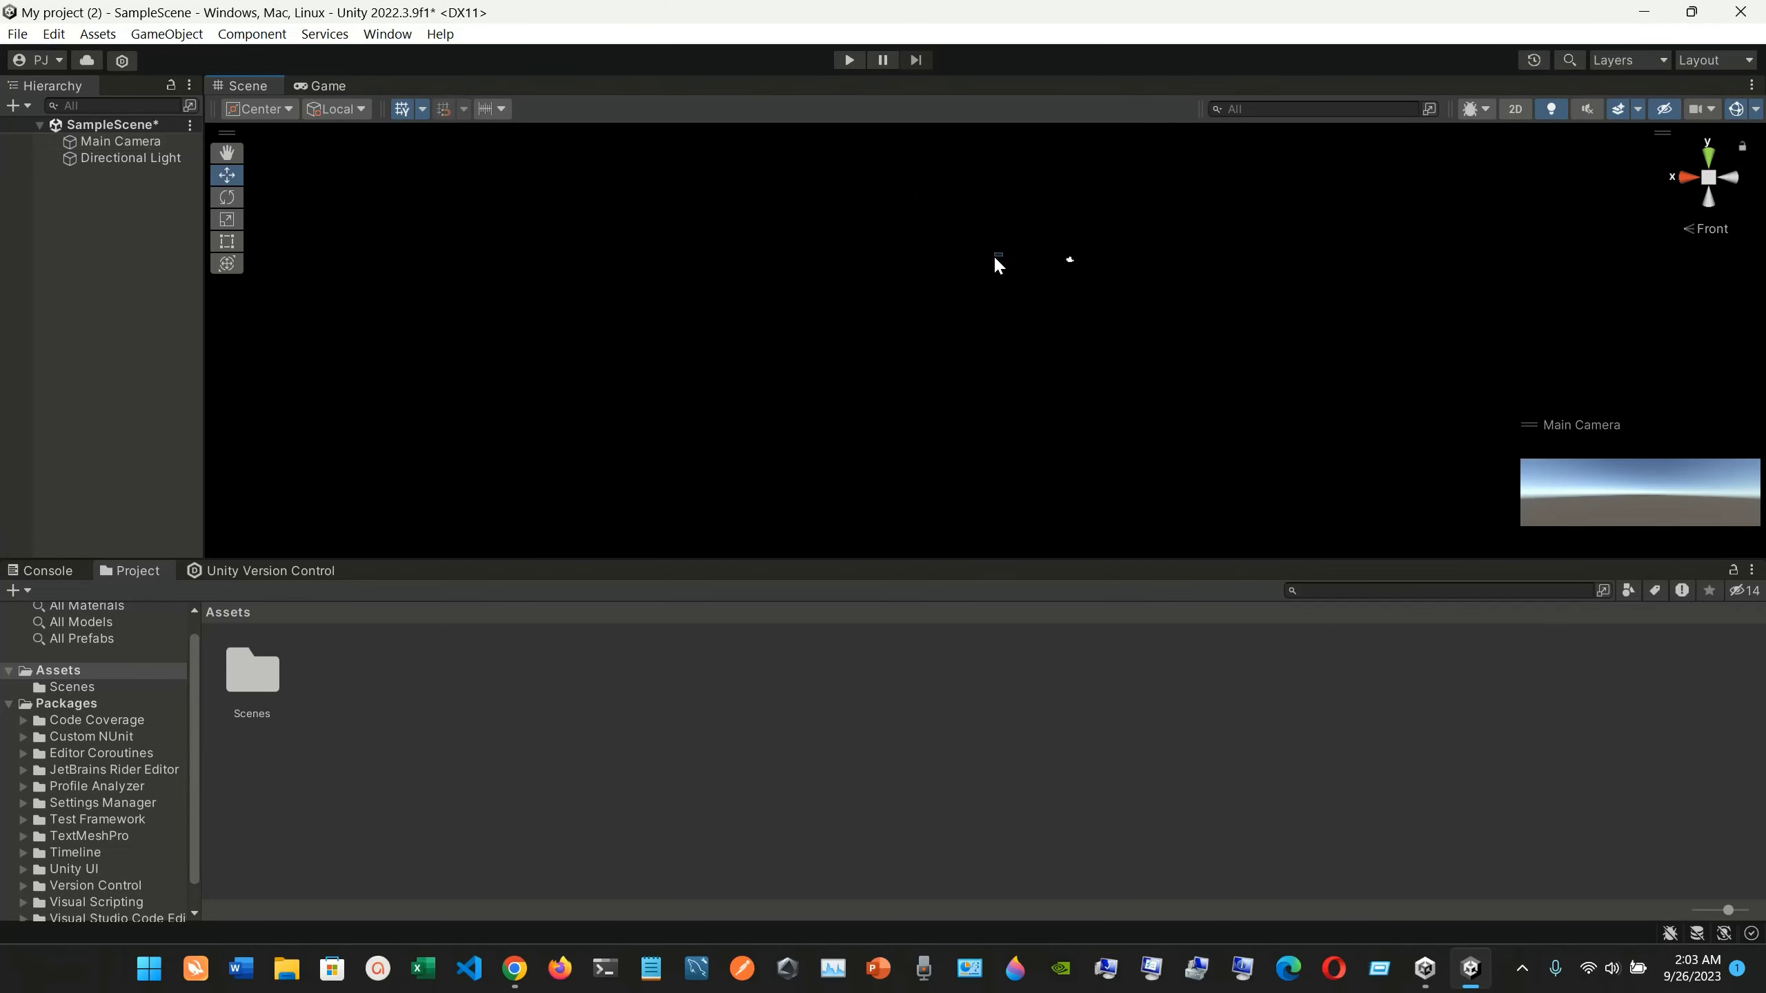
pyautogui.click(1069, 259)
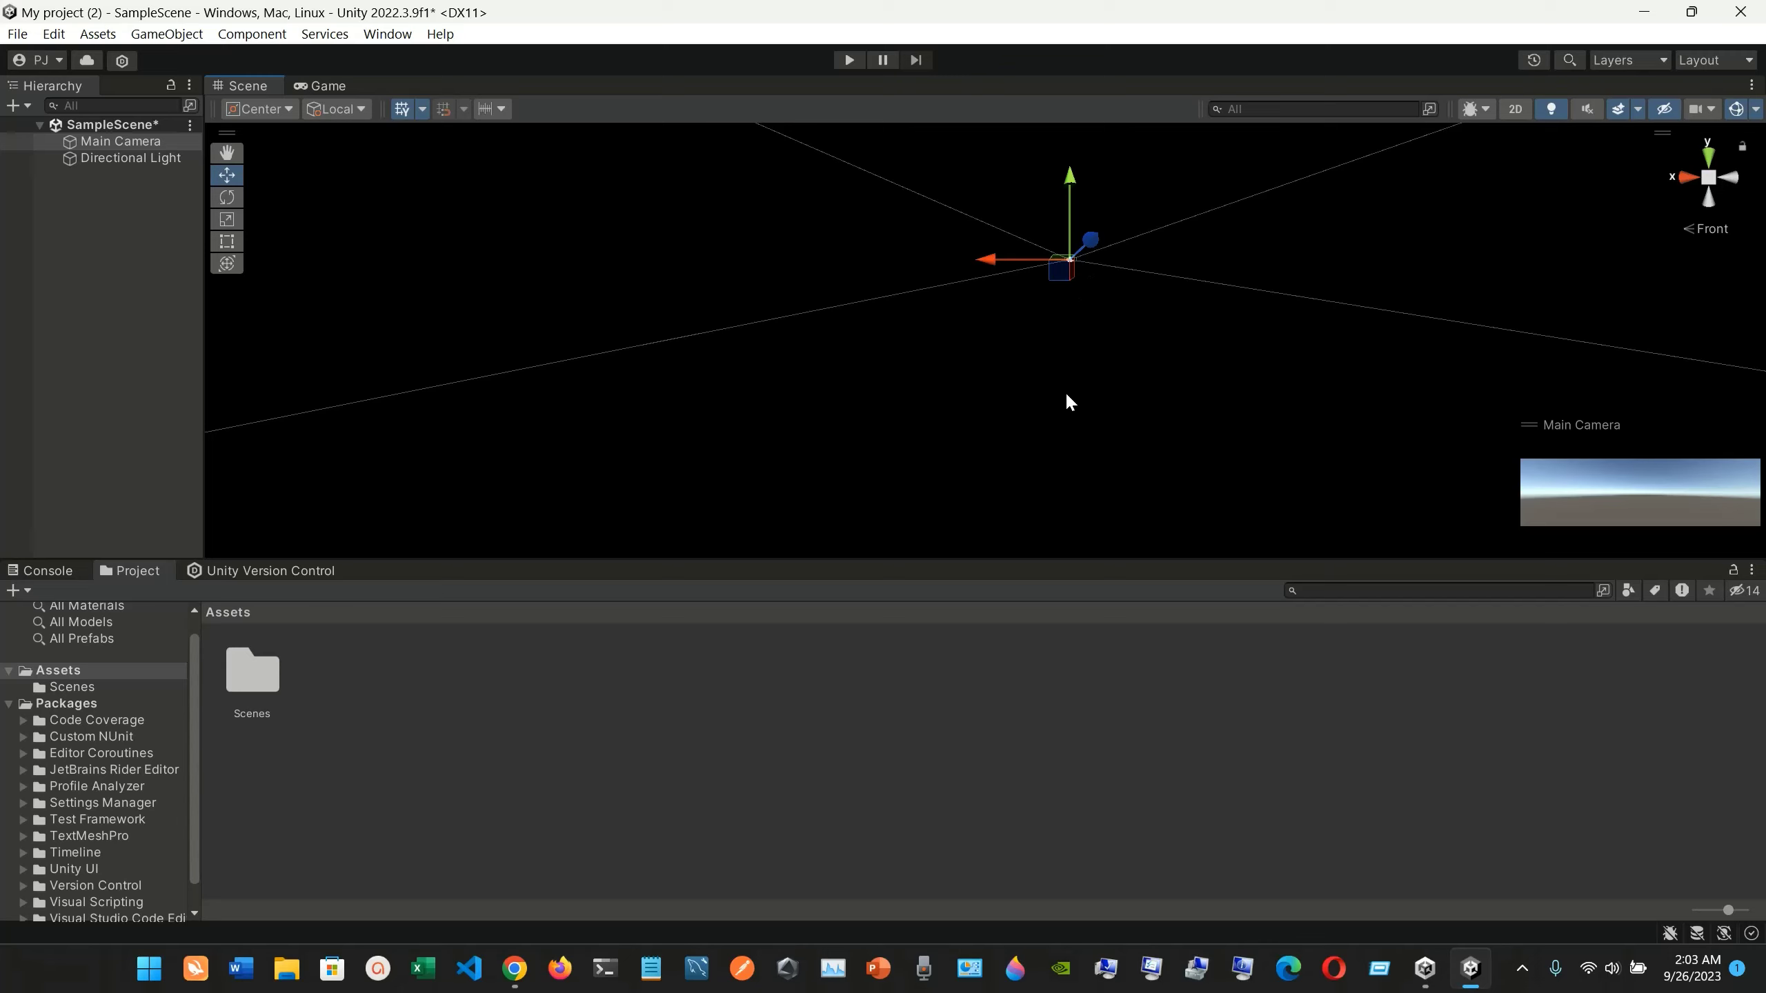
pyautogui.moveTo(1062, 196); pyautogui.dragTo(1072, 397)
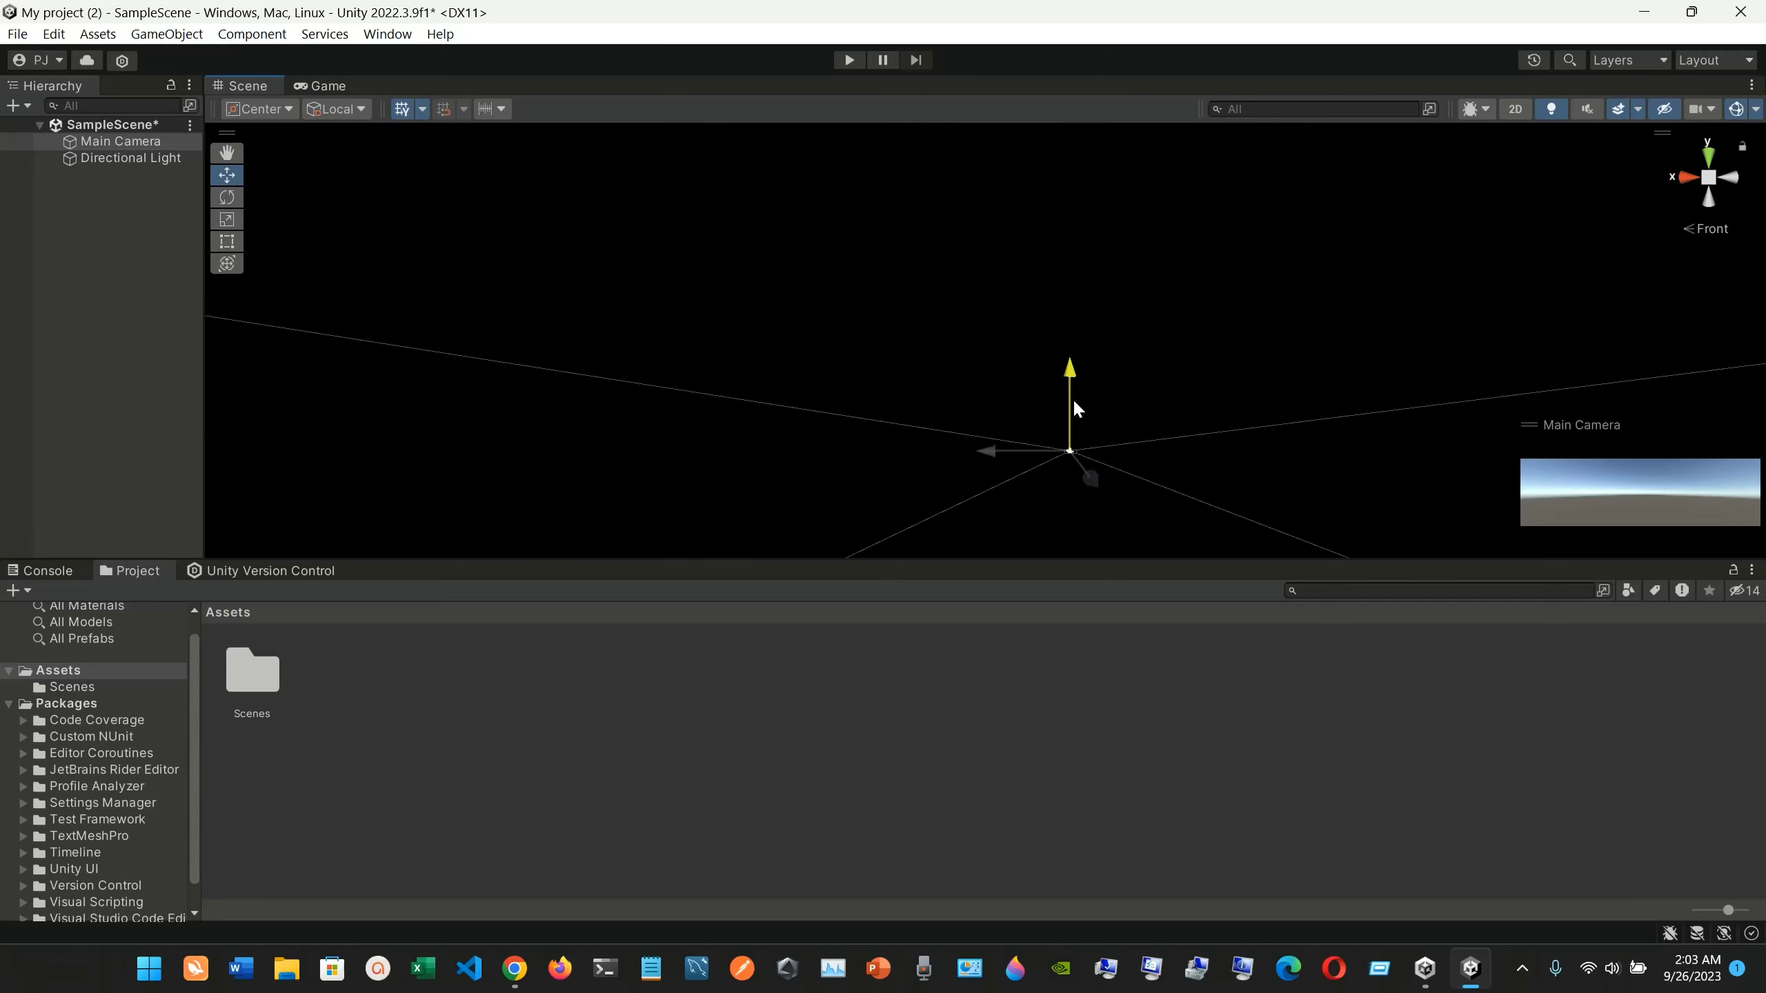
# Reselect the Main Camera in the scene and move it in the XY plane toward positive X and slightly upward
pyautogui.click(1020, 447)
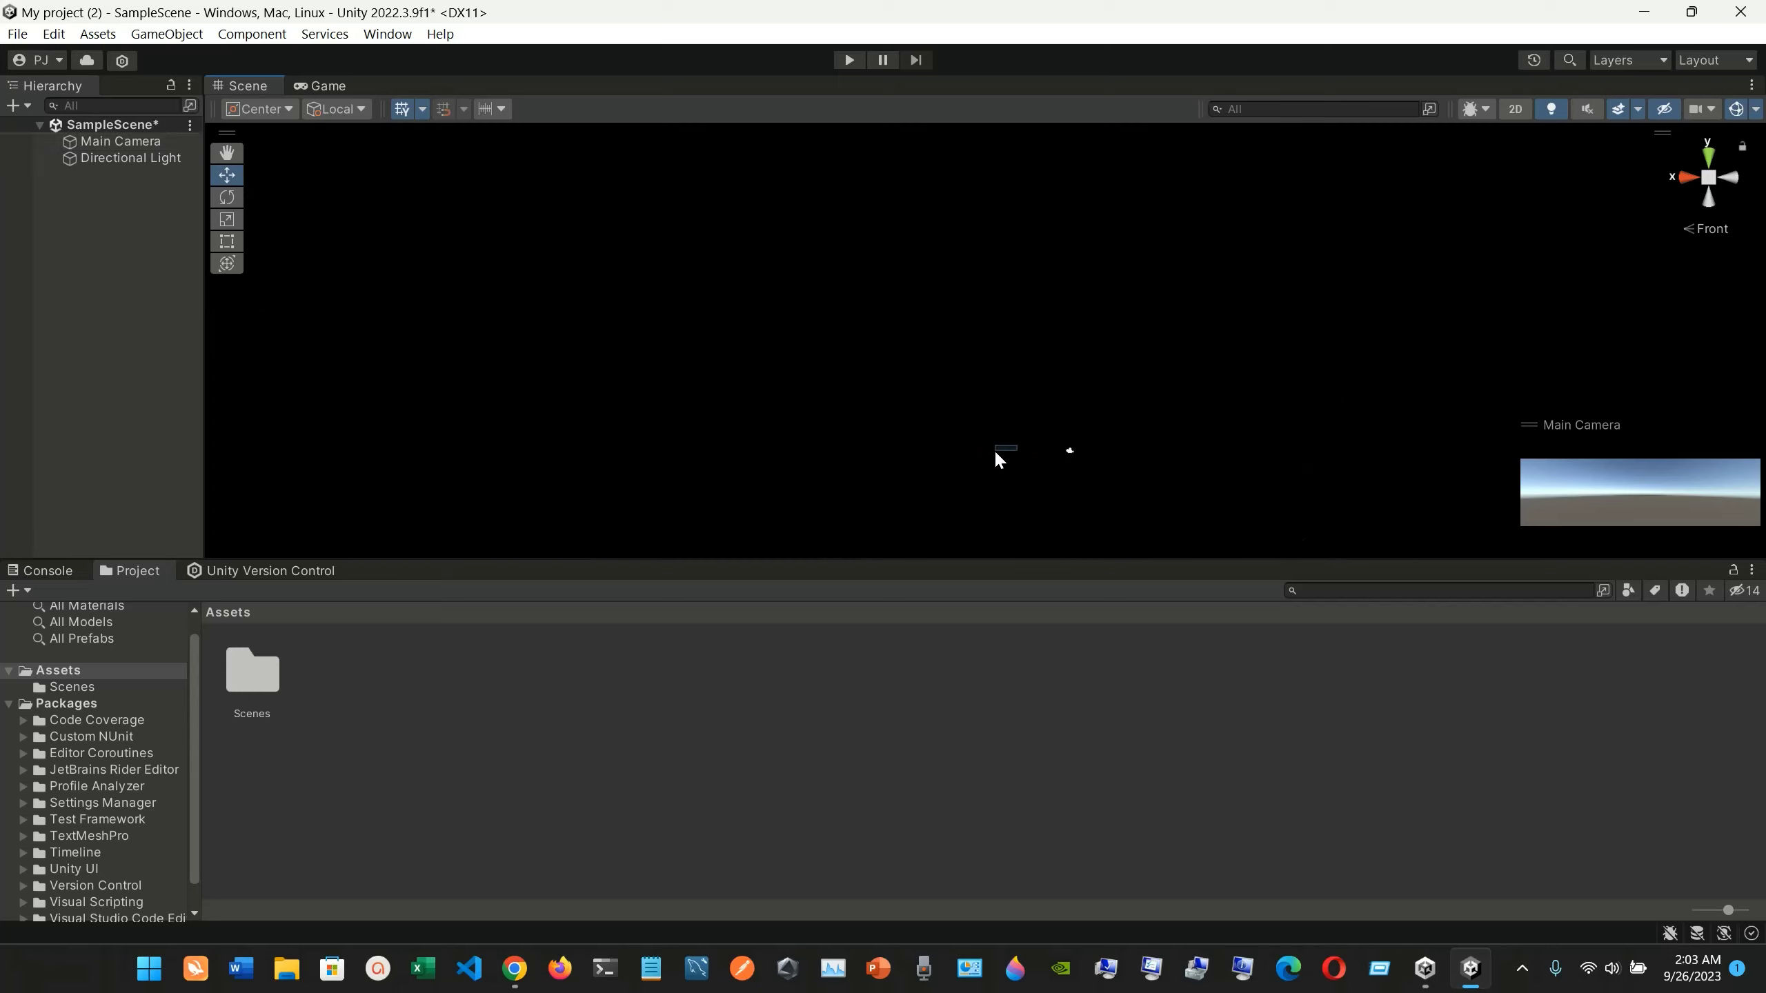
pyautogui.click(1069, 446)
pyautogui.click(1077, 487)
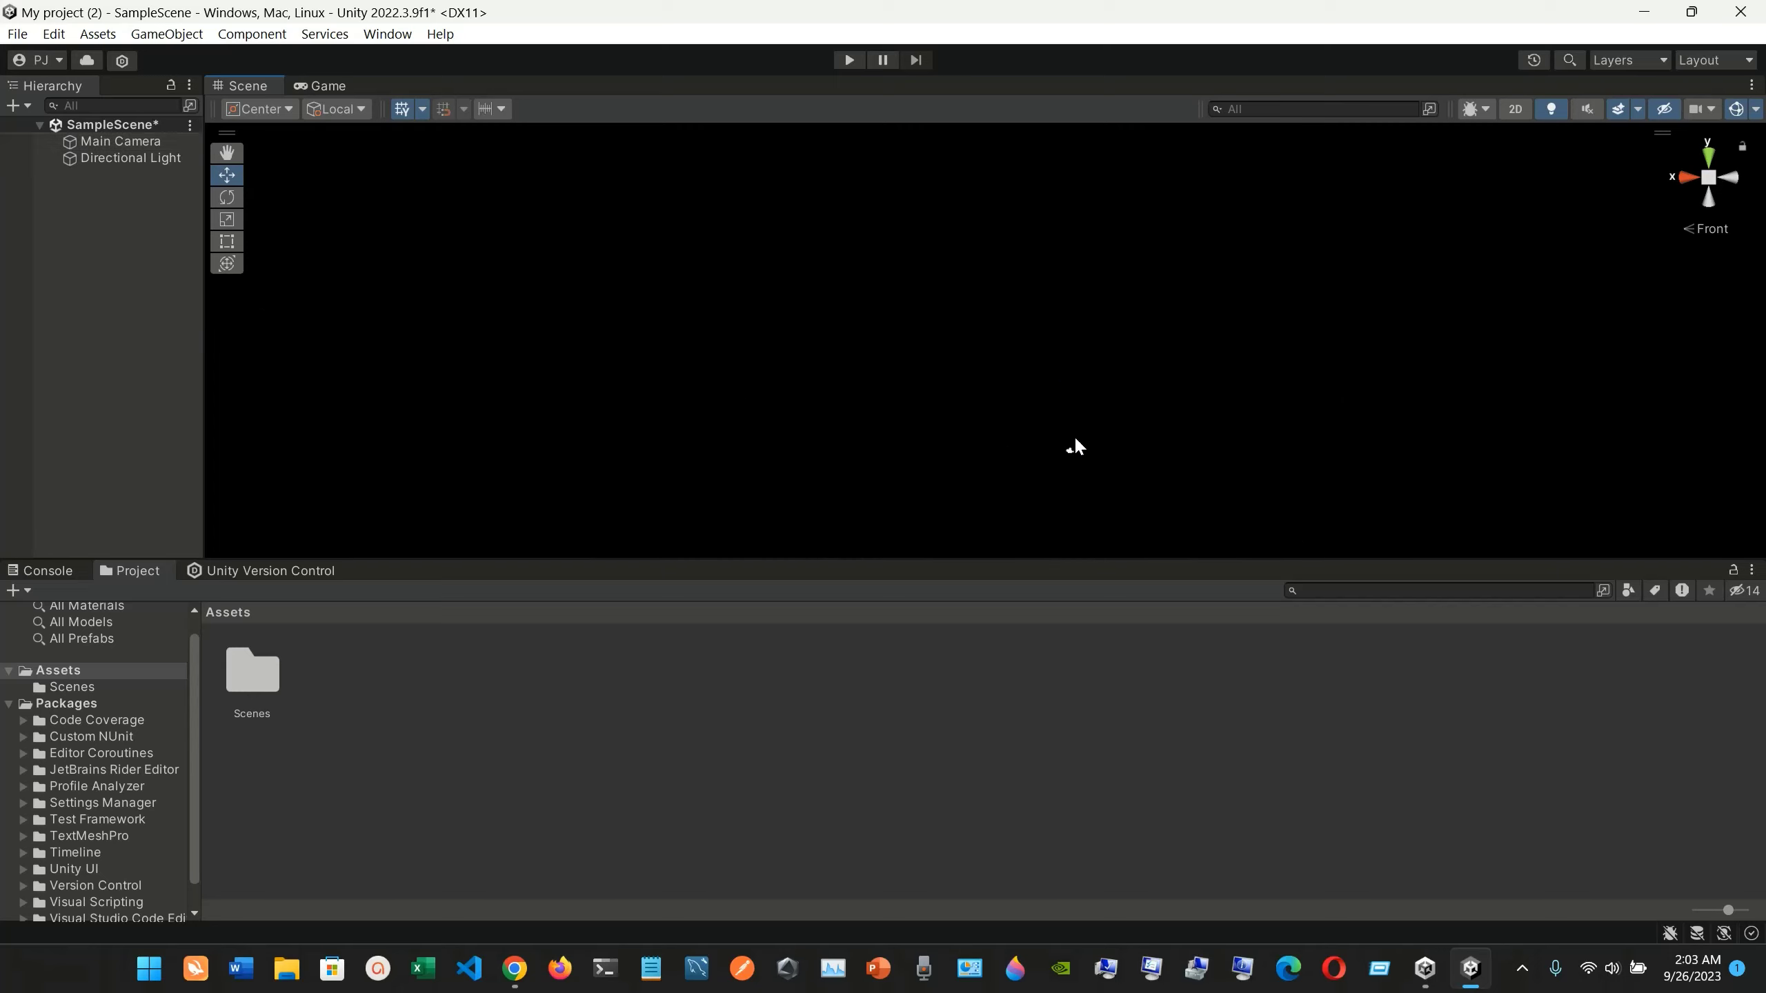
pyautogui.click(1070, 447)
pyautogui.moveTo(1081, 469); pyautogui.dragTo(869, 356)
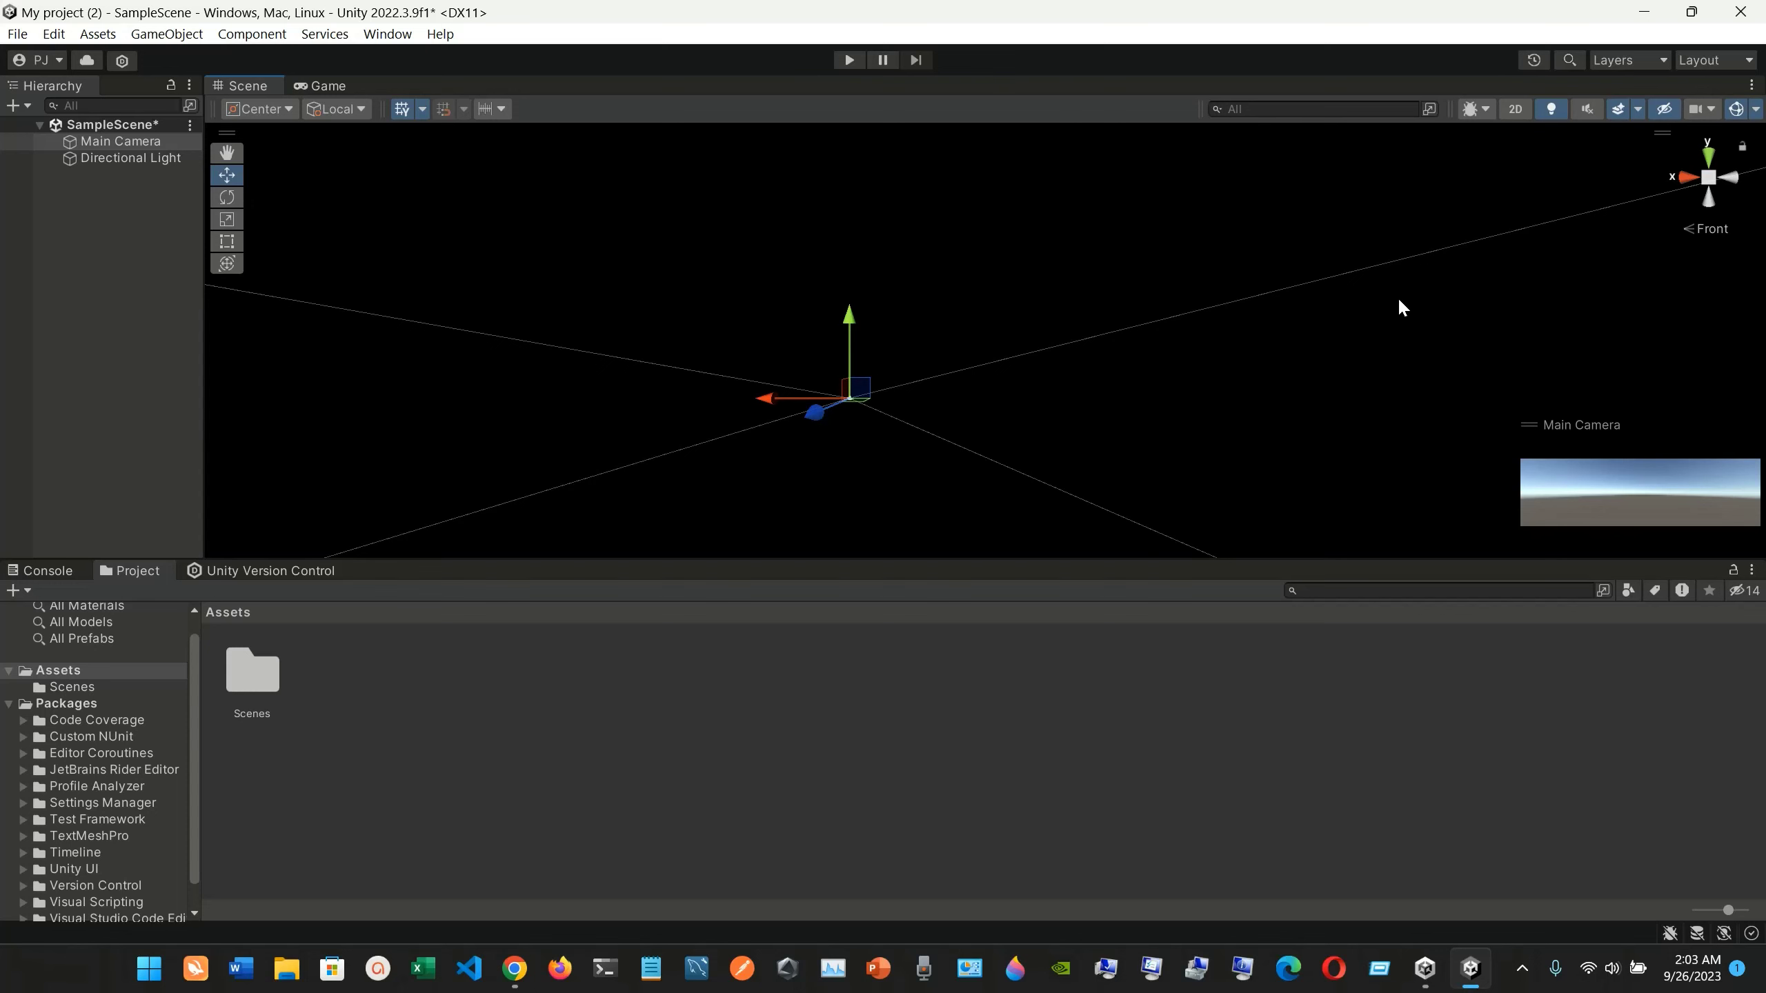
# Switch to Chrome and read the Device Simulator overview, including its screenshot and the table of subtopic pages
pyautogui.click(514, 968)
pyautogui.scroll(1, 730, 557)
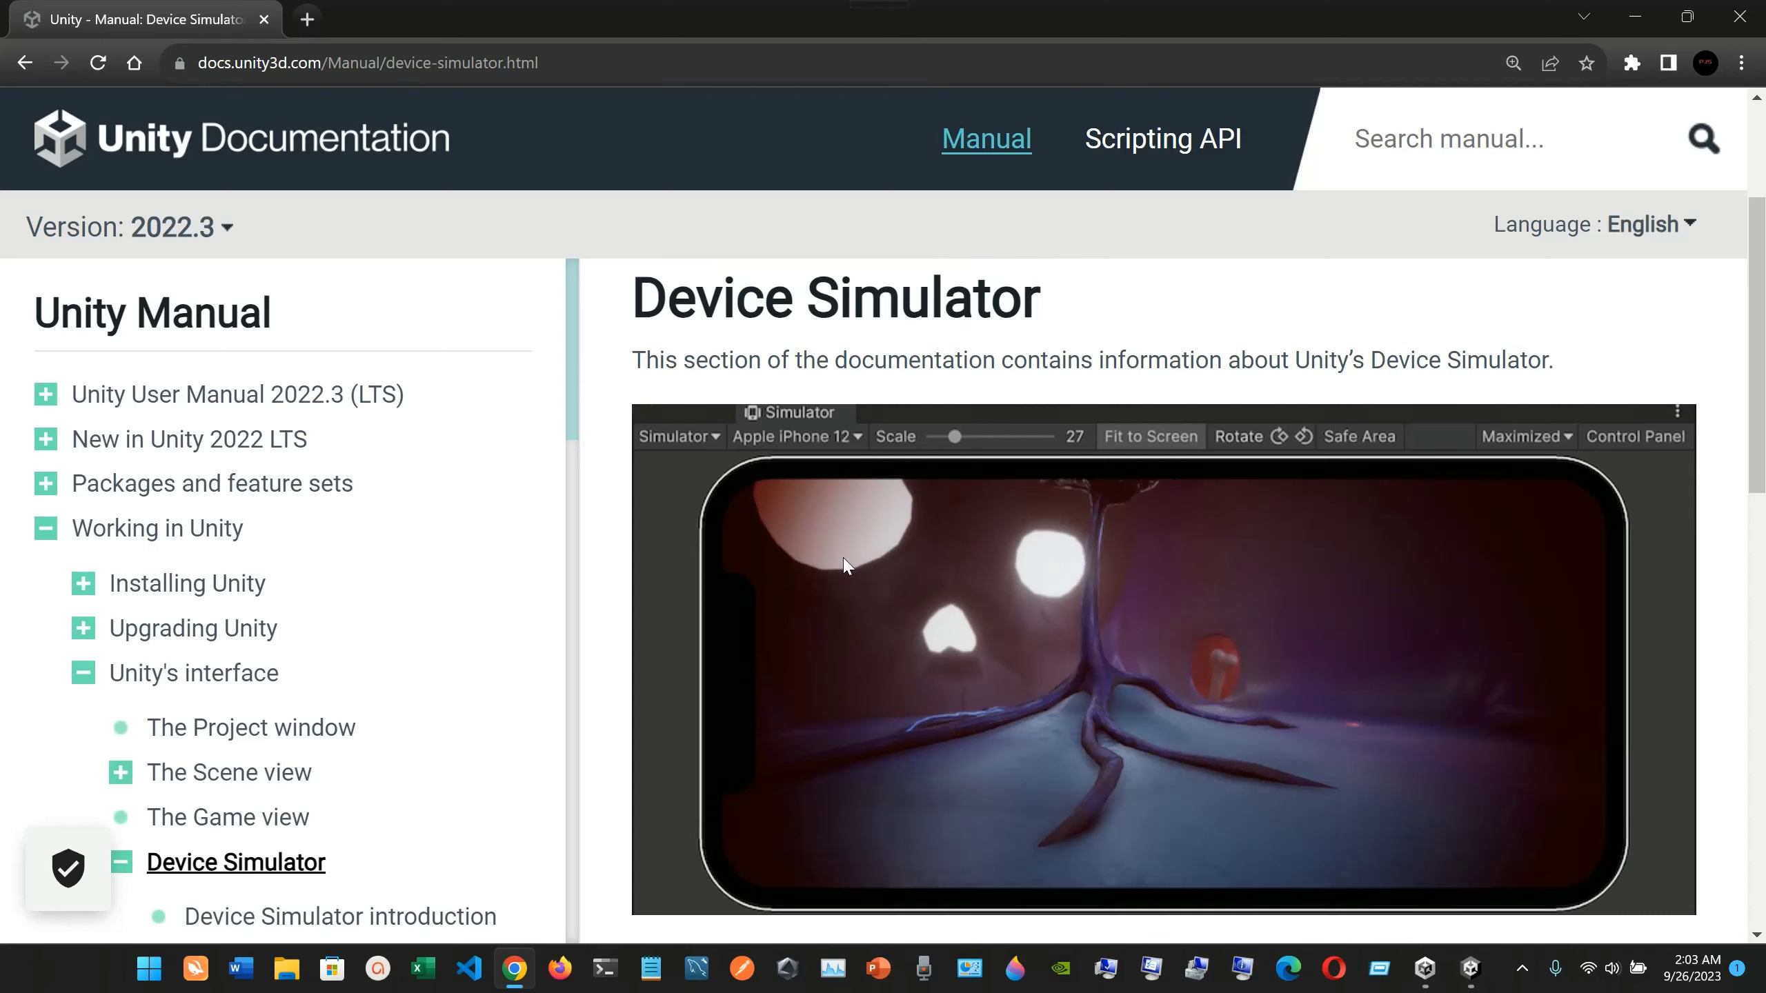
pyautogui.scroll(-4, 843, 560)
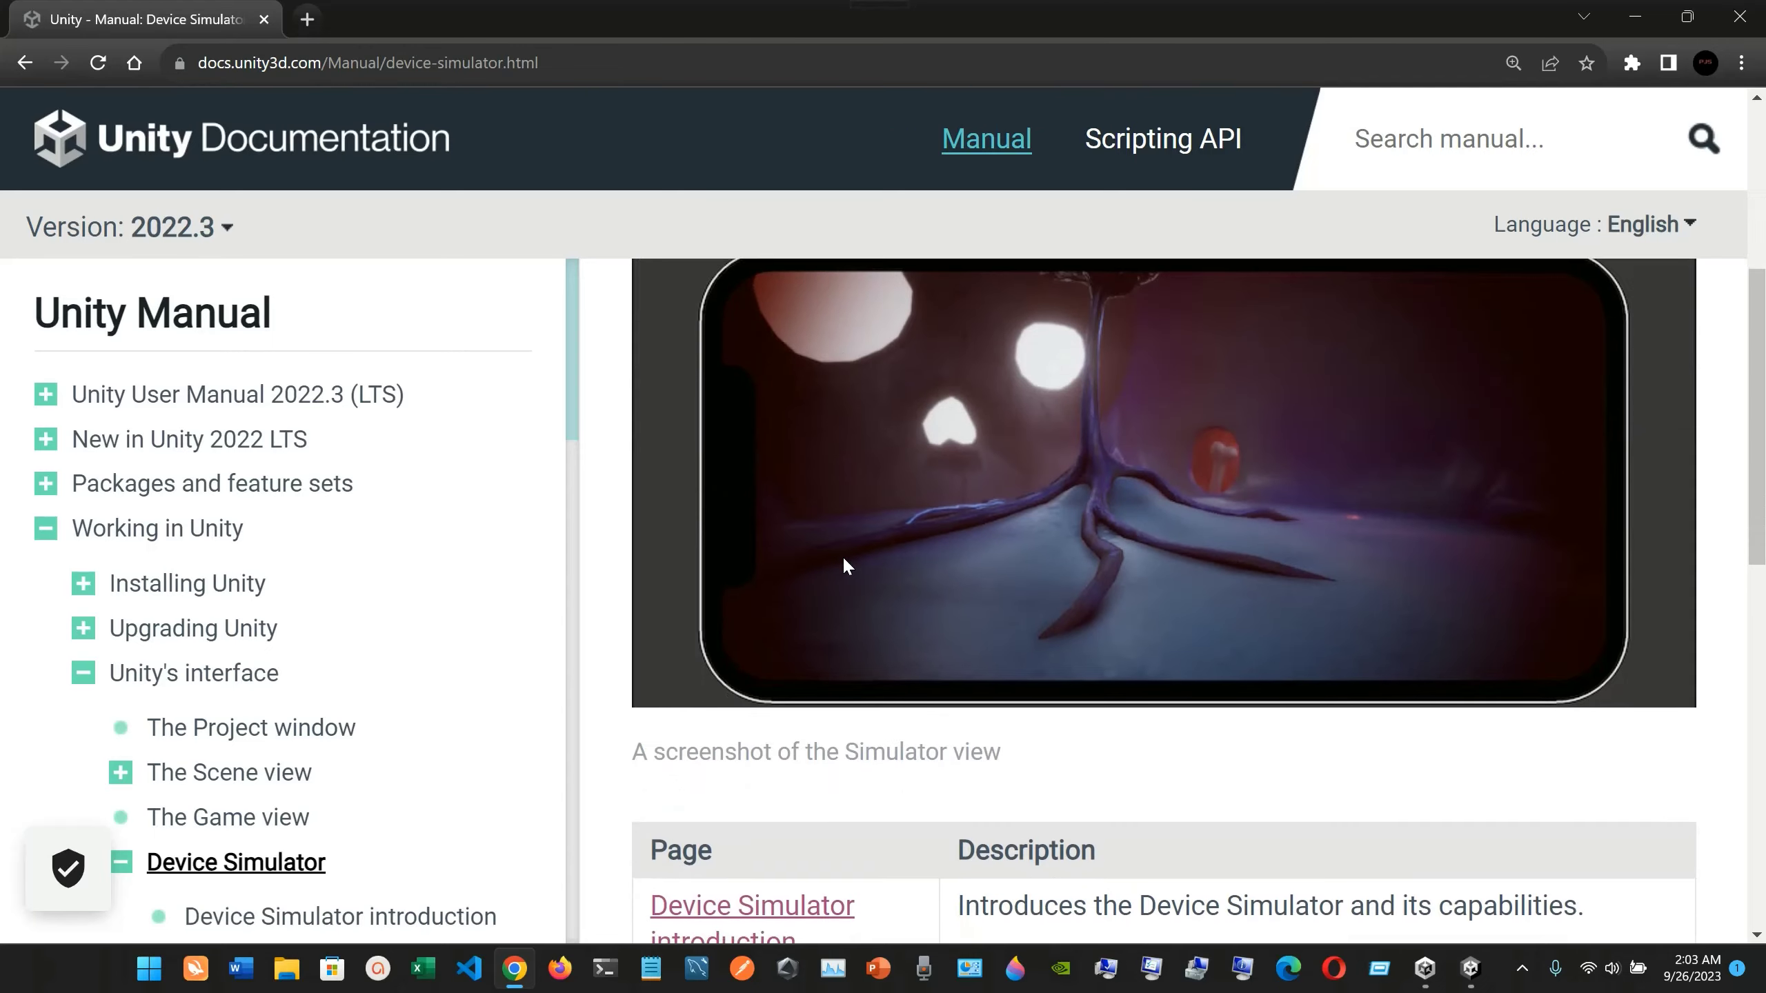
pyautogui.scroll(2, 842, 560)
pyautogui.scroll(-3, 946, 560)
pyautogui.scroll(-2, 948, 562)
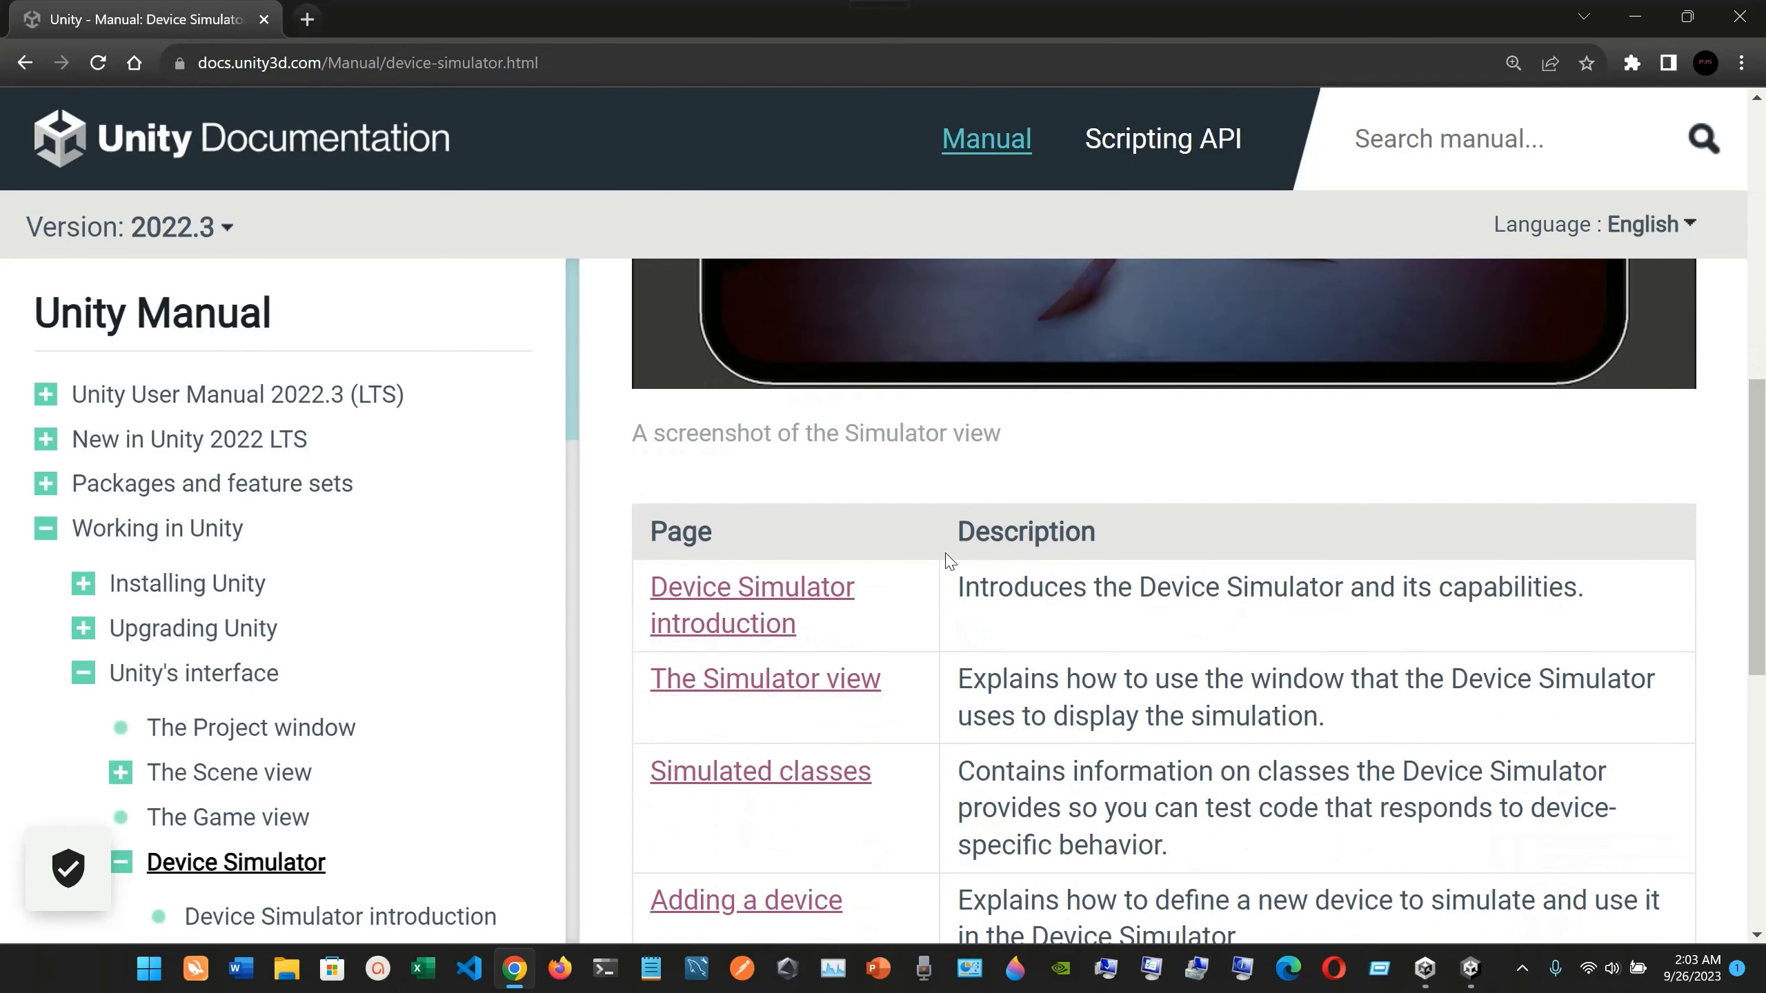
pyautogui.scroll(-1, 895, 618)
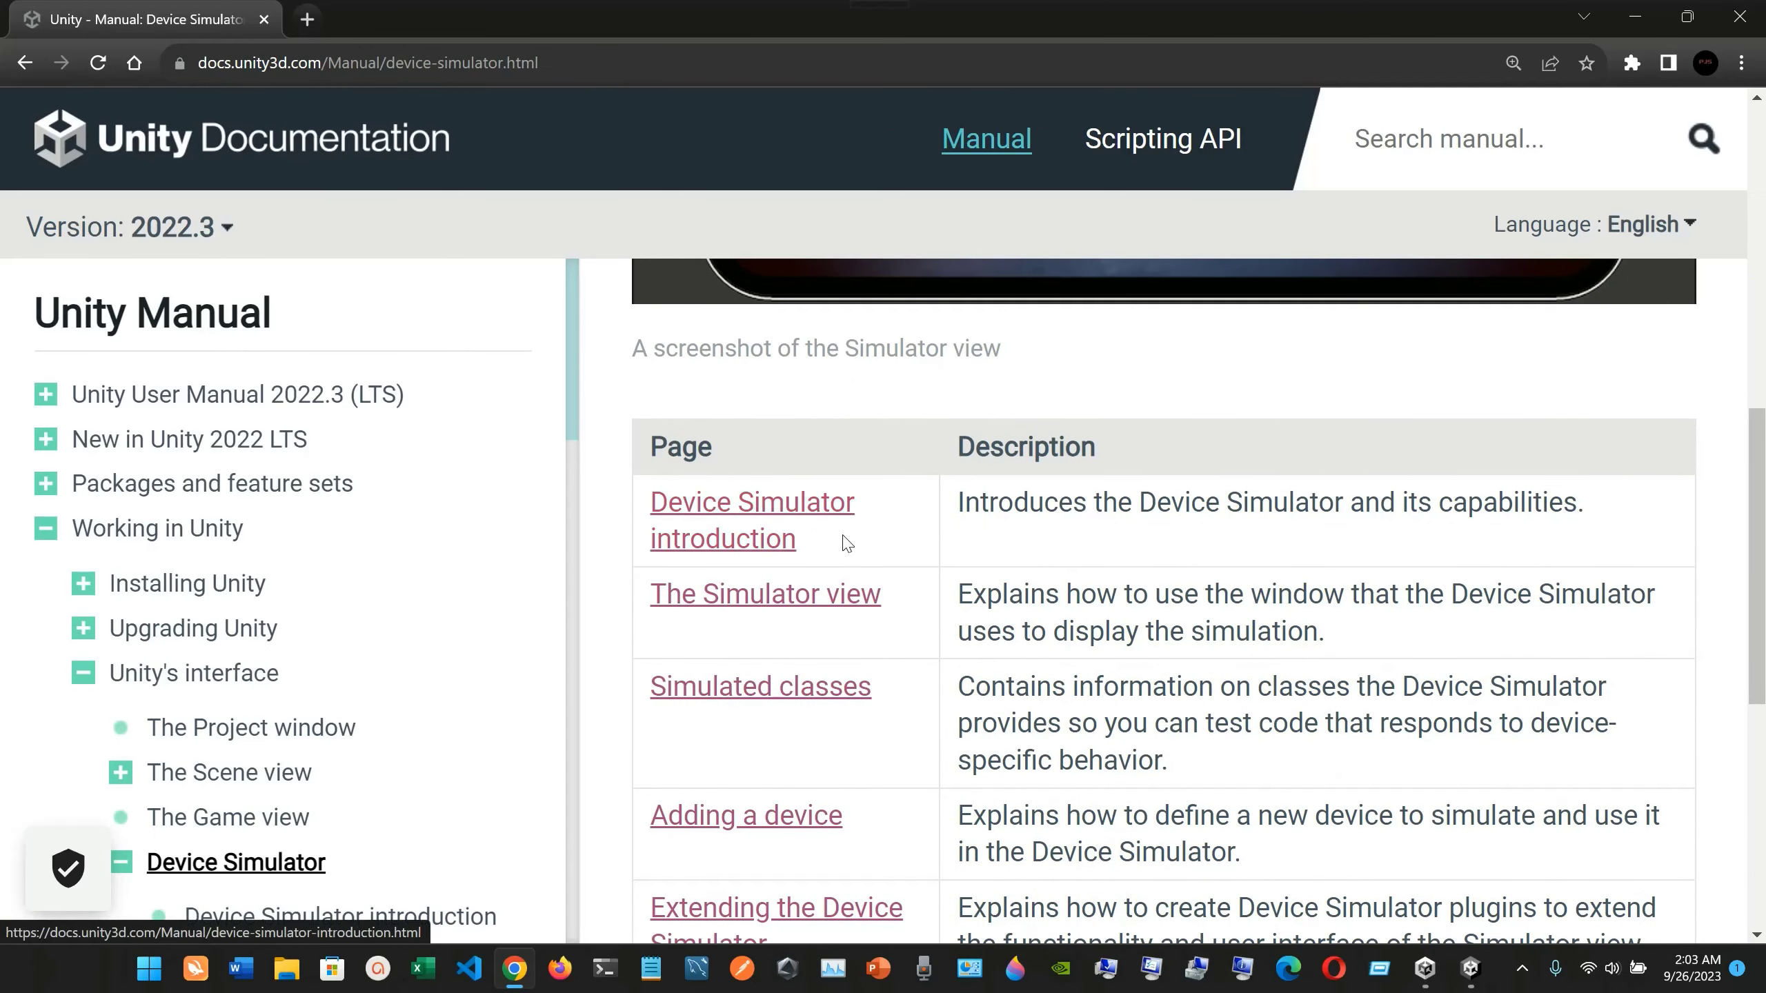
pyautogui.scroll(-2, 847, 543)
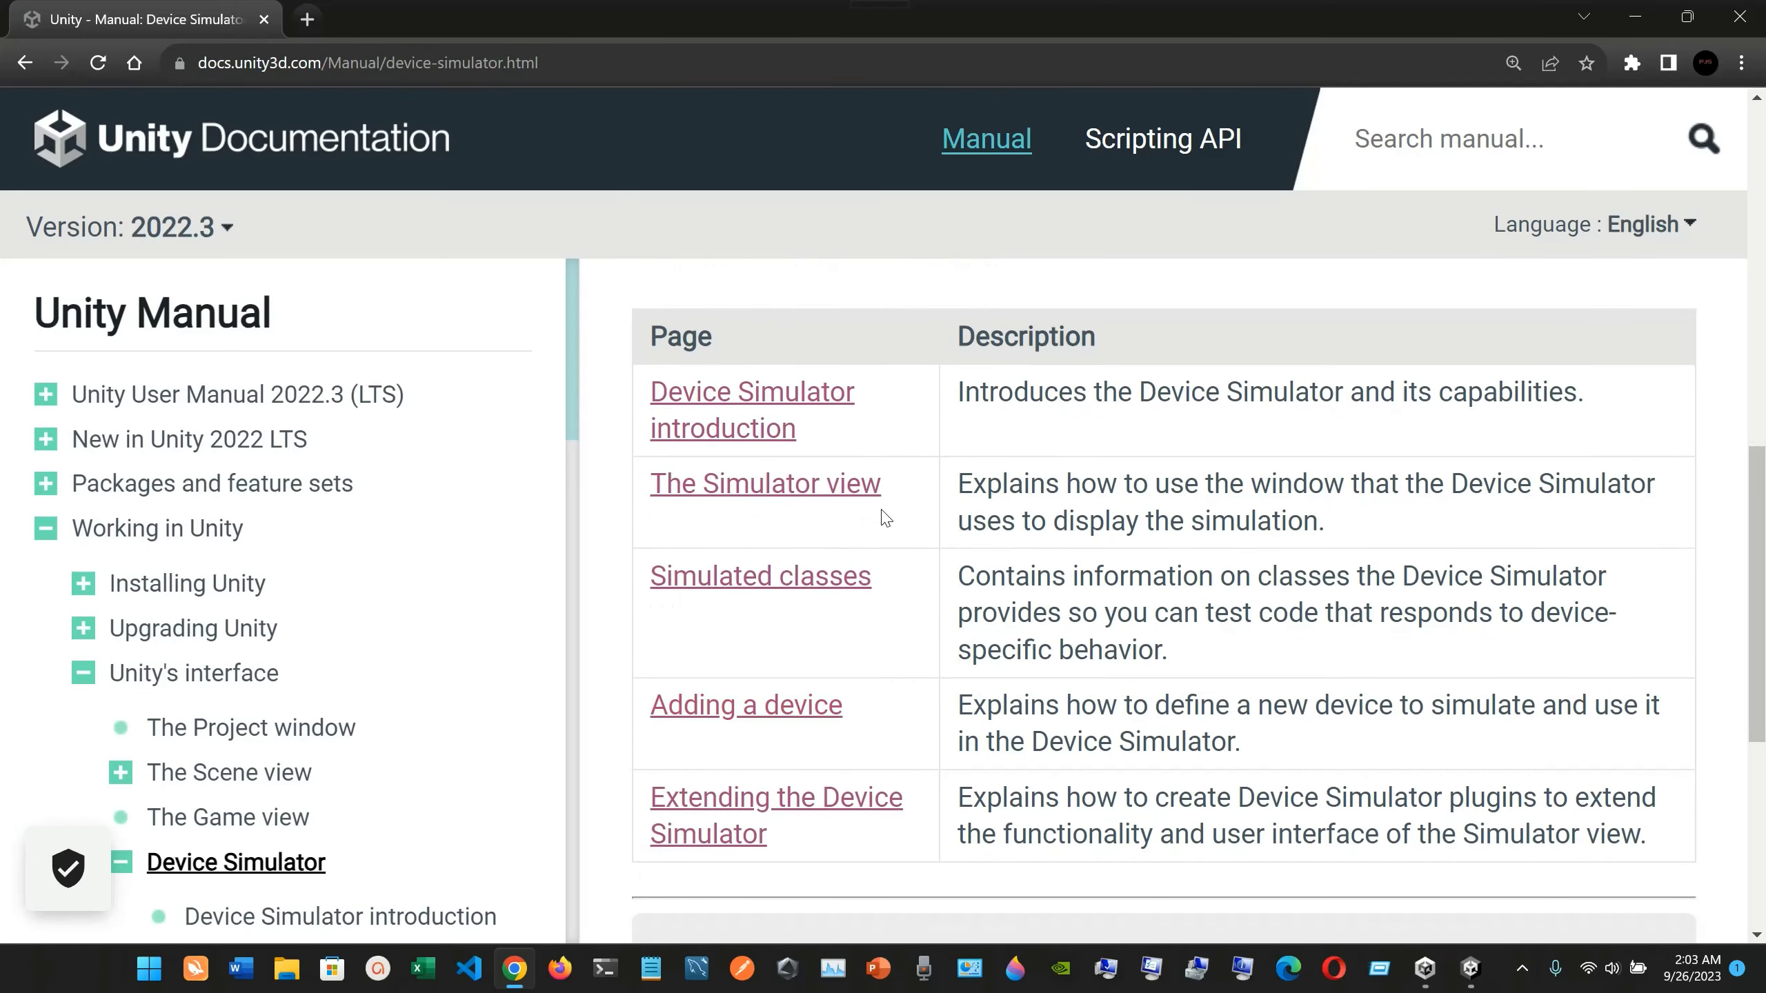
# Open the Device Simulator introduction and read its components, simulated controls, Player Settings, touch input and limitations
pyautogui.click(852, 392)
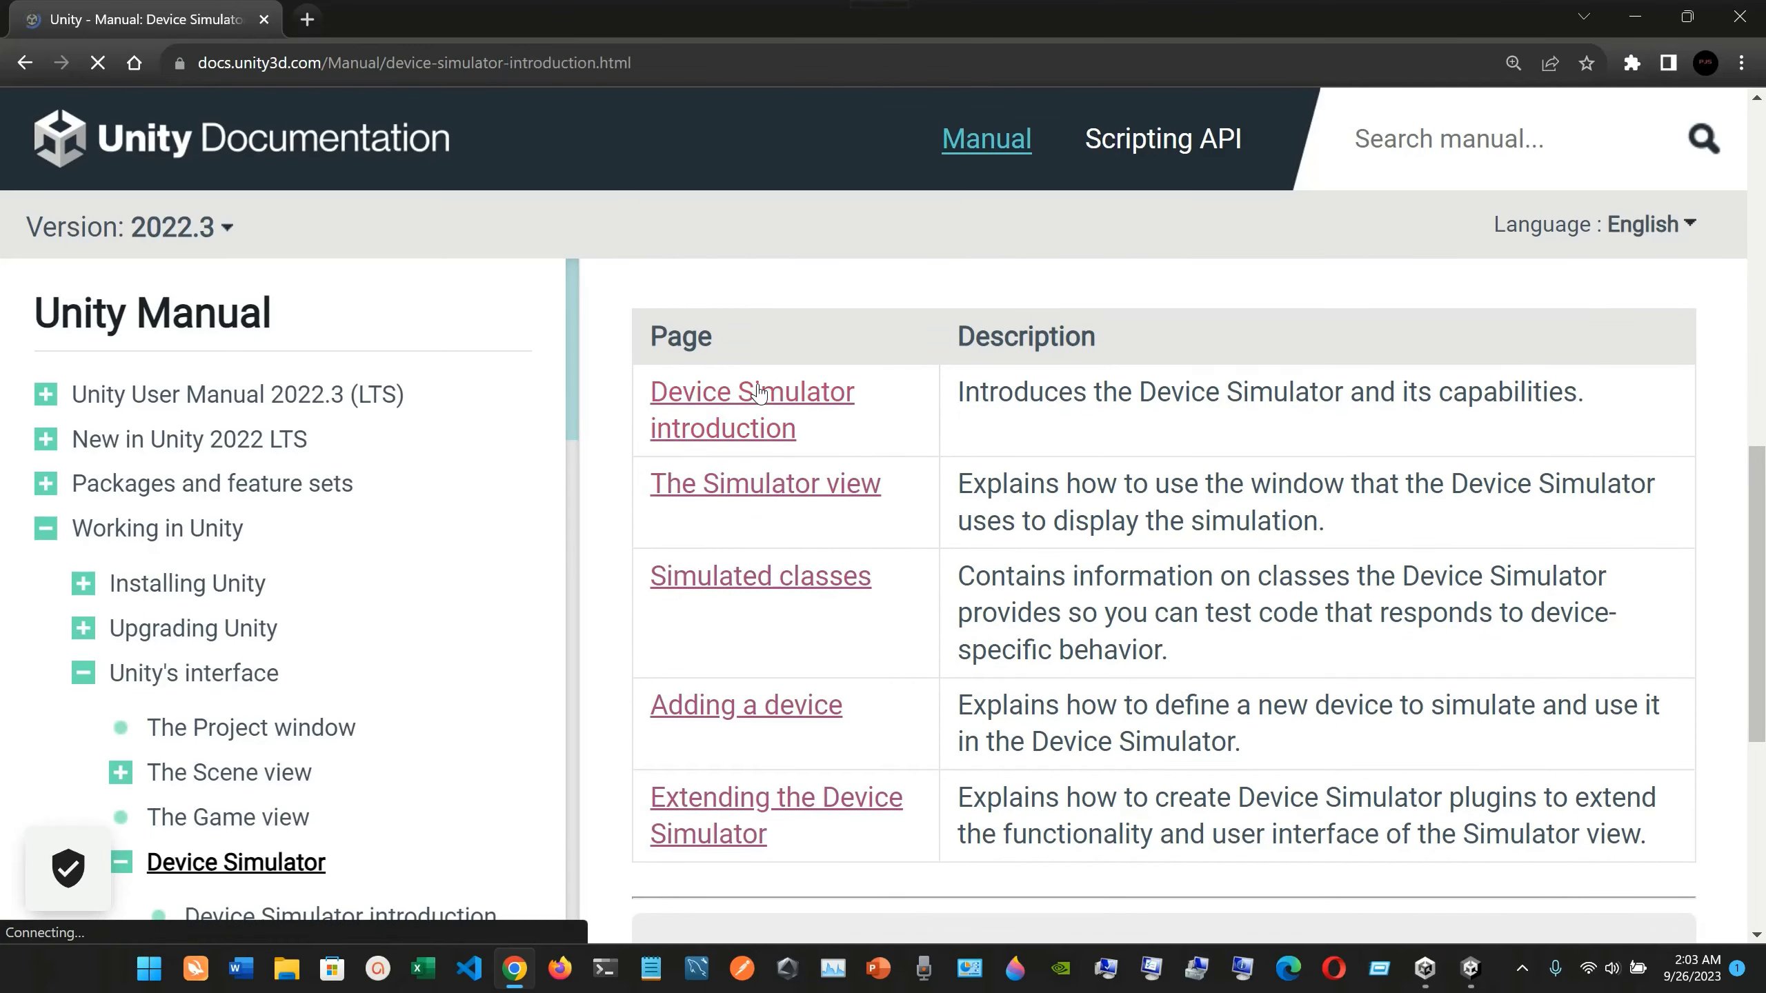
pyautogui.scroll(-1, 759, 394)
pyautogui.scroll(-3, 807, 550)
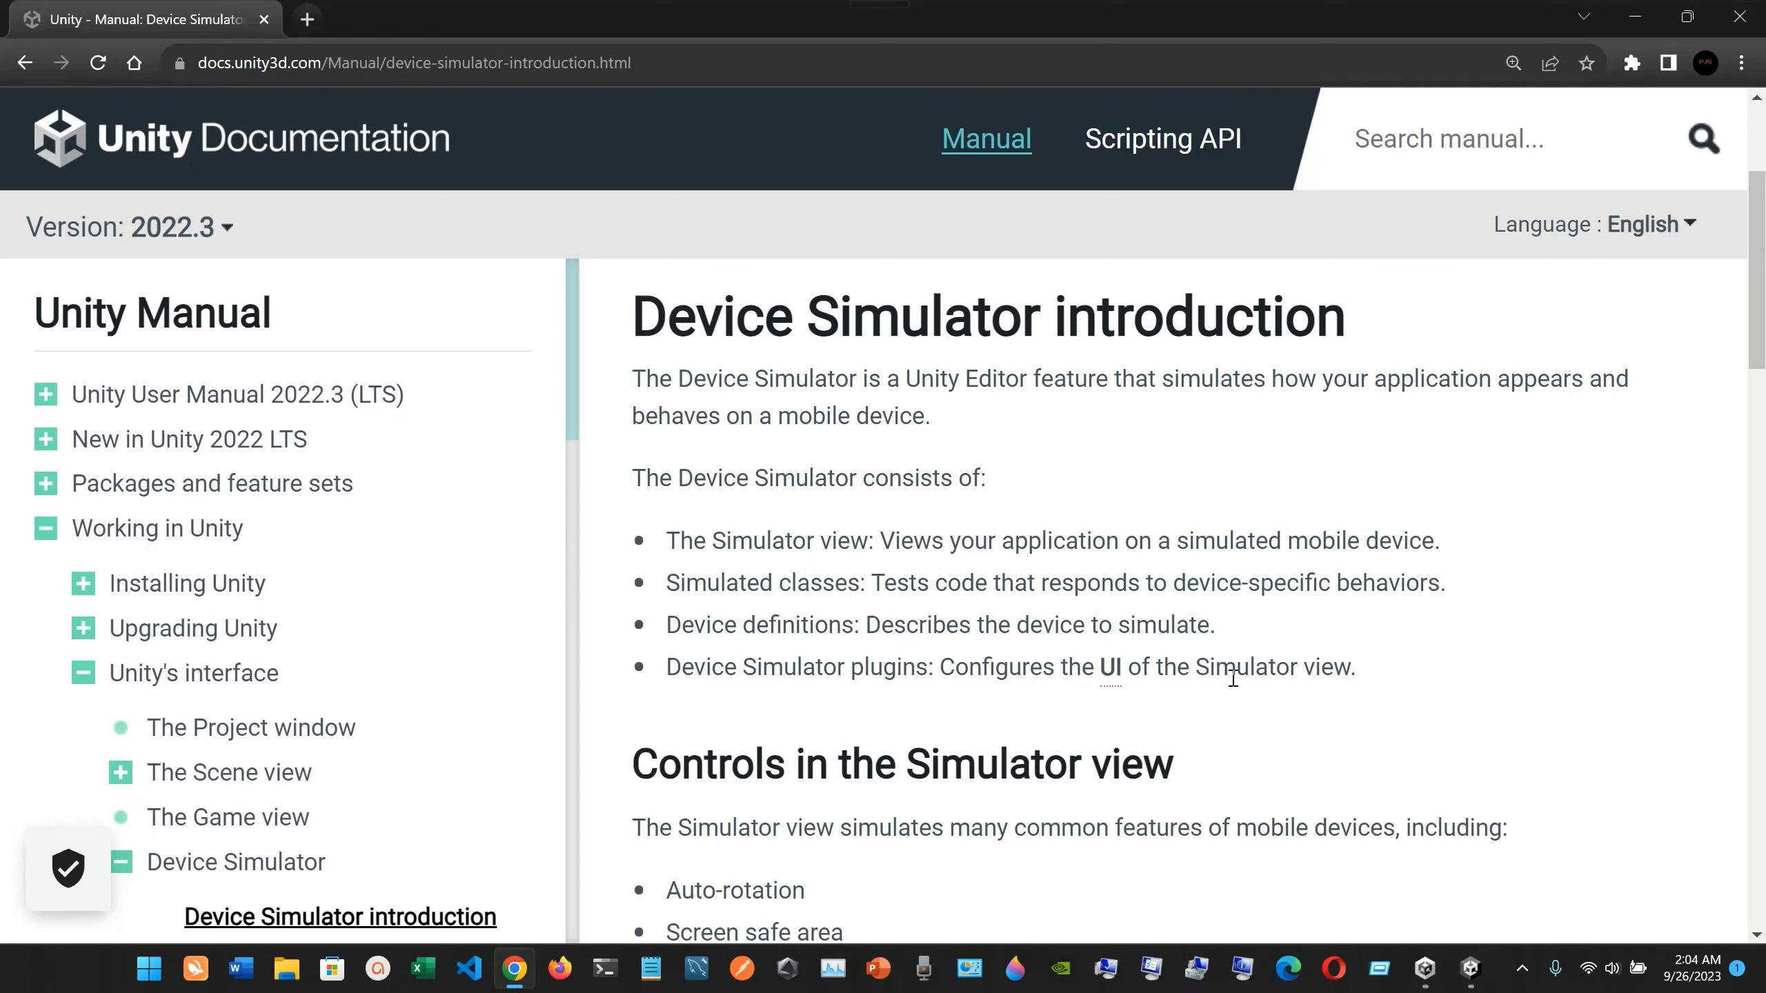
pyautogui.scroll(-5, 1233, 678)
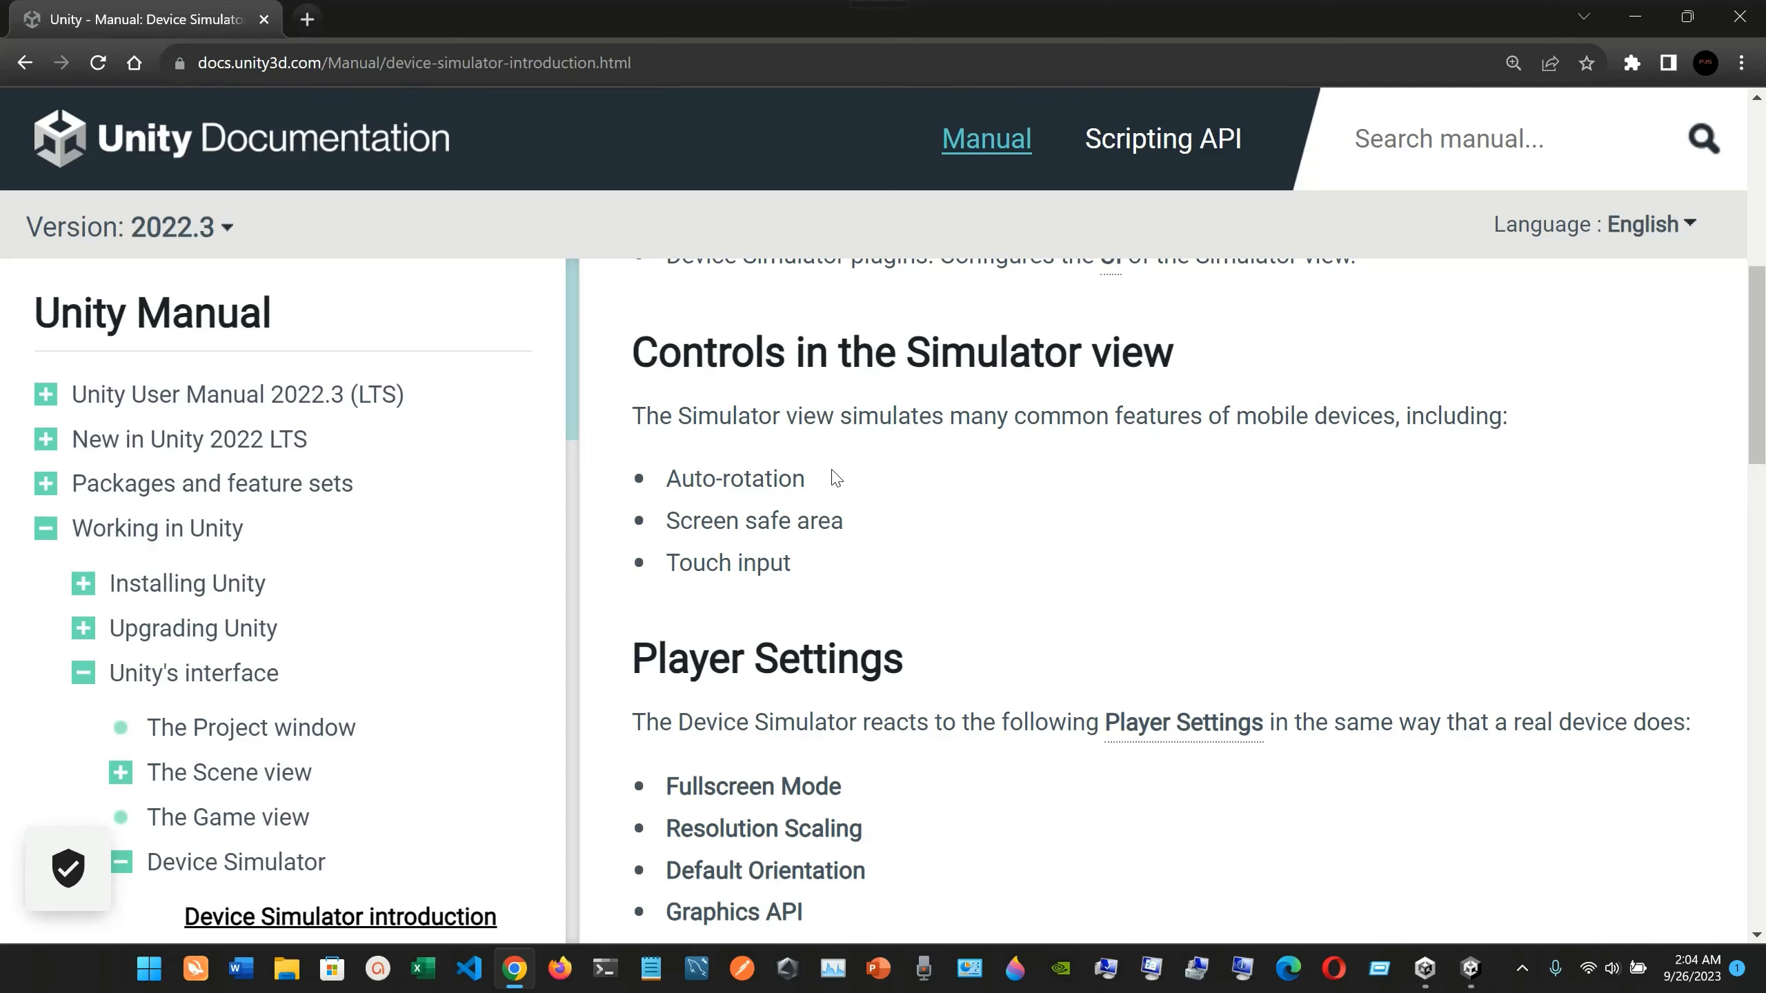
pyautogui.scroll(-1, 883, 545)
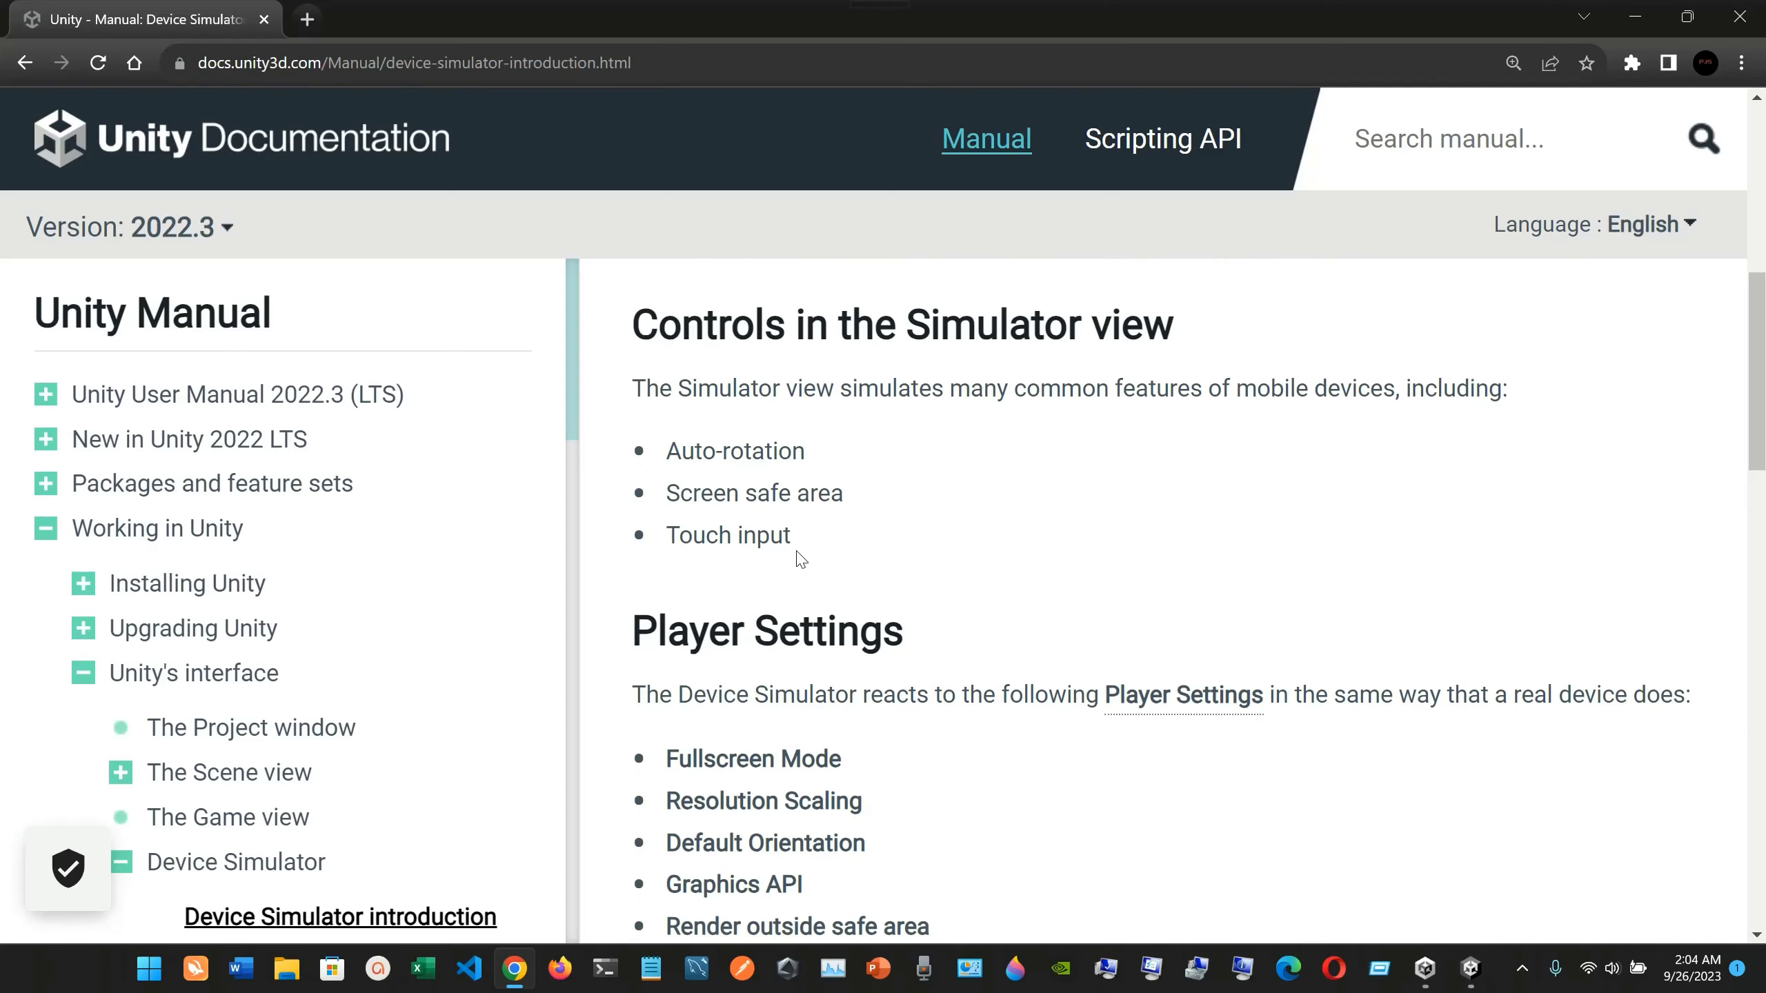
pyautogui.scroll(-2, 800, 560)
pyautogui.scroll(-4, 776, 468)
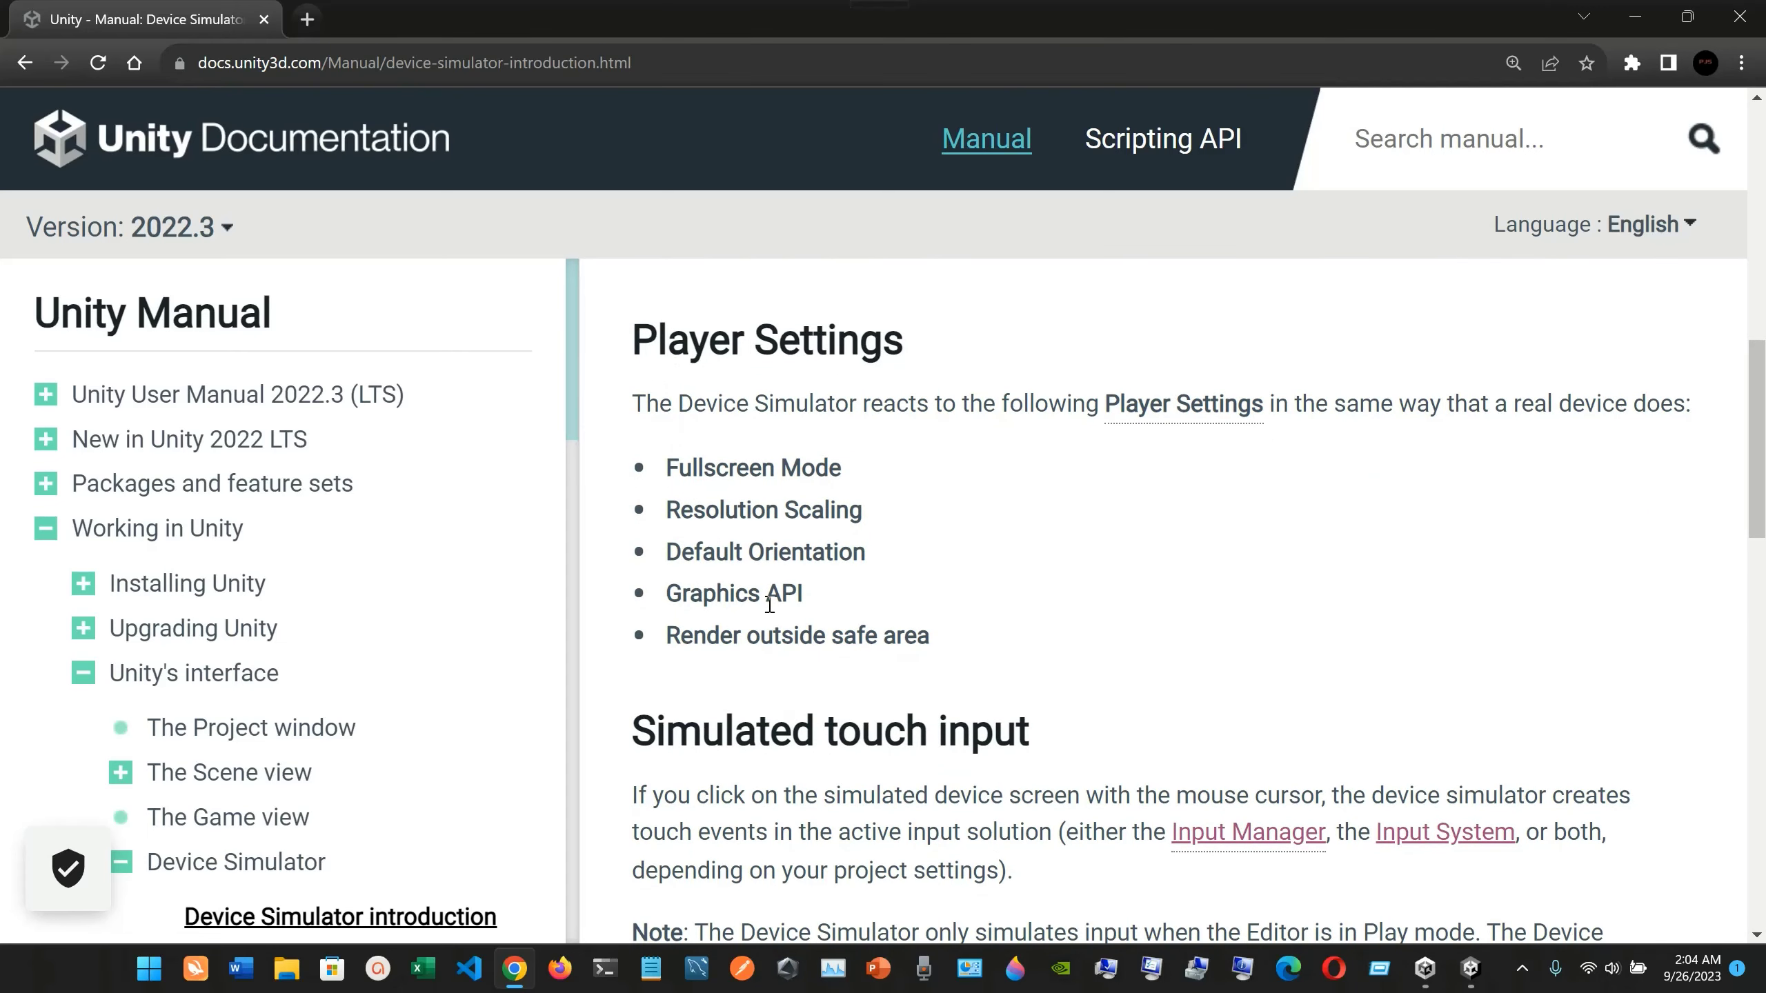
pyautogui.scroll(-6, 769, 612)
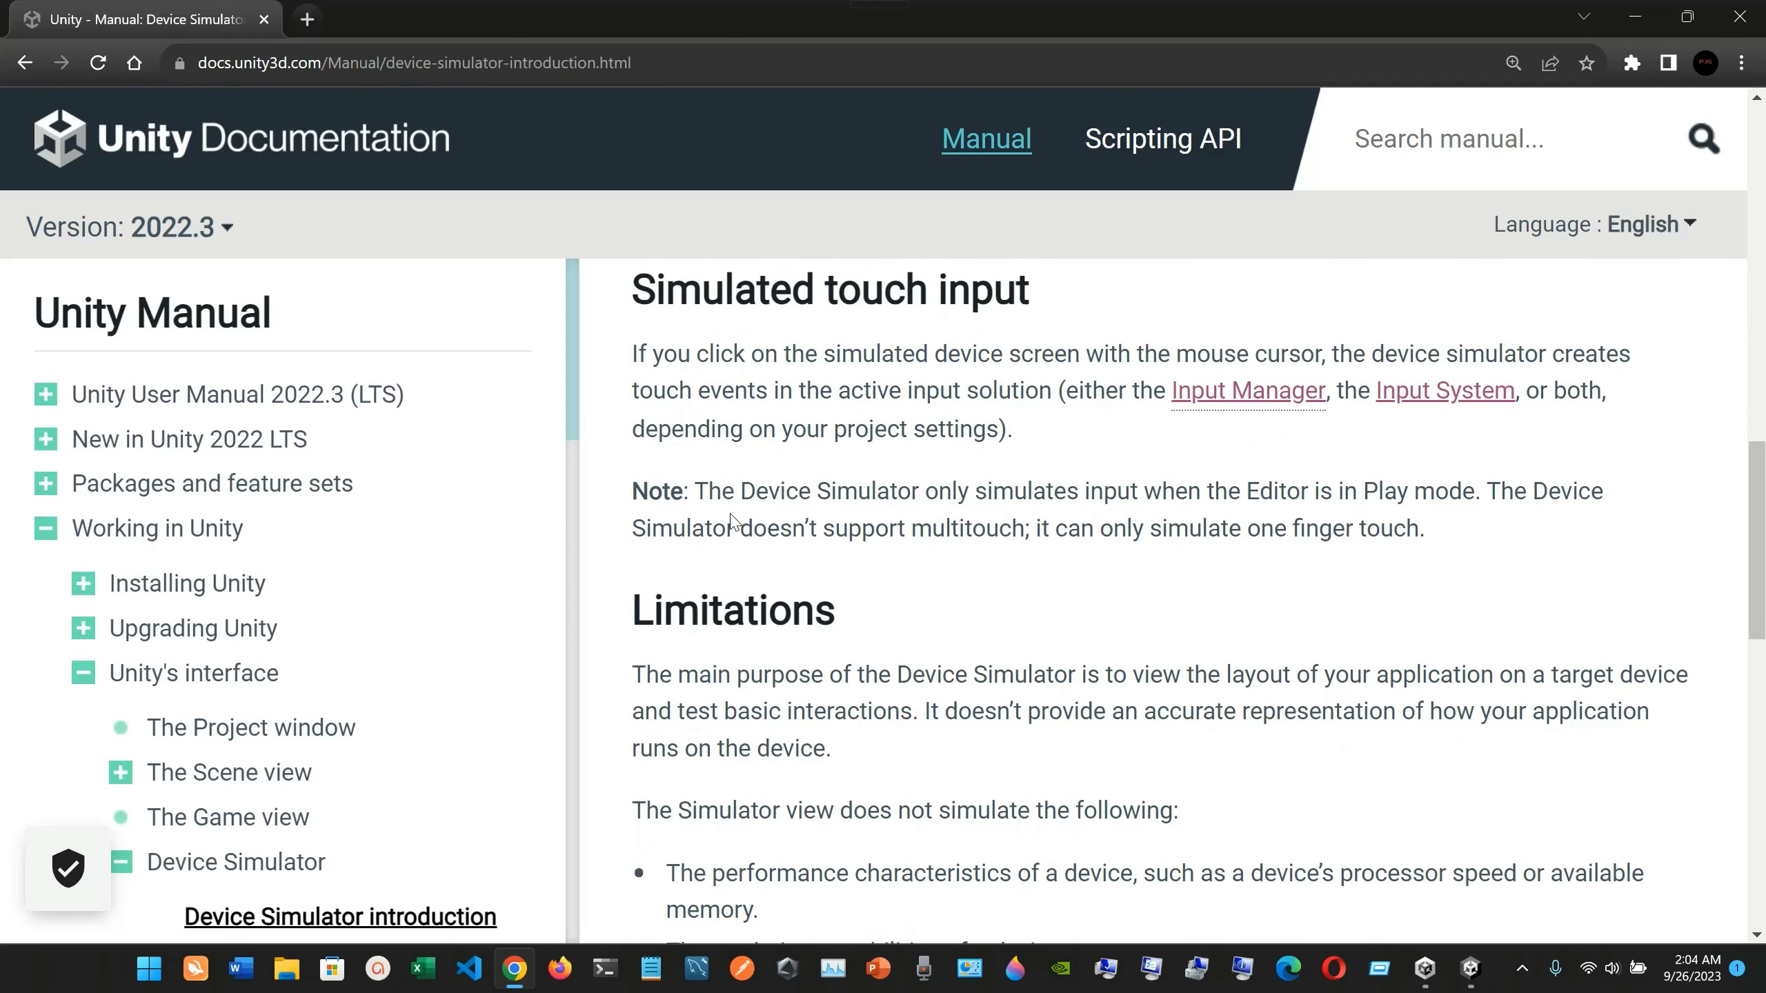
pyautogui.scroll(-1, 794, 447)
pyautogui.scroll(-3, 794, 447)
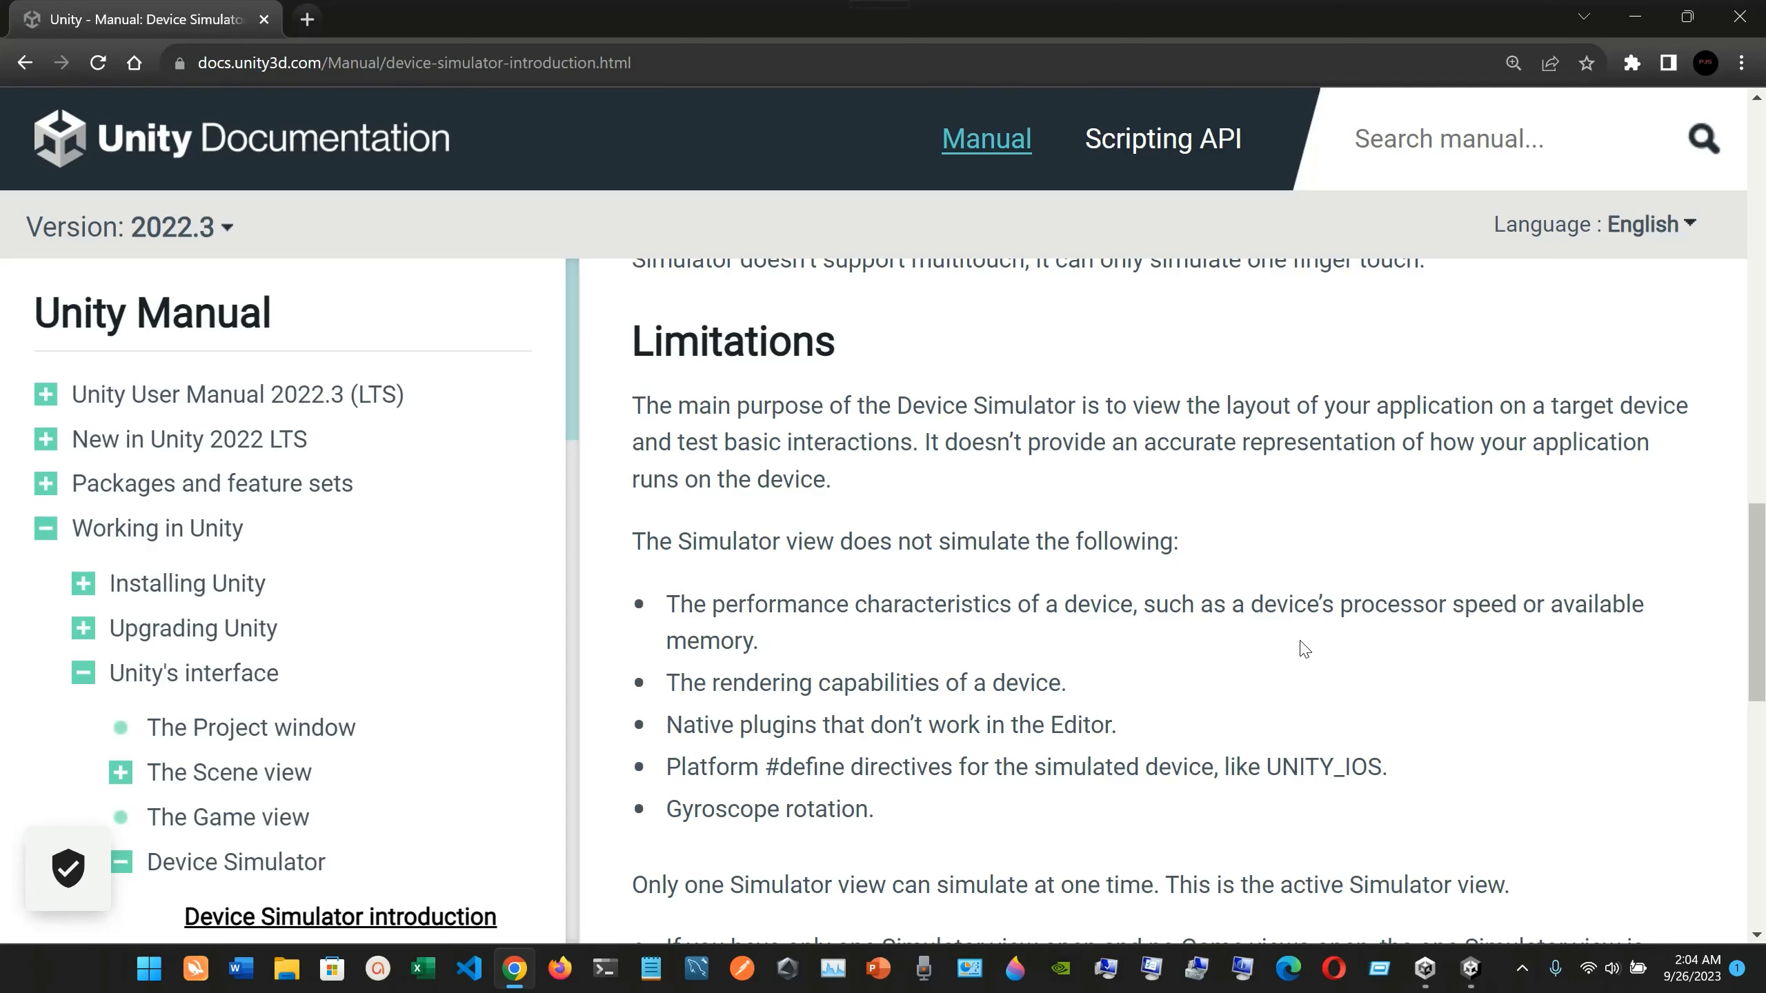
pyautogui.scroll(-2, 872, 664)
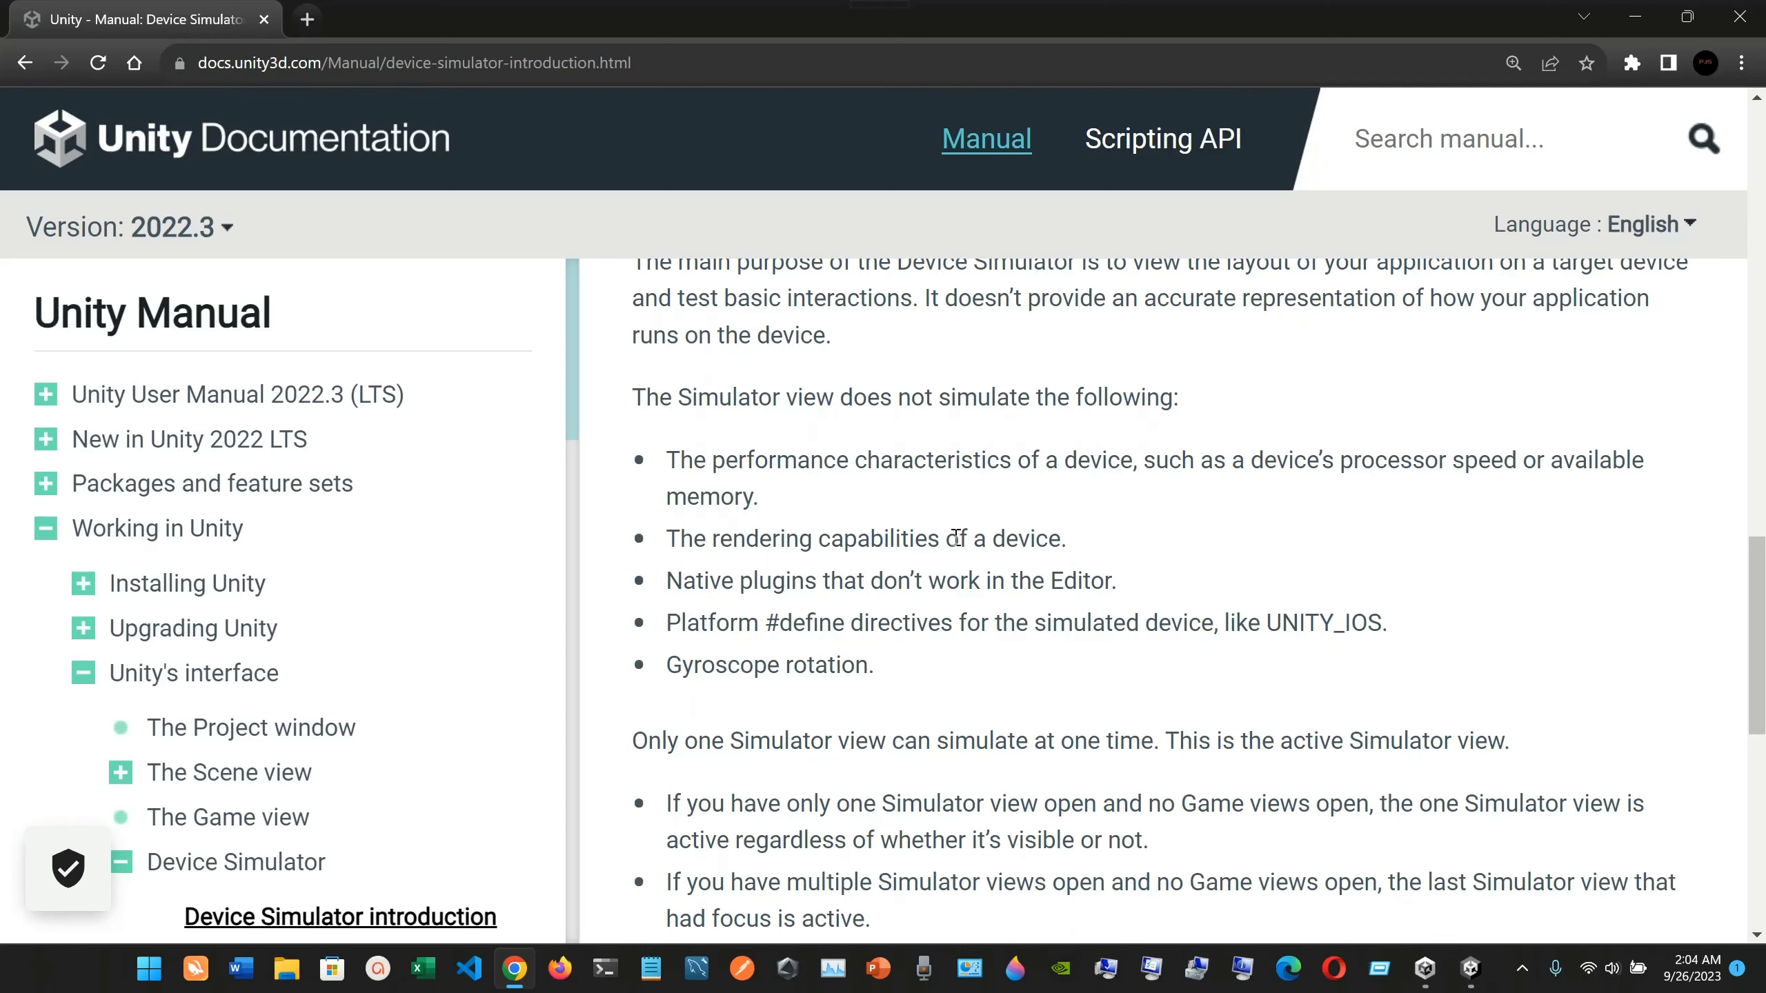
pyautogui.scroll(-8, 954, 541)
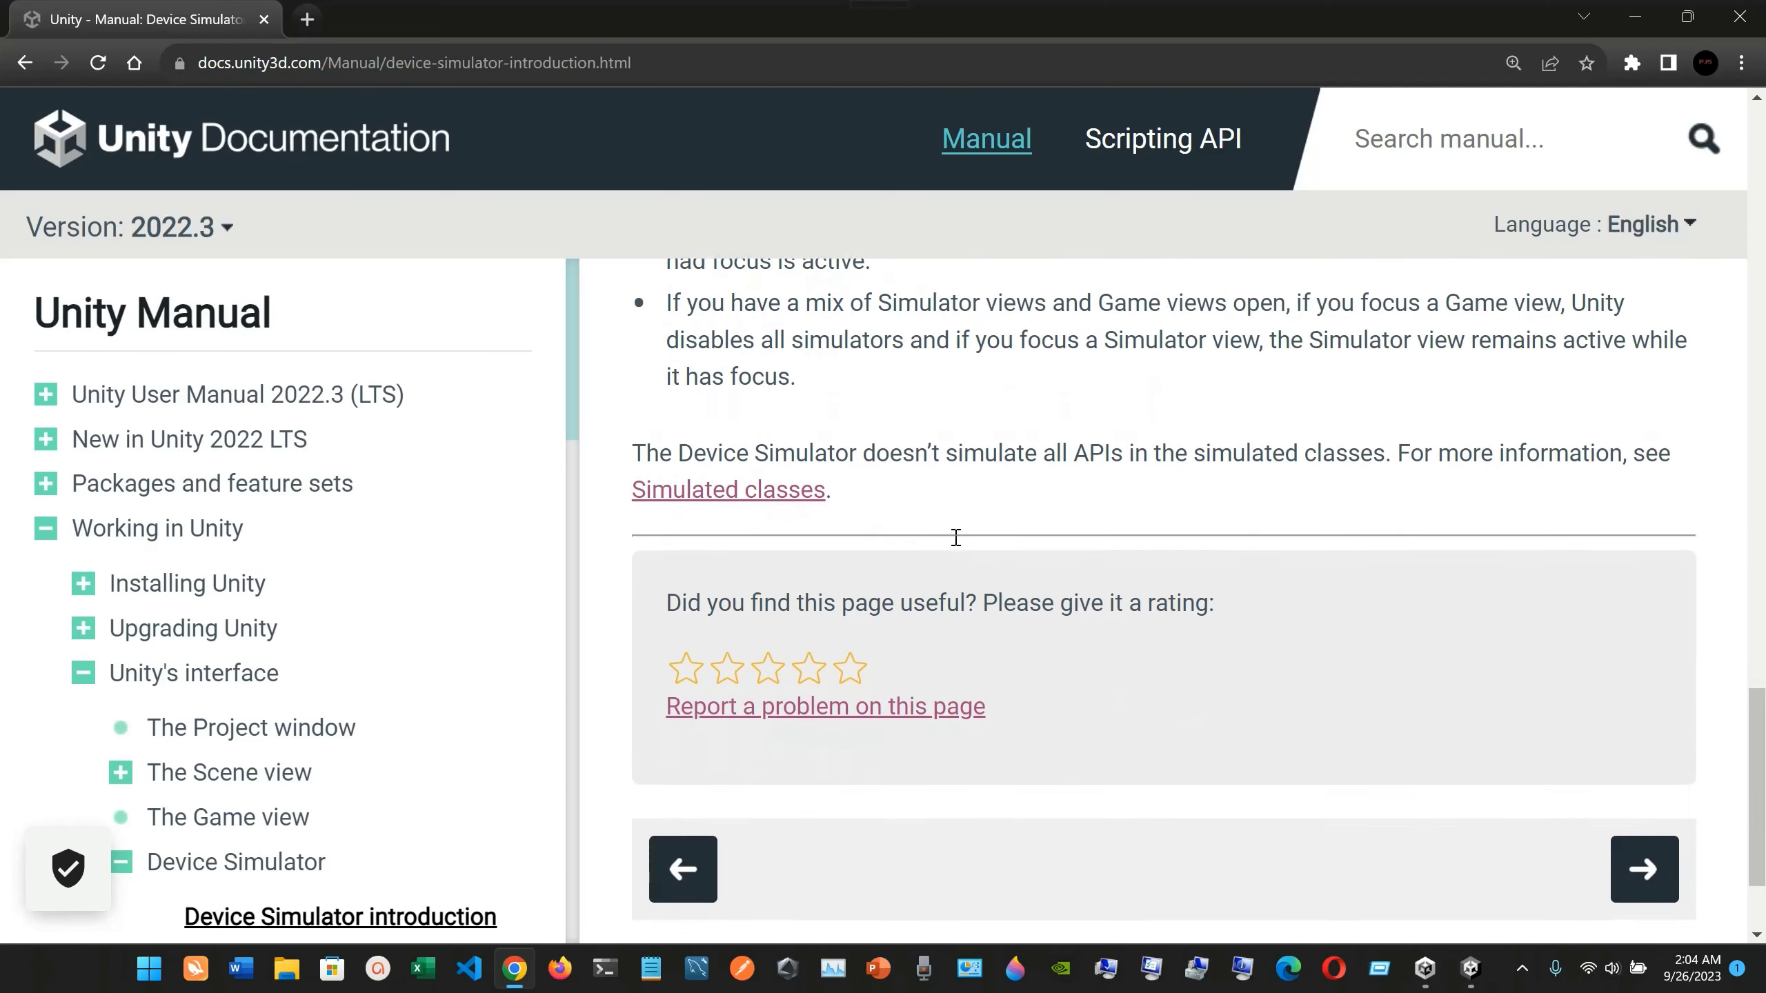
pyautogui.scroll(-5, 521, 672)
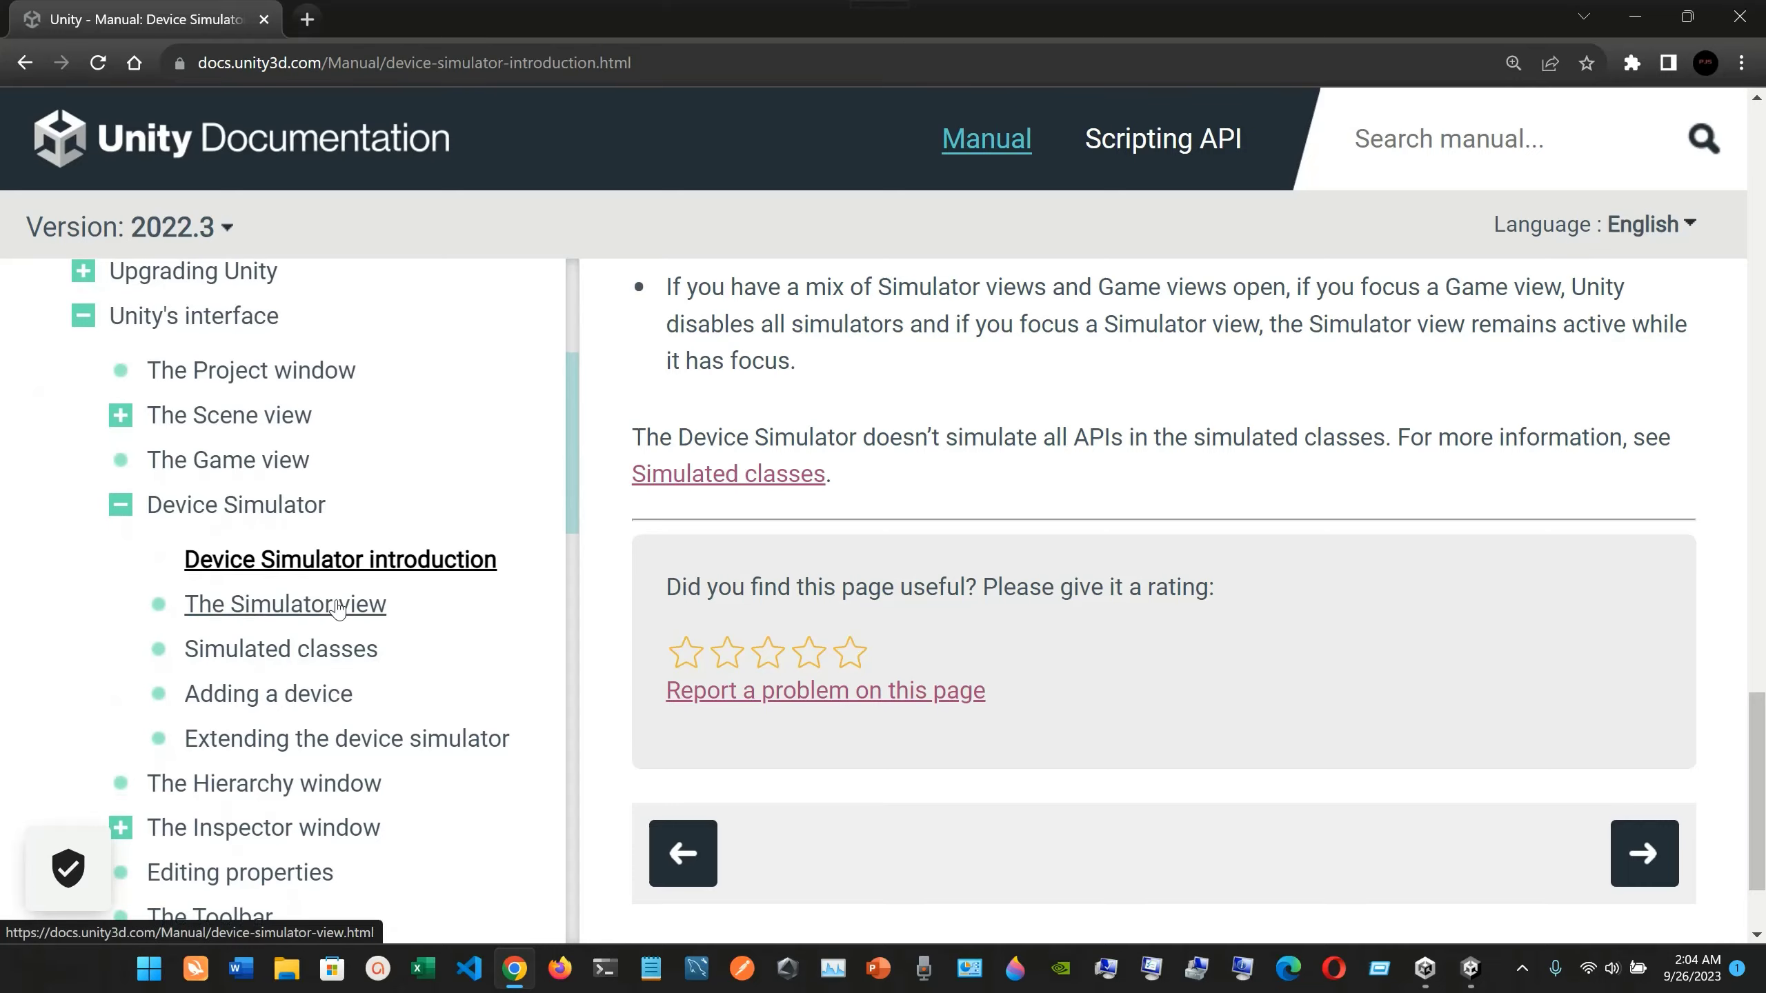
# Open the manual page on the Simulator view and review its description, screenshot and Control Panel section
pyautogui.click(334, 606)
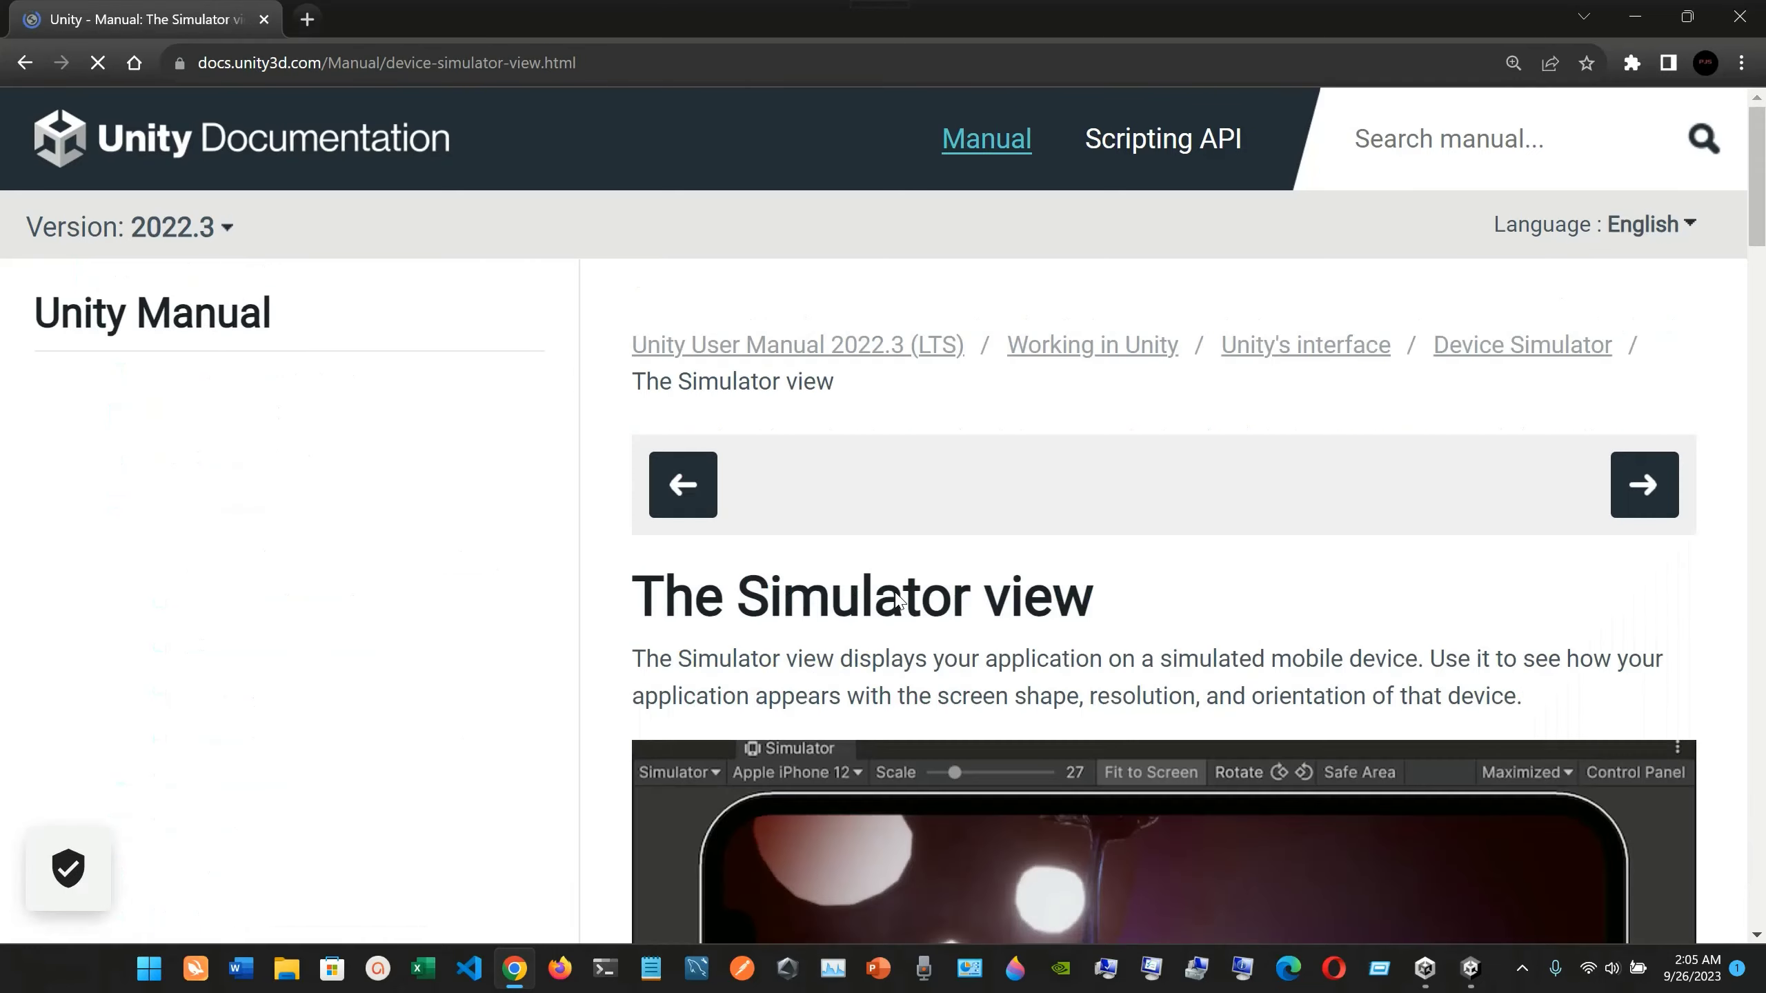
pyautogui.scroll(-15, 899, 599)
pyautogui.scroll(-10, 898, 600)
pyautogui.scroll(15, 899, 599)
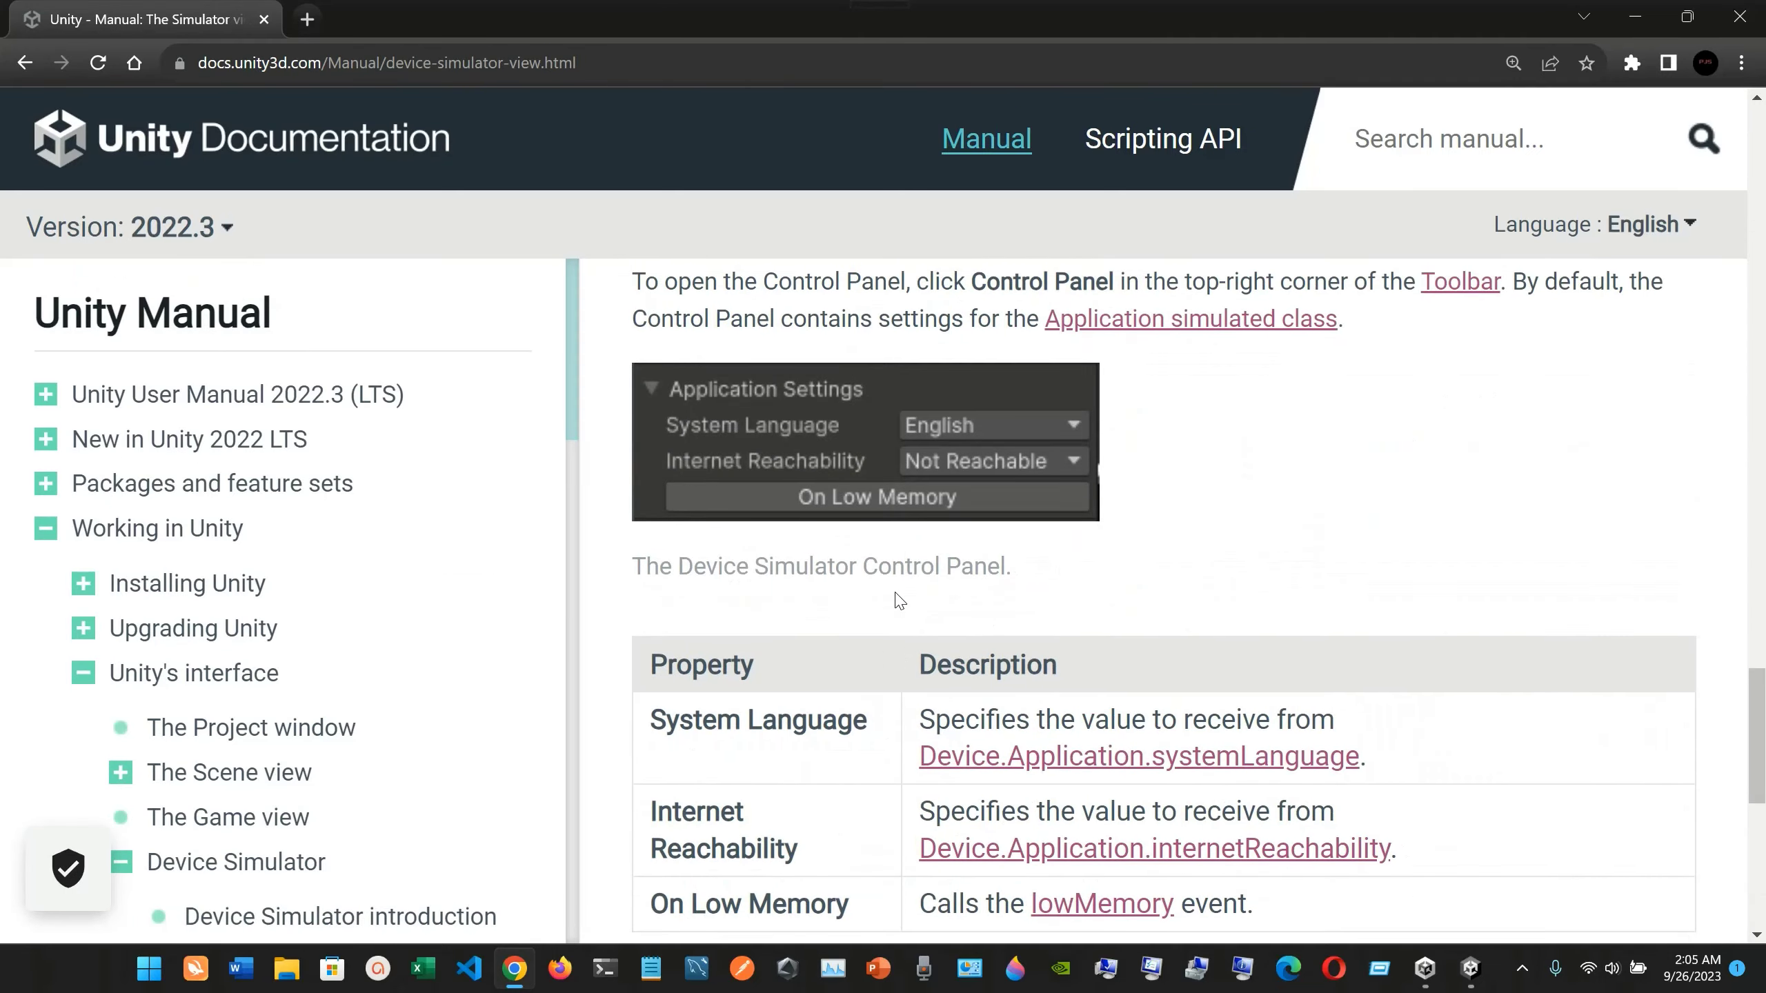
pyautogui.scroll(10, 896, 599)
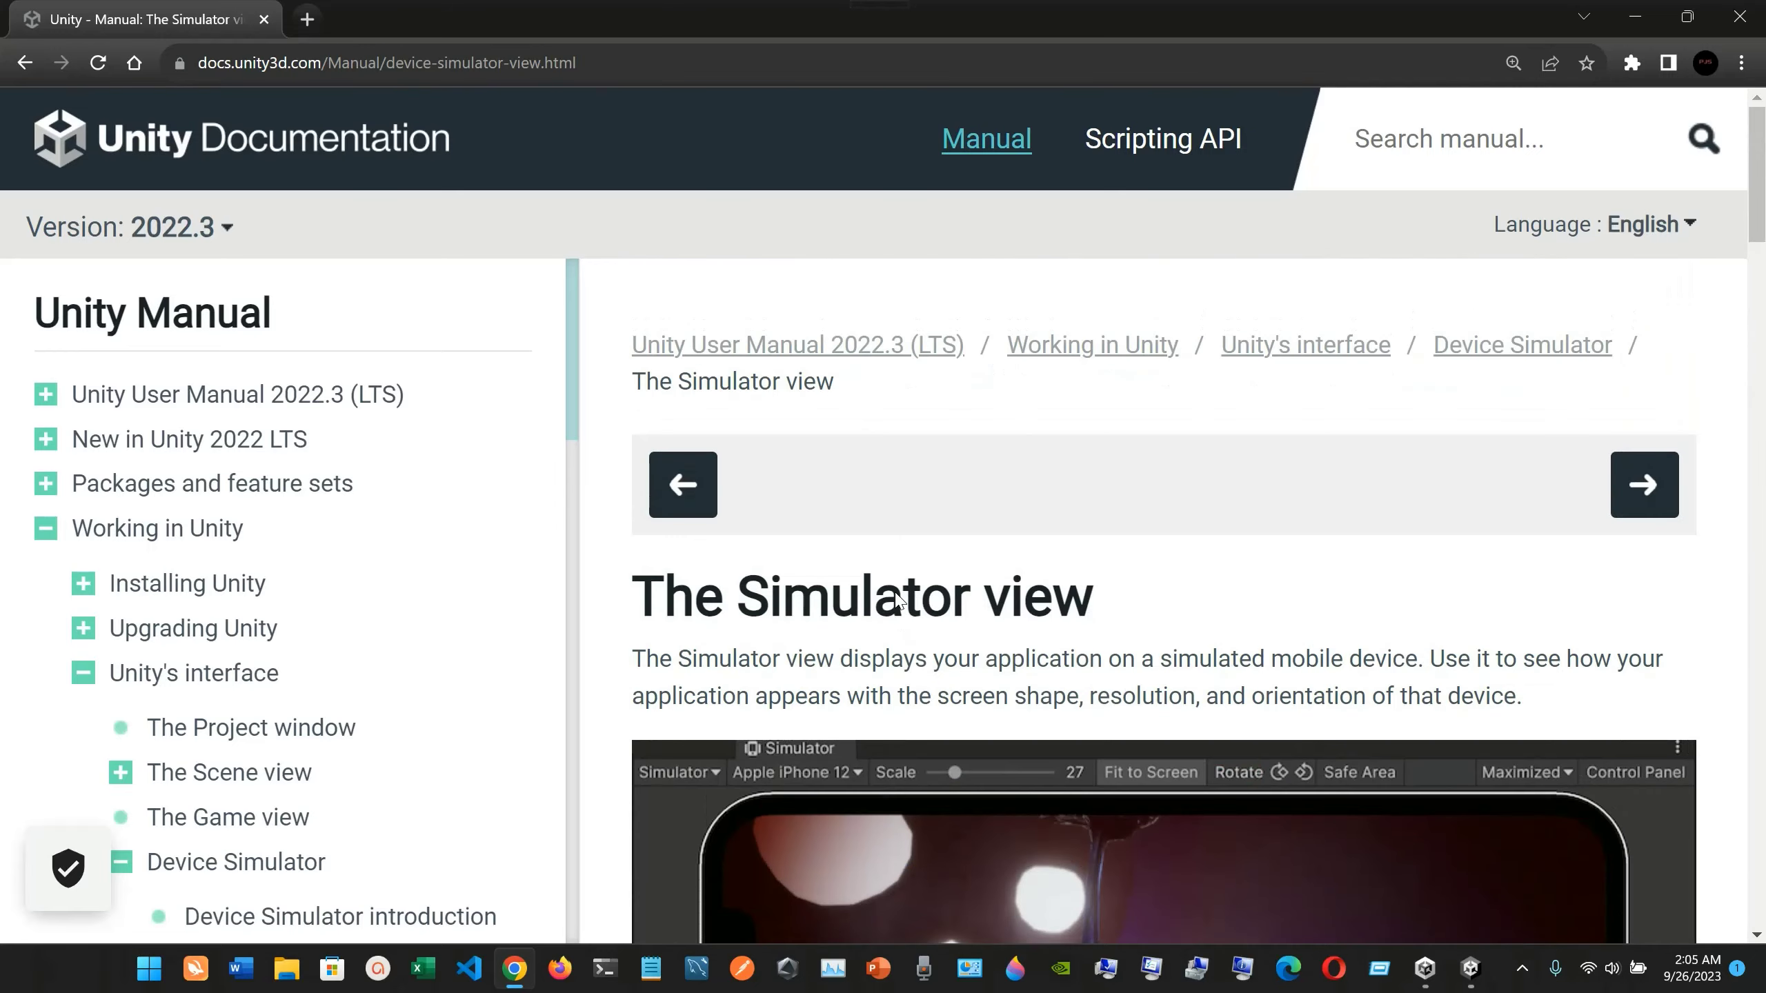
pyautogui.scroll(-5, 897, 600)
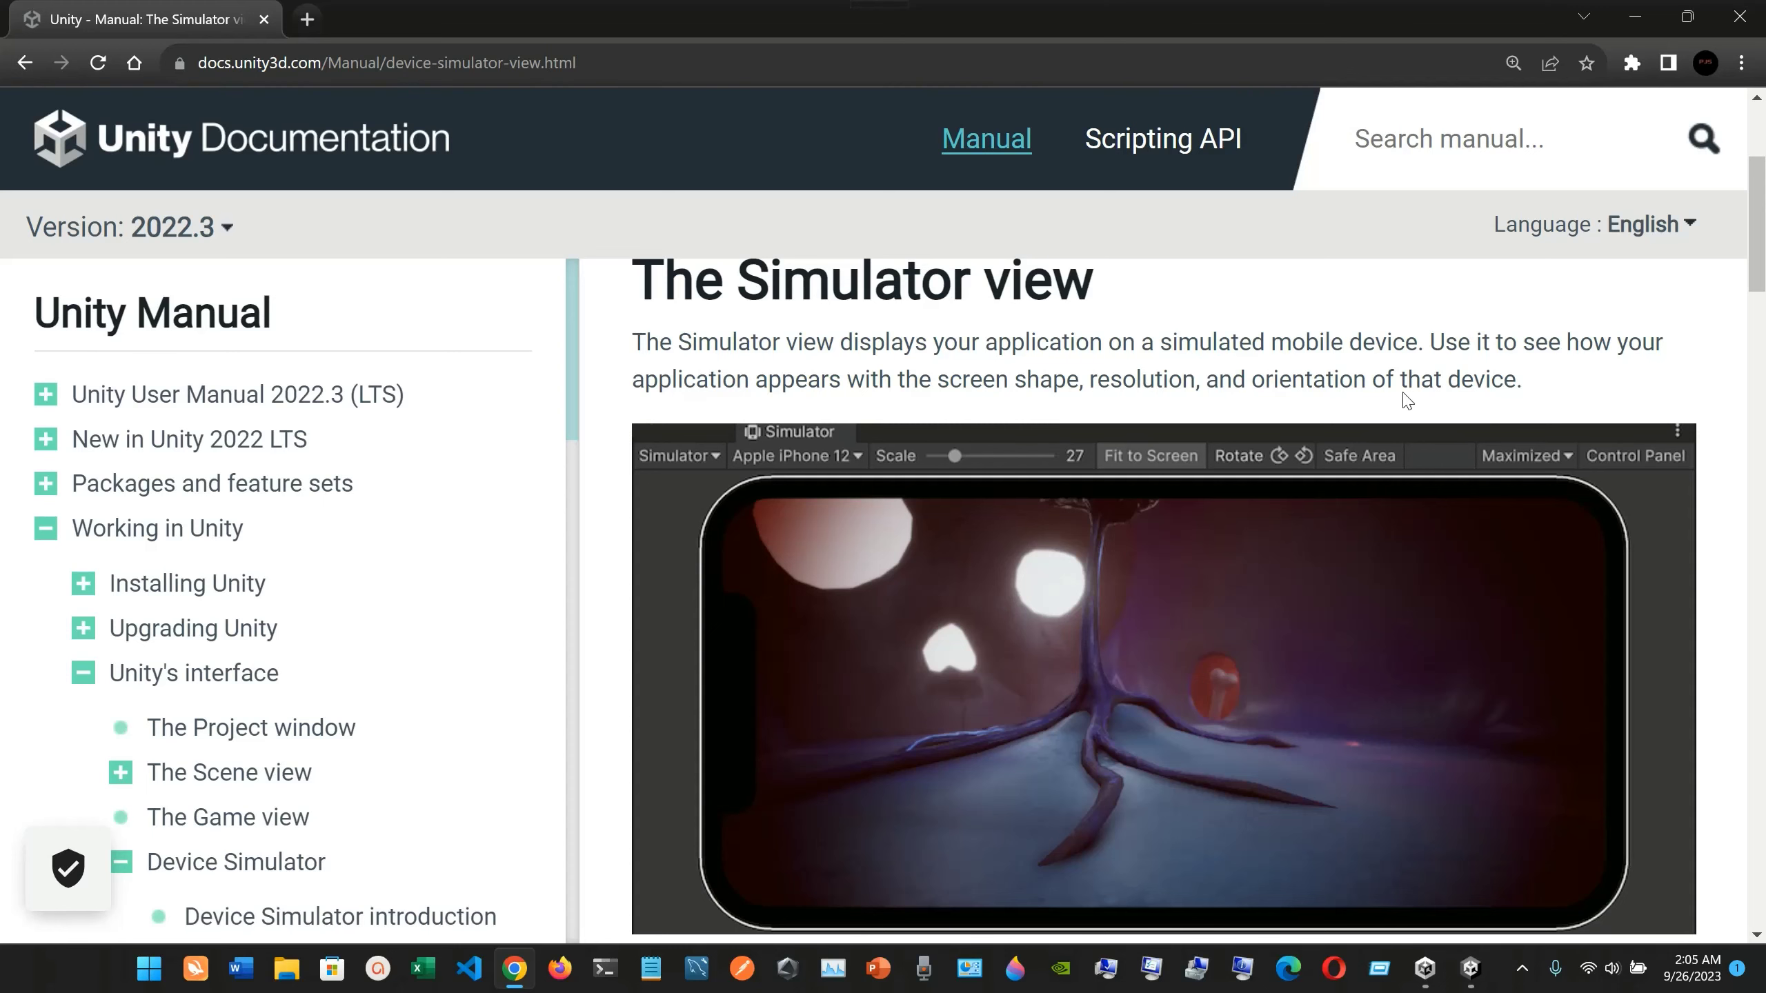
# Switch to the Unity Editor, add a 3D Cylinder to SampleScene and move it slightly downward in the XY plane
pyautogui.click(1473, 973)
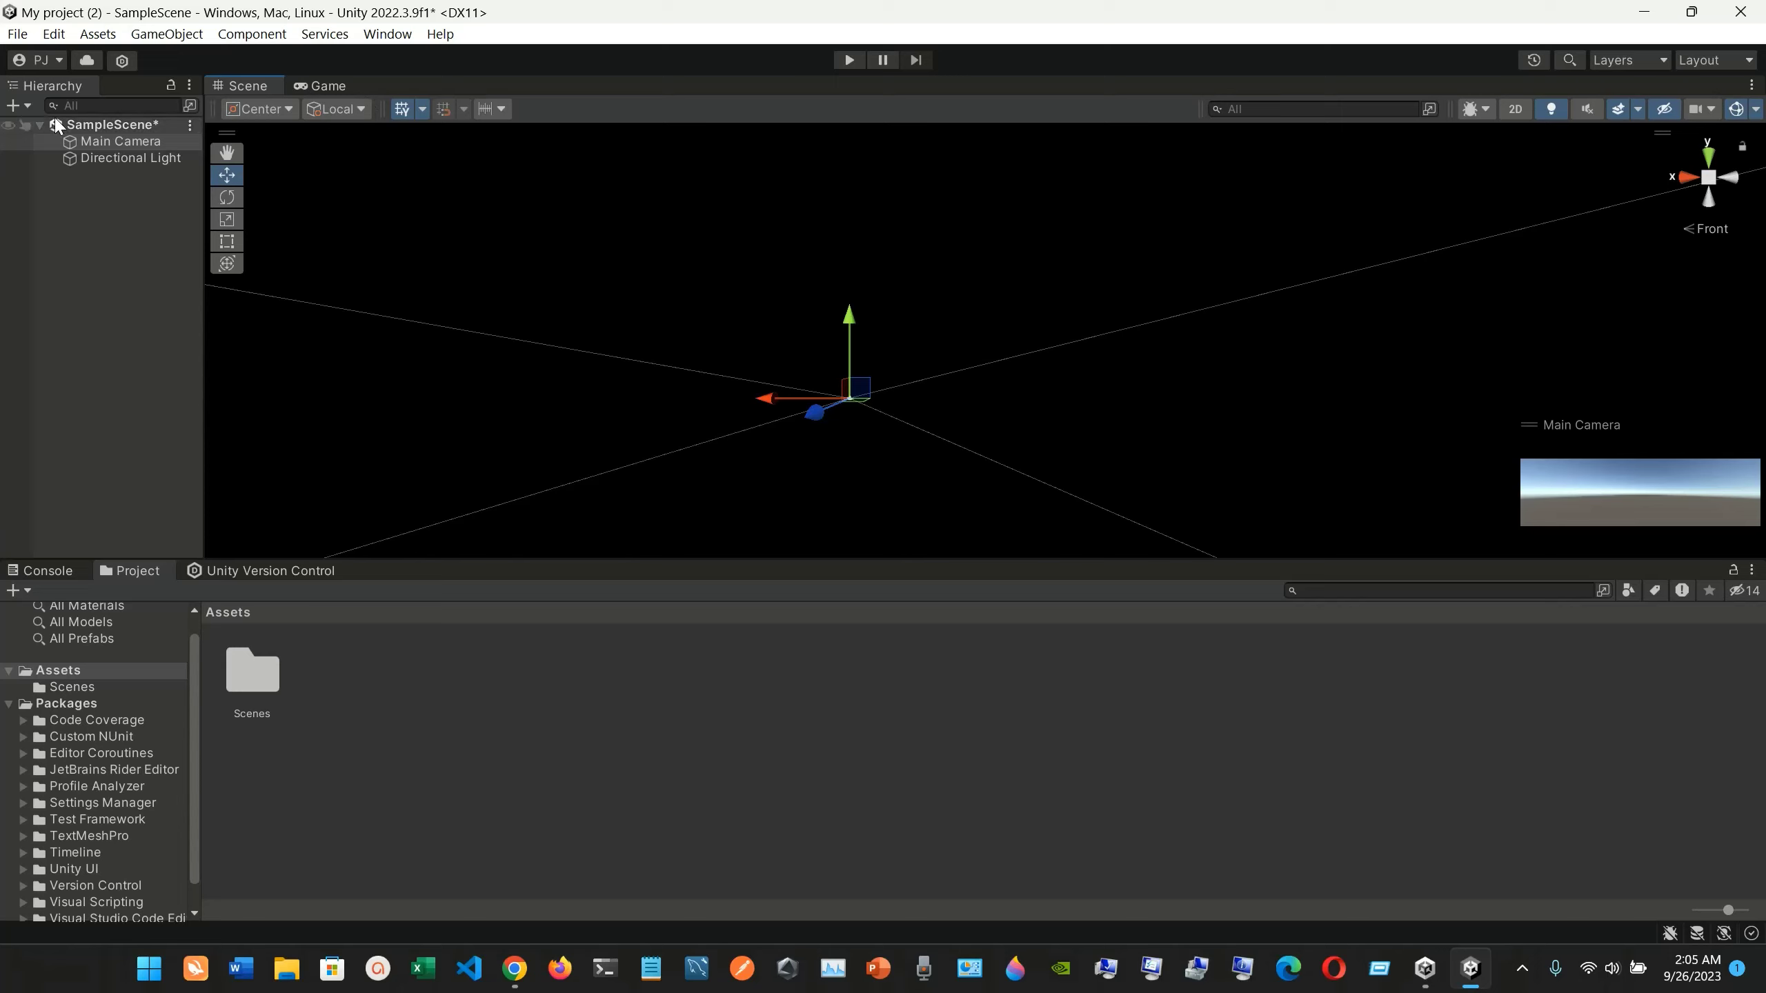
pyautogui.click(14, 105)
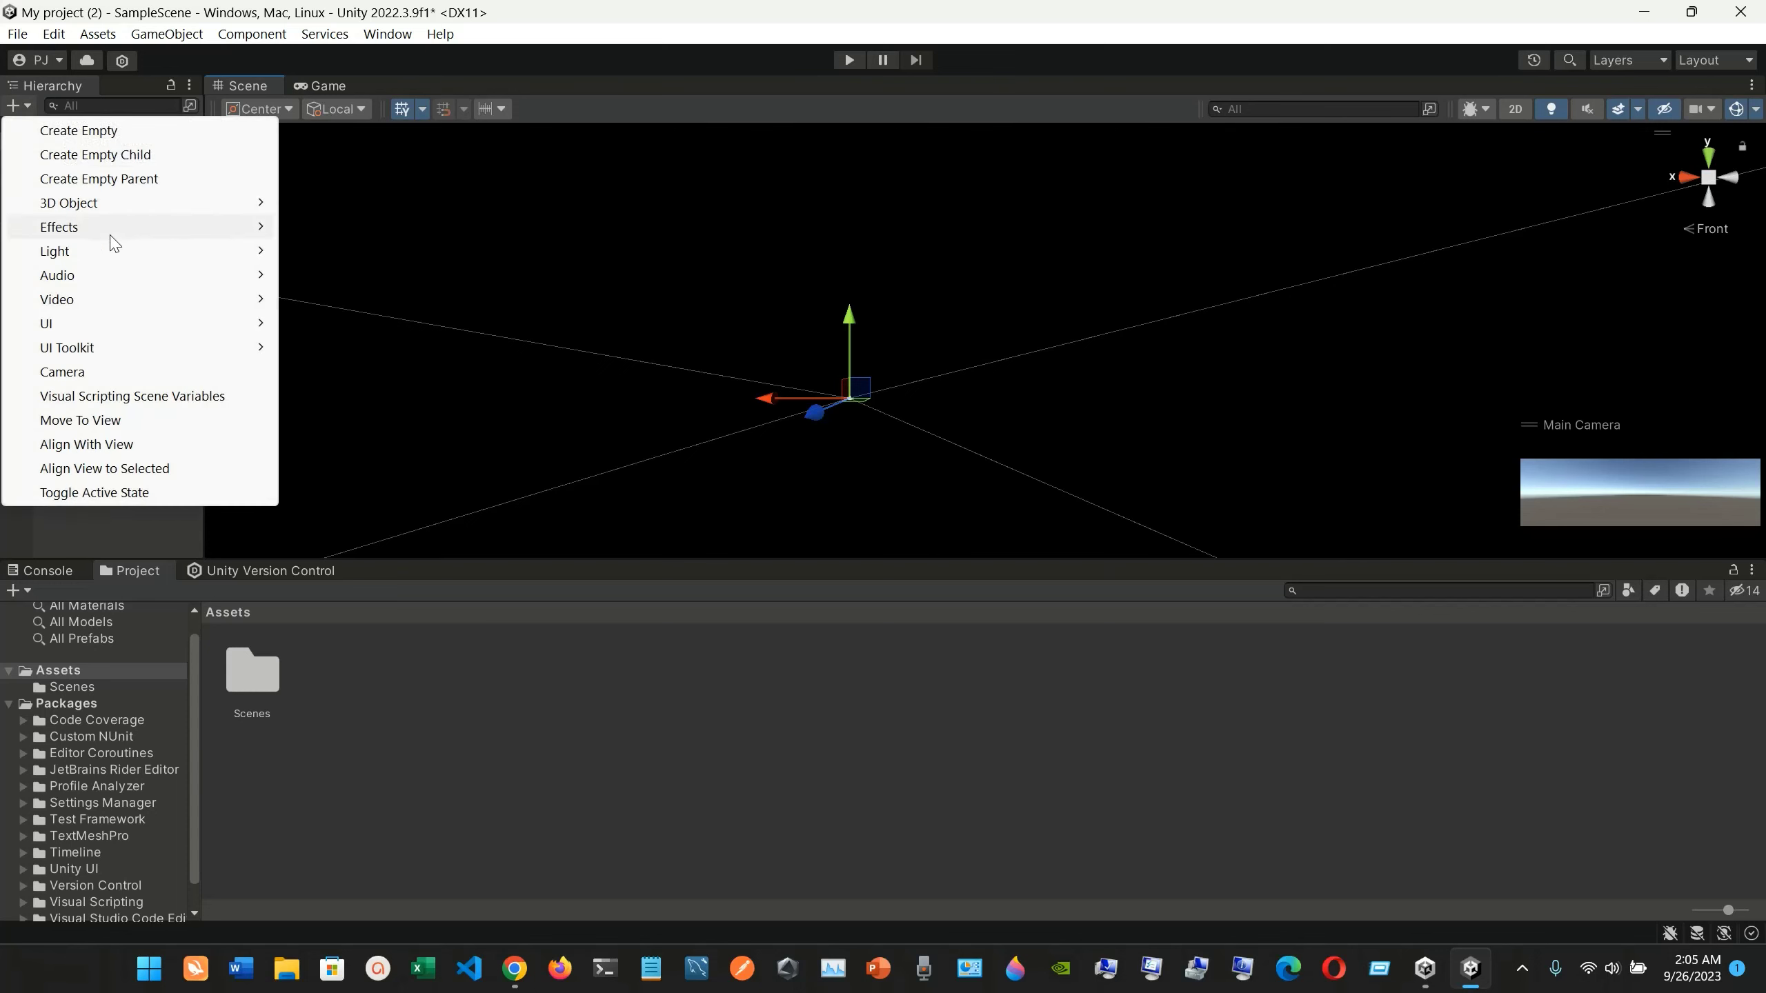
pyautogui.moveTo(158, 203)
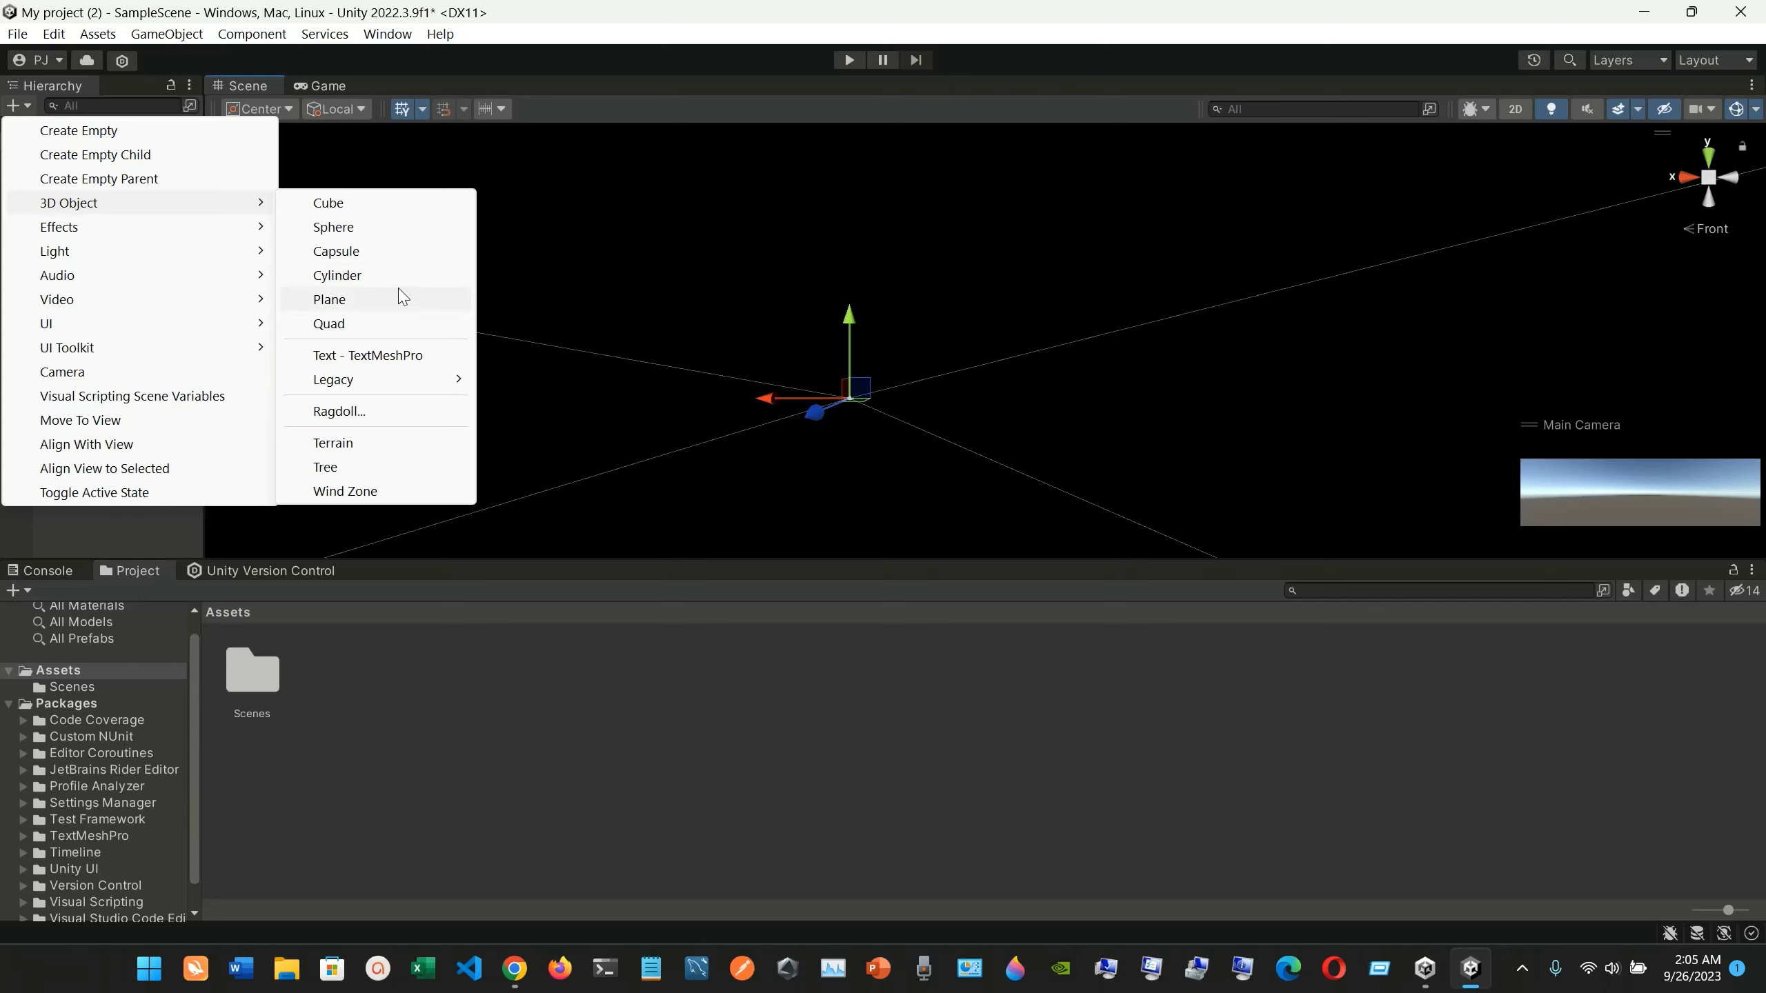
pyautogui.click(411, 276)
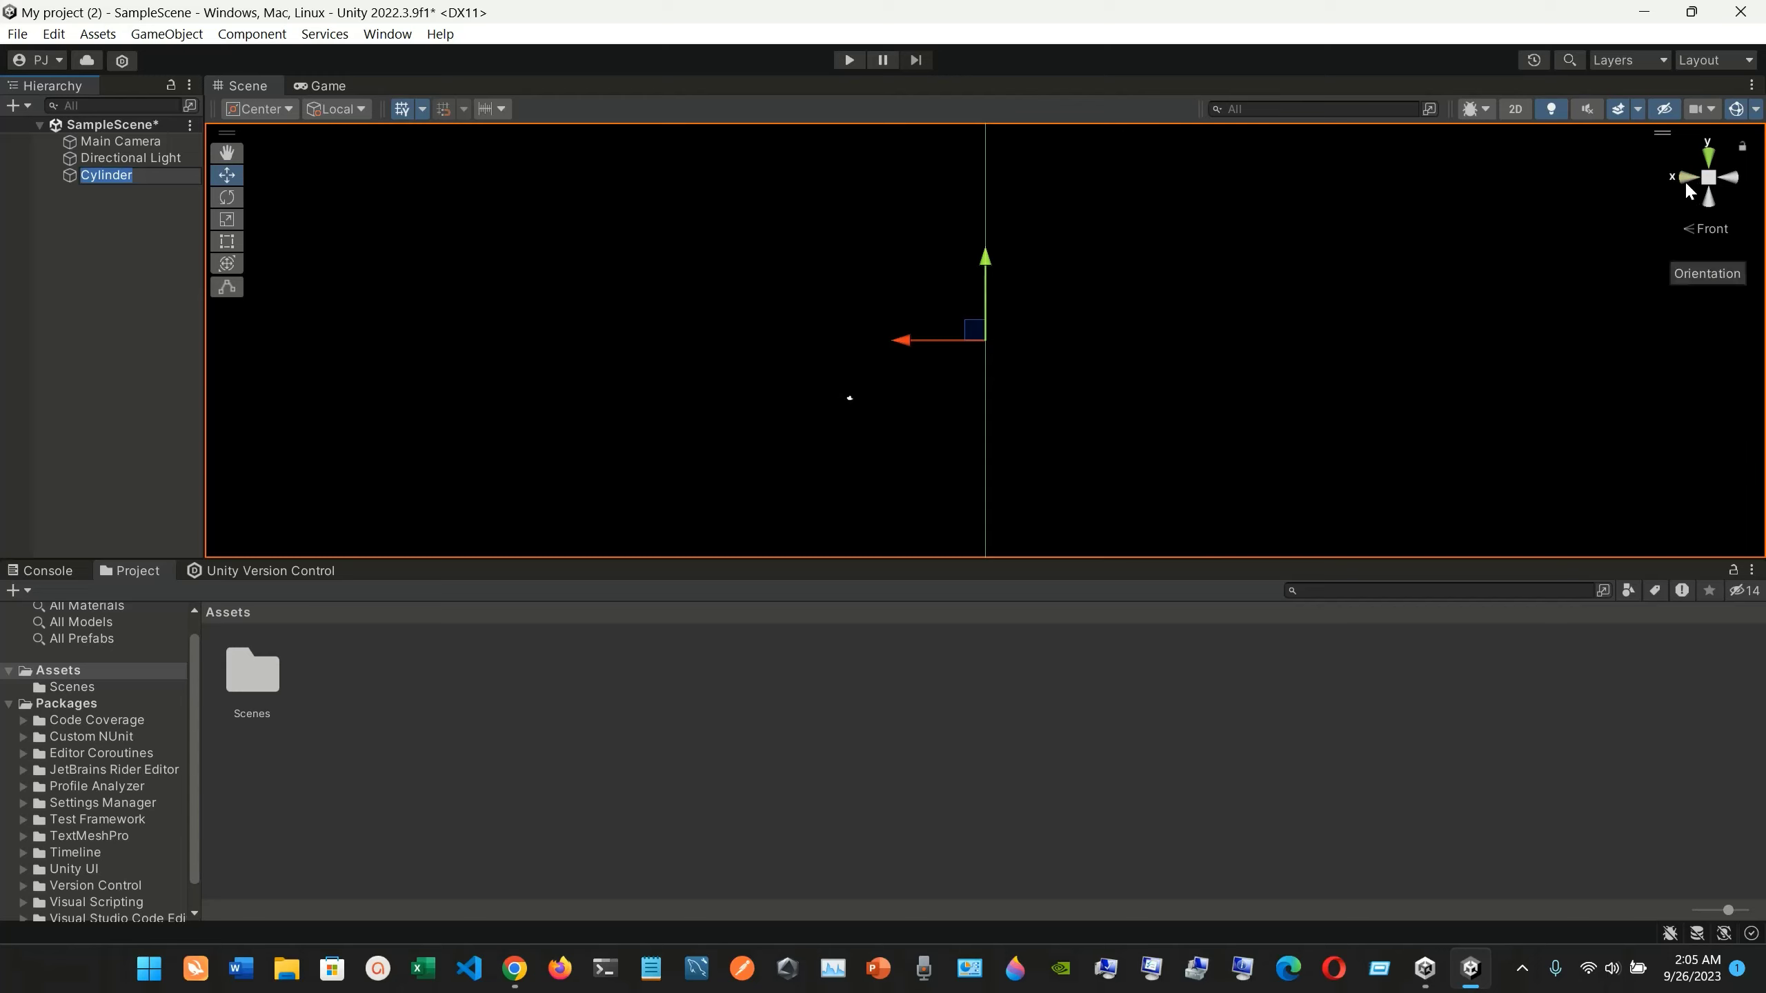
pyautogui.click(974, 336)
pyautogui.moveTo(974, 336); pyautogui.dragTo(970, 376)
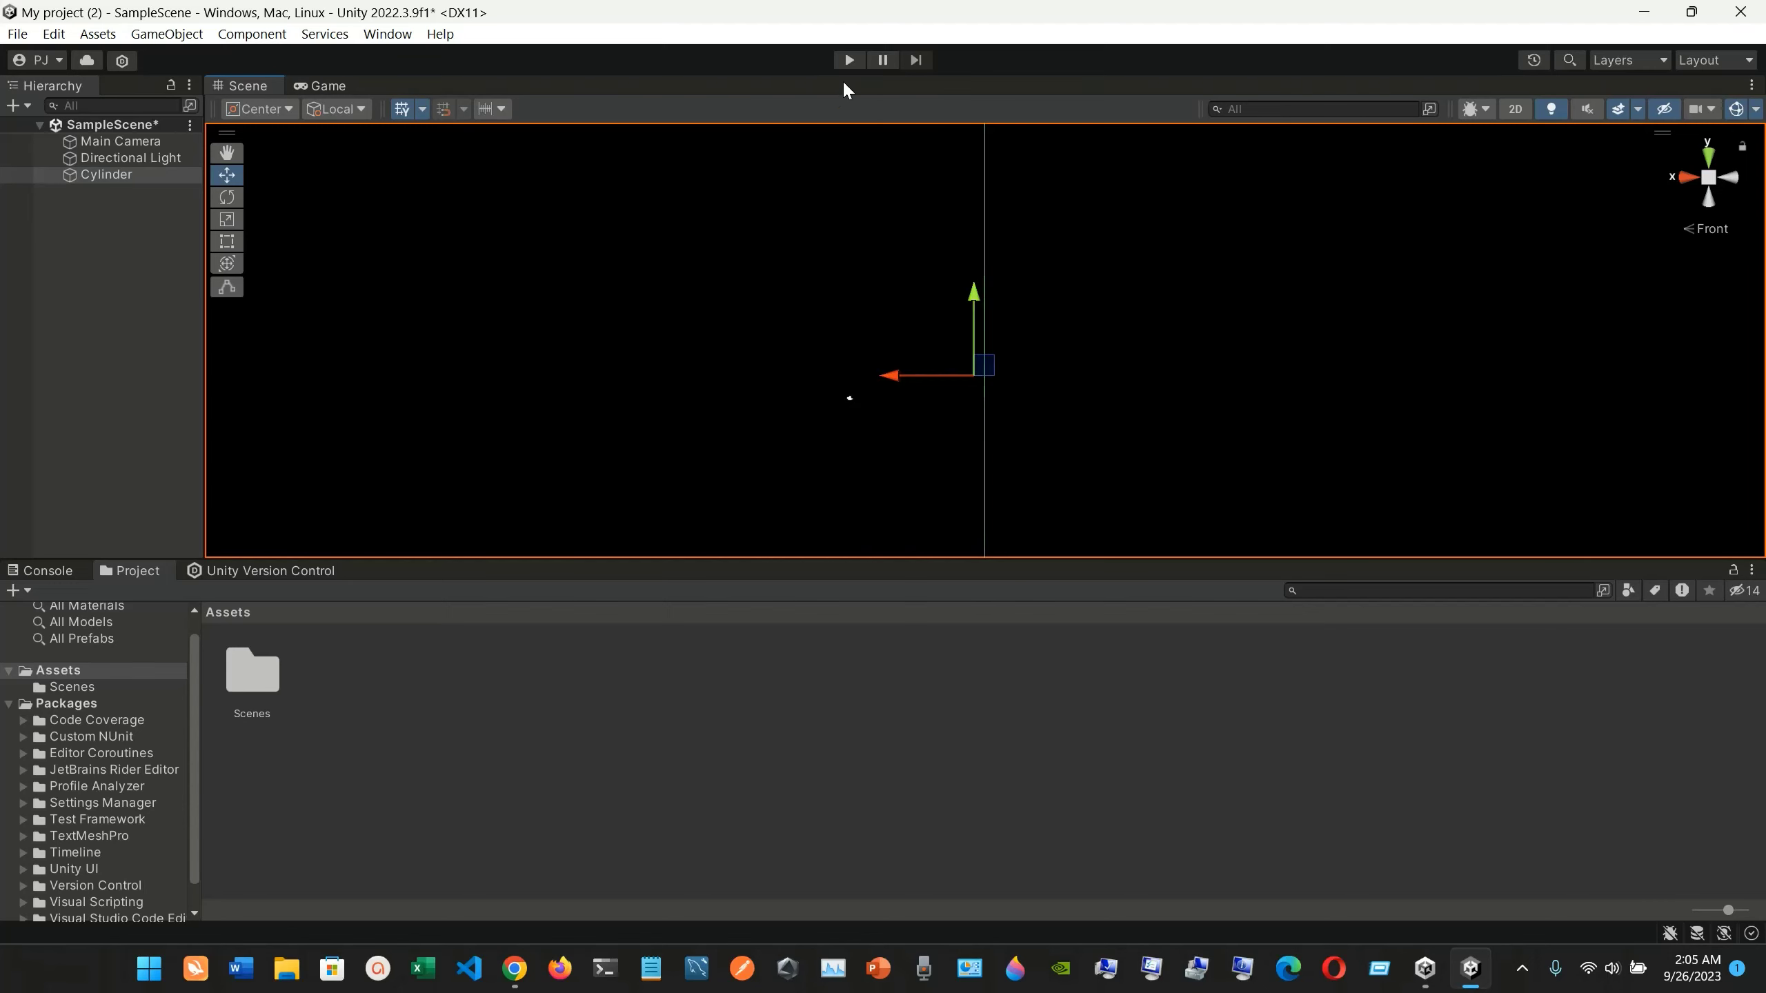
# Run SampleScene in Play mode to preview the cylinder, restart it and return to the Scene view
pyautogui.click(845, 67)
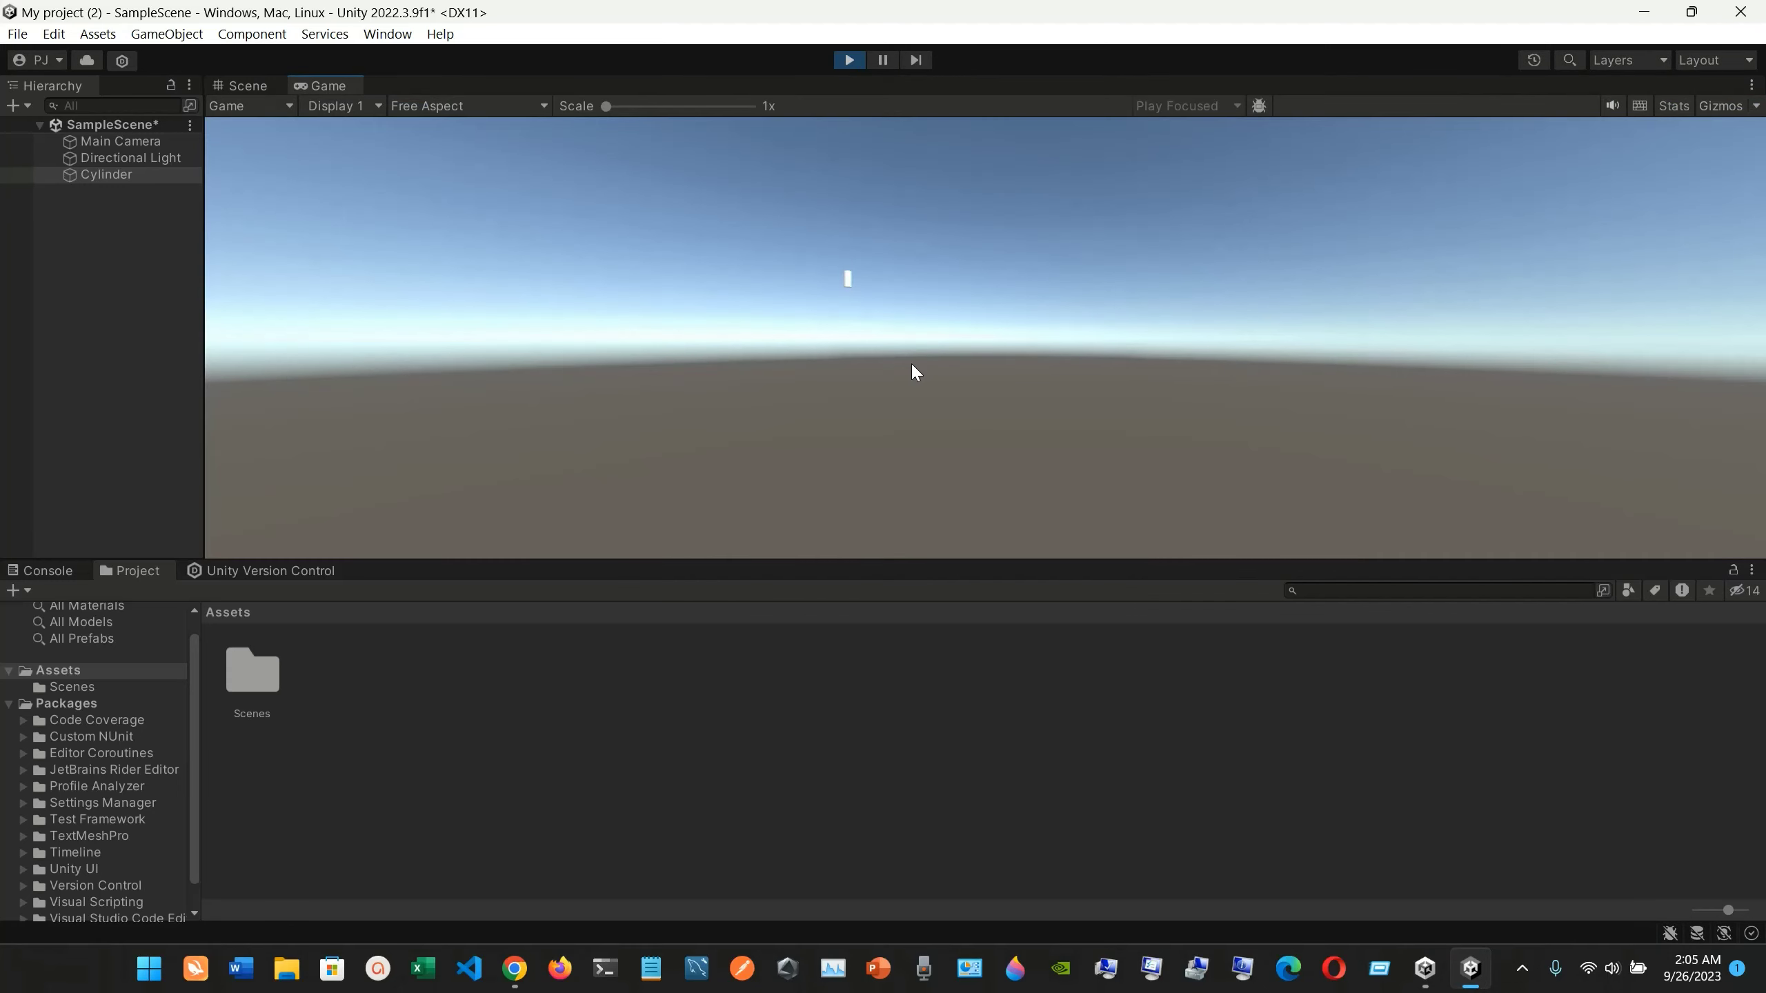
pyautogui.click(850, 60)
pyautogui.click(849, 61)
pyautogui.click(240, 86)
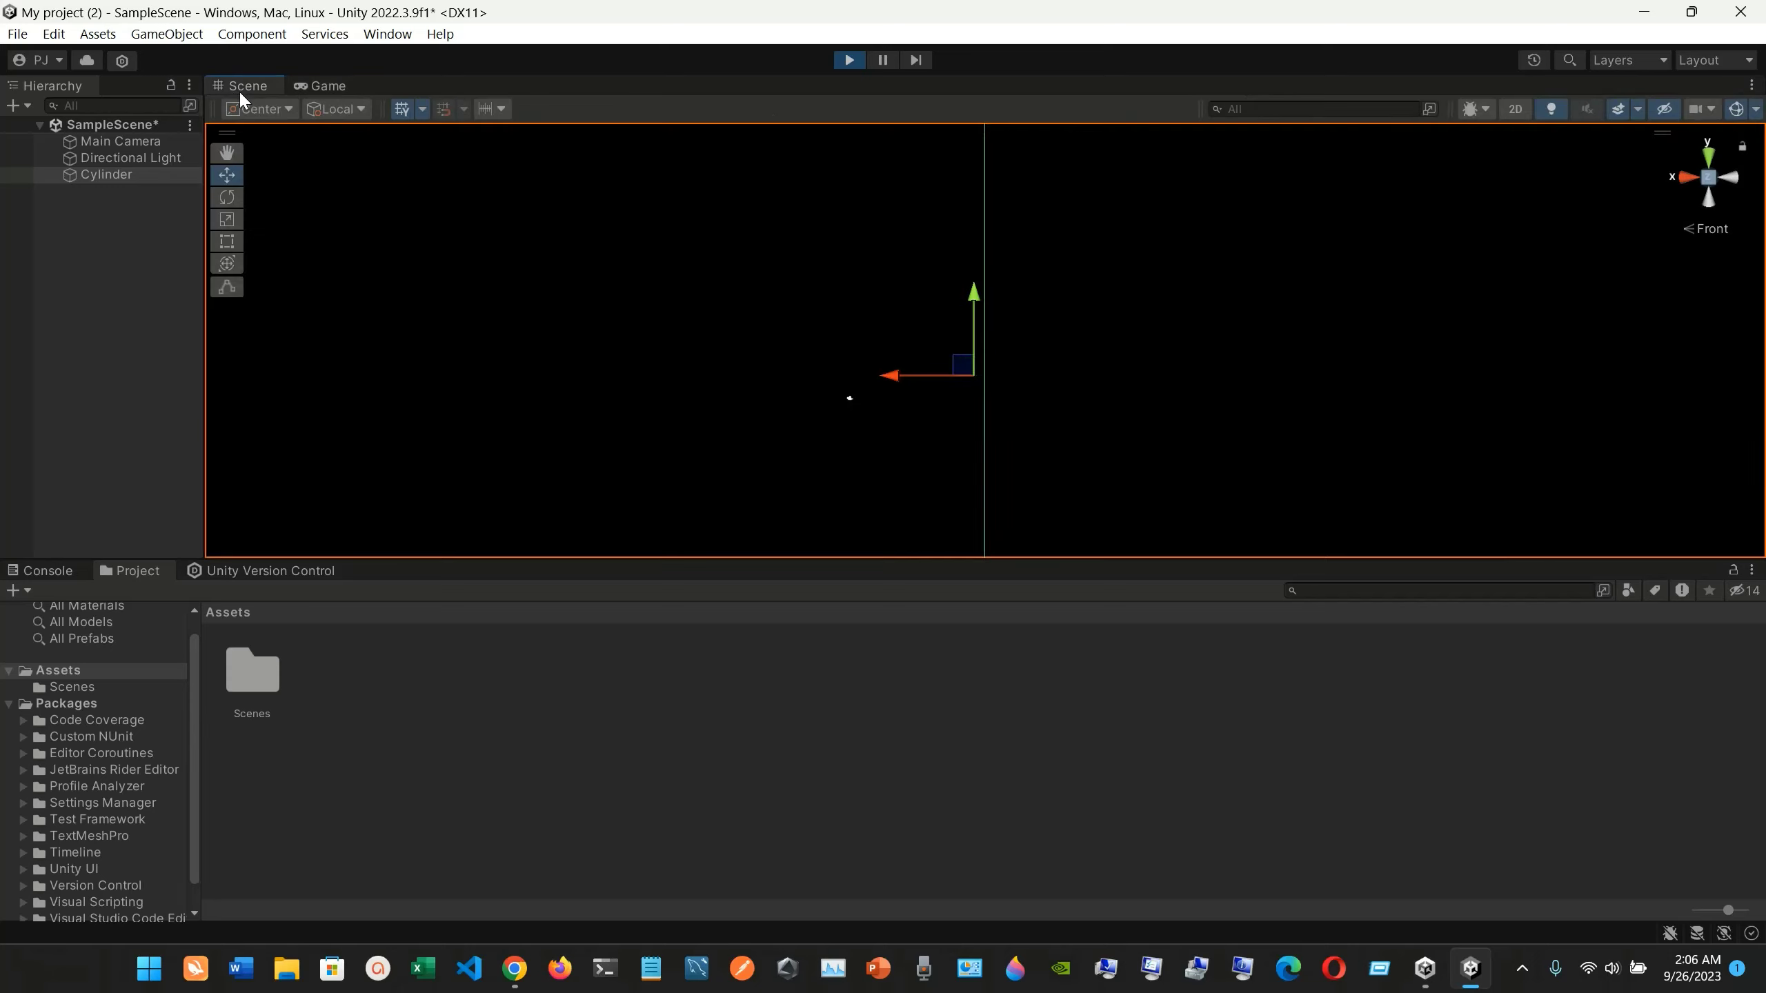
# Examine the cylinder in the Scene view from the front, back, top, right and left at a closer zoom
pyautogui.click(1679, 180)
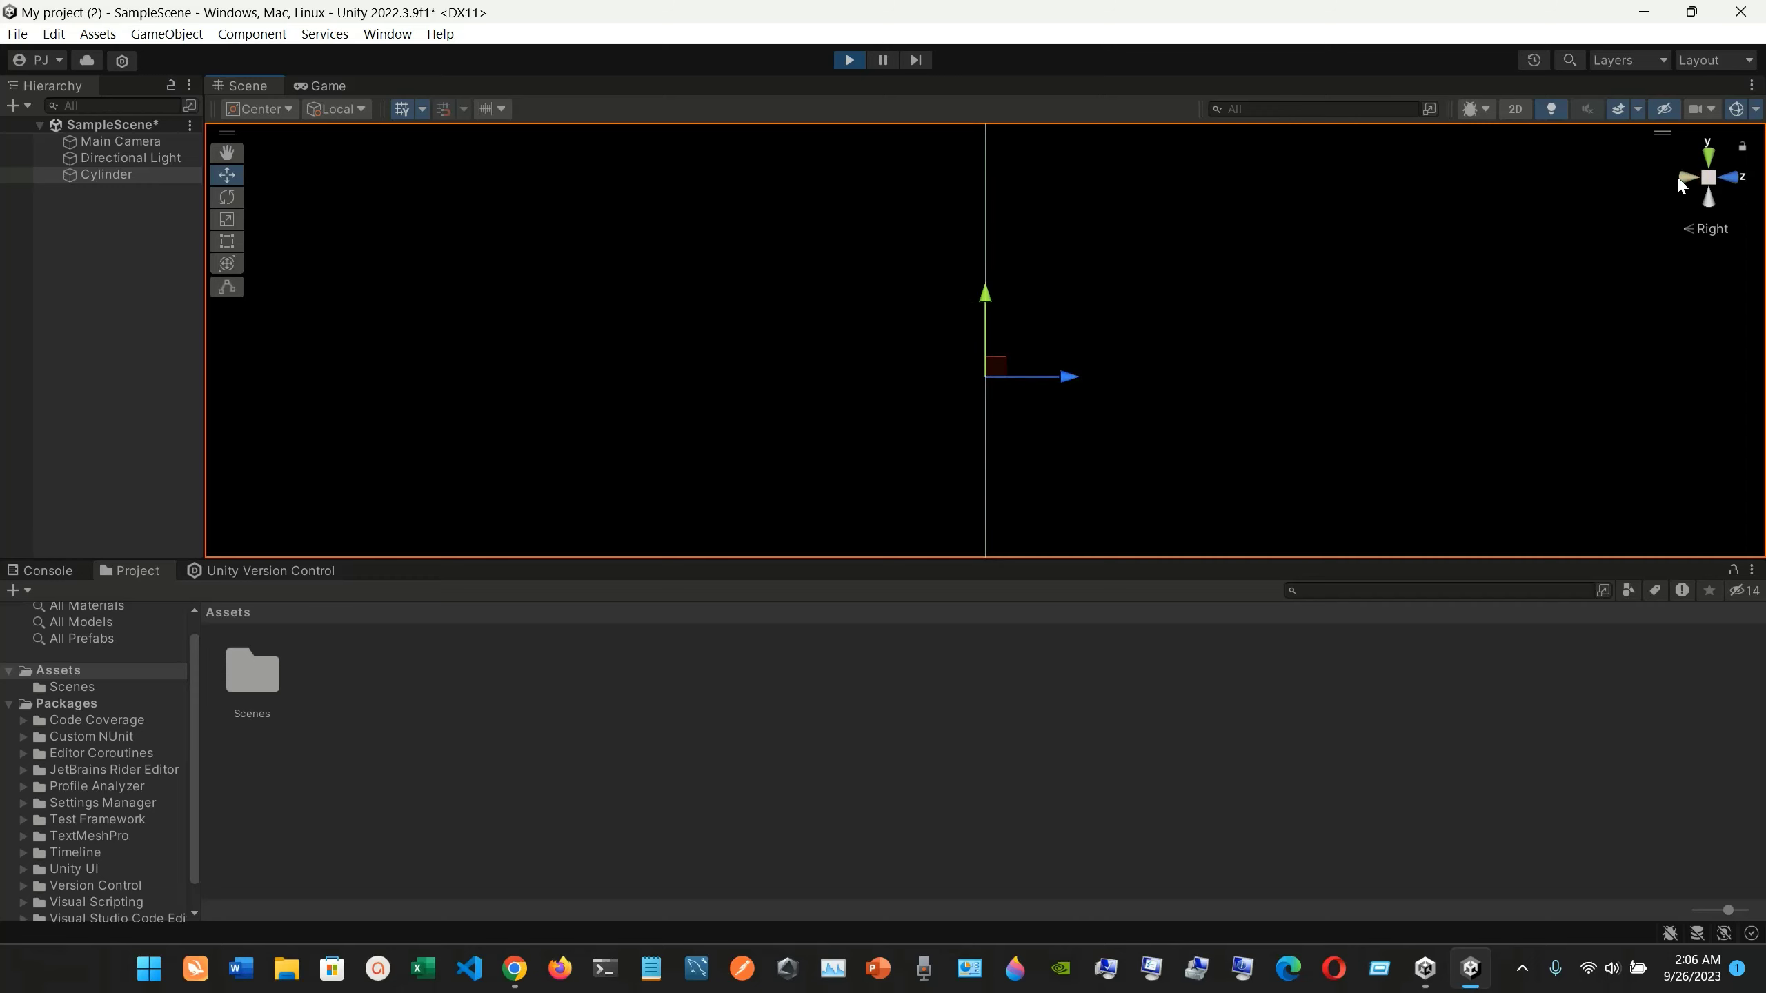
pyautogui.click(1679, 179)
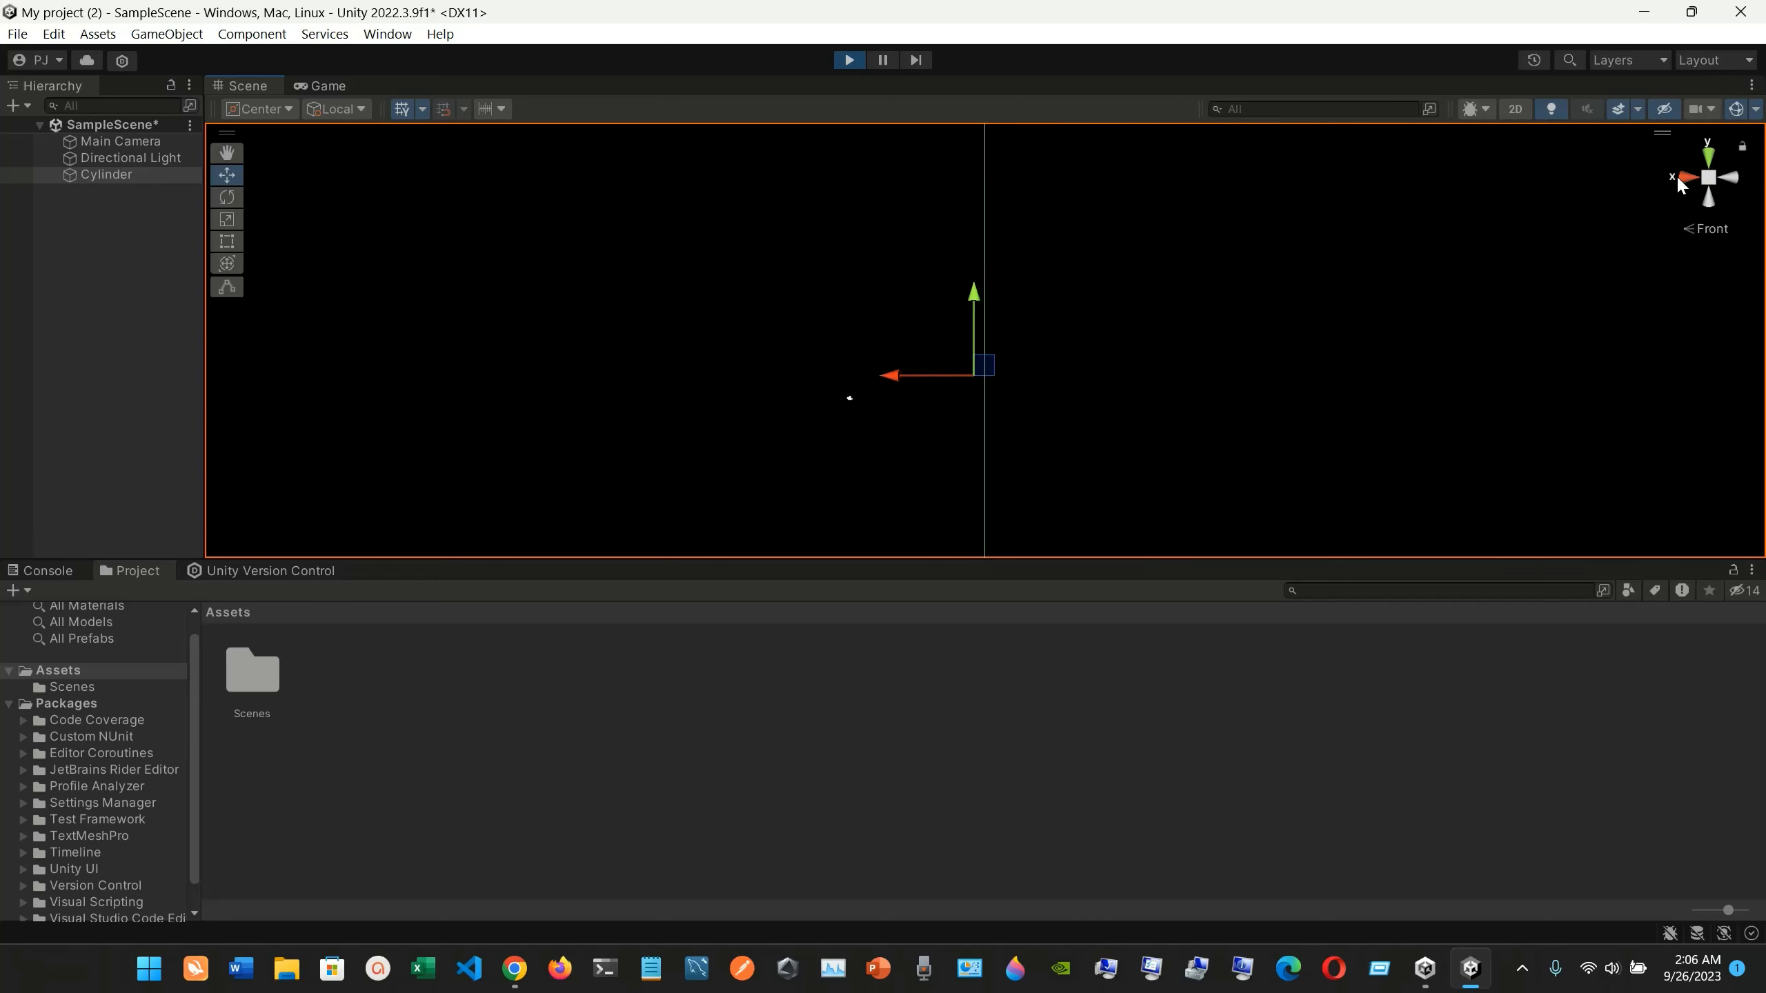
pyautogui.click(1679, 179)
pyautogui.click(1680, 181)
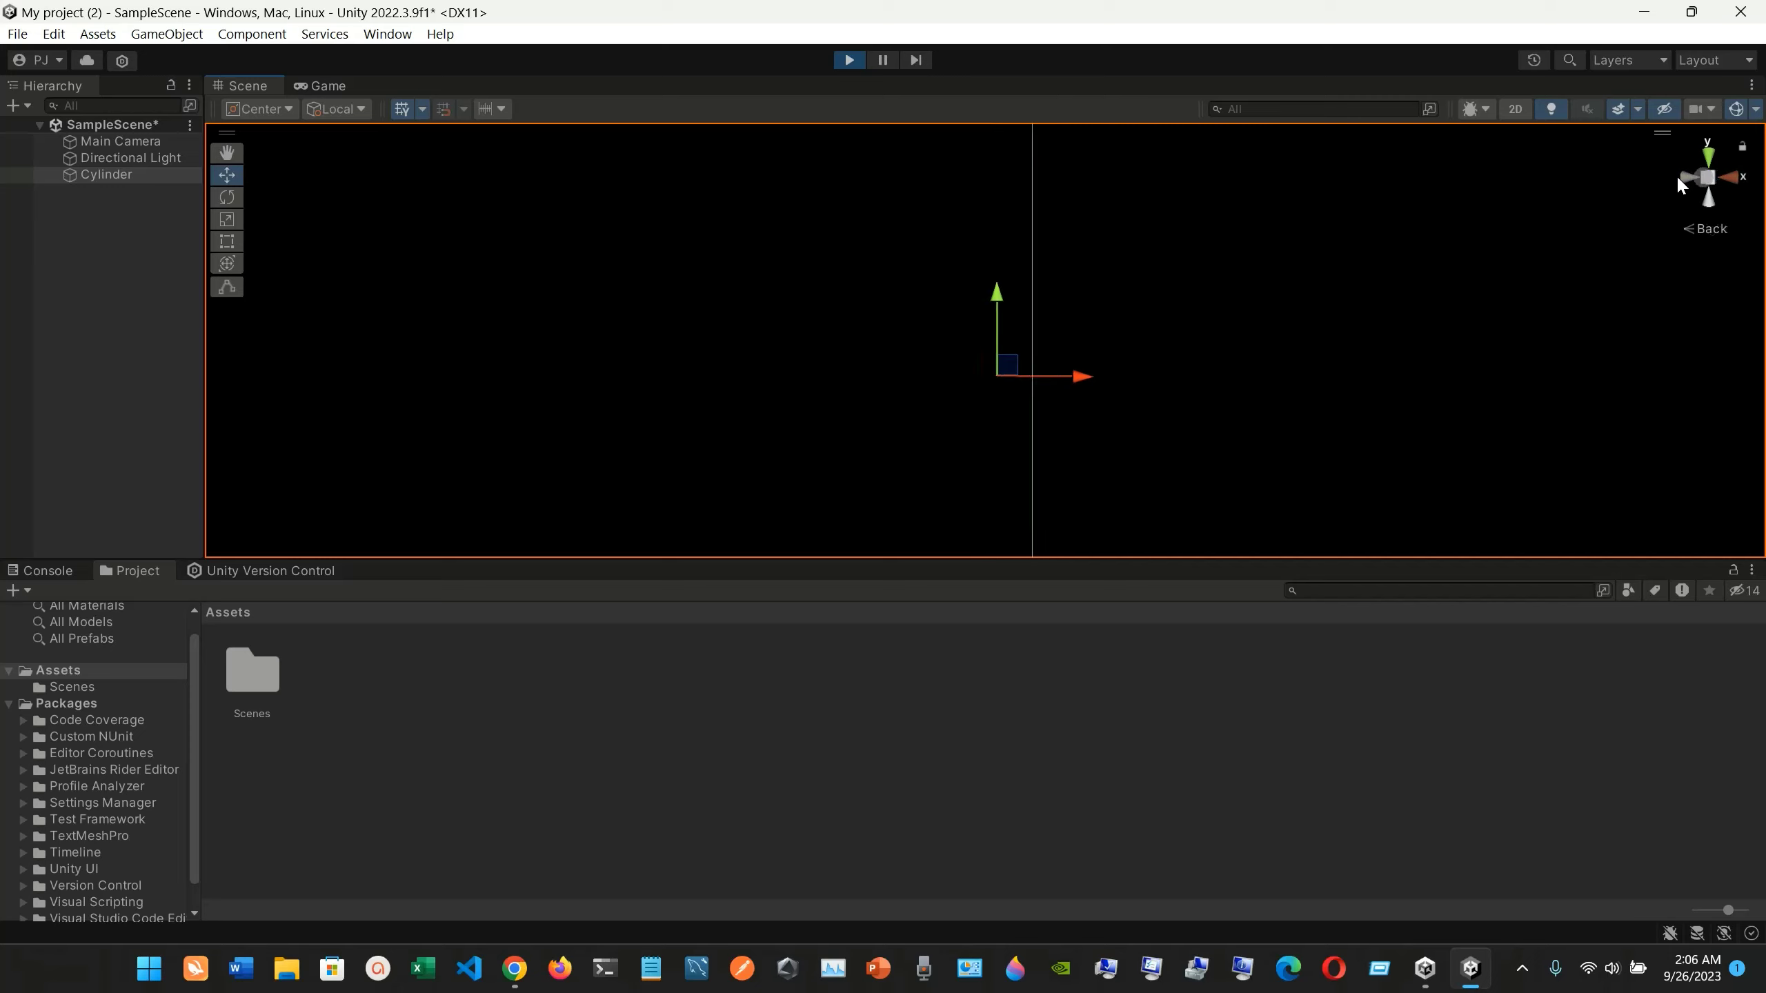
pyautogui.click(1709, 162)
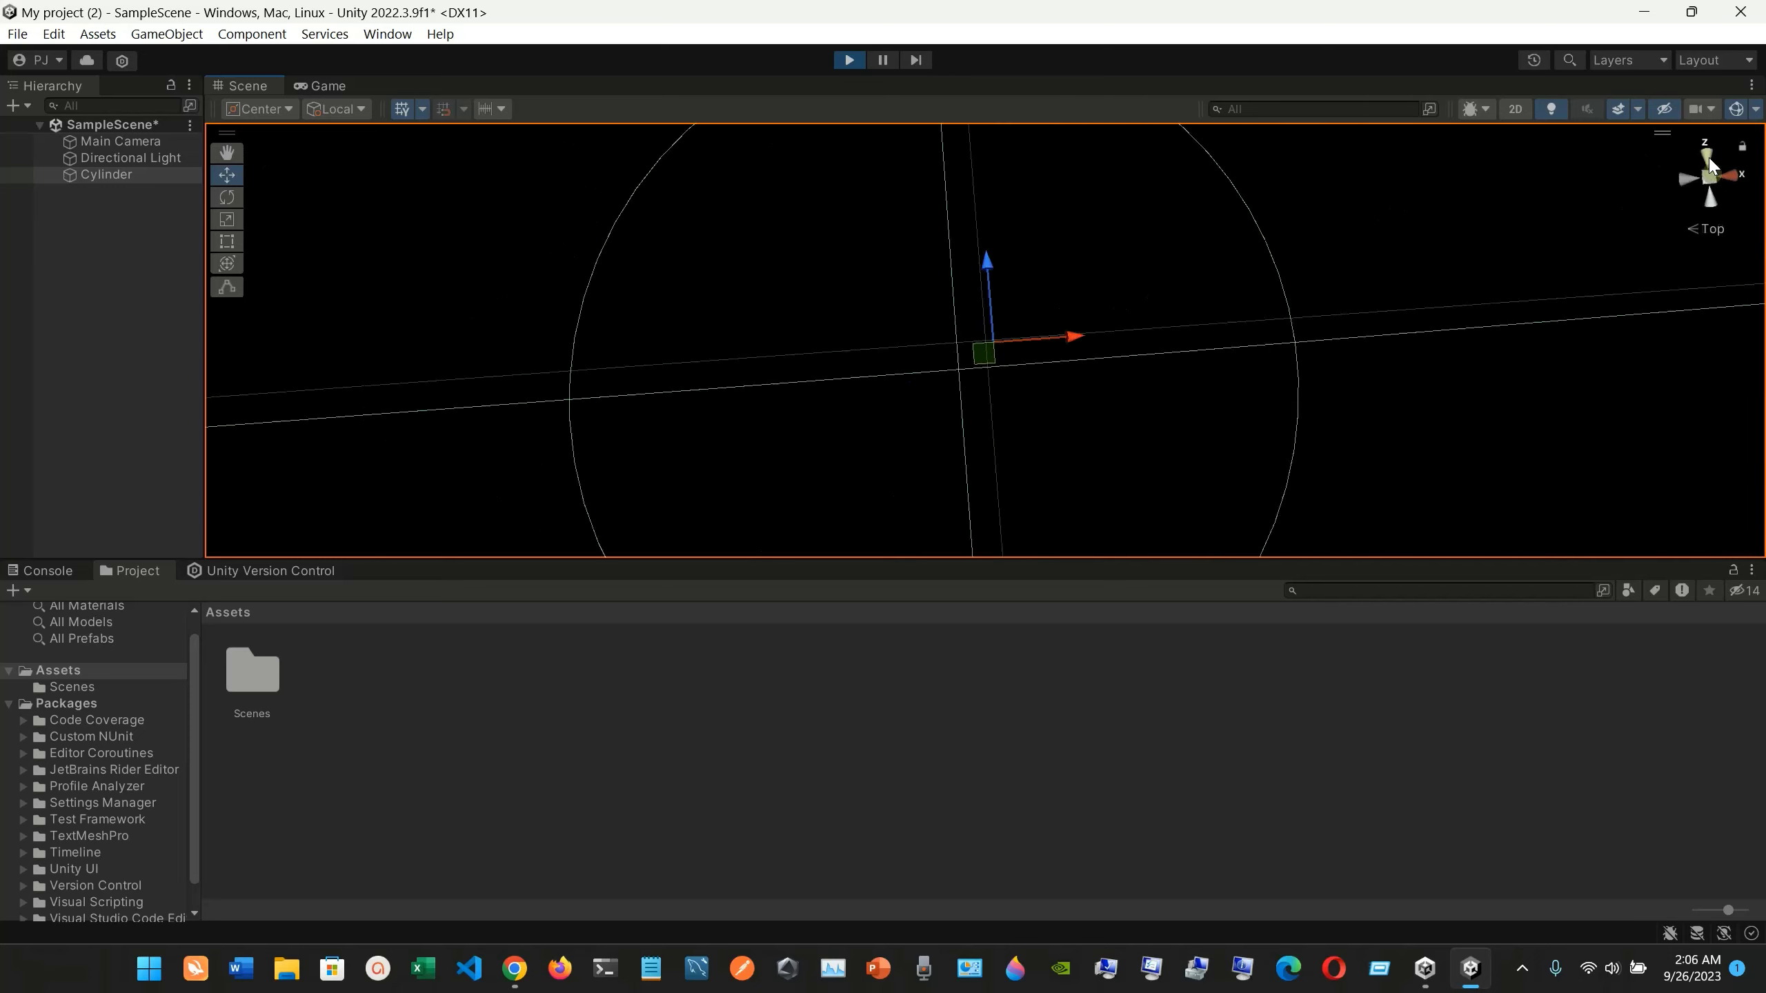
pyautogui.scroll(-5, 1592, 310)
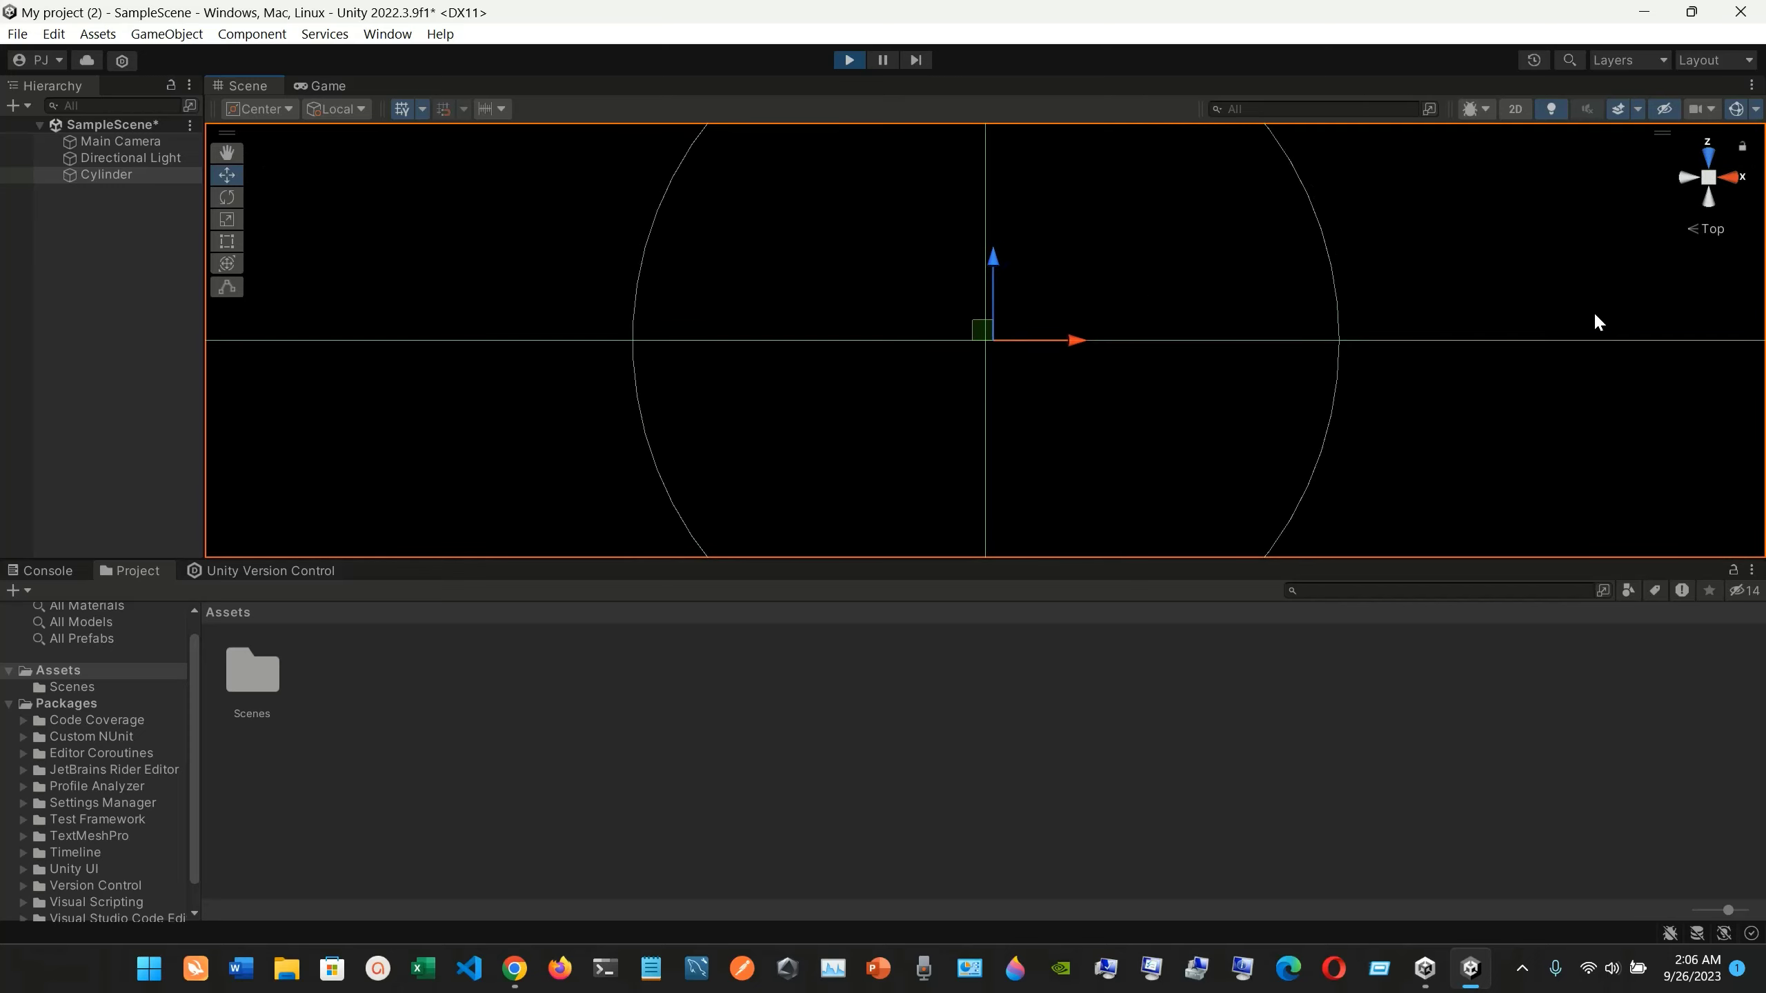
pyautogui.scroll(-5, 1592, 310)
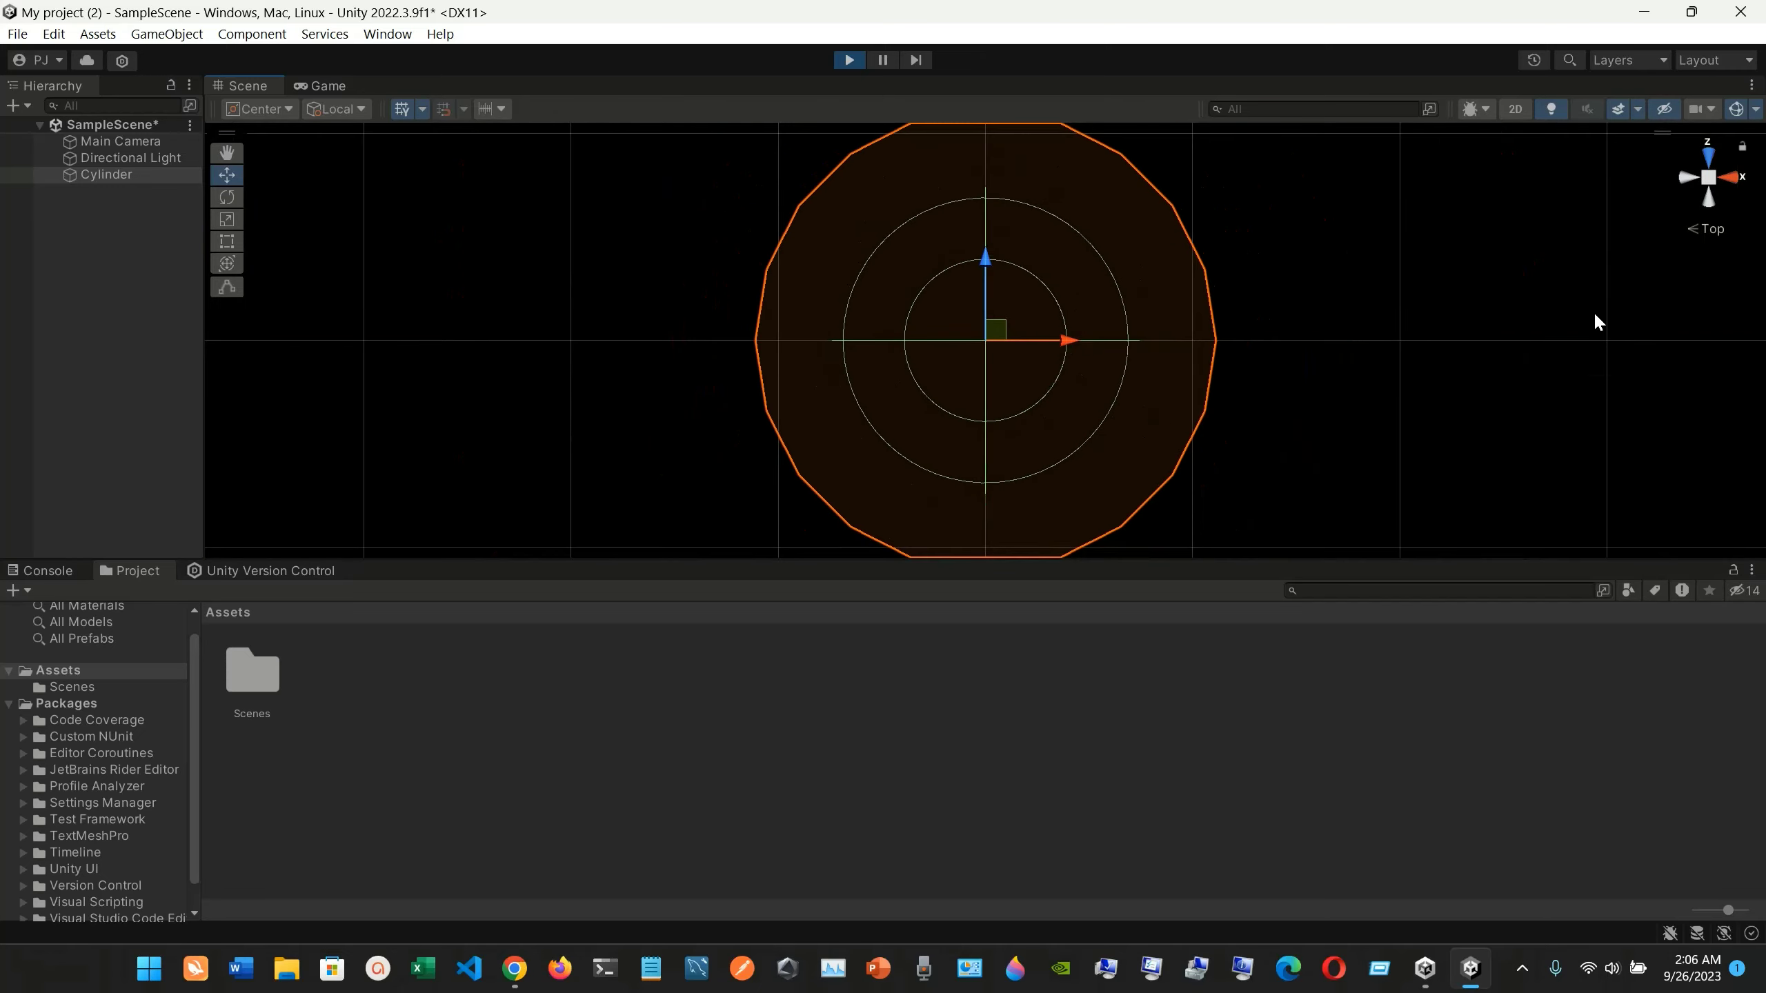
pyautogui.click(1709, 161)
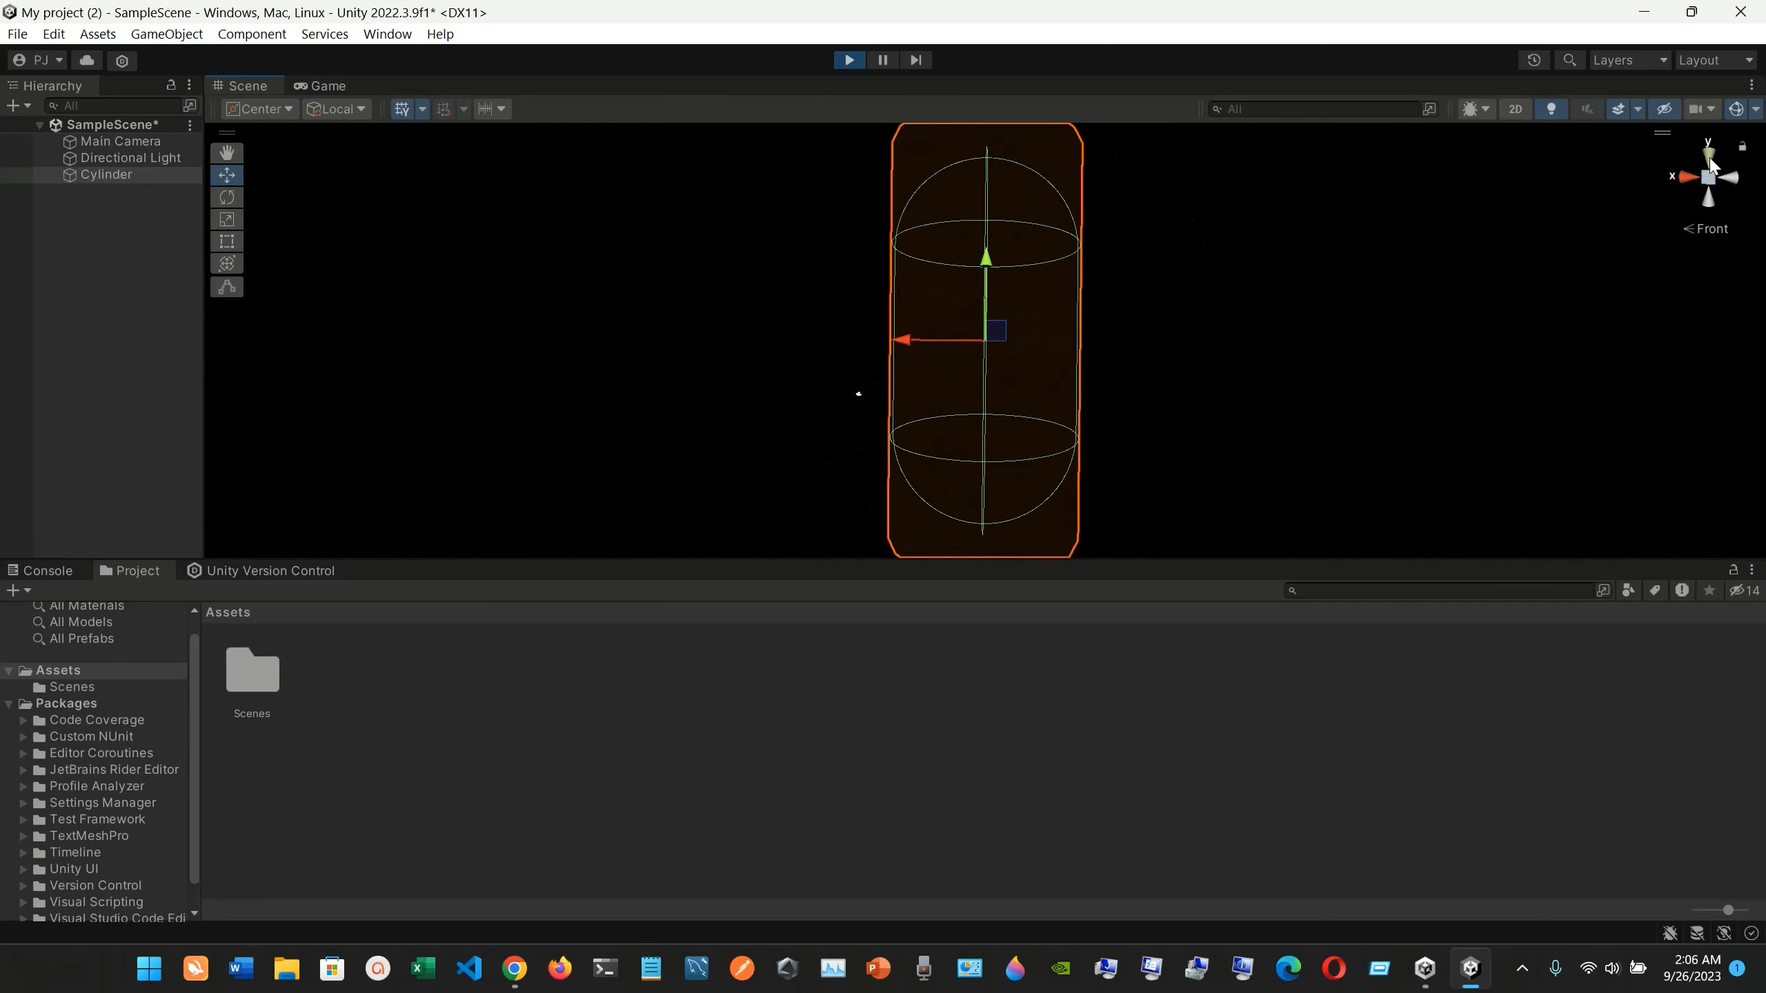
pyautogui.scroll(1, 1290, 321)
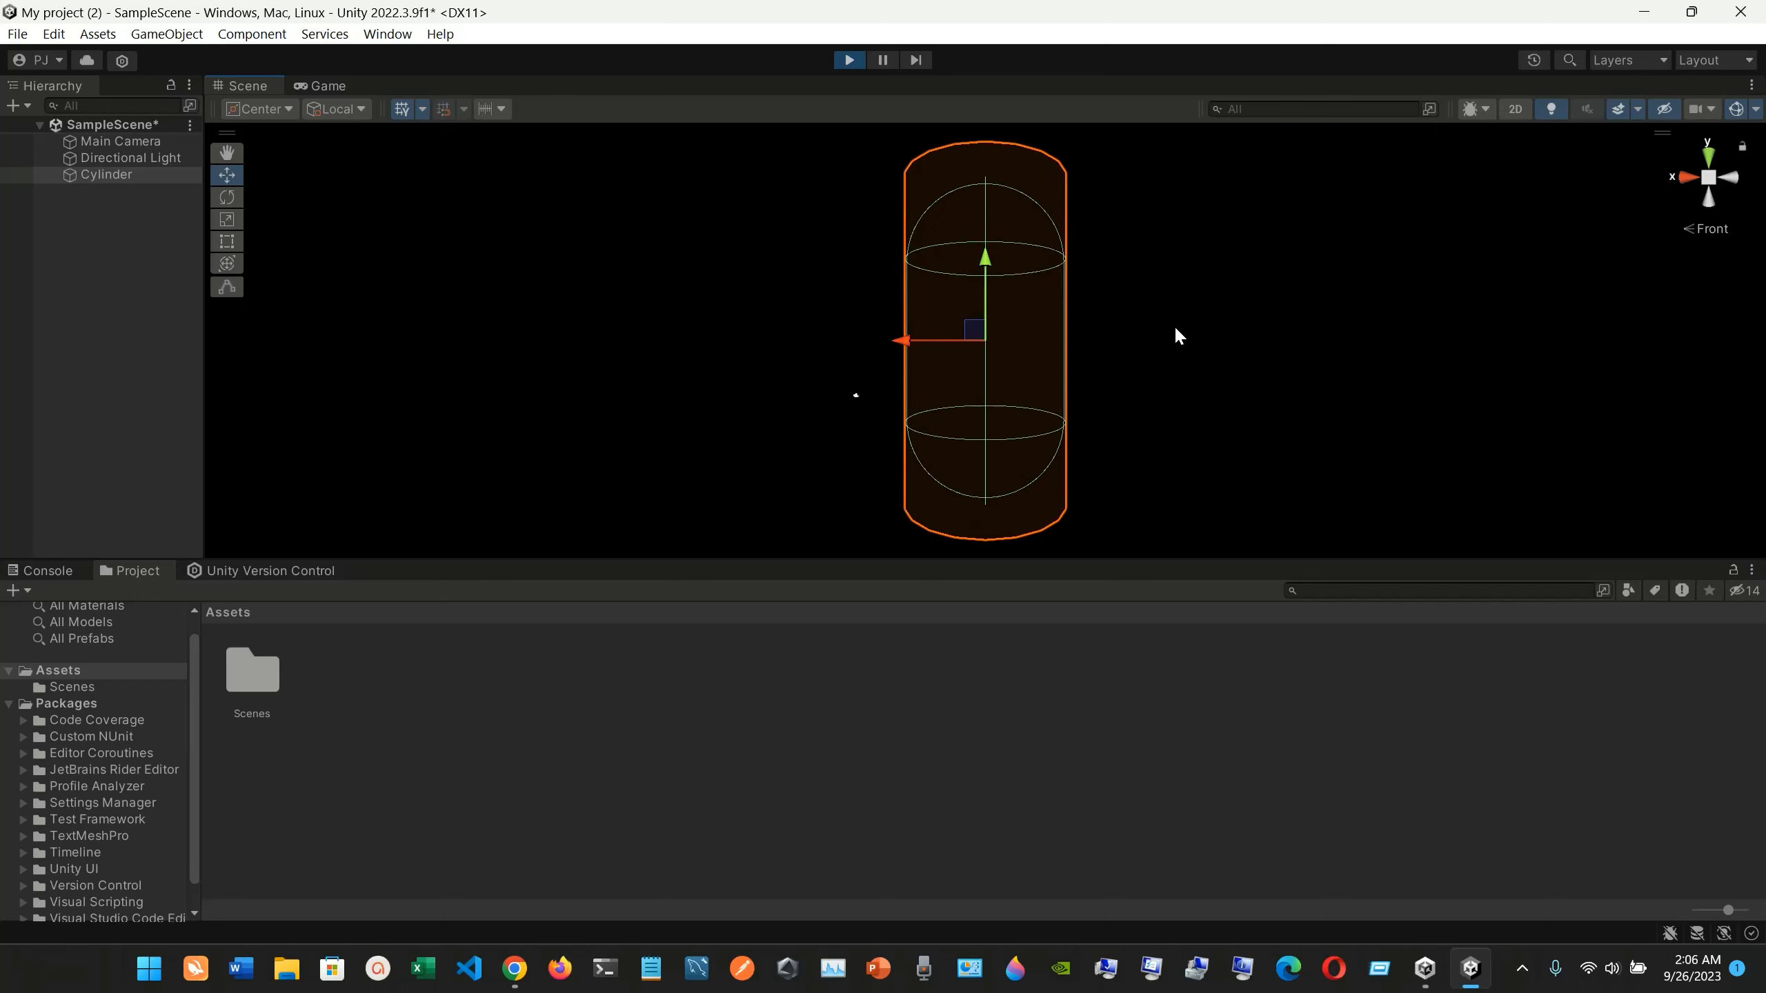
pyautogui.click(1709, 161)
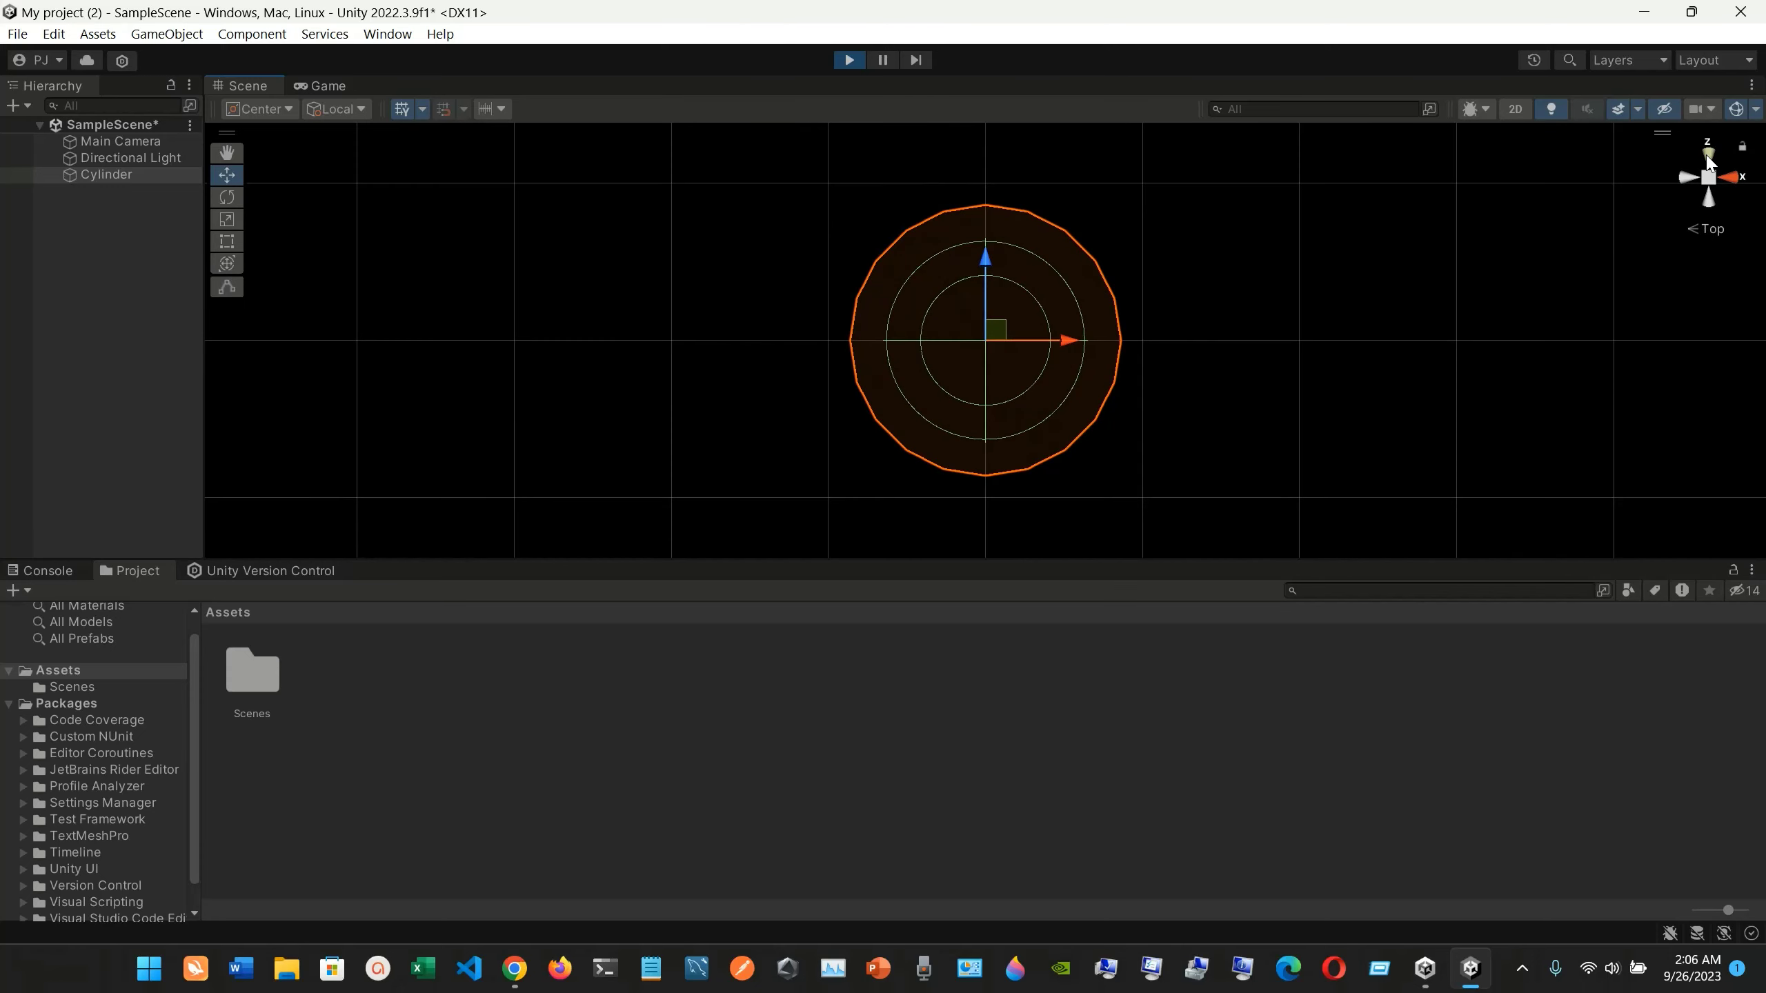
pyautogui.click(1710, 208)
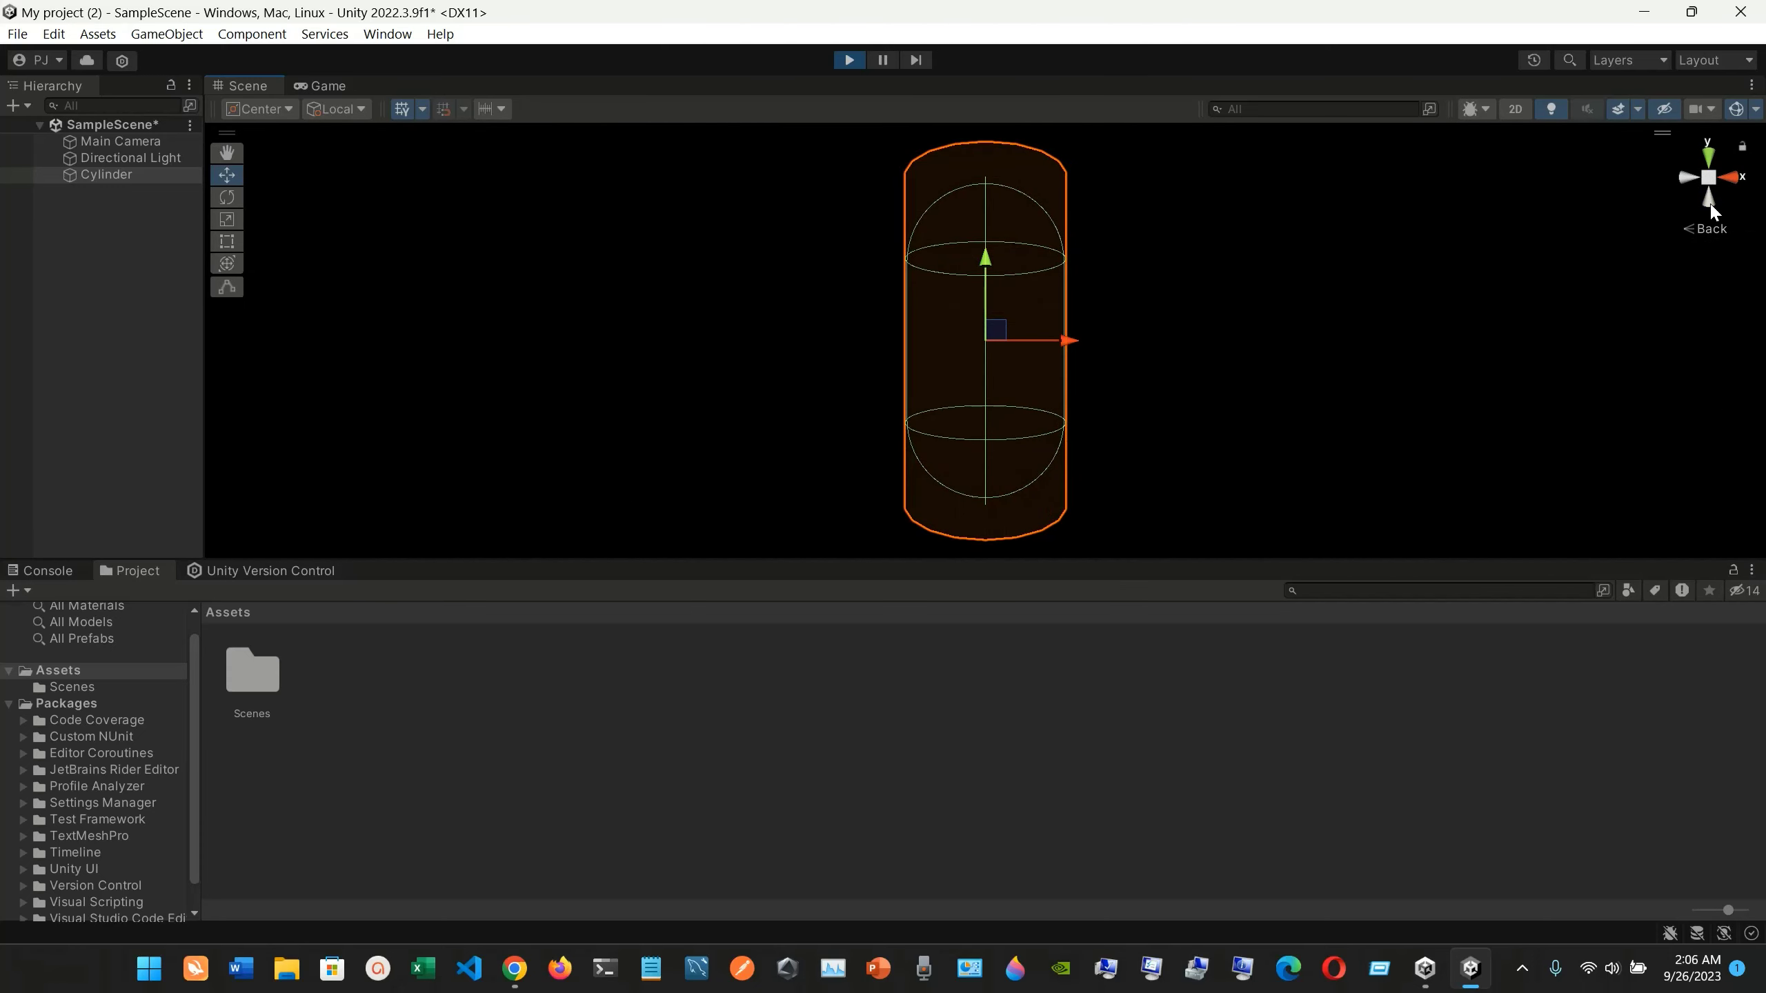
pyautogui.click(1710, 207)
pyautogui.click(1710, 207)
pyautogui.click(1731, 179)
pyautogui.click(1731, 179)
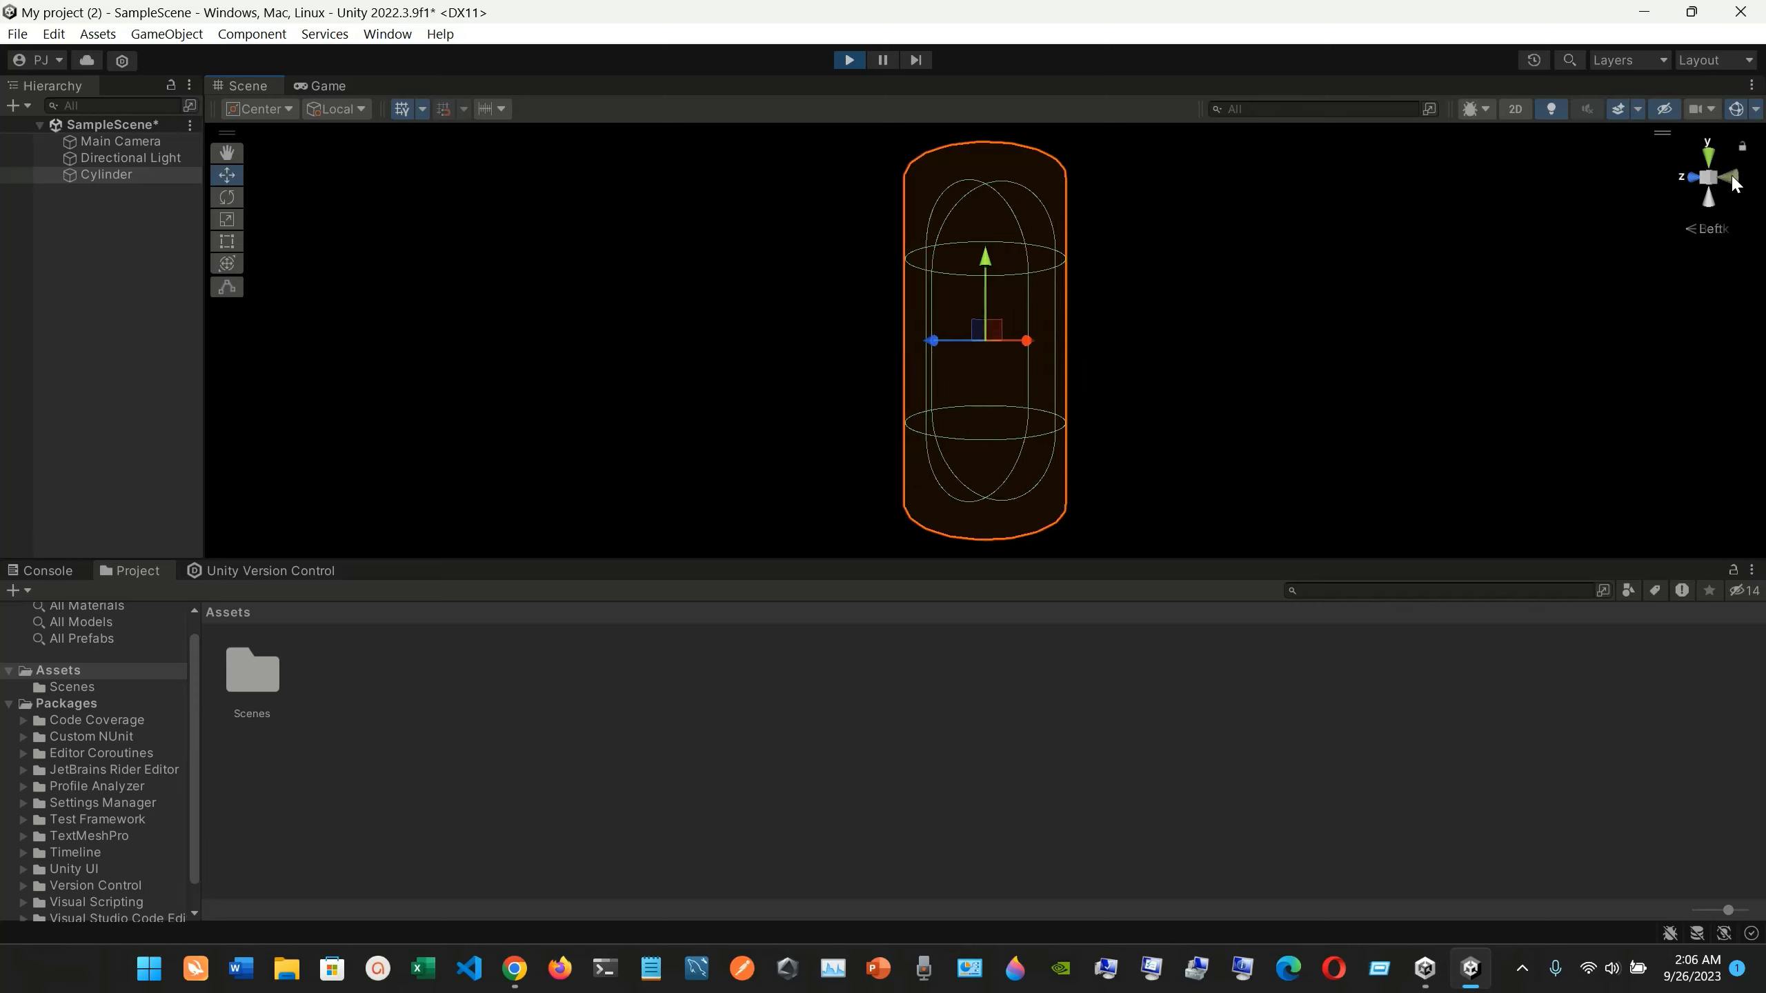
pyautogui.click(1733, 179)
pyautogui.click(1733, 179)
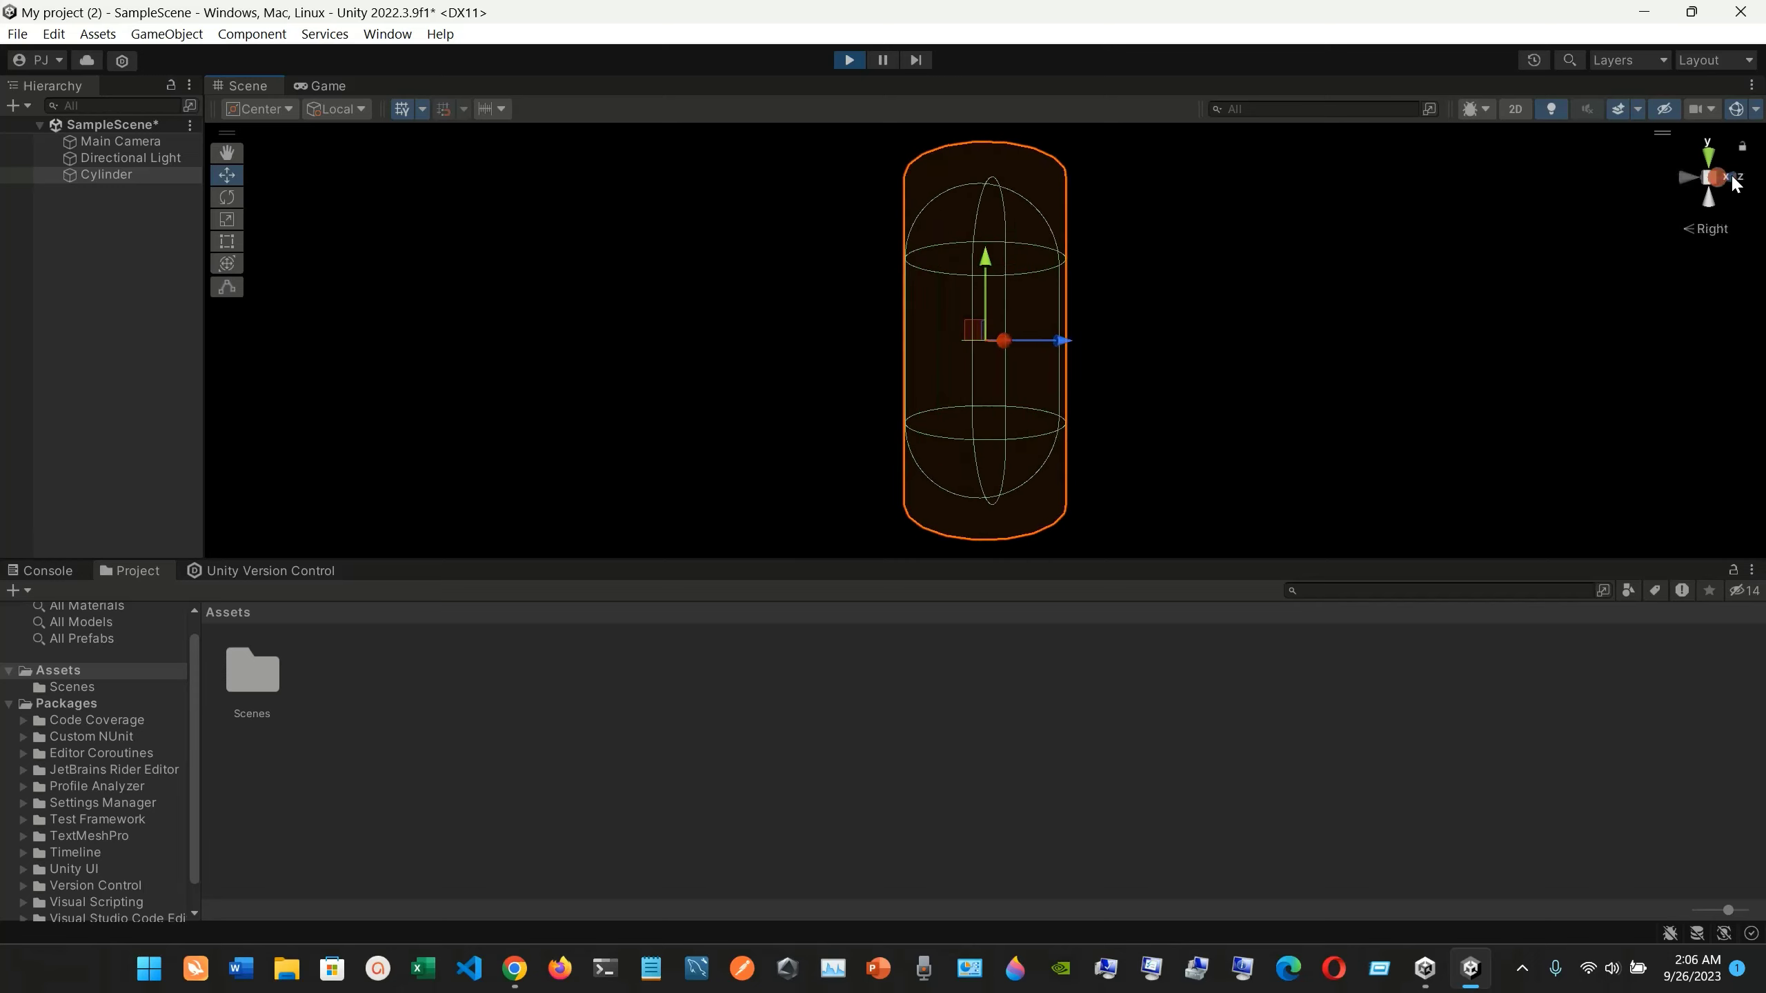
pyautogui.click(1733, 179)
pyautogui.click(1732, 180)
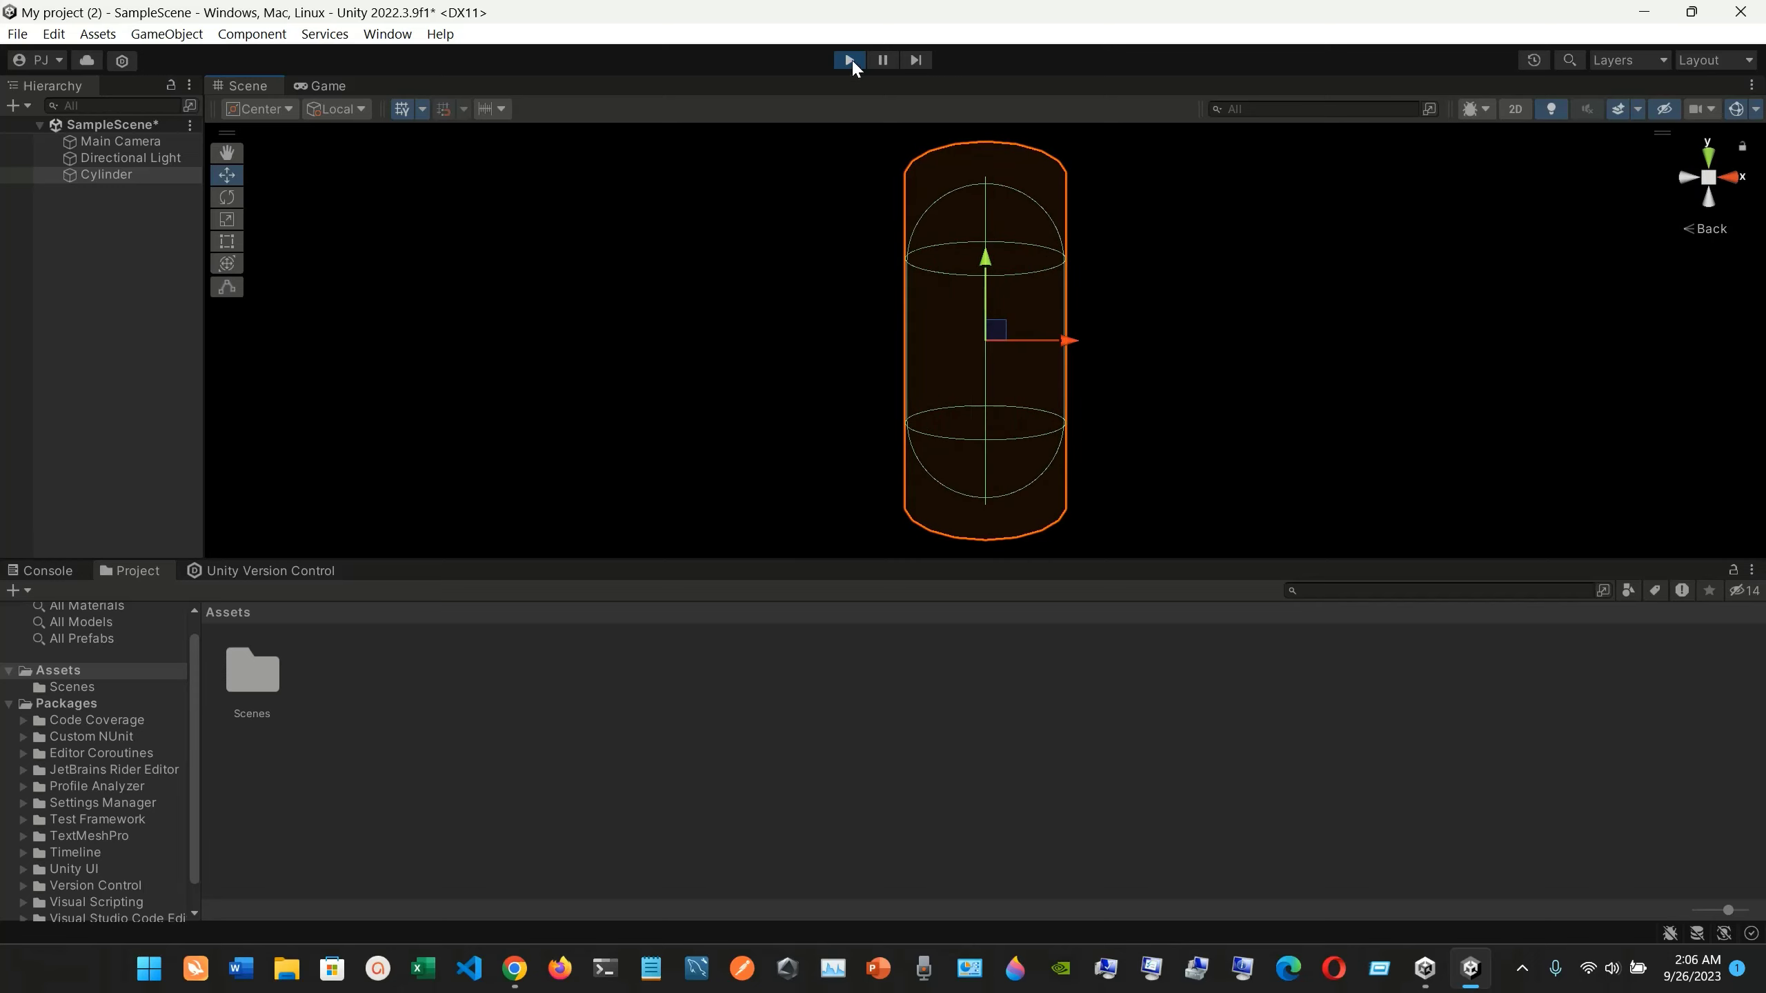
# Restart Play mode and set the Game view's scale to 3x to enlarge the cylinder
pyautogui.click(851, 58)
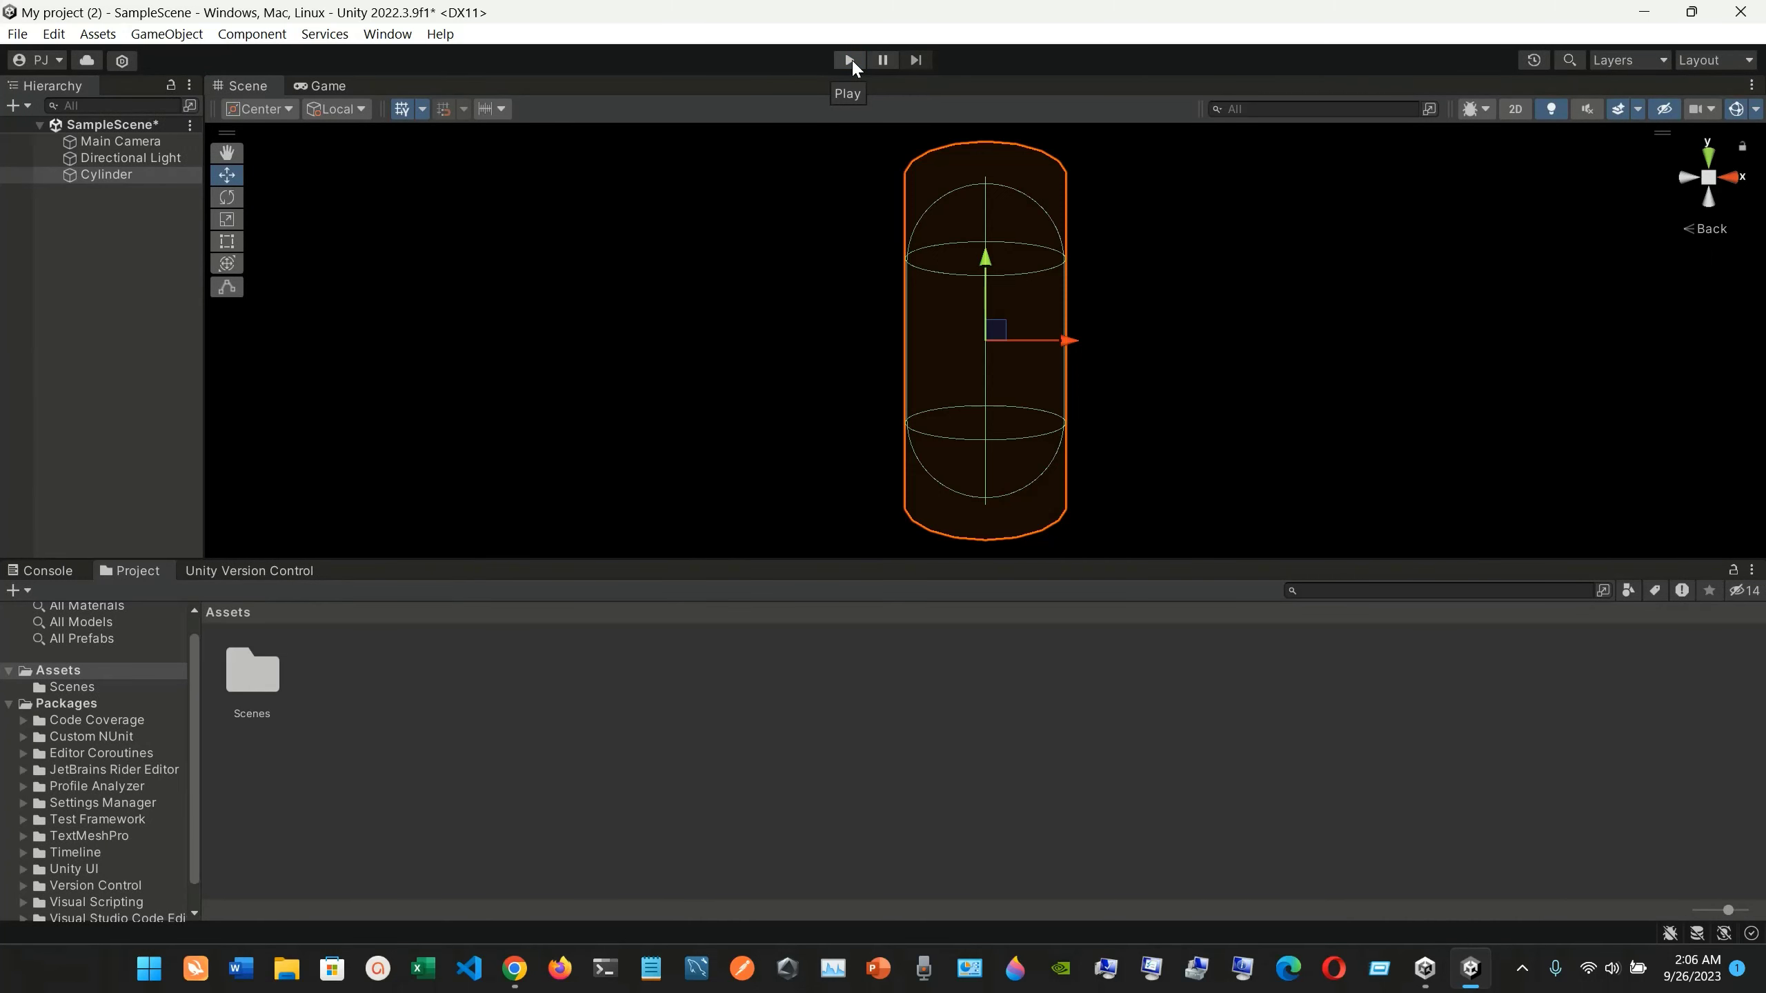
pyautogui.click(848, 62)
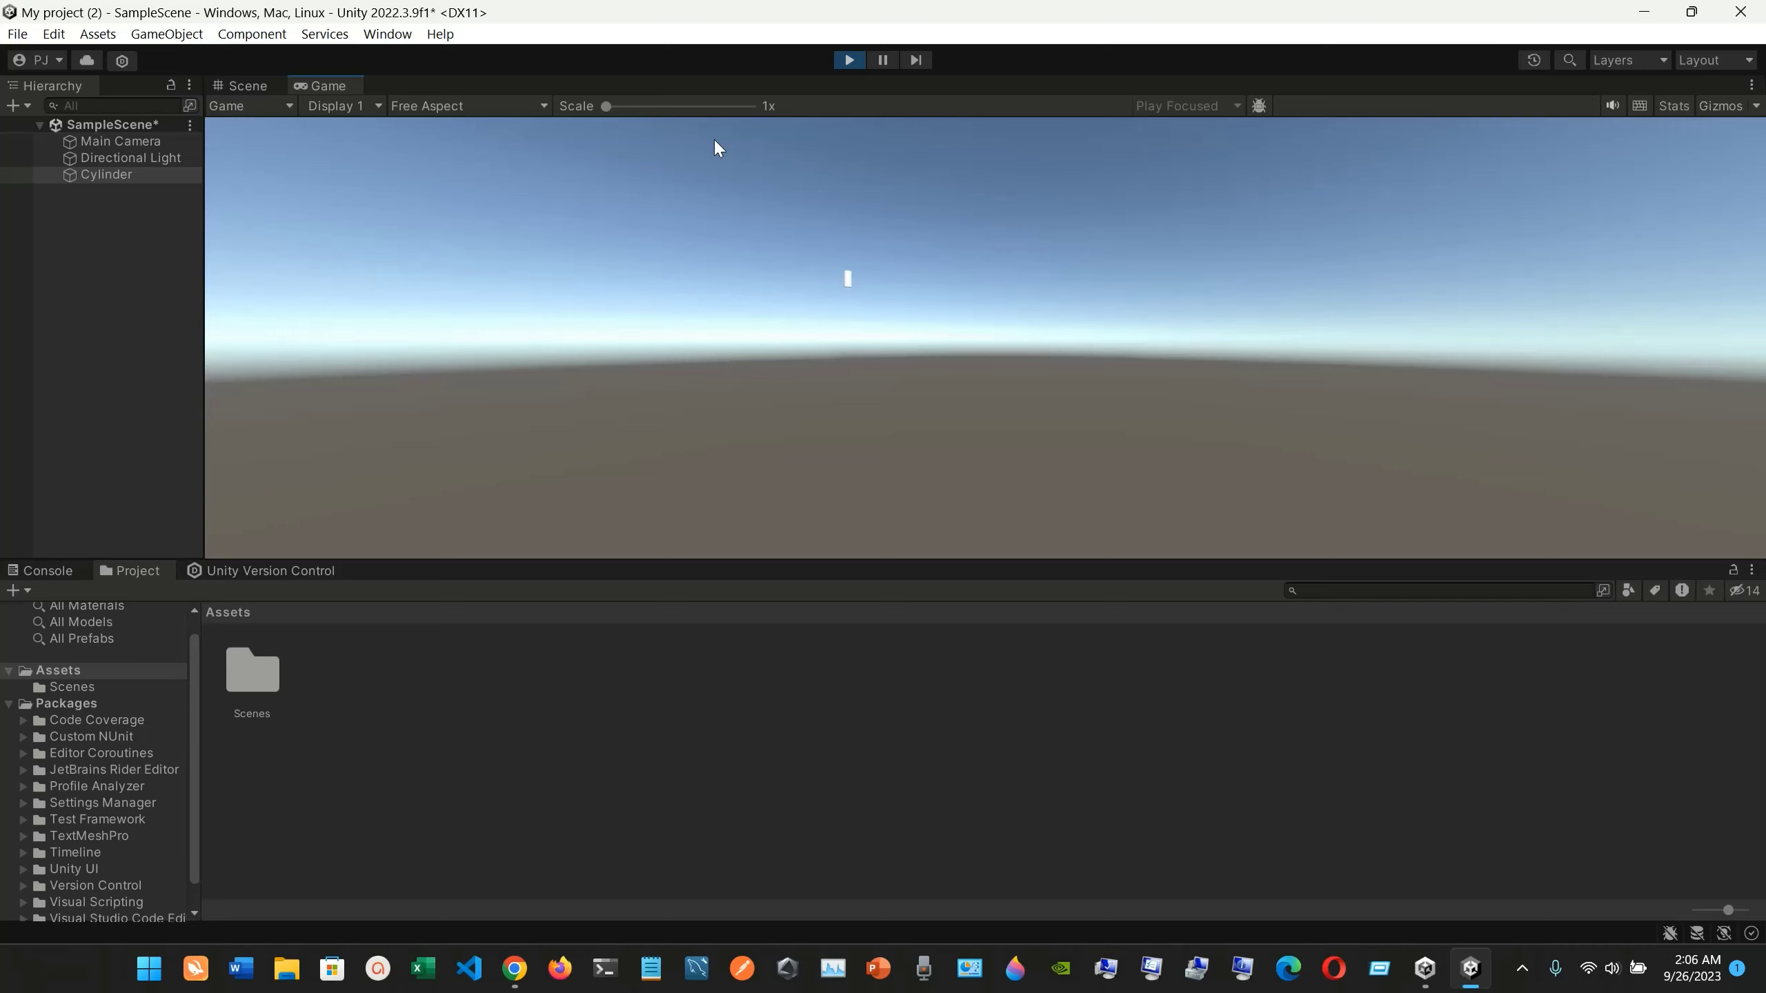
pyautogui.moveTo(631, 106); pyautogui.dragTo(683, 107)
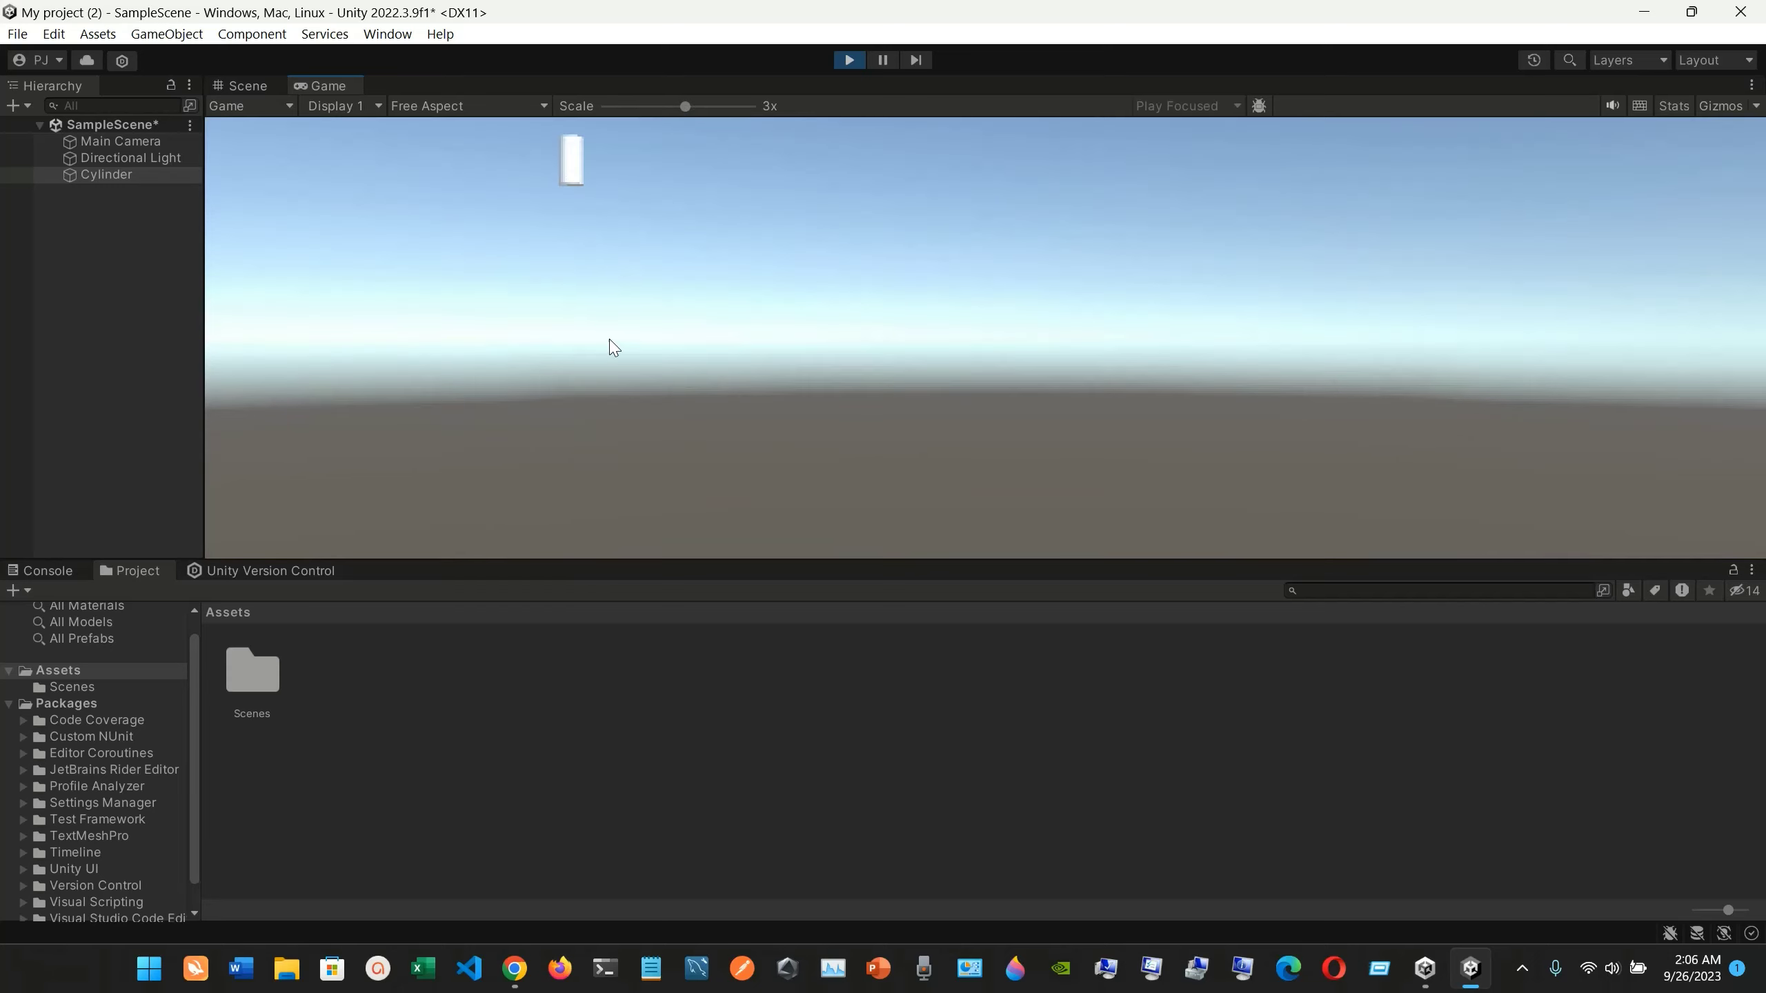
pyautogui.click(718, 108)
pyautogui.click(663, 107)
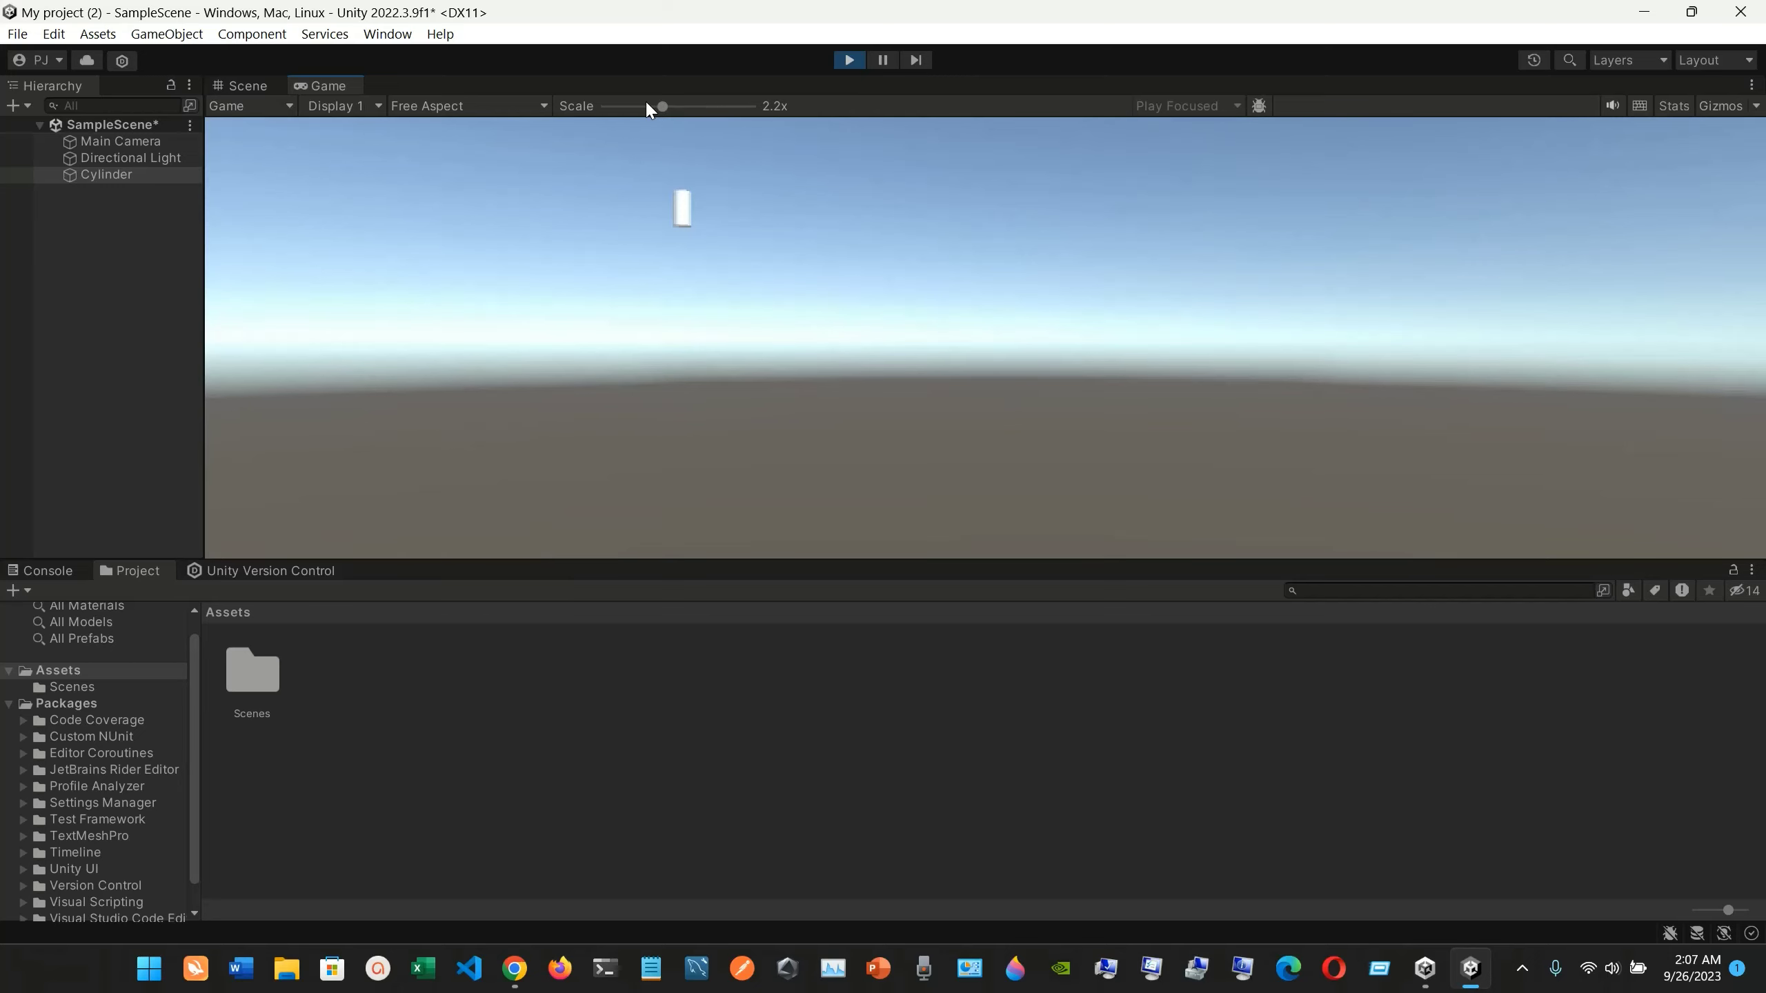
pyautogui.click(646, 105)
pyautogui.click(685, 106)
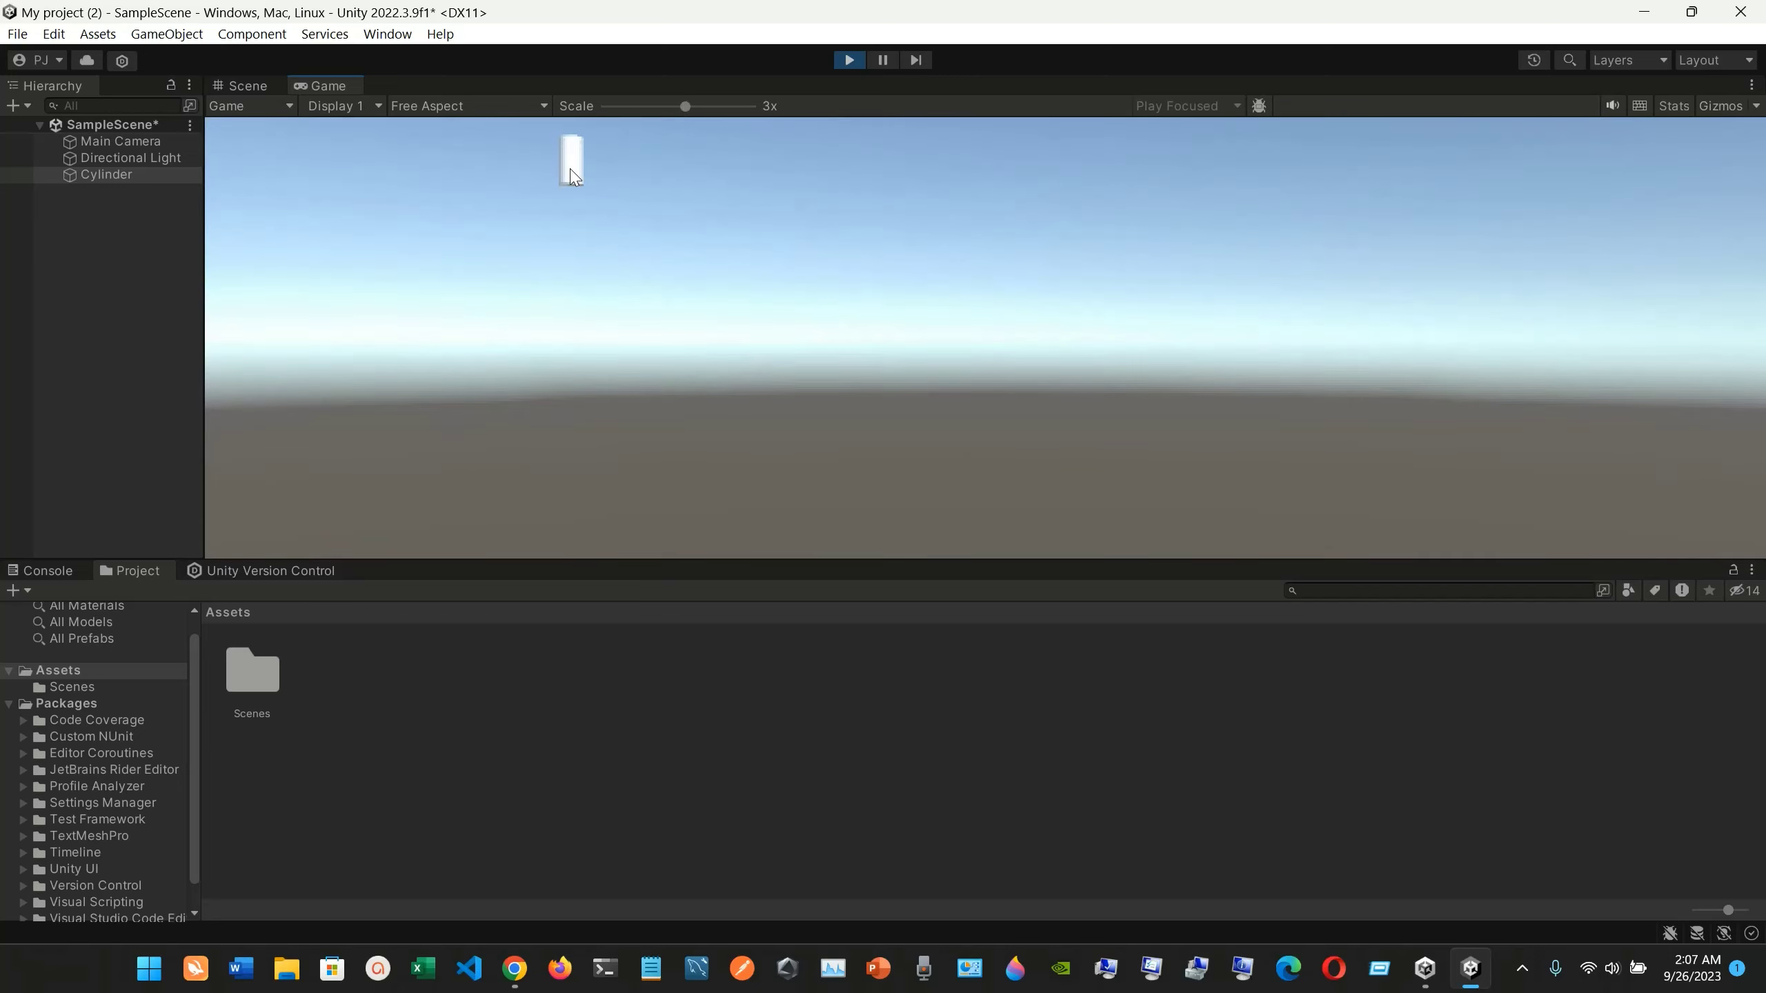
# Check the cylinder in the Scene view and change the Game view to the Simulator view
pyautogui.click(259, 83)
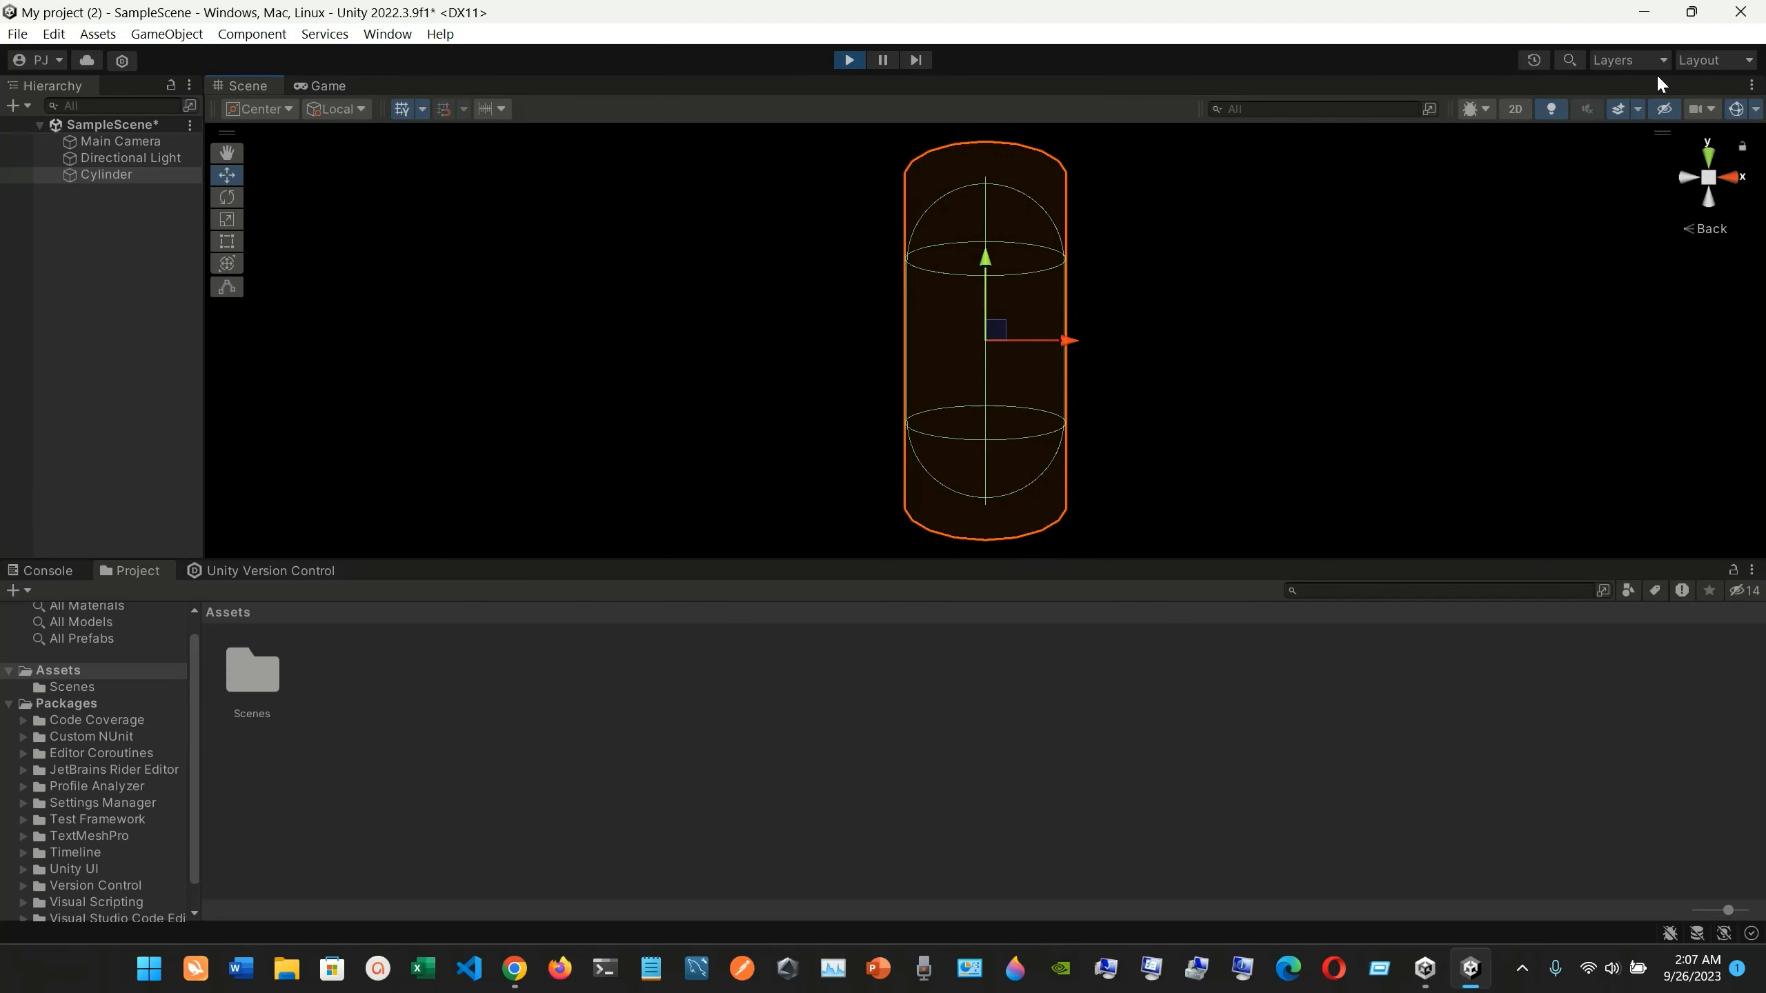
pyautogui.click(1703, 182)
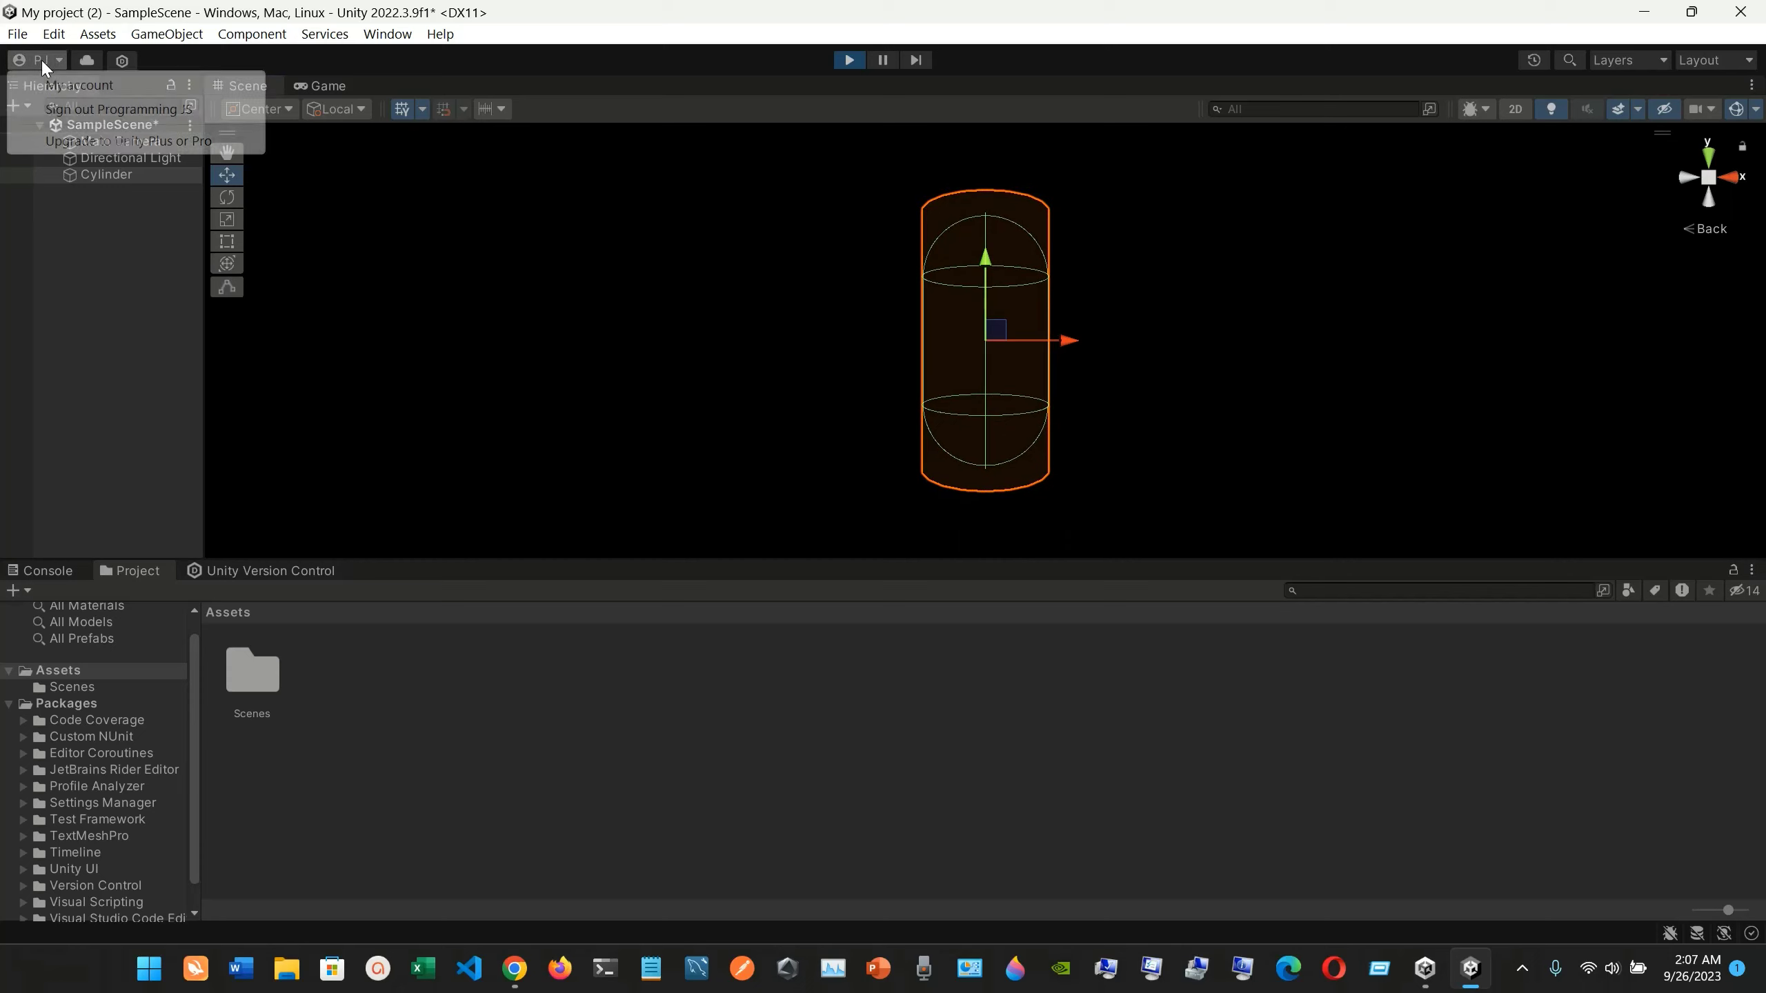
pyautogui.click(314, 87)
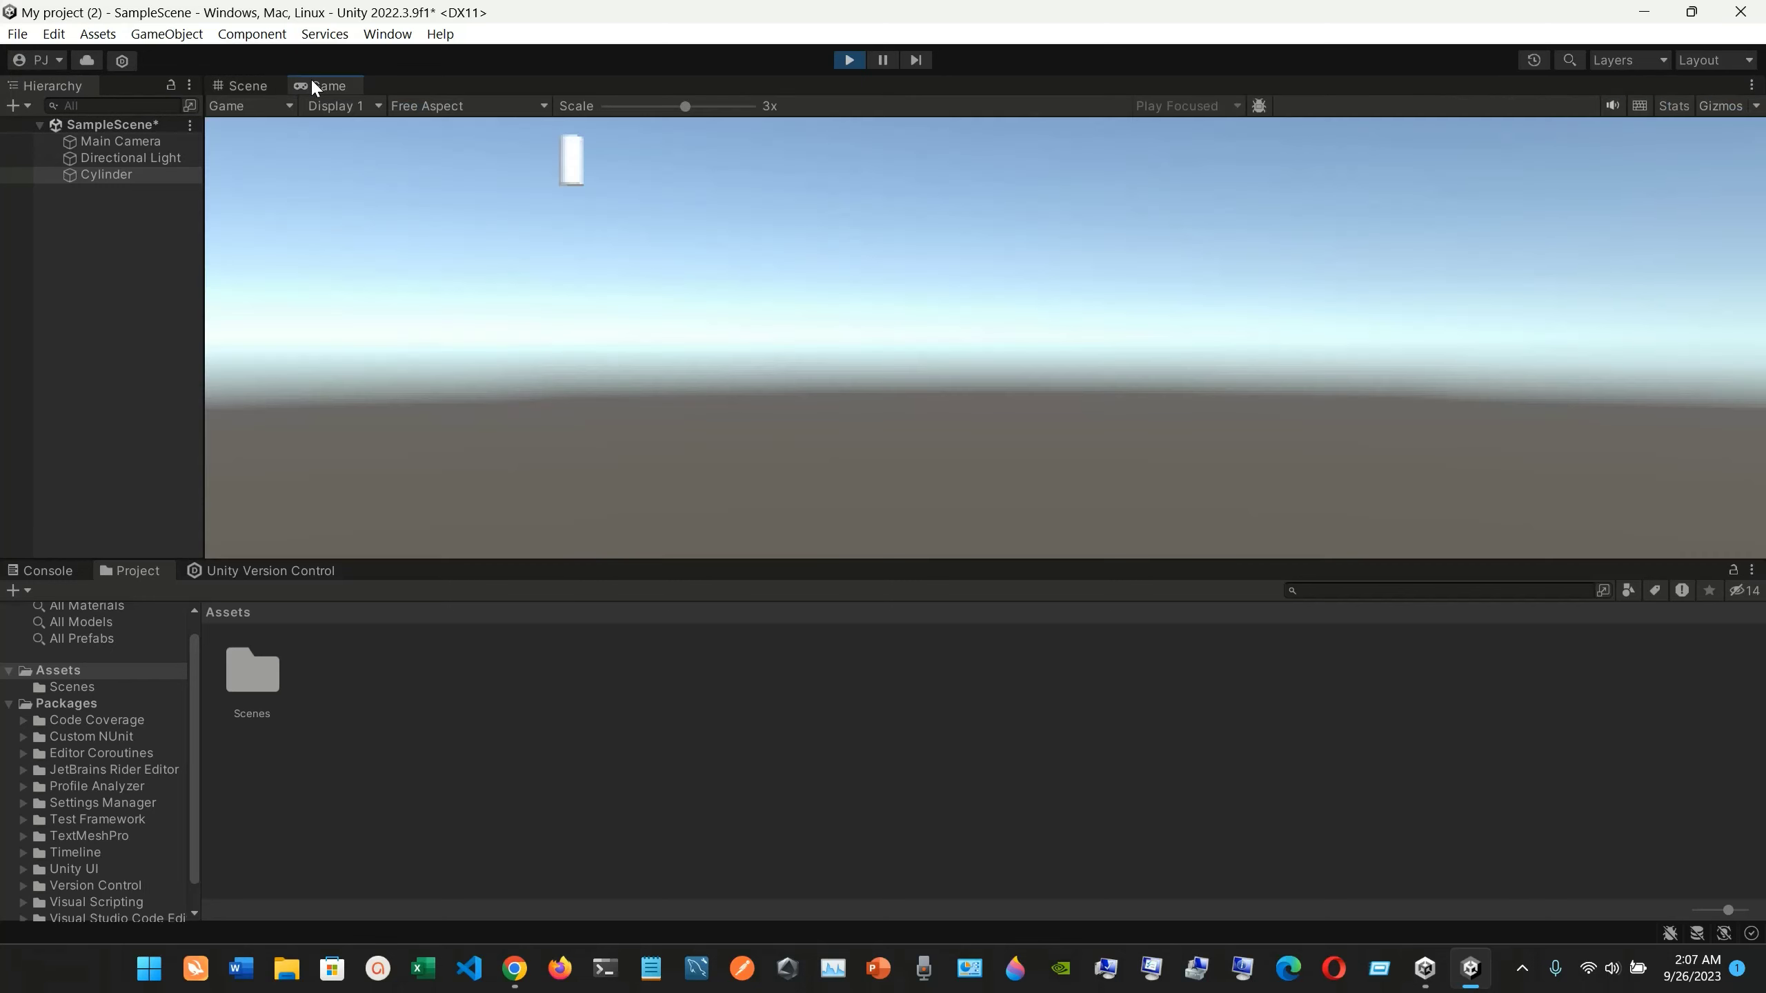
pyautogui.click(284, 108)
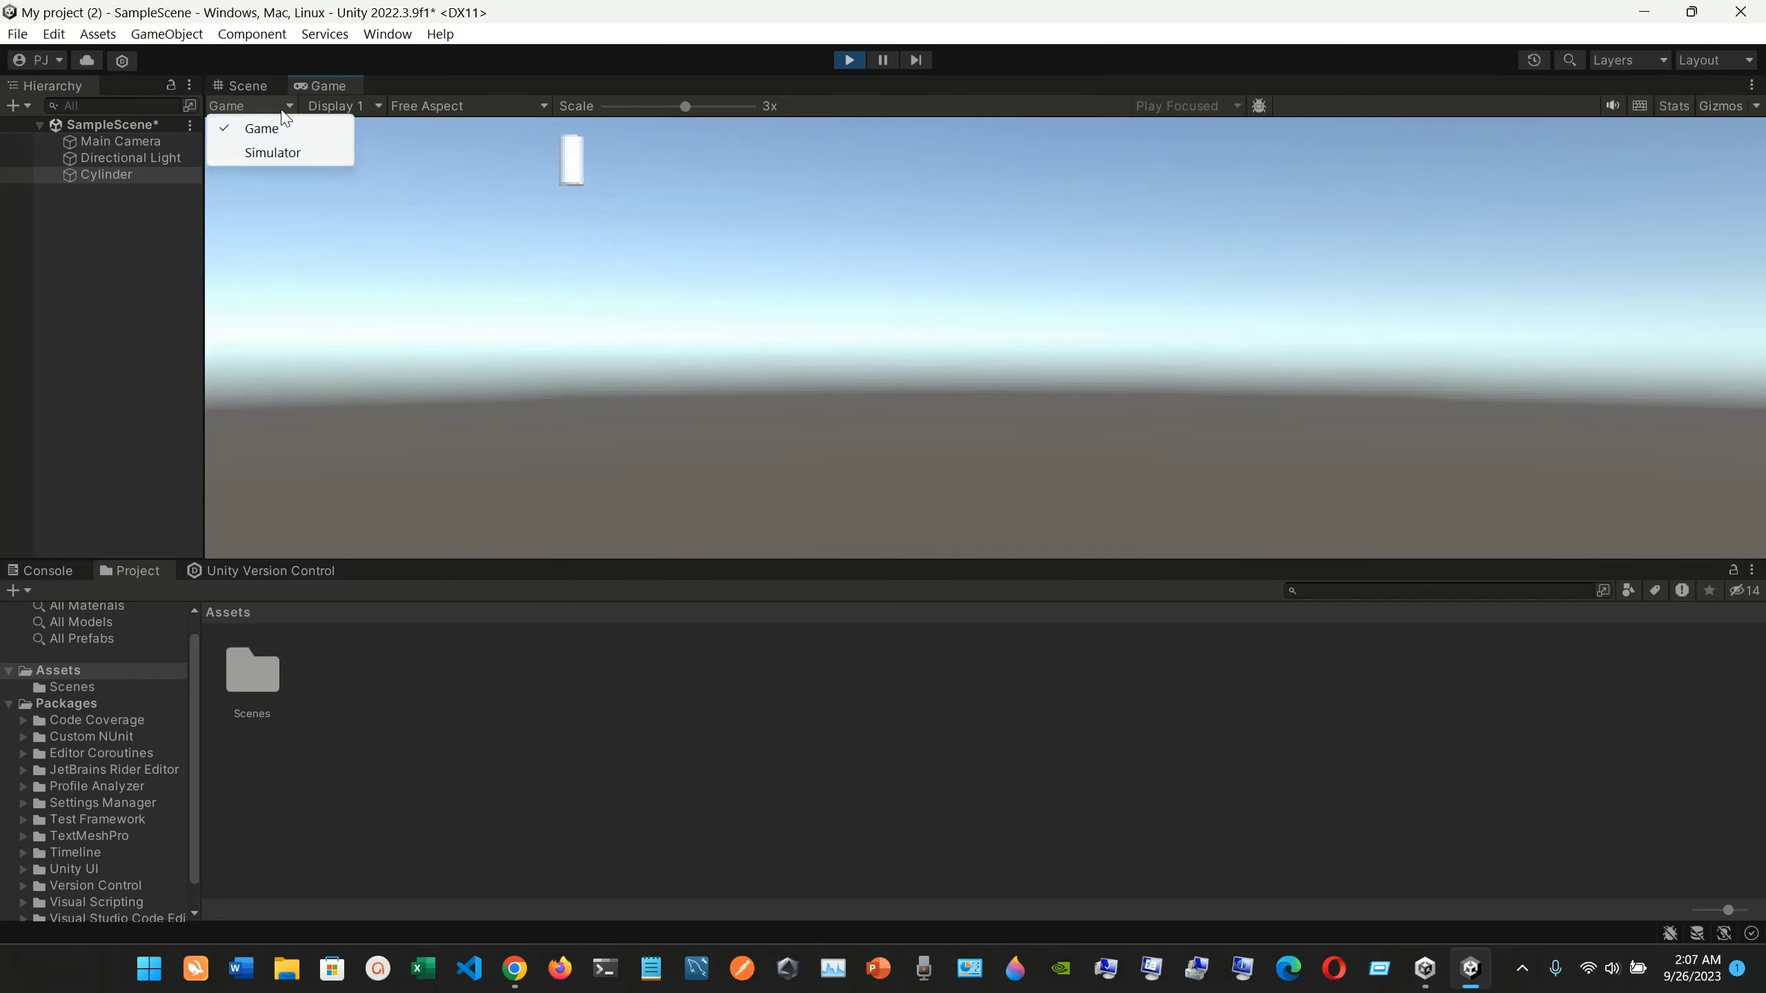
pyautogui.click(290, 154)
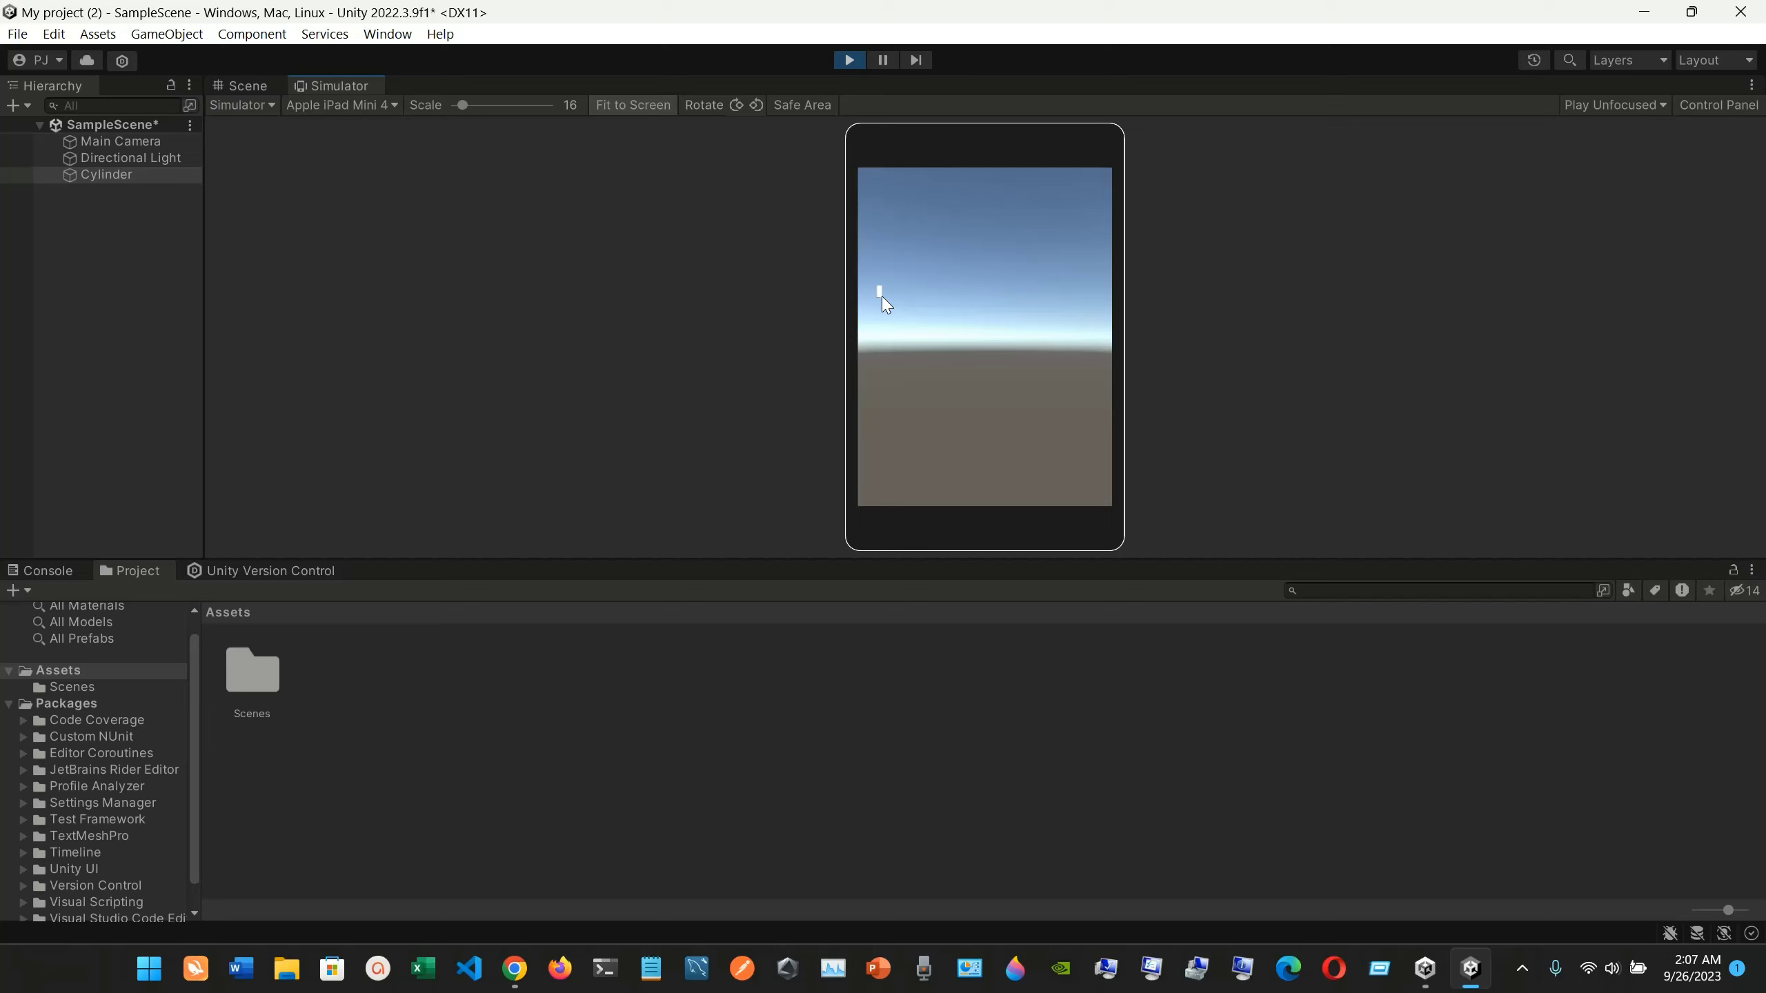
# Enlarge the simulated Apple iPad Mini 4 to a scale of 43 and change the simulated device to Samsung Galaxy S10e
pyautogui.click(476, 108)
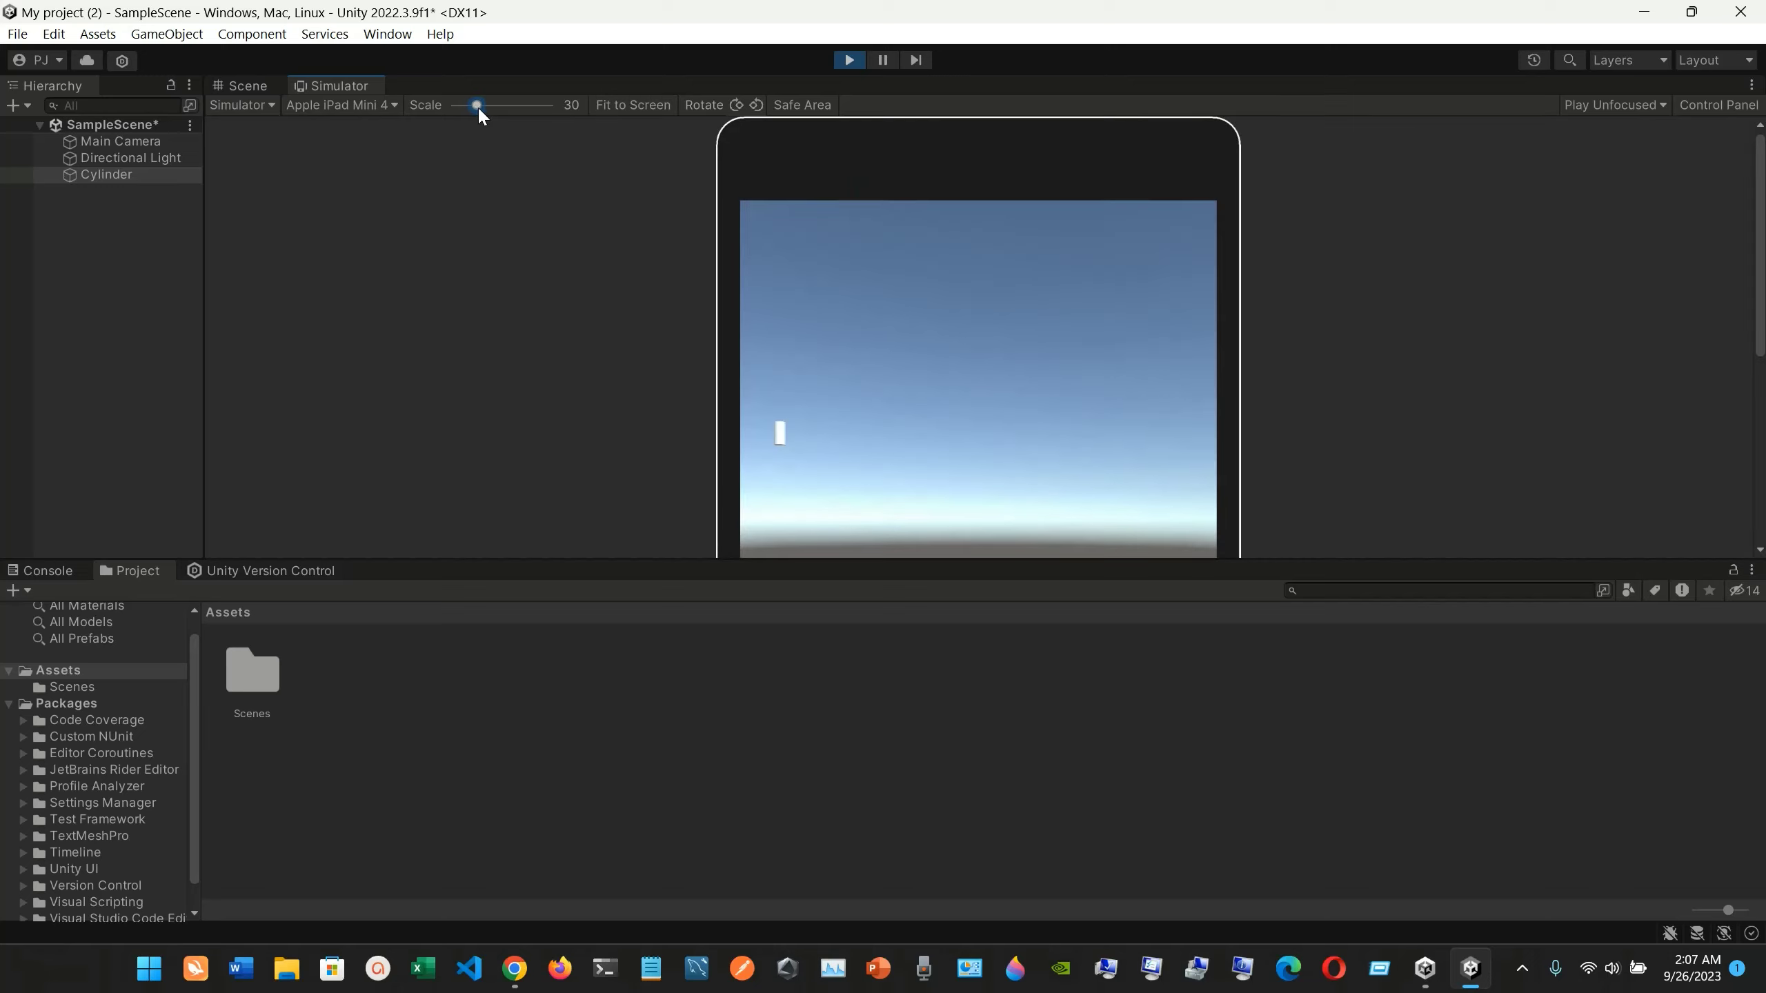
pyautogui.click(489, 106)
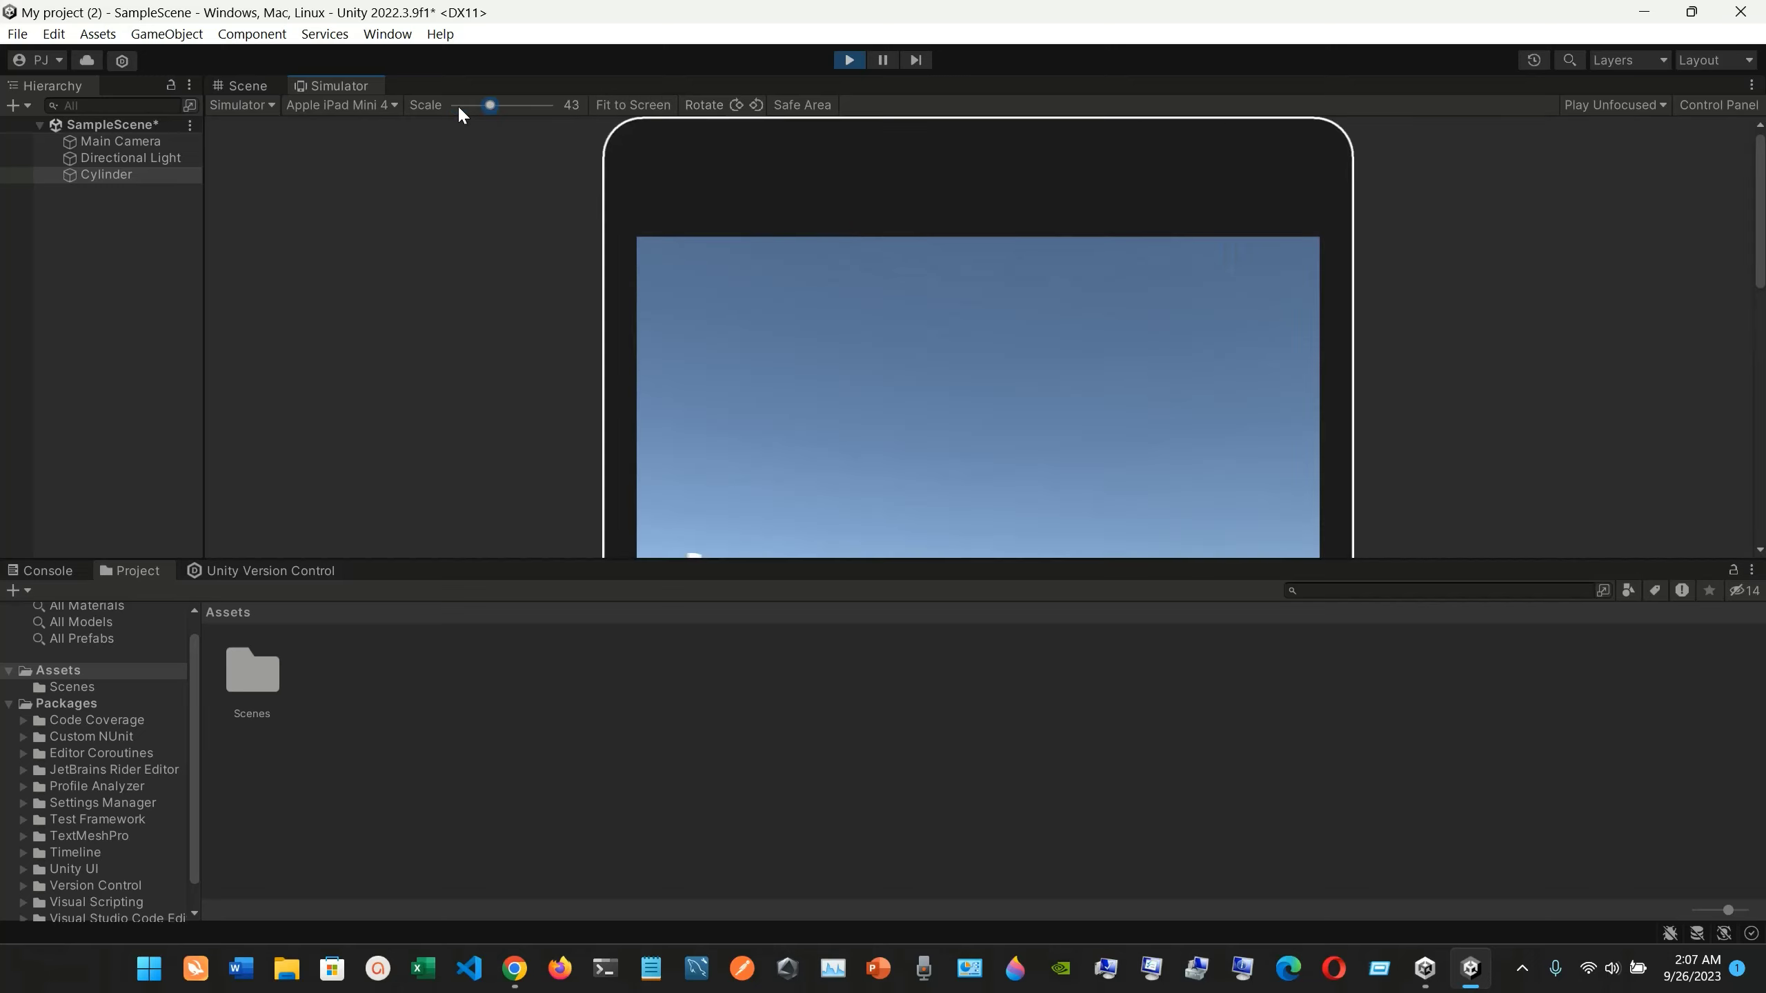
pyautogui.click(383, 111)
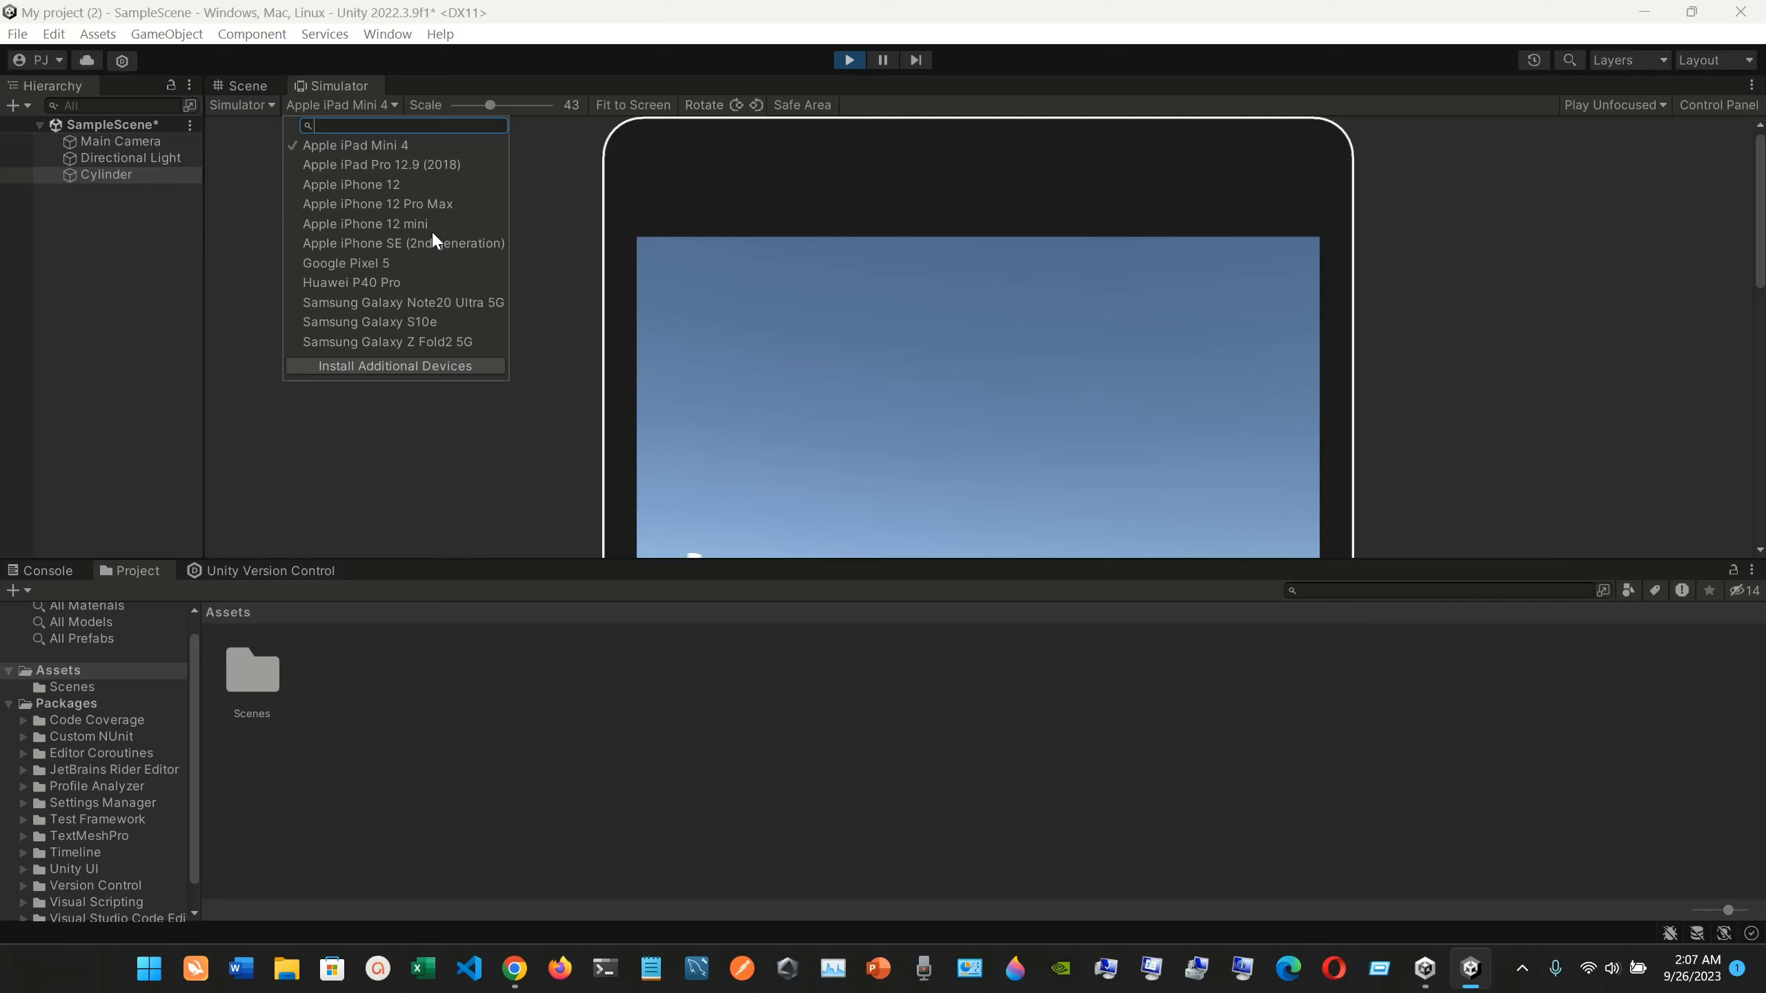
pyautogui.click(423, 322)
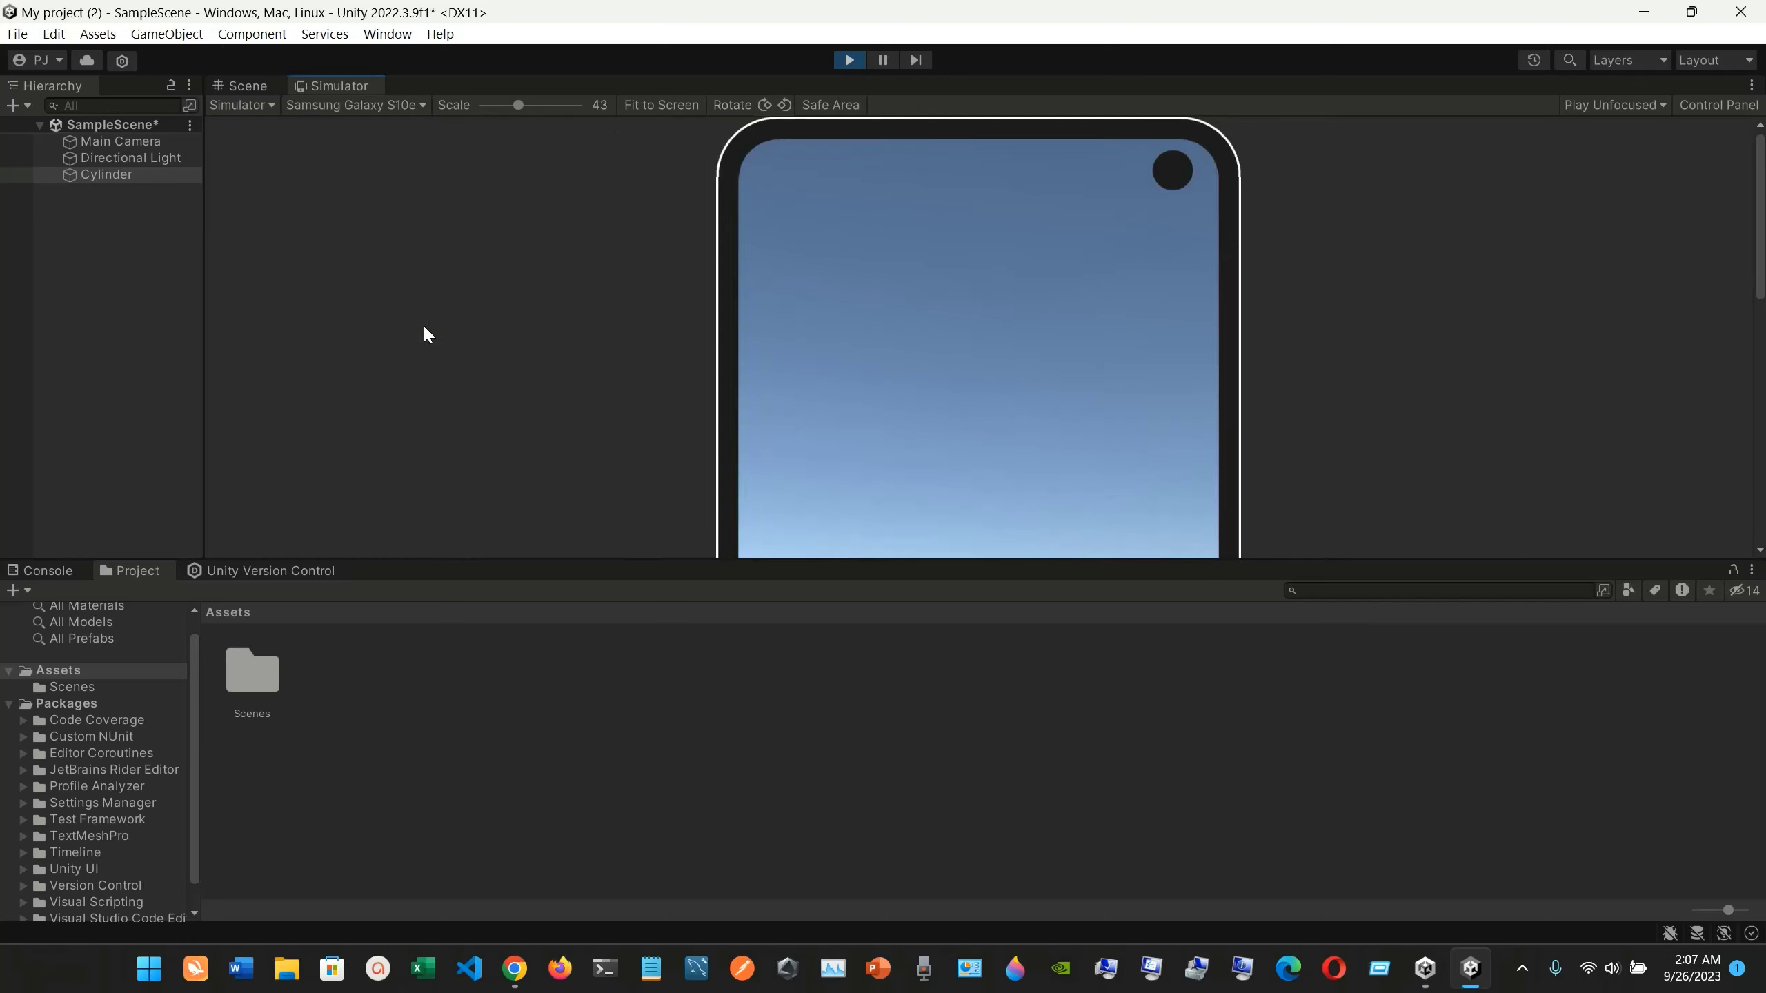
# Fit the simulated Samsung Galaxy S10e to the screen and rotate it to landscape
pyautogui.moveTo(481, 105)
pyautogui.mouseDown()
pyautogui.moveTo(524, 105)
pyautogui.moveTo(491, 105)
pyautogui.mouseUp()
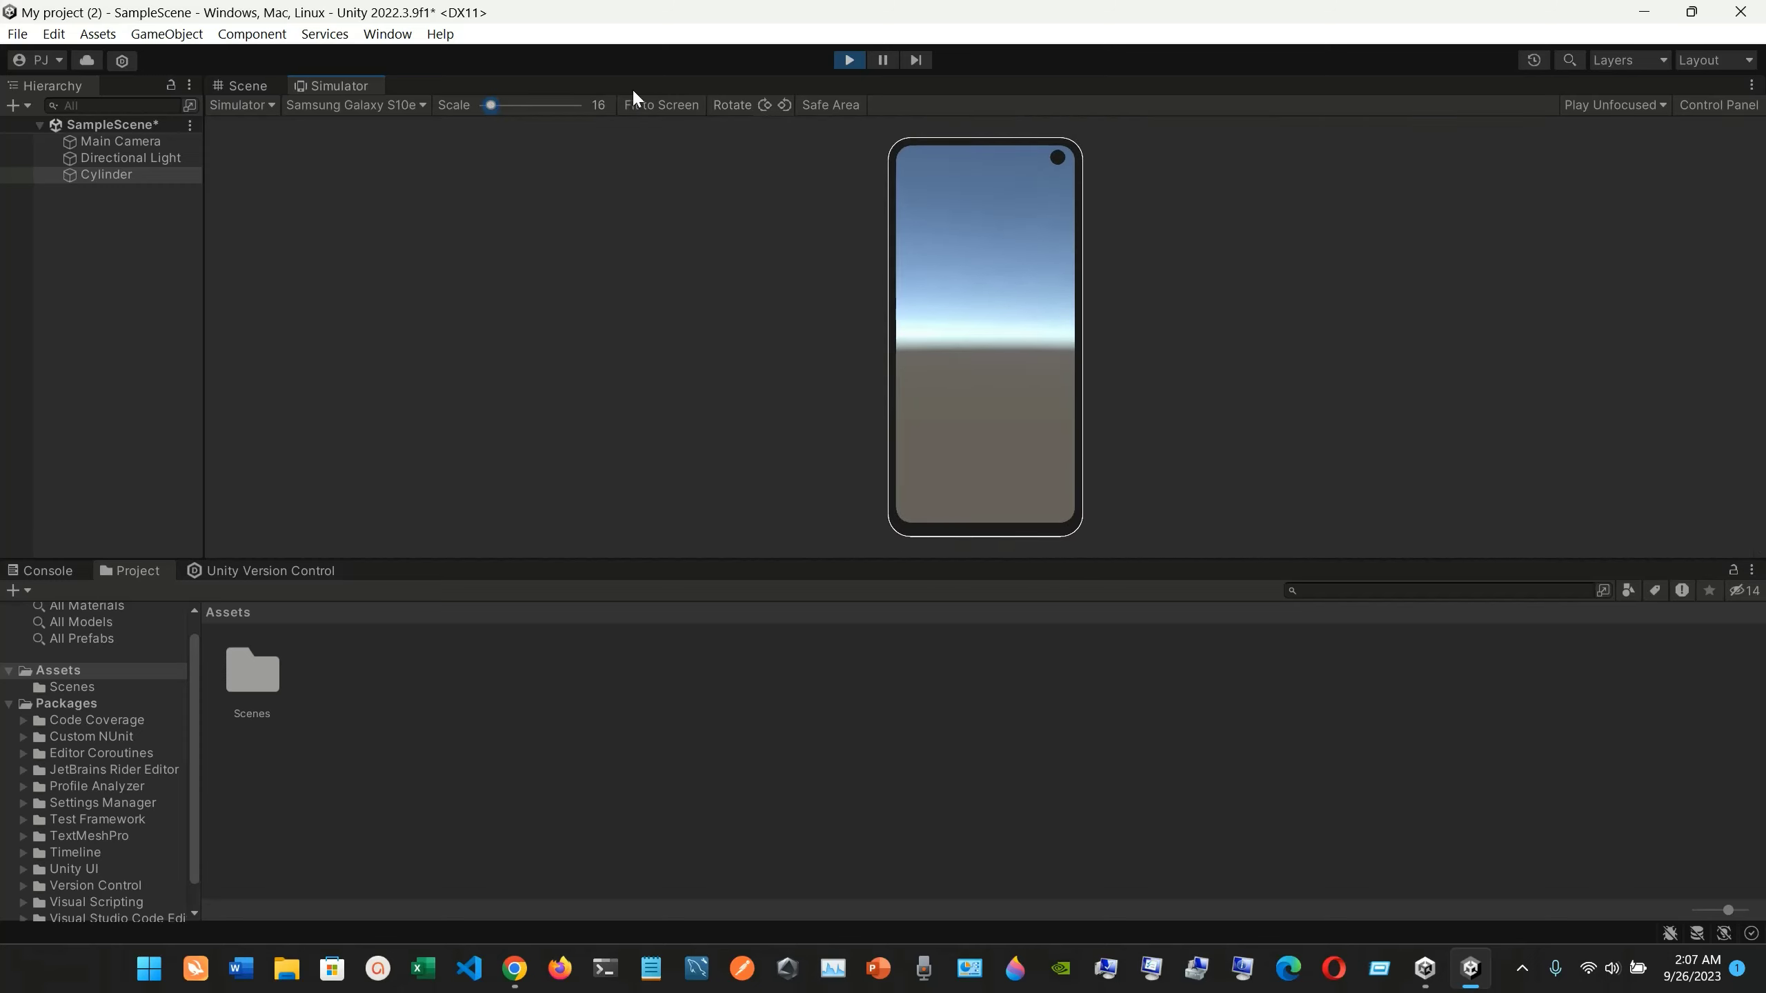
pyautogui.click(656, 104)
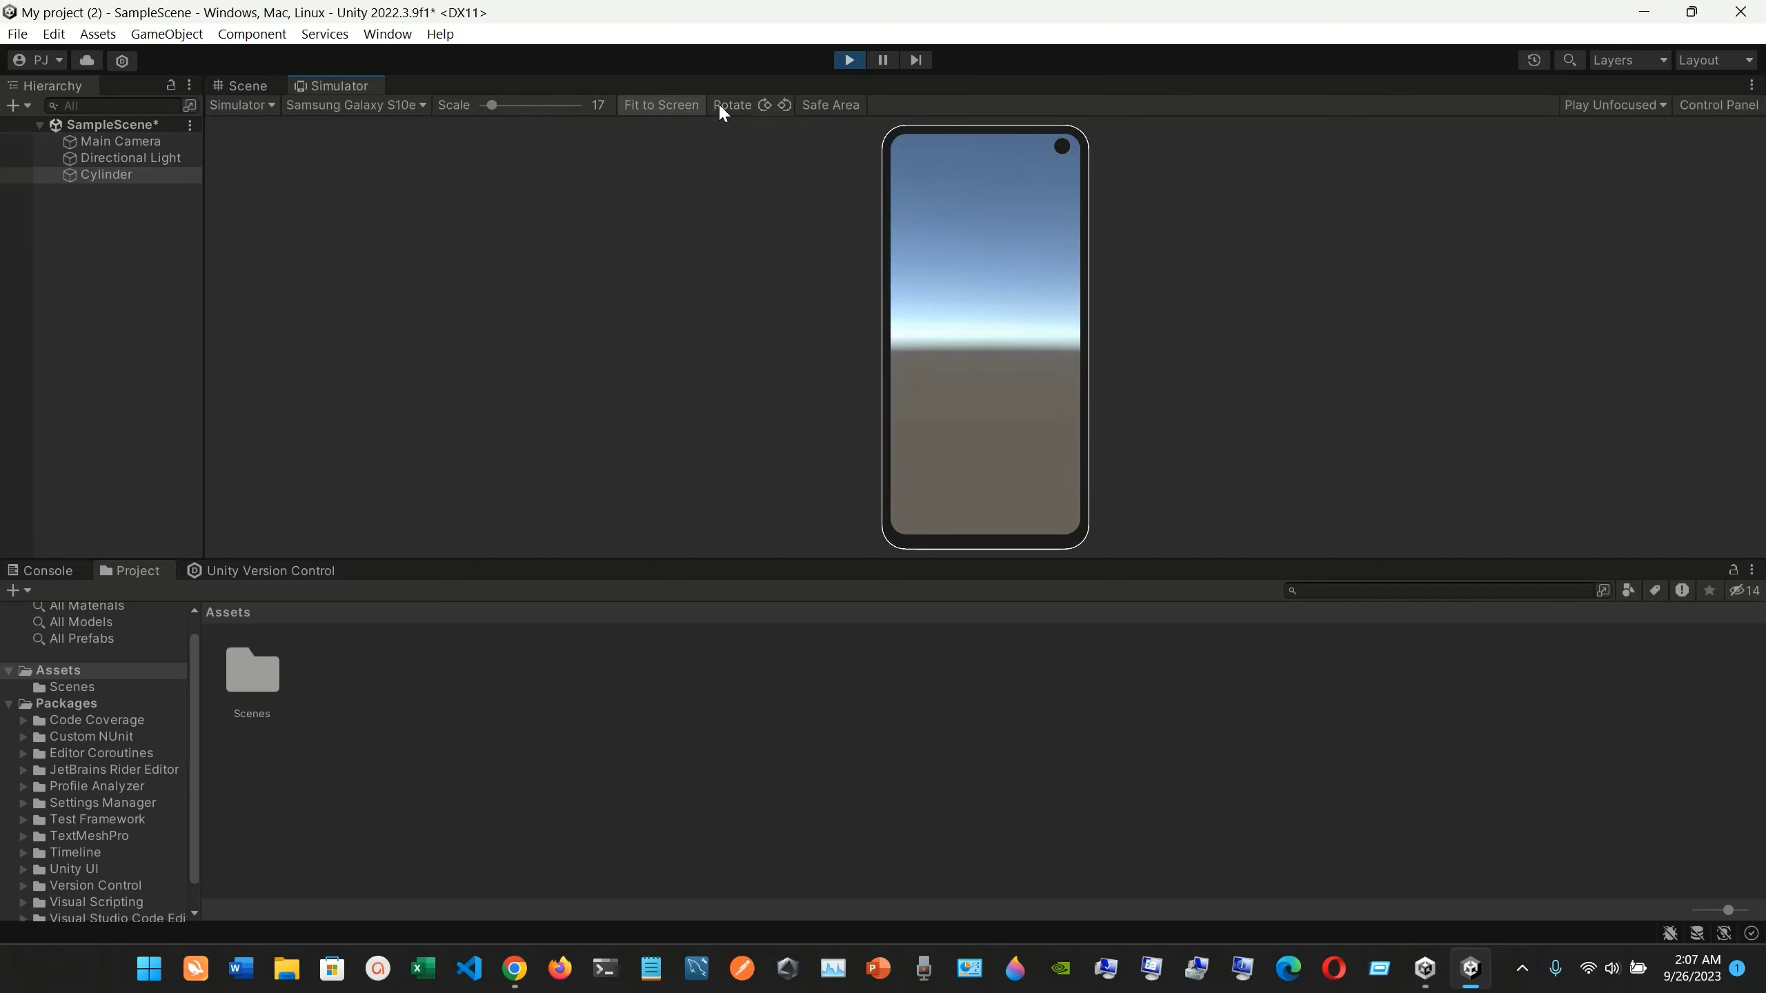
pyautogui.click(786, 99)
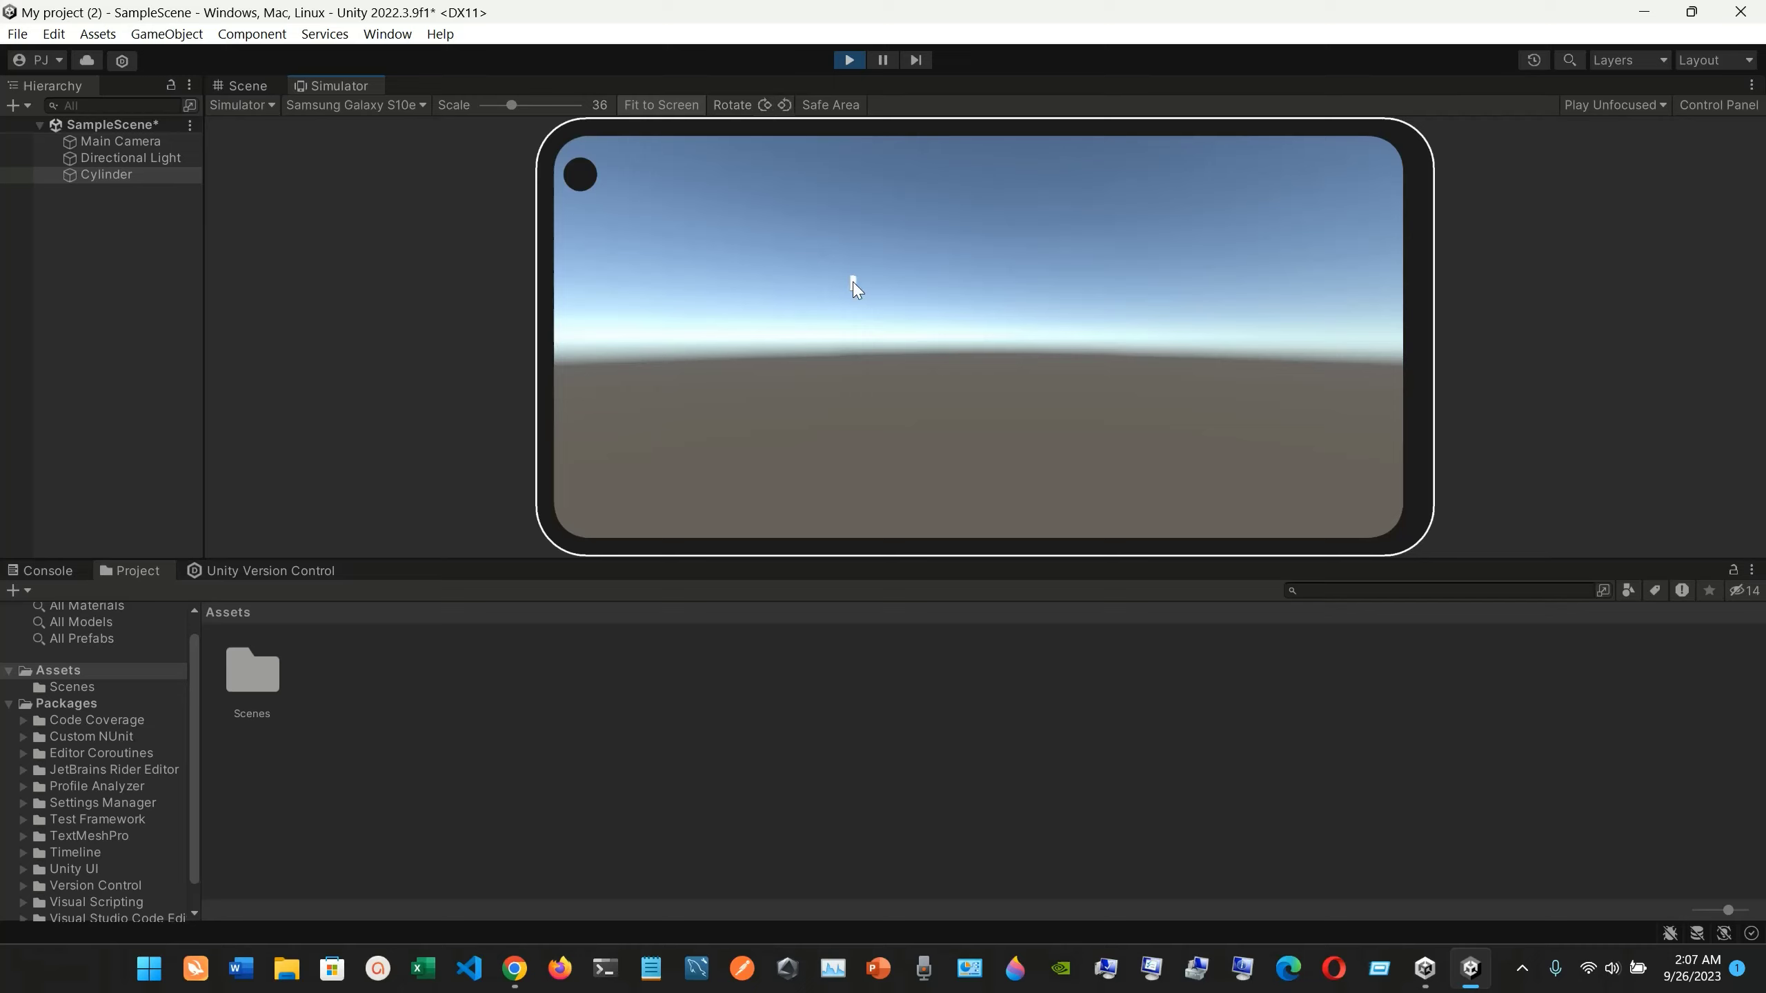
# Return to the Scene view and add a 3D Sphere to SampleScene while Play mode is running
pyautogui.click(247, 89)
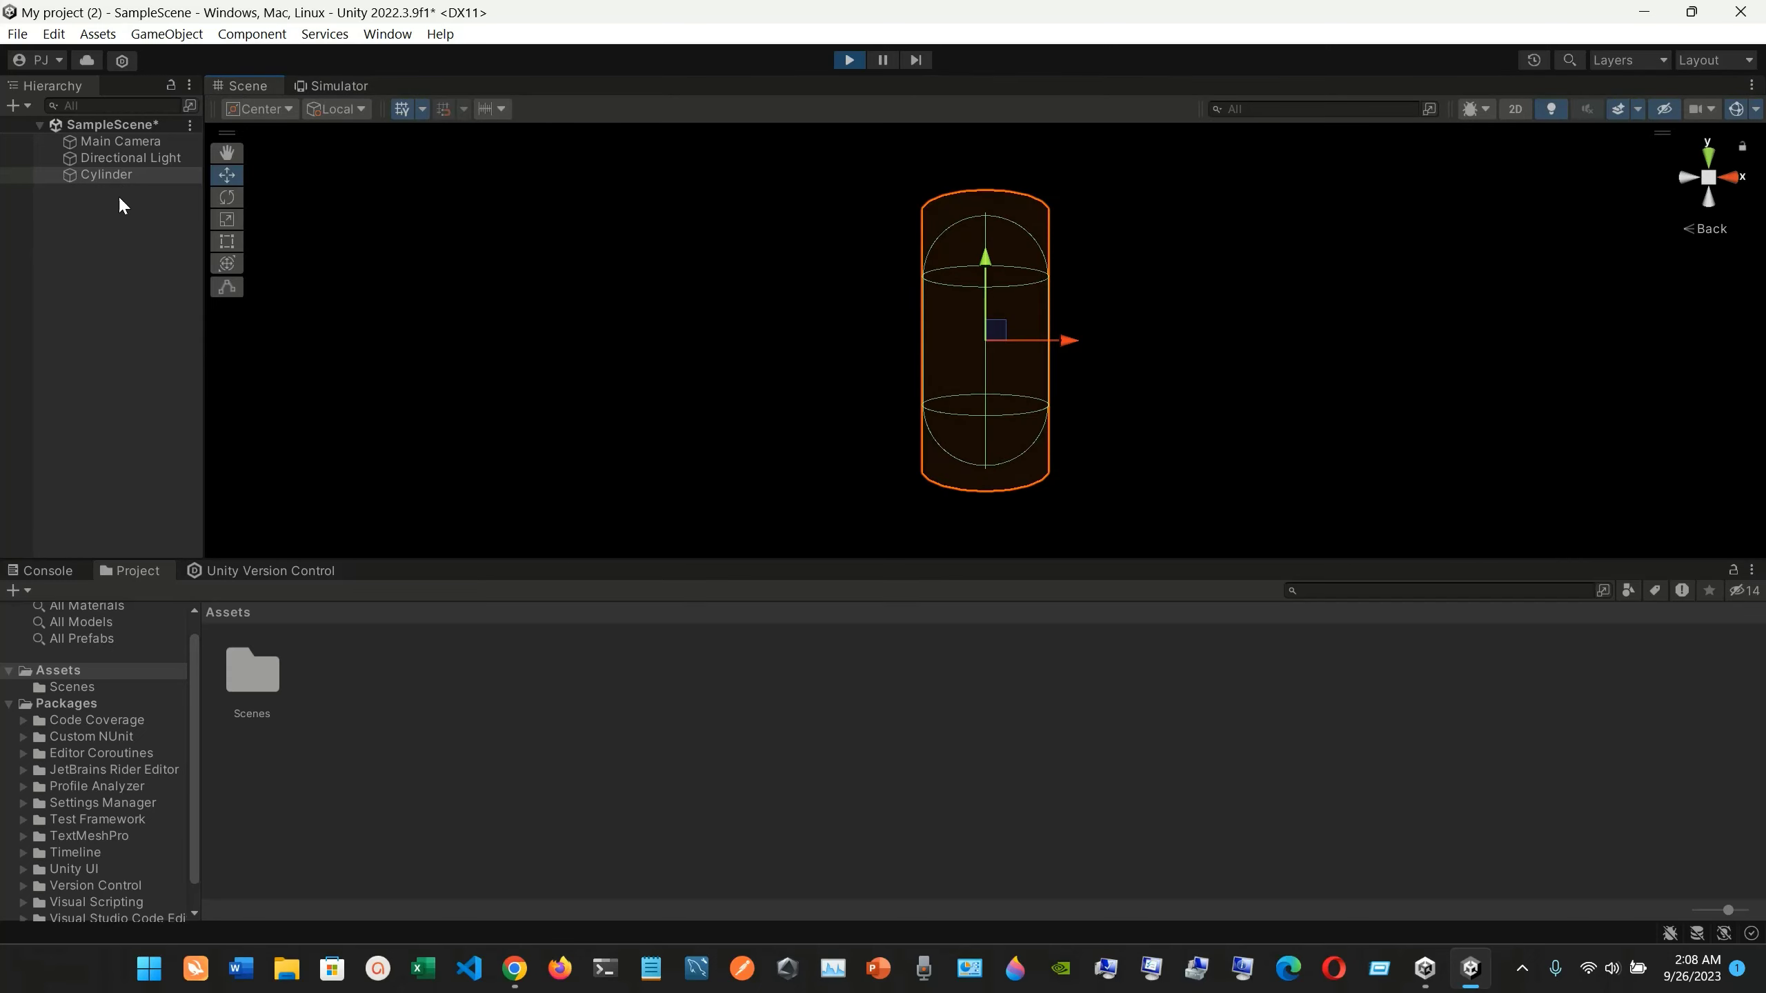
pyautogui.click(13, 105)
pyautogui.moveTo(195, 204)
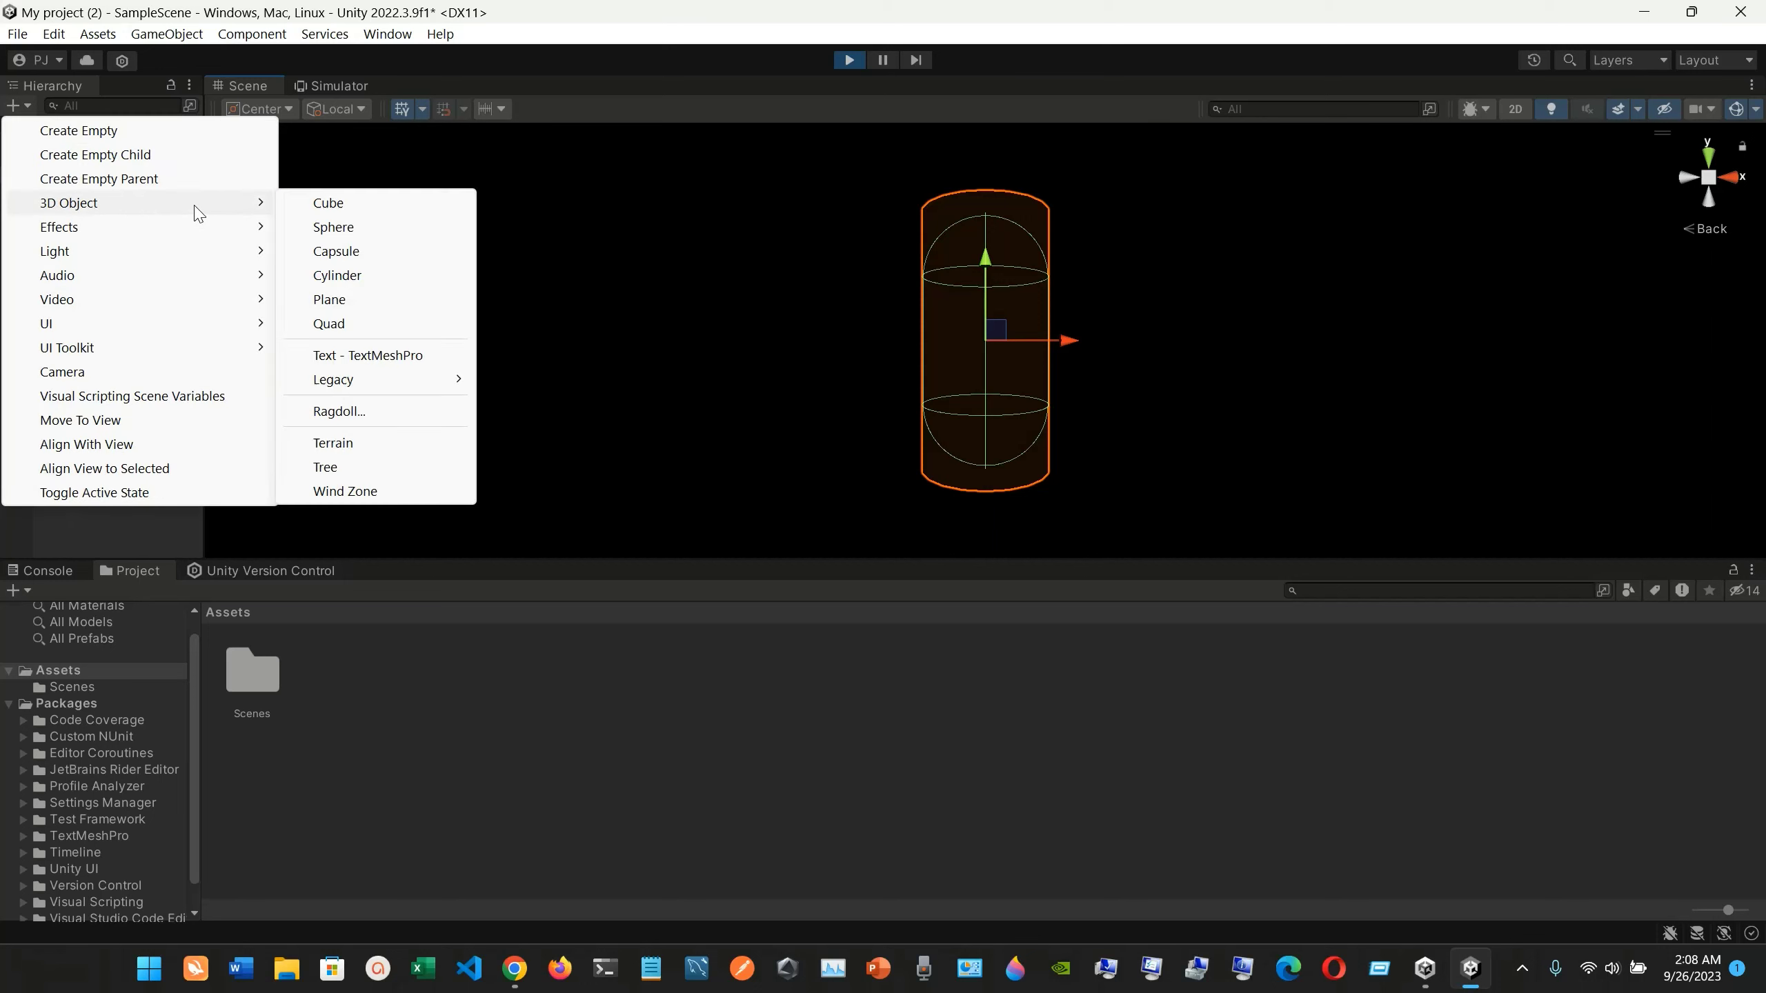
pyautogui.click(382, 229)
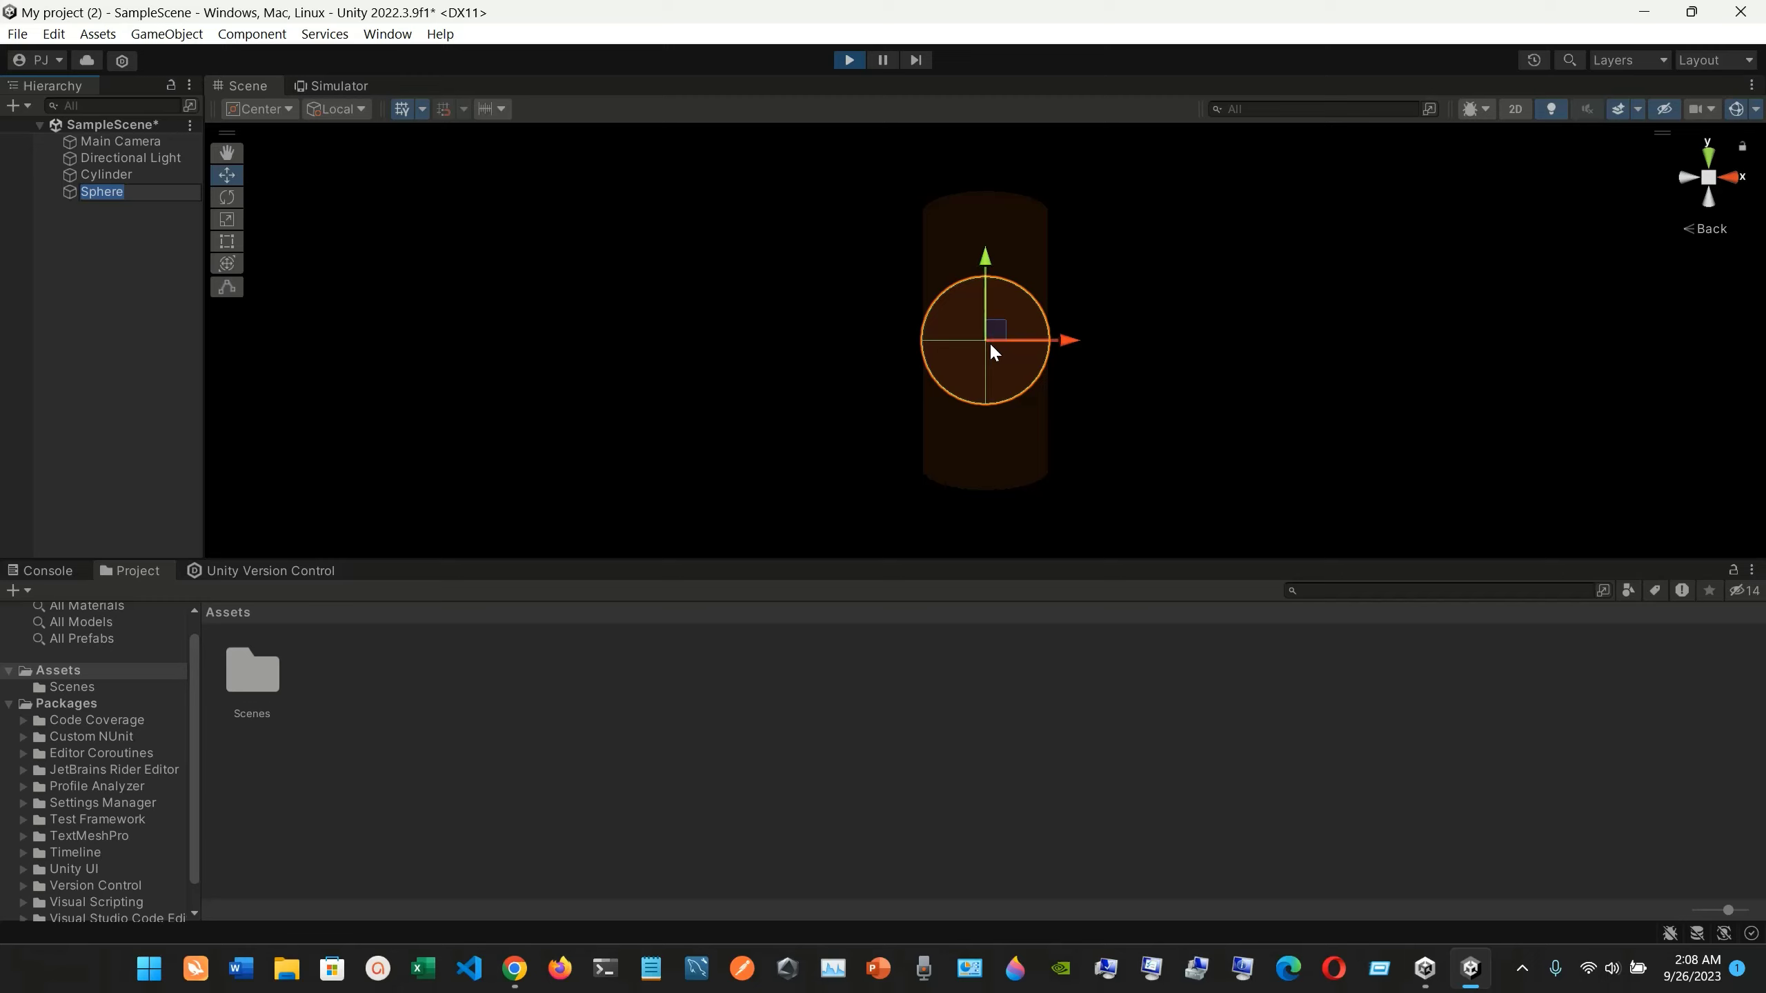
# Move the sphere out of the cylinder in the negative X direction and leave the sphere selected
pyautogui.moveTo(997, 331); pyautogui.dragTo(736, 327)
pyautogui.click(1011, 317)
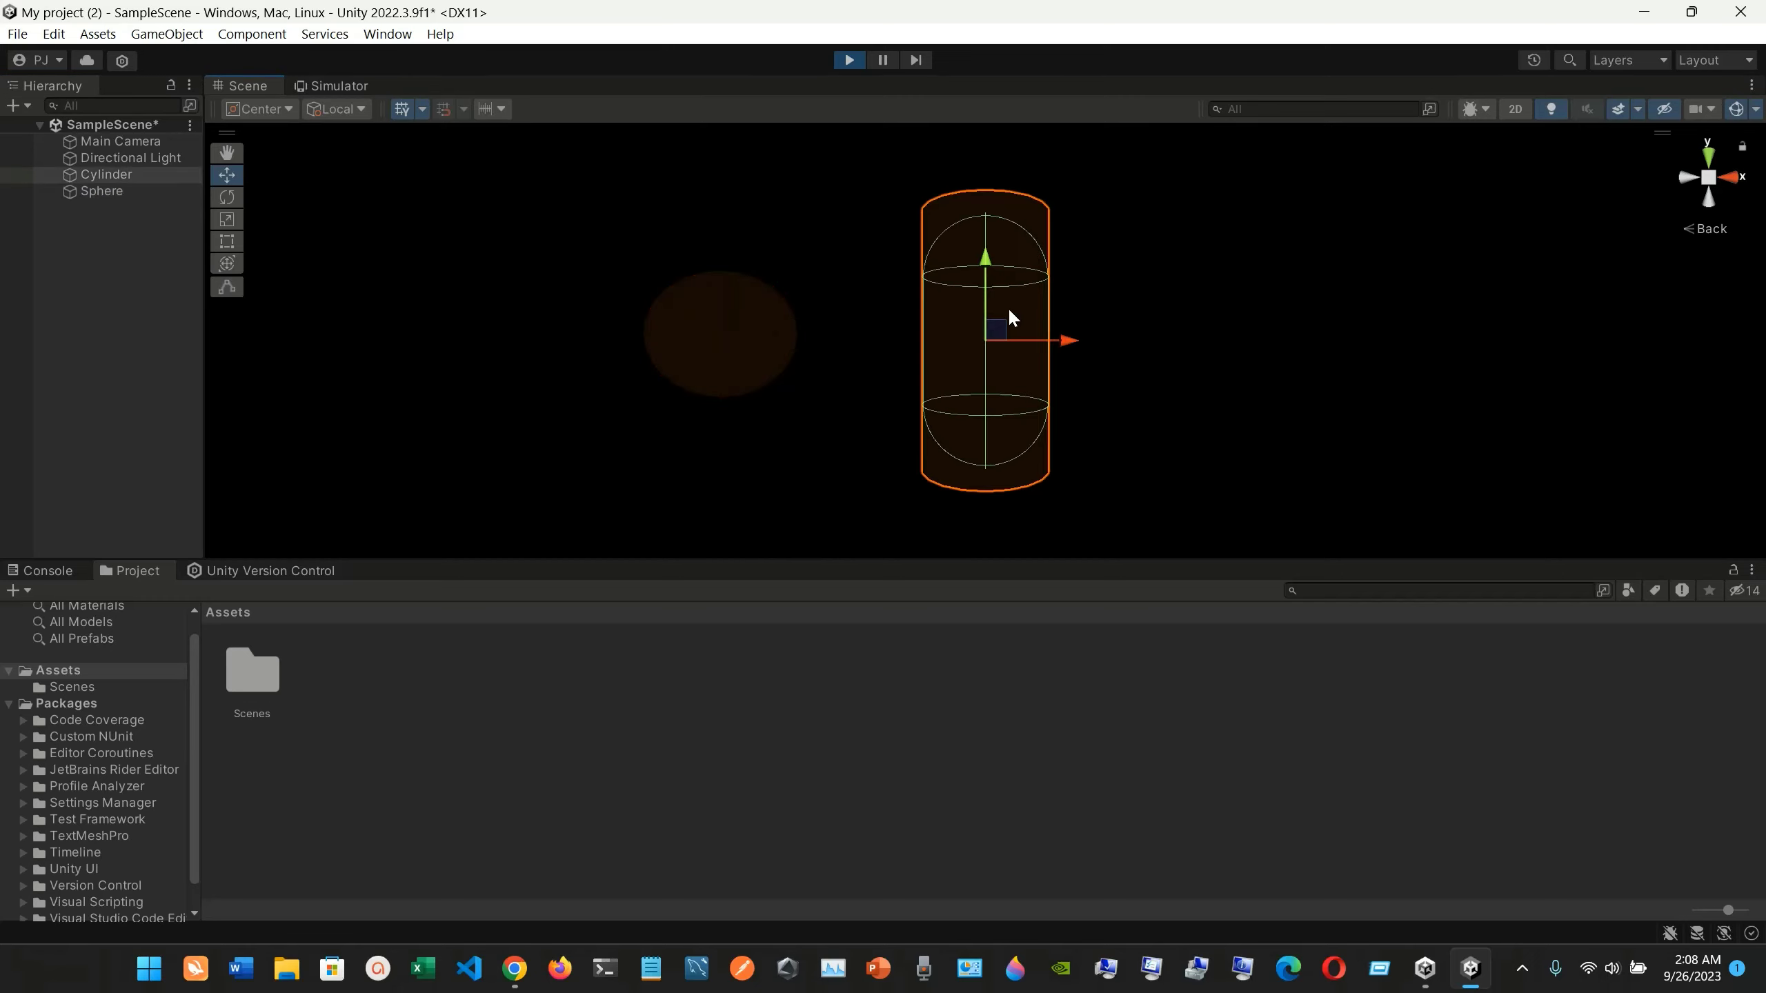
pyautogui.click(745, 334)
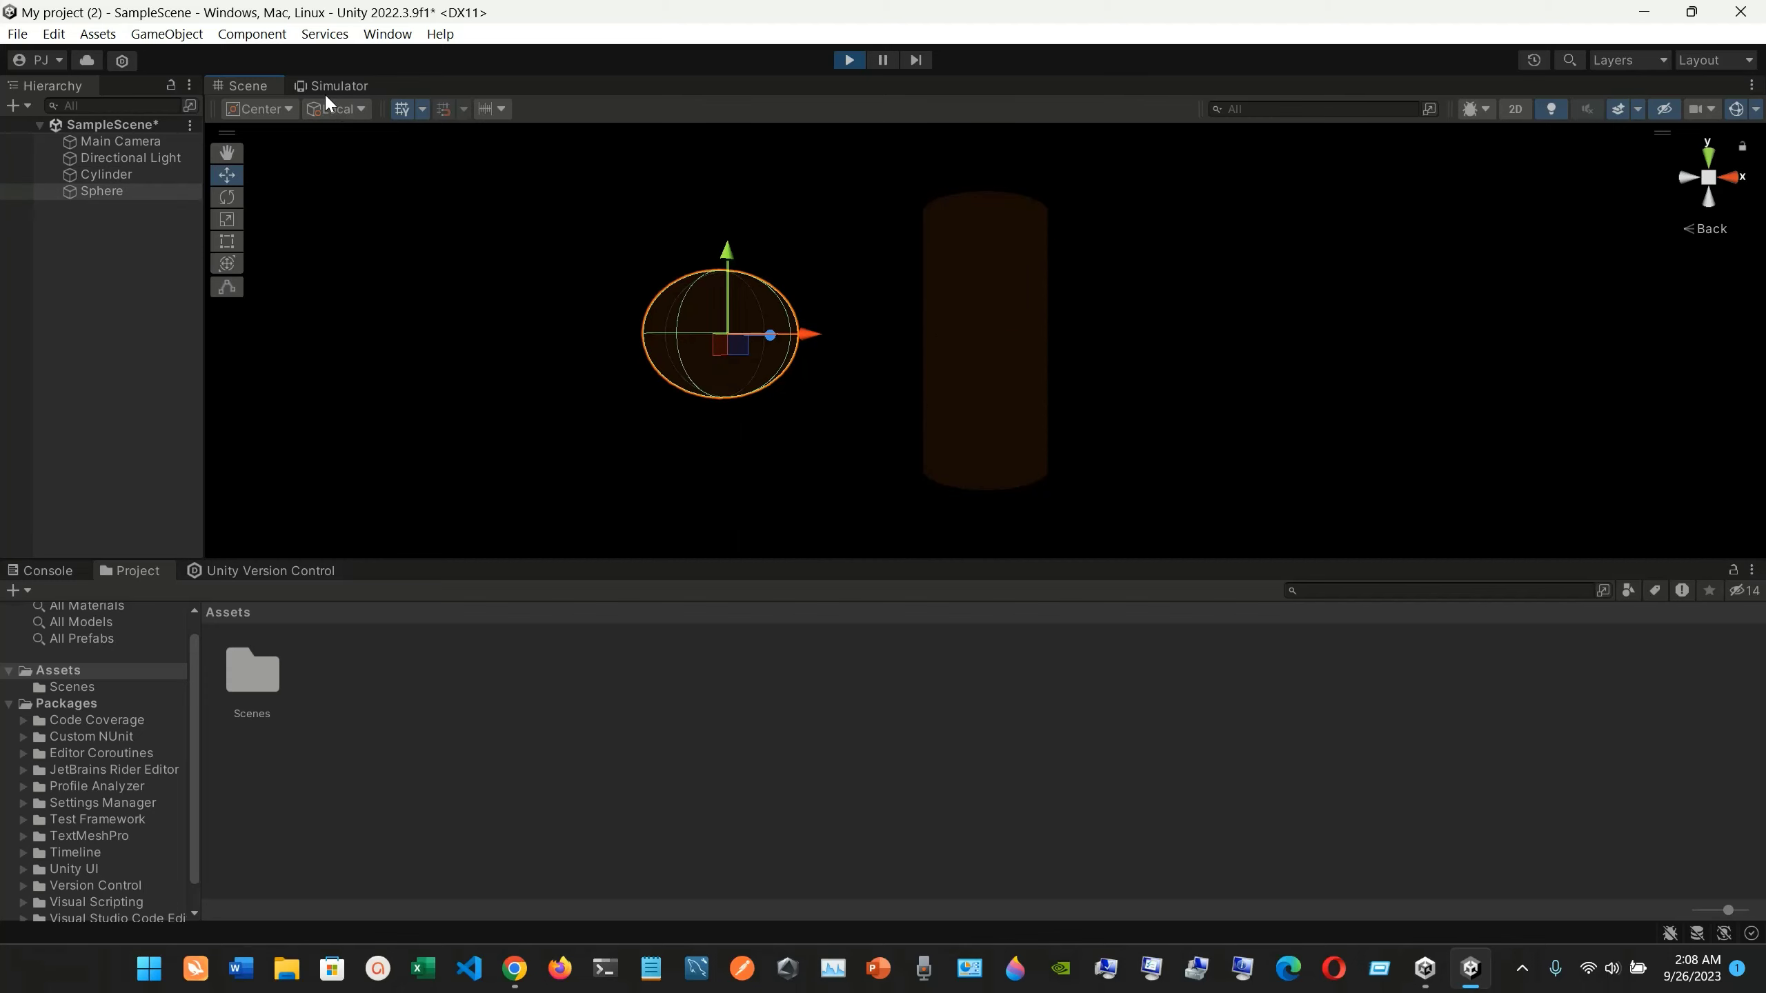
# Preview both objects in the Simulator view on the Samsung Galaxy S10e at a scale of 37 with the safe area shown
pyautogui.click(327, 89)
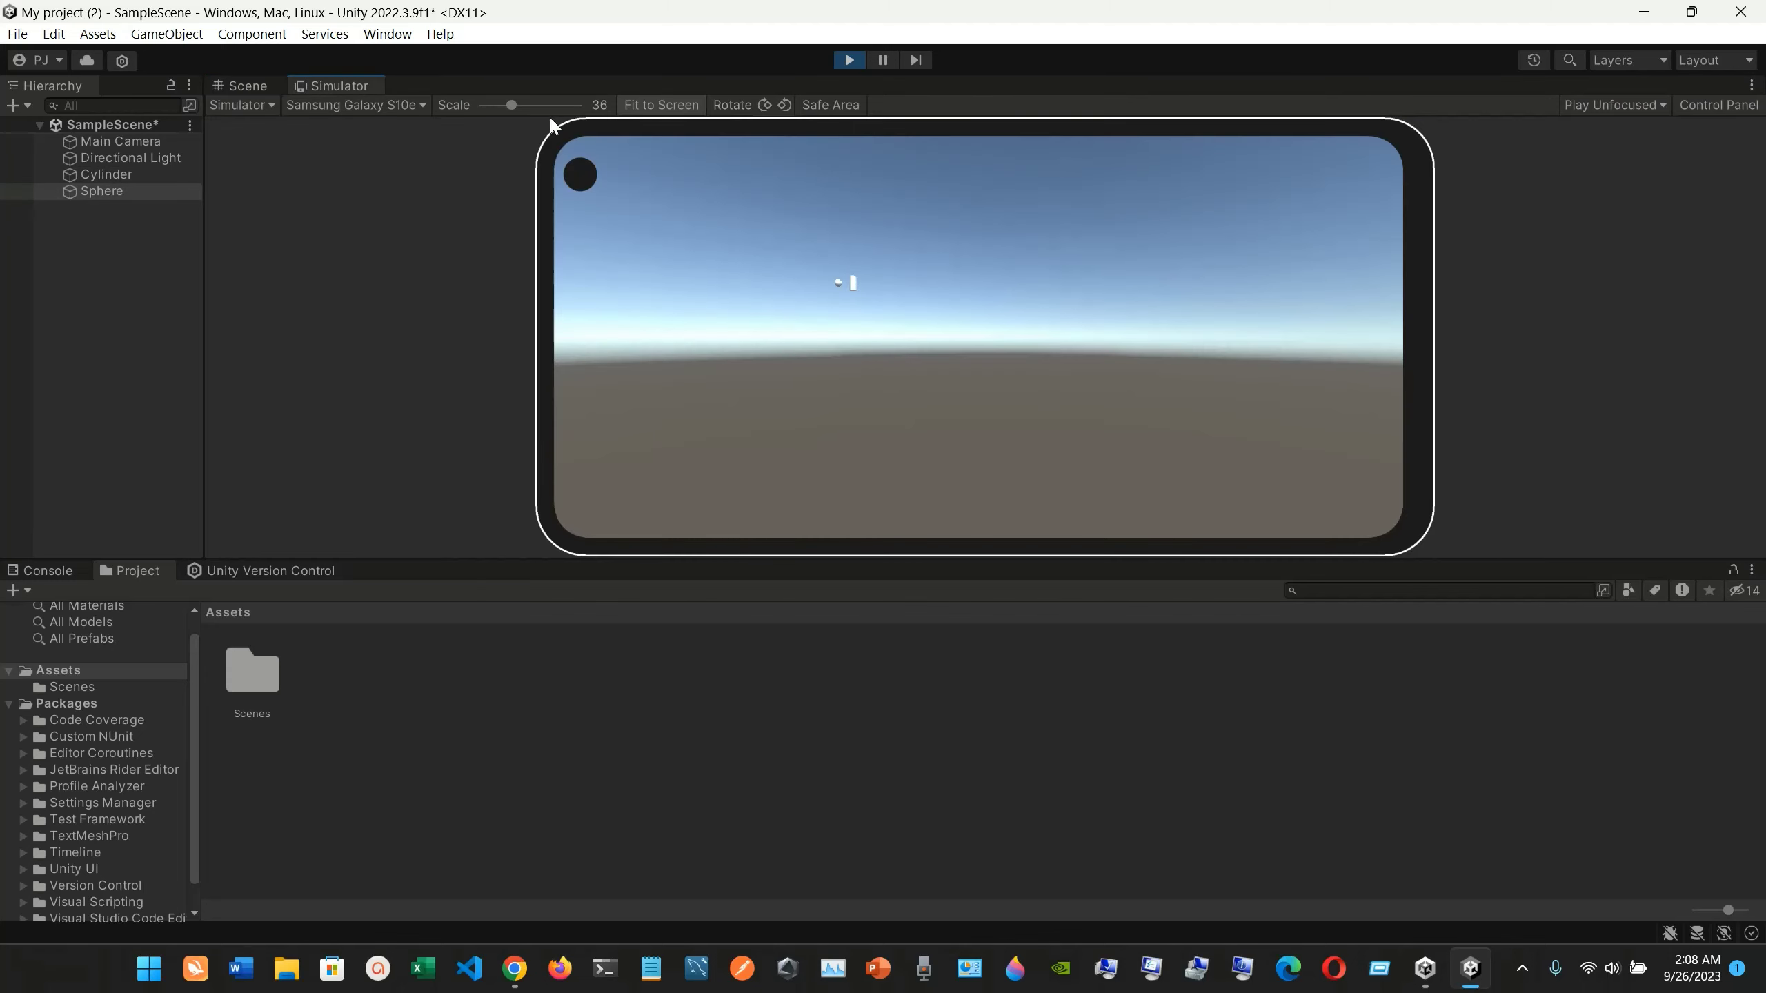
pyautogui.moveTo(511, 105); pyautogui.dragTo(535, 104)
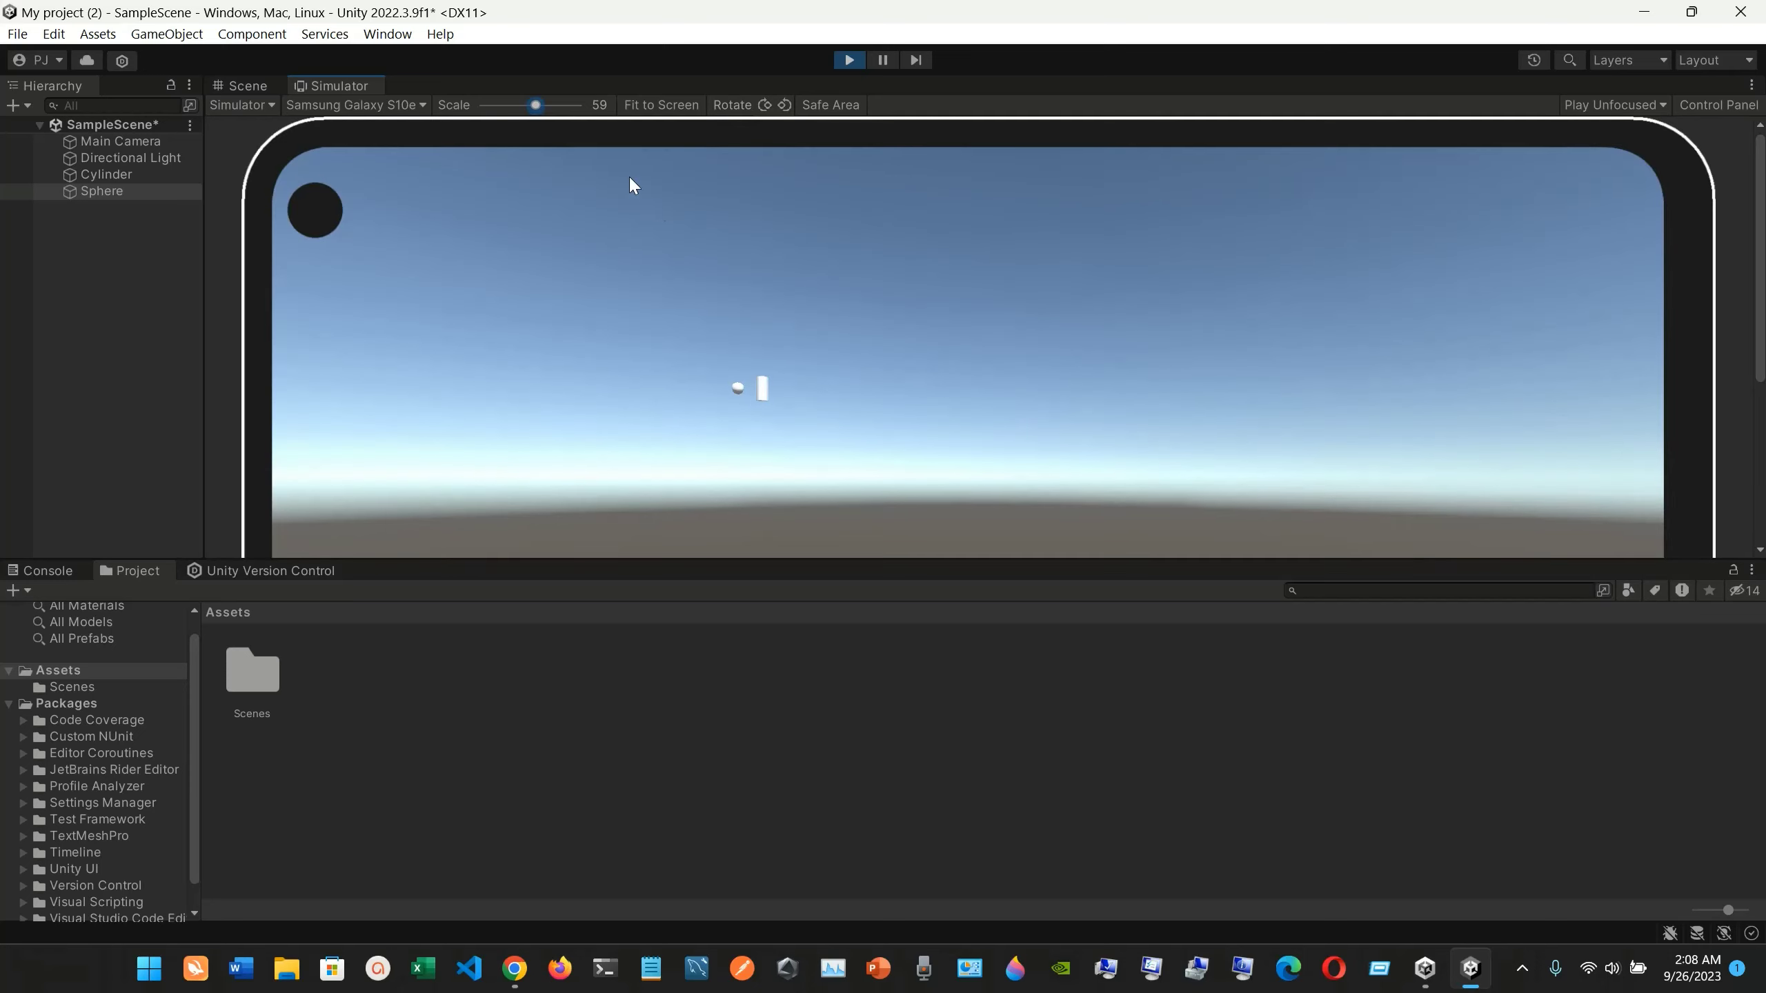
pyautogui.click(553, 106)
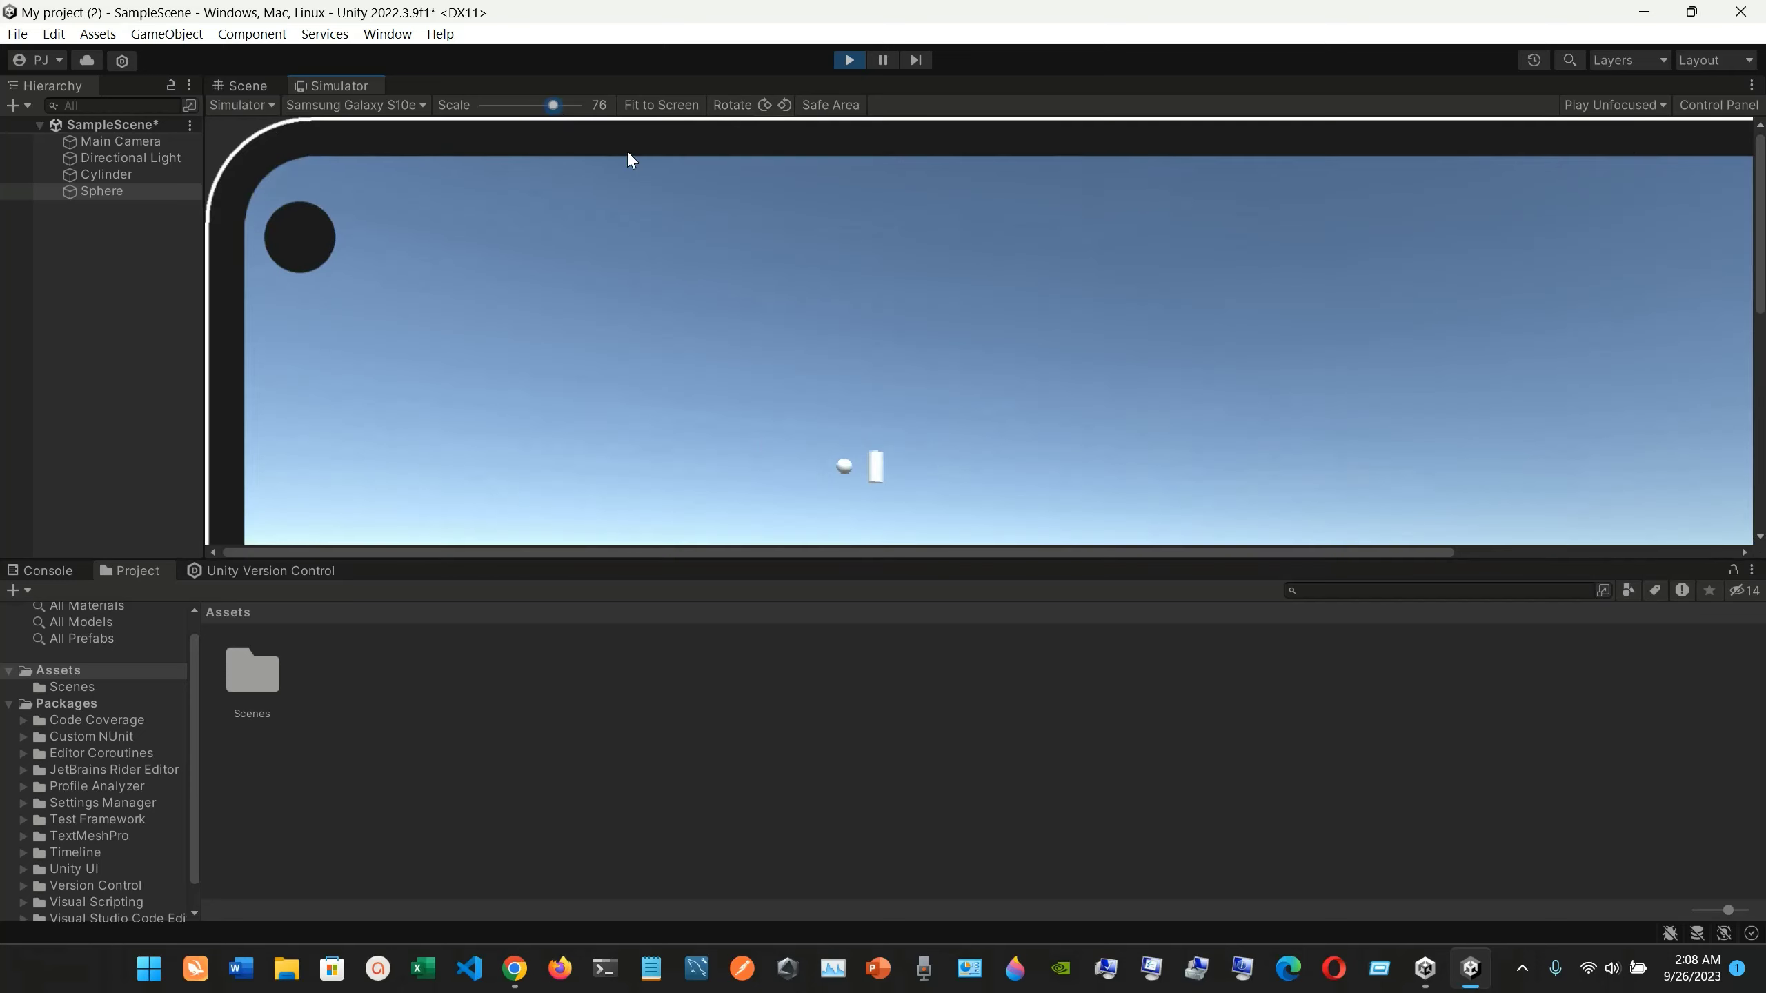
pyautogui.click(512, 105)
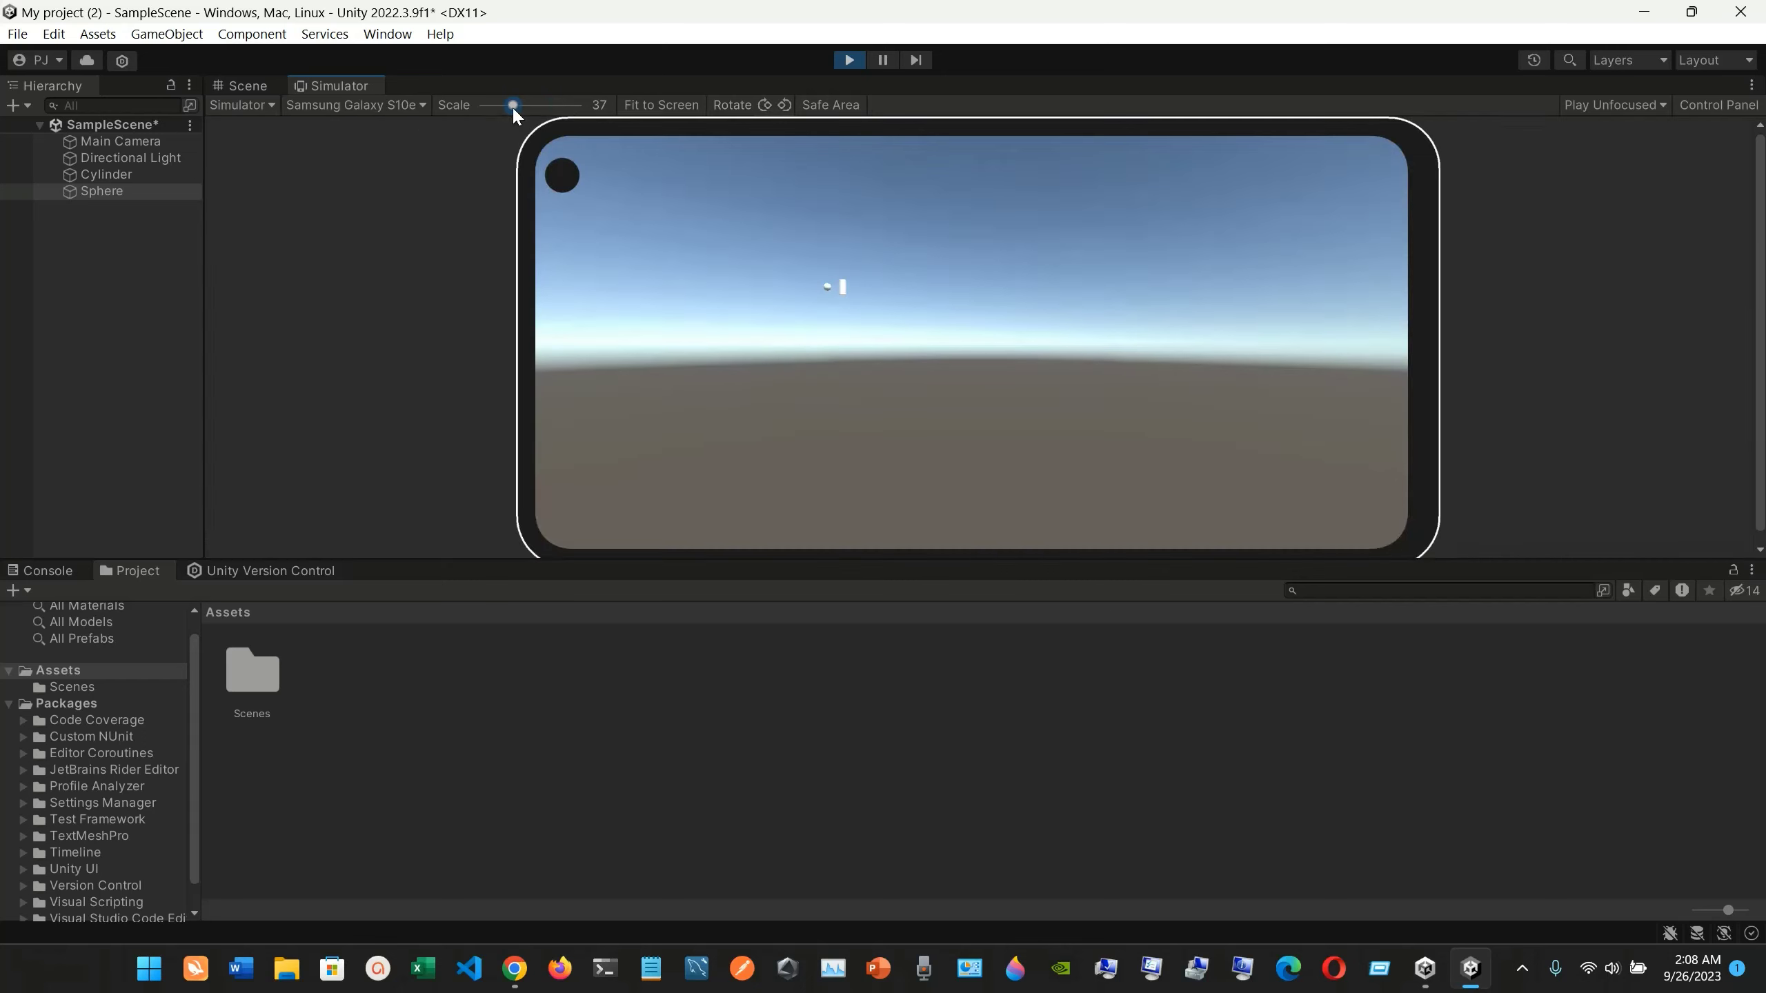
pyautogui.click(830, 111)
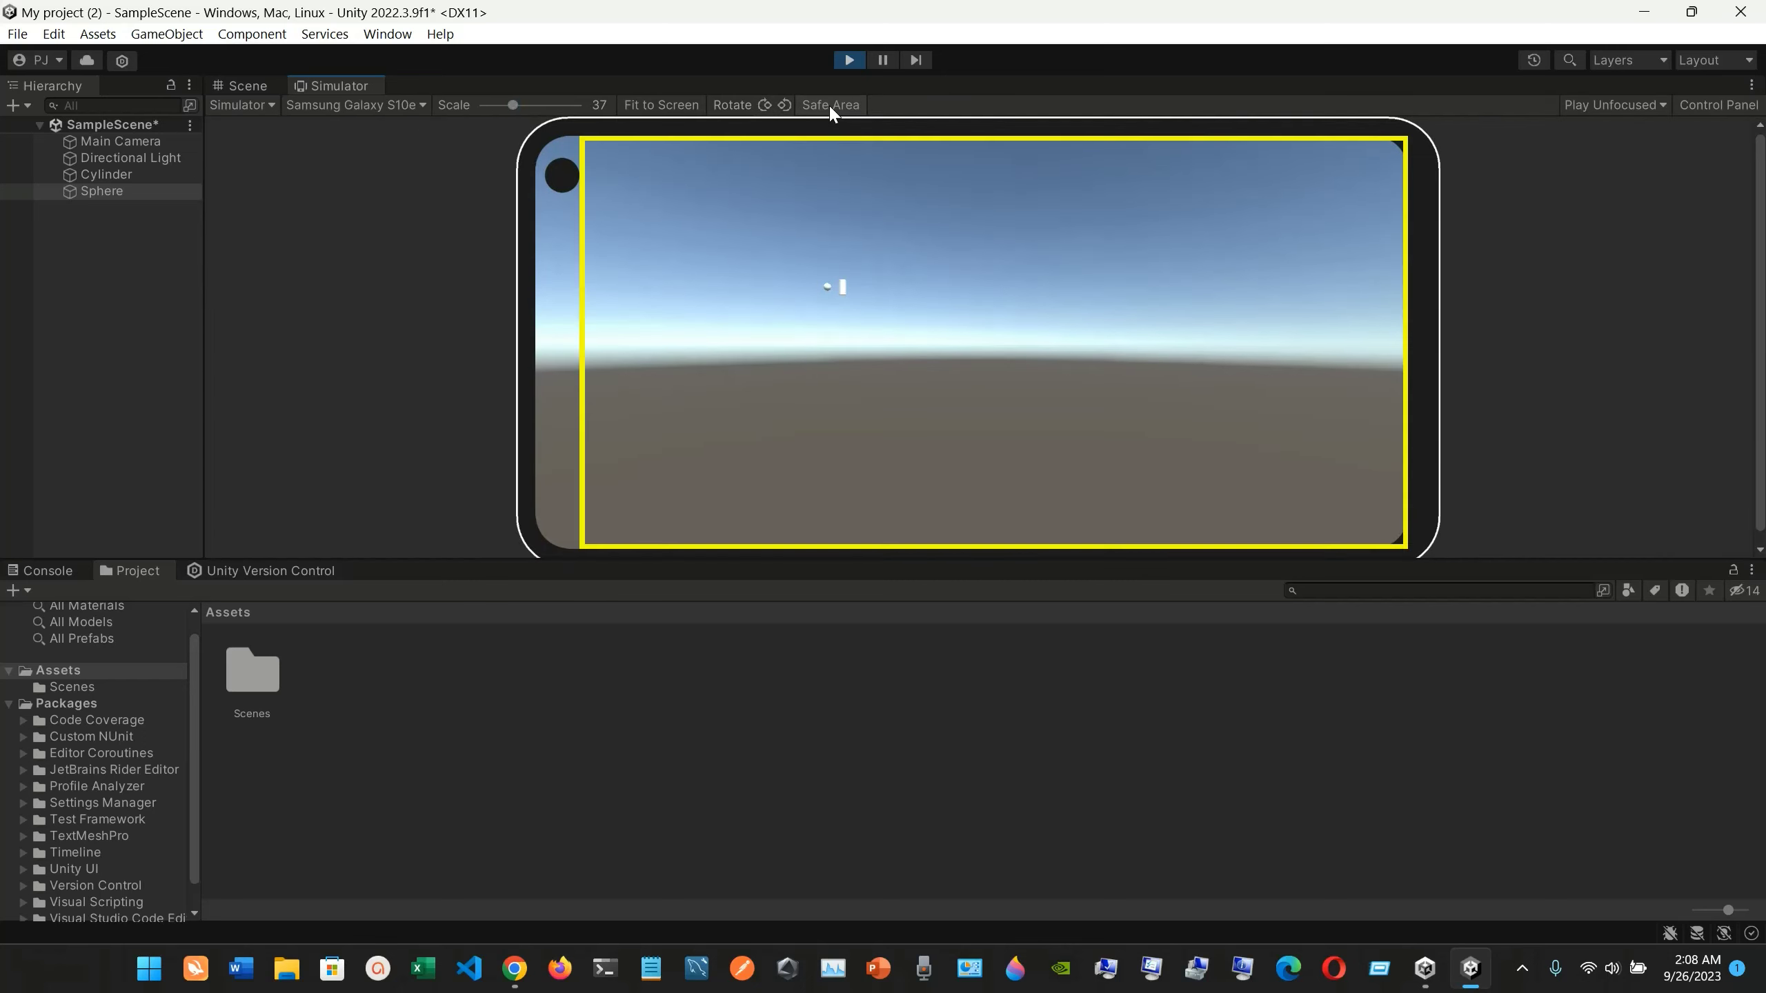
# Return to the Scene view and examine the sphere and cylinder from the front, back, right and left
pyautogui.click(265, 82)
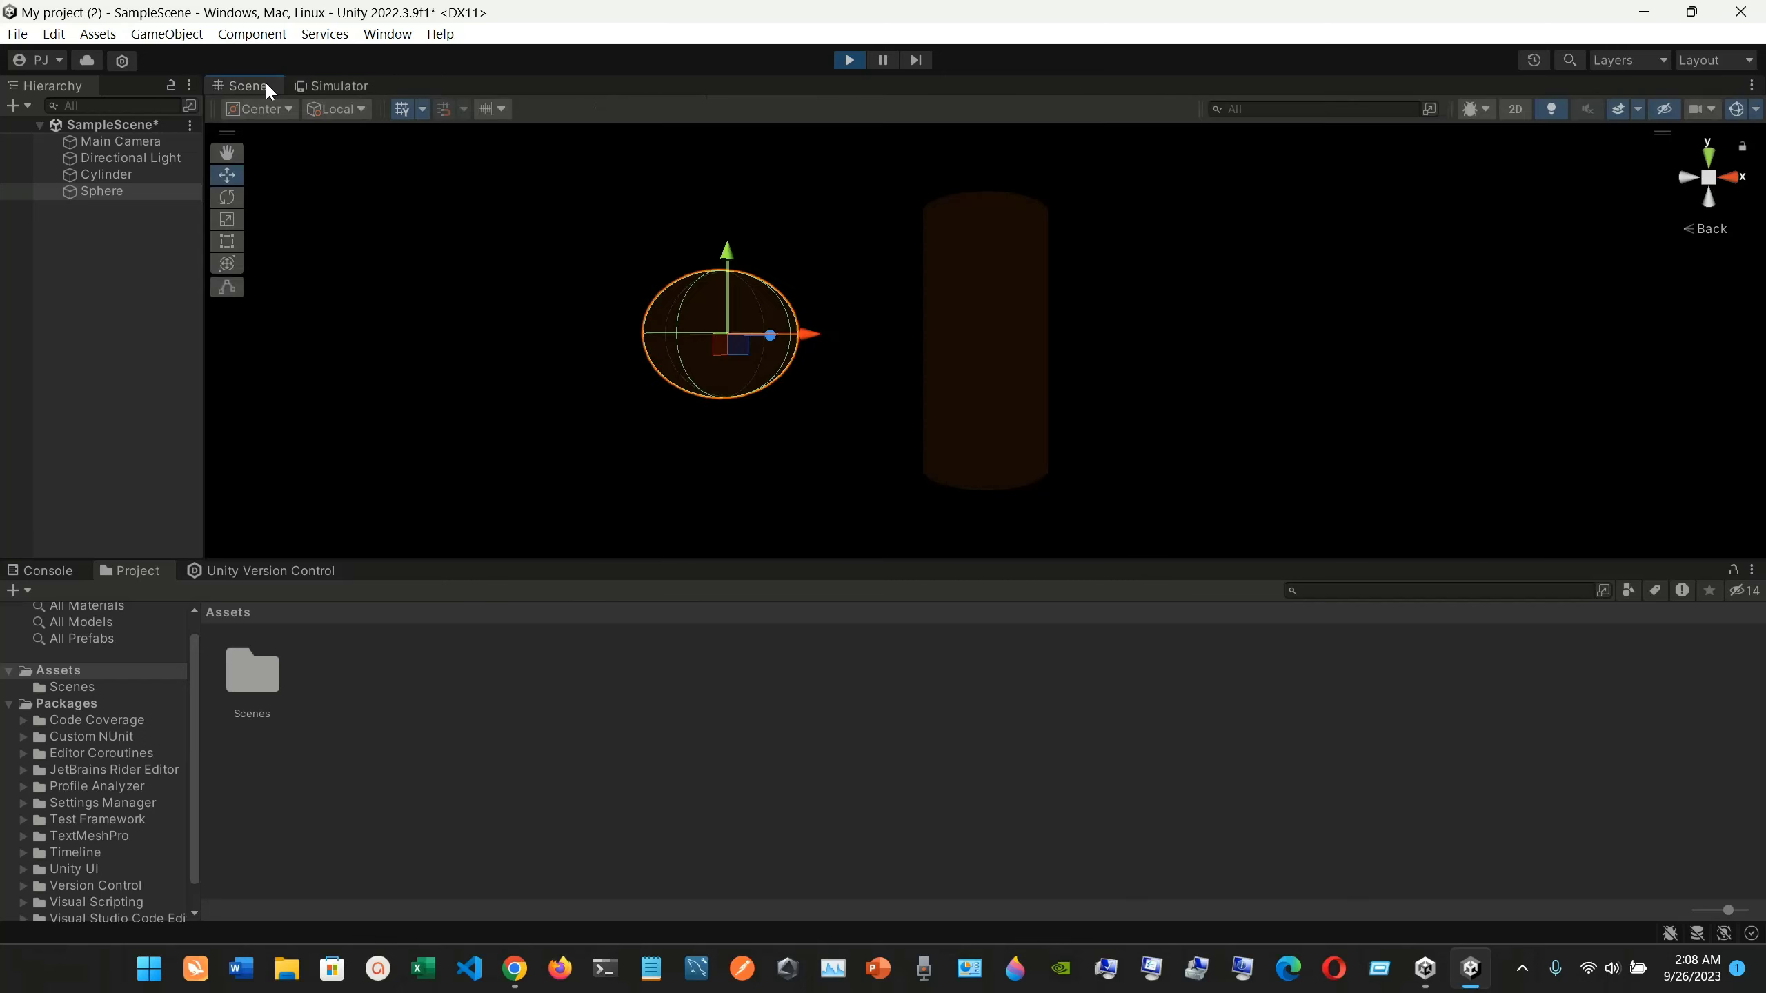
pyautogui.click(1688, 178)
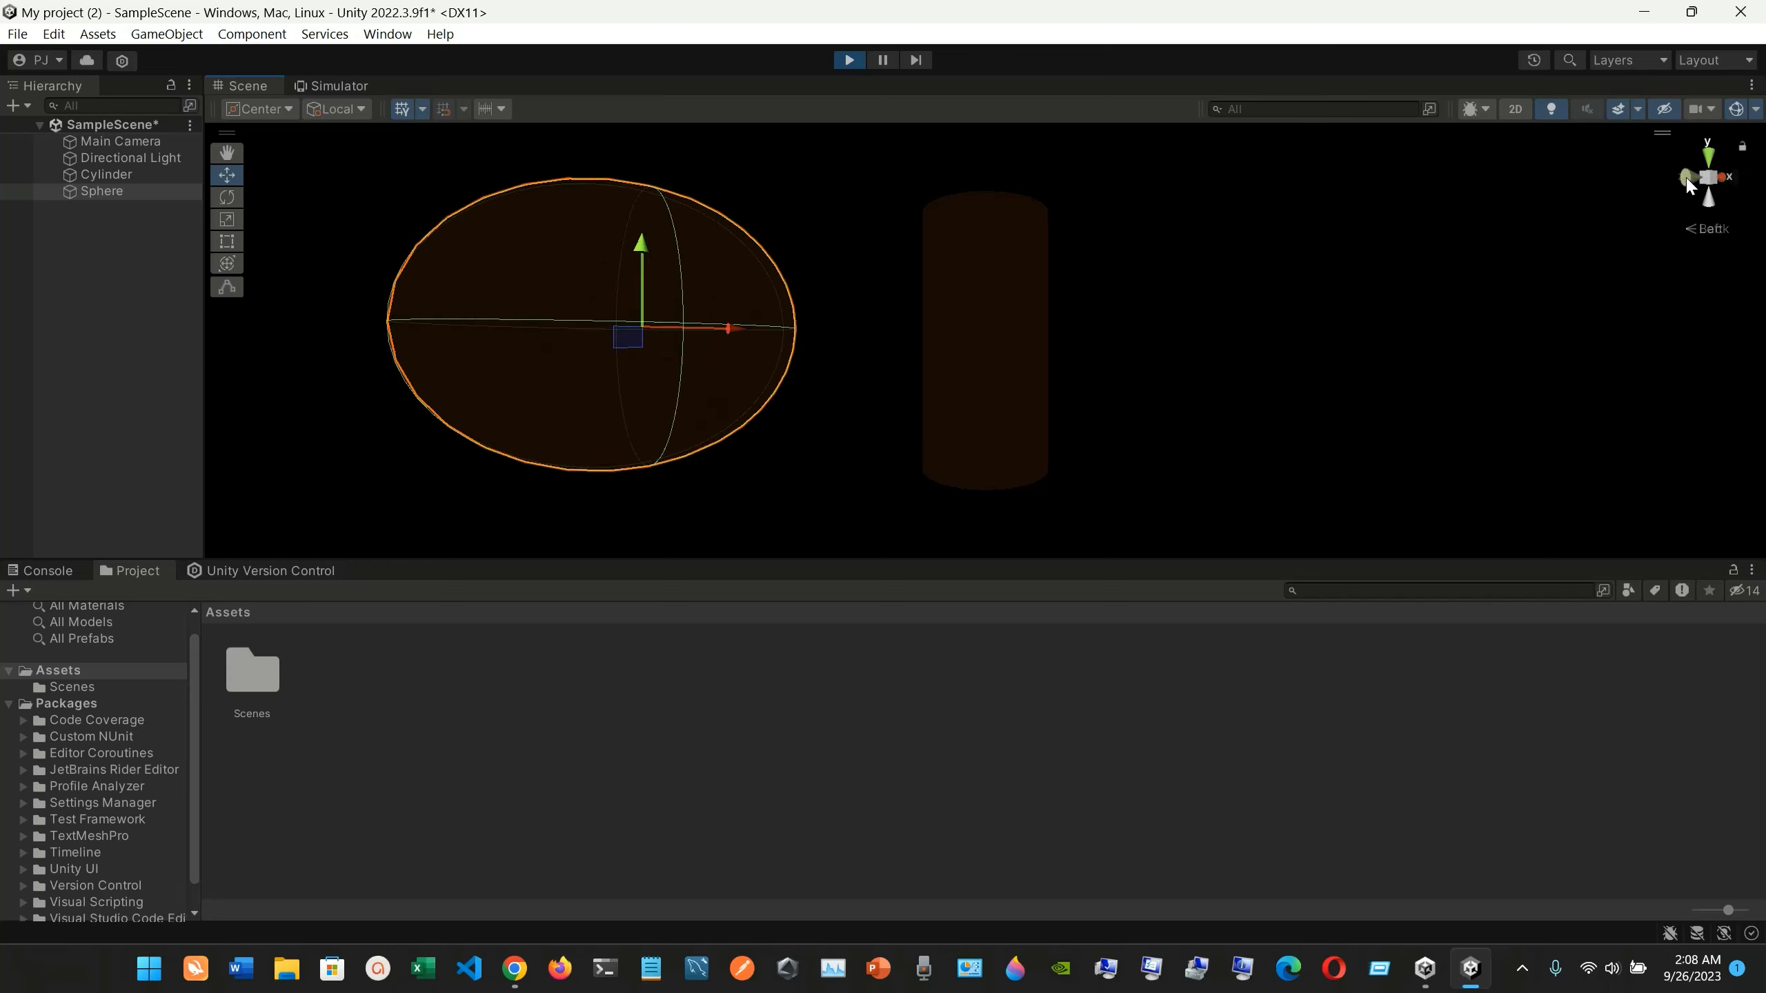
pyautogui.click(1687, 178)
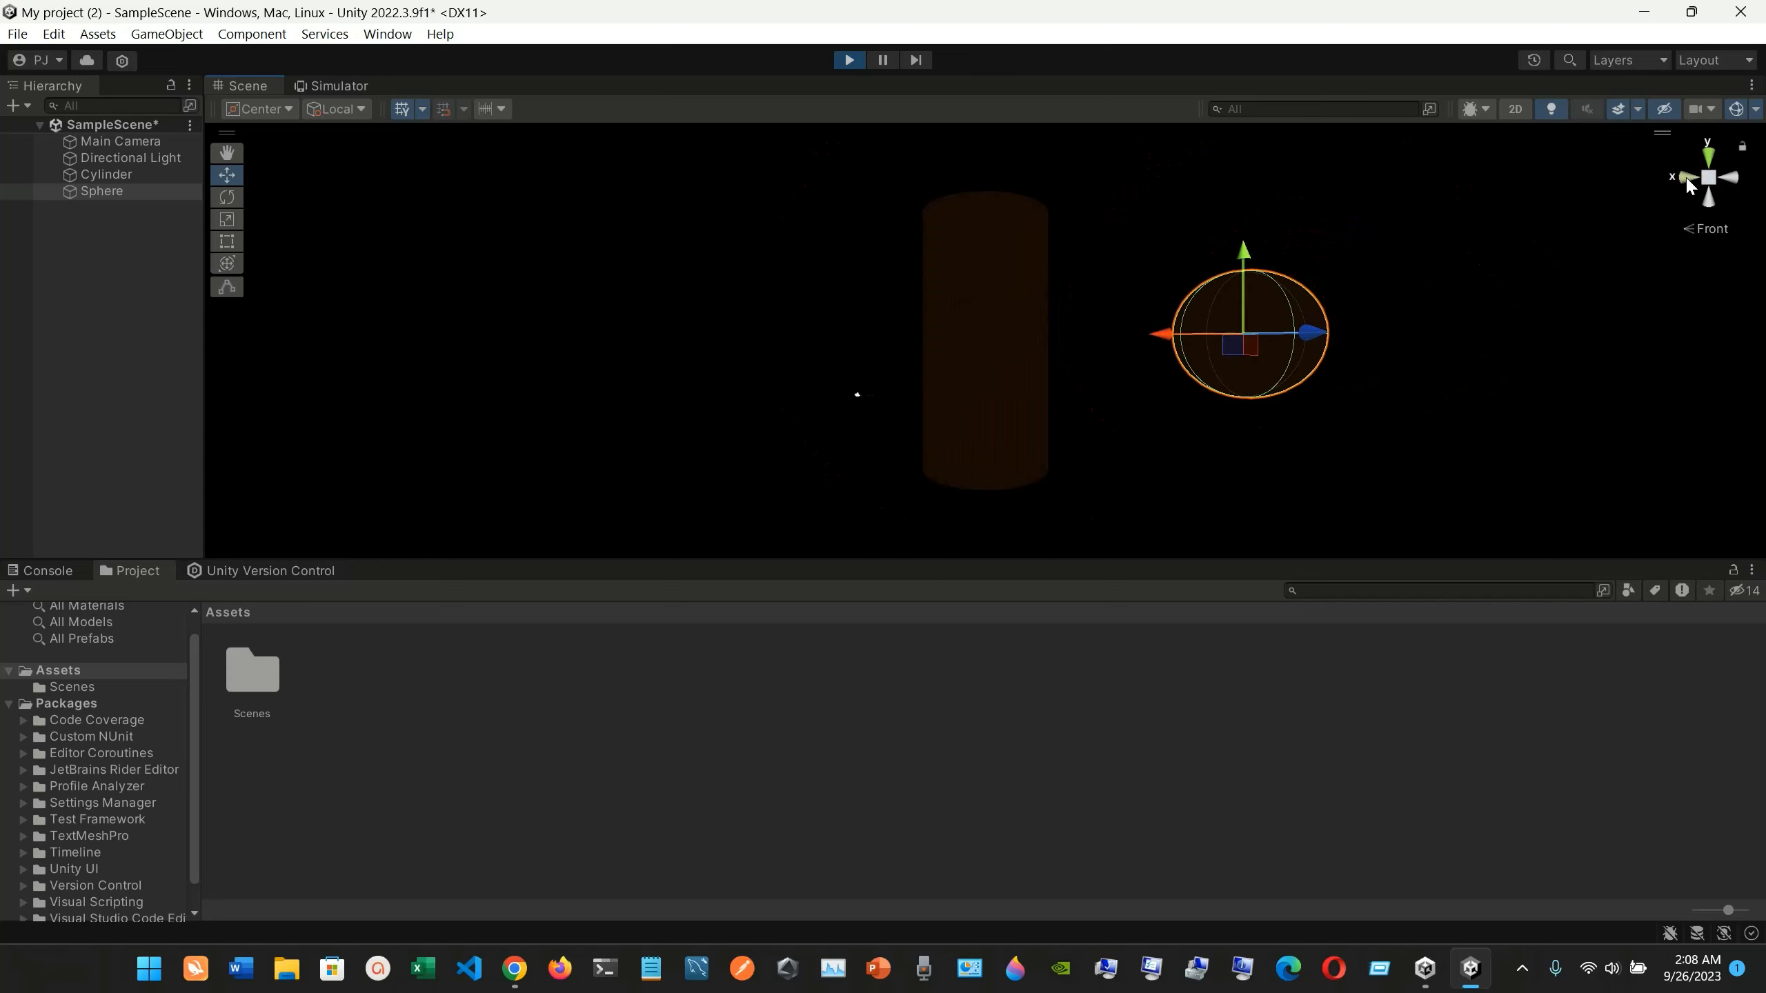
pyautogui.click(1687, 181)
pyautogui.click(1688, 181)
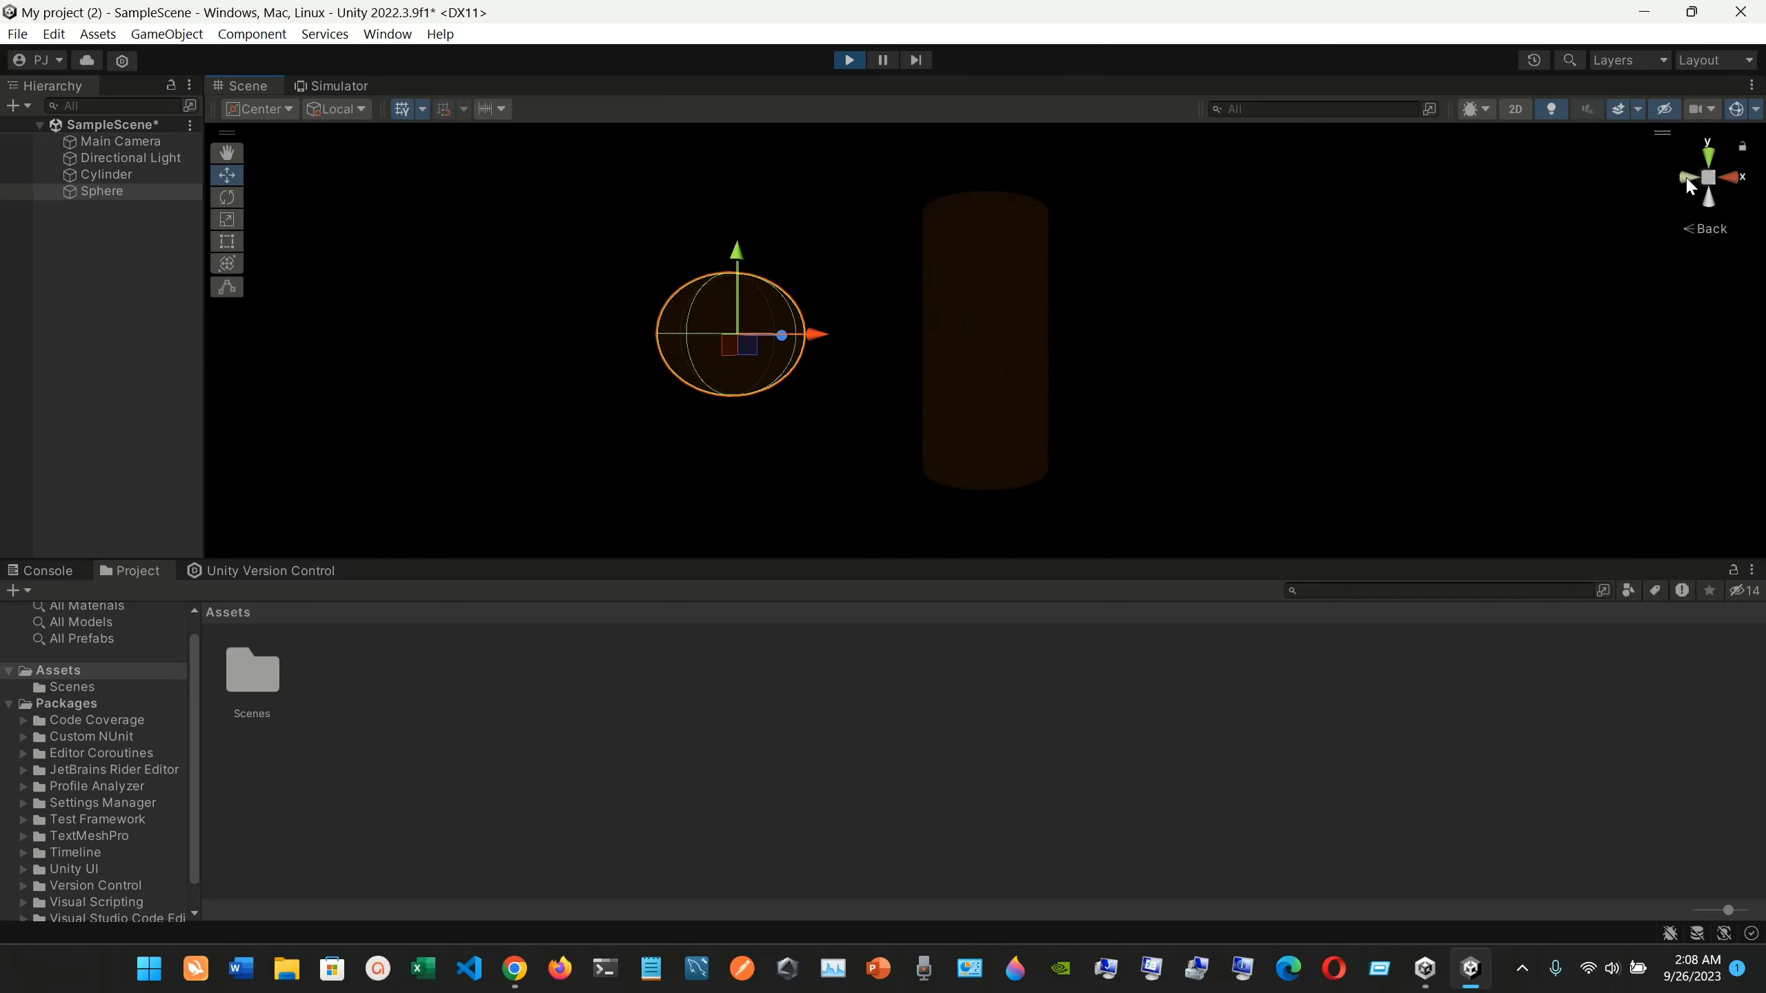
pyautogui.click(1689, 182)
pyautogui.click(1689, 182)
pyautogui.click(1689, 182)
pyautogui.click(1689, 182)
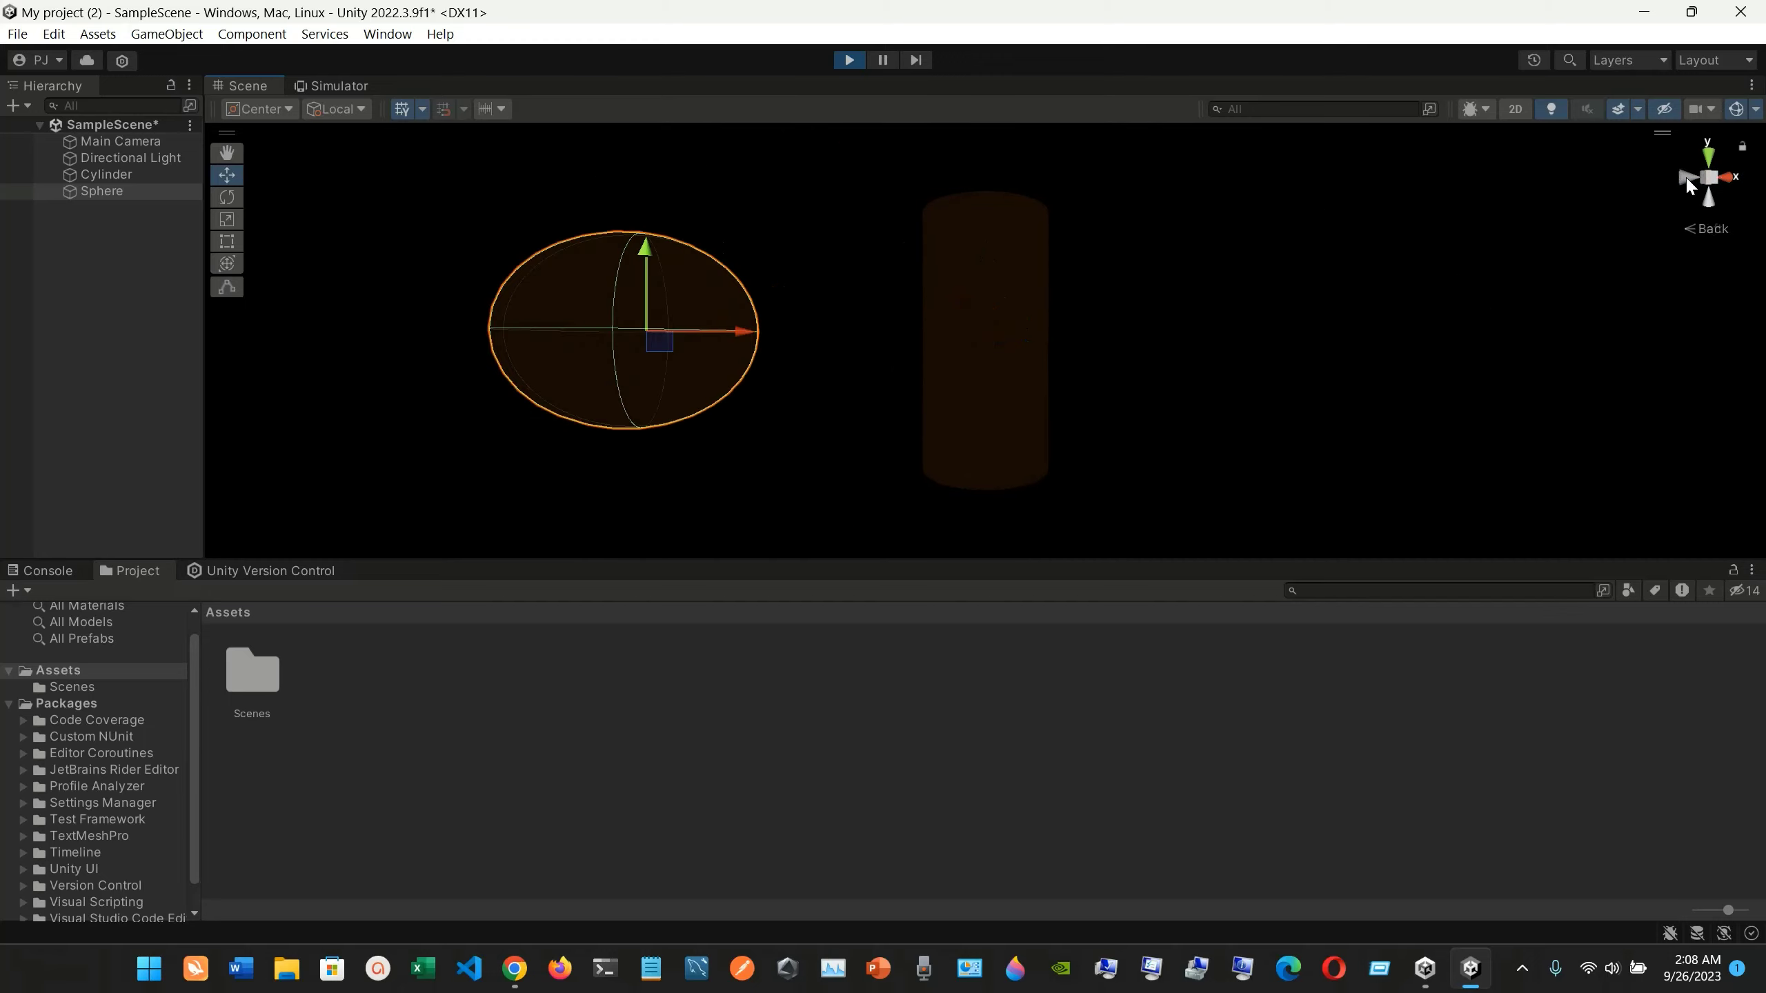
pyautogui.click(1689, 182)
pyautogui.click(1689, 182)
pyautogui.click(1689, 182)
pyautogui.click(1689, 182)
pyautogui.click(1689, 182)
pyautogui.click(1689, 182)
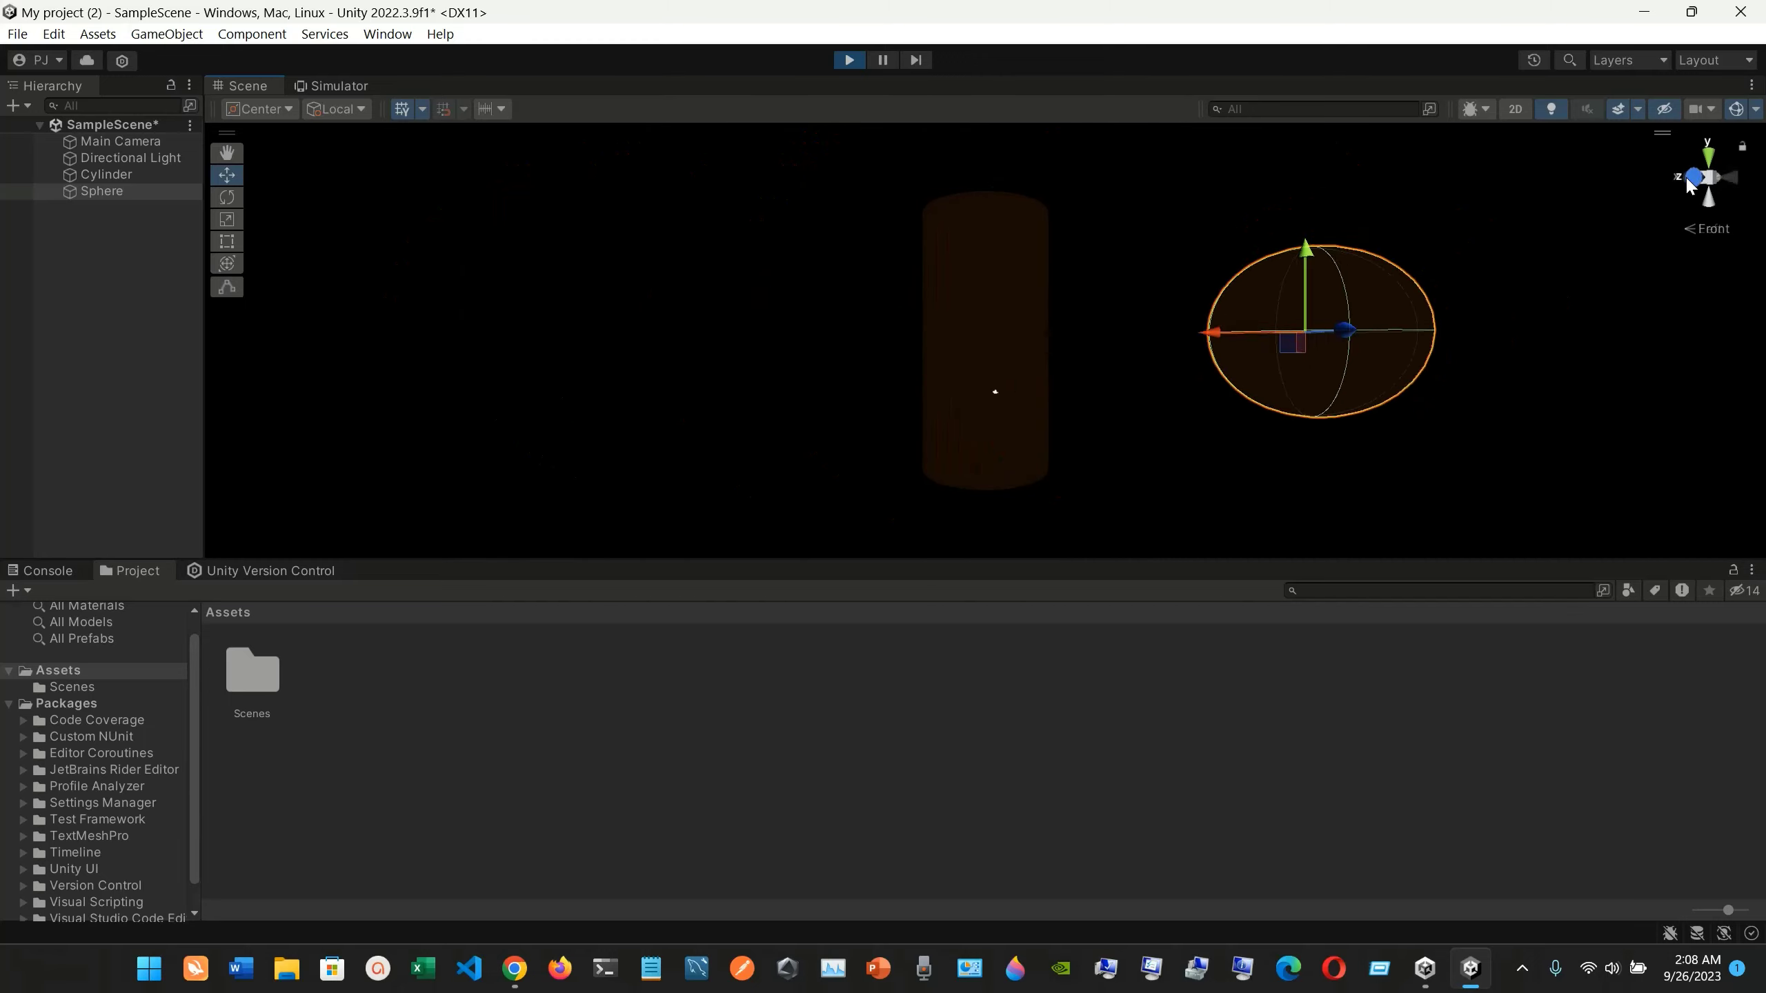
pyautogui.click(1689, 182)
pyautogui.click(1689, 182)
pyautogui.click(1689, 182)
pyautogui.click(1689, 182)
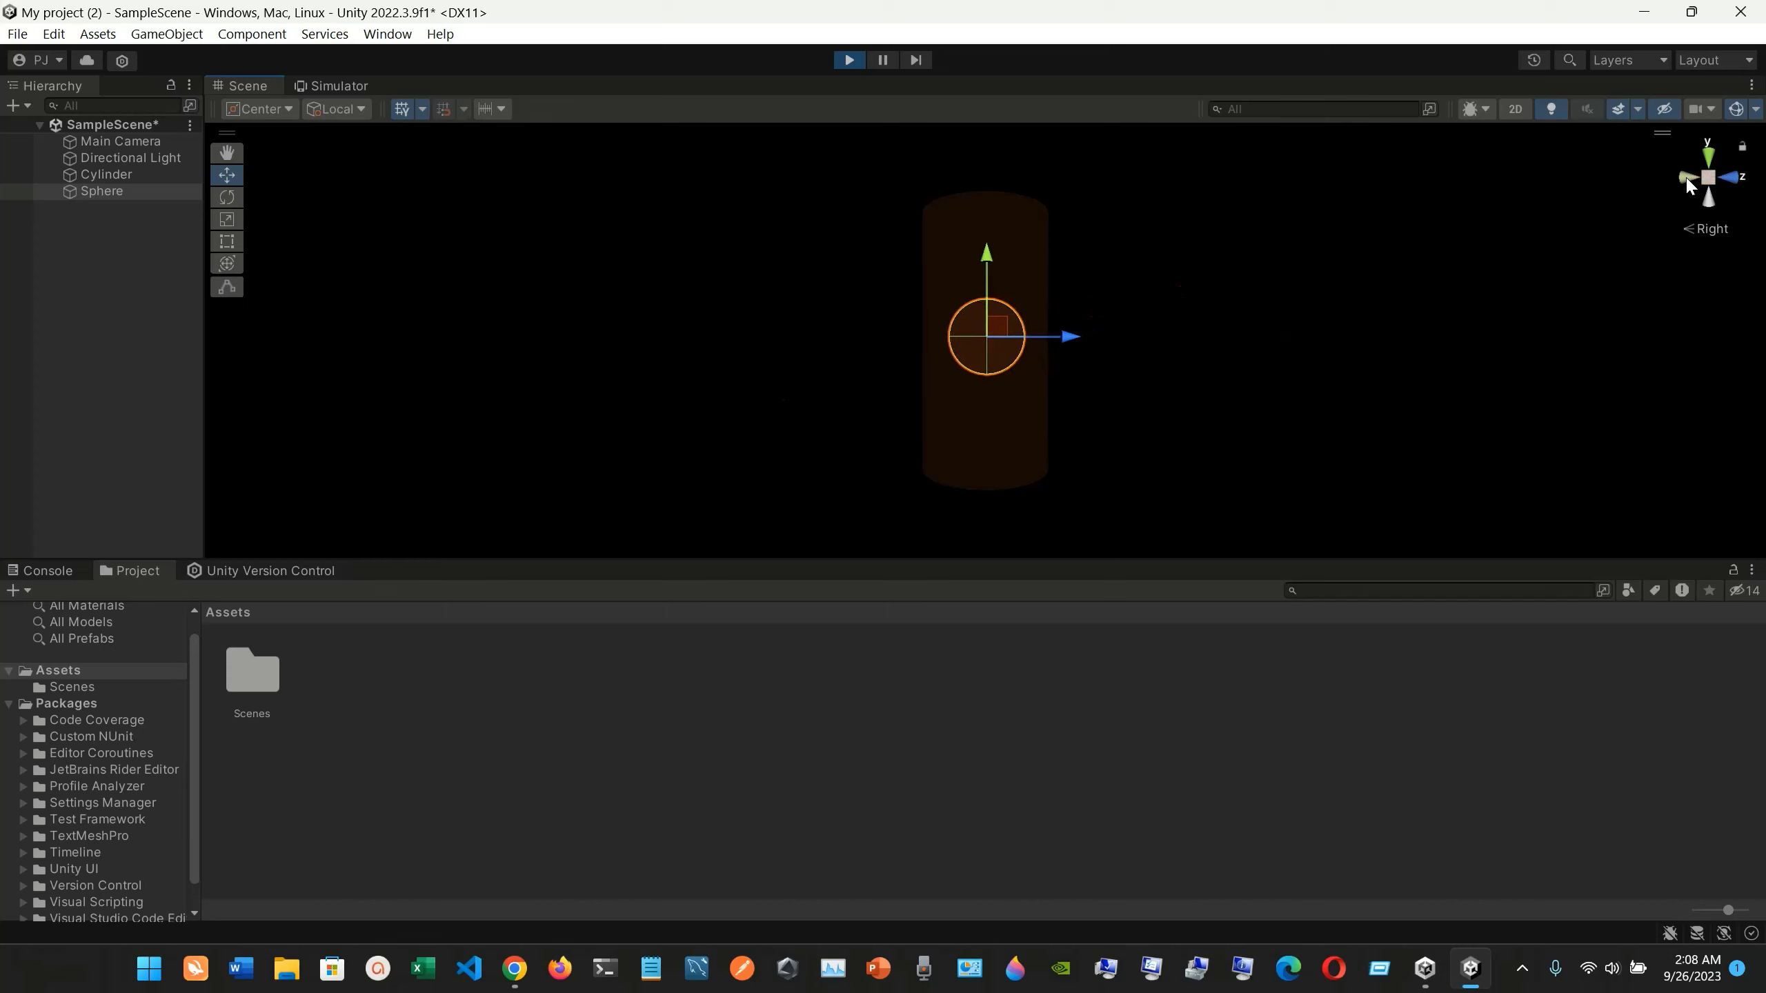
pyautogui.click(1689, 182)
pyautogui.click(1690, 183)
pyautogui.click(1689, 183)
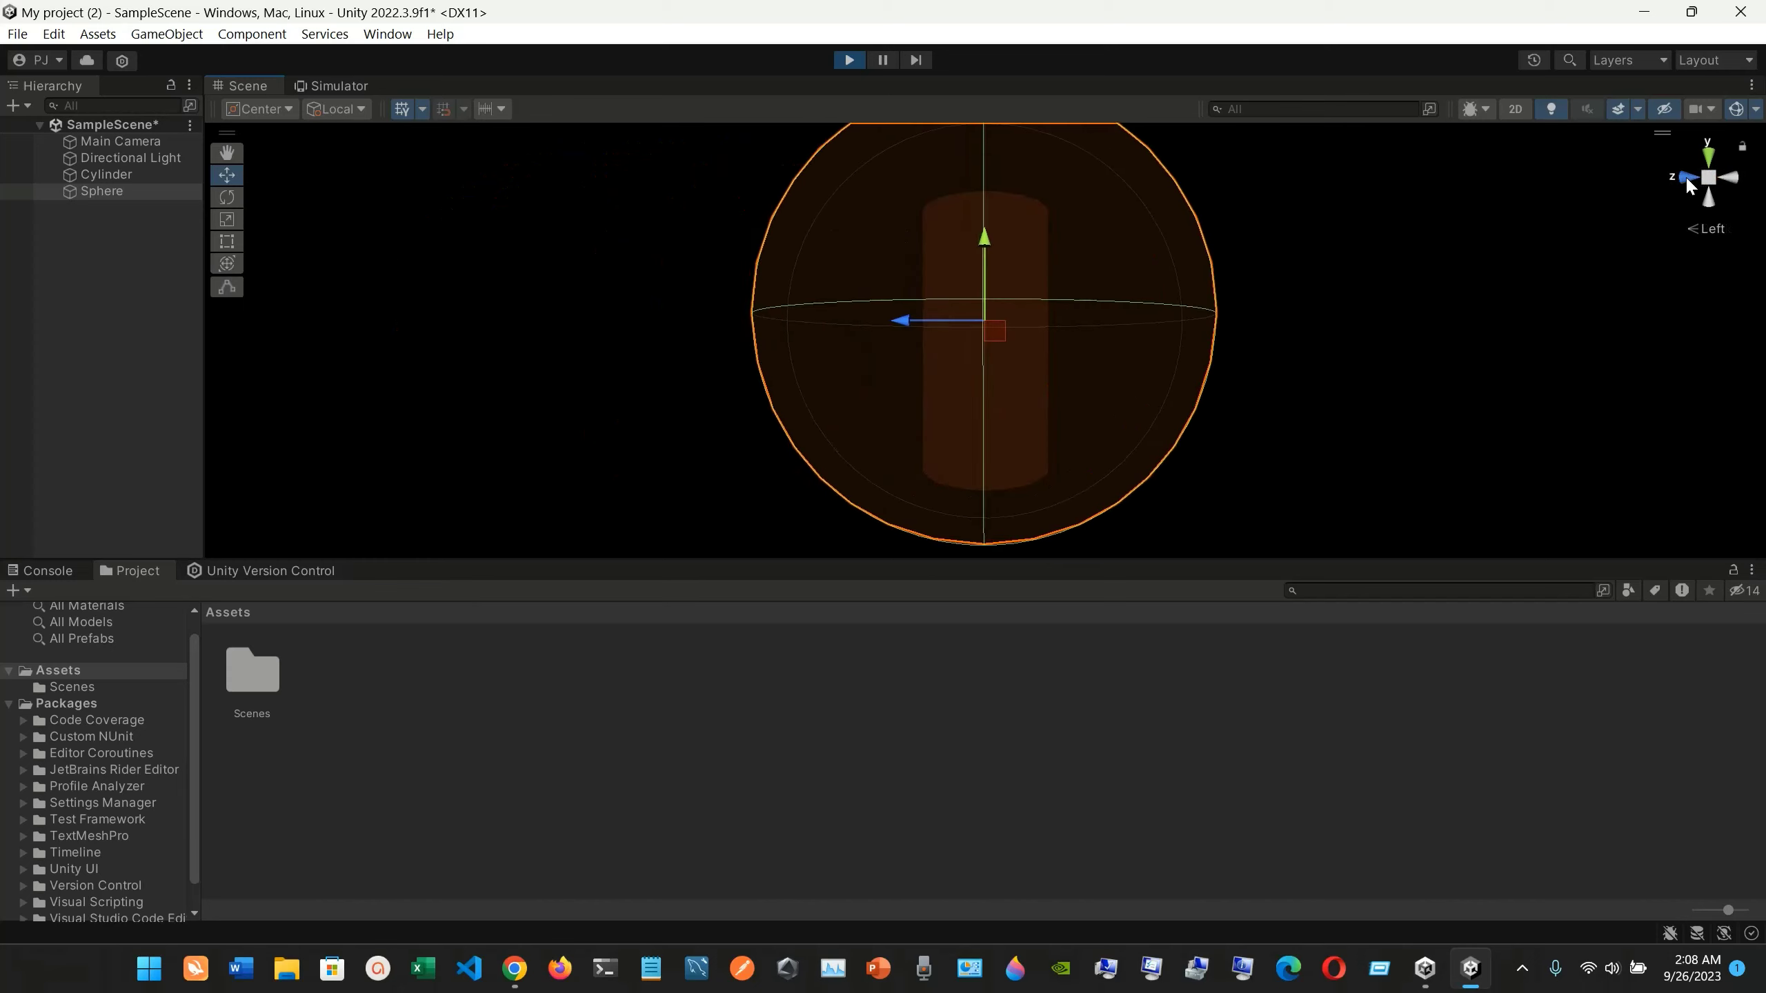
pyautogui.click(1689, 182)
pyautogui.click(1690, 182)
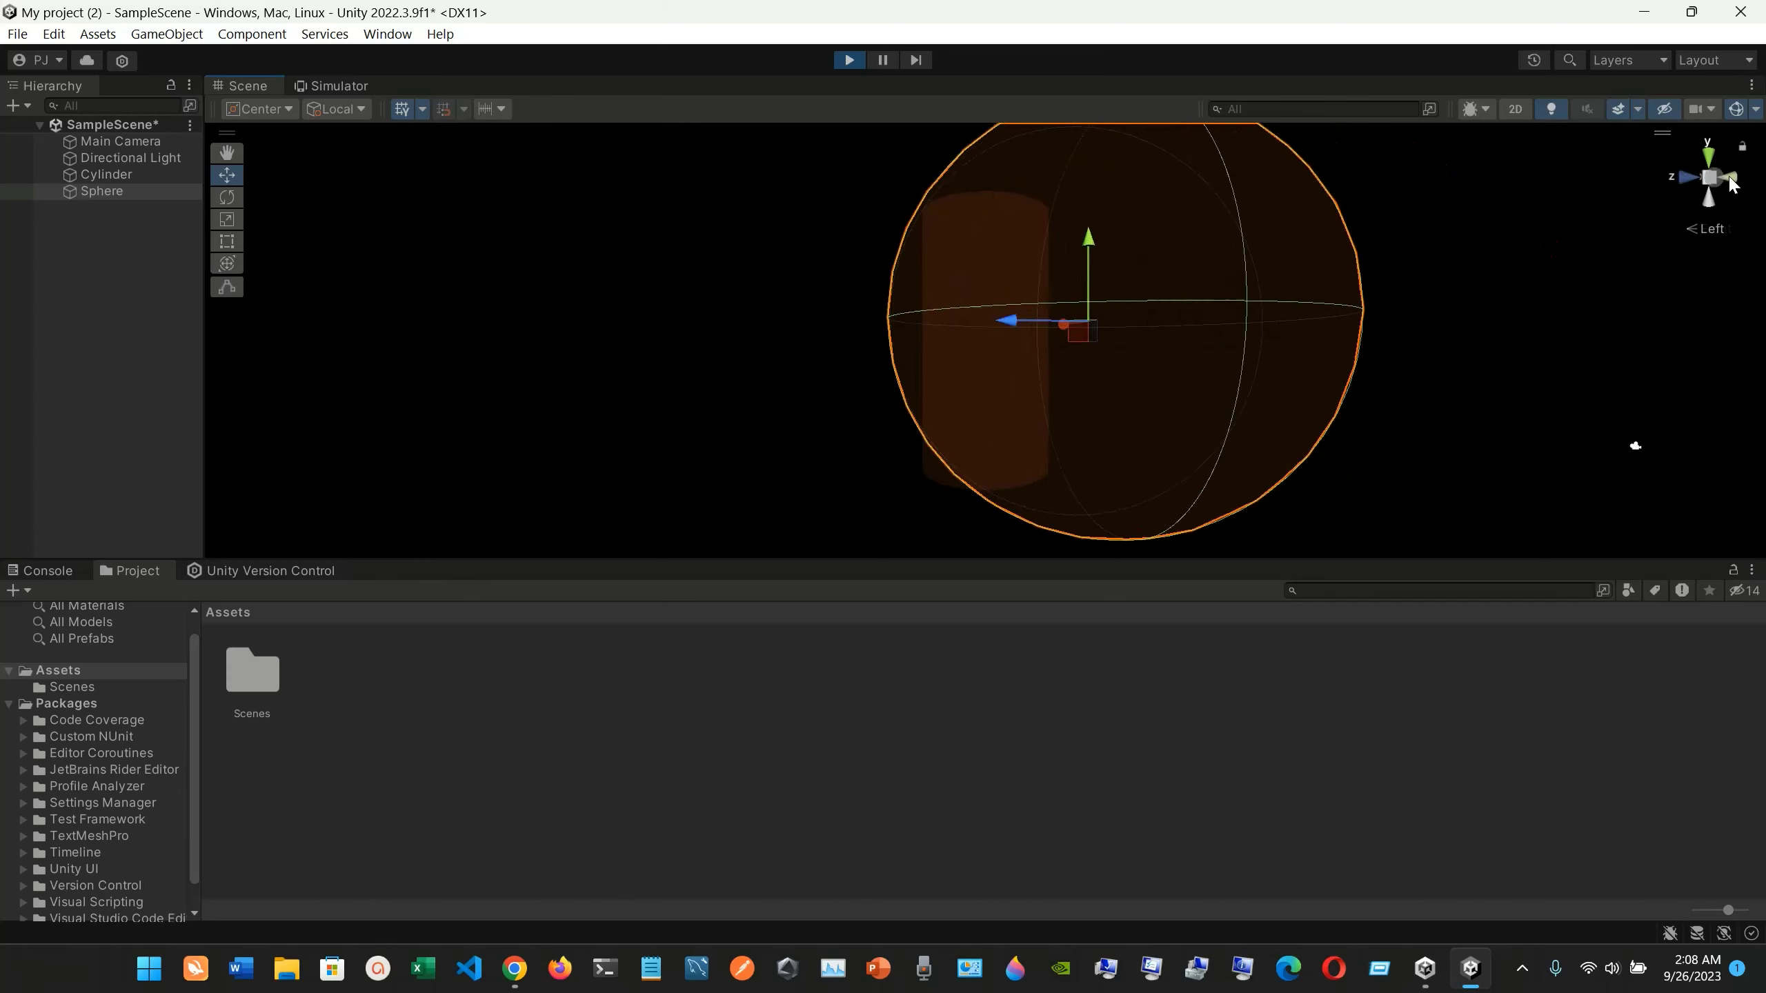
# Return to the Simulator view, fit the Samsung Galaxy S10e to the screen and enlarge it to a scale of 58
pyautogui.click(339, 89)
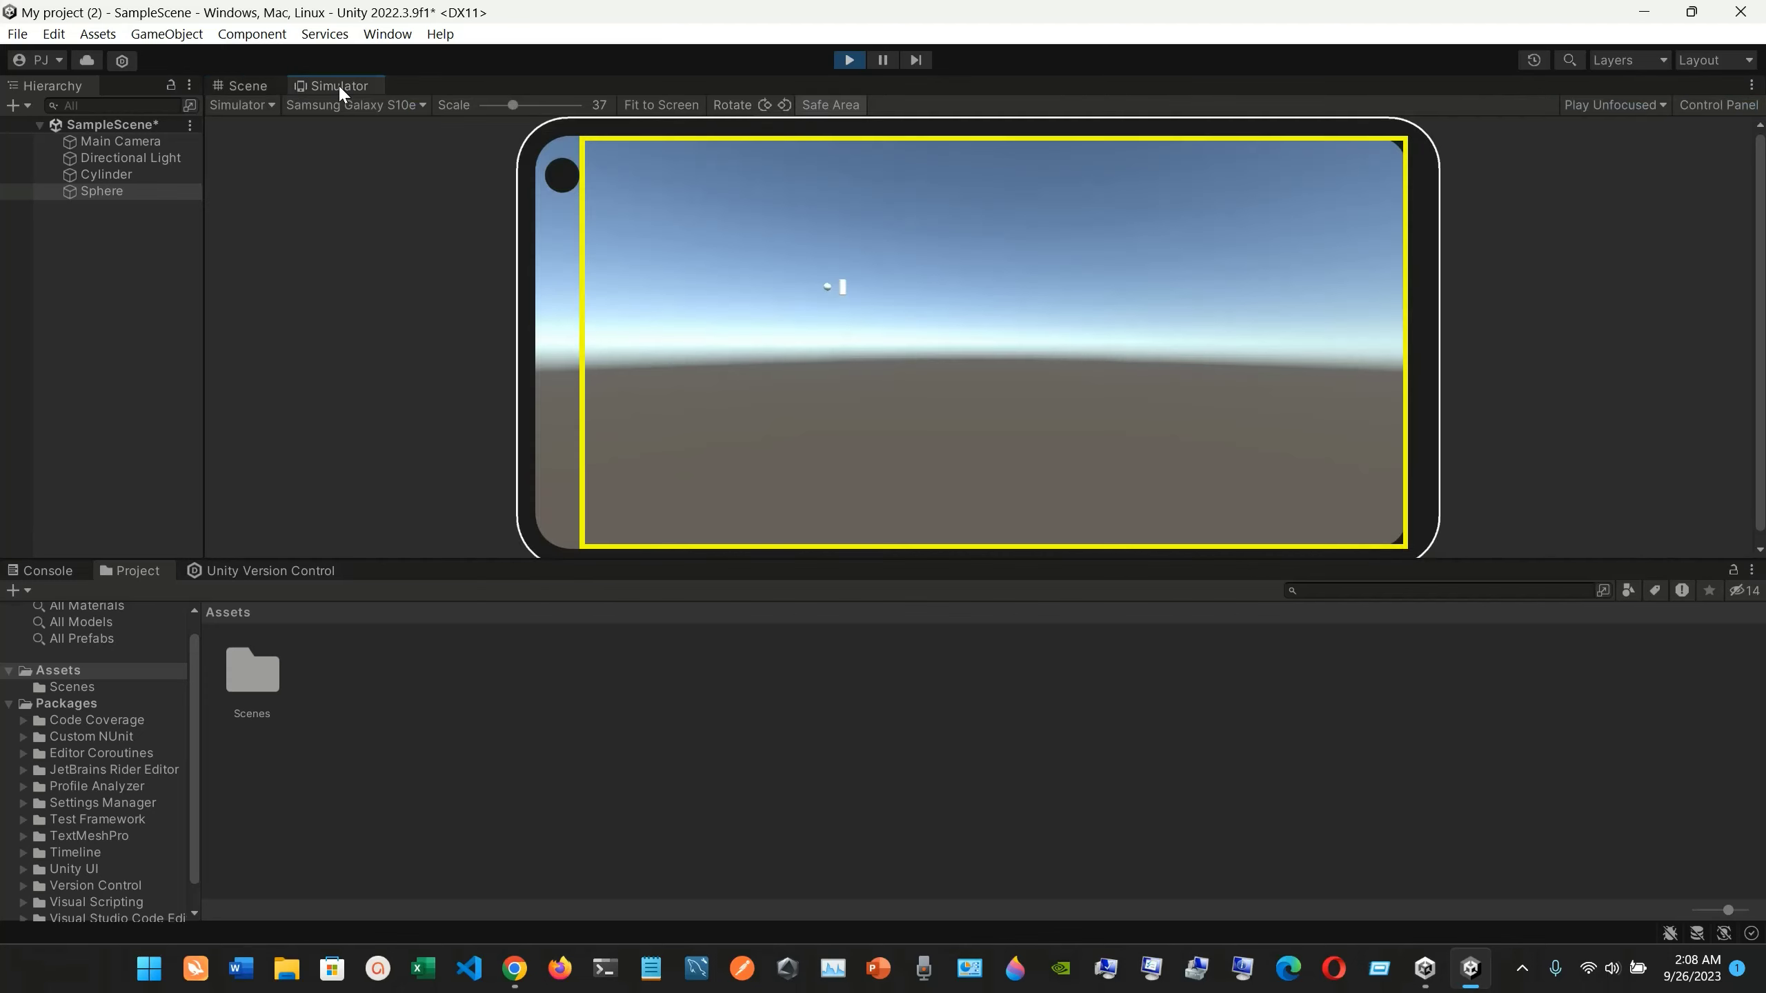
pyautogui.click(671, 108)
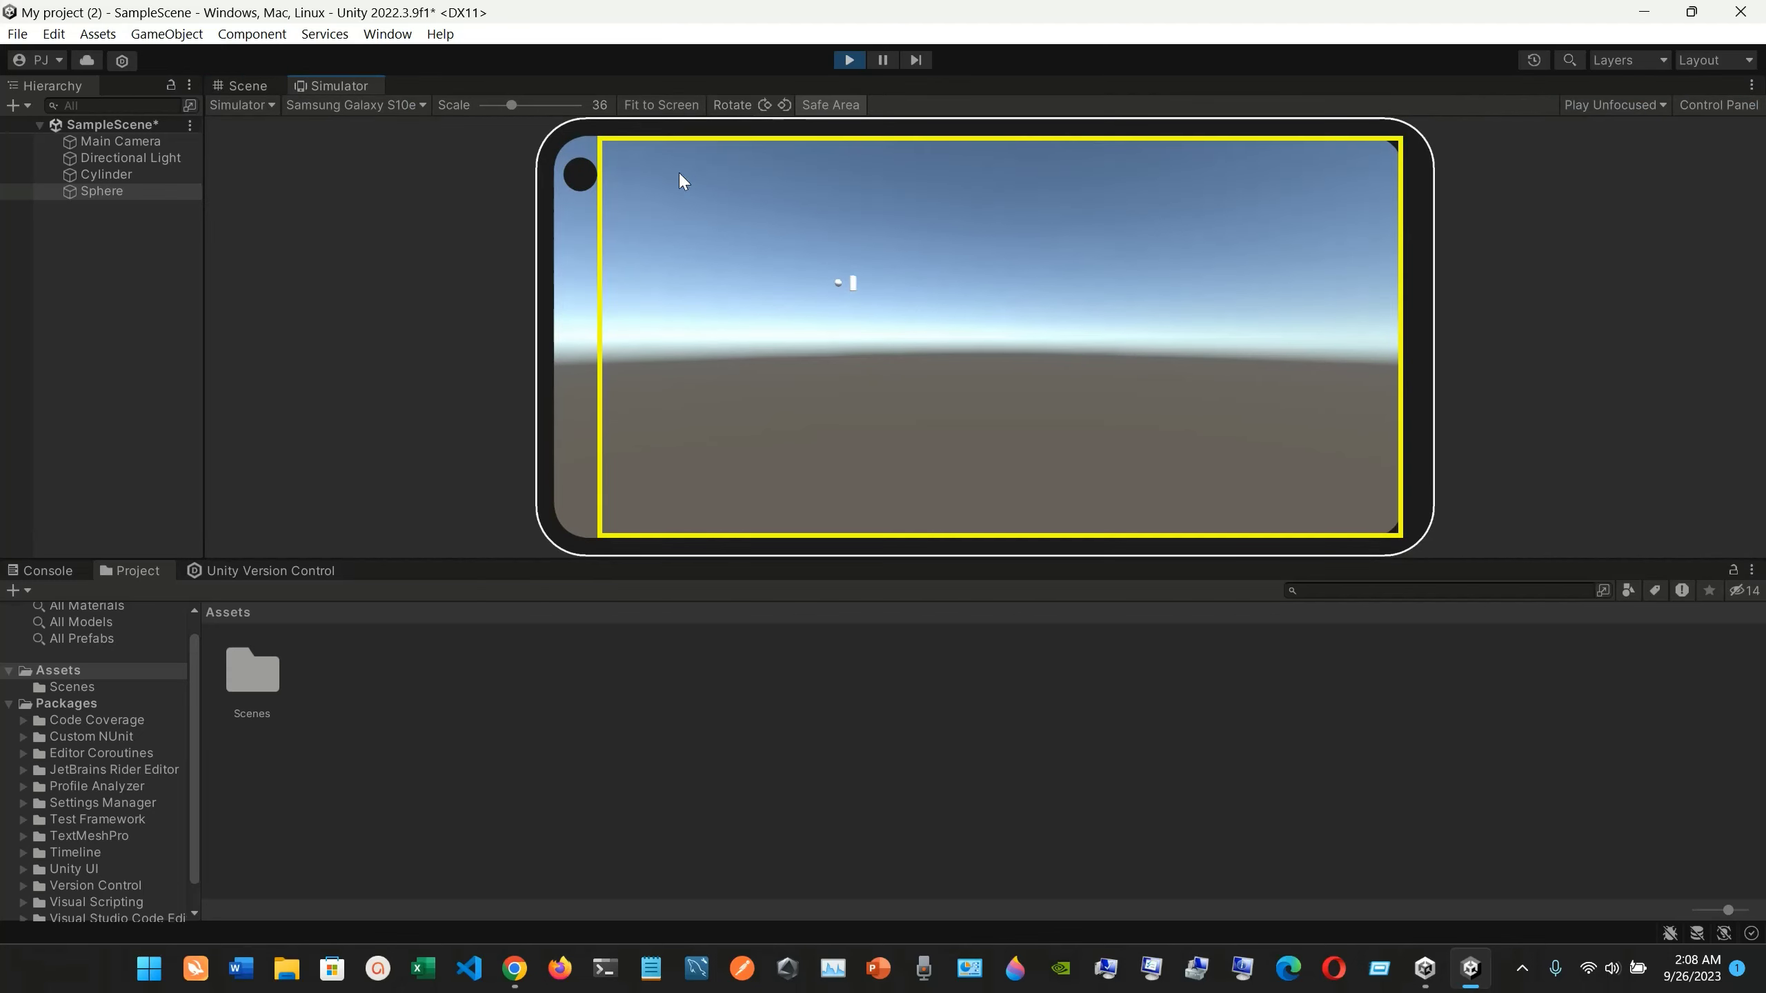
pyautogui.moveTo(512, 105); pyautogui.dragTo(534, 105)
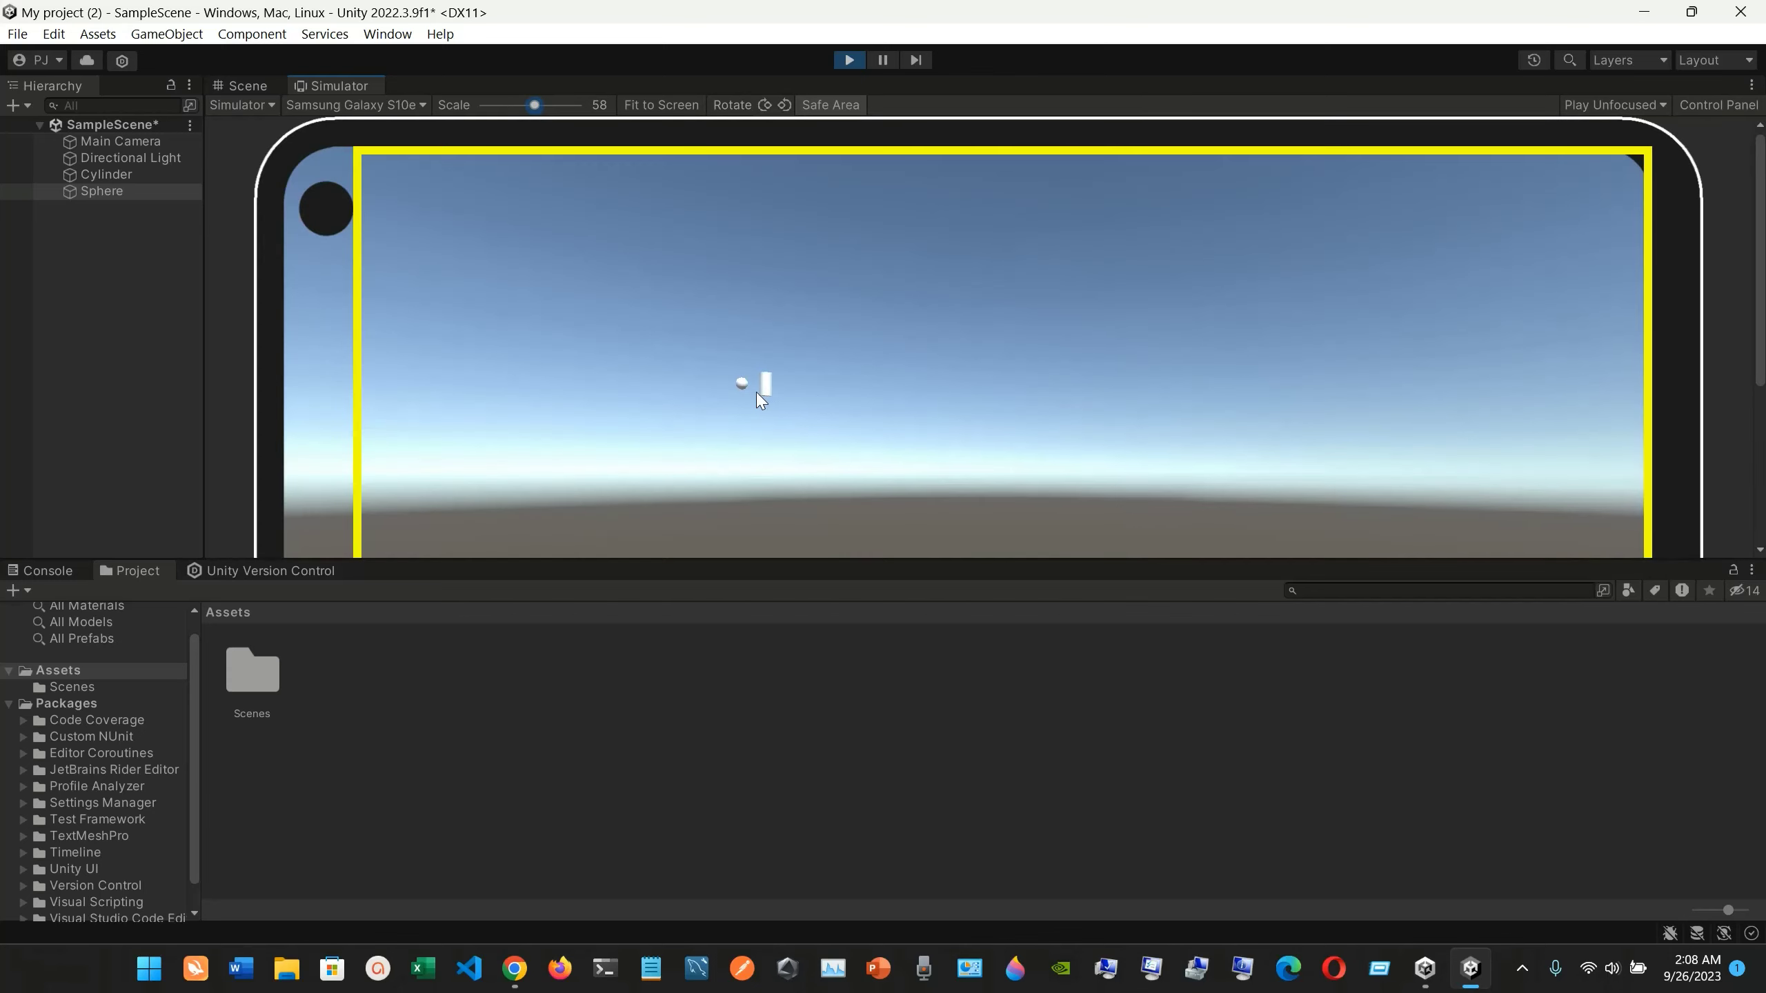
pyautogui.click(356, 102)
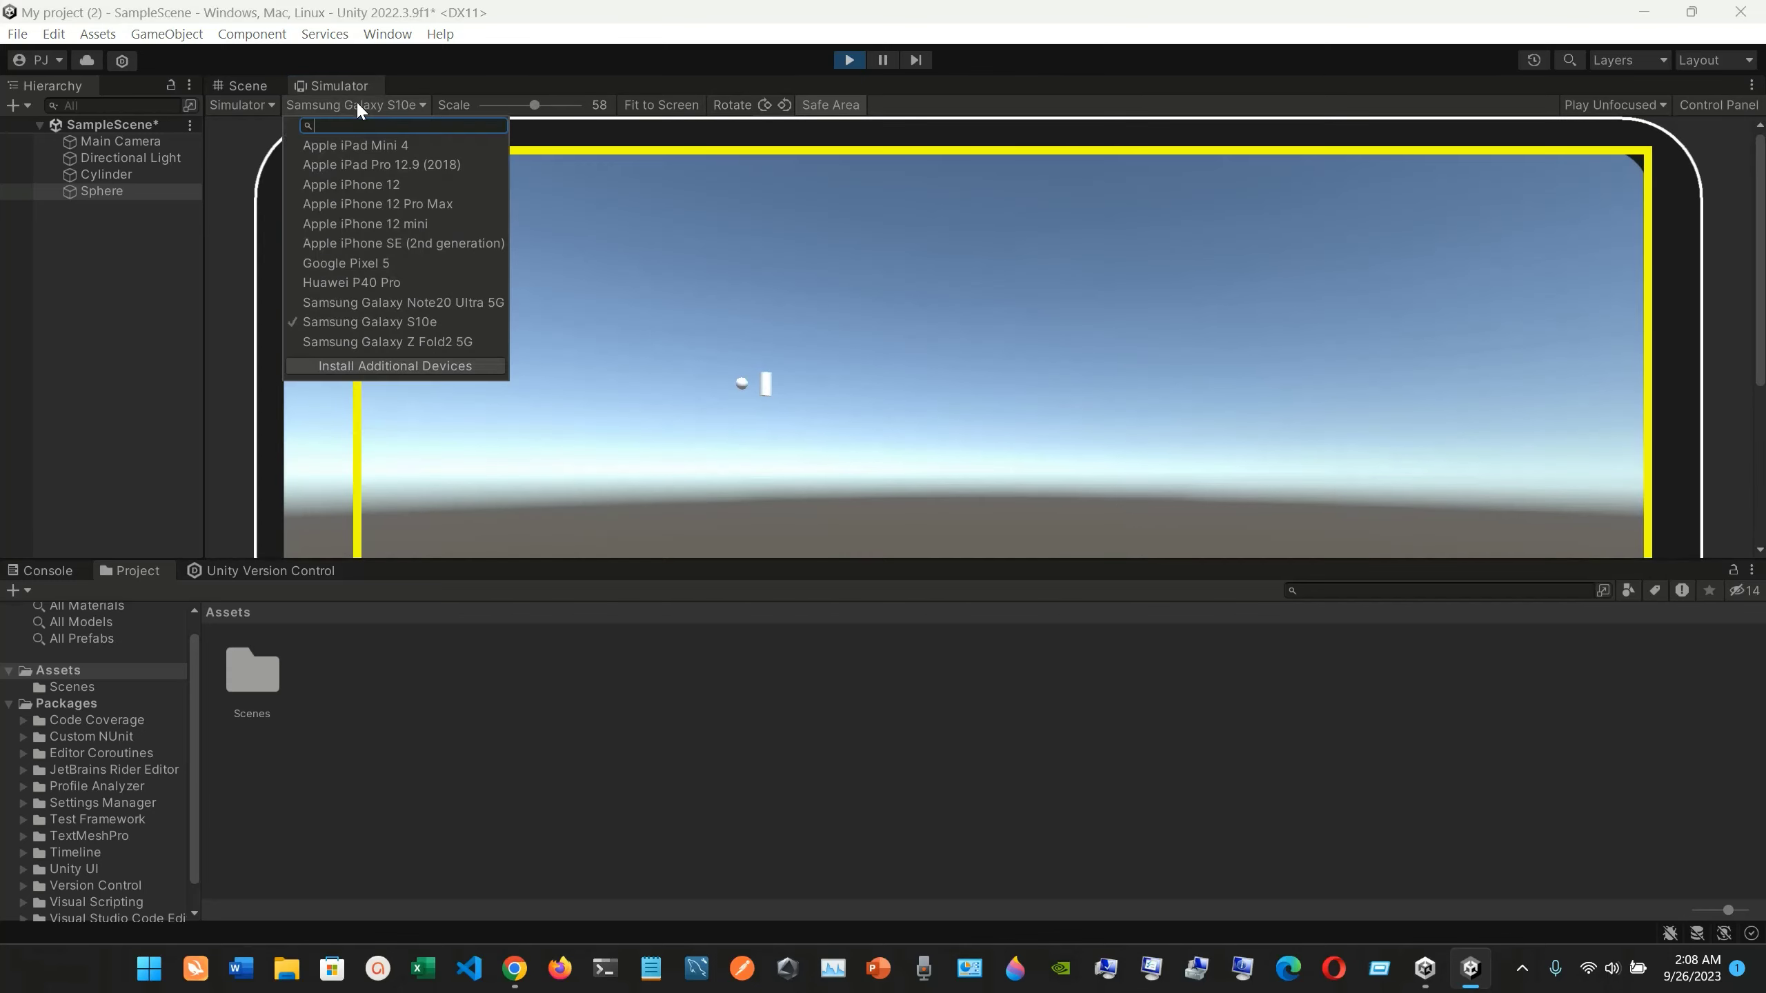
pyautogui.click(267, 104)
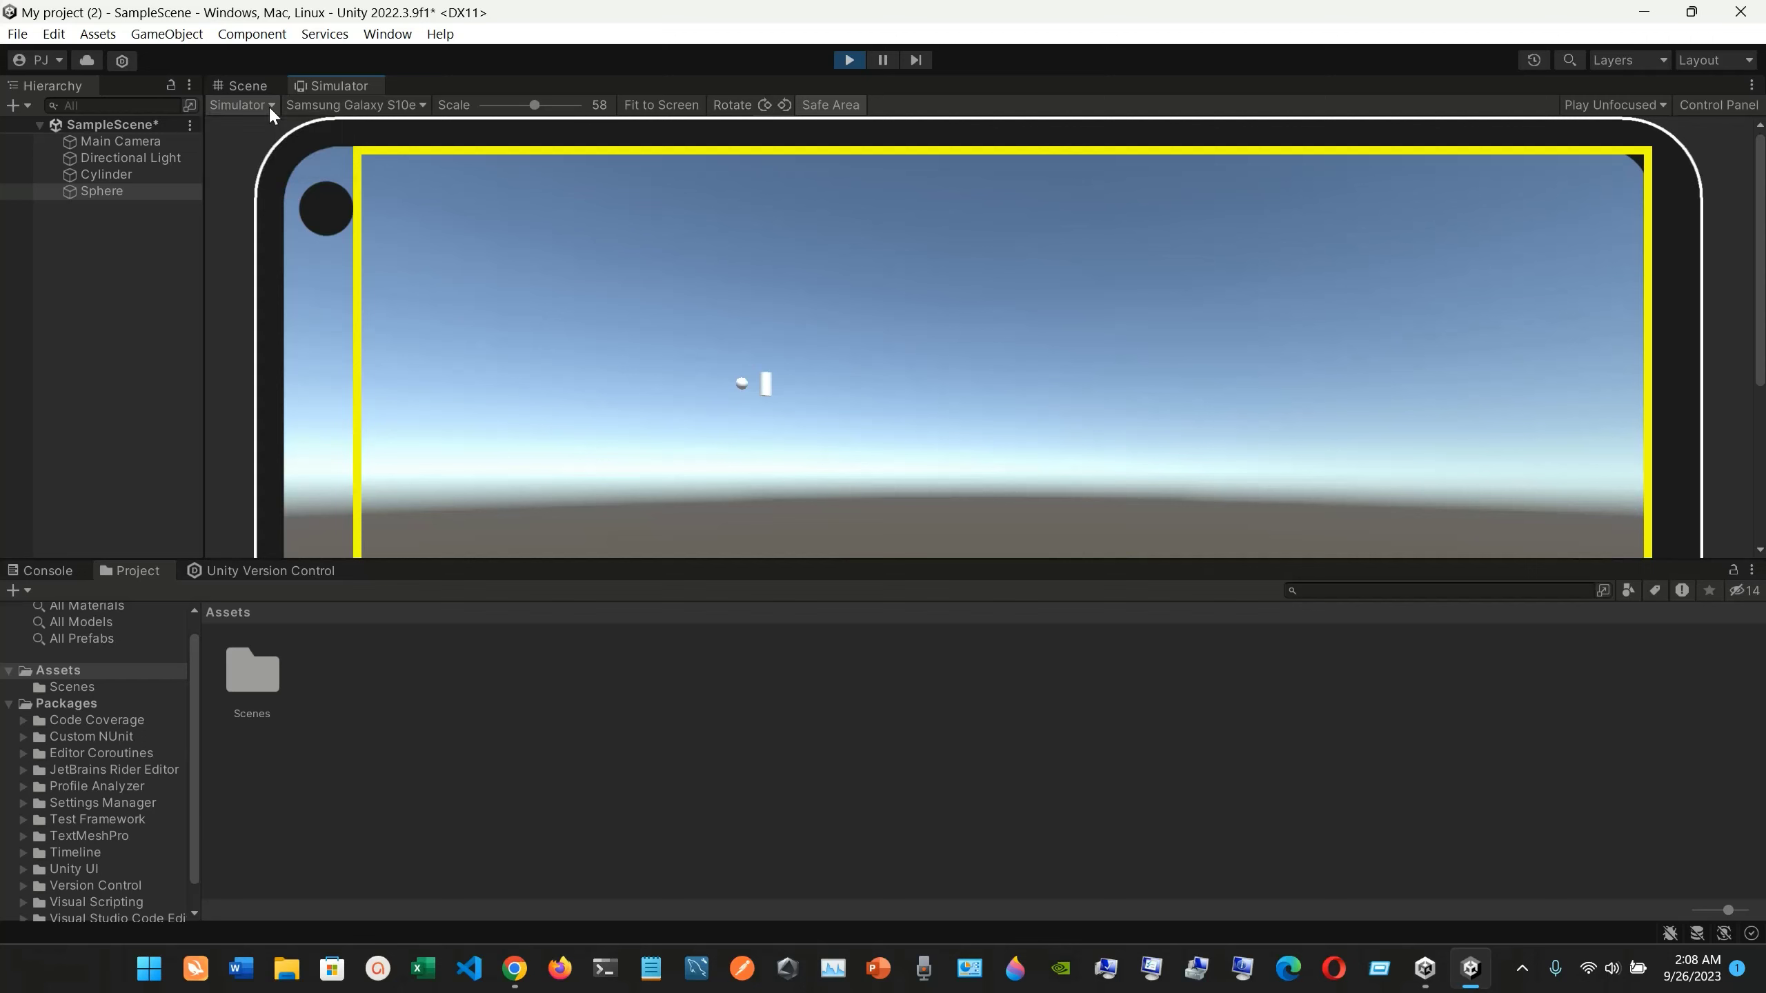
# Inspect the cylinder and sphere in the Scene view from the back, top, left and front, finishing zoomed out with nothing selected
pyautogui.click(254, 79)
pyautogui.click(248, 85)
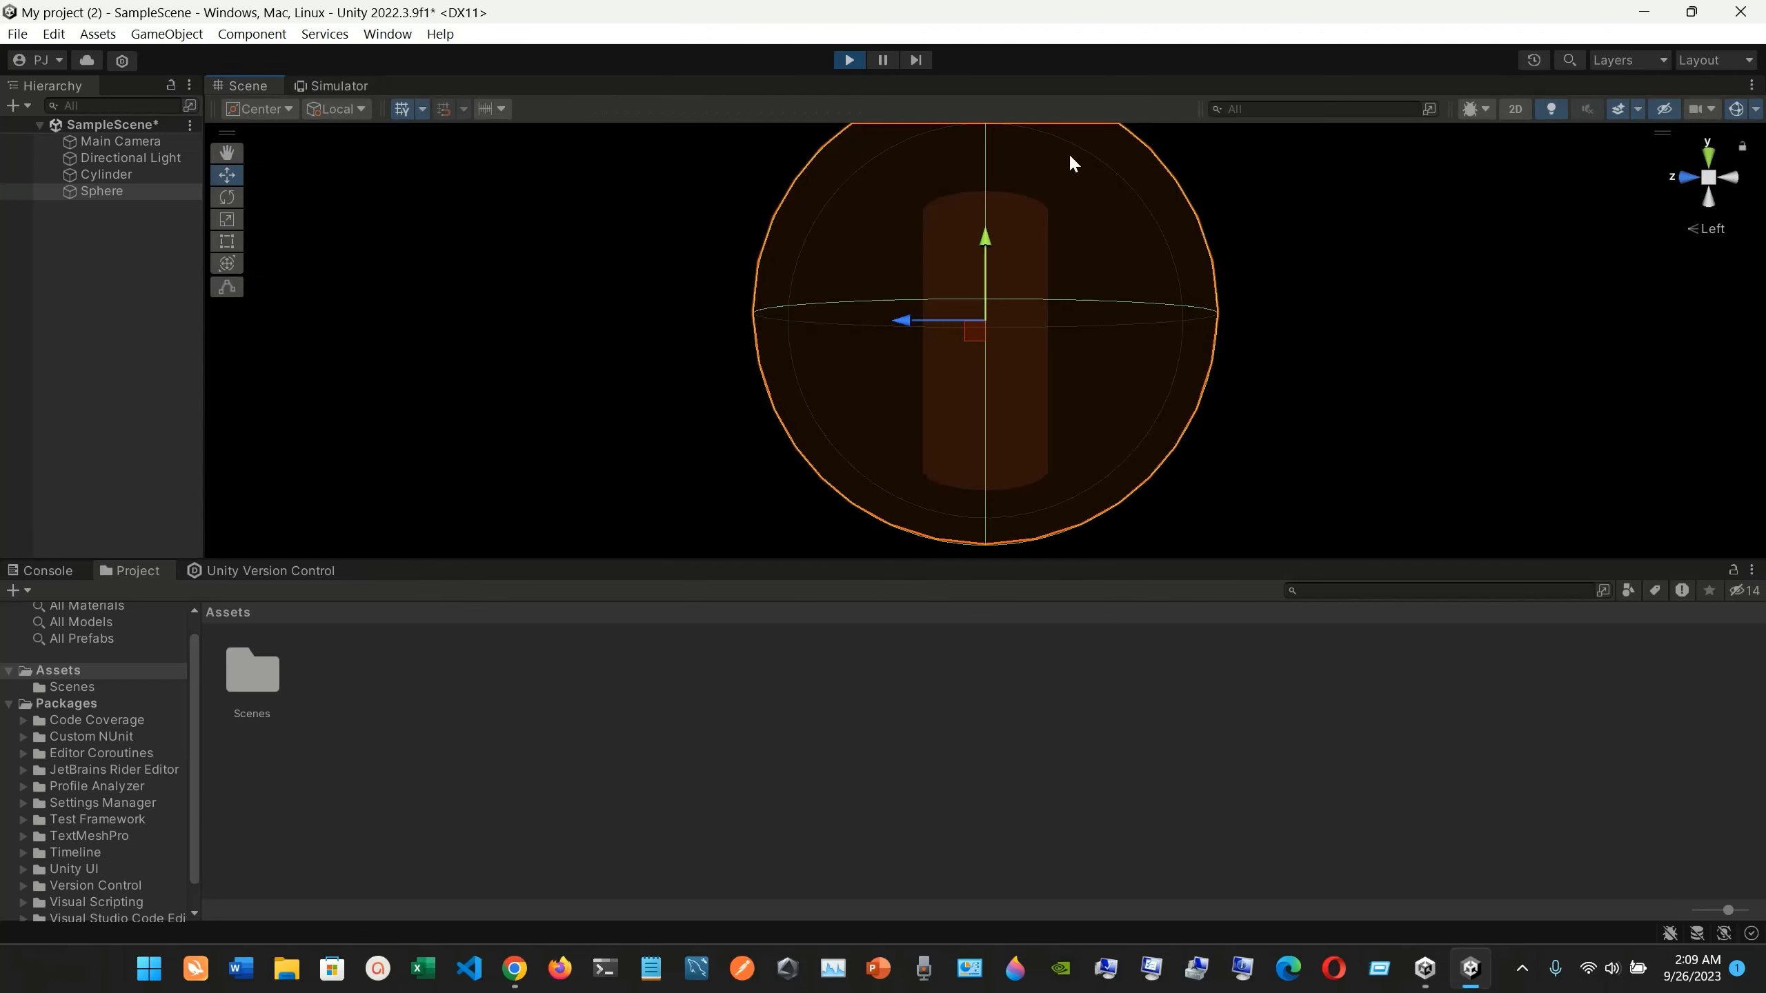
pyautogui.click(1729, 183)
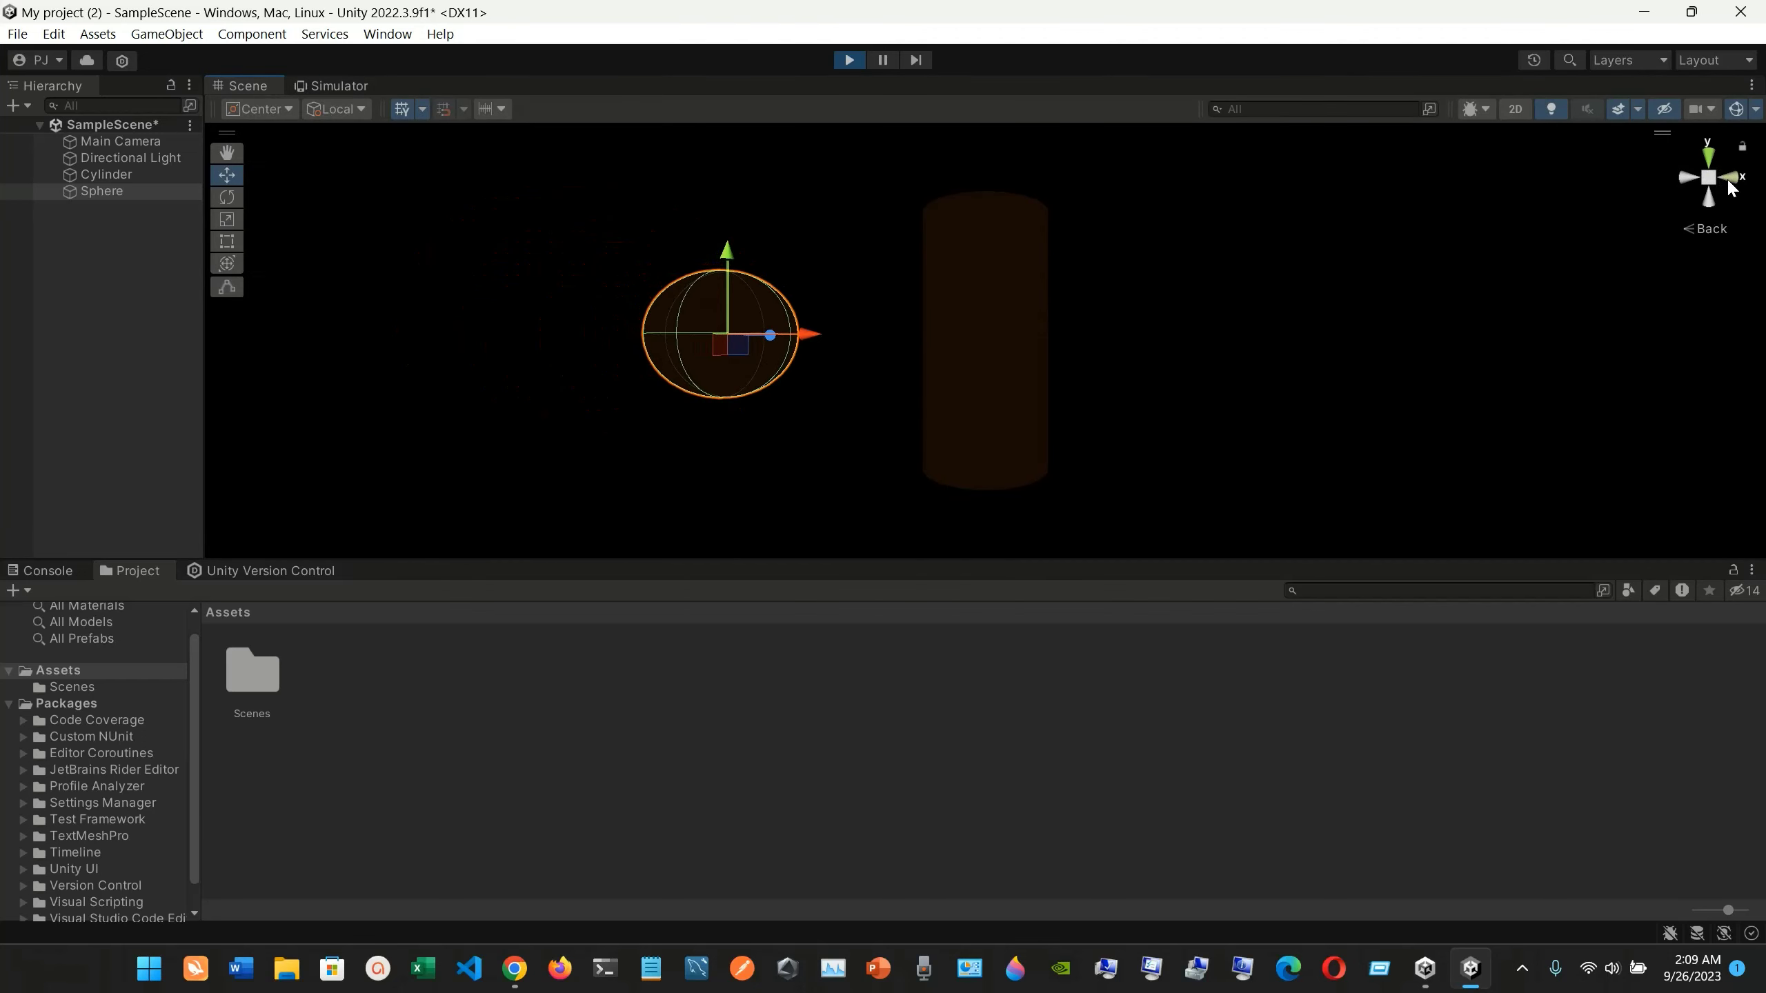
pyautogui.click(1709, 160)
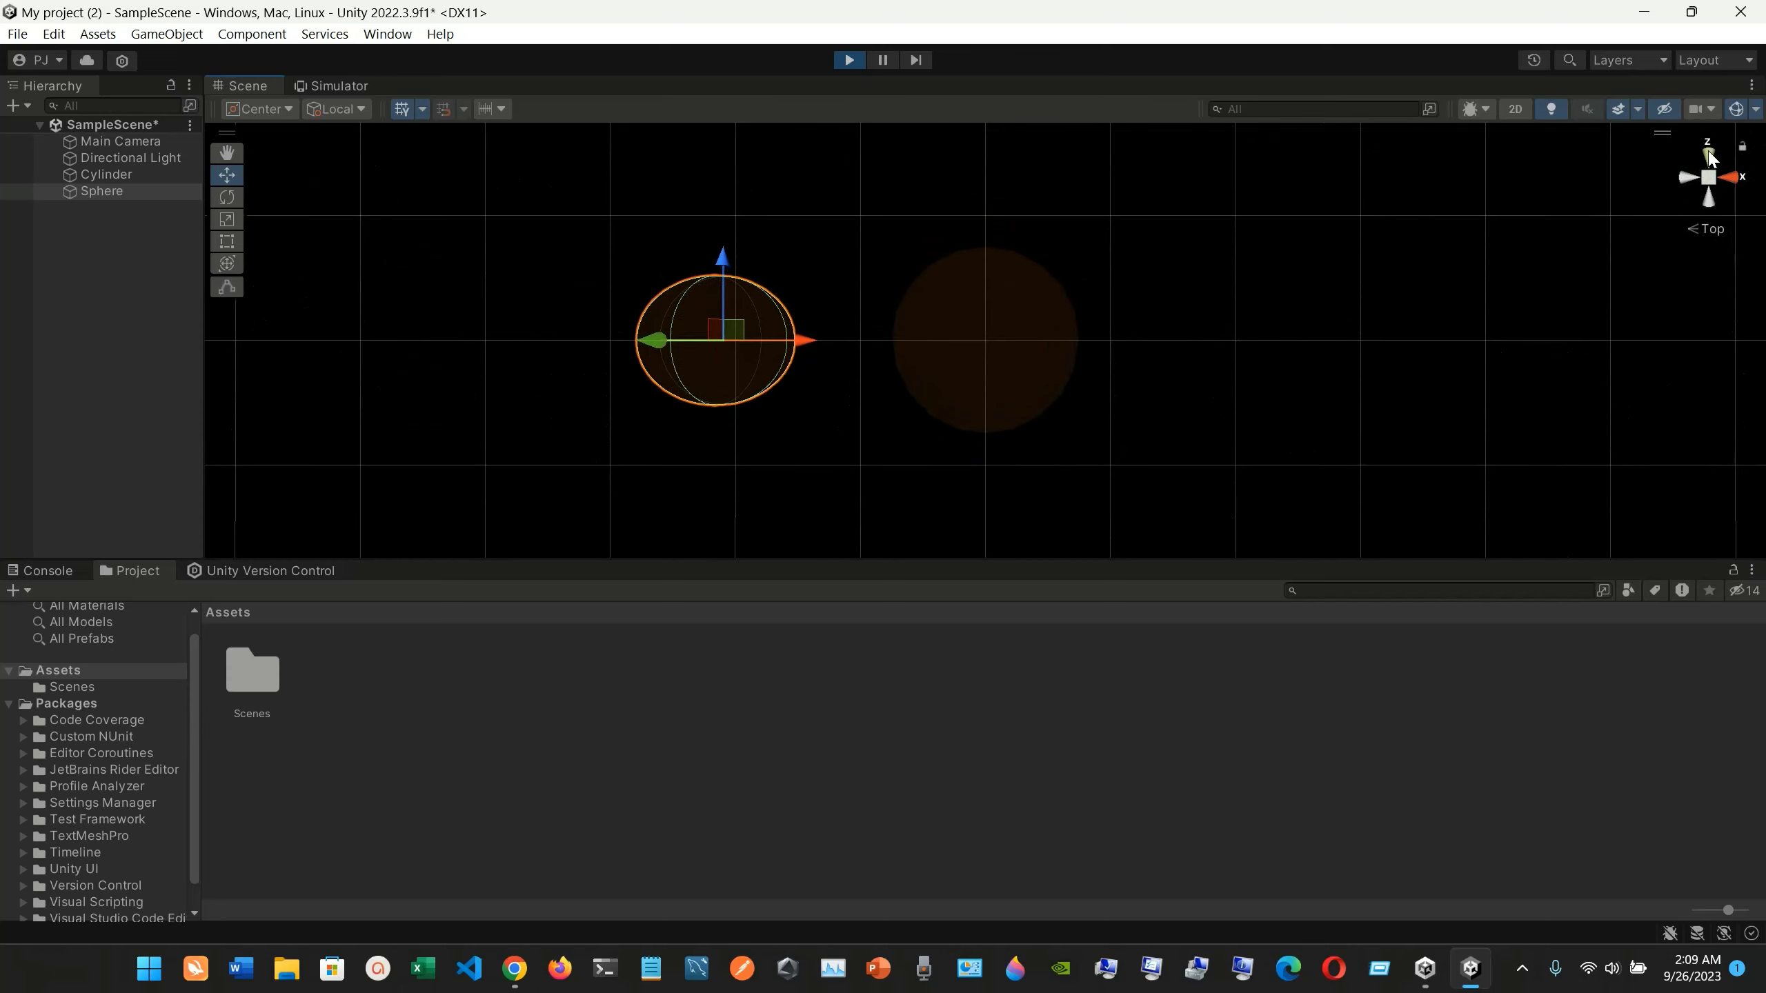
pyautogui.click(1004, 351)
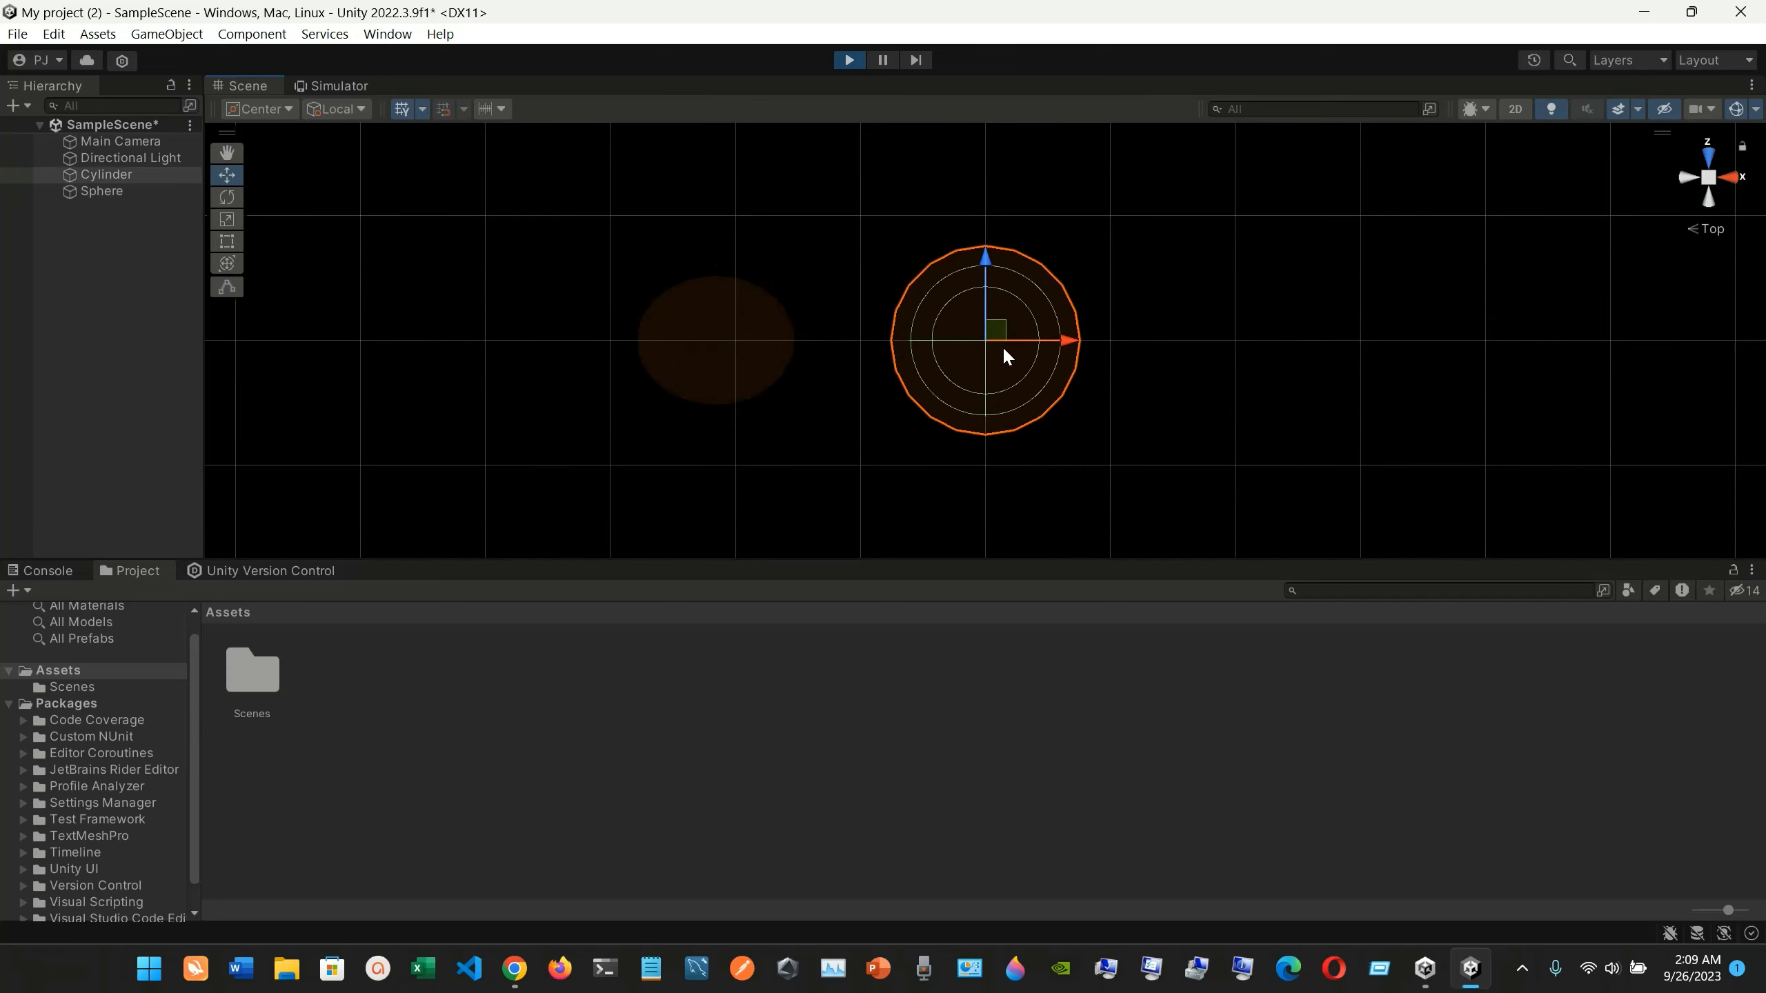
pyautogui.click(1687, 176)
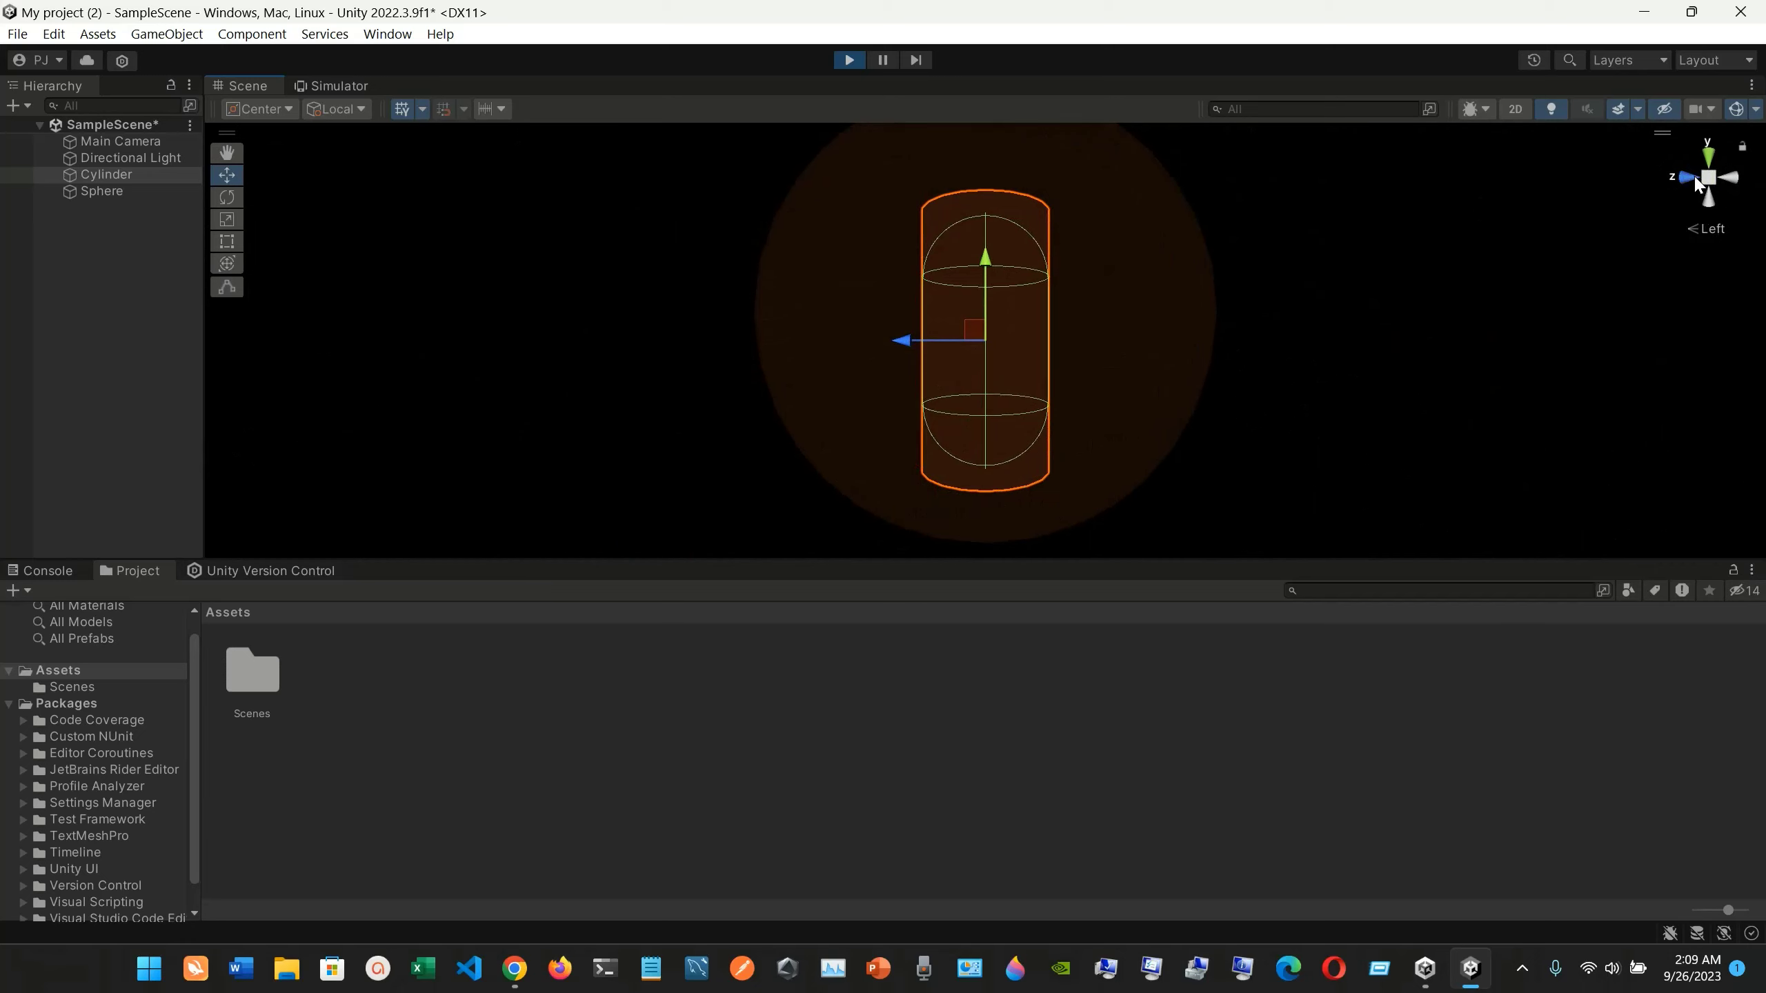
pyautogui.click(1696, 182)
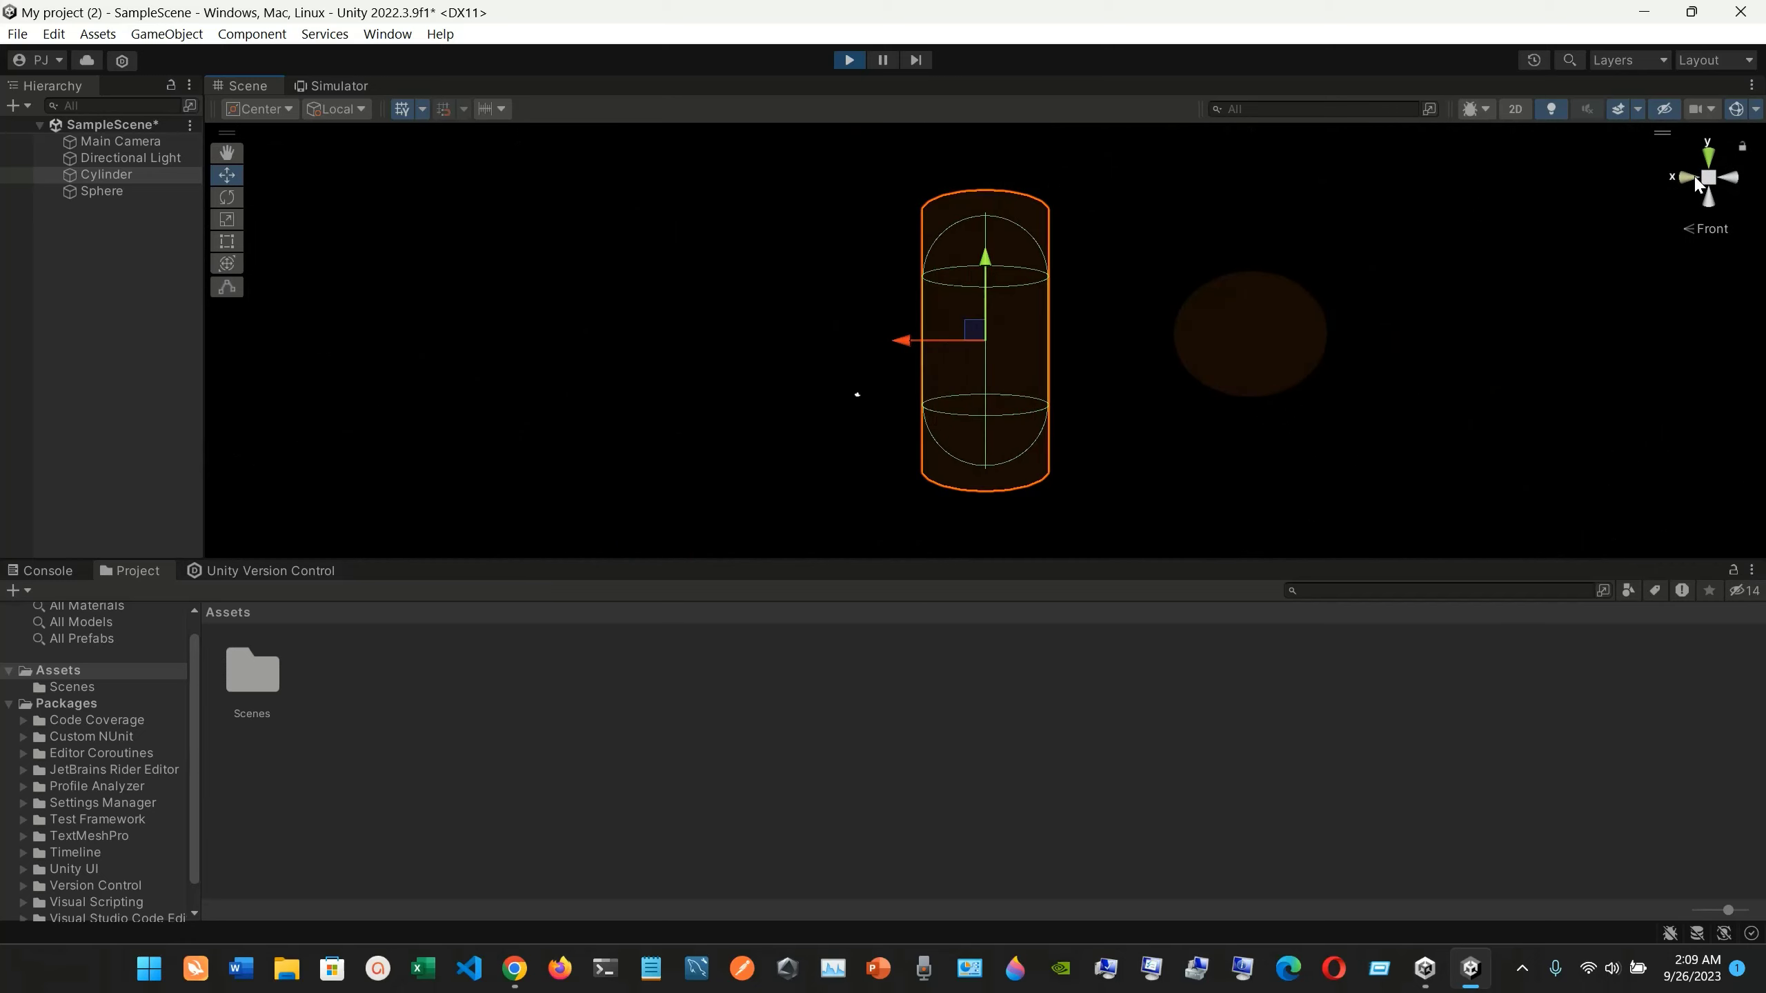
pyautogui.click(1262, 339)
pyautogui.click(1007, 360)
pyautogui.click(1179, 435)
pyautogui.scroll(-3, 1179, 434)
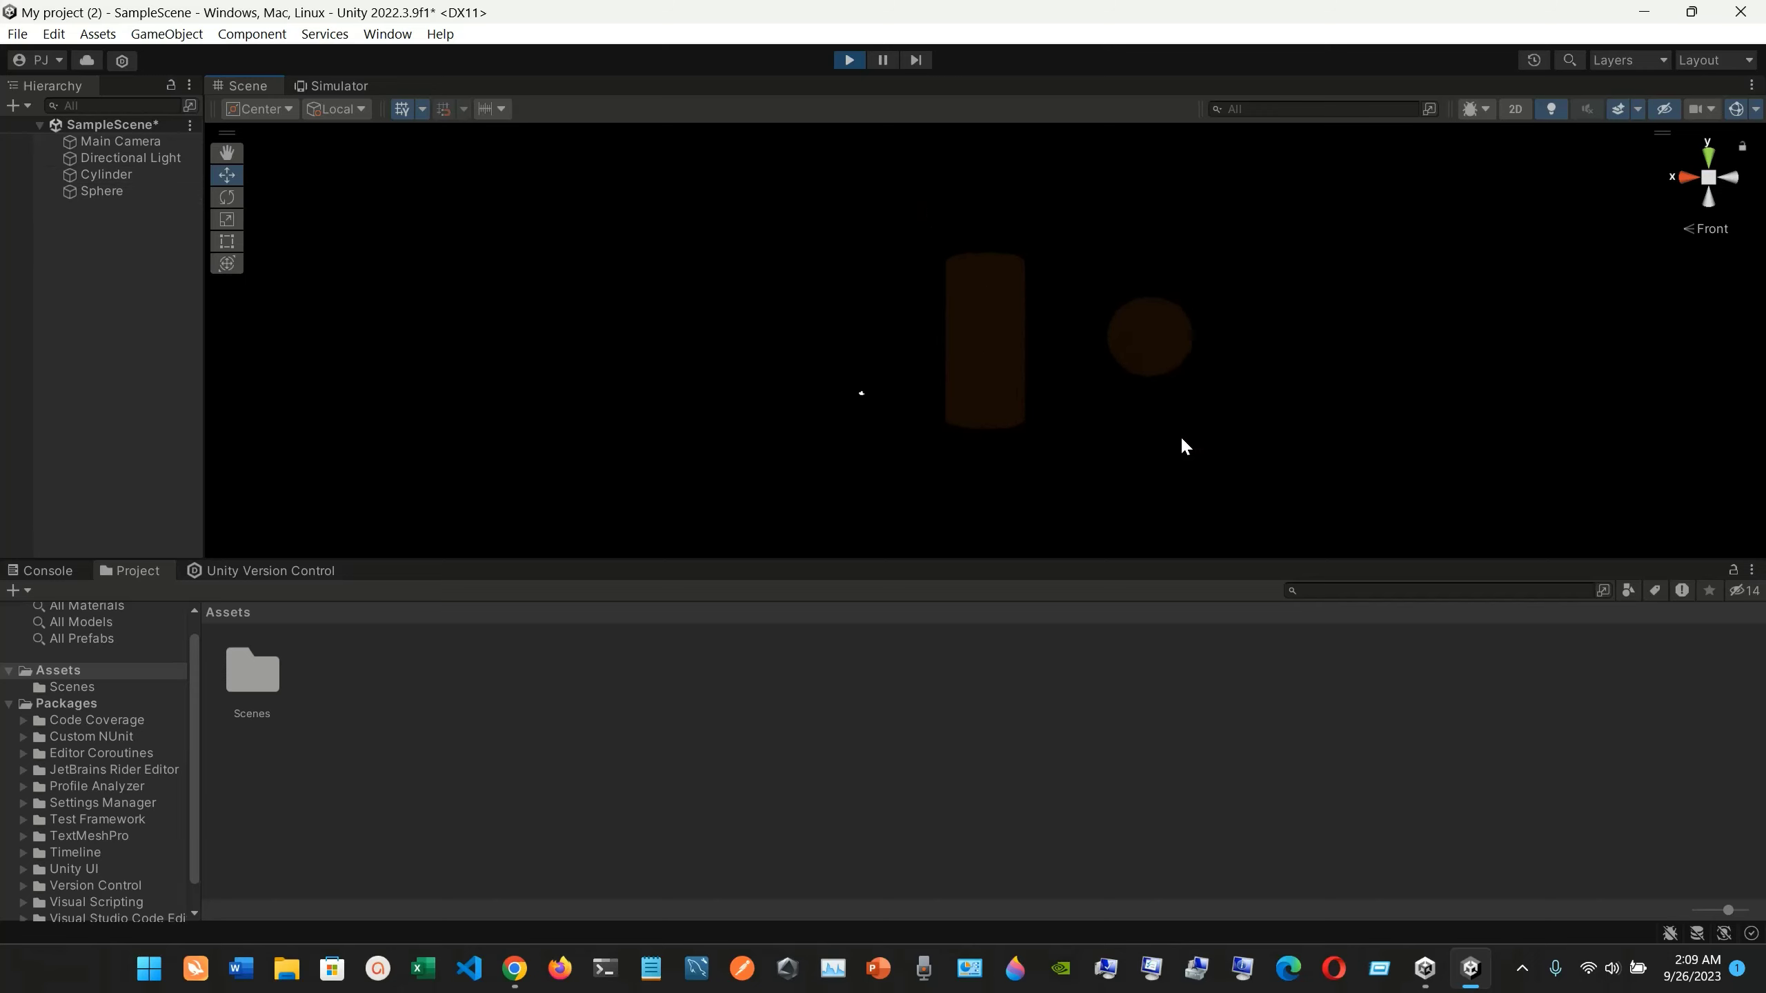
pyautogui.scroll(1, 1182, 440)
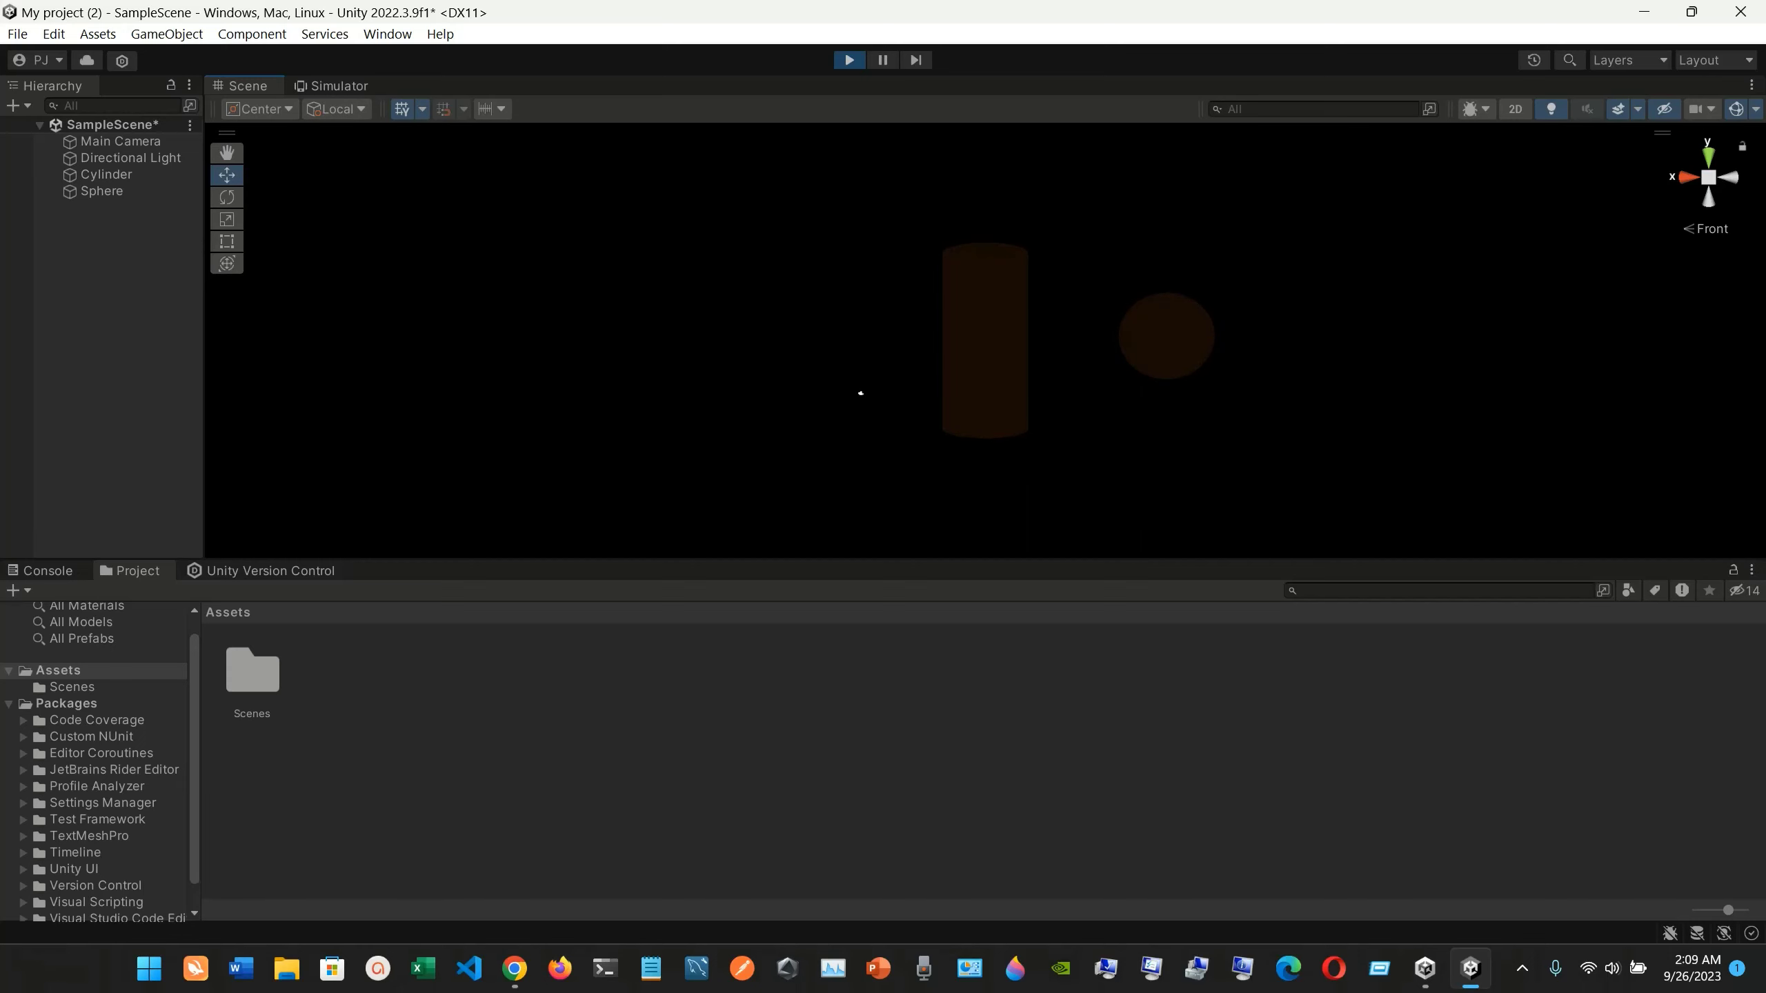
# Switch to the Unity Manual in Chrome and read how to open the Simulator view and use its toolbar
pyautogui.click(515, 969)
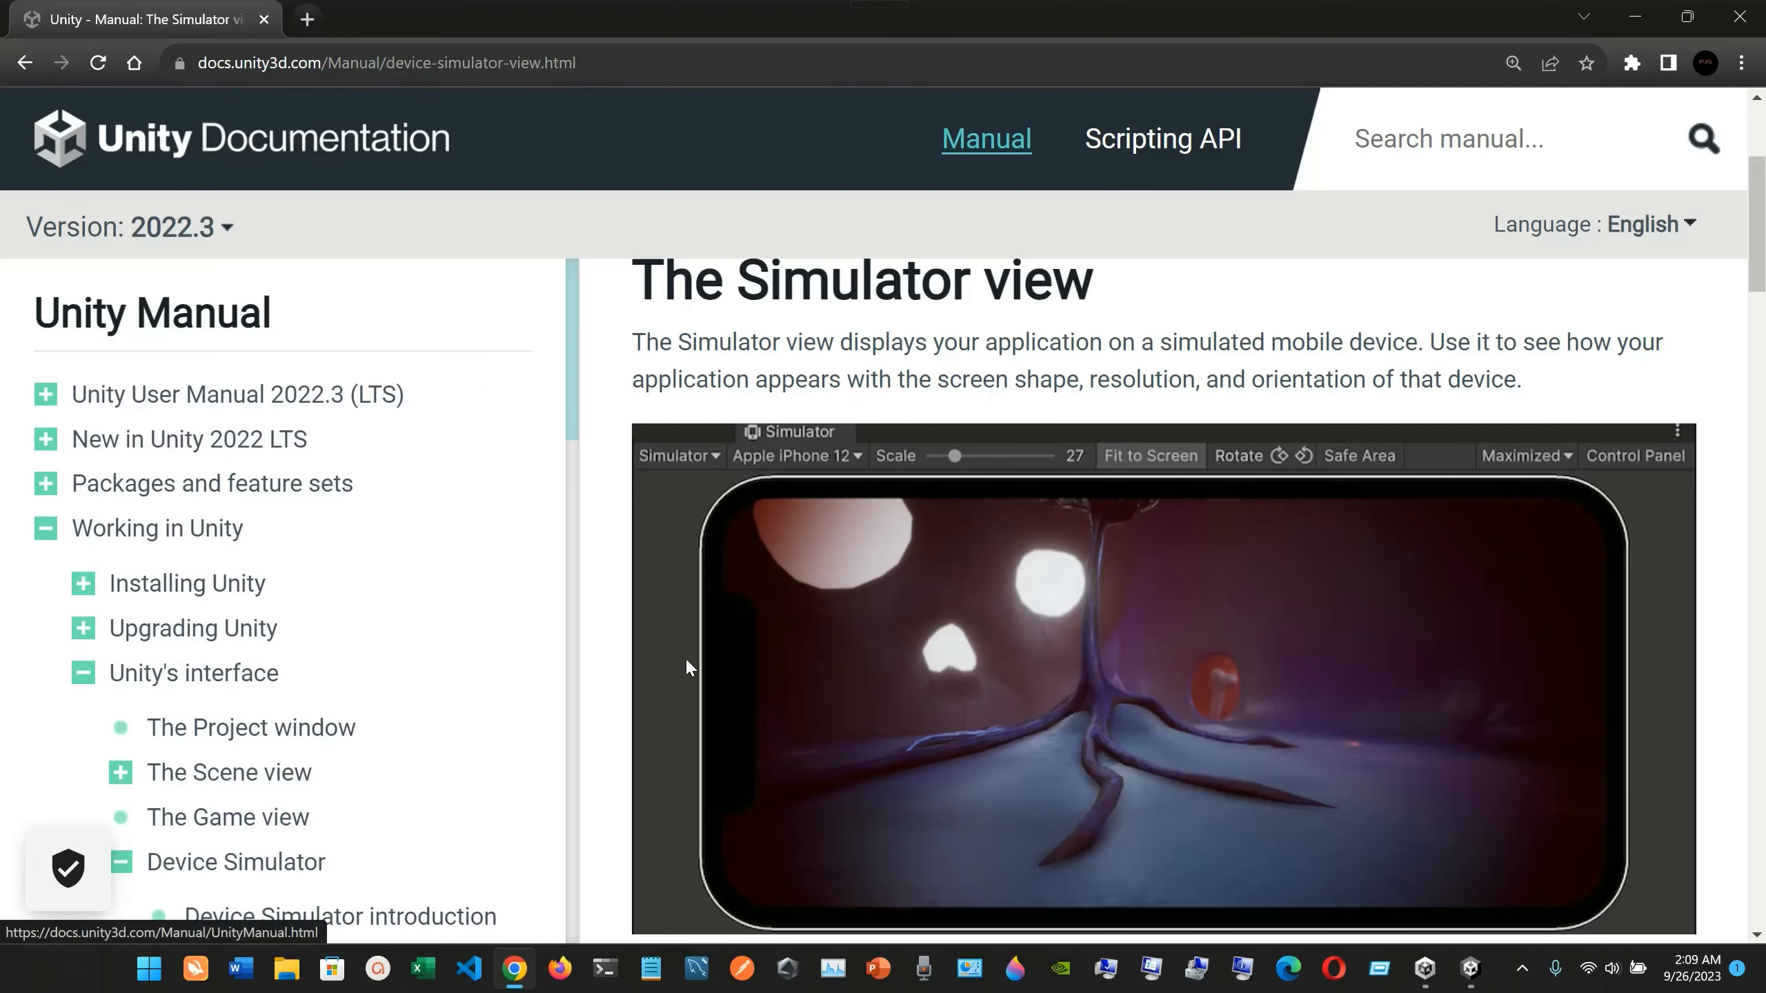
pyautogui.scroll(-5, 687, 666)
pyautogui.scroll(8, 687, 666)
pyautogui.scroll(-5, 687, 666)
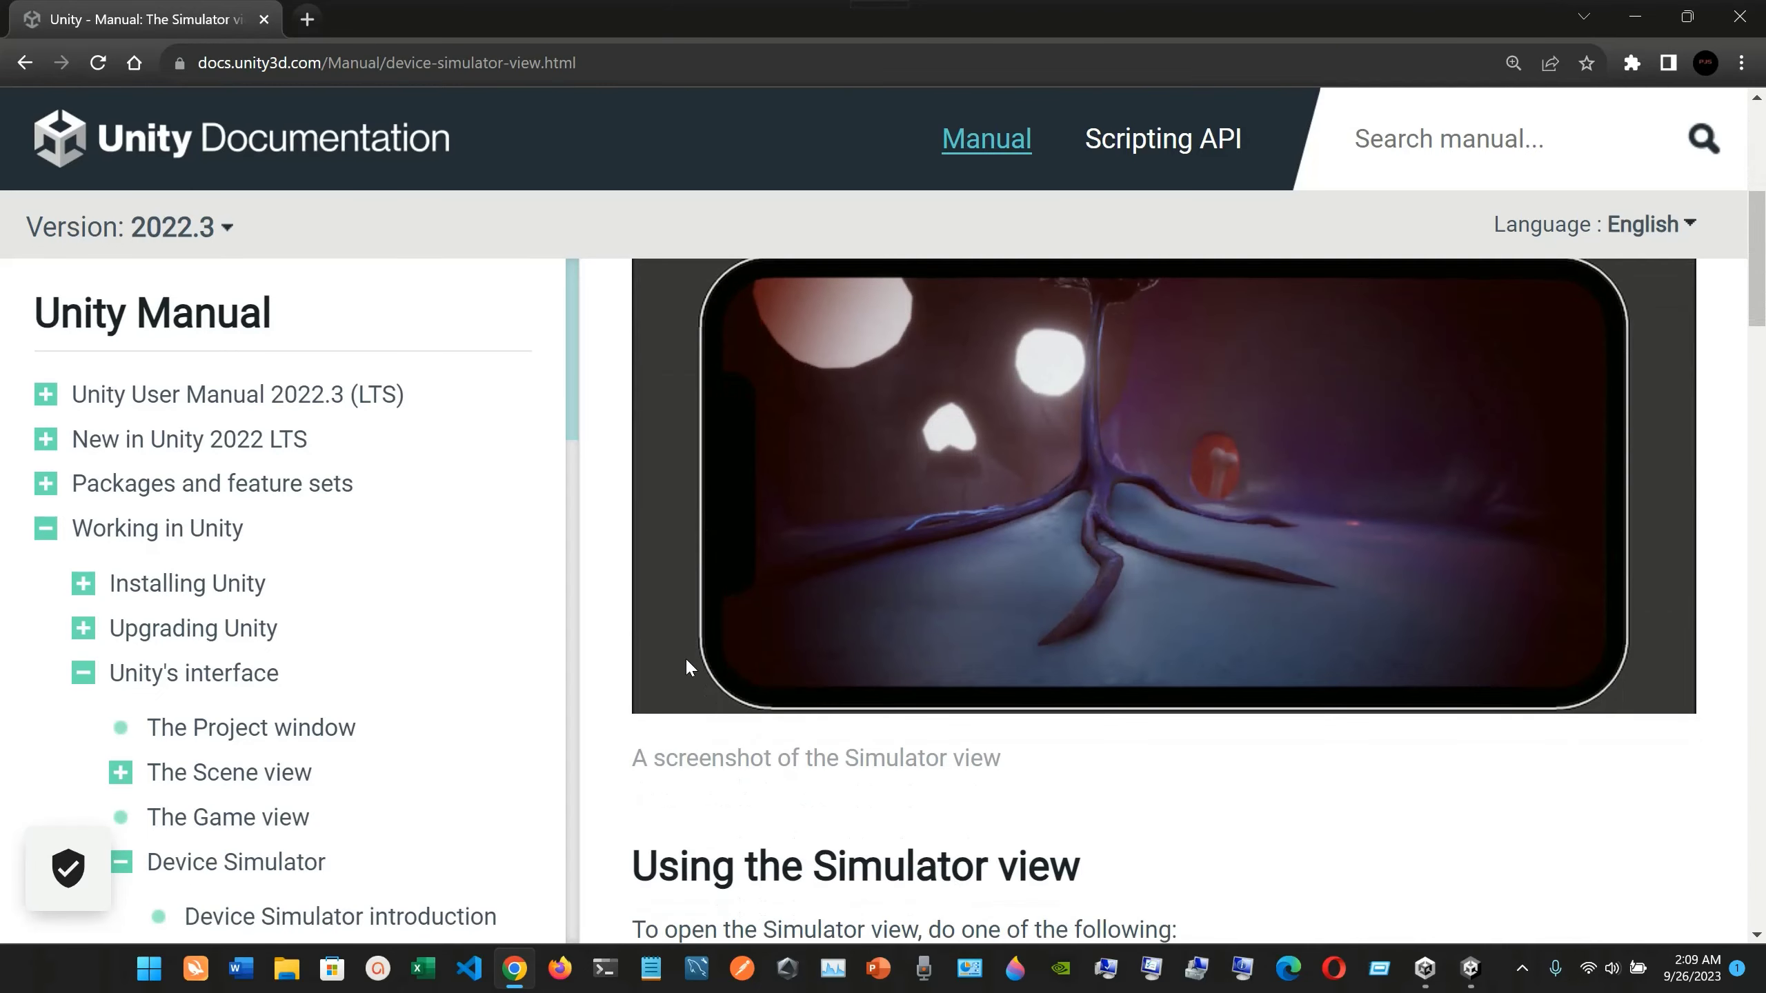
pyautogui.scroll(-6, 687, 666)
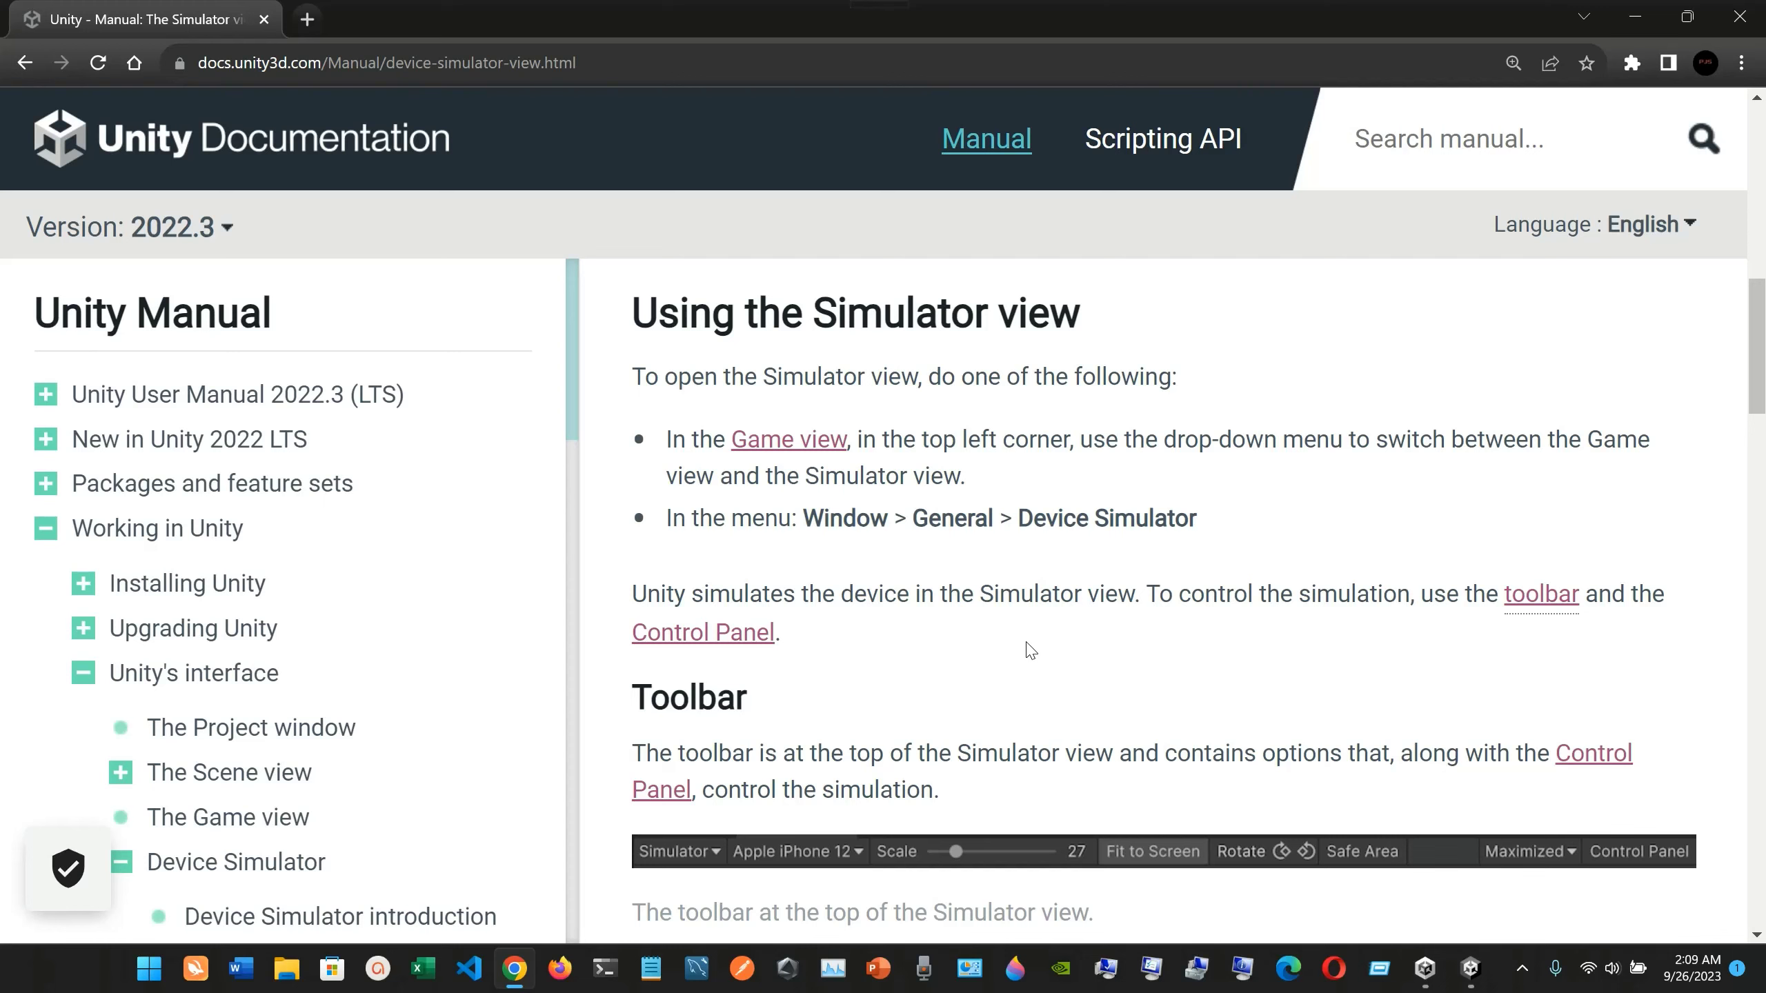
# Place Unity's taskbar icon beside Chrome's and switch back to the Unity editor
pyautogui.click(1422, 974)
pyautogui.click(1424, 973)
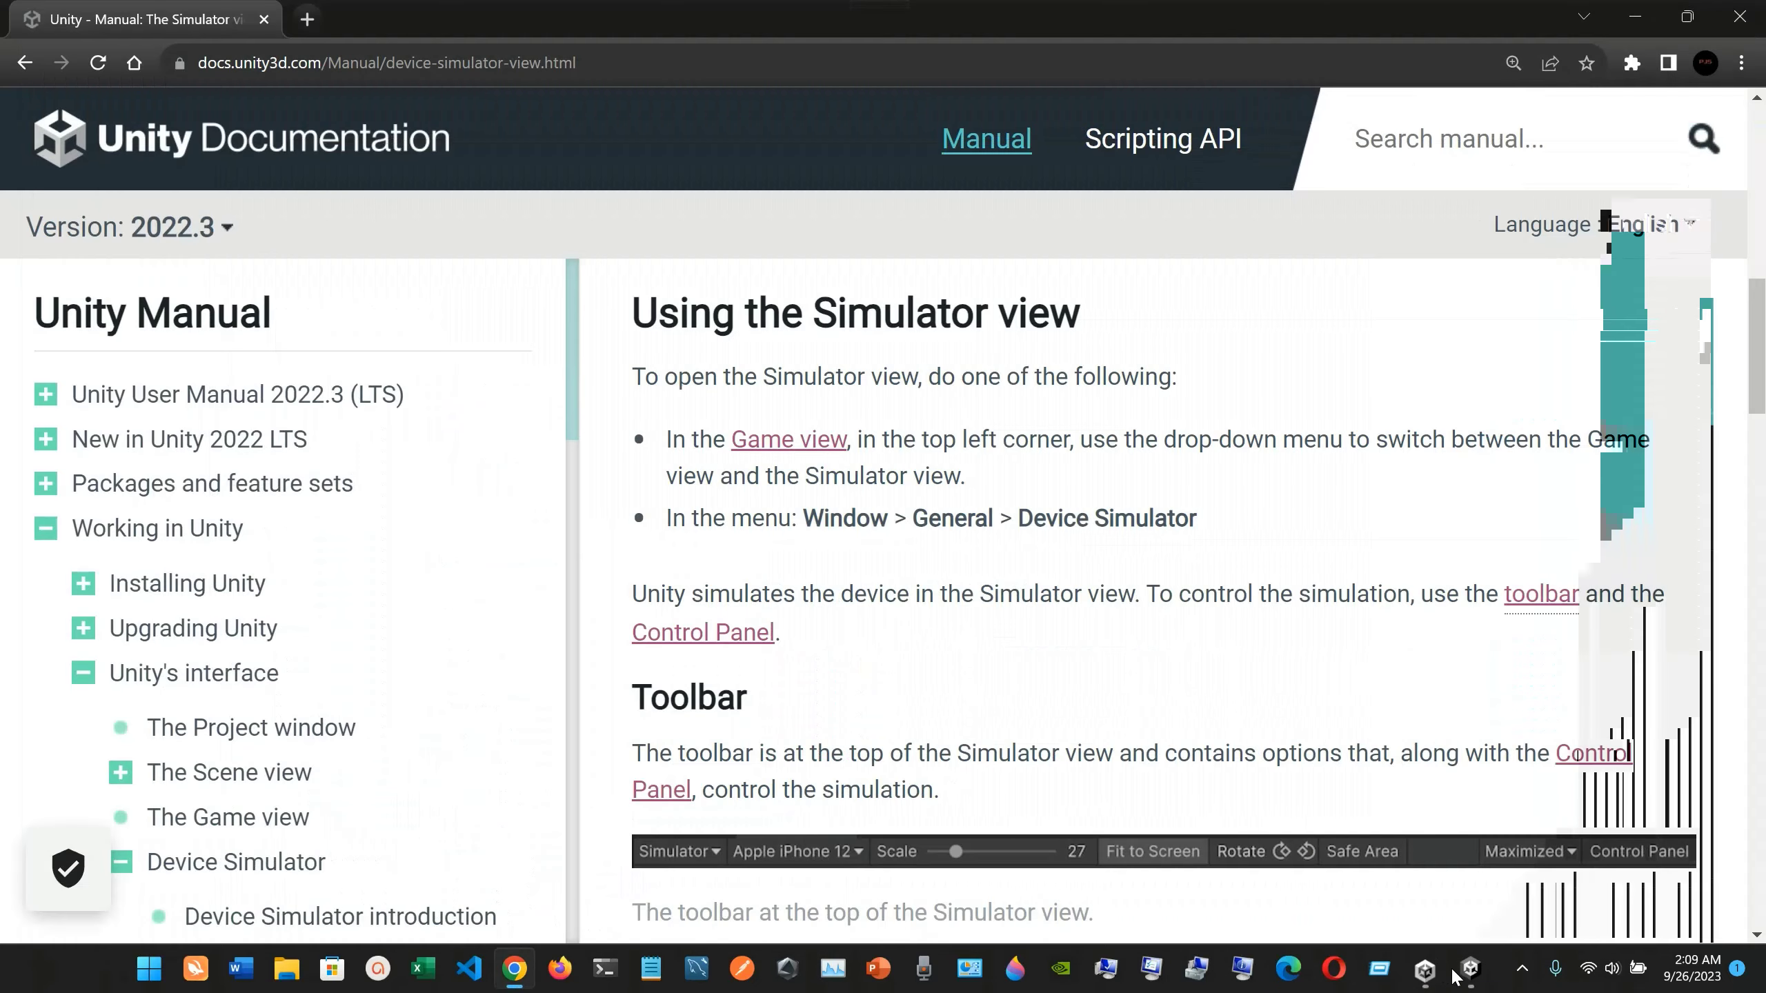
pyautogui.moveTo(1424, 971); pyautogui.dragTo(559, 977)
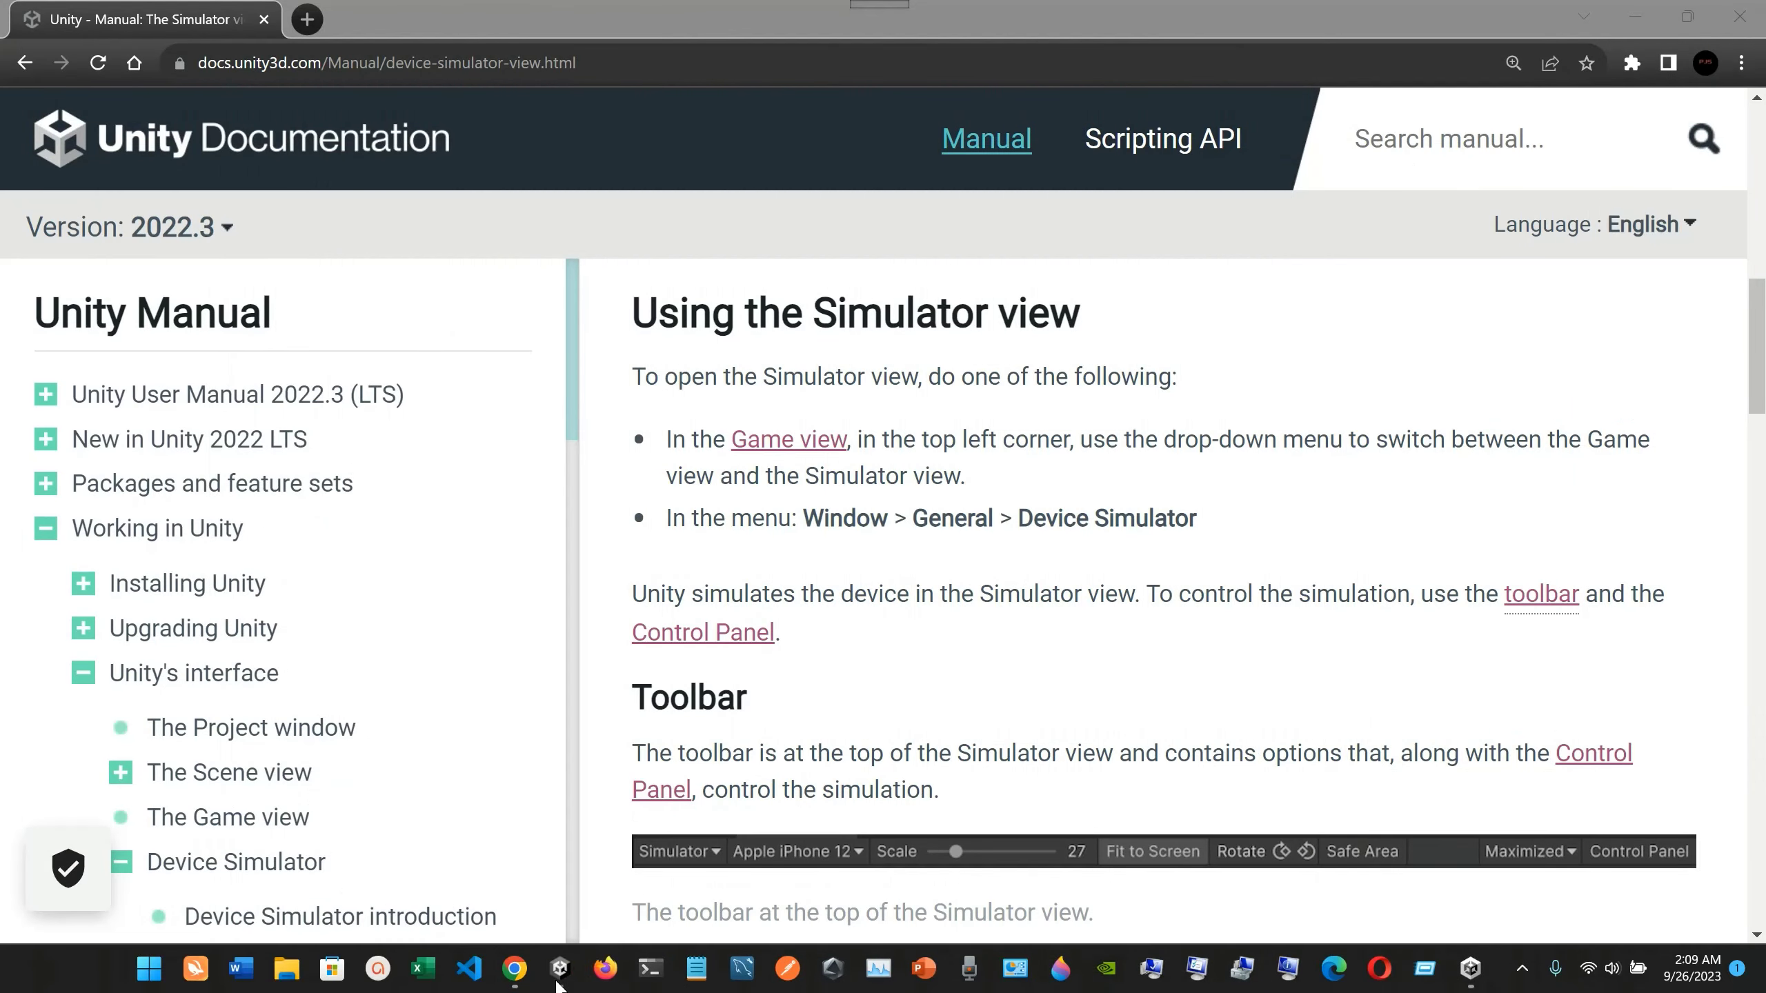
pyautogui.click(558, 974)
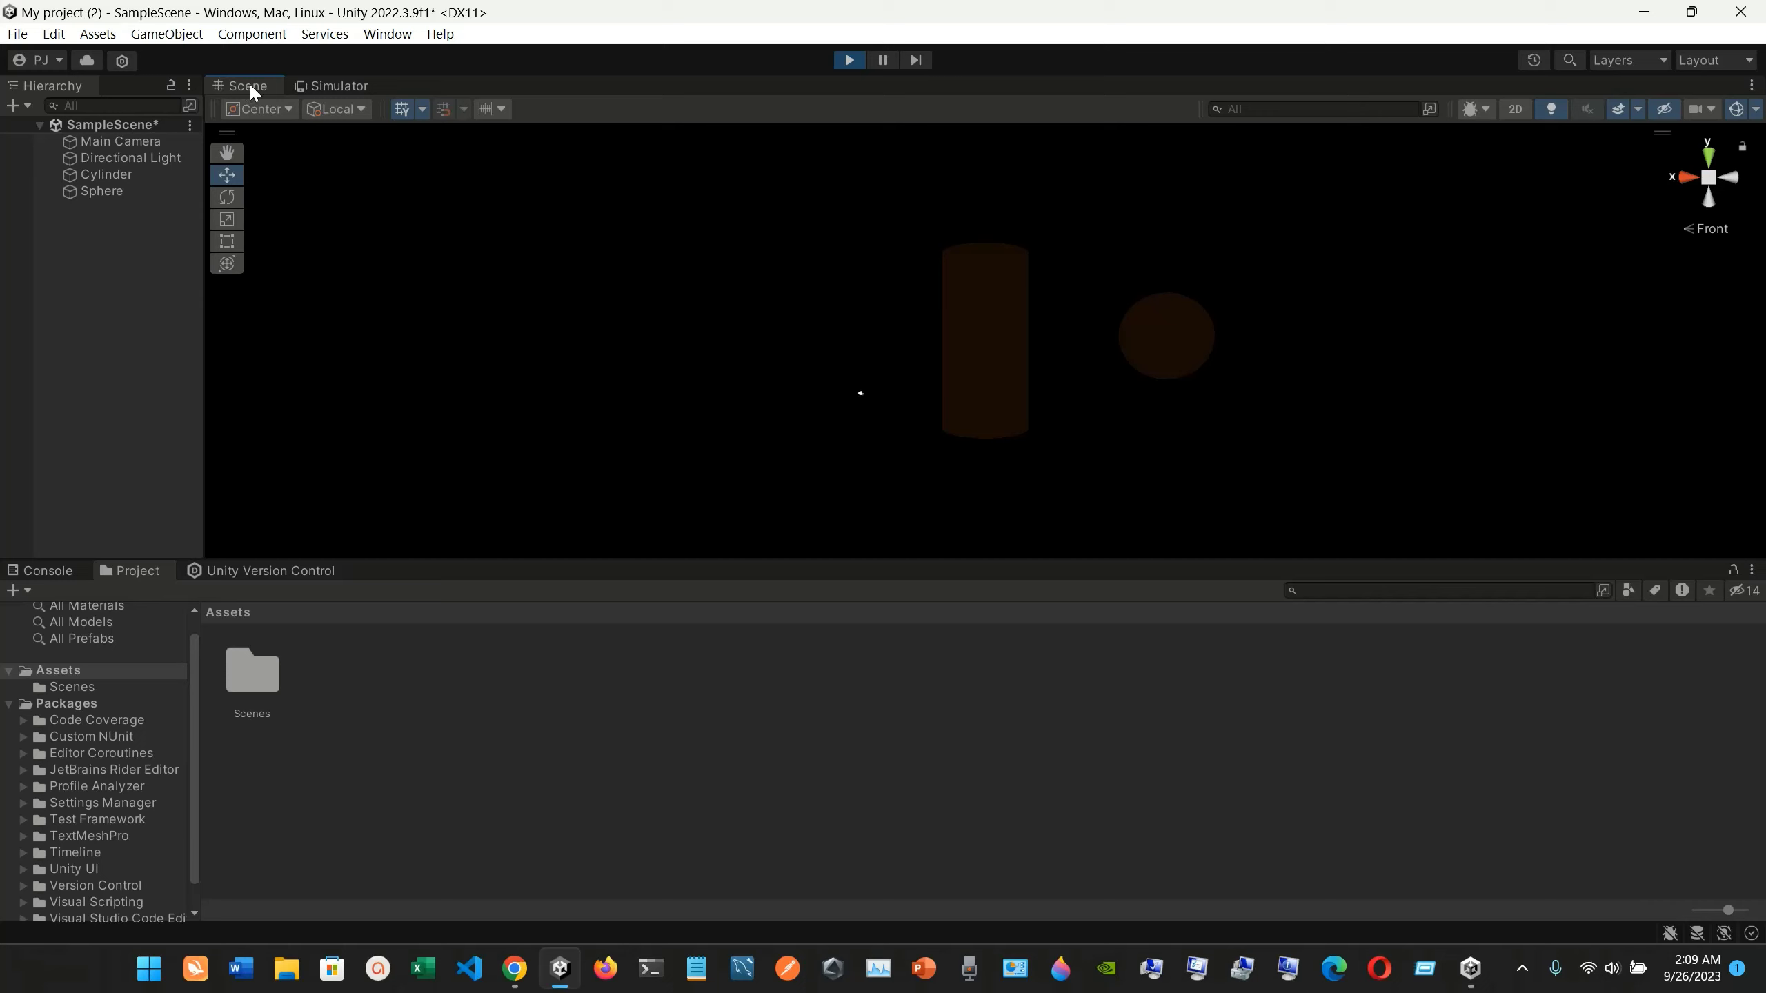
# Compare how the cylinder and sphere appear in the Simulator view and in the Scene view
pyautogui.click(337, 82)
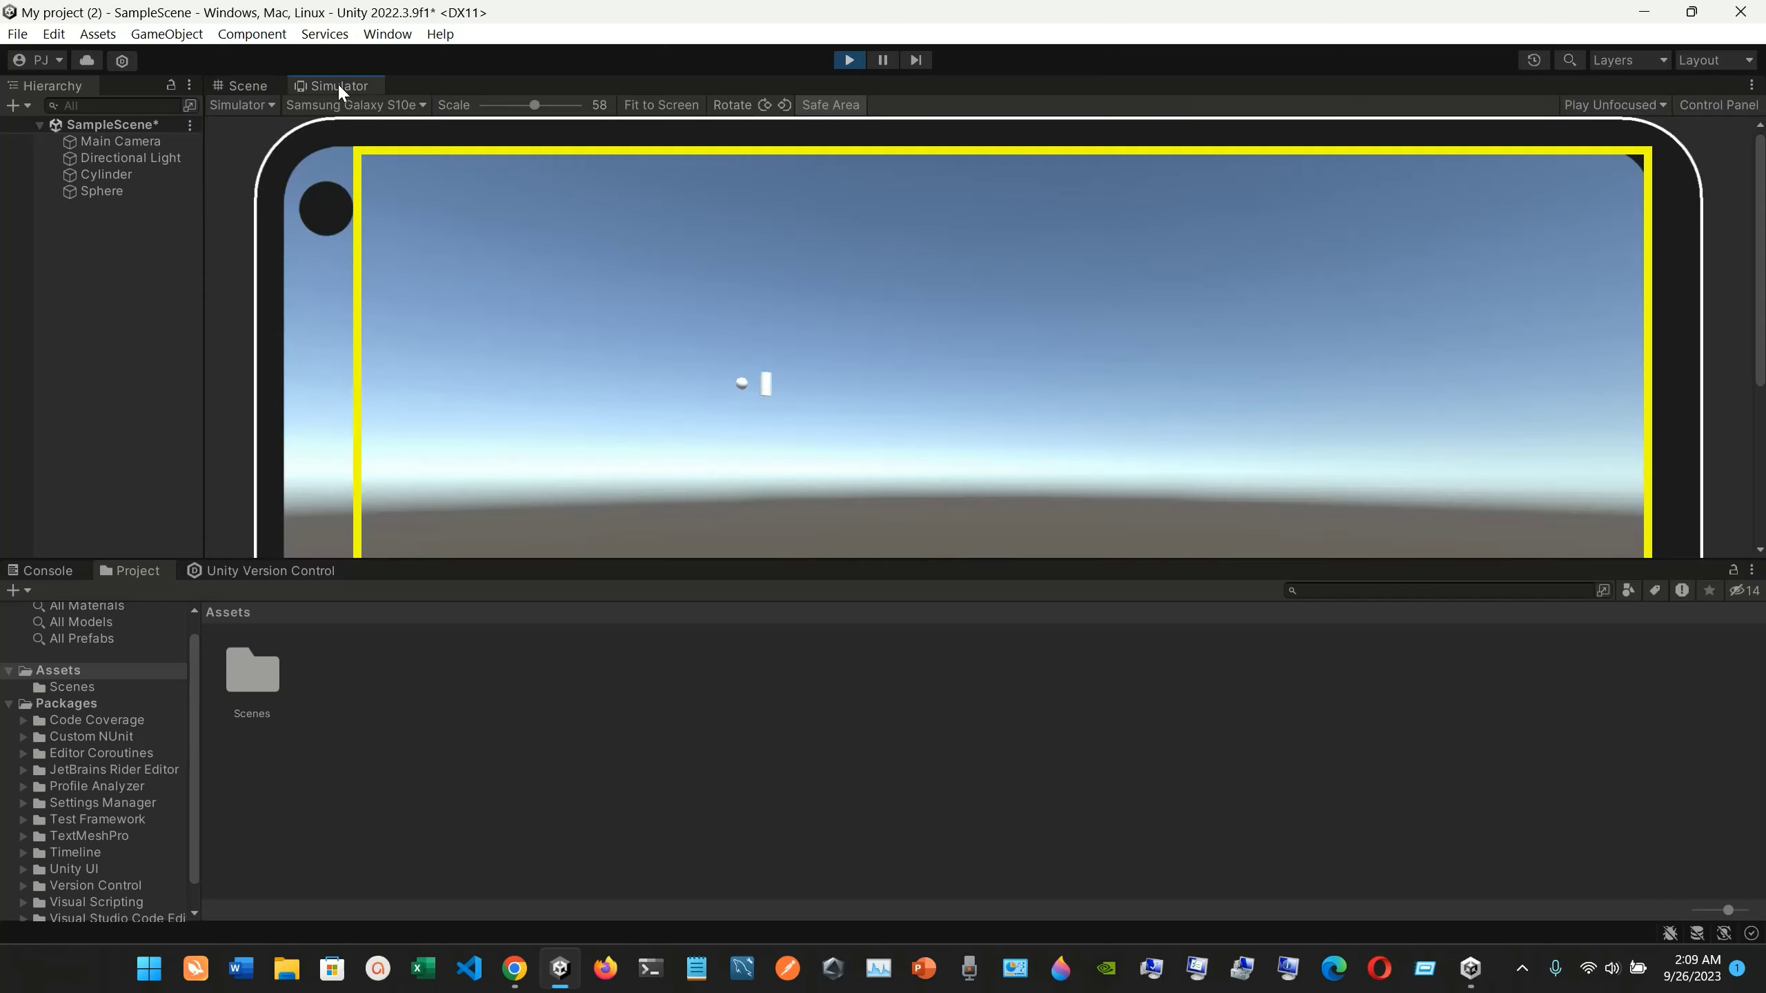
pyautogui.click(244, 86)
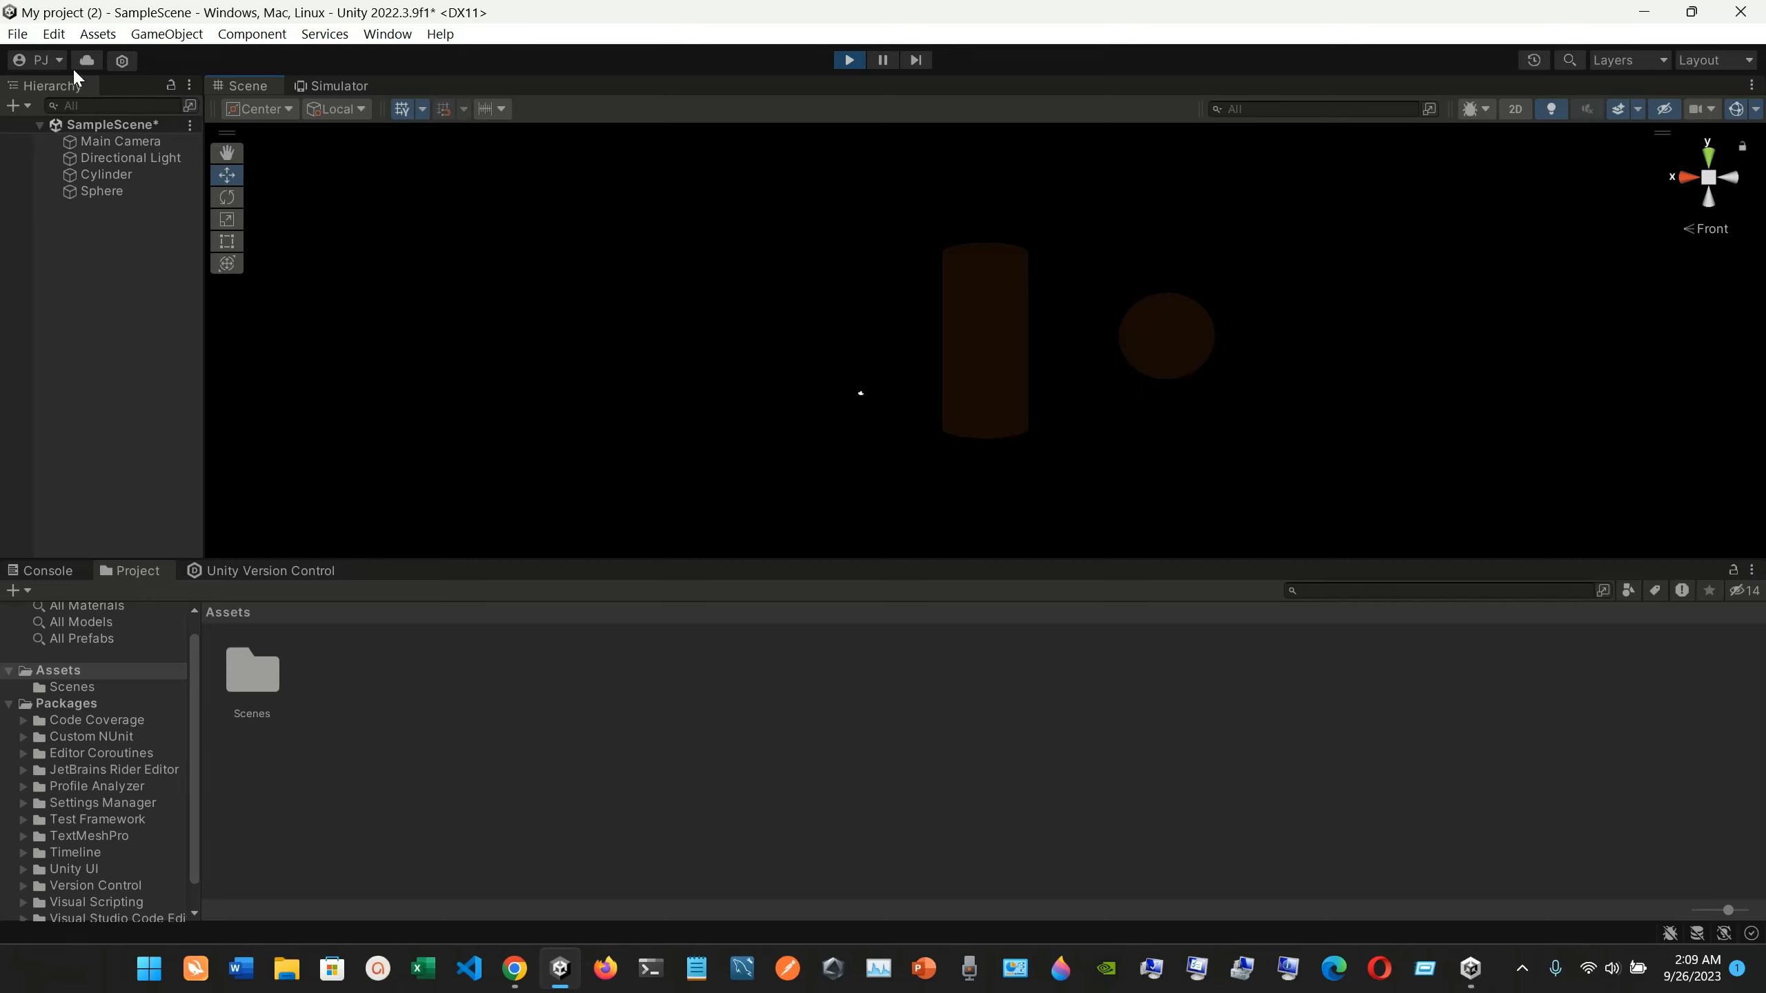
pyautogui.click(348, 89)
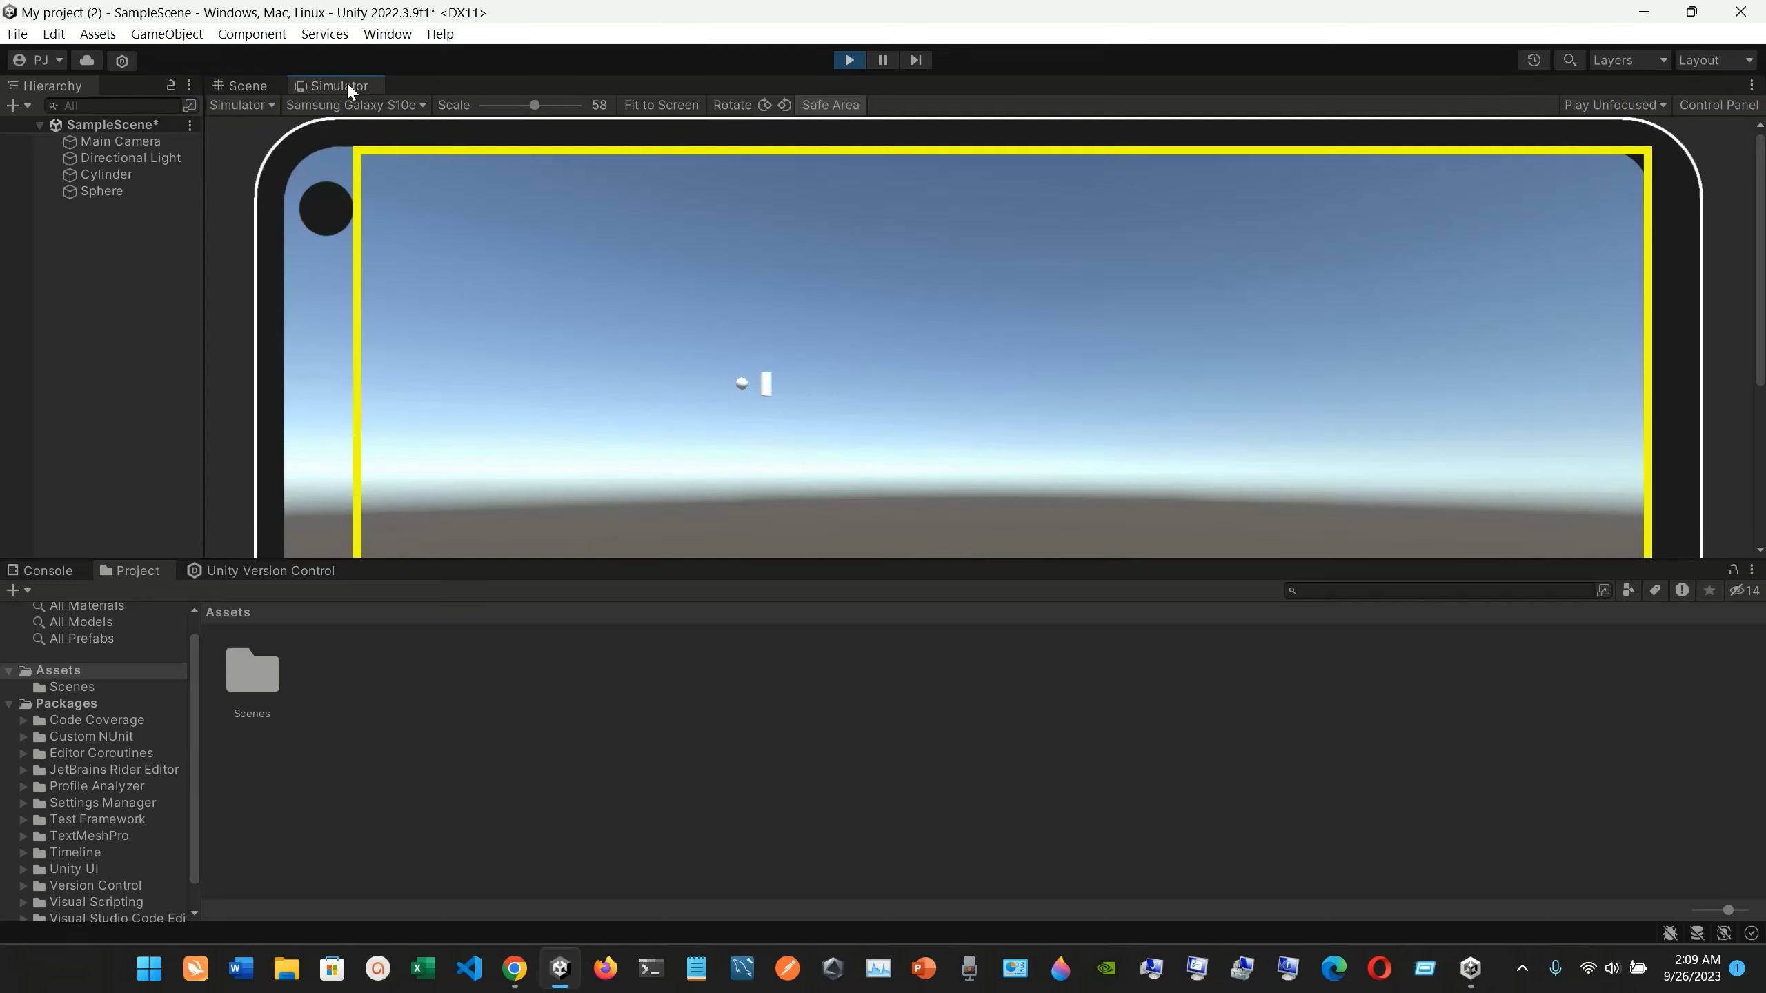
pyautogui.click(245, 86)
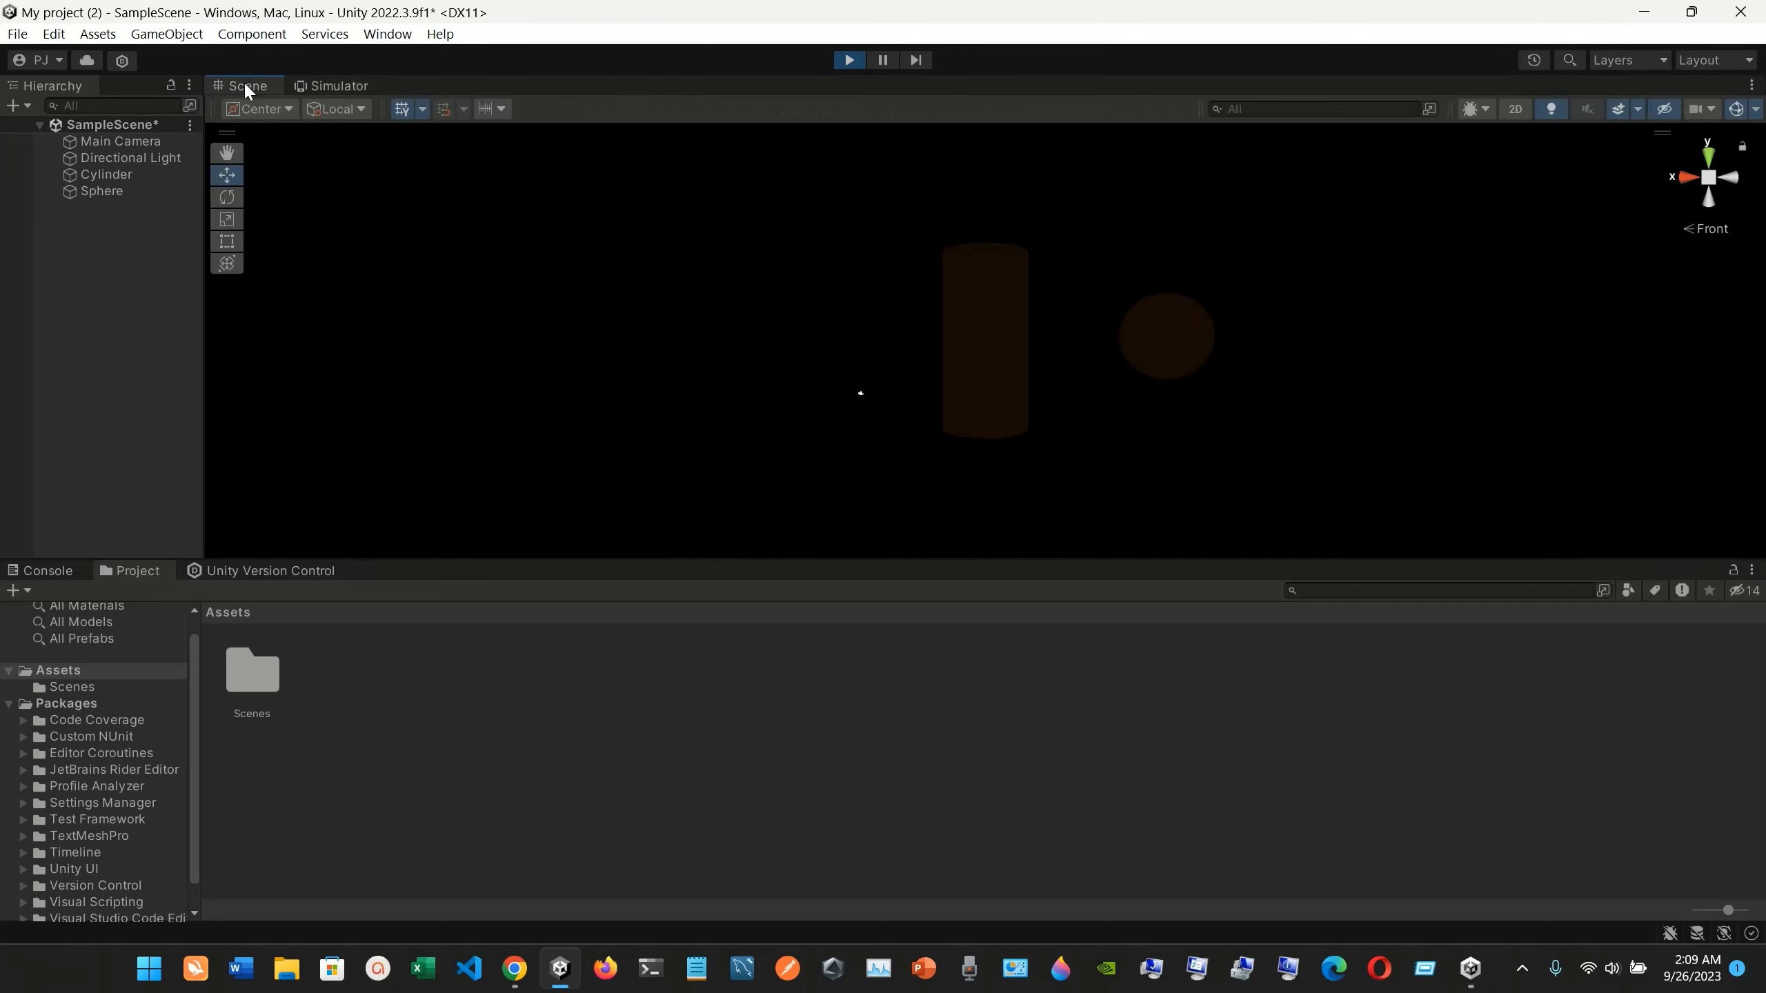
pyautogui.click(501, 112)
pyautogui.click(500, 112)
pyautogui.click(501, 111)
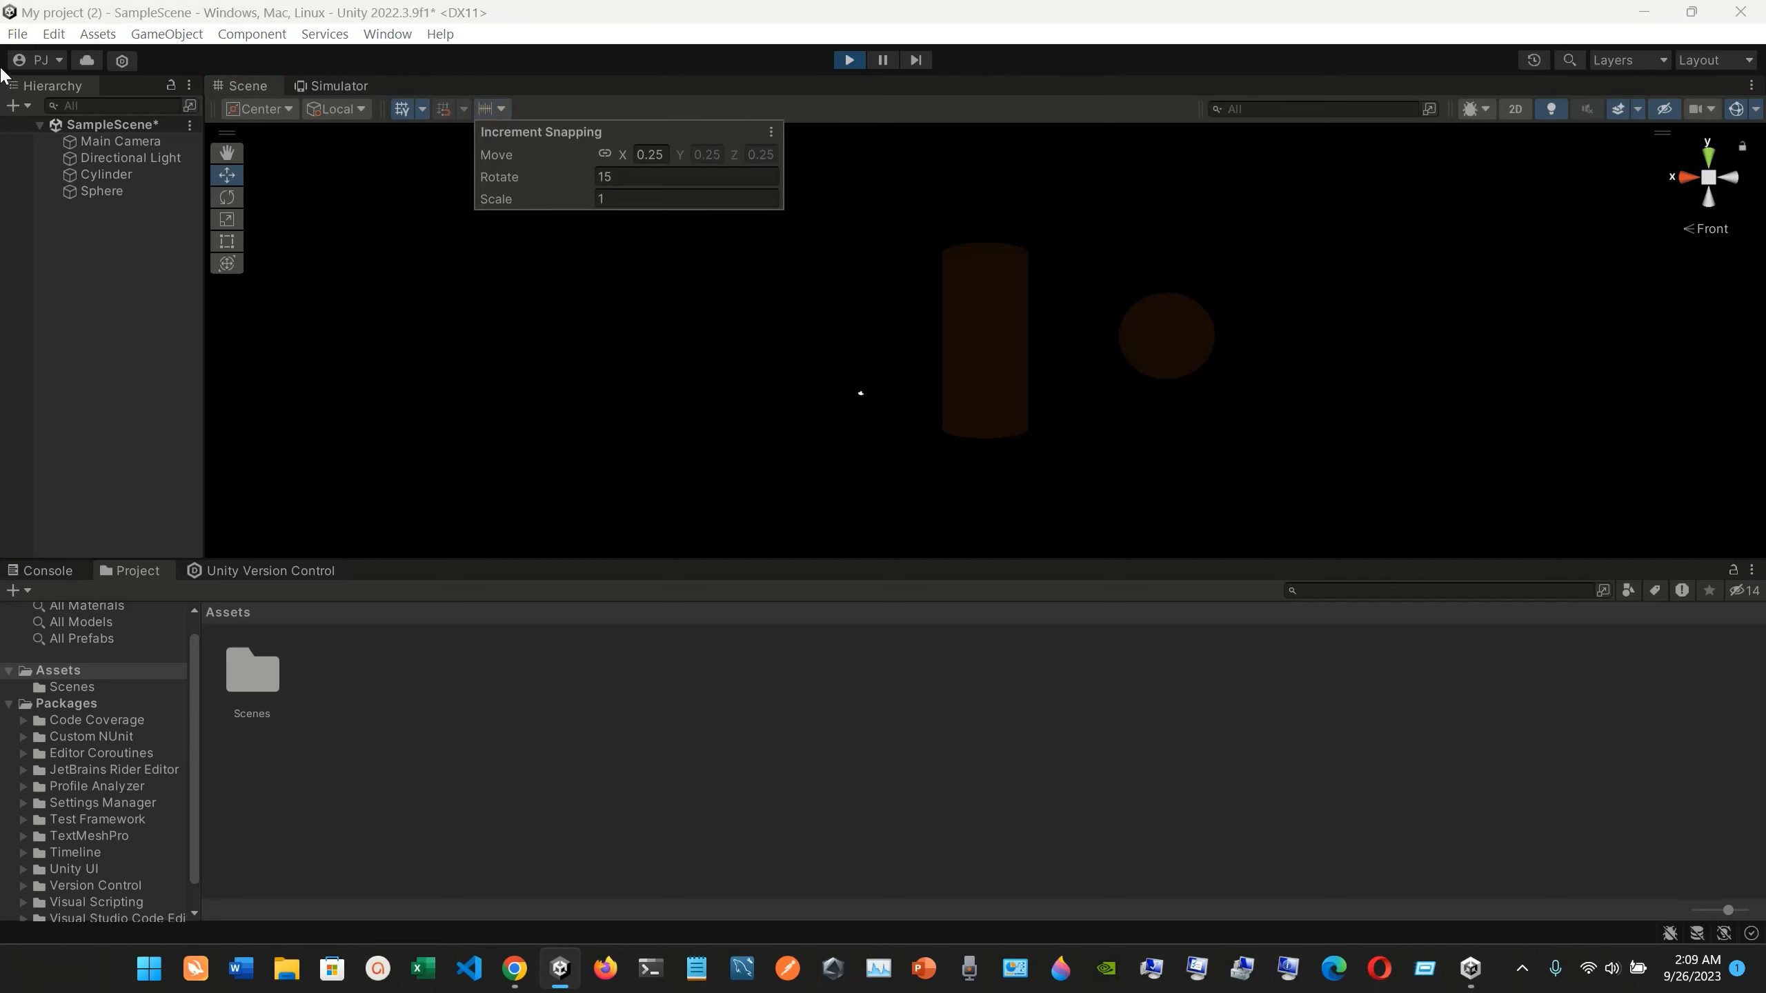
# Create a 3D cube while Play mode is running and move it to the side of the cylinder opposite the sphere
pyautogui.click(16, 35)
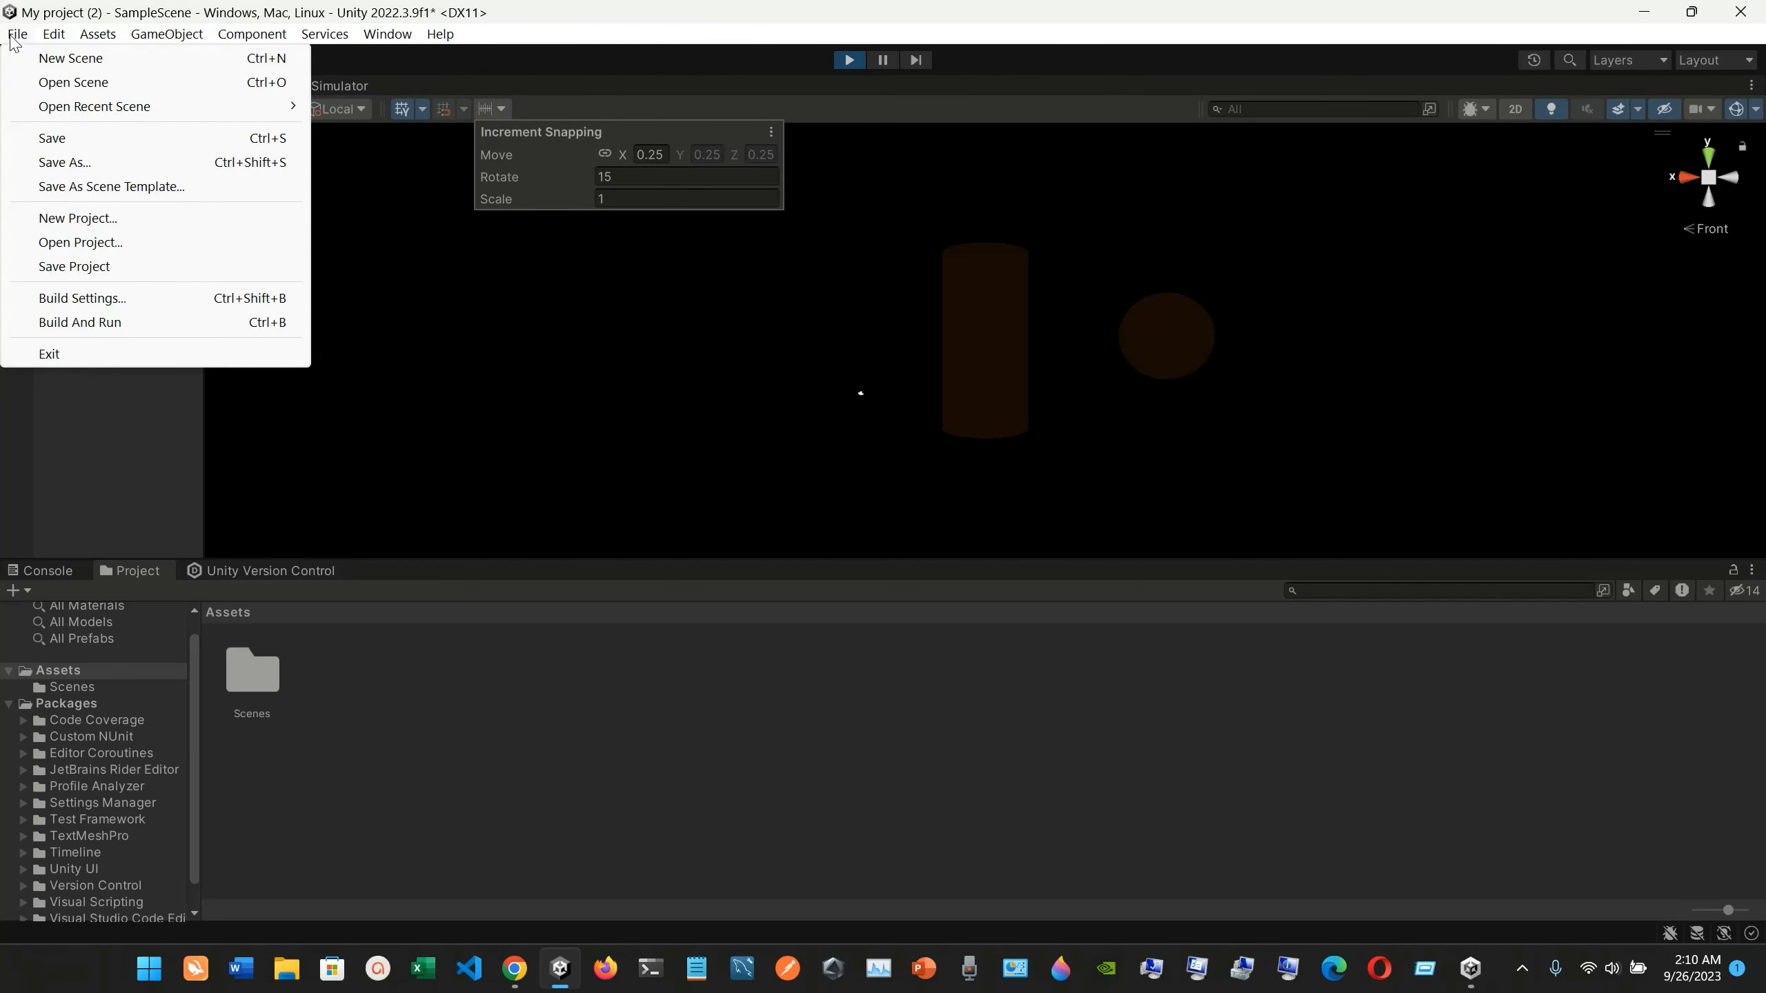
pyautogui.moveTo(149, 42)
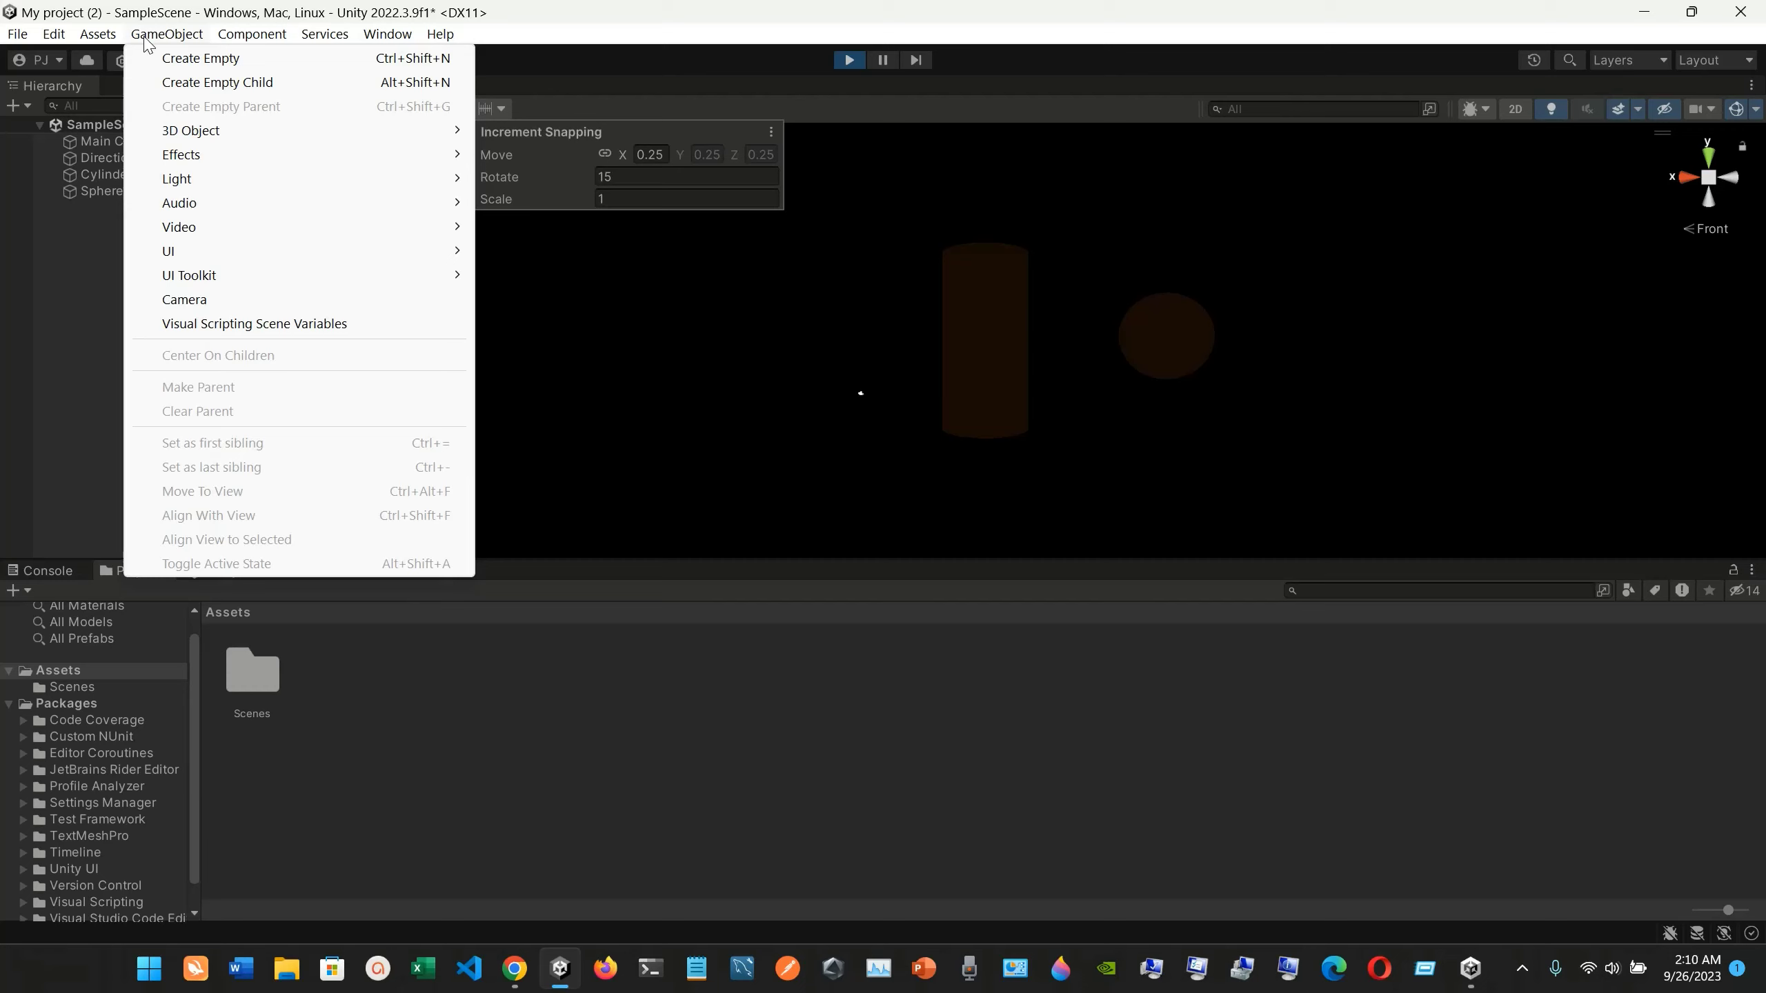
pyautogui.moveTo(221, 40)
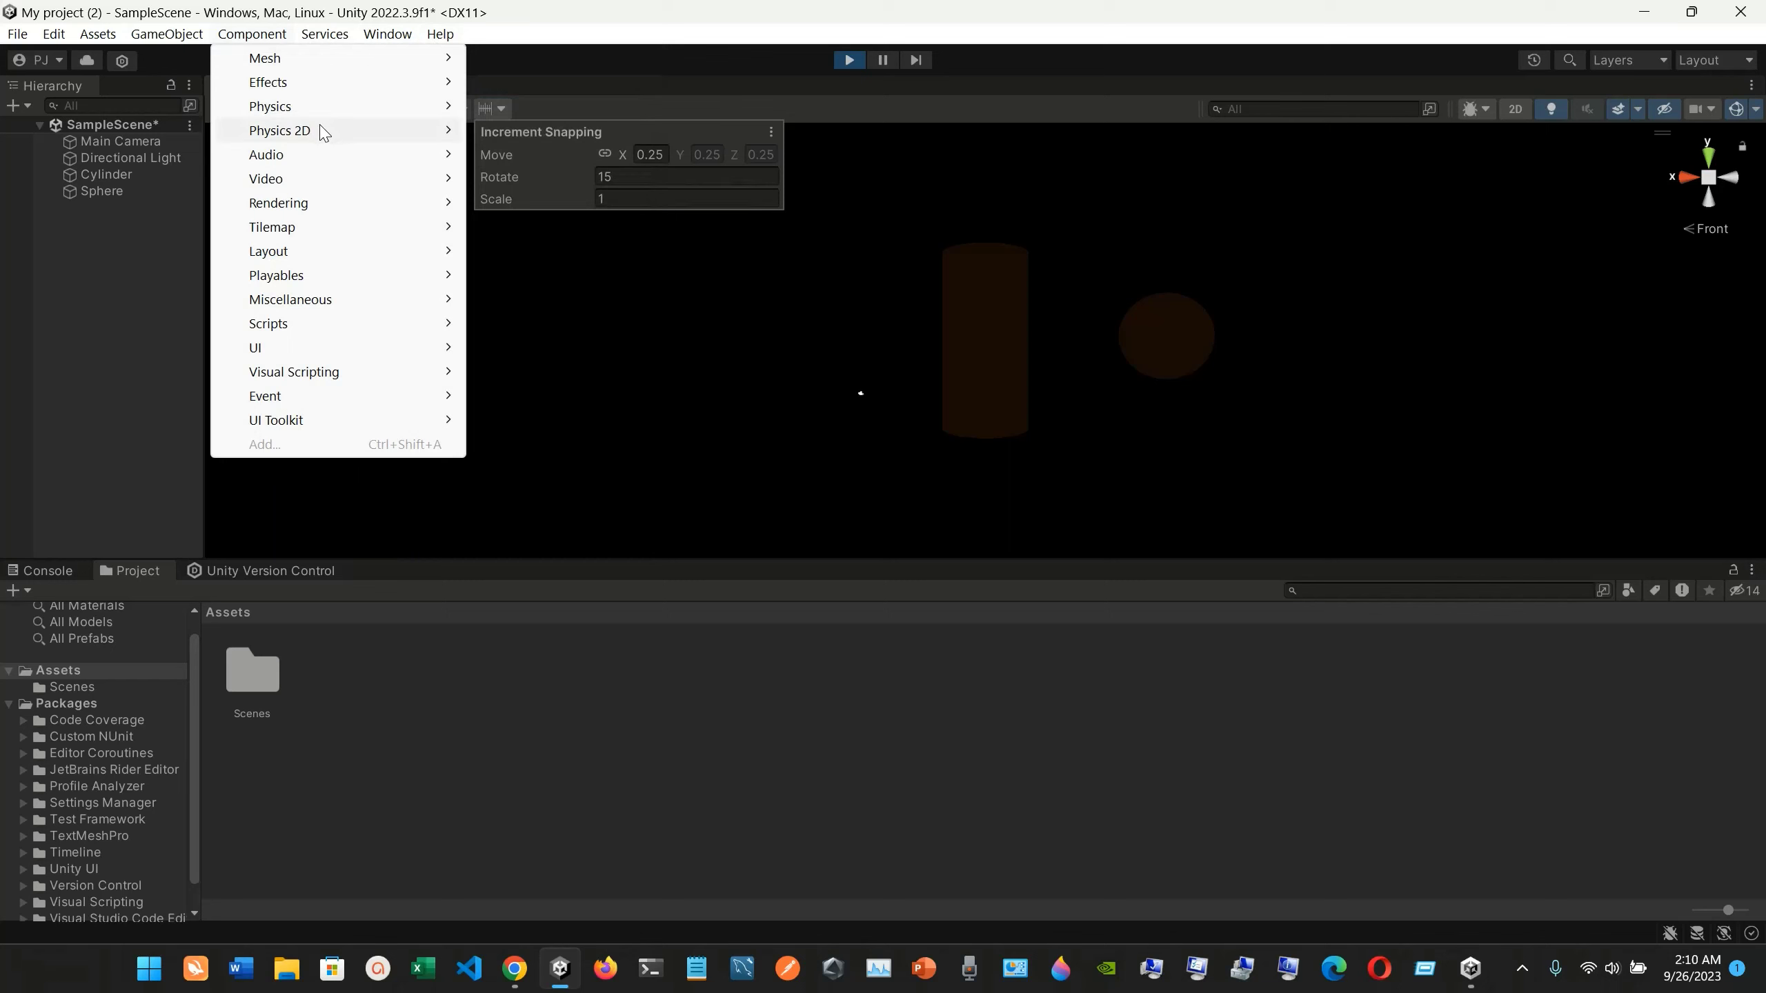
pyautogui.moveTo(324, 133)
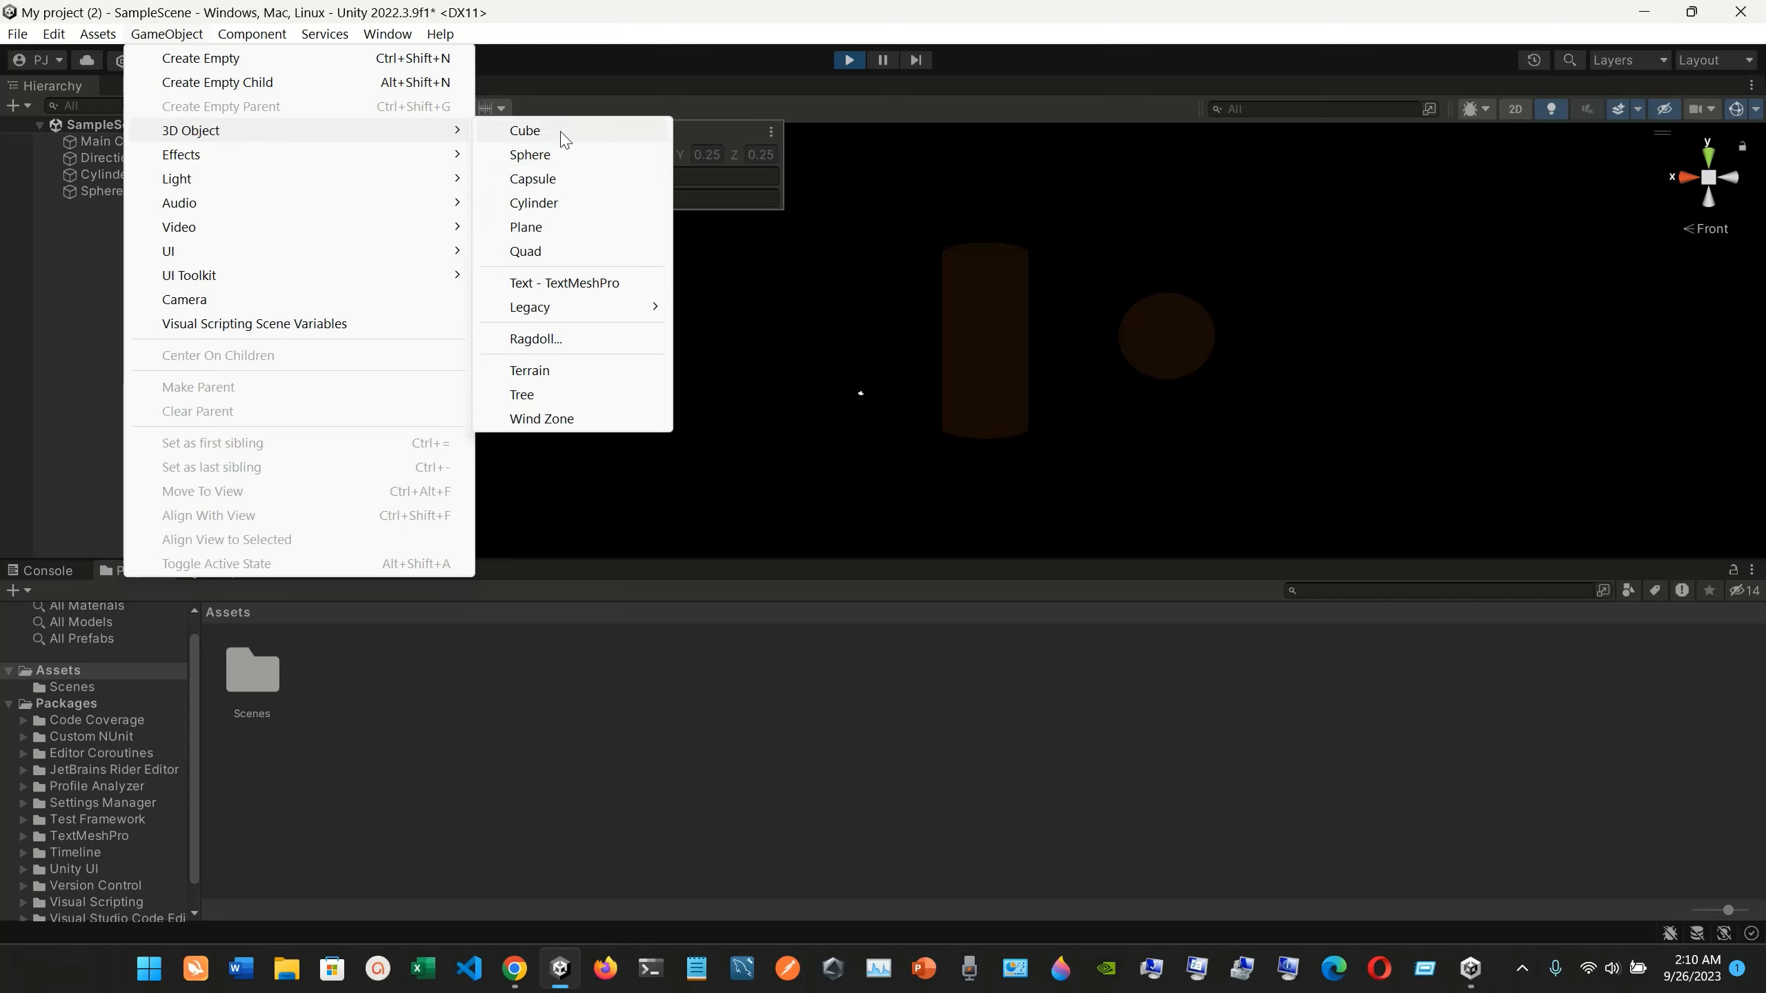
pyautogui.click(562, 133)
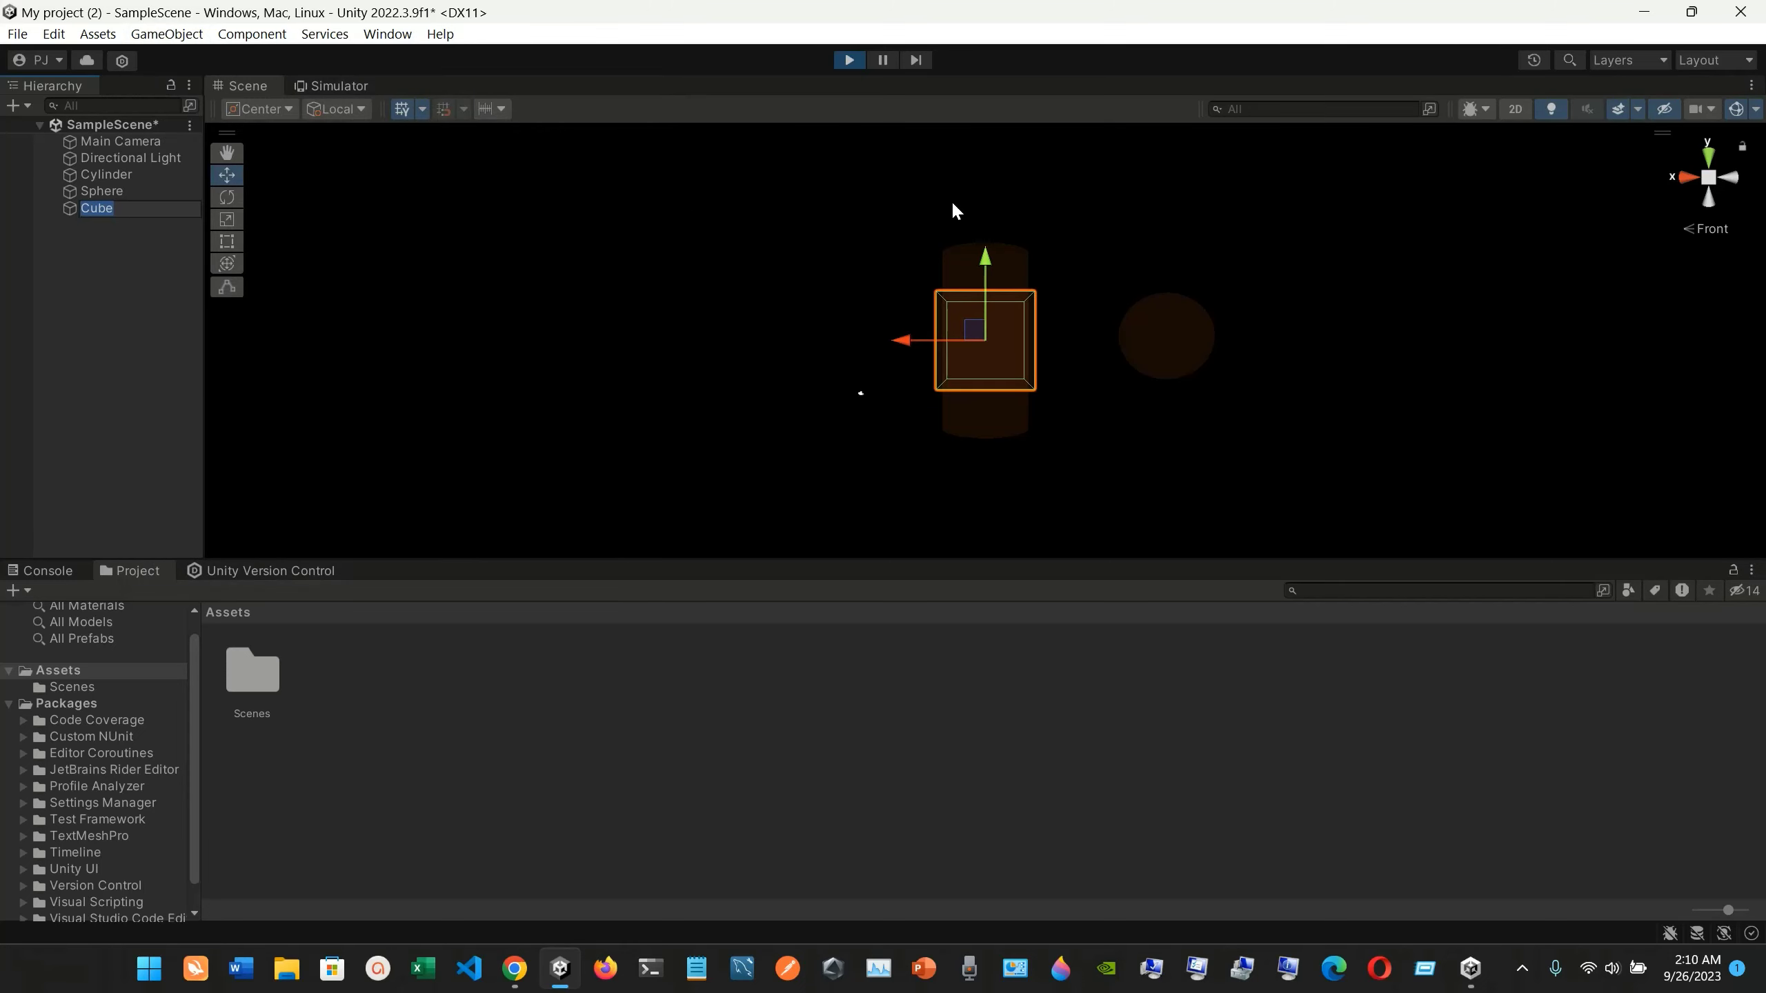
pyautogui.moveTo(983, 336); pyautogui.dragTo(785, 336)
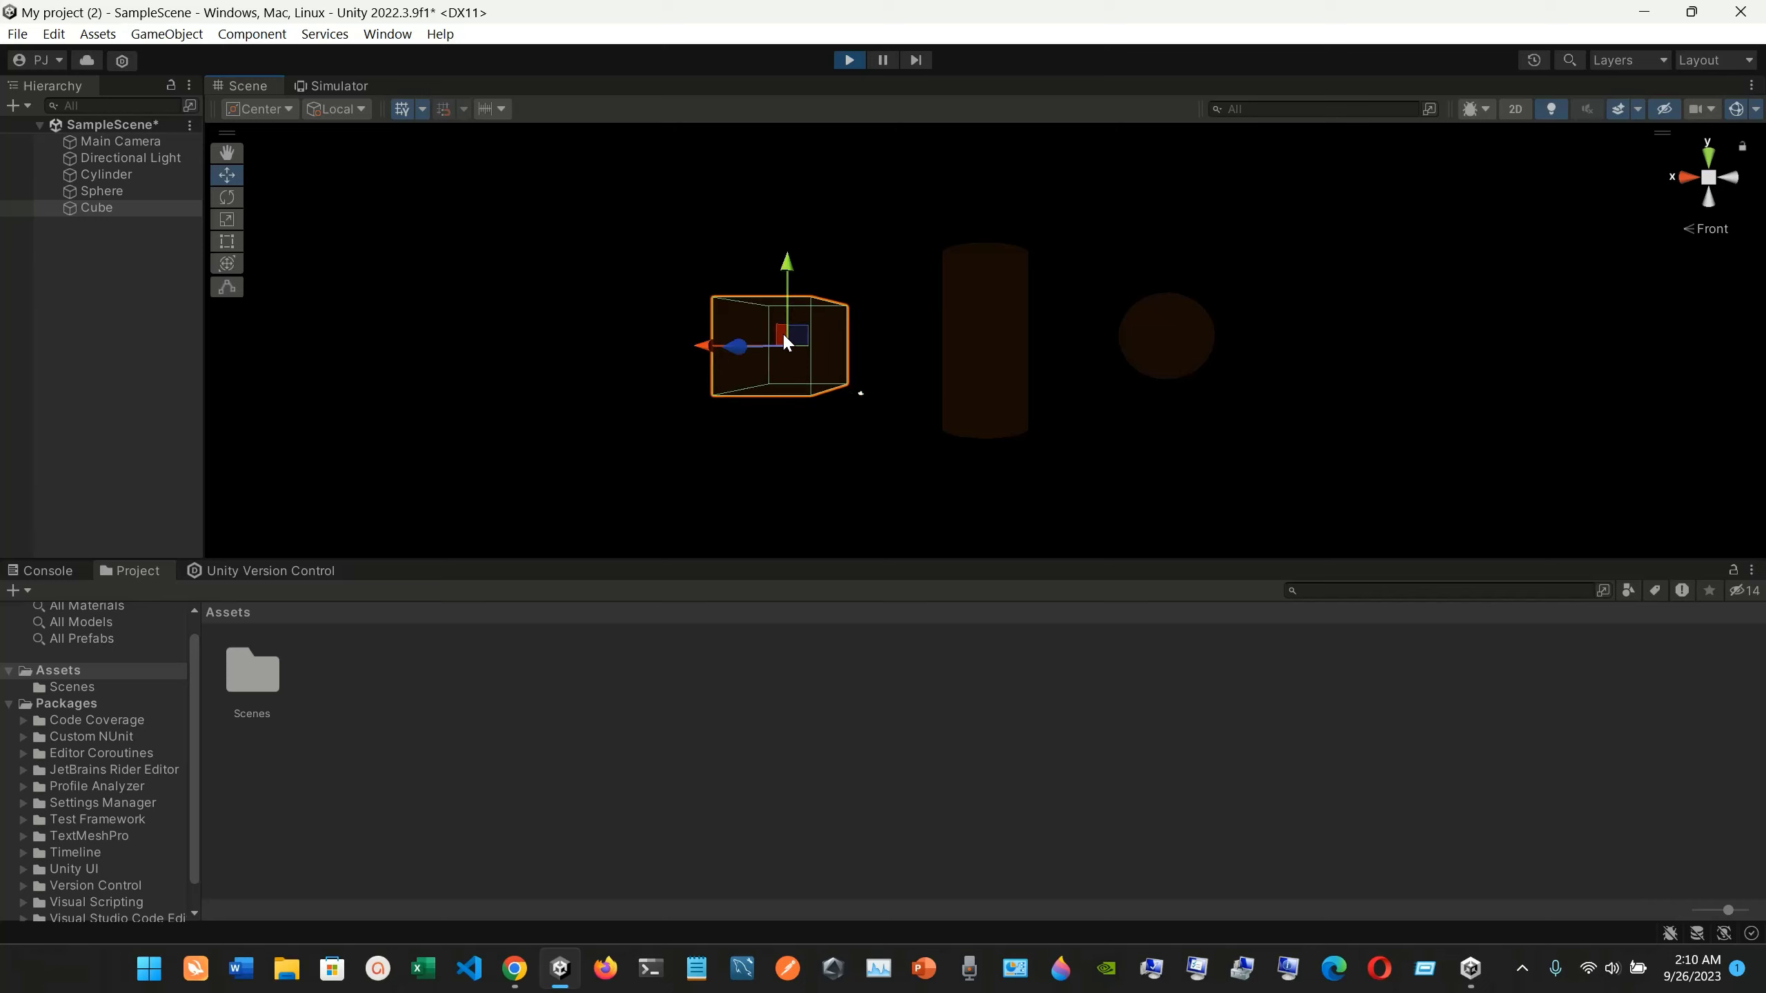
# Check the cylinder and sphere in the Scene view, then inspect all three objects in the Simulator view at a scale of 84
pyautogui.click(958, 343)
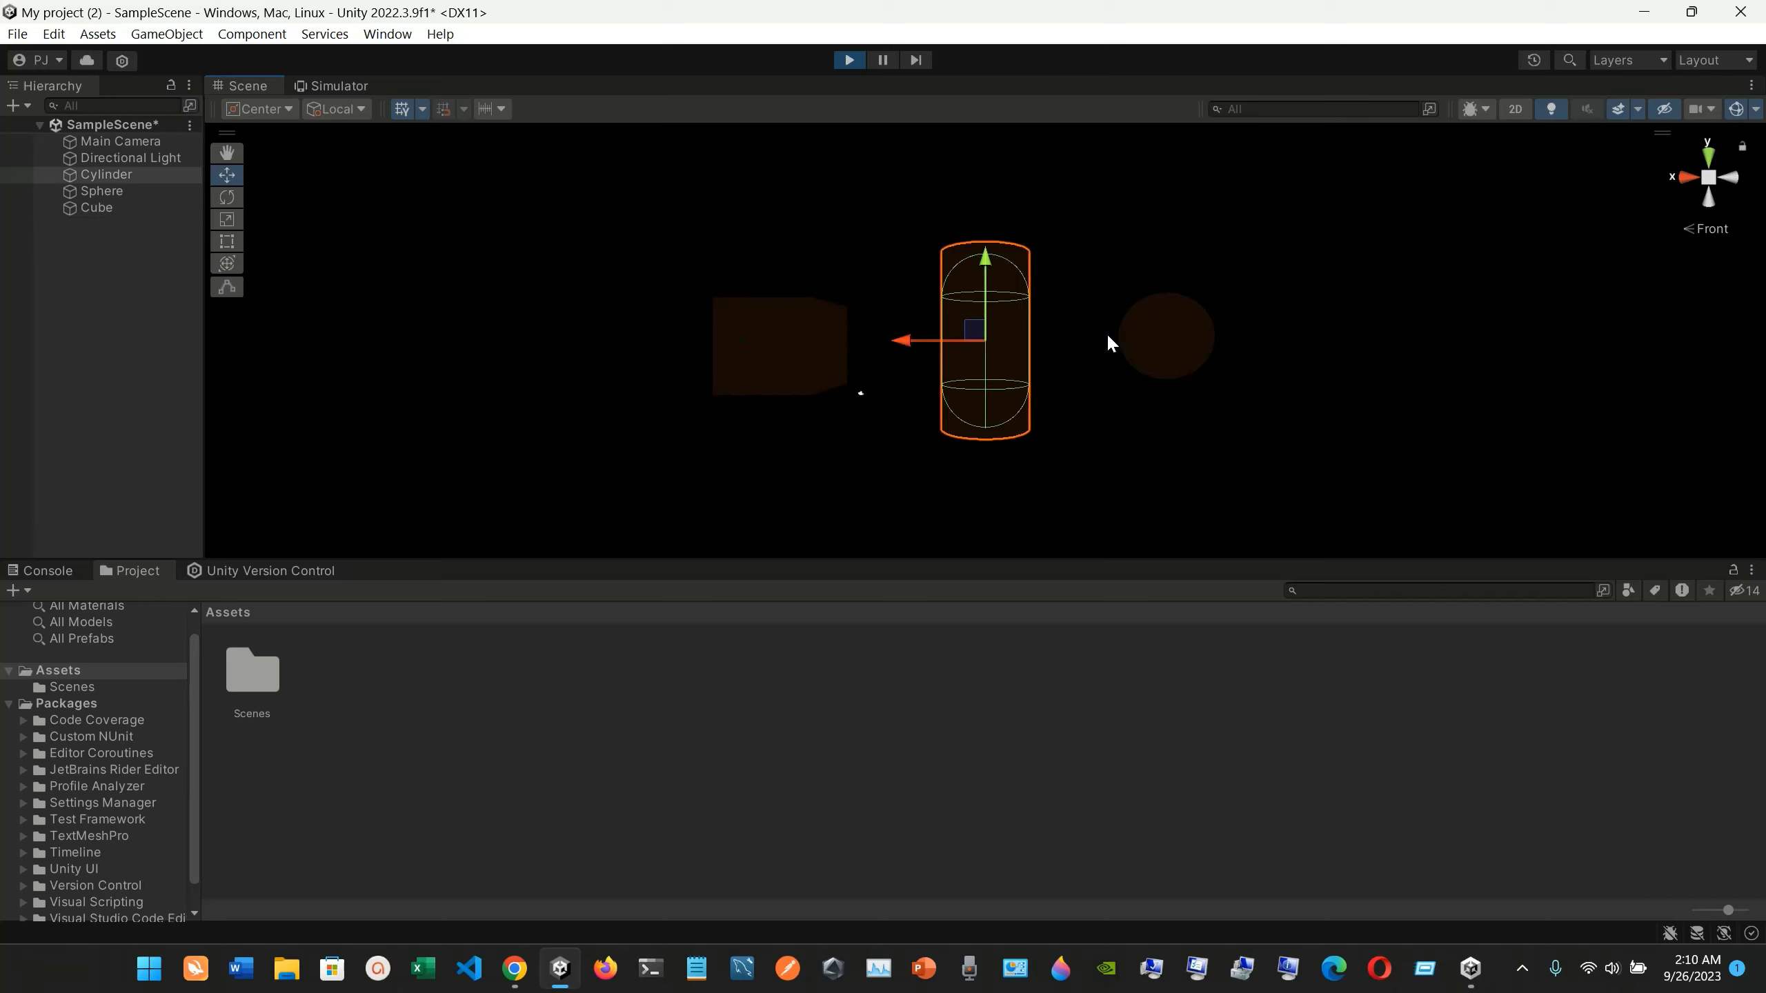
pyautogui.click(1187, 342)
pyautogui.scroll(2, 1187, 333)
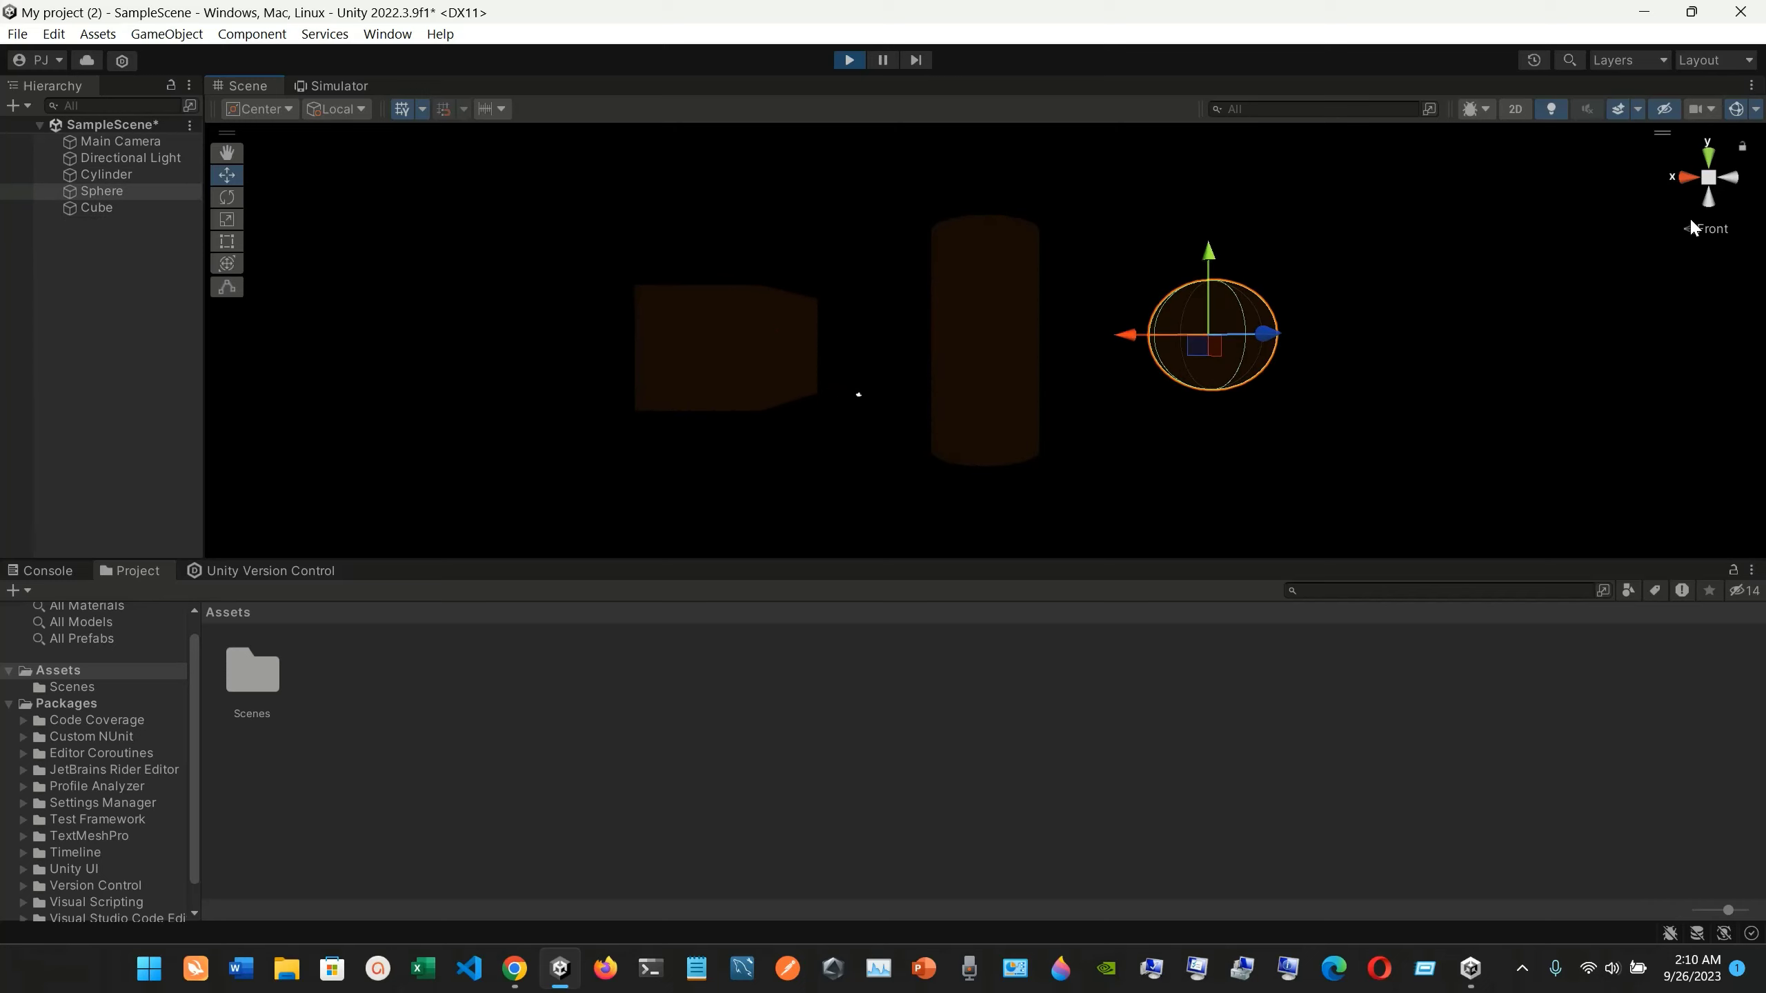
pyautogui.click(351, 84)
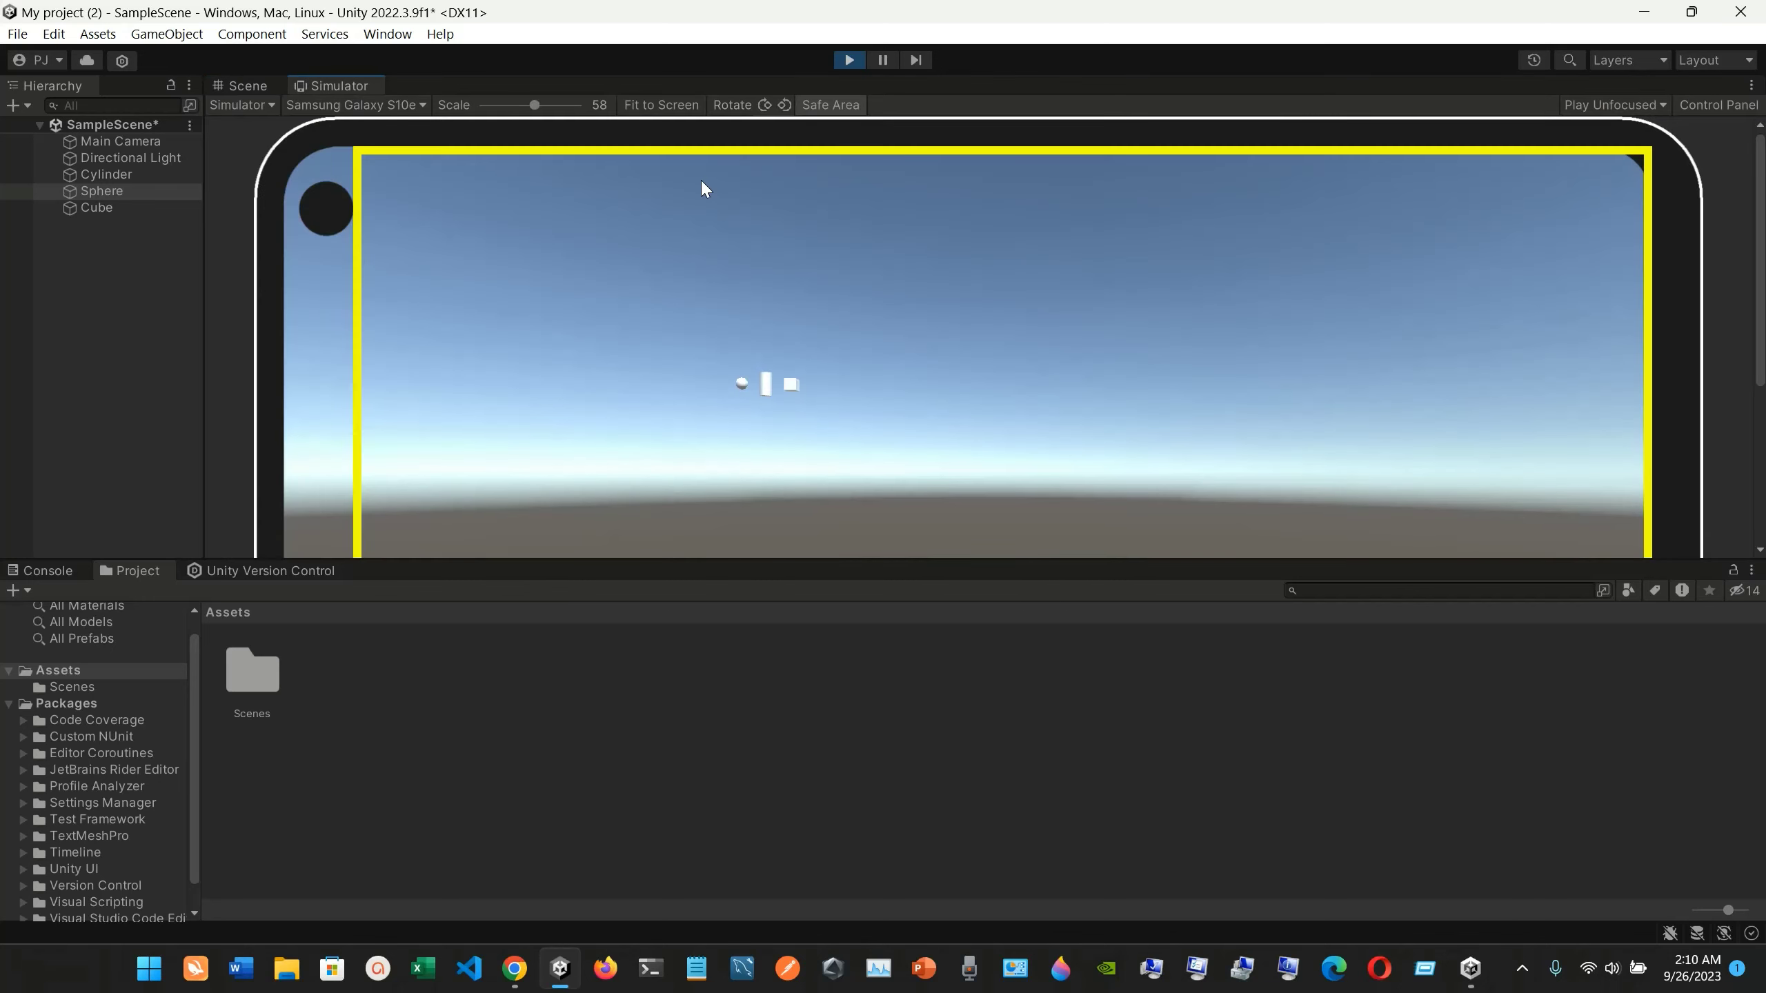
pyautogui.moveTo(551, 103); pyautogui.dragTo(560, 106)
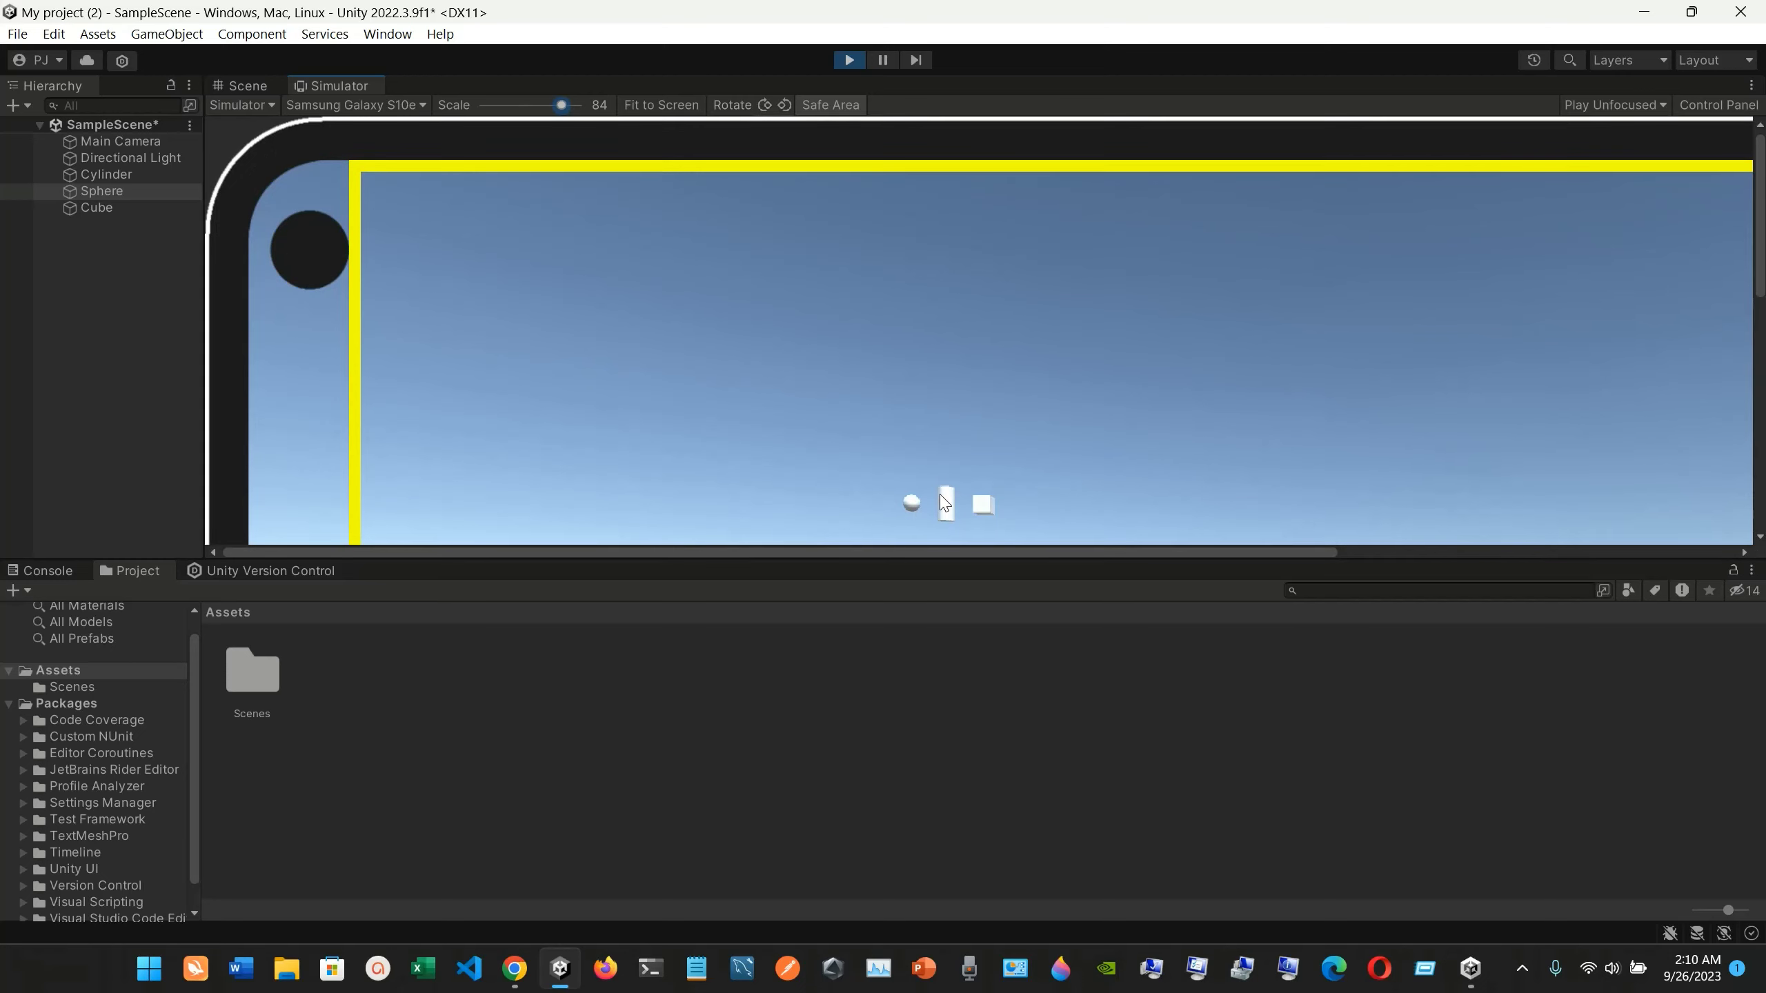
# Stop Play mode, reduce the simulated device's scale to 43 and start Play mode again
pyautogui.click(842, 61)
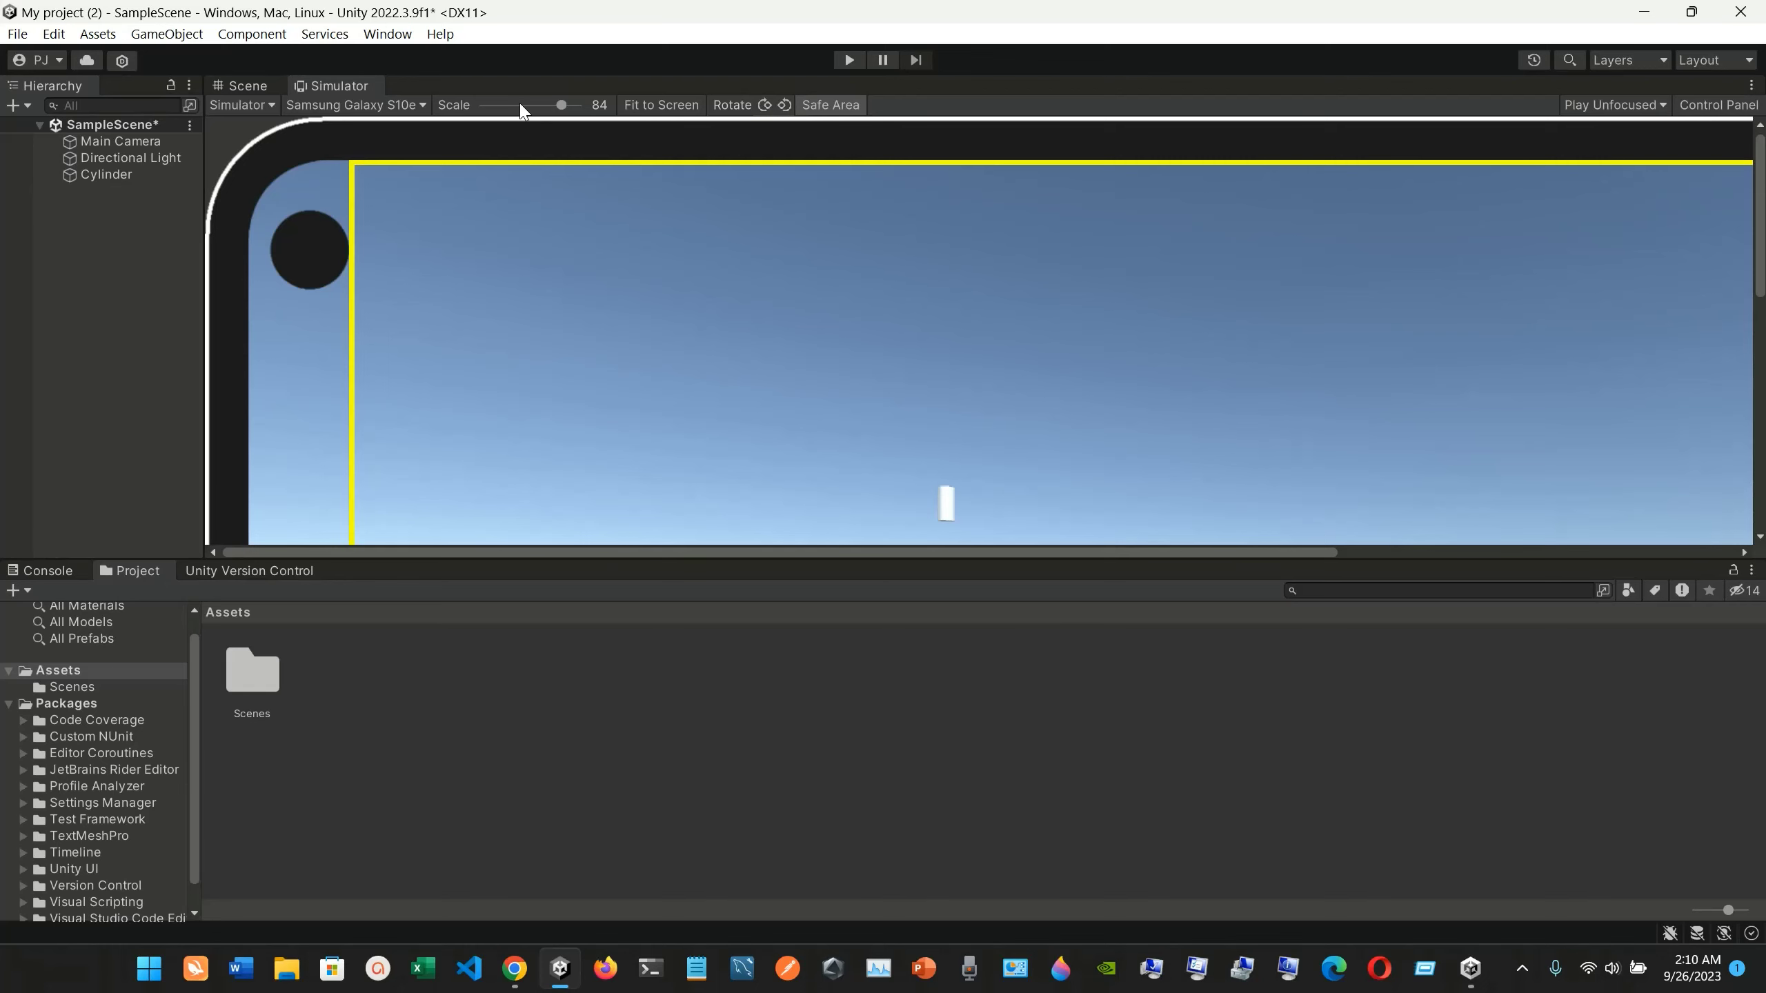
pyautogui.click(520, 104)
pyautogui.click(843, 60)
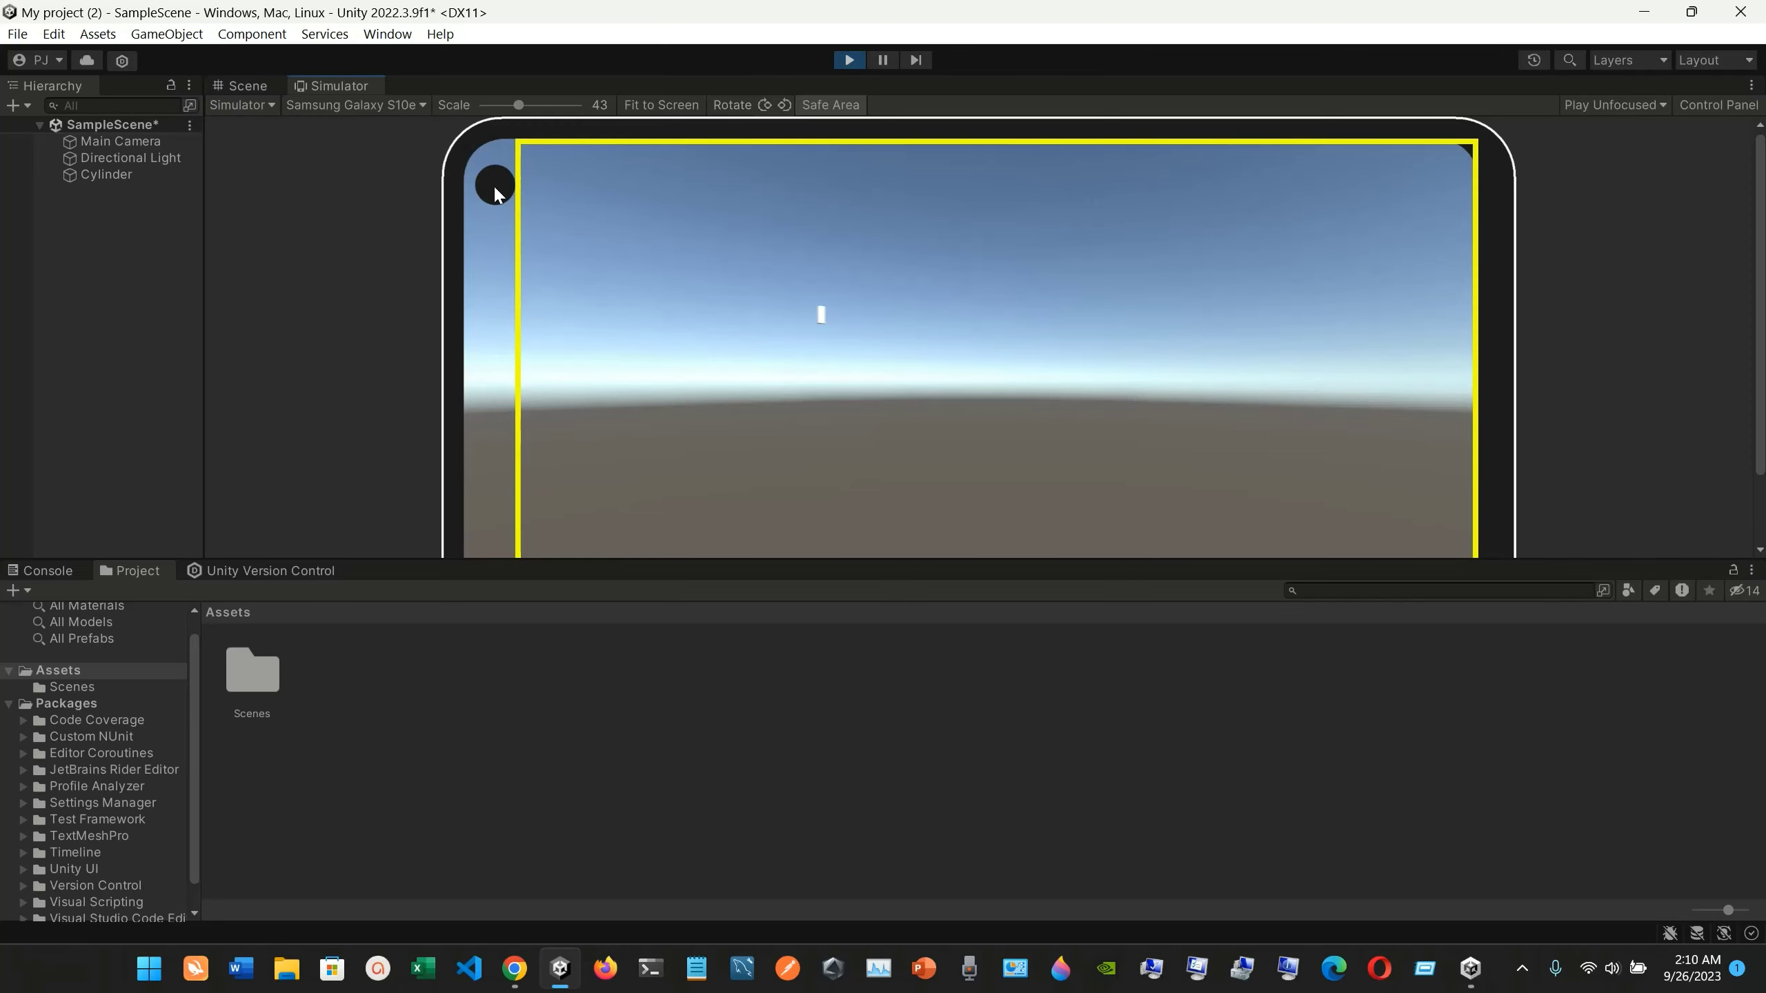
# View the cylinder from the right in the Scene view, restart Play mode and compare it with the Simulator view
pyautogui.click(259, 85)
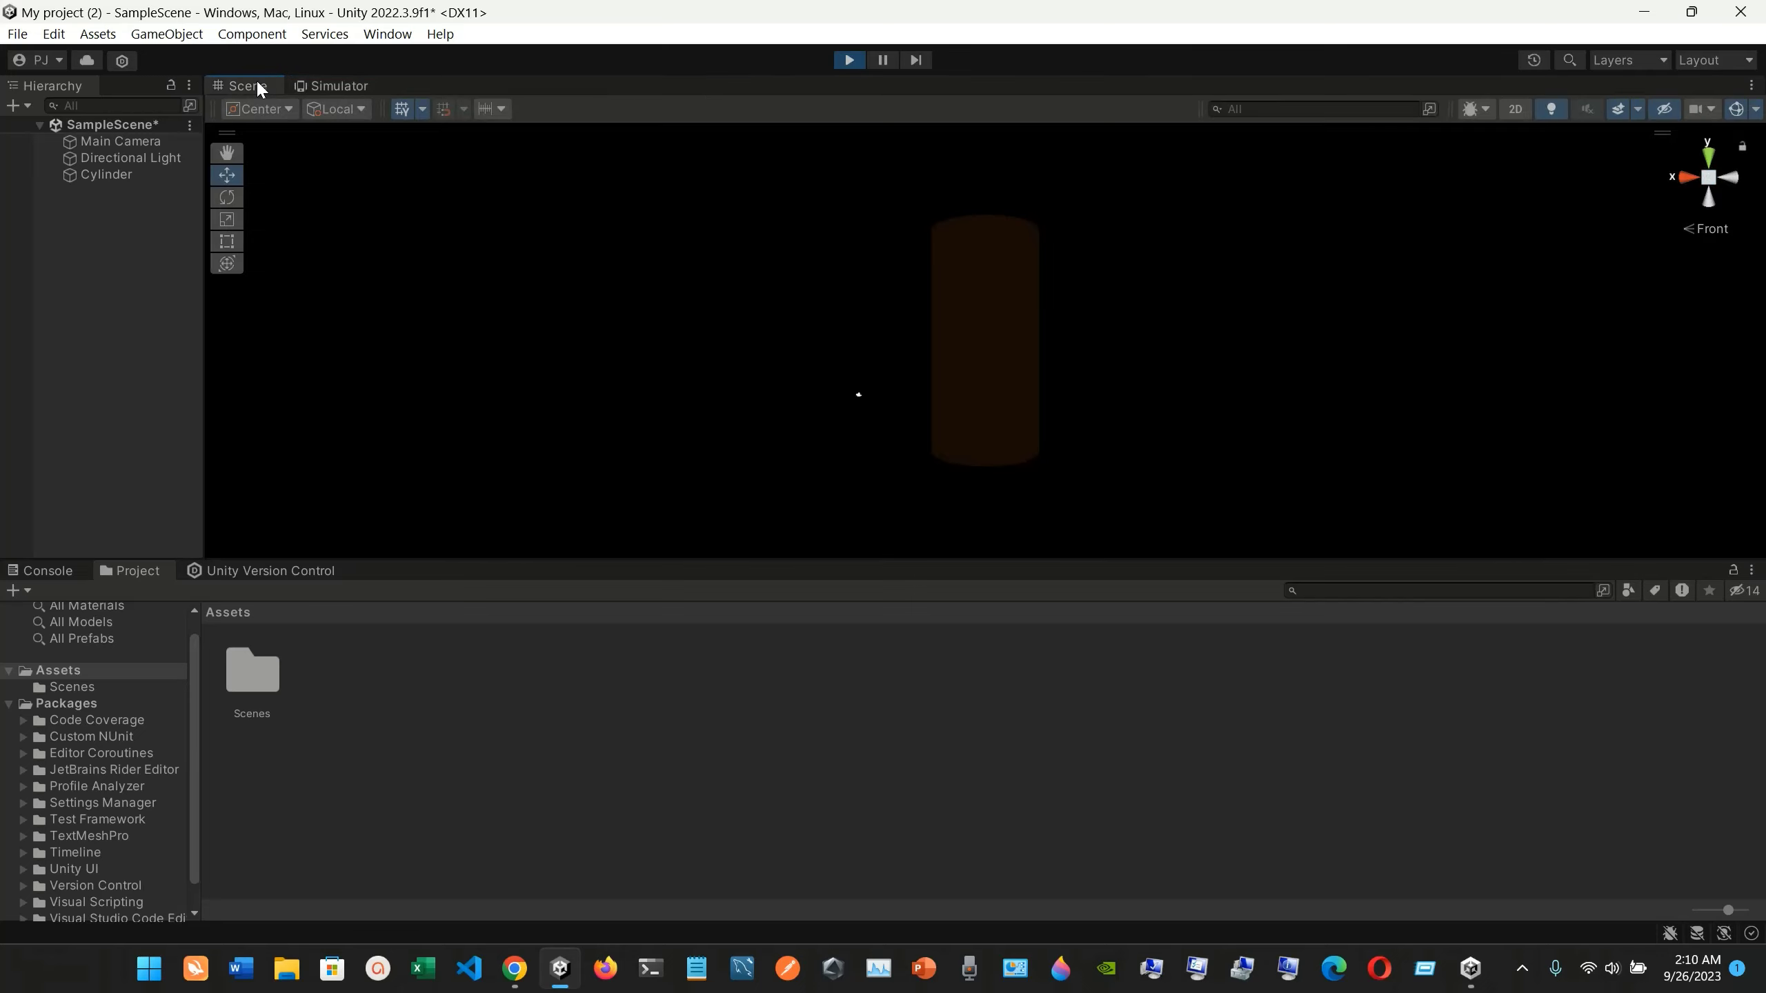
pyautogui.click(1688, 179)
pyautogui.click(1740, 182)
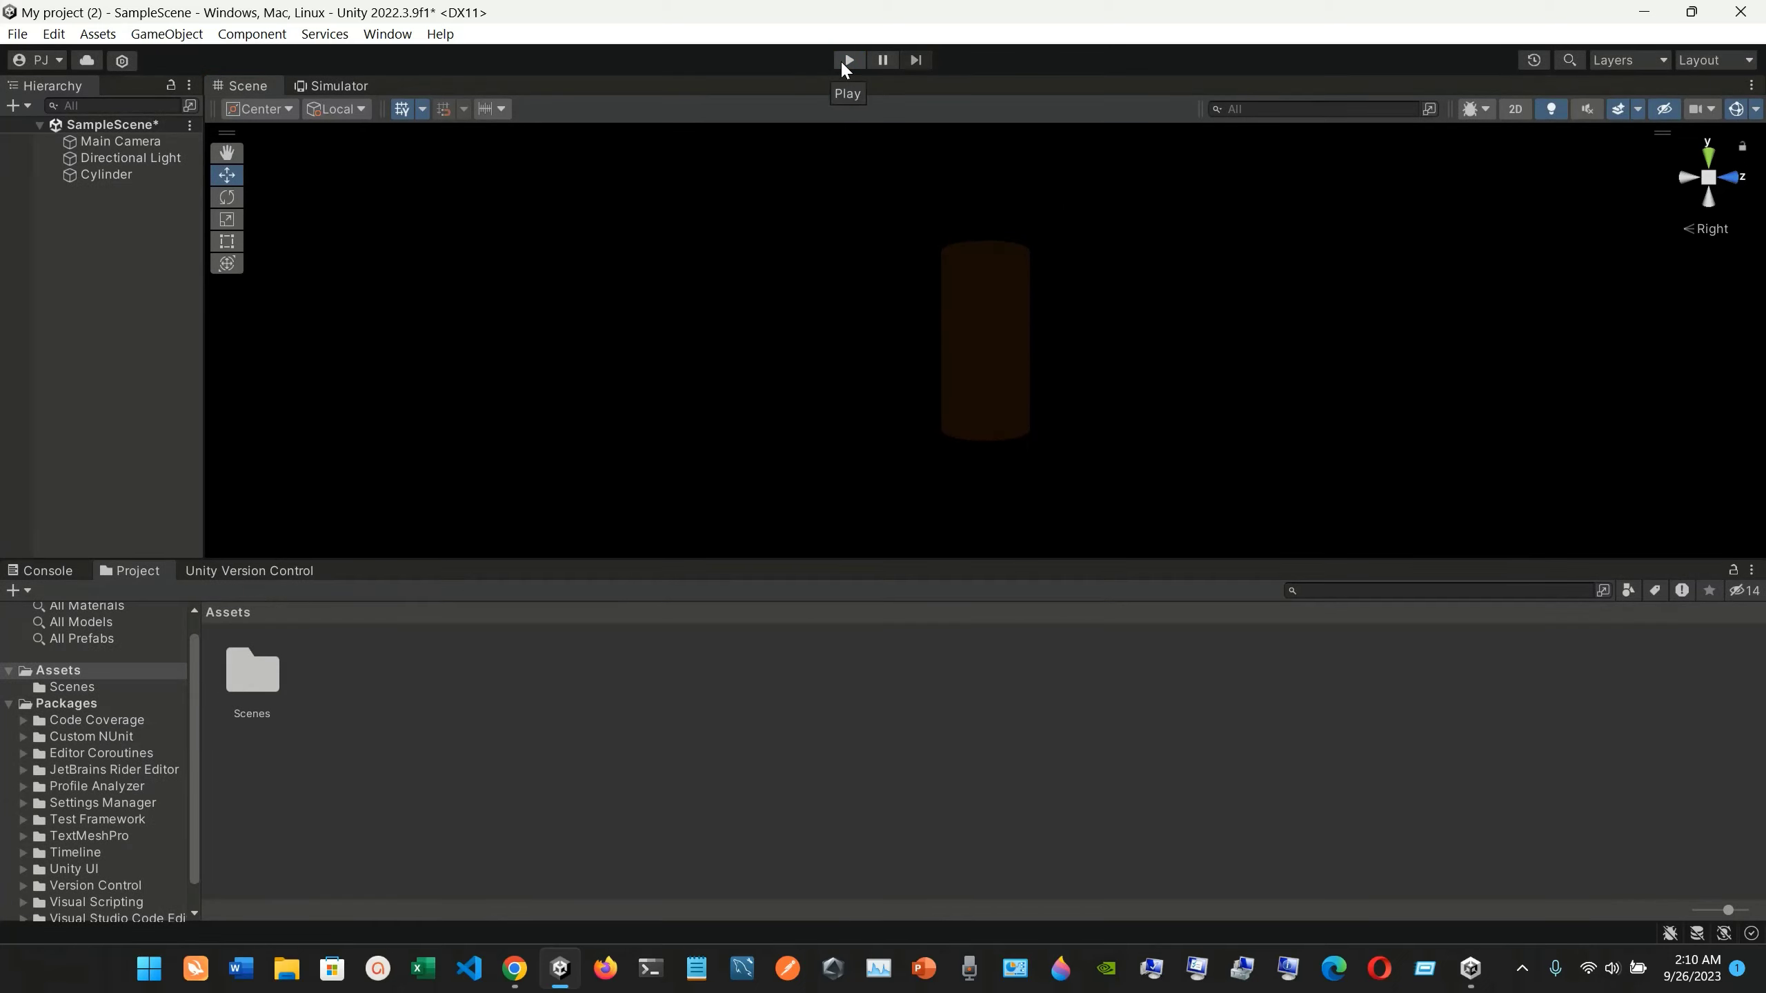
pyautogui.click(847, 64)
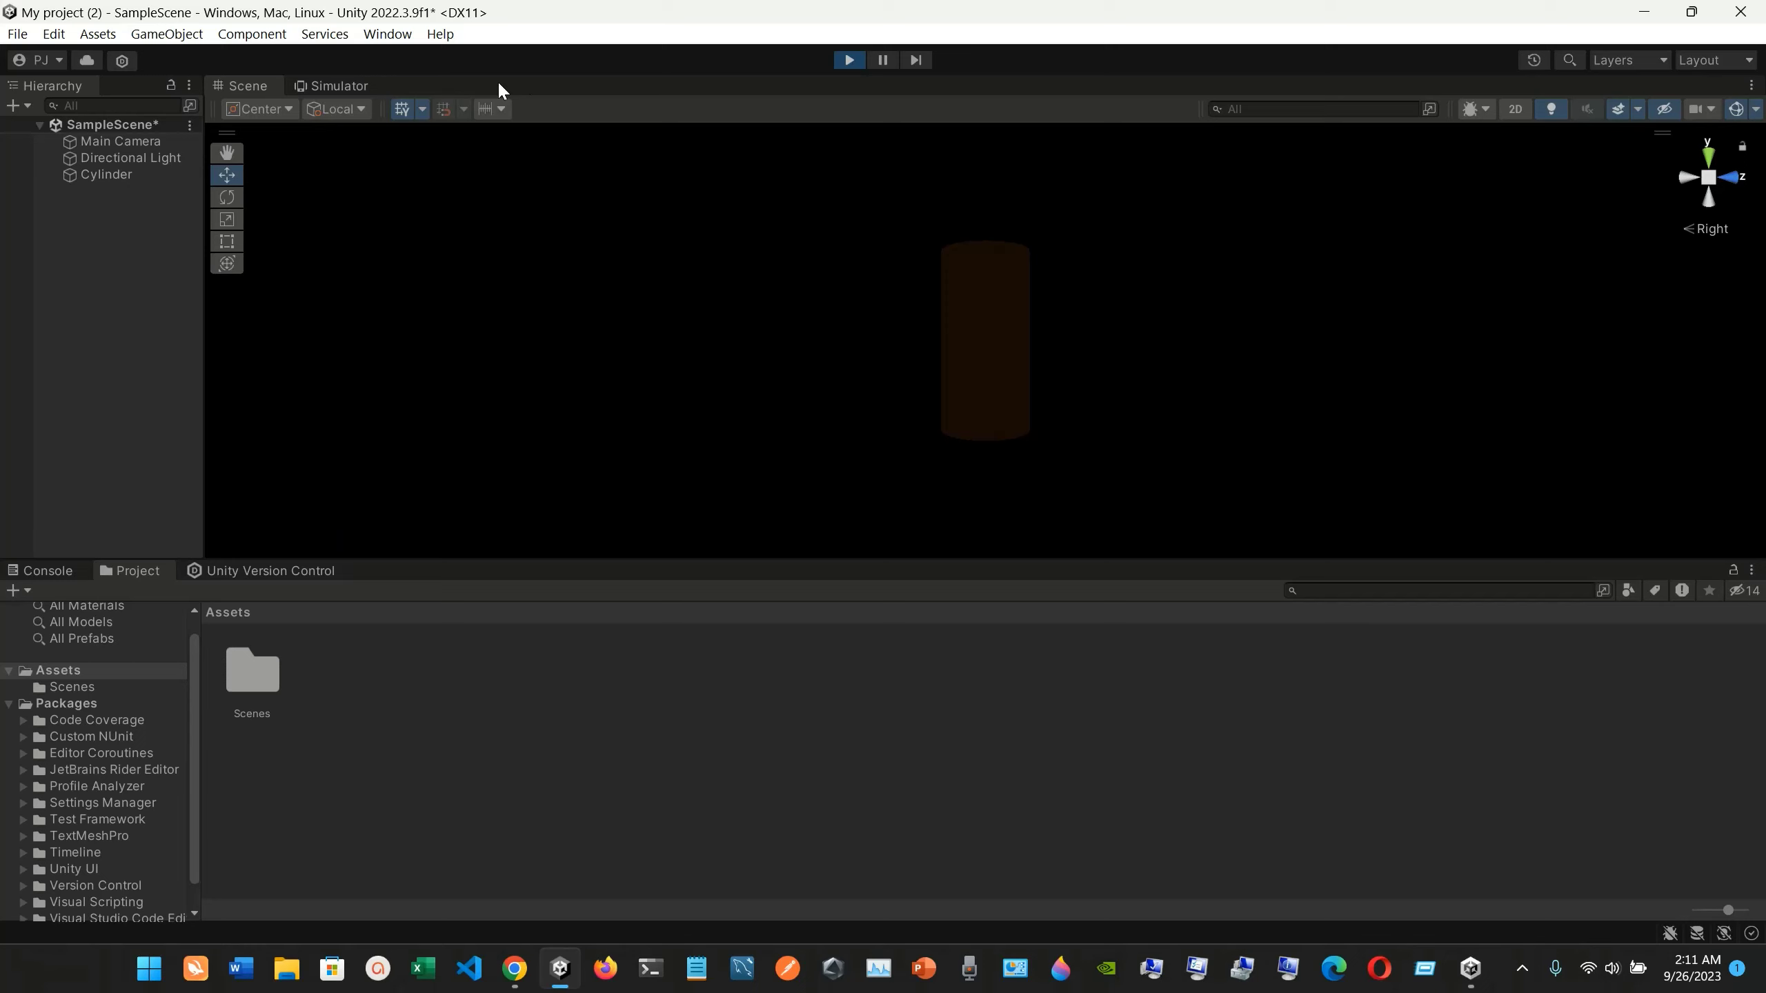
pyautogui.click(356, 91)
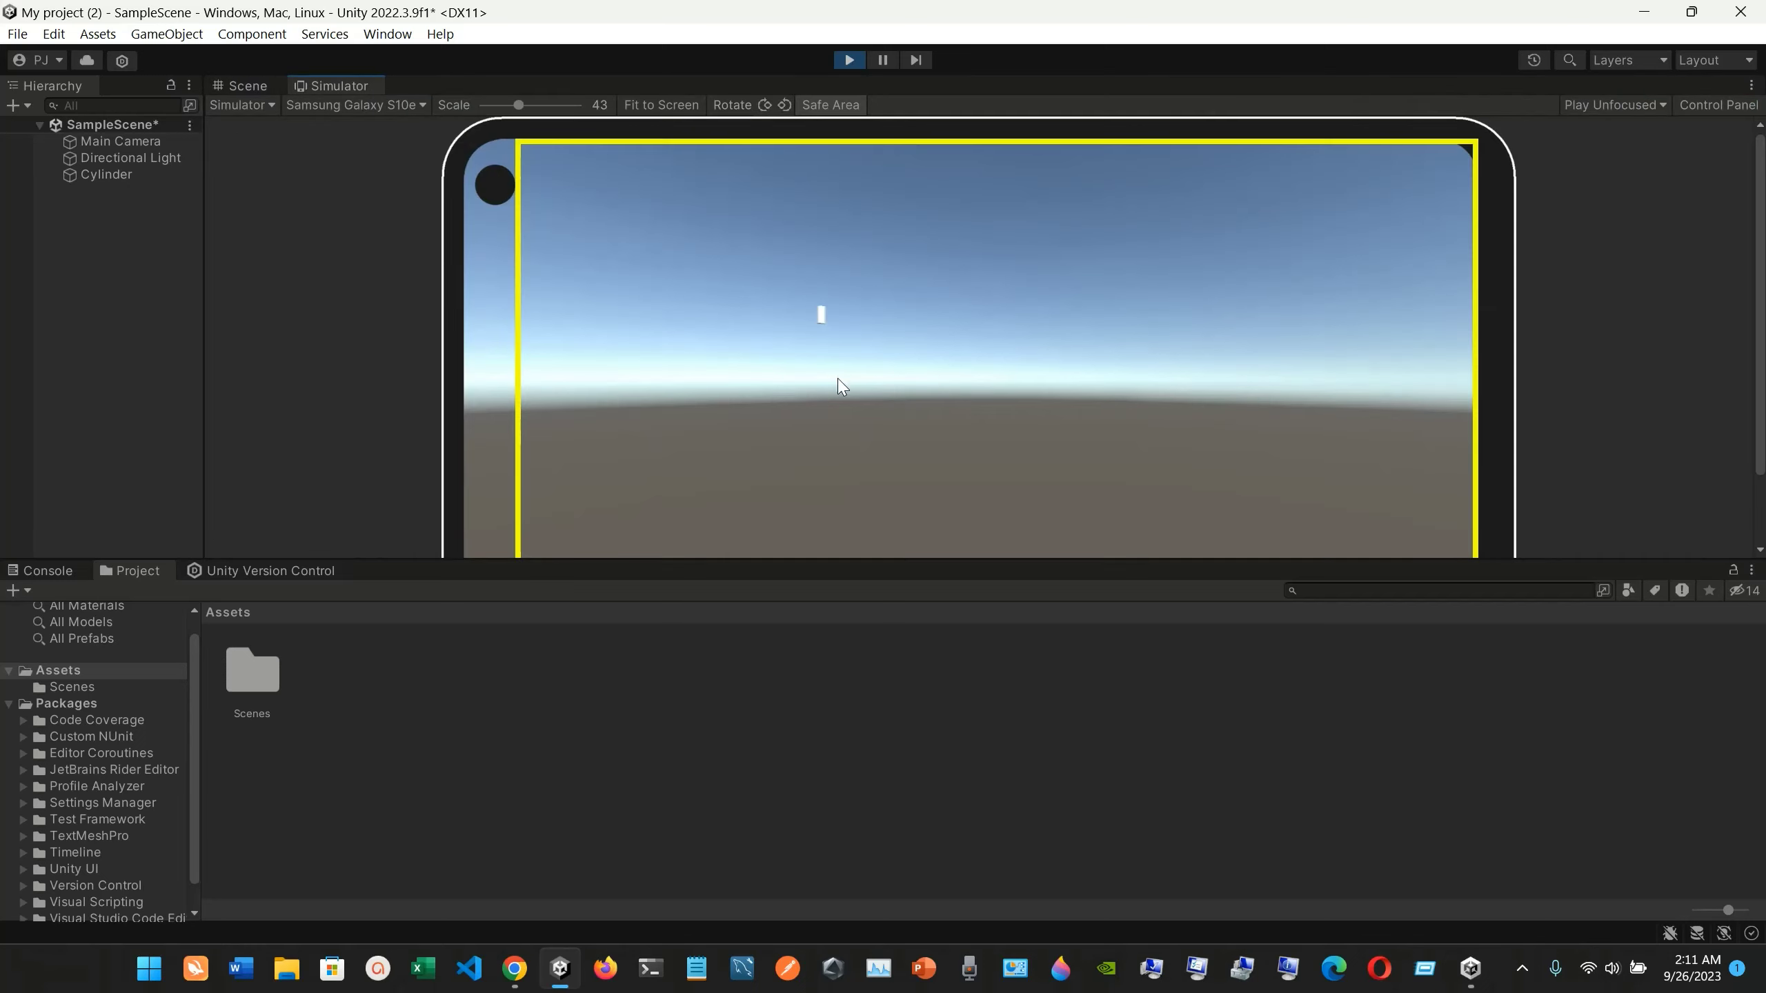
pyautogui.click(244, 85)
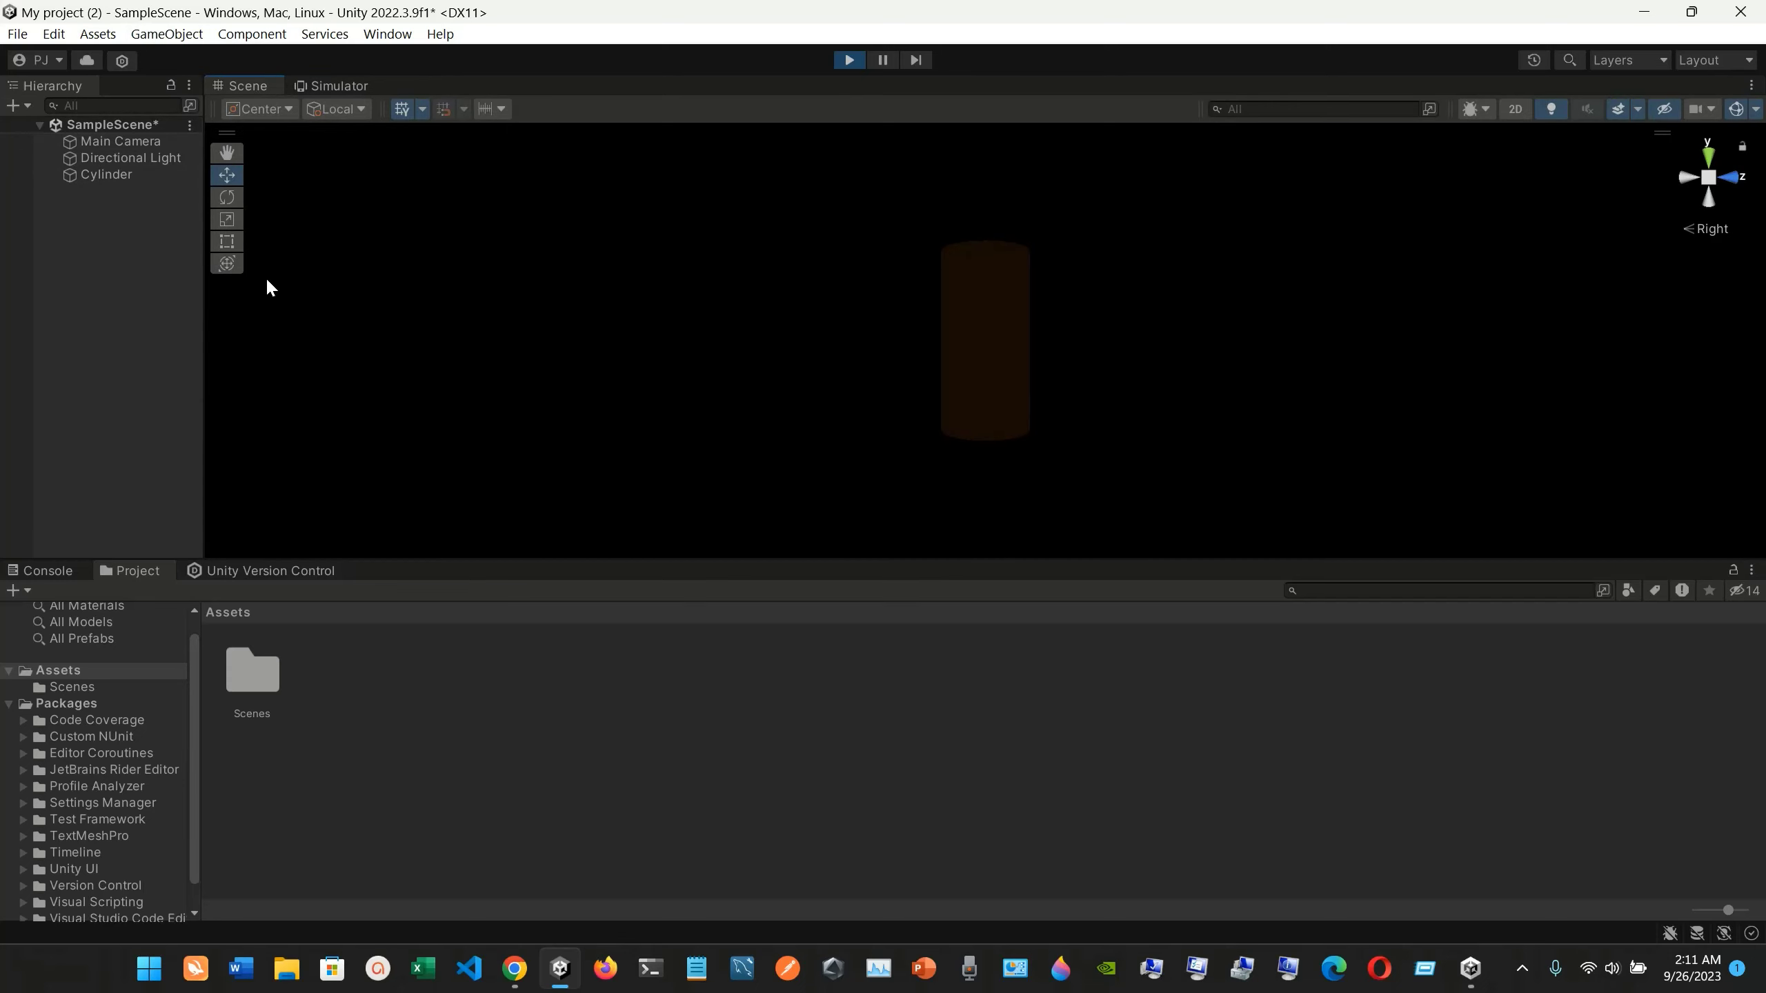
# Check the Unity Manual in Chrome, return to the Unity editor and open the Device Simulator
pyautogui.click(527, 971)
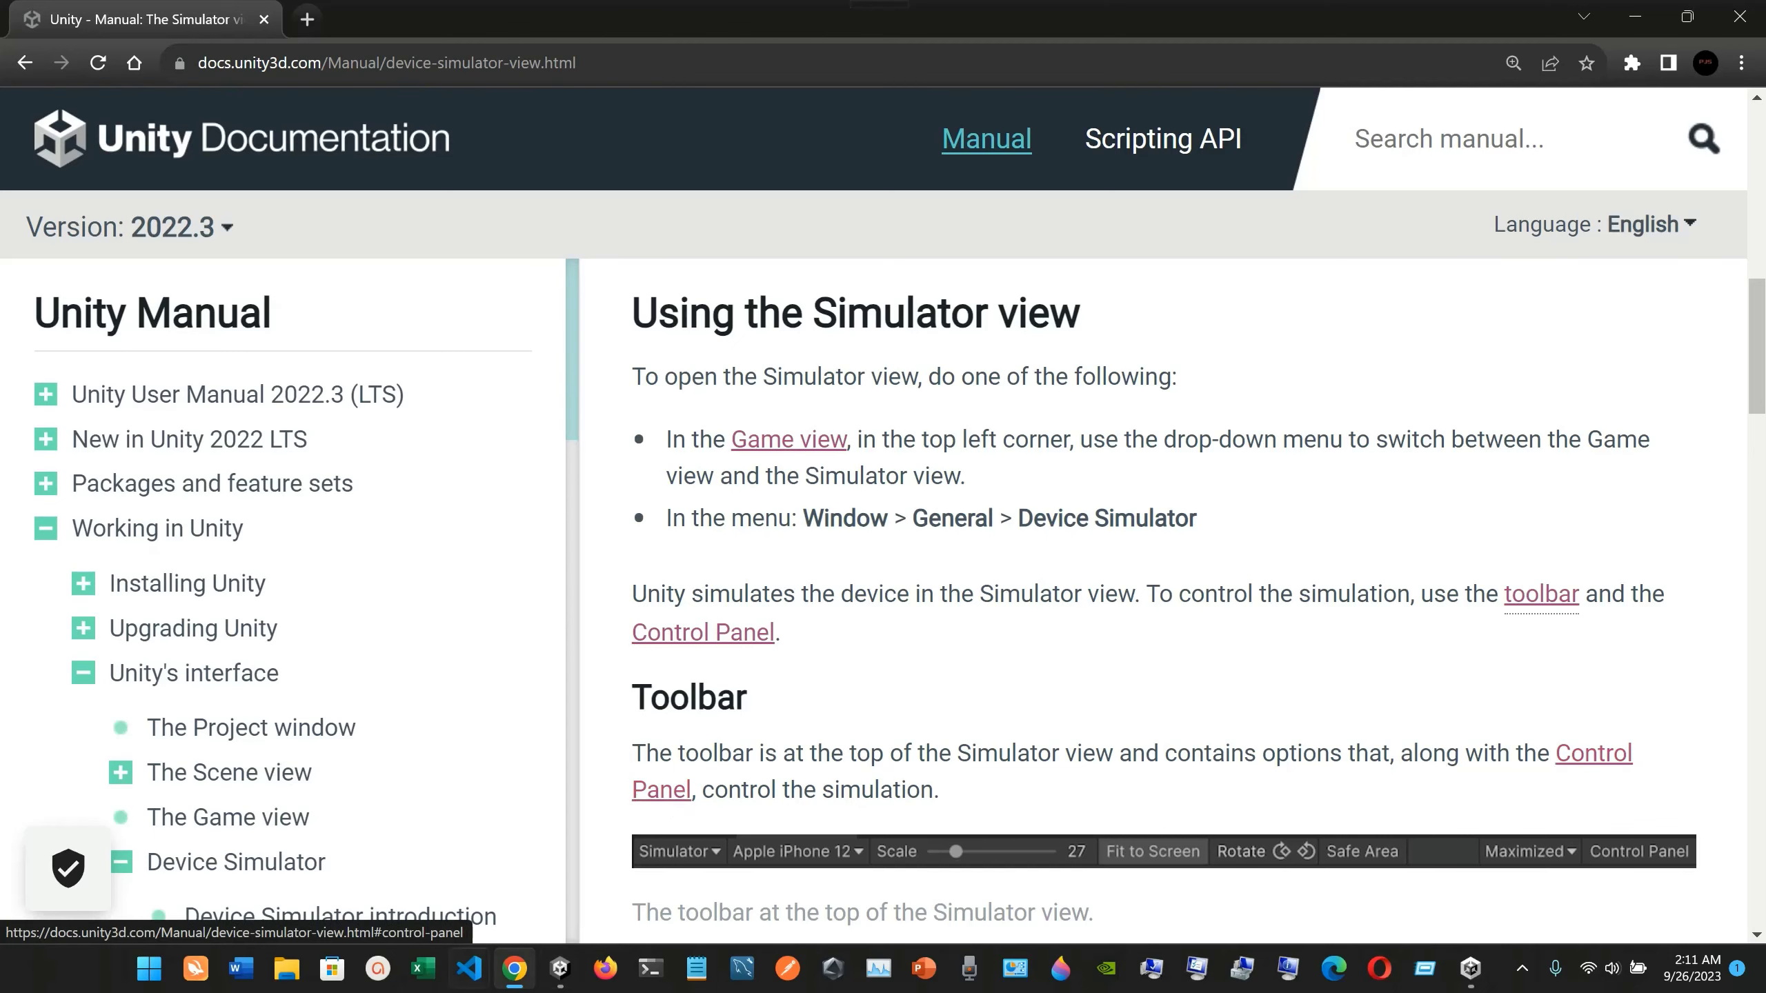
pyautogui.click(560, 969)
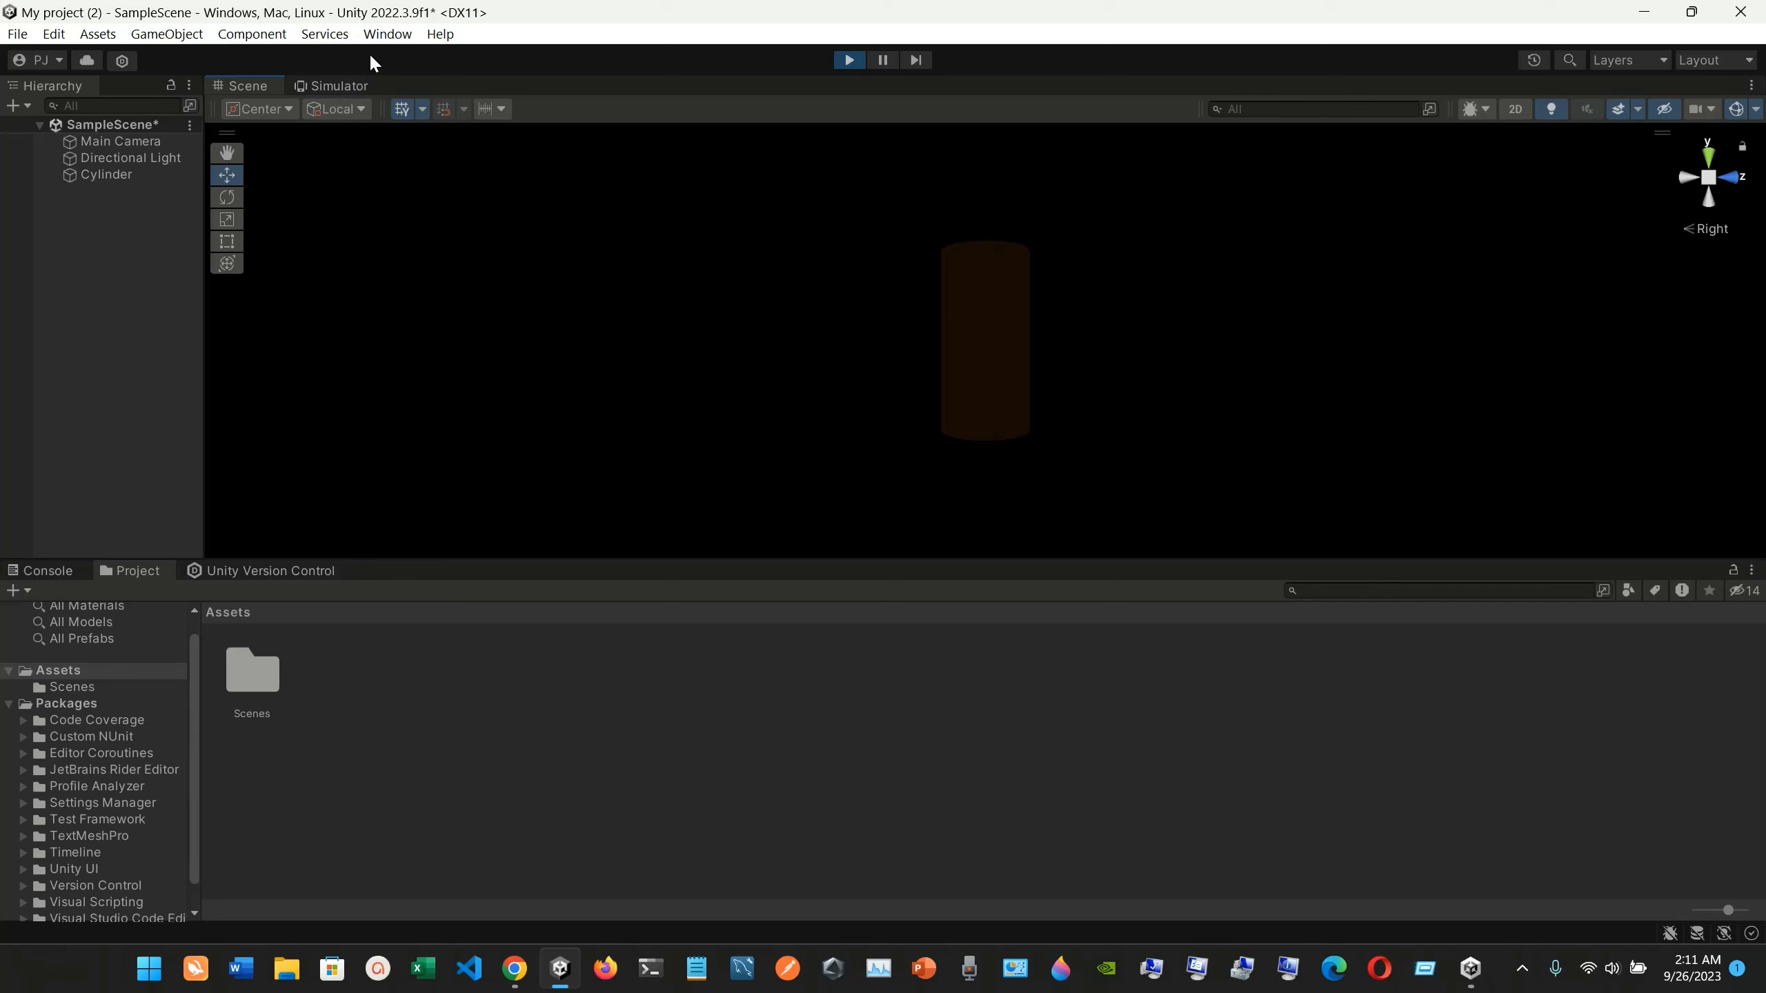
pyautogui.click(386, 35)
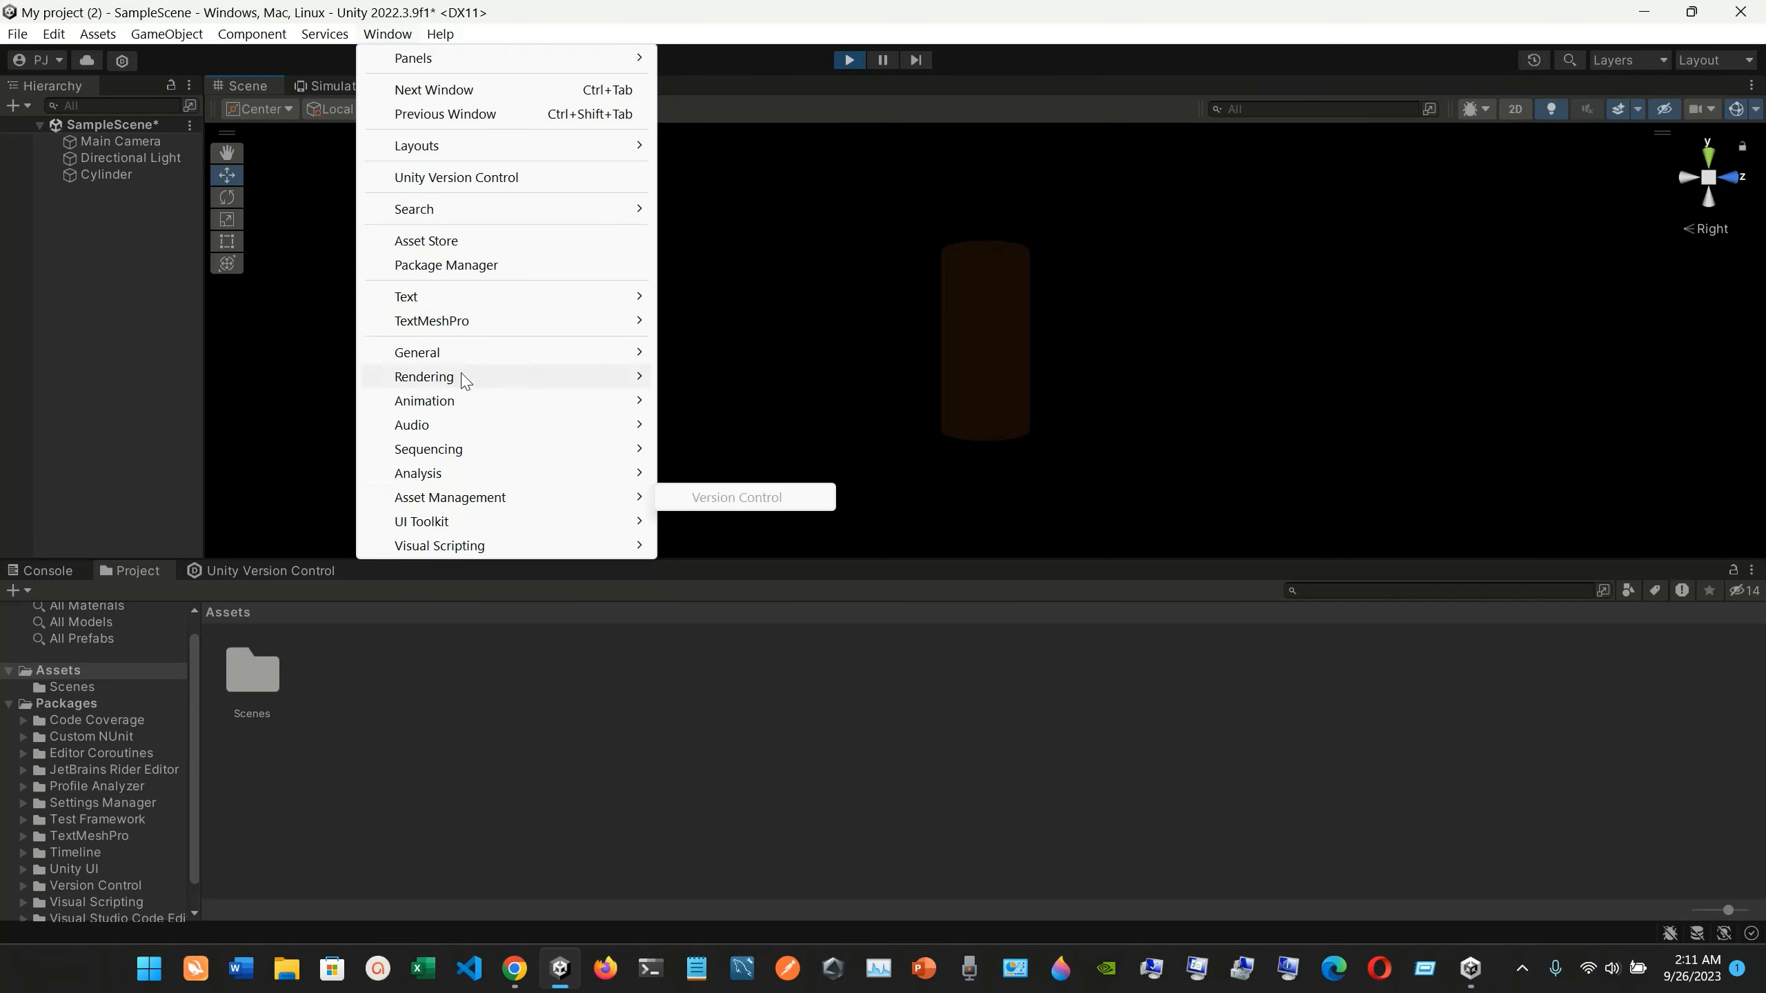
pyautogui.moveTo(496, 352)
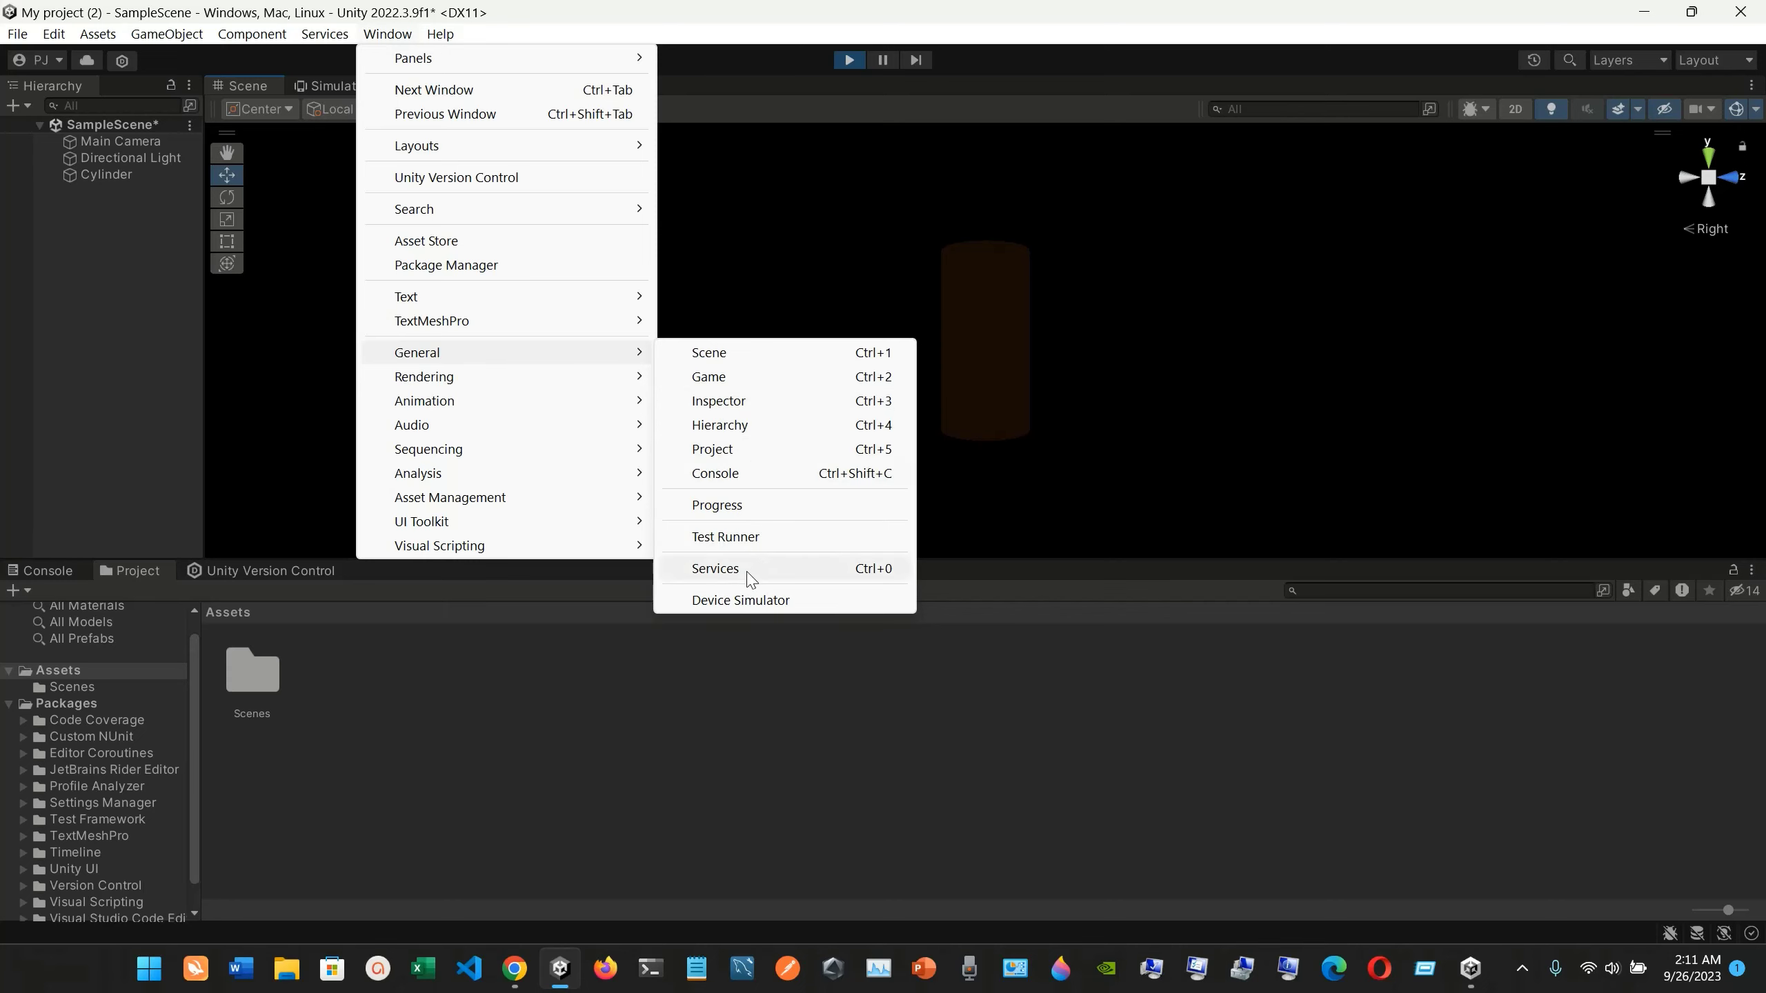
pyautogui.click(761, 602)
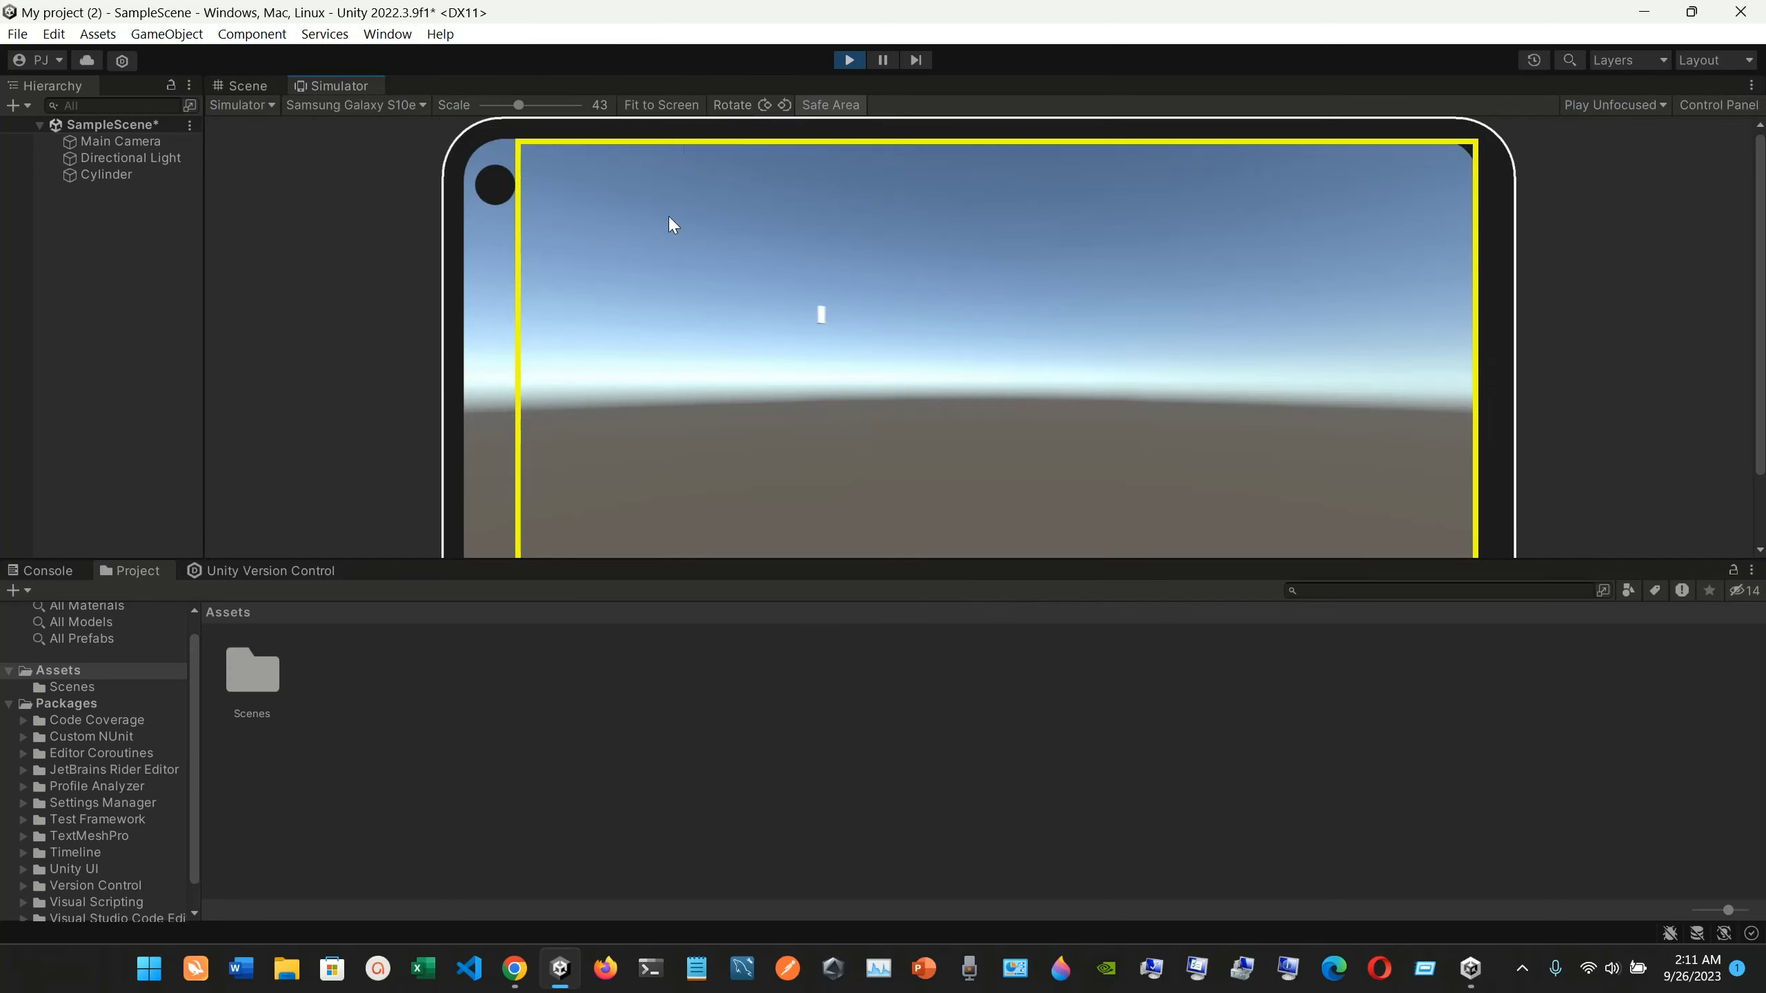
# Move the directional light up to the cylinder's height in the Scene view and check the scene in the Simulator view
pyautogui.click(252, 87)
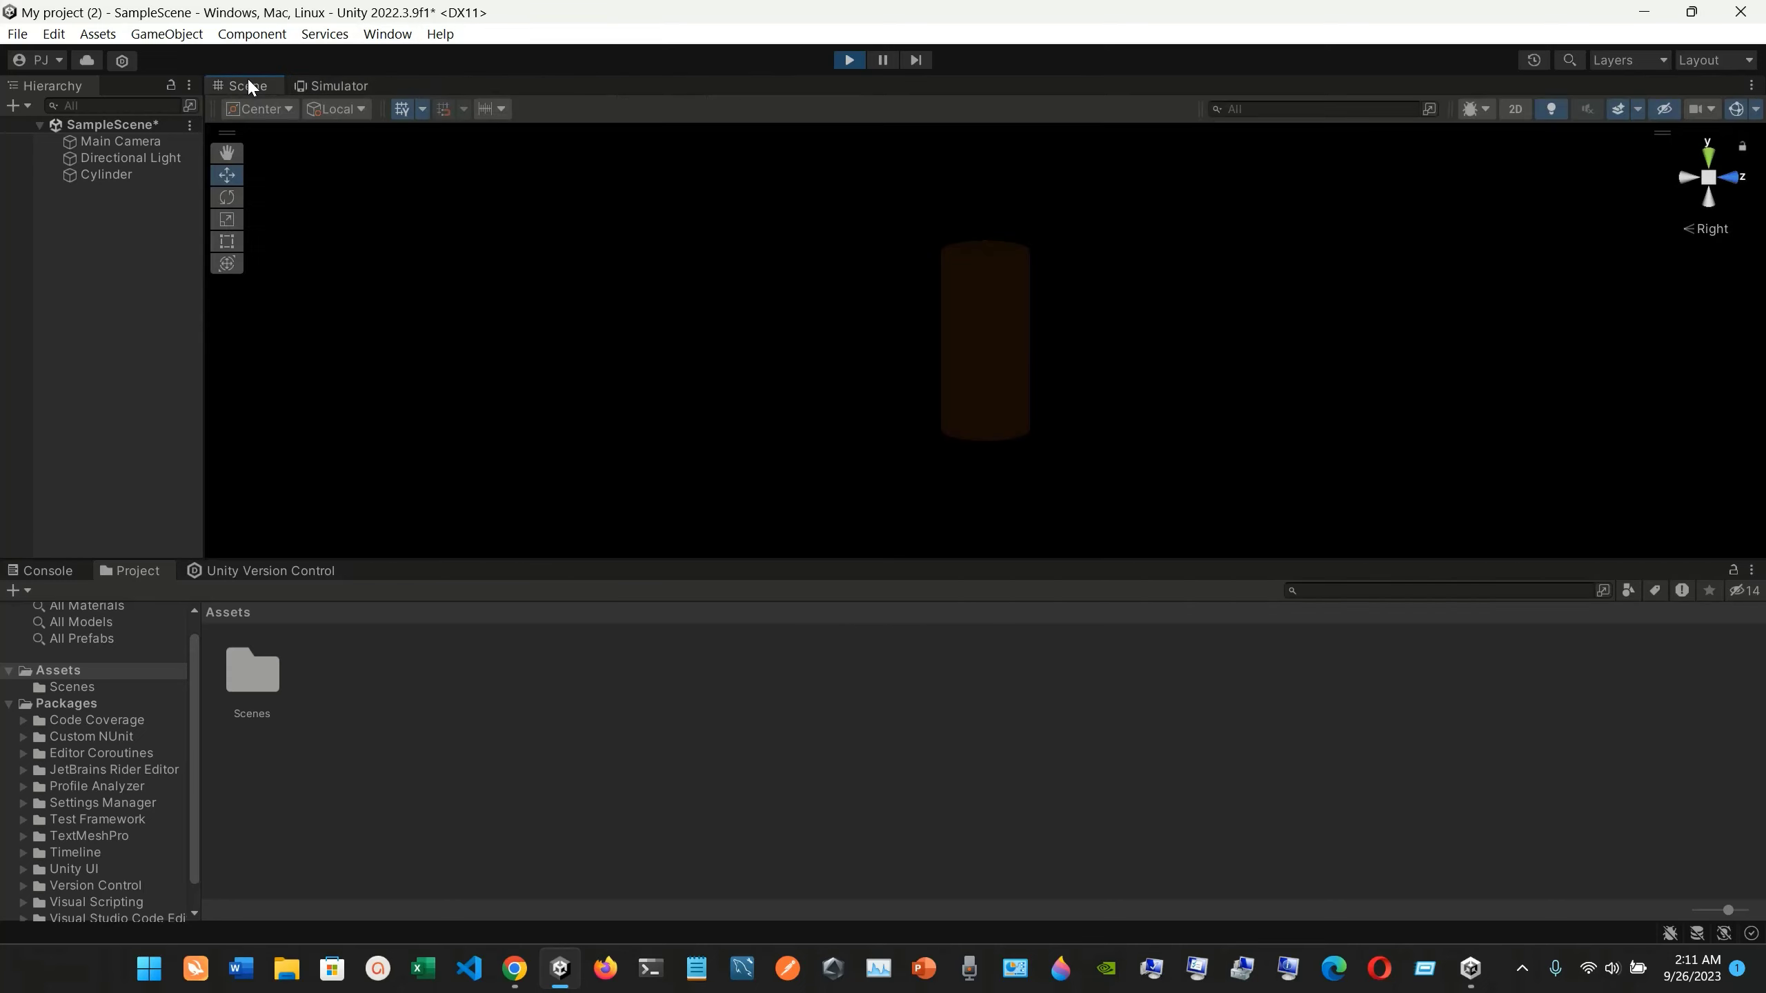
pyautogui.click(122, 175)
pyautogui.click(152, 159)
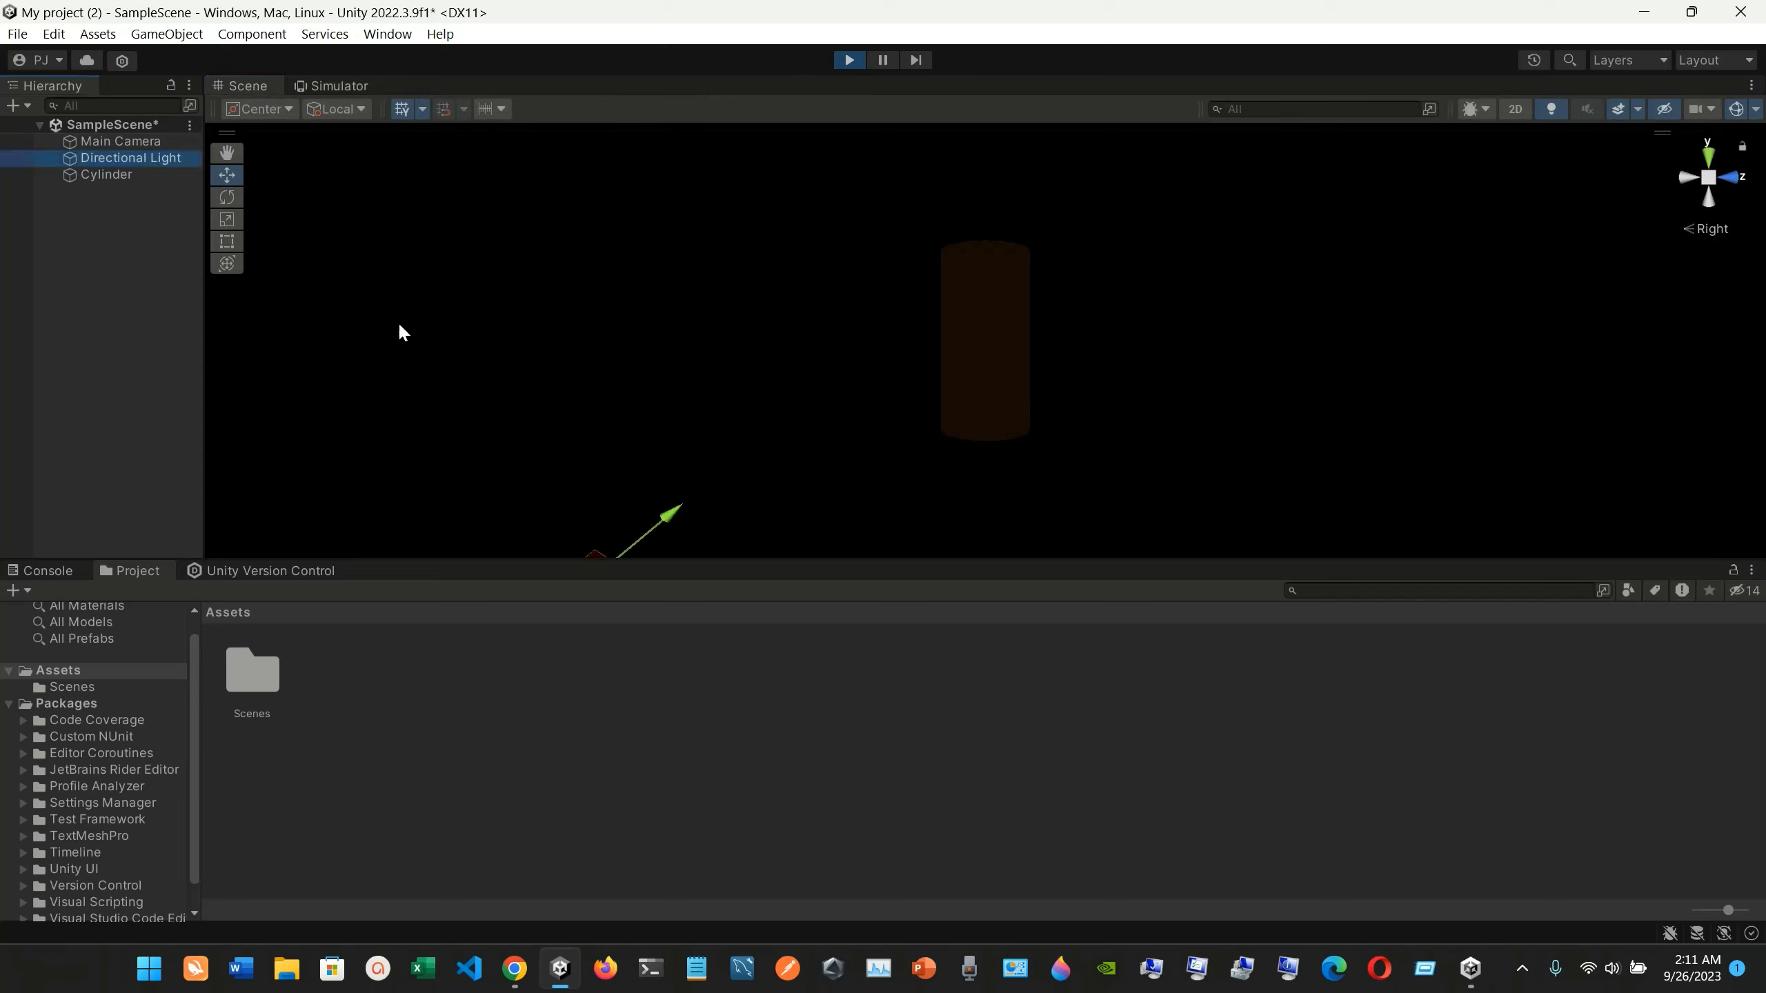
pyautogui.moveTo(630, 548); pyautogui.dragTo(671, 316)
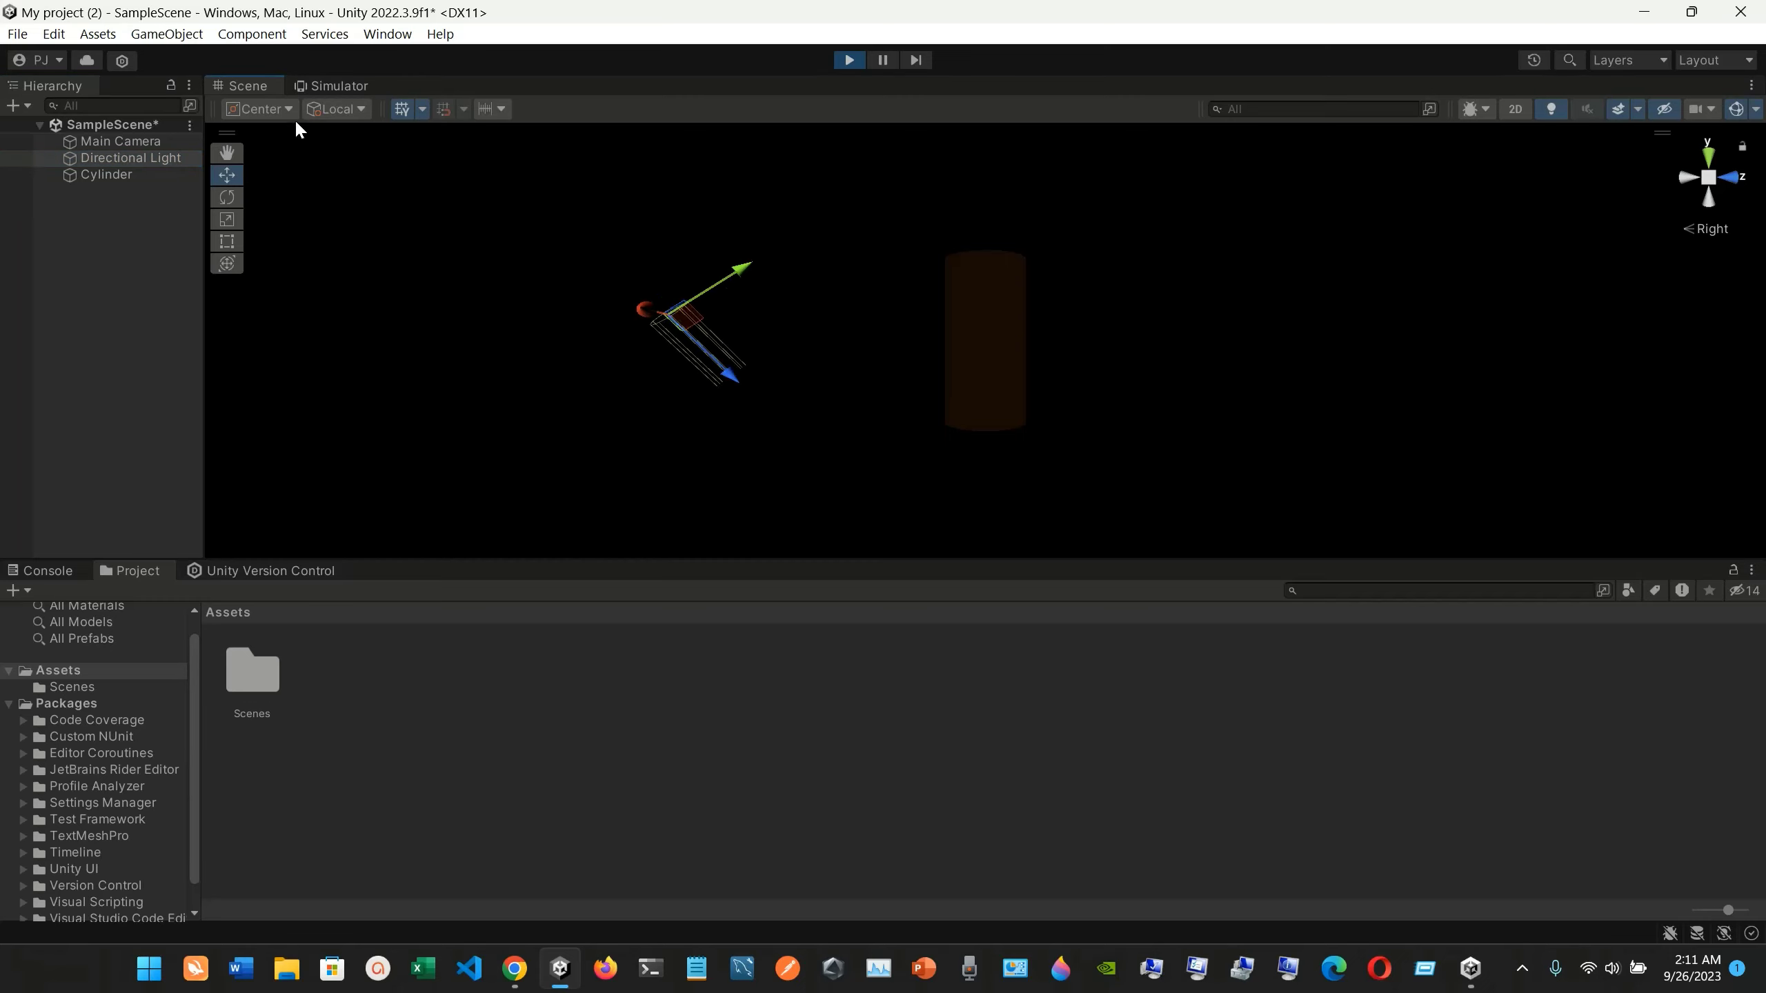
pyautogui.click(333, 85)
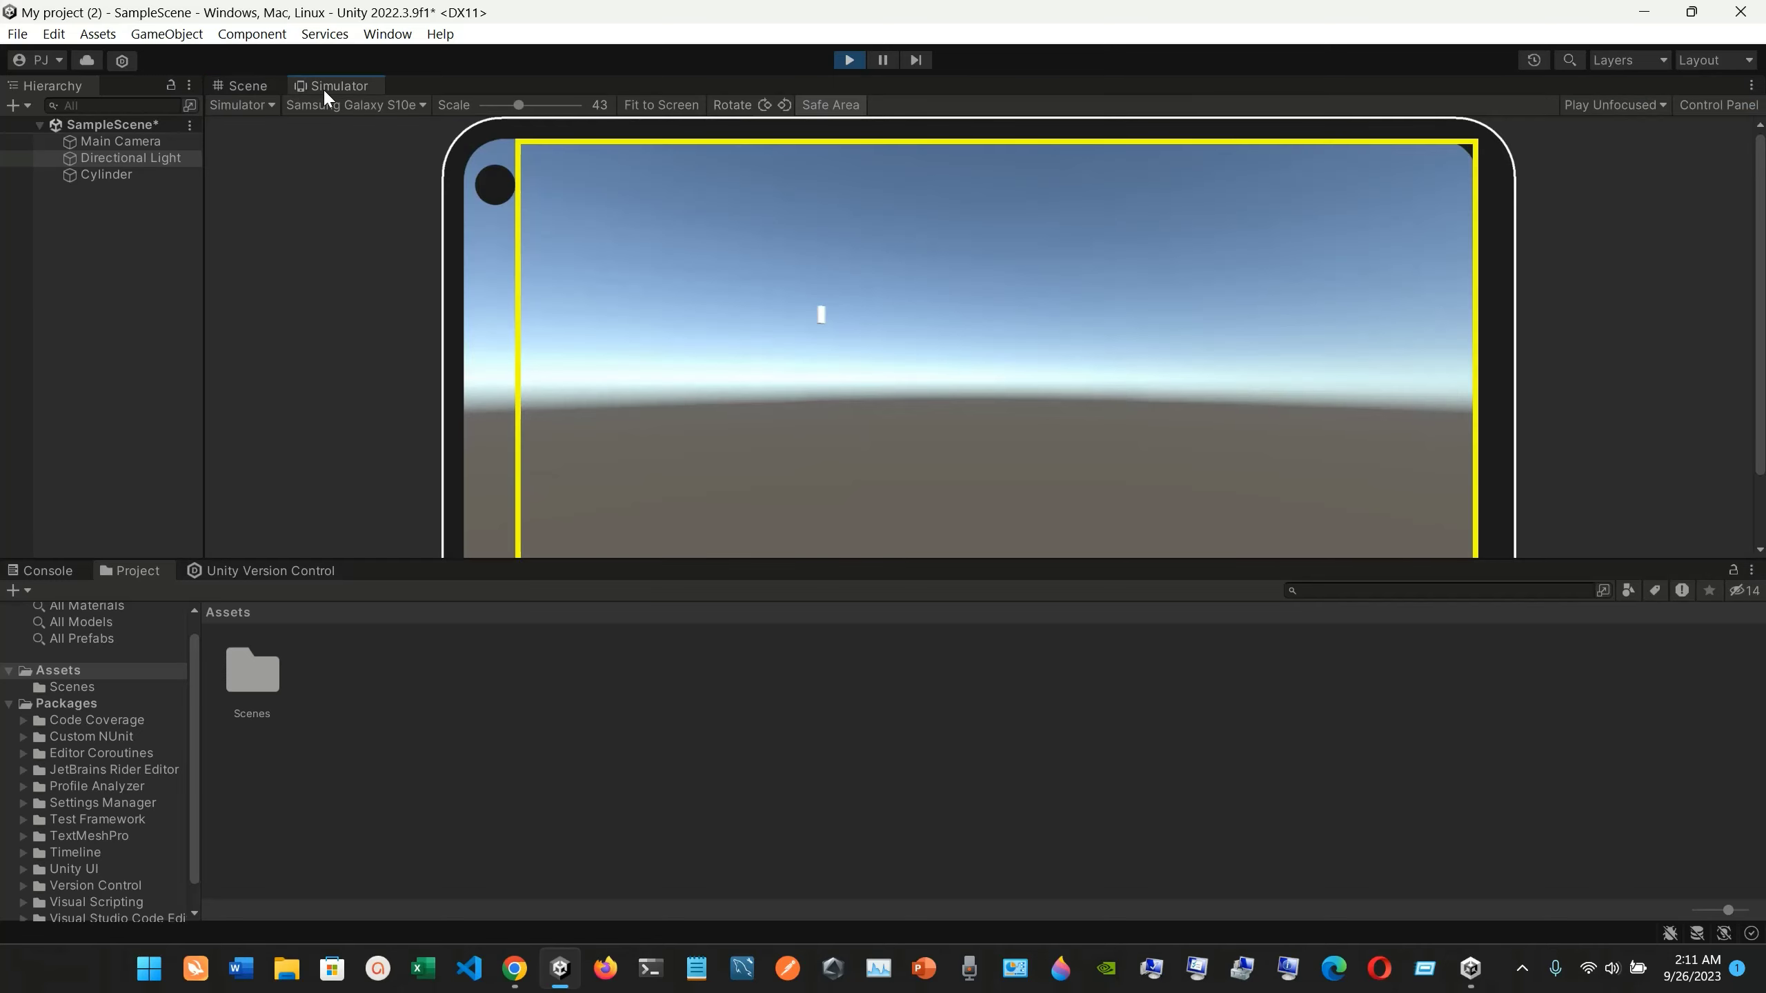
pyautogui.click(262, 81)
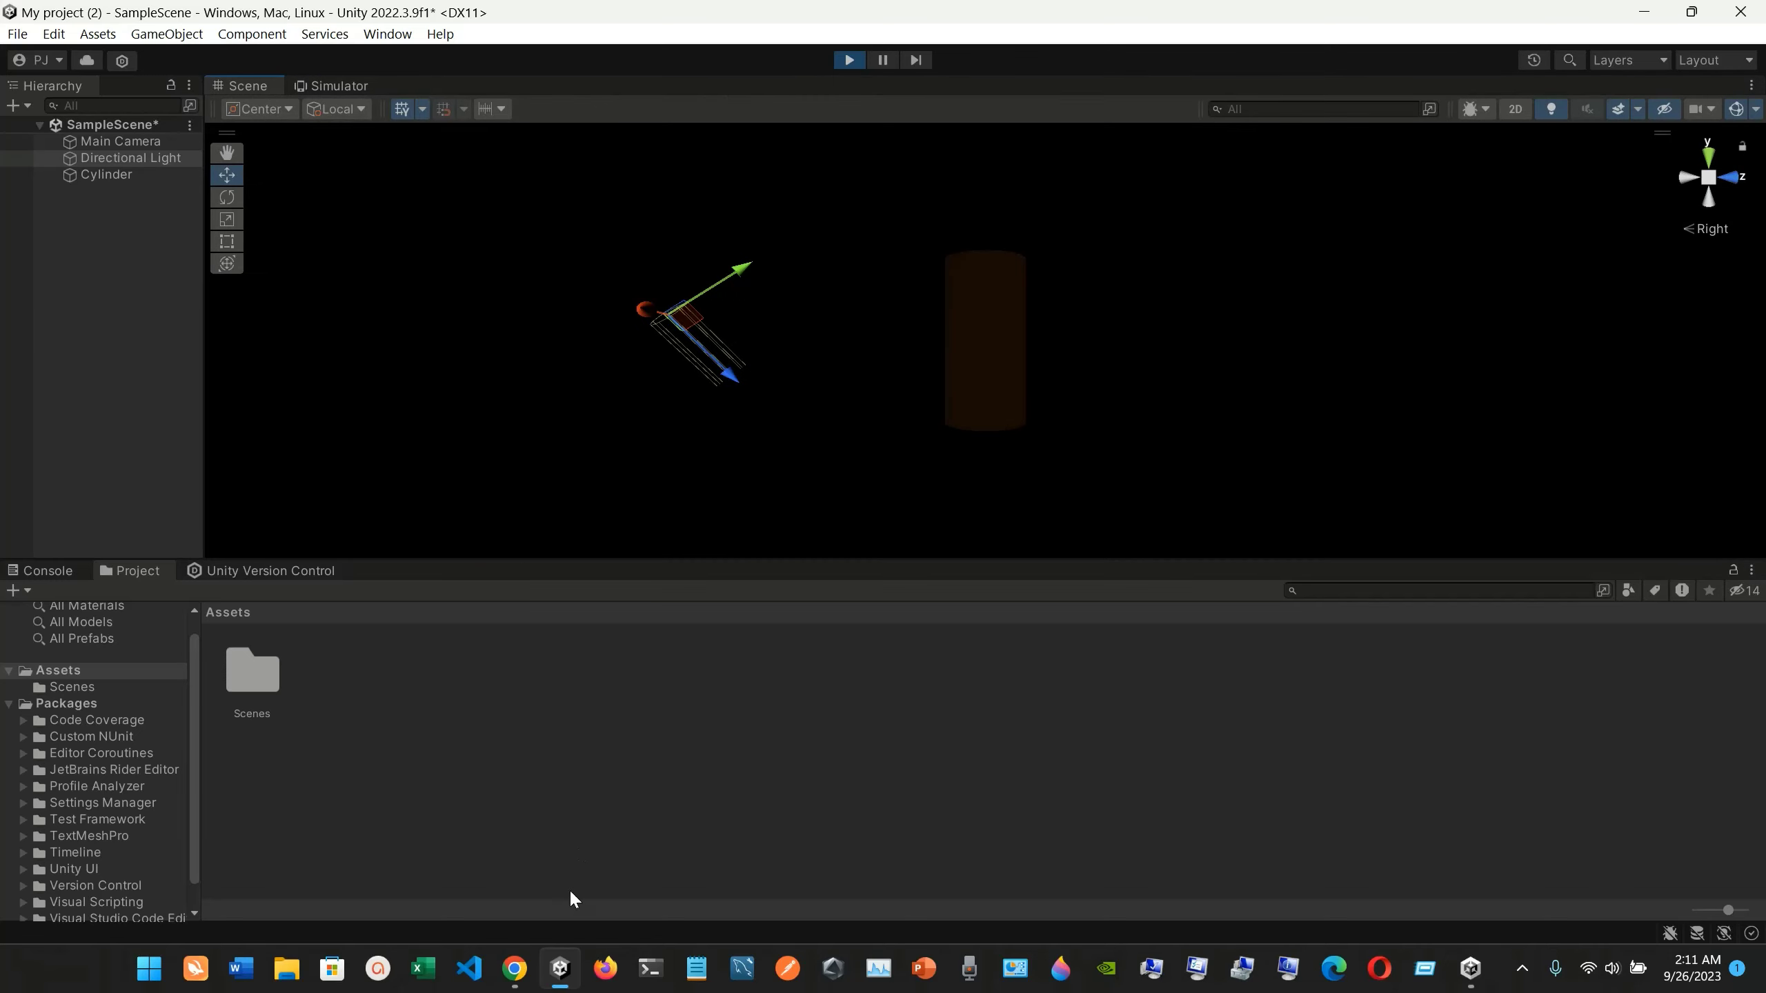
# Switch to Chrome and read the manual's Toolbar section about the Simulator view controls
pyautogui.click(515, 969)
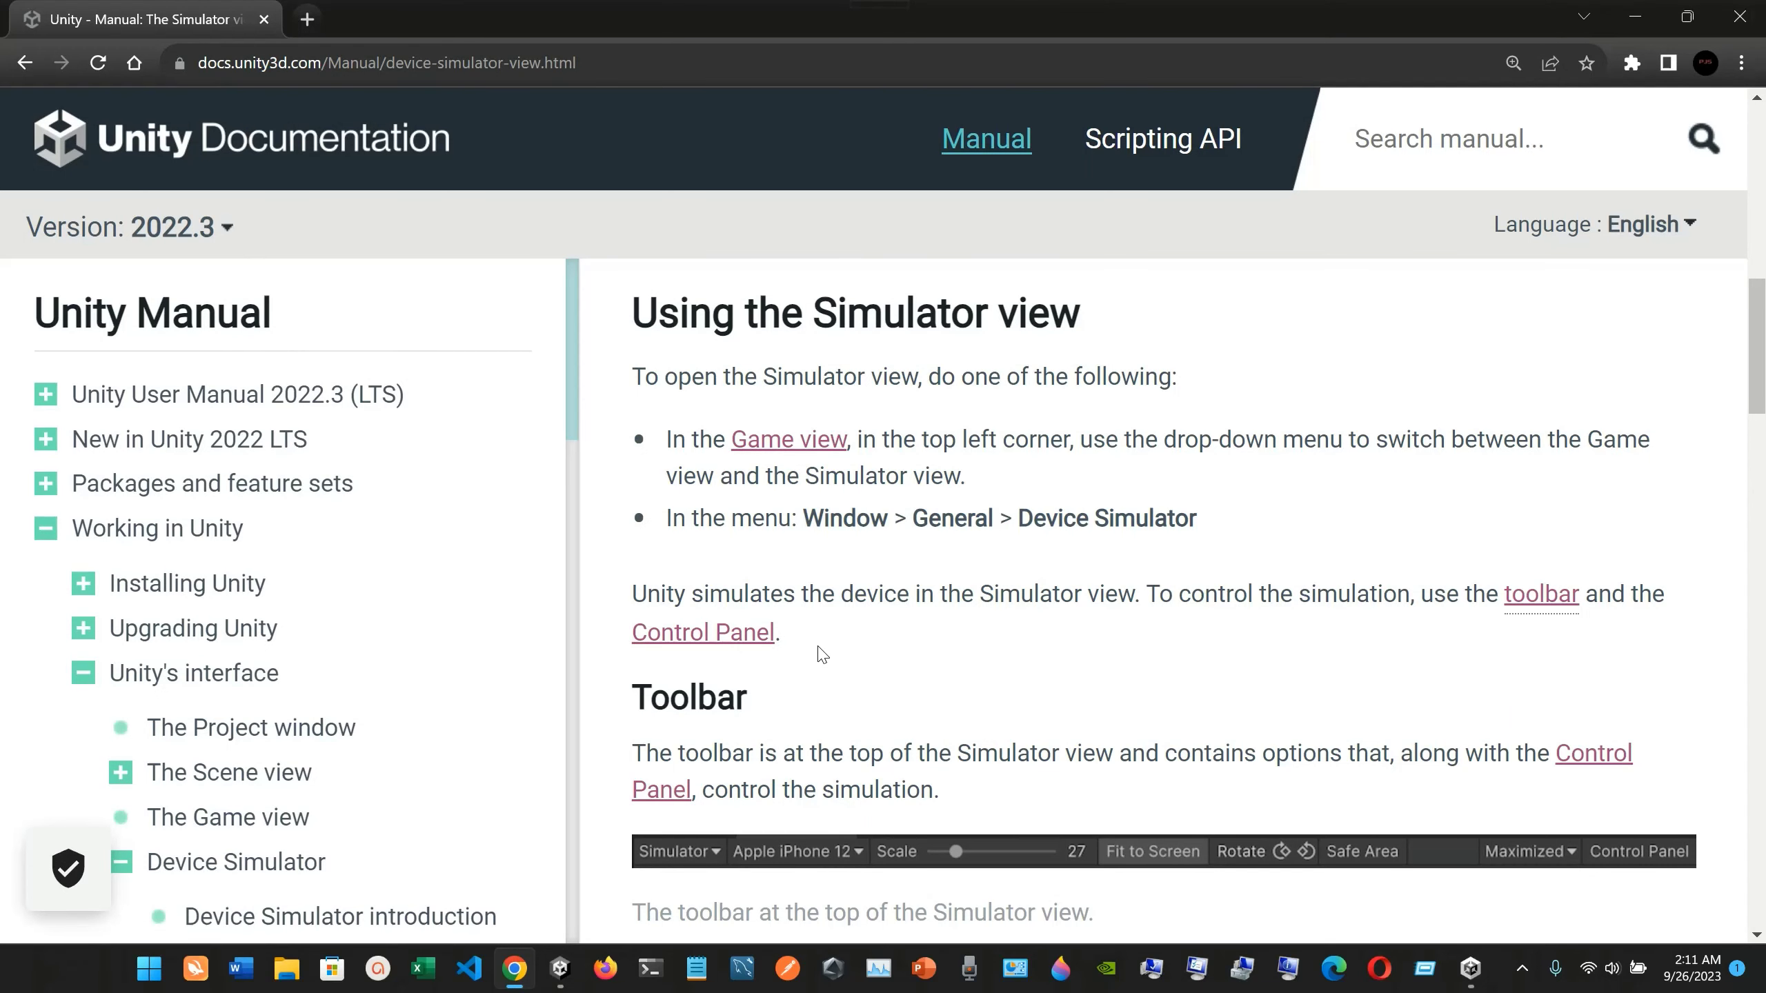
pyautogui.scroll(-3, 822, 654)
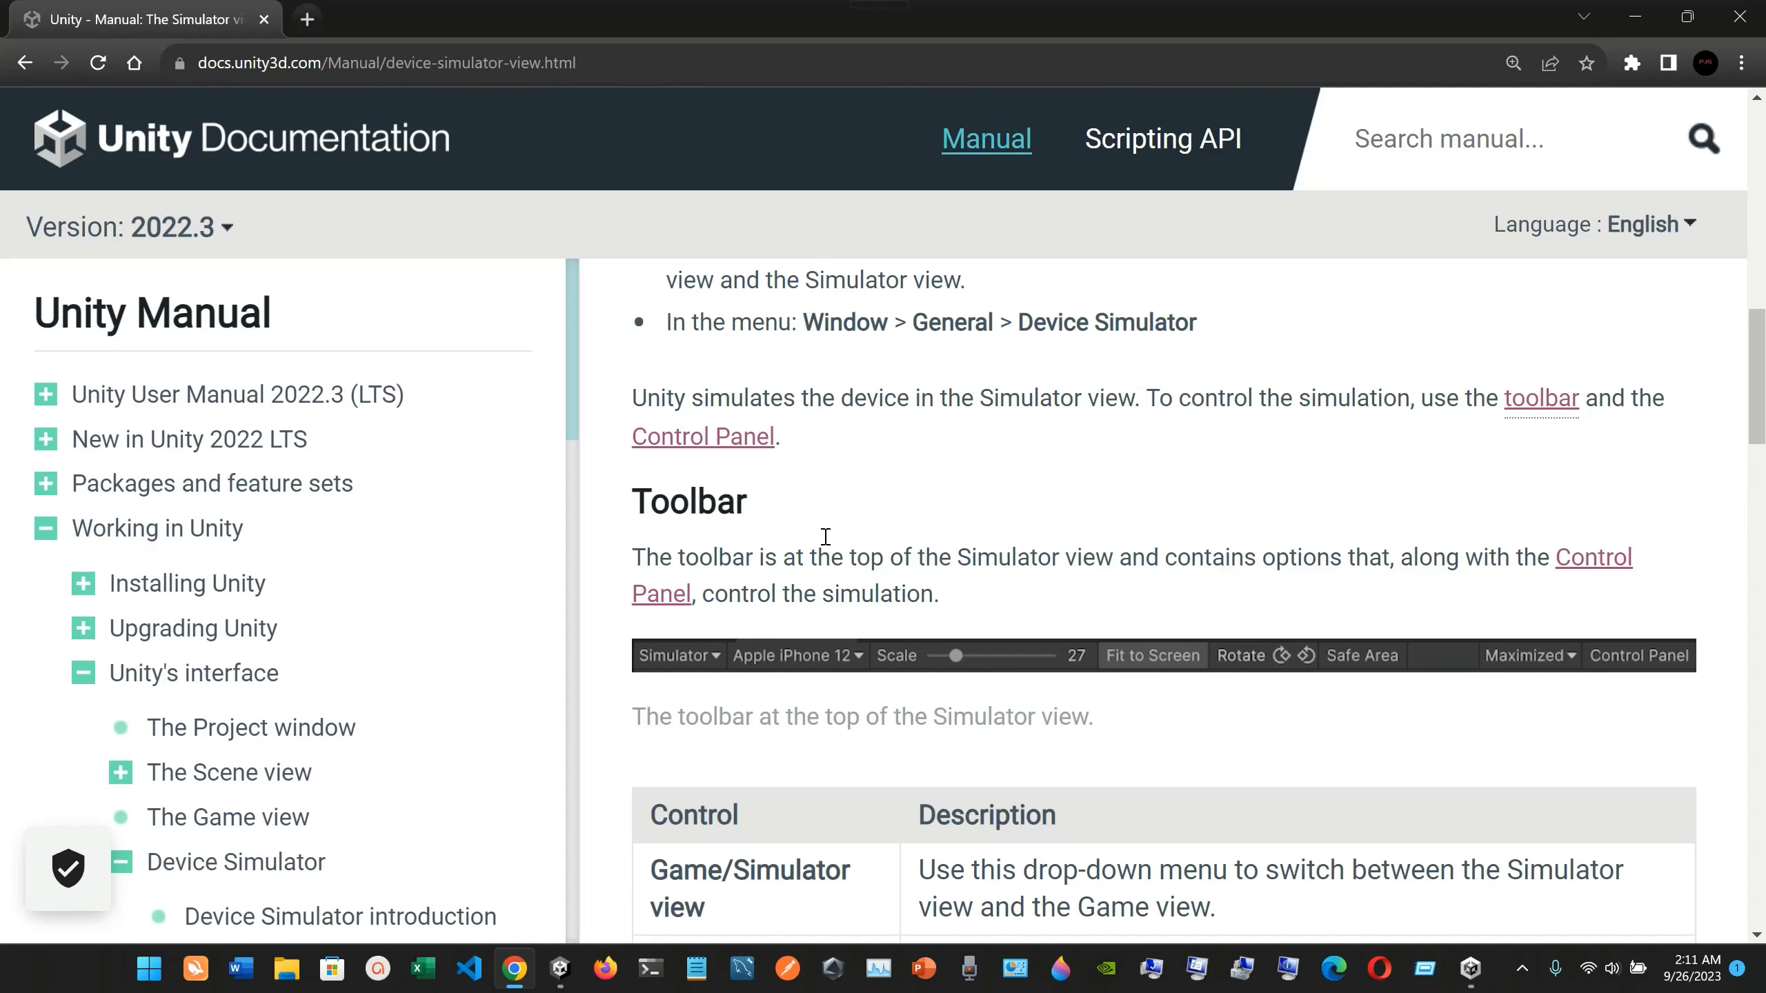
pyautogui.scroll(-1, 825, 536)
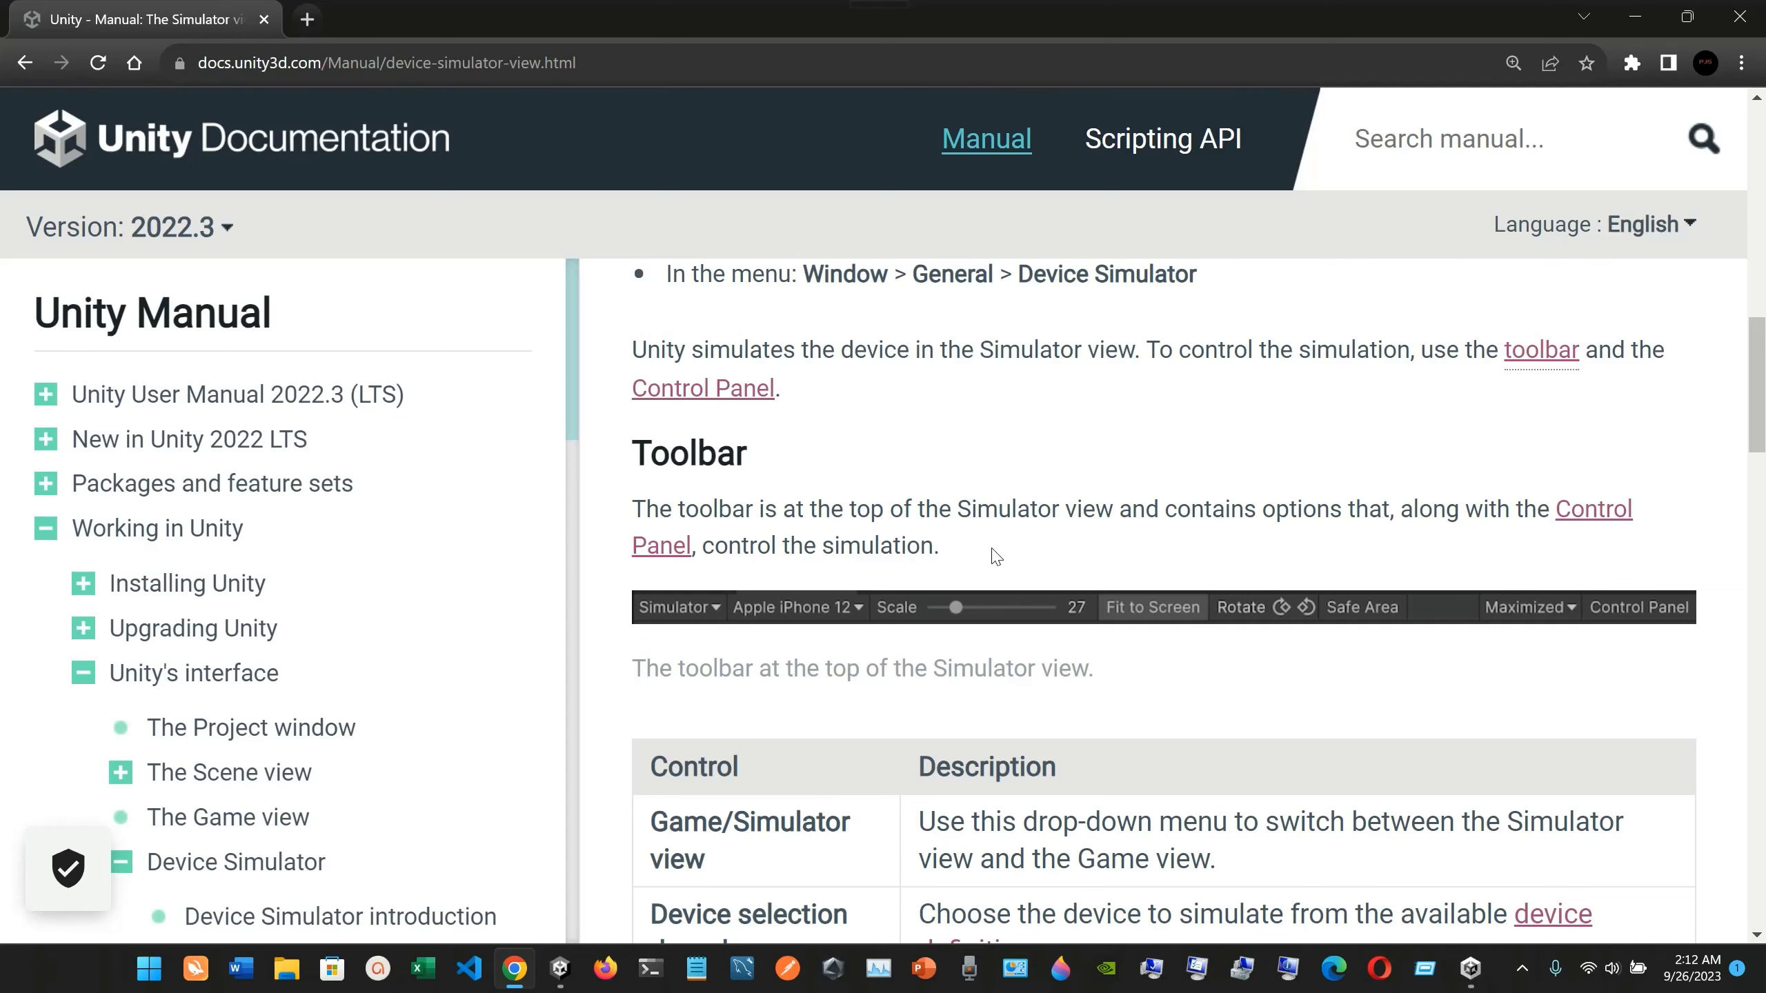
pyautogui.scroll(-4, 996, 557)
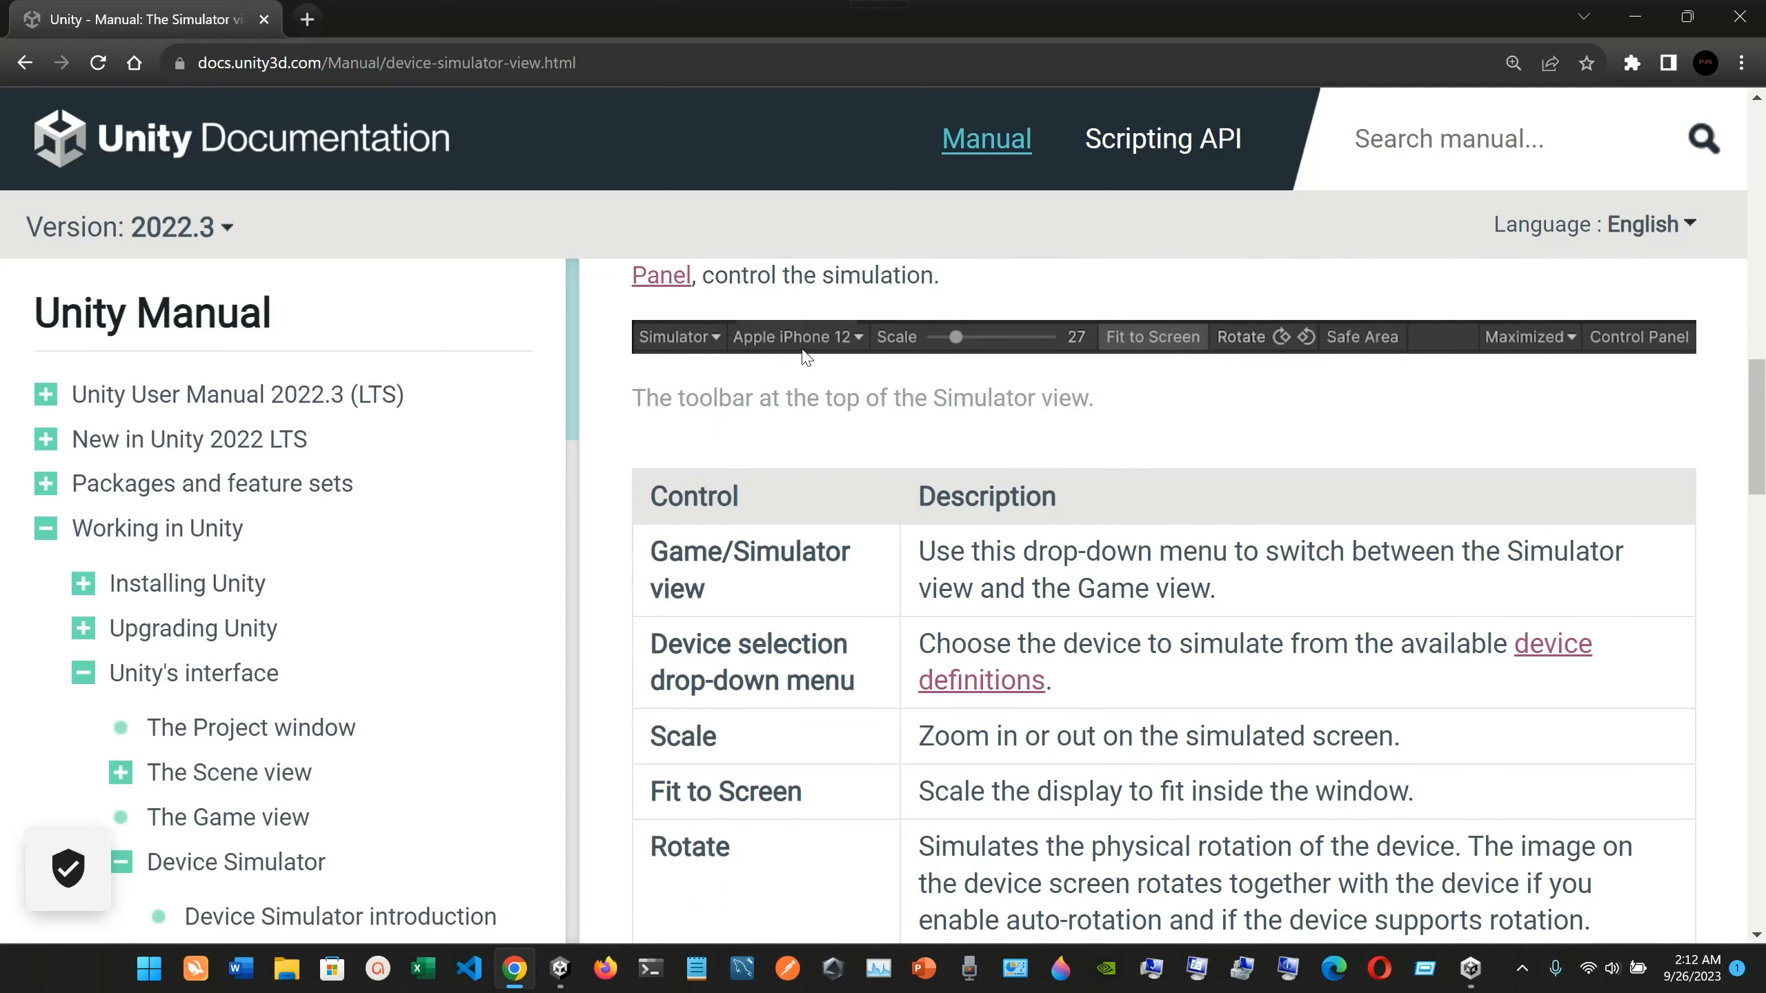
# Return to the Unity editor and look through the available devices in the Simulator view without choosing another one
pyautogui.click(560, 969)
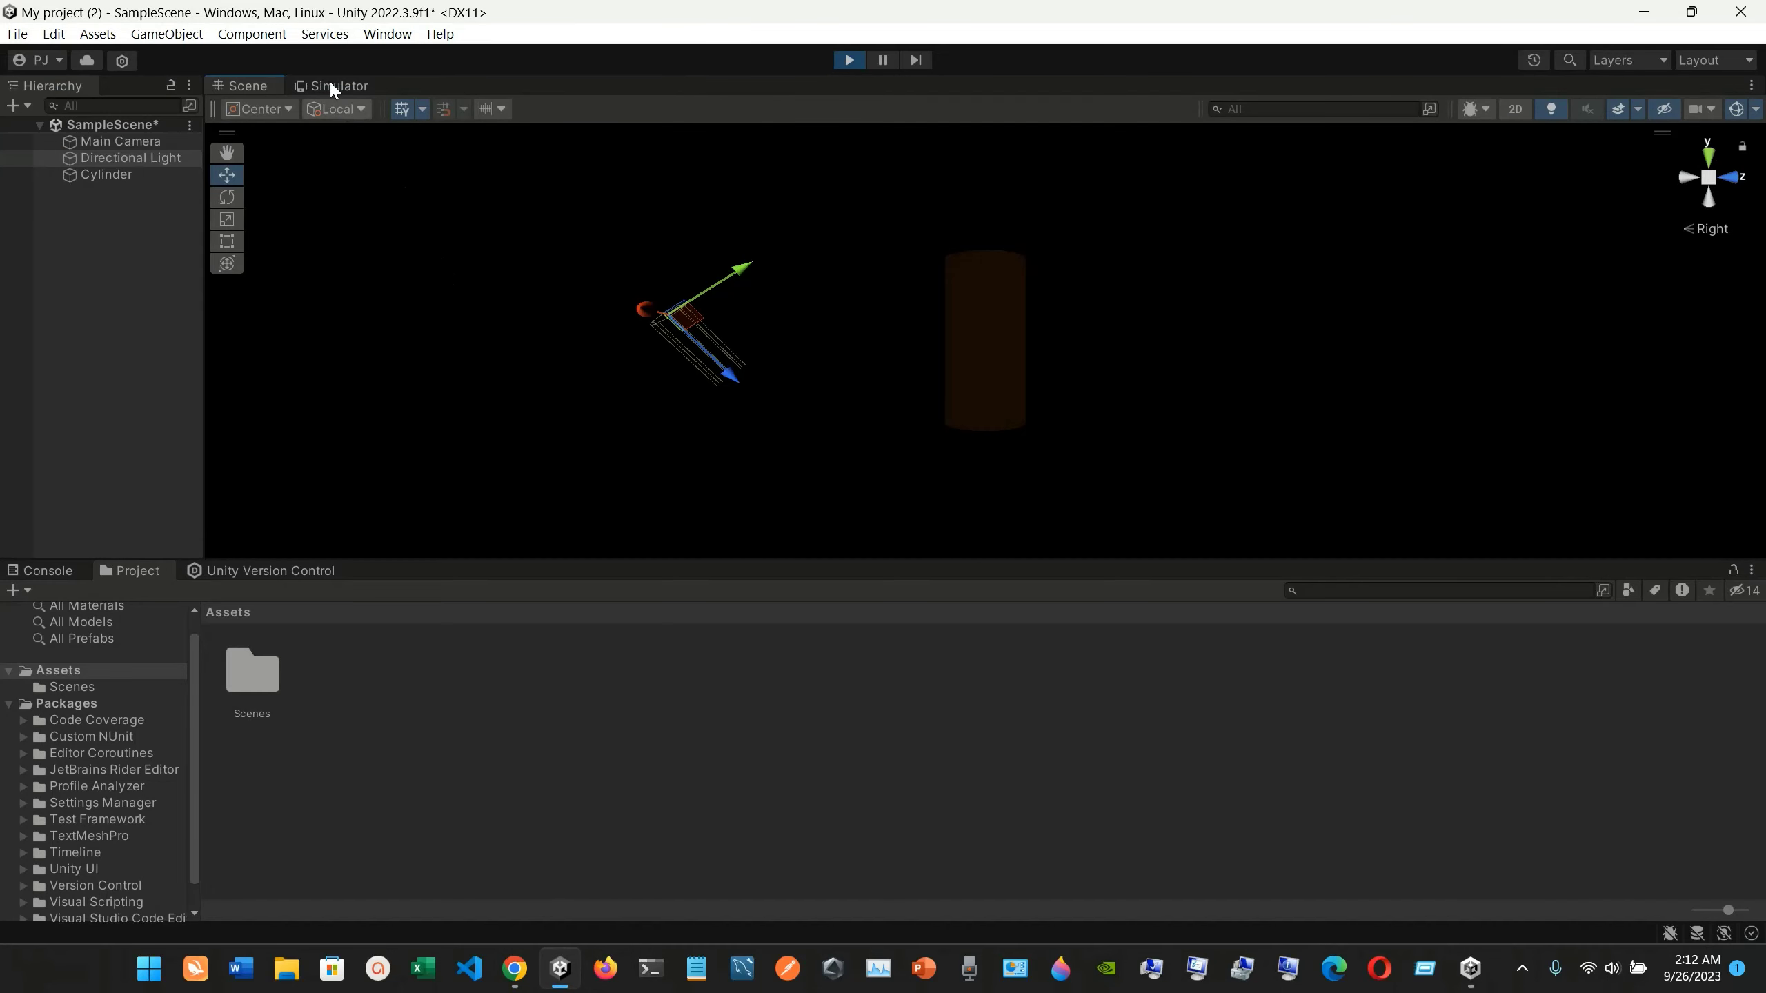
pyautogui.click(330, 87)
pyautogui.click(334, 108)
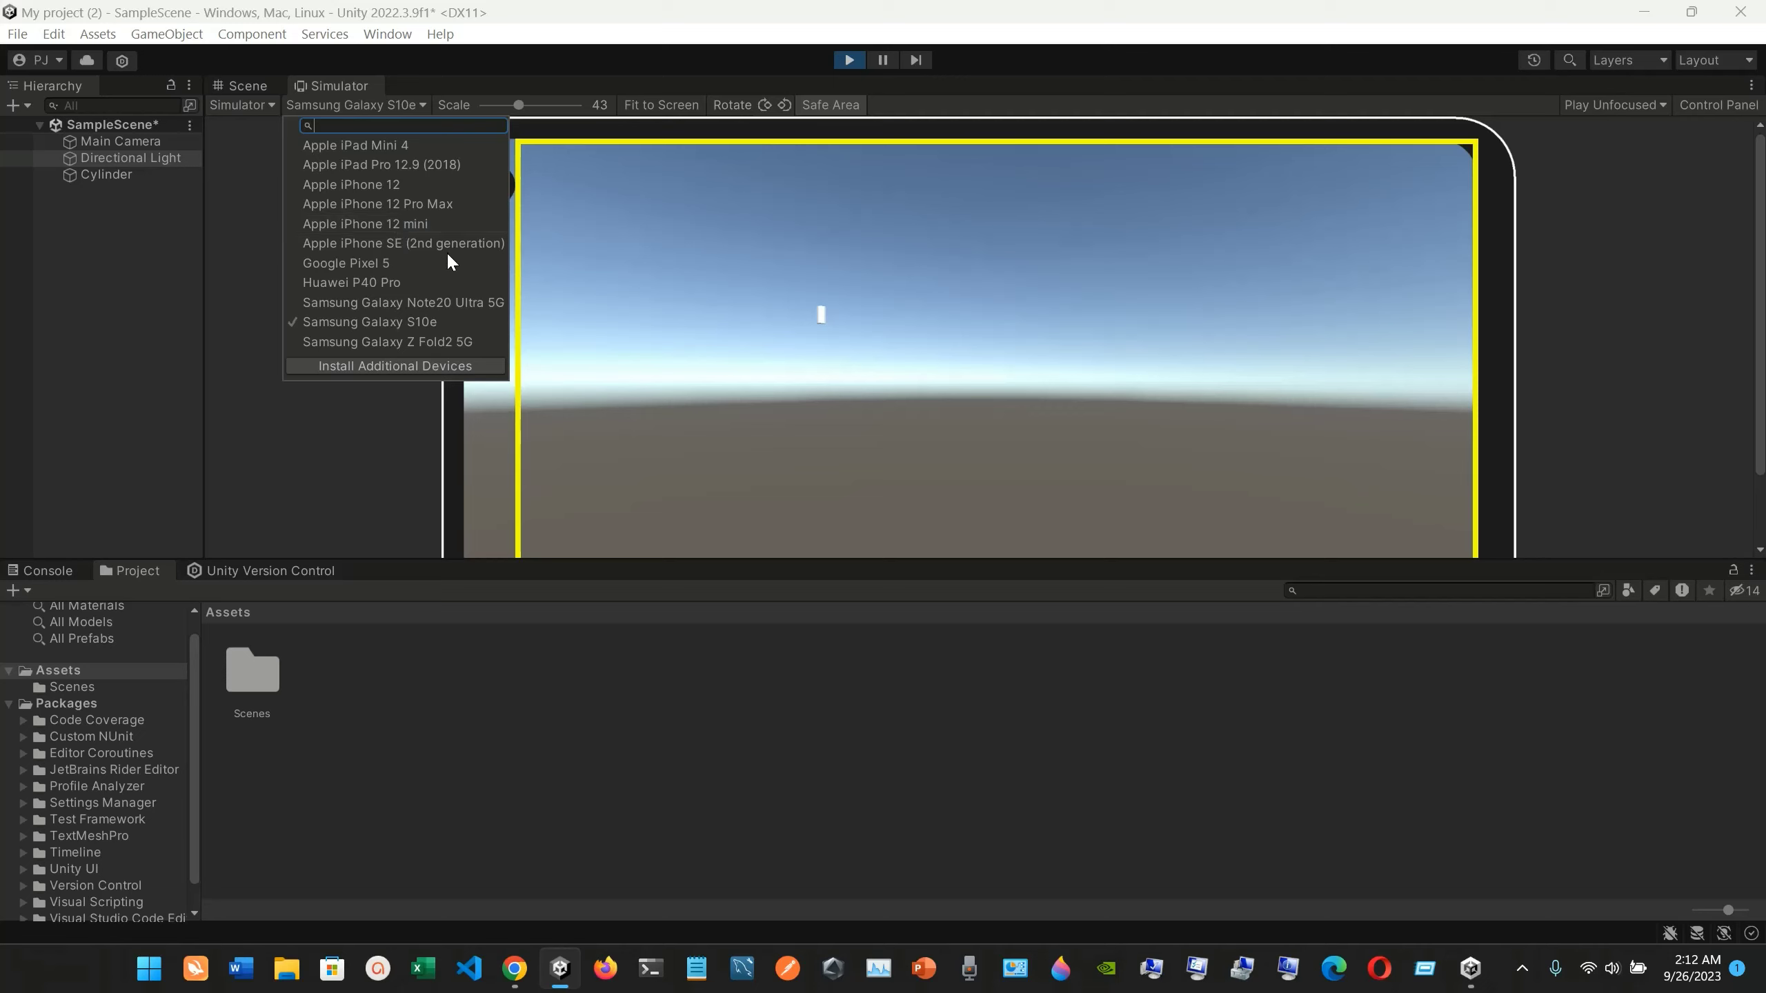
pyautogui.click(694, 312)
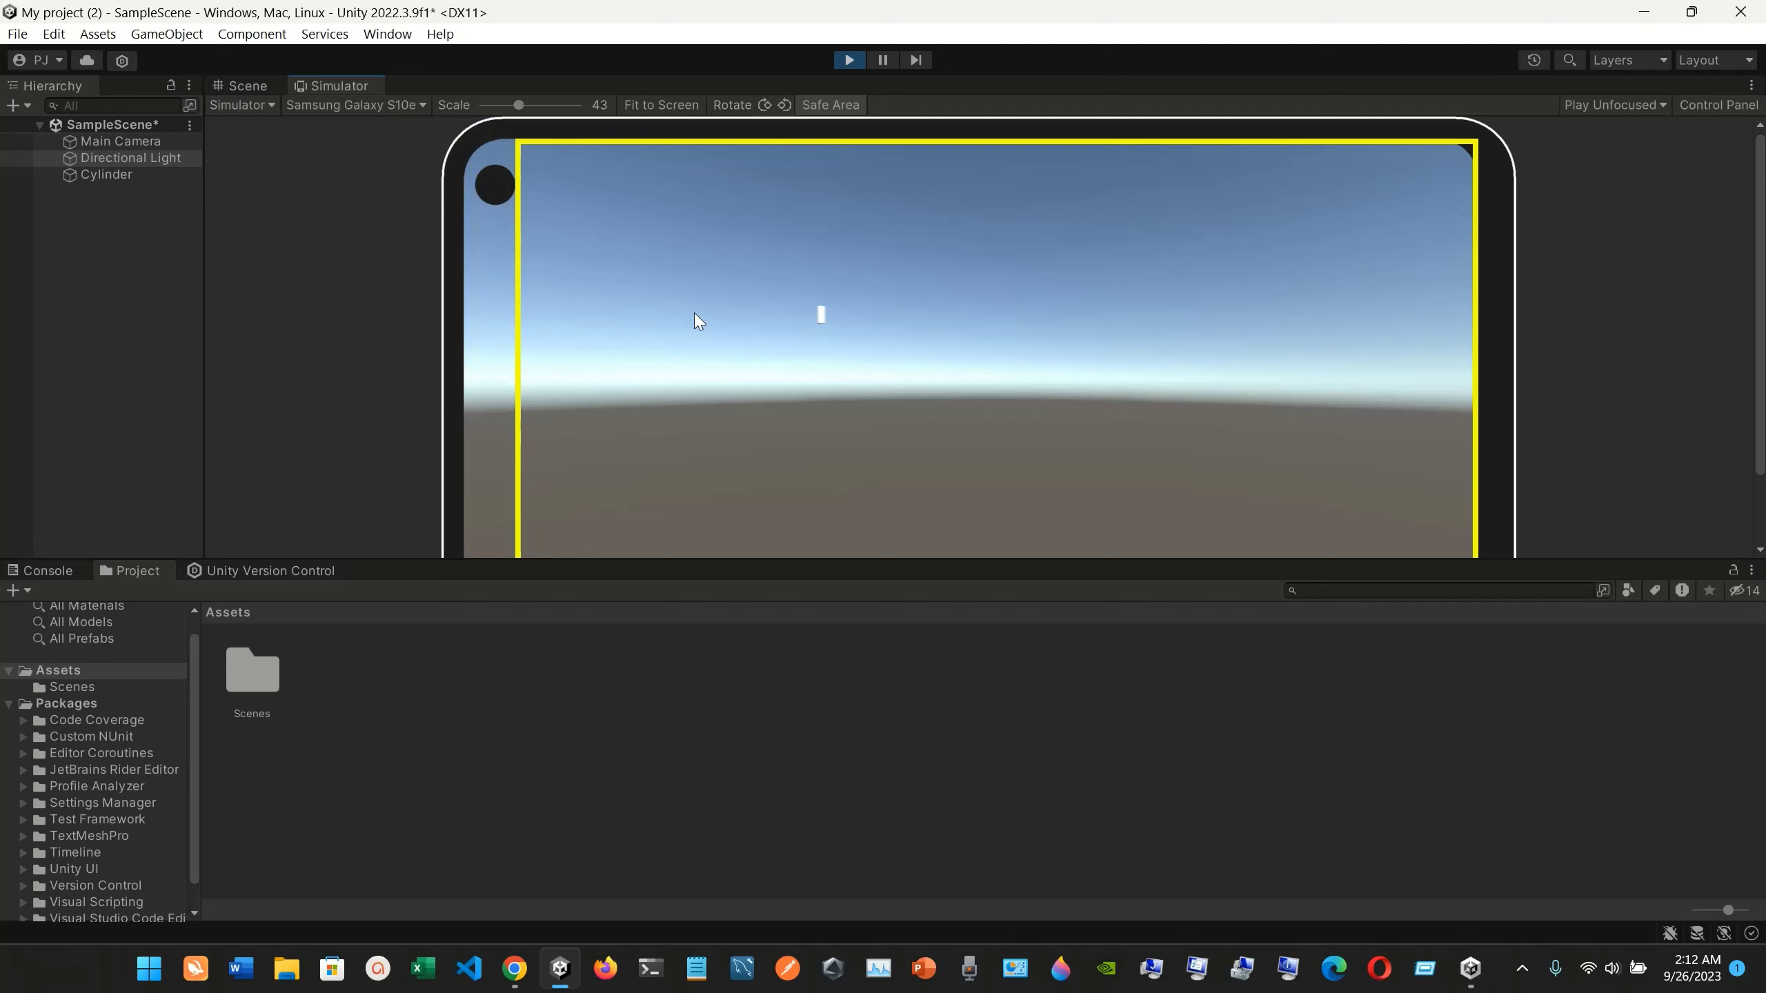
# Reduce the simulated device's scale to 29, and fit the device to the screen
pyautogui.click(490, 105)
pyautogui.click(506, 107)
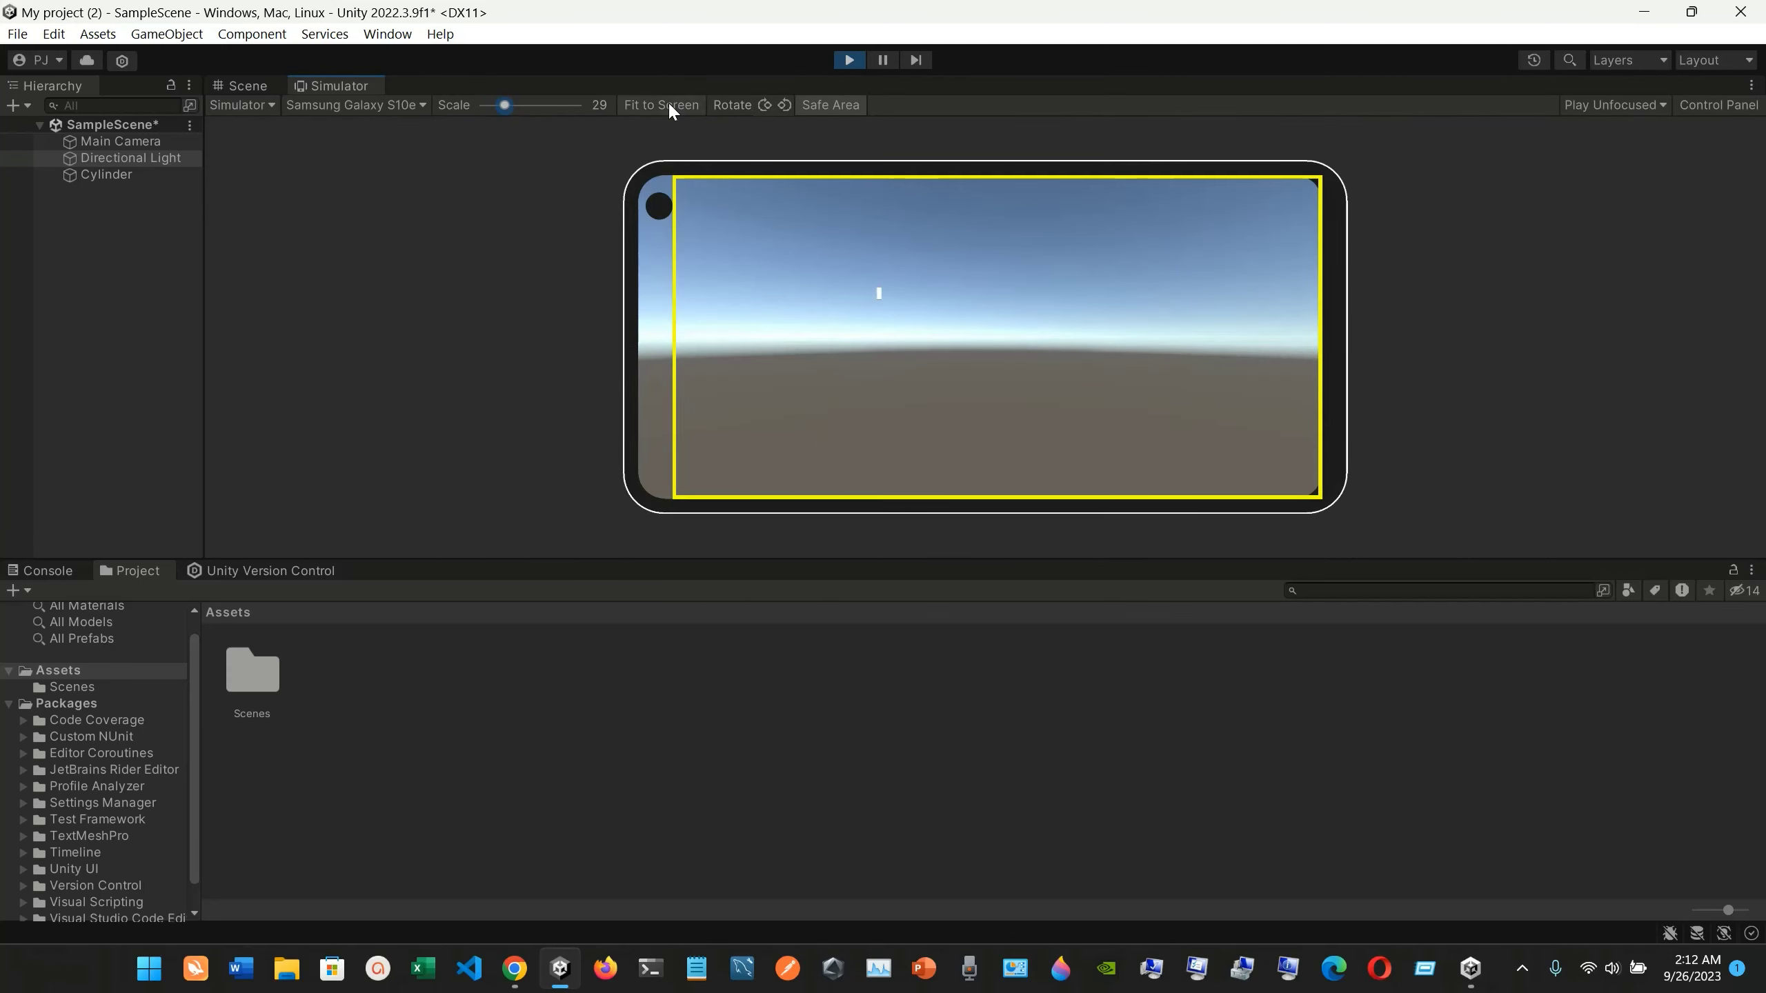
pyautogui.click(668, 104)
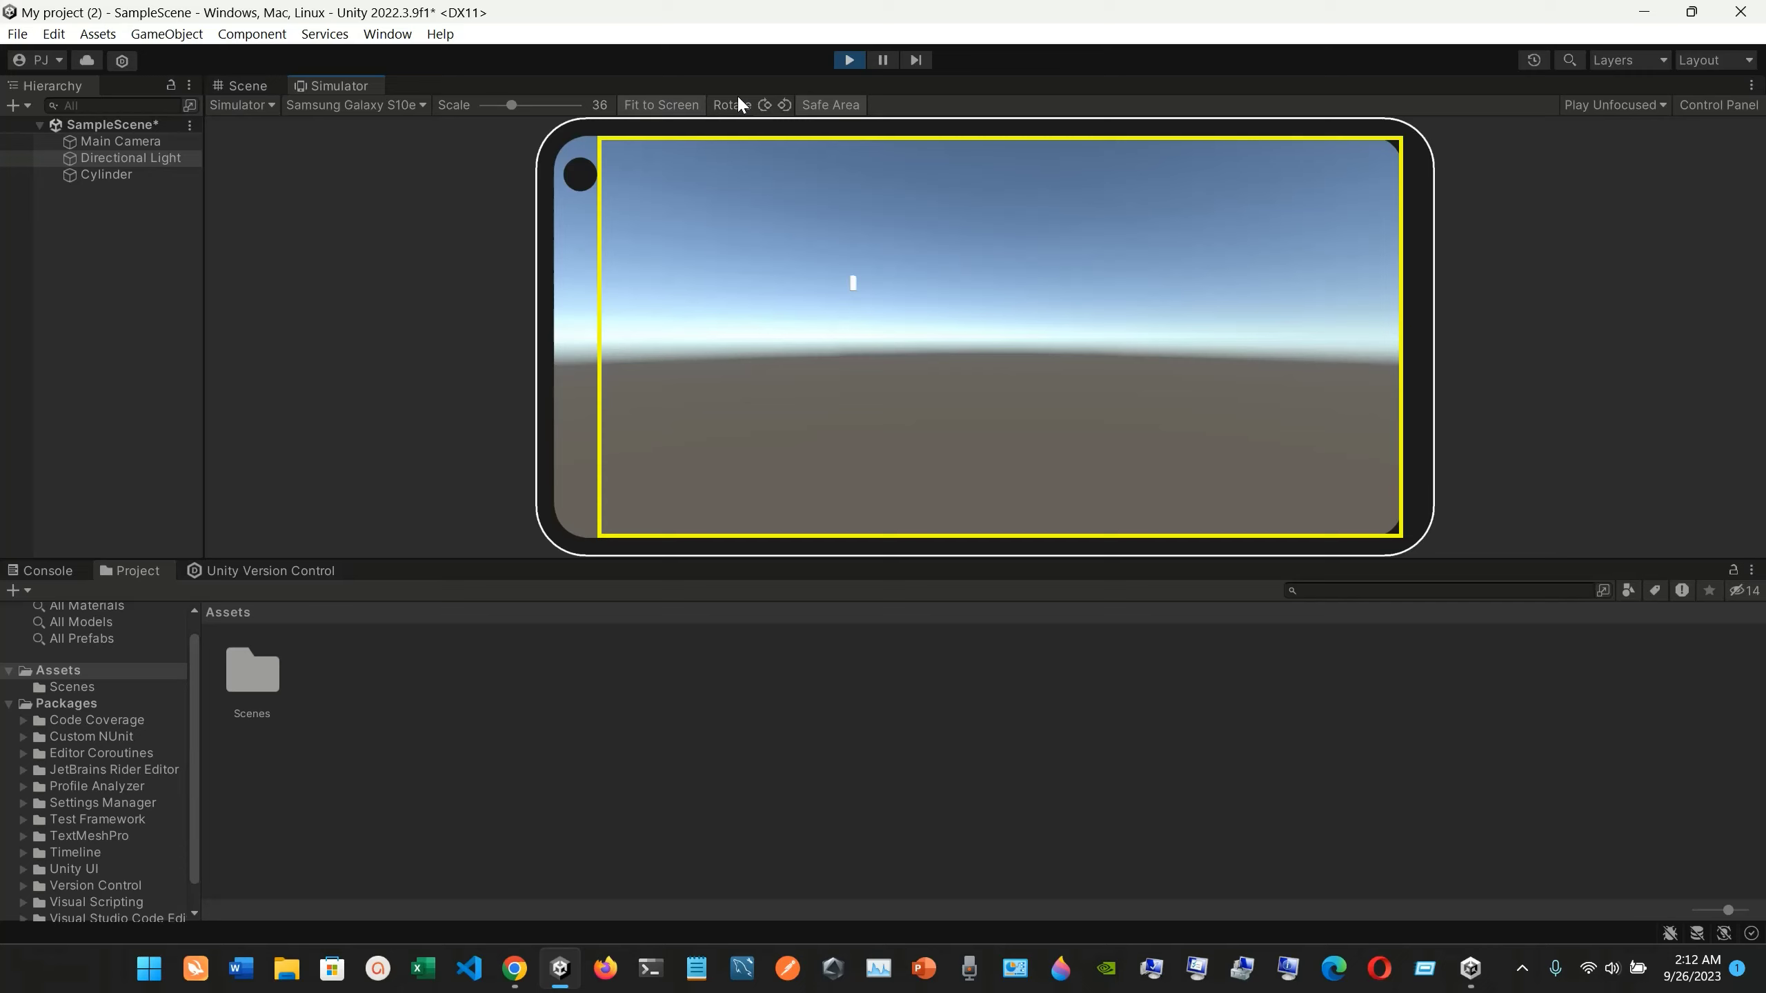
# Rotate the simulated device clockwise in four steps through a full turn
pyautogui.click(764, 105)
pyautogui.click(763, 104)
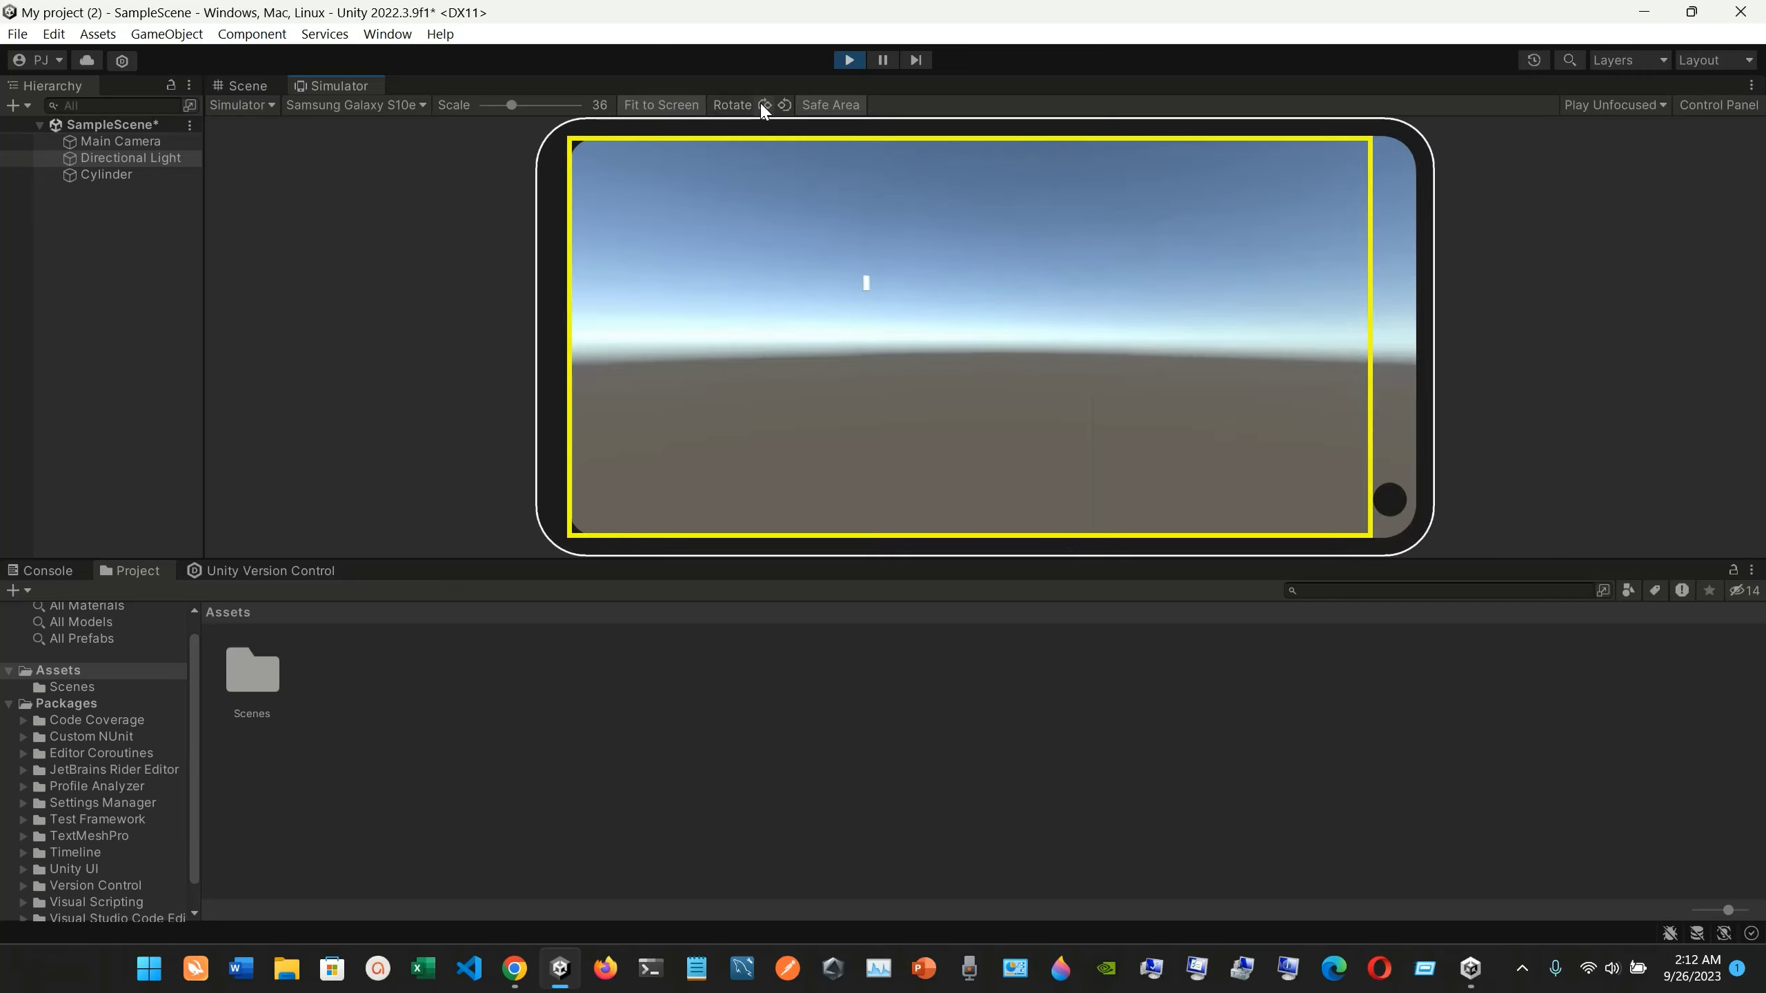
pyautogui.click(763, 106)
pyautogui.click(763, 105)
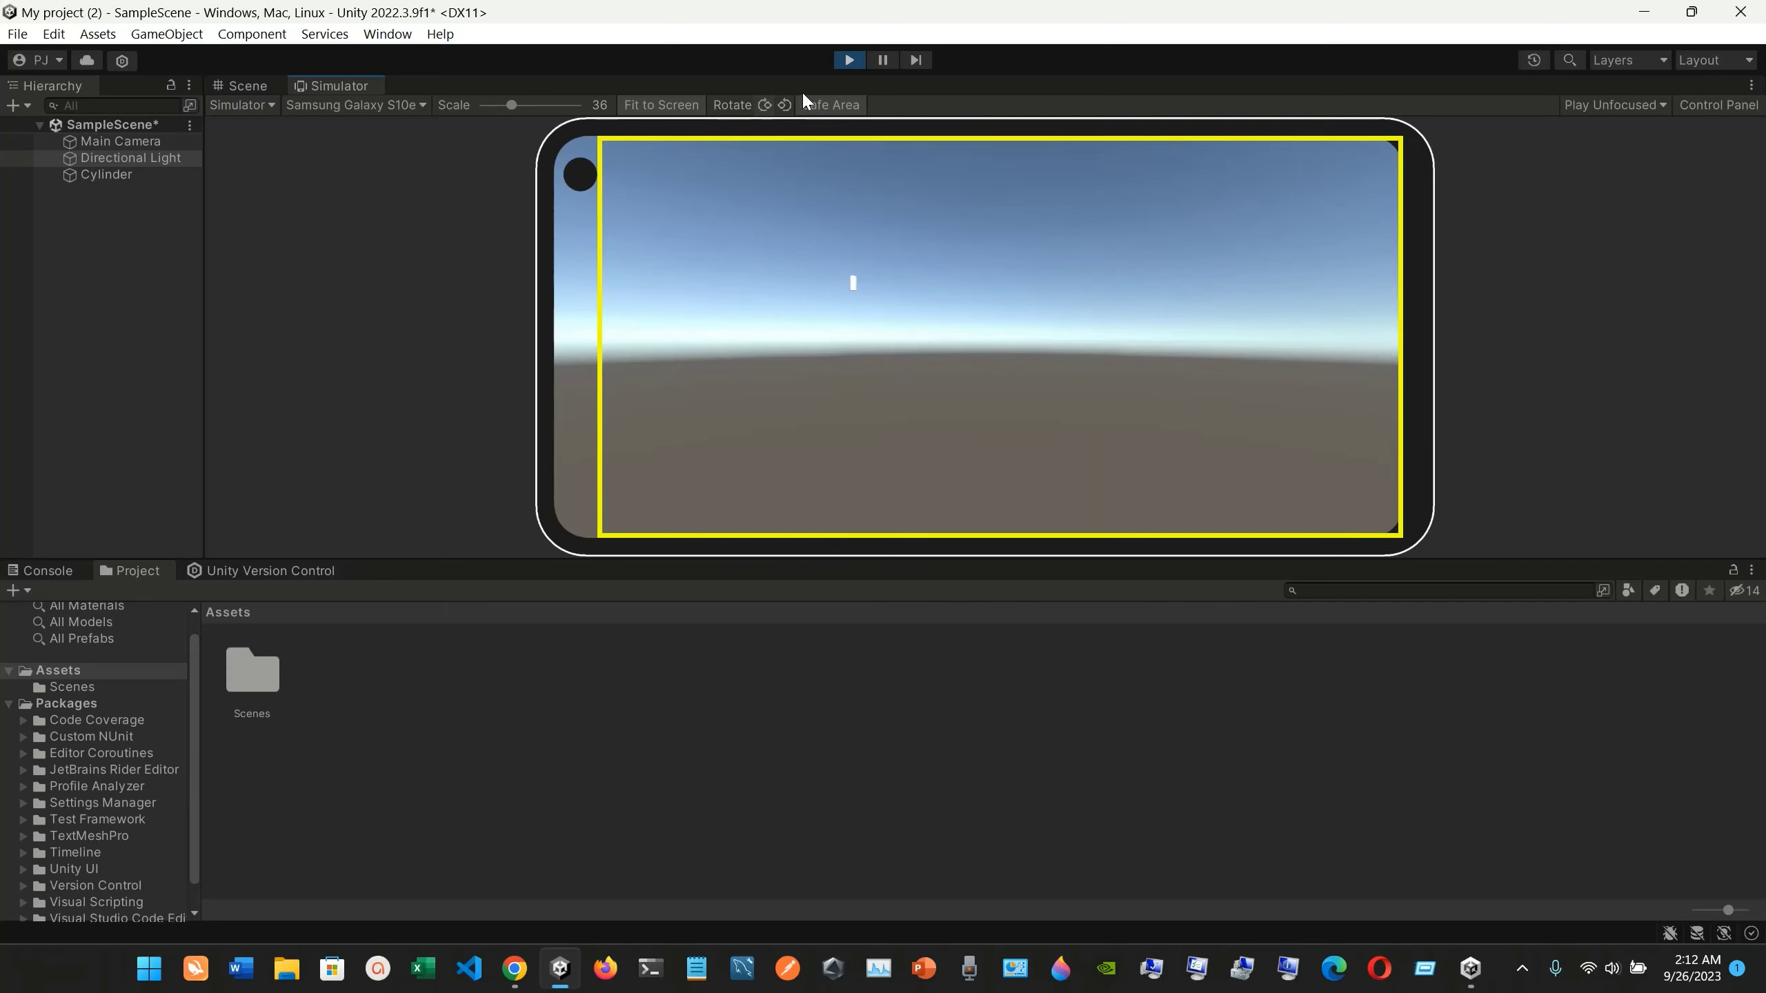
# Return to the Scene view and add a Quad 3D object under its default name
pyautogui.click(246, 86)
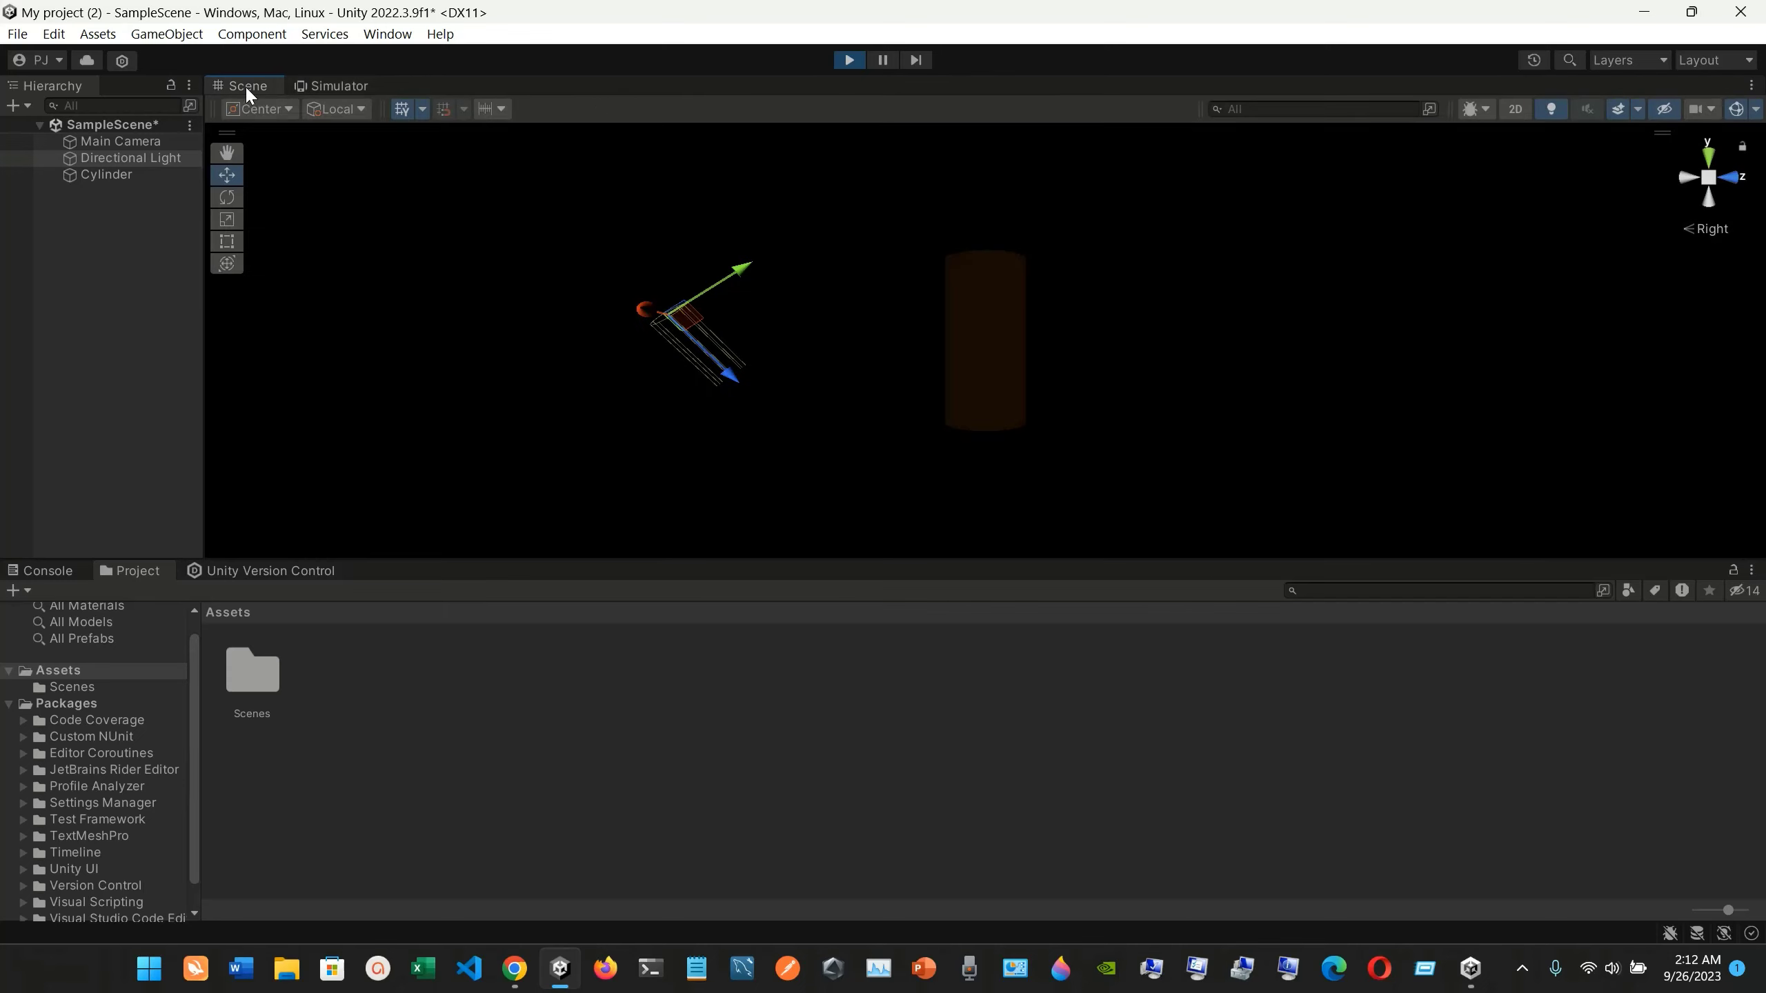
pyautogui.click(14, 106)
pyautogui.moveTo(233, 204)
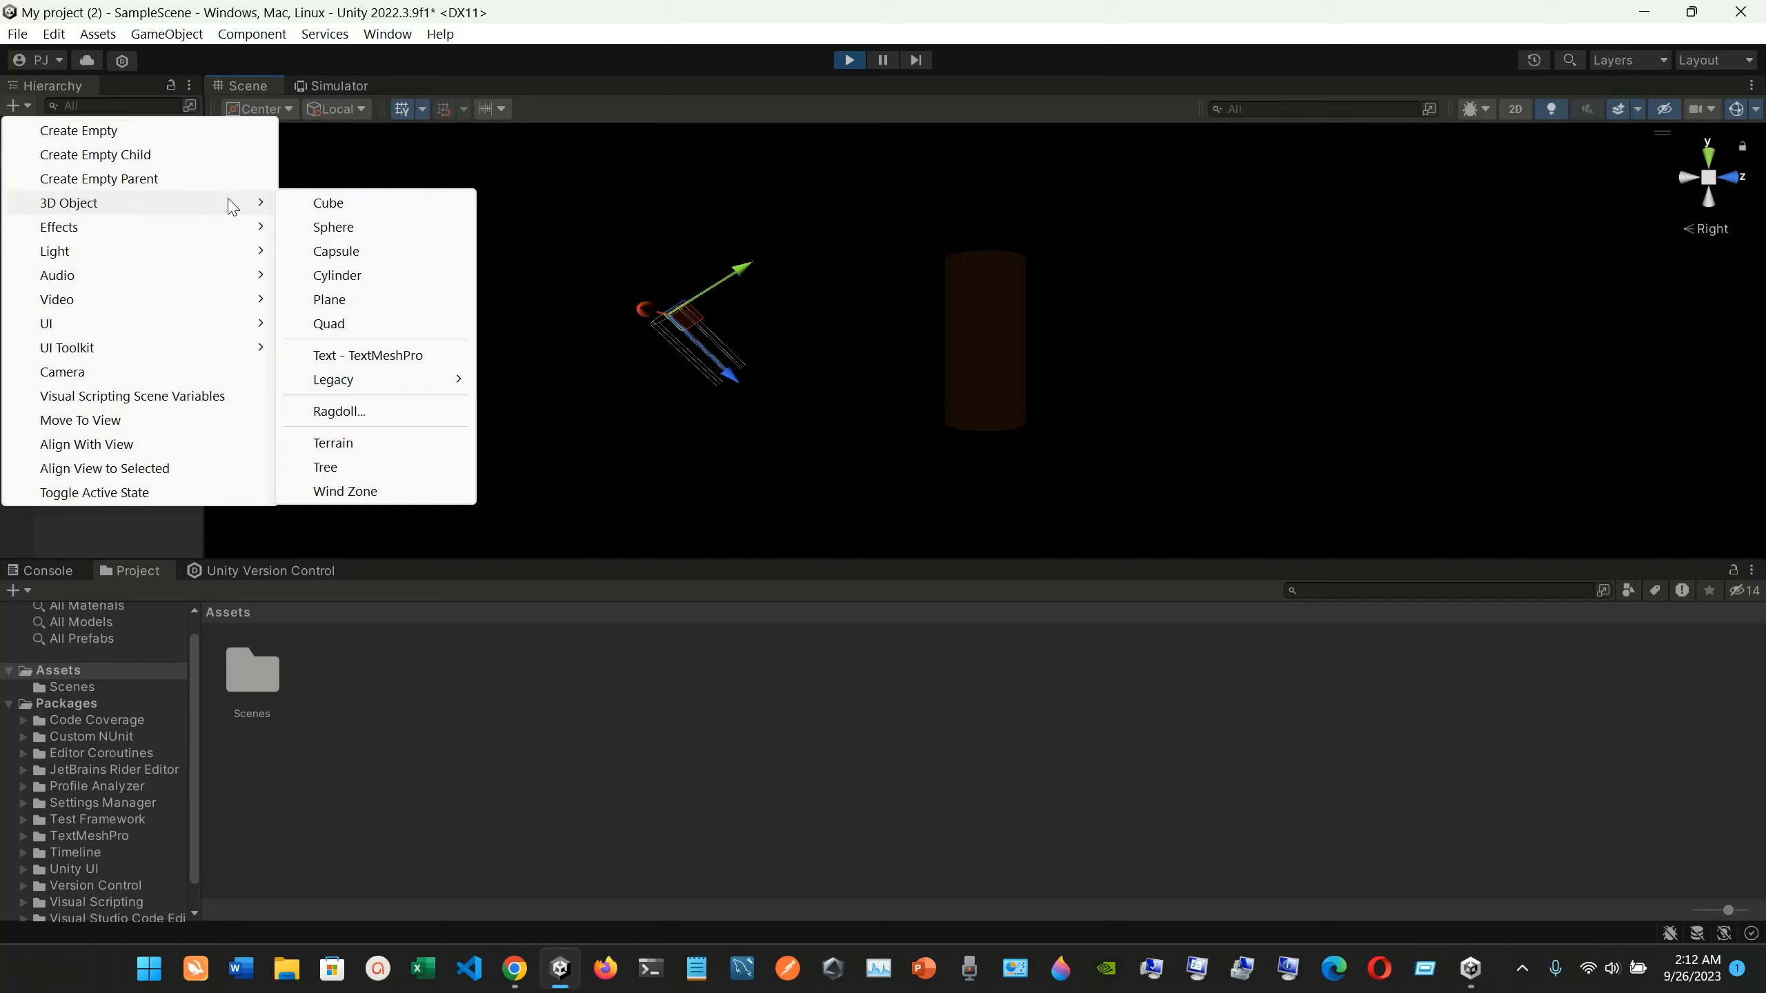
pyautogui.click(402, 327)
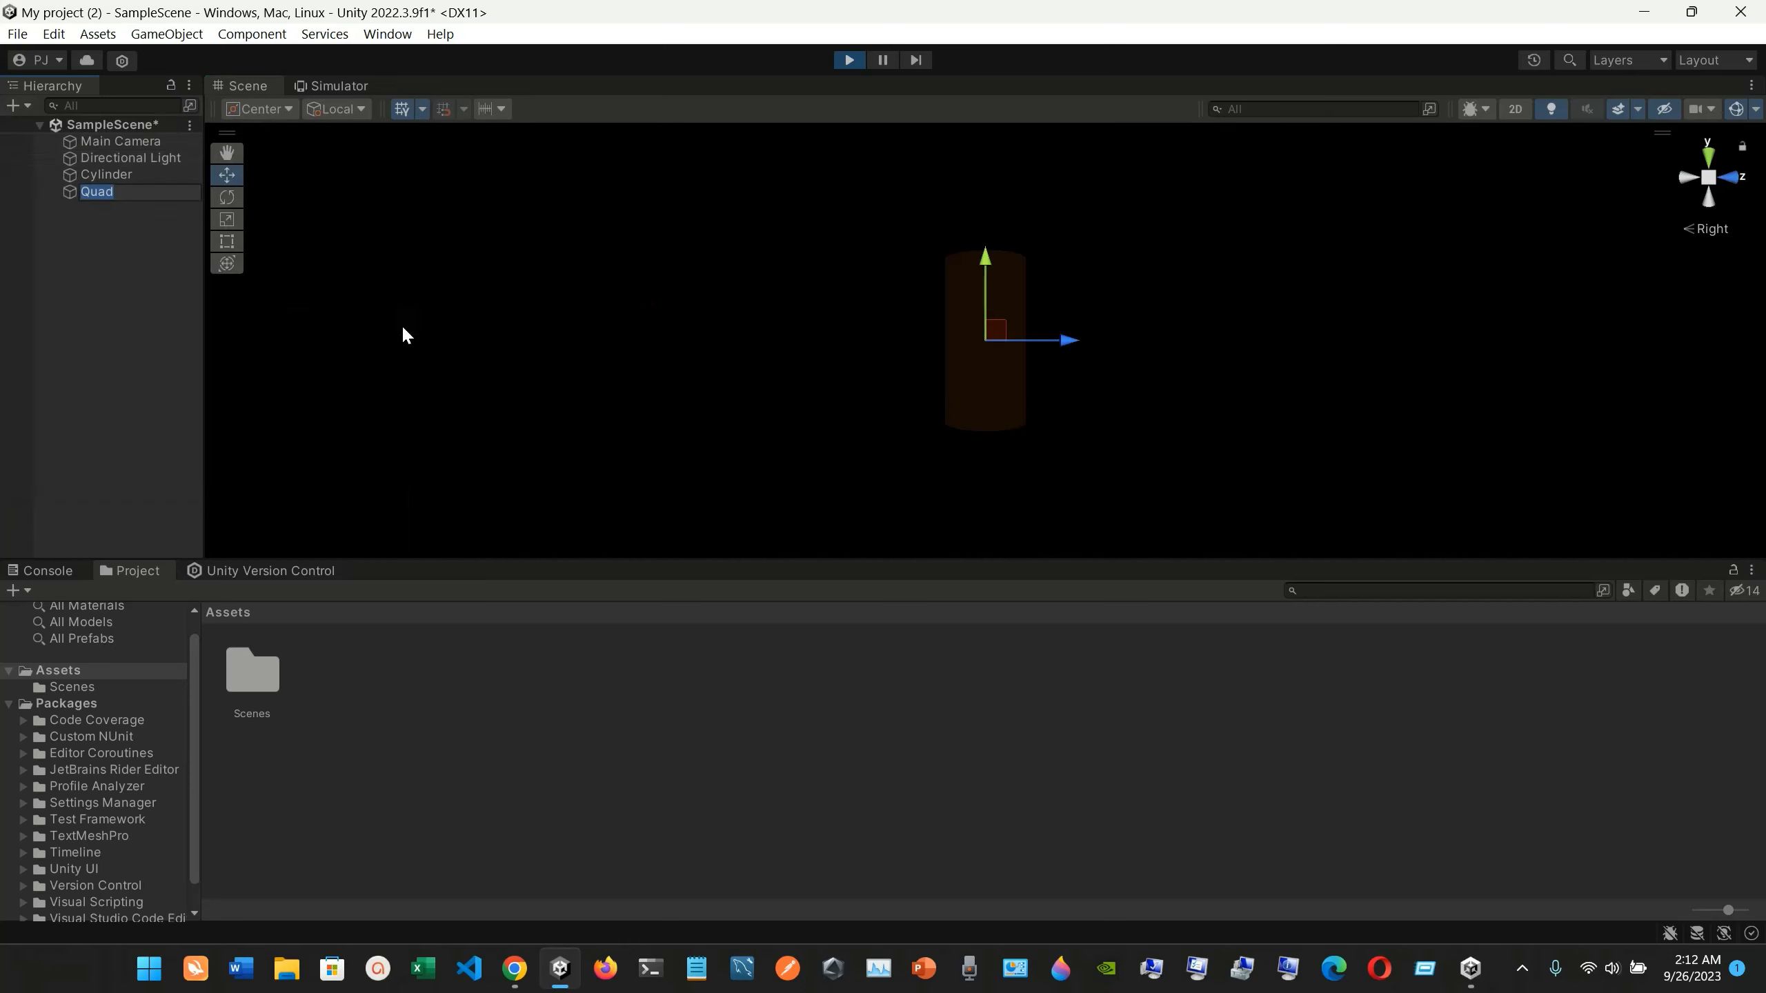
pyautogui.click(1135, 341)
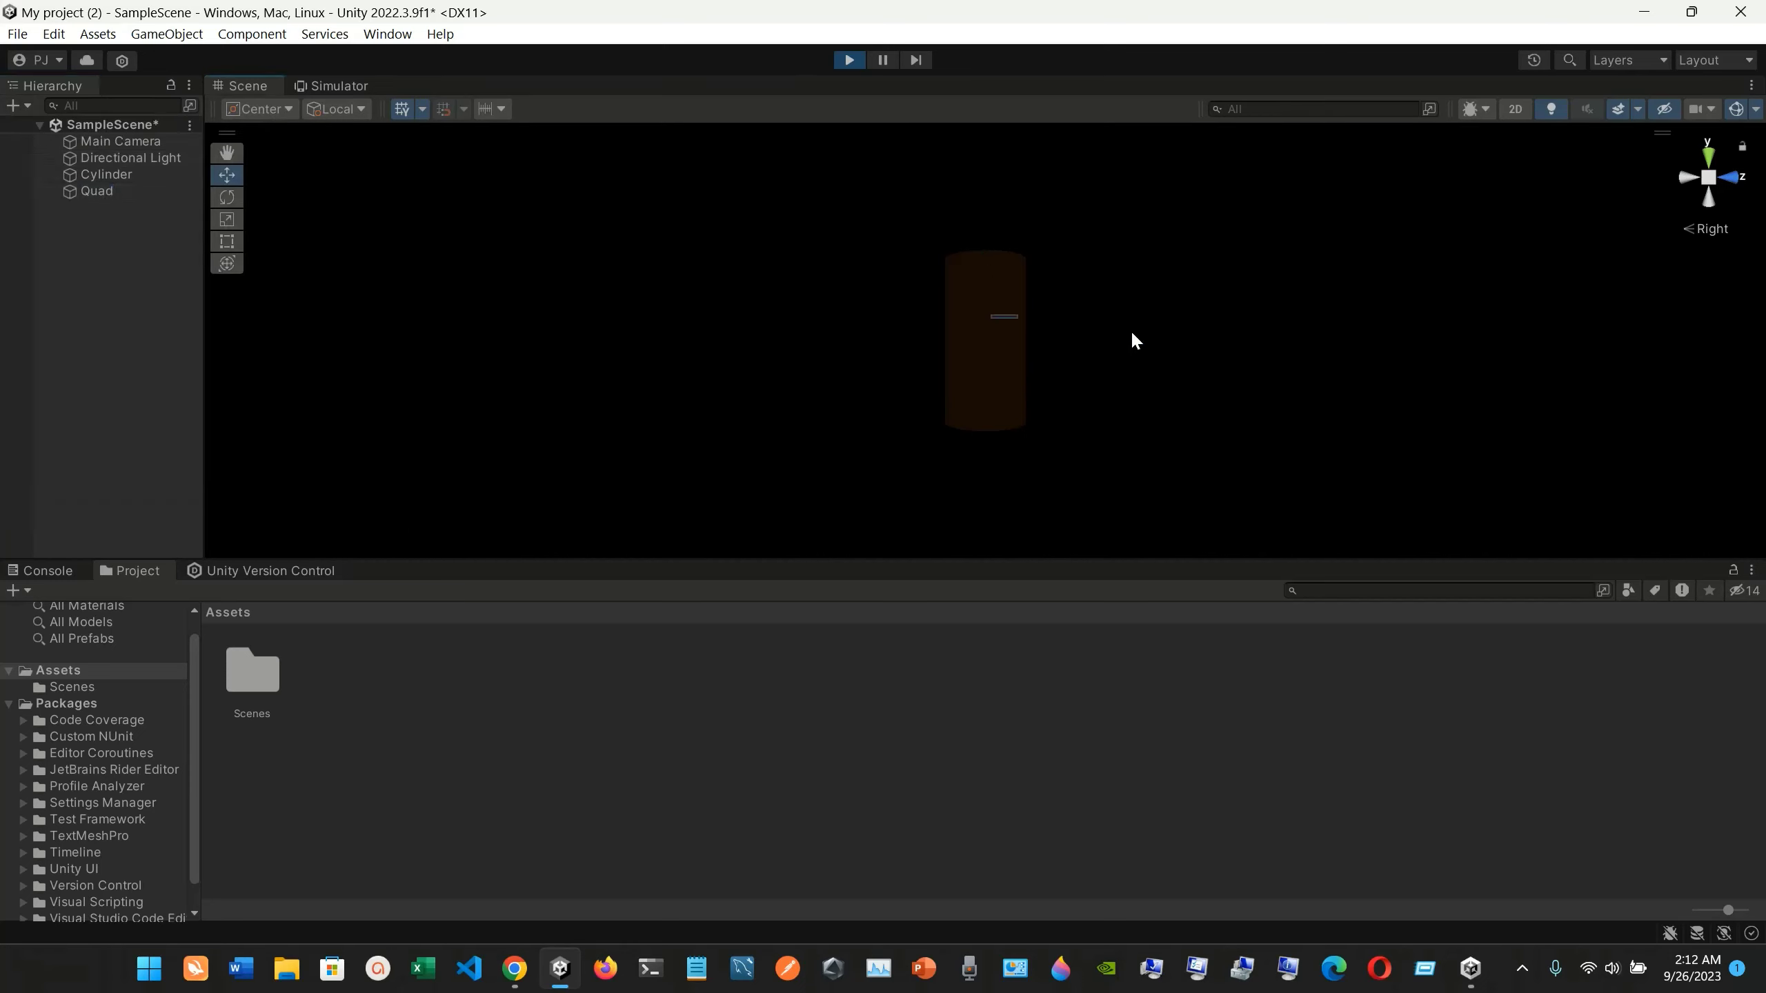
# Move the cylinder slightly in the negative Z direction, and move the quad clear of it on the positive Z side
pyautogui.click(955, 354)
pyautogui.click(898, 359)
pyautogui.click(997, 332)
pyautogui.moveTo(997, 334); pyautogui.dragTo(935, 341)
pyautogui.click(124, 194)
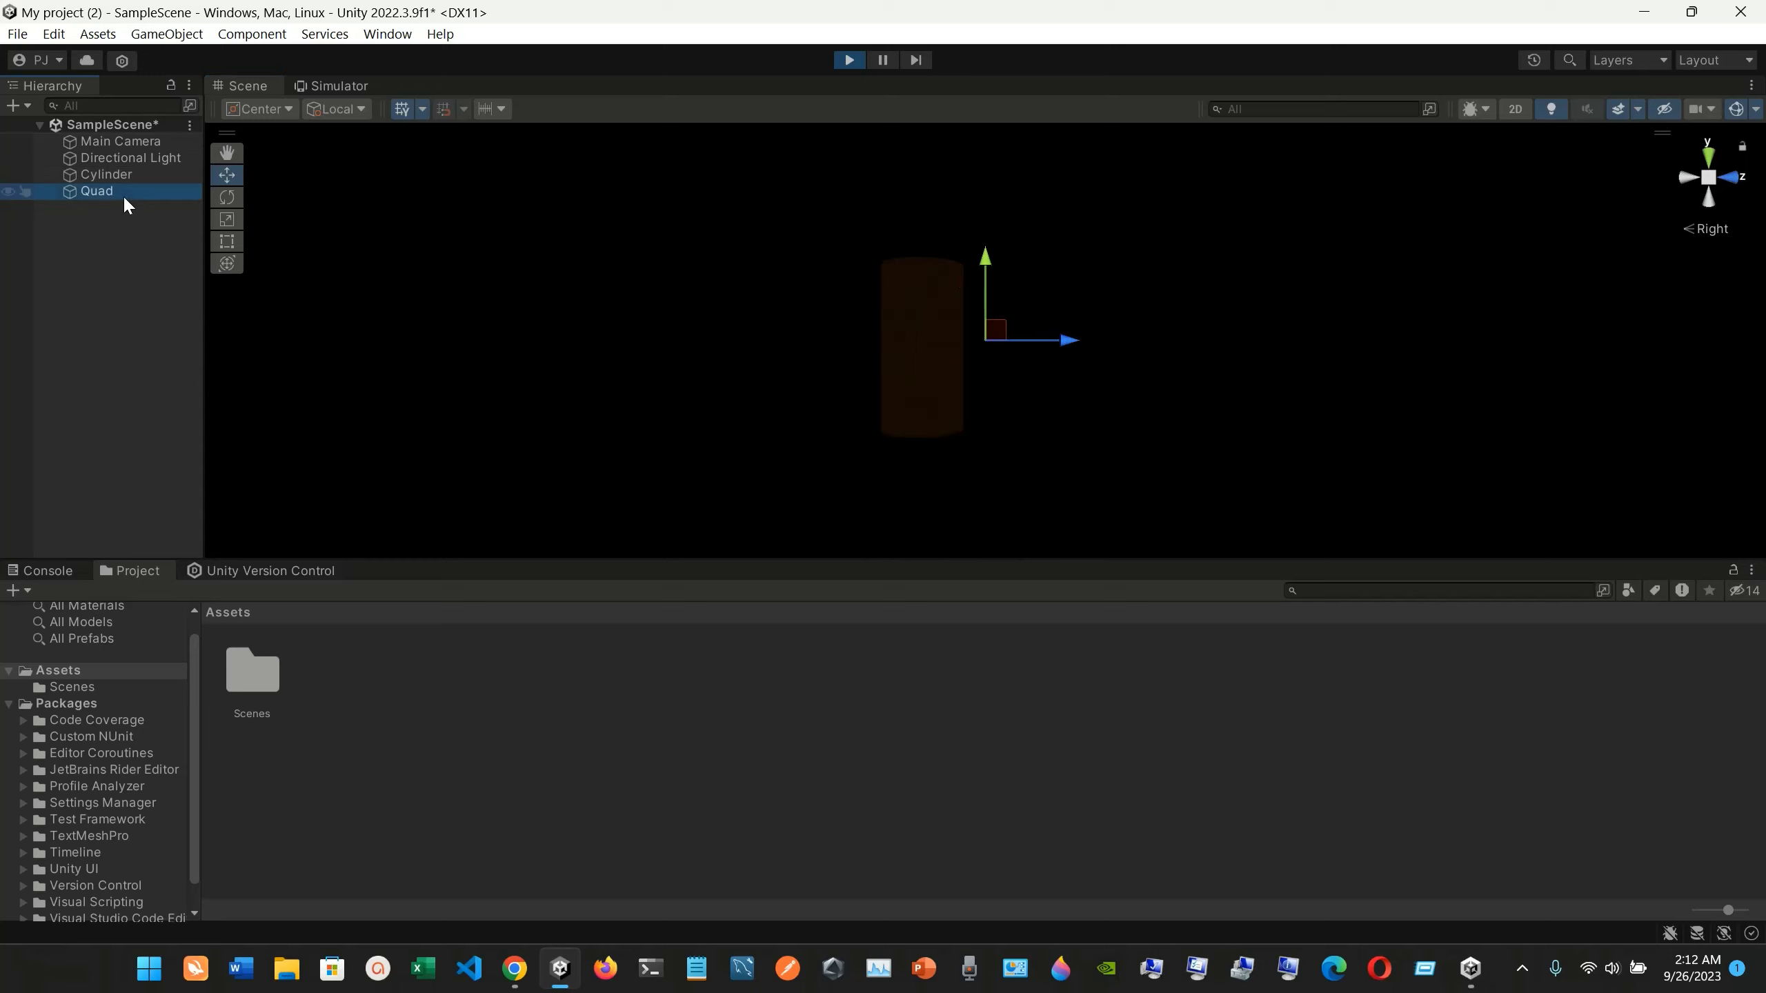
pyautogui.moveTo(1175, 405)
pyautogui.mouseDown()
pyautogui.moveTo(1116, 395)
pyautogui.moveTo(1190, 374)
pyautogui.mouseUp()
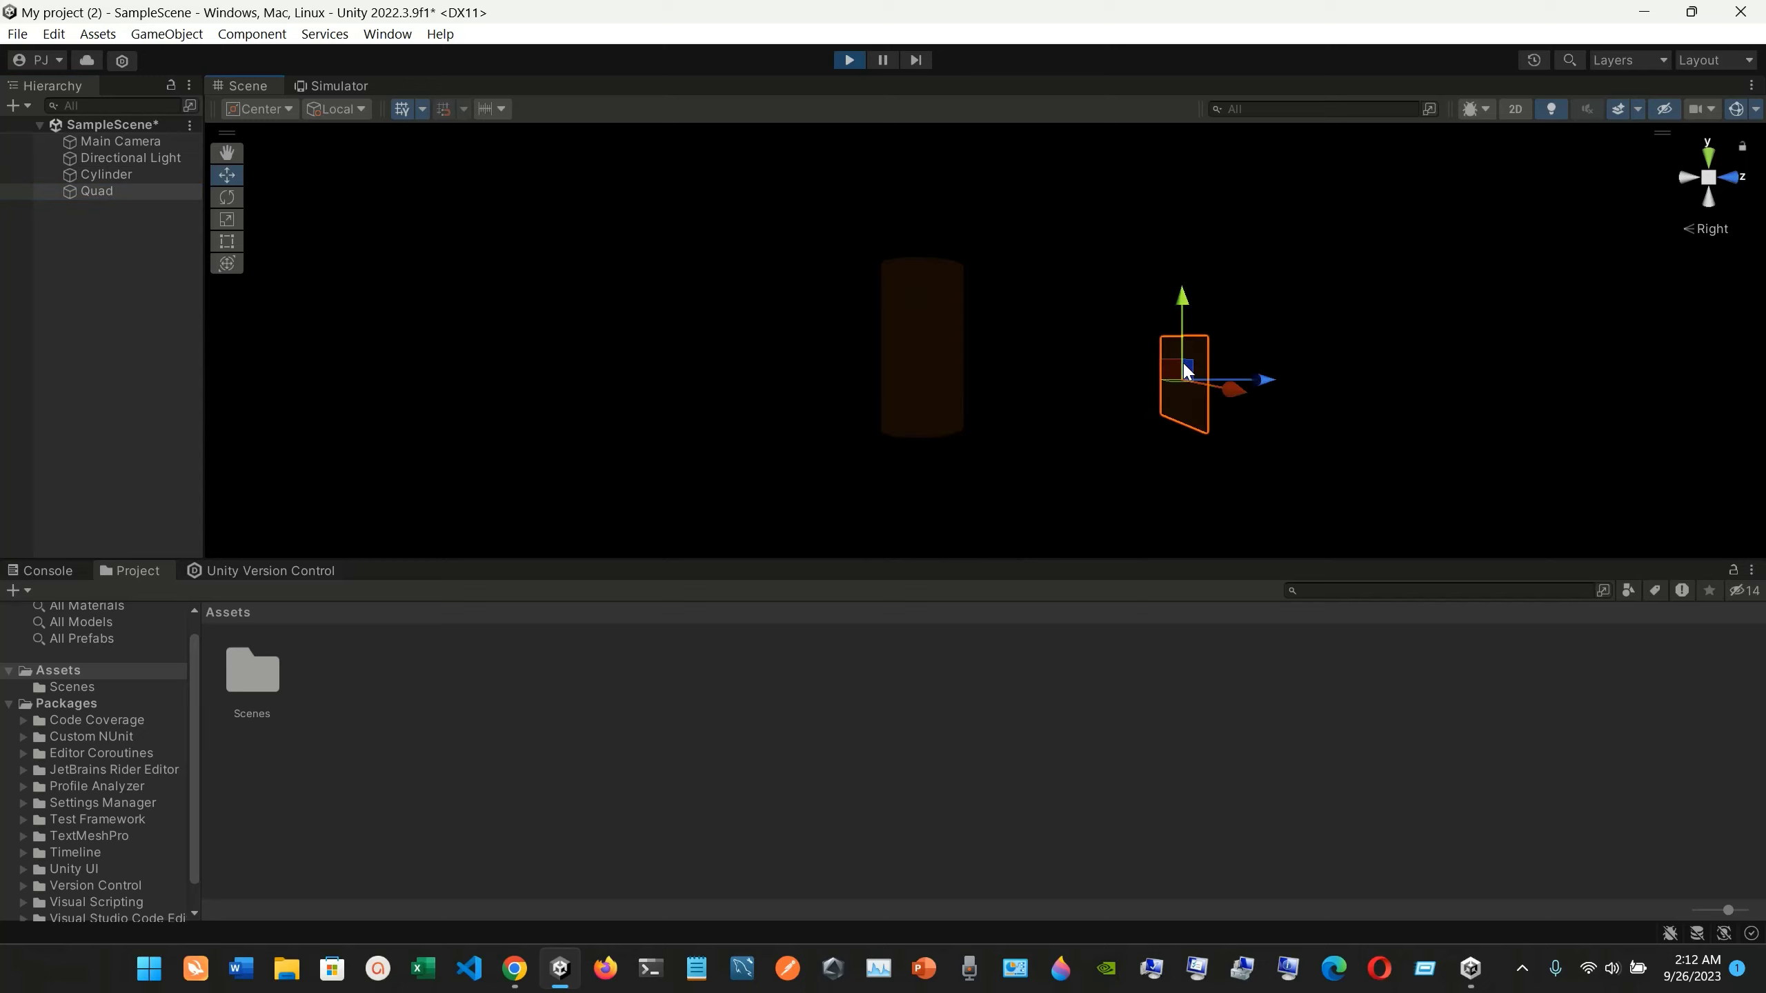
# Compare the cylinder and quad between the Simulator and Scene views, raising the simulated device's scale to 51 and then 83
pyautogui.click(353, 80)
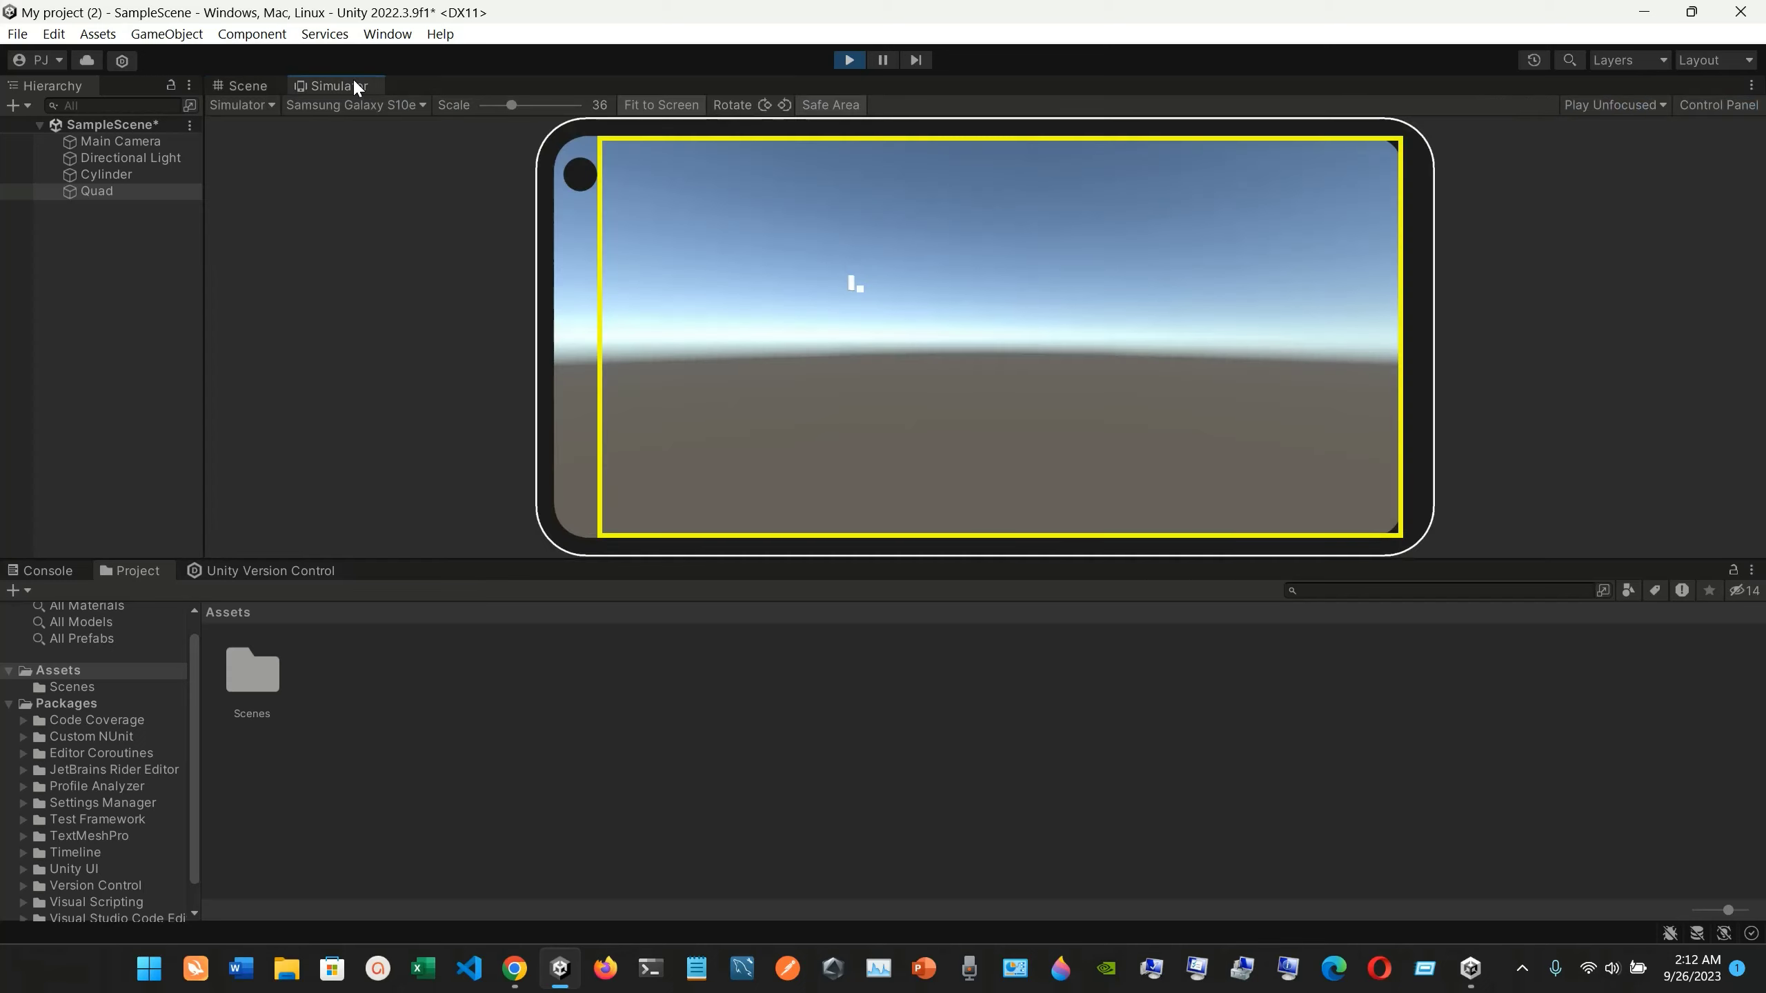
pyautogui.click(528, 104)
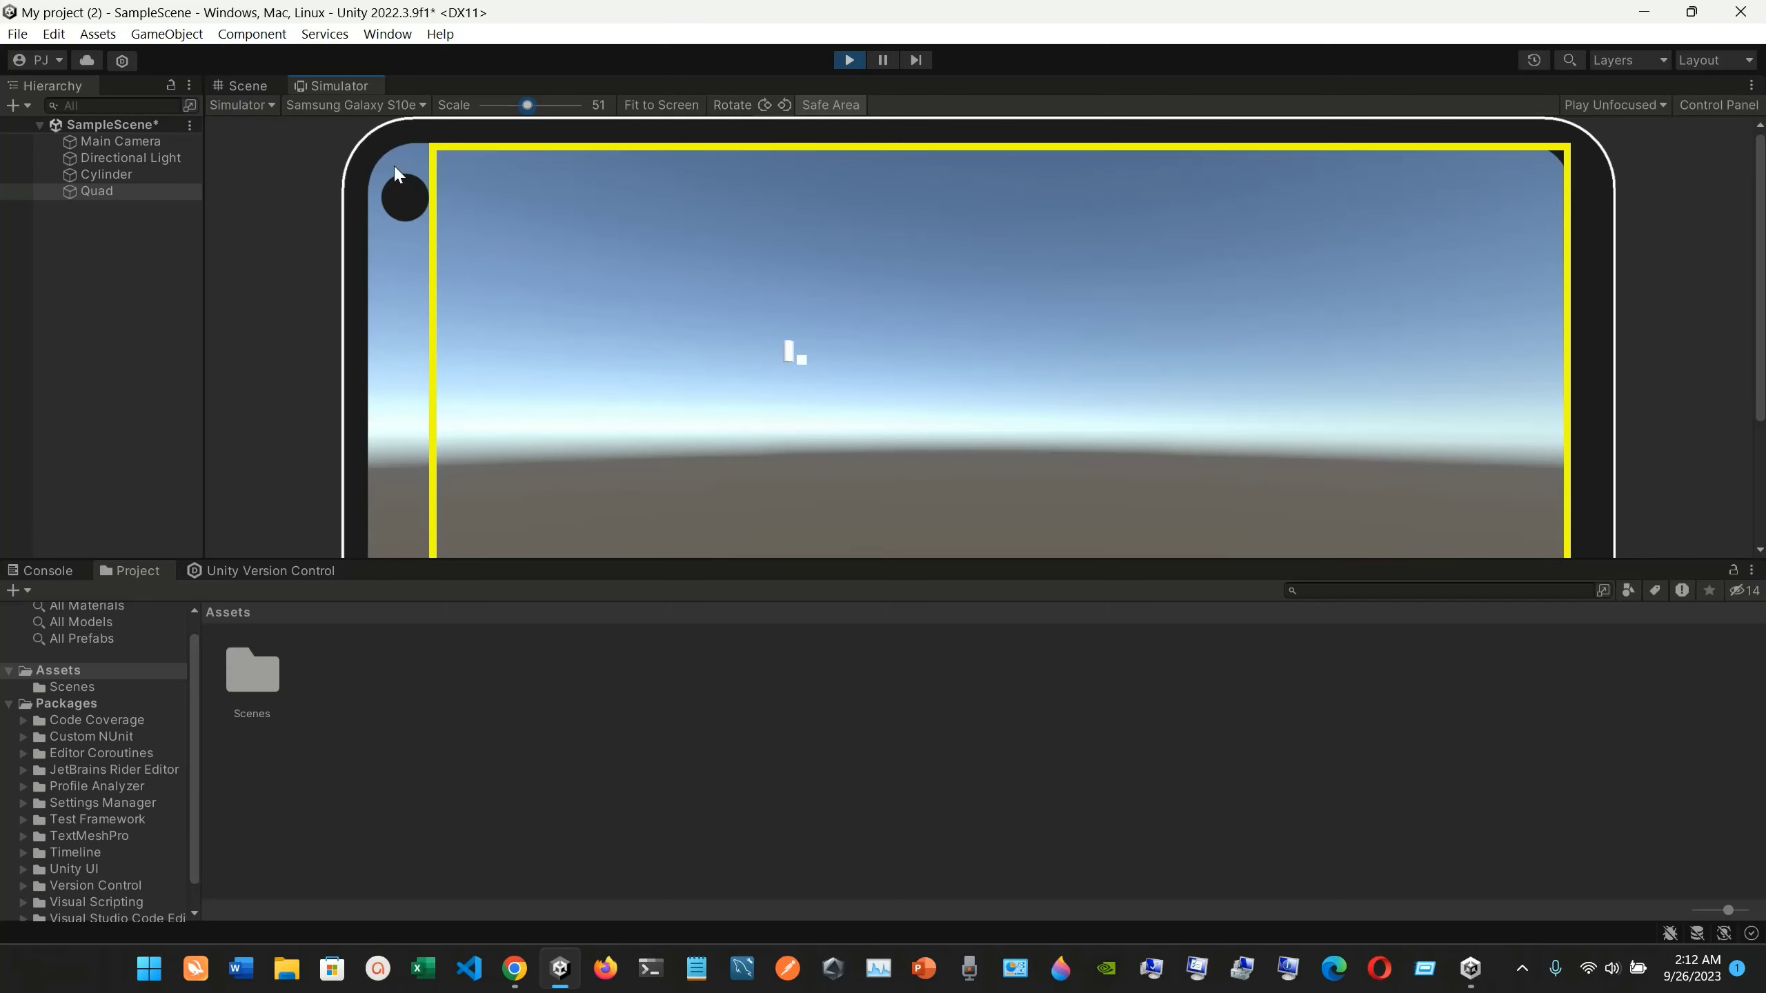
pyautogui.click(245, 90)
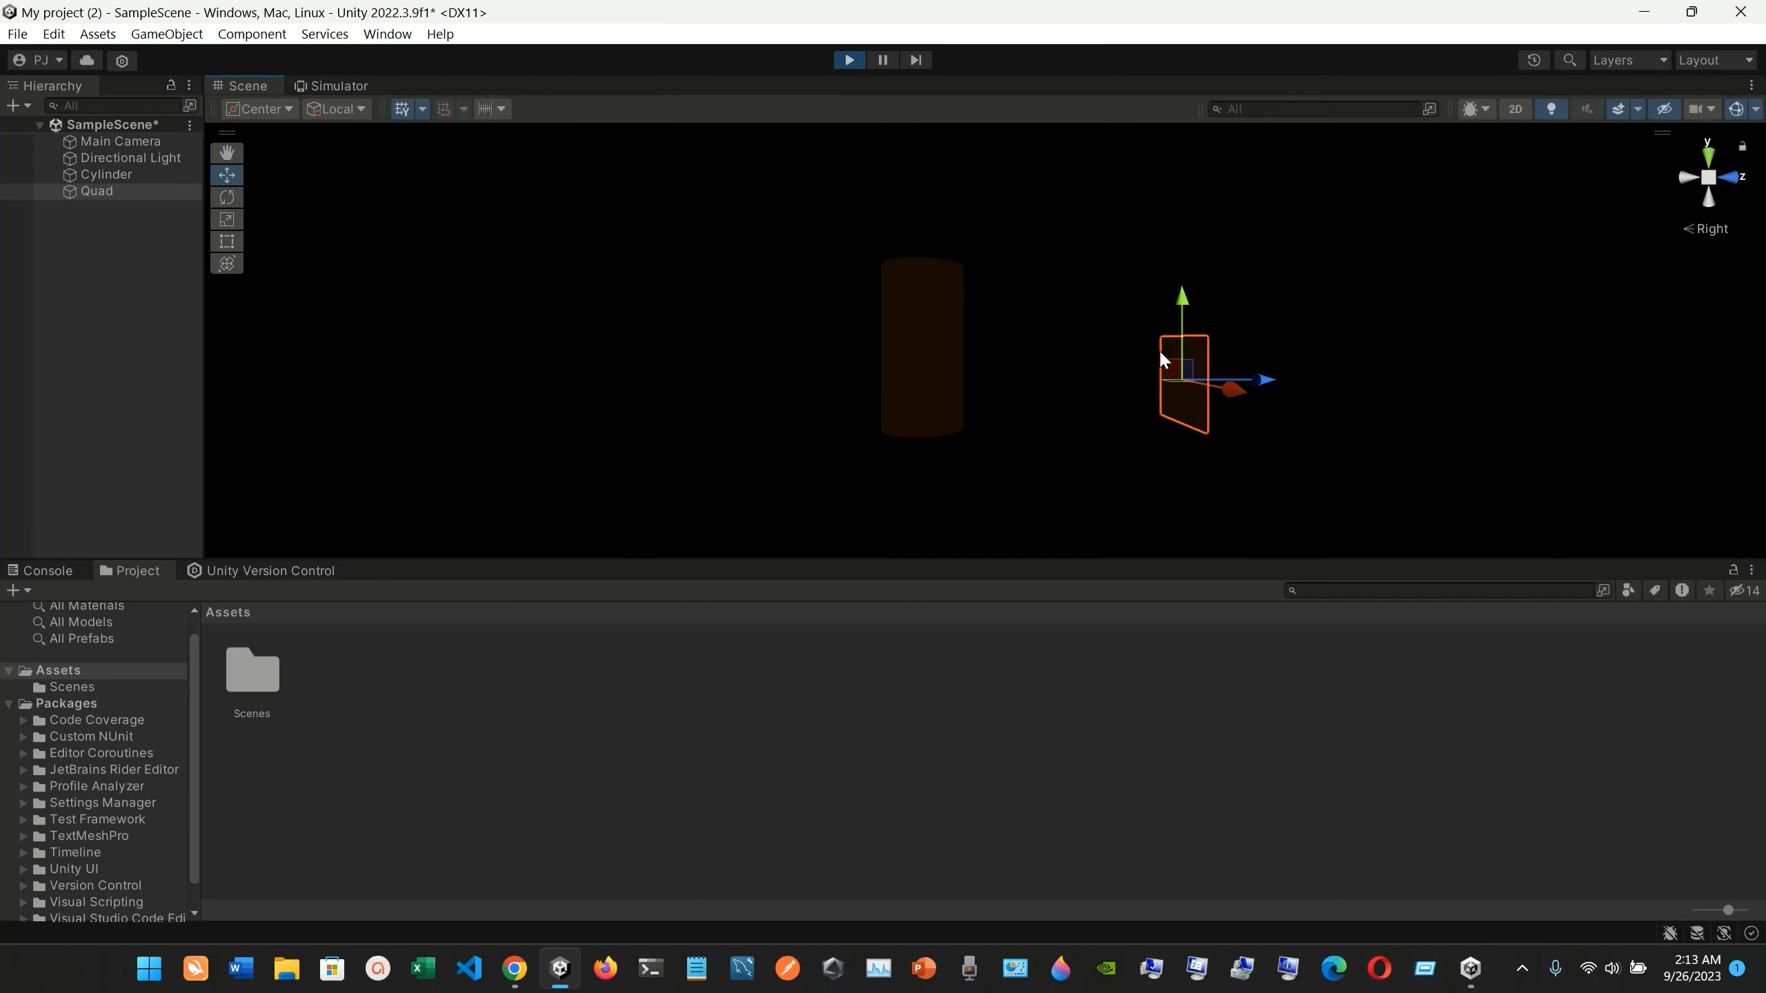
pyautogui.click(331, 88)
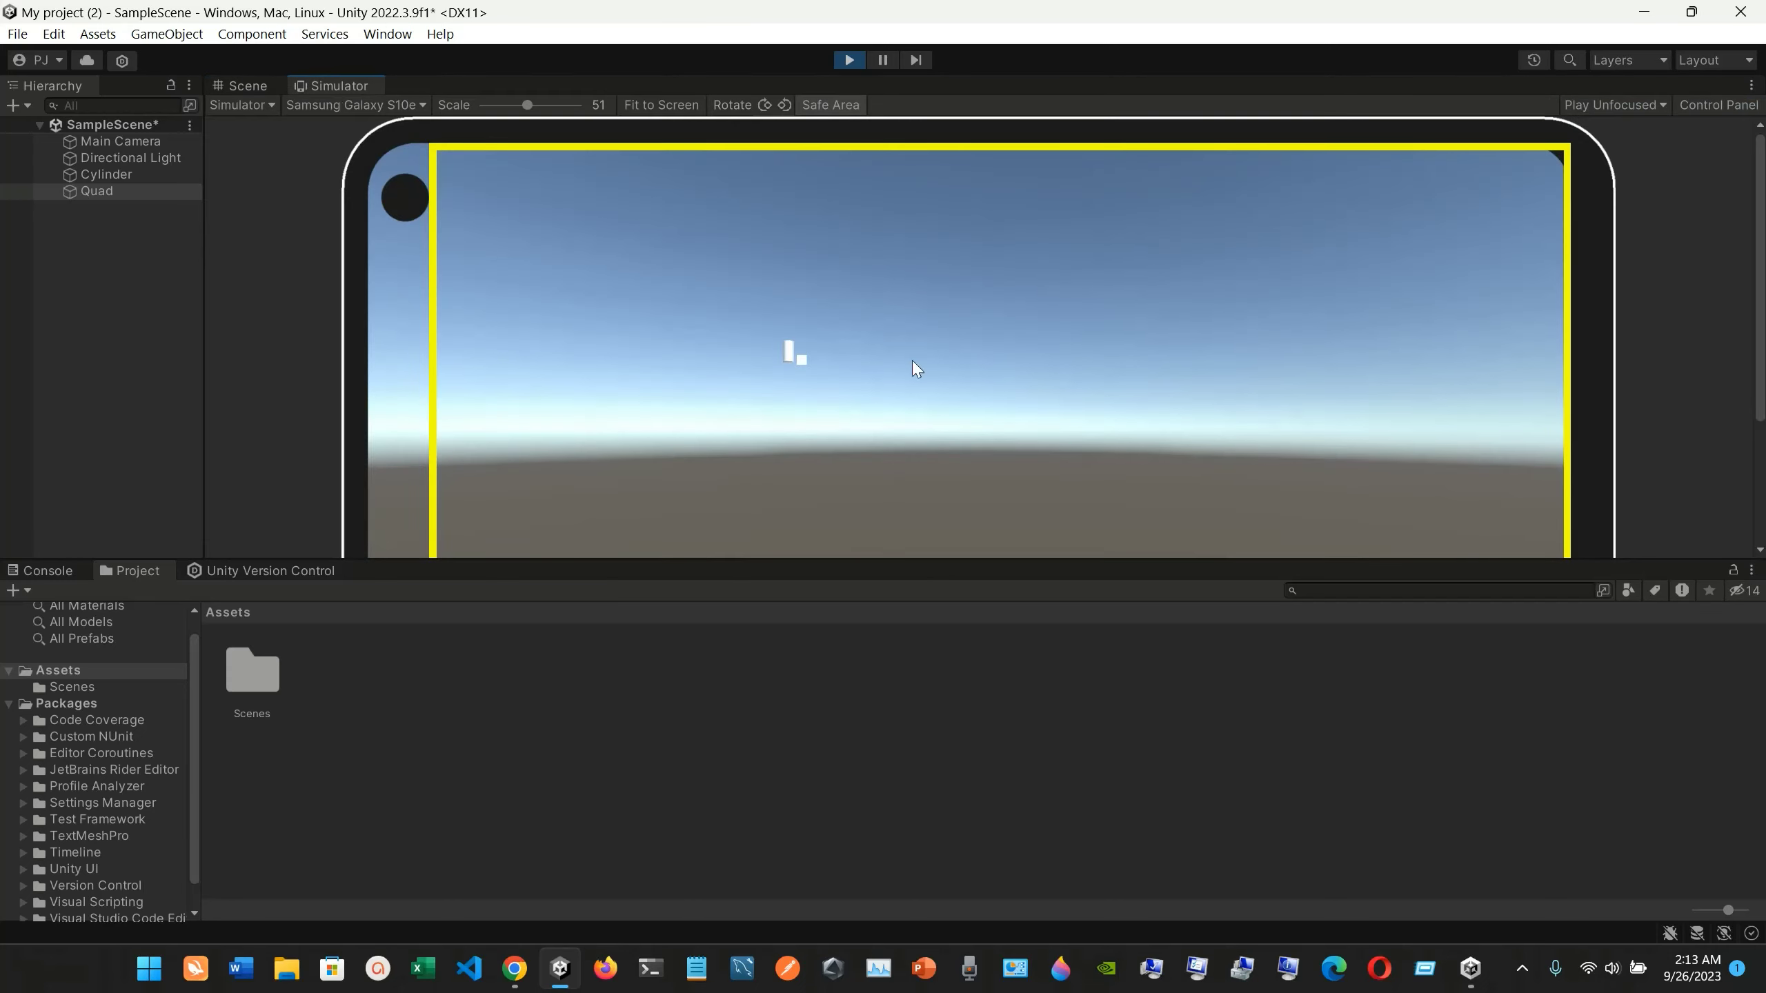
pyautogui.click(561, 105)
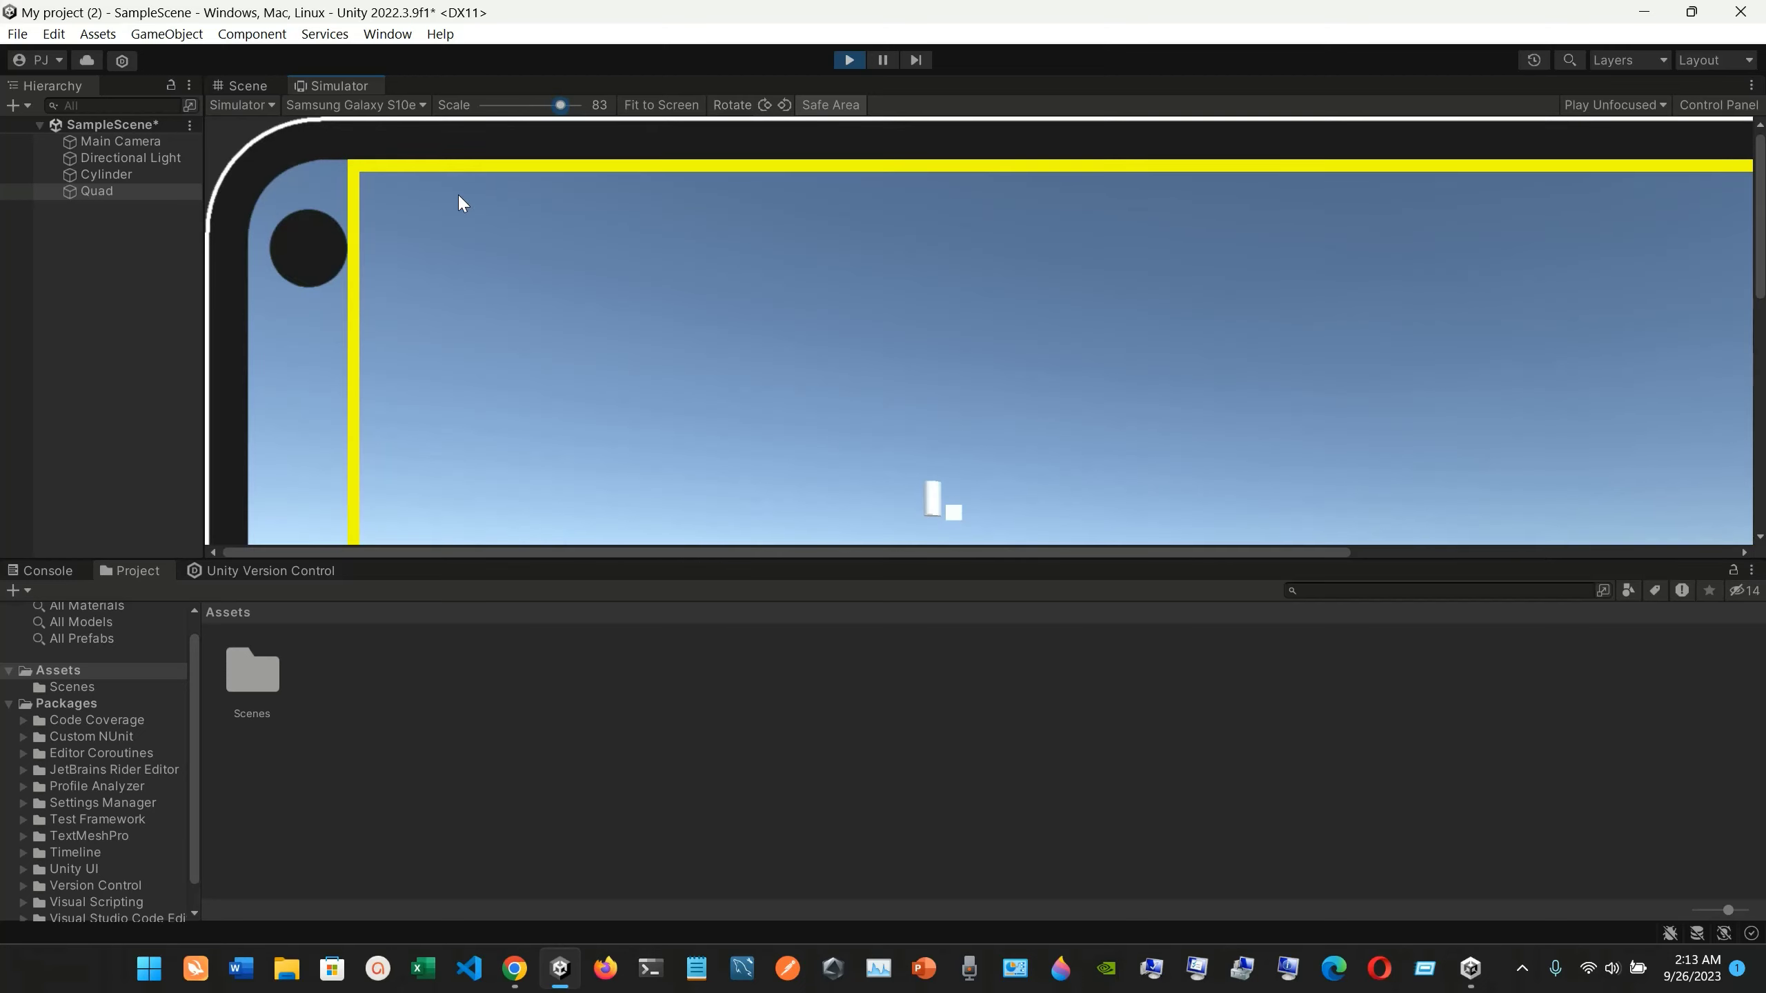
# Move the quad a little toward the viewer in the Scene view and deselect it
pyautogui.click(254, 88)
pyautogui.scroll(-2, 748, 478)
pyautogui.scroll(2, 748, 478)
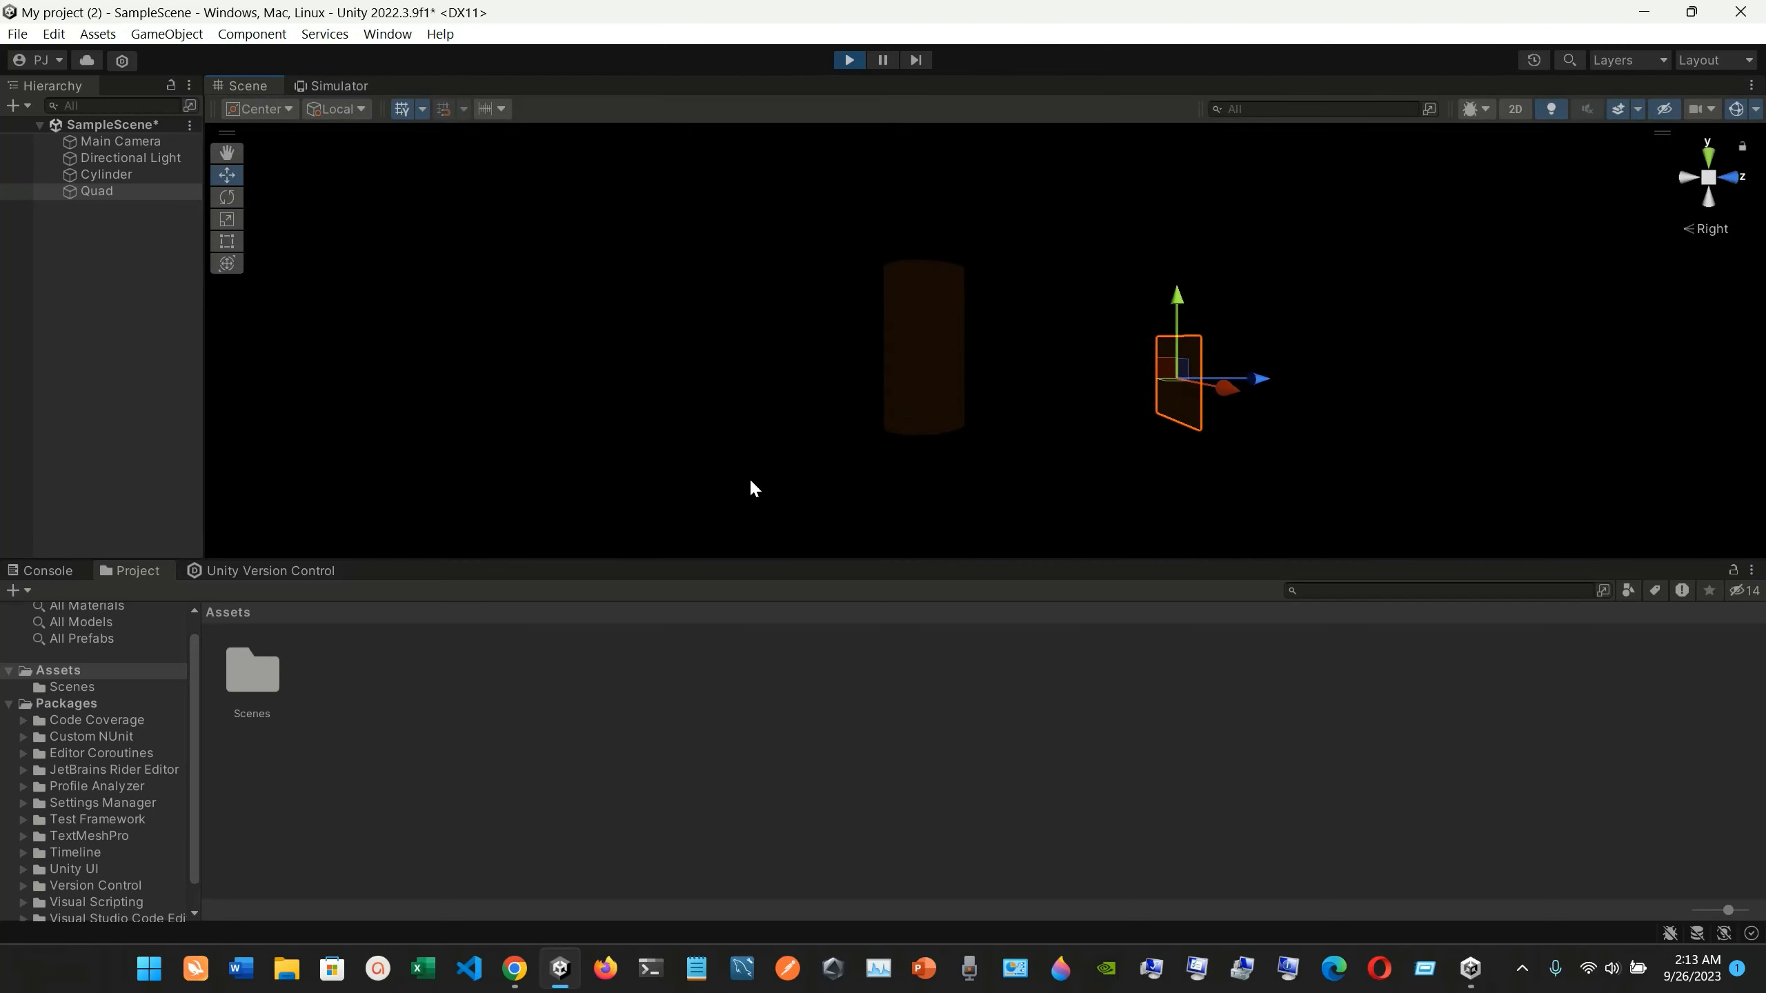
pyautogui.moveTo(1272, 379); pyautogui.dragTo(1207, 476)
pyautogui.click(1203, 464)
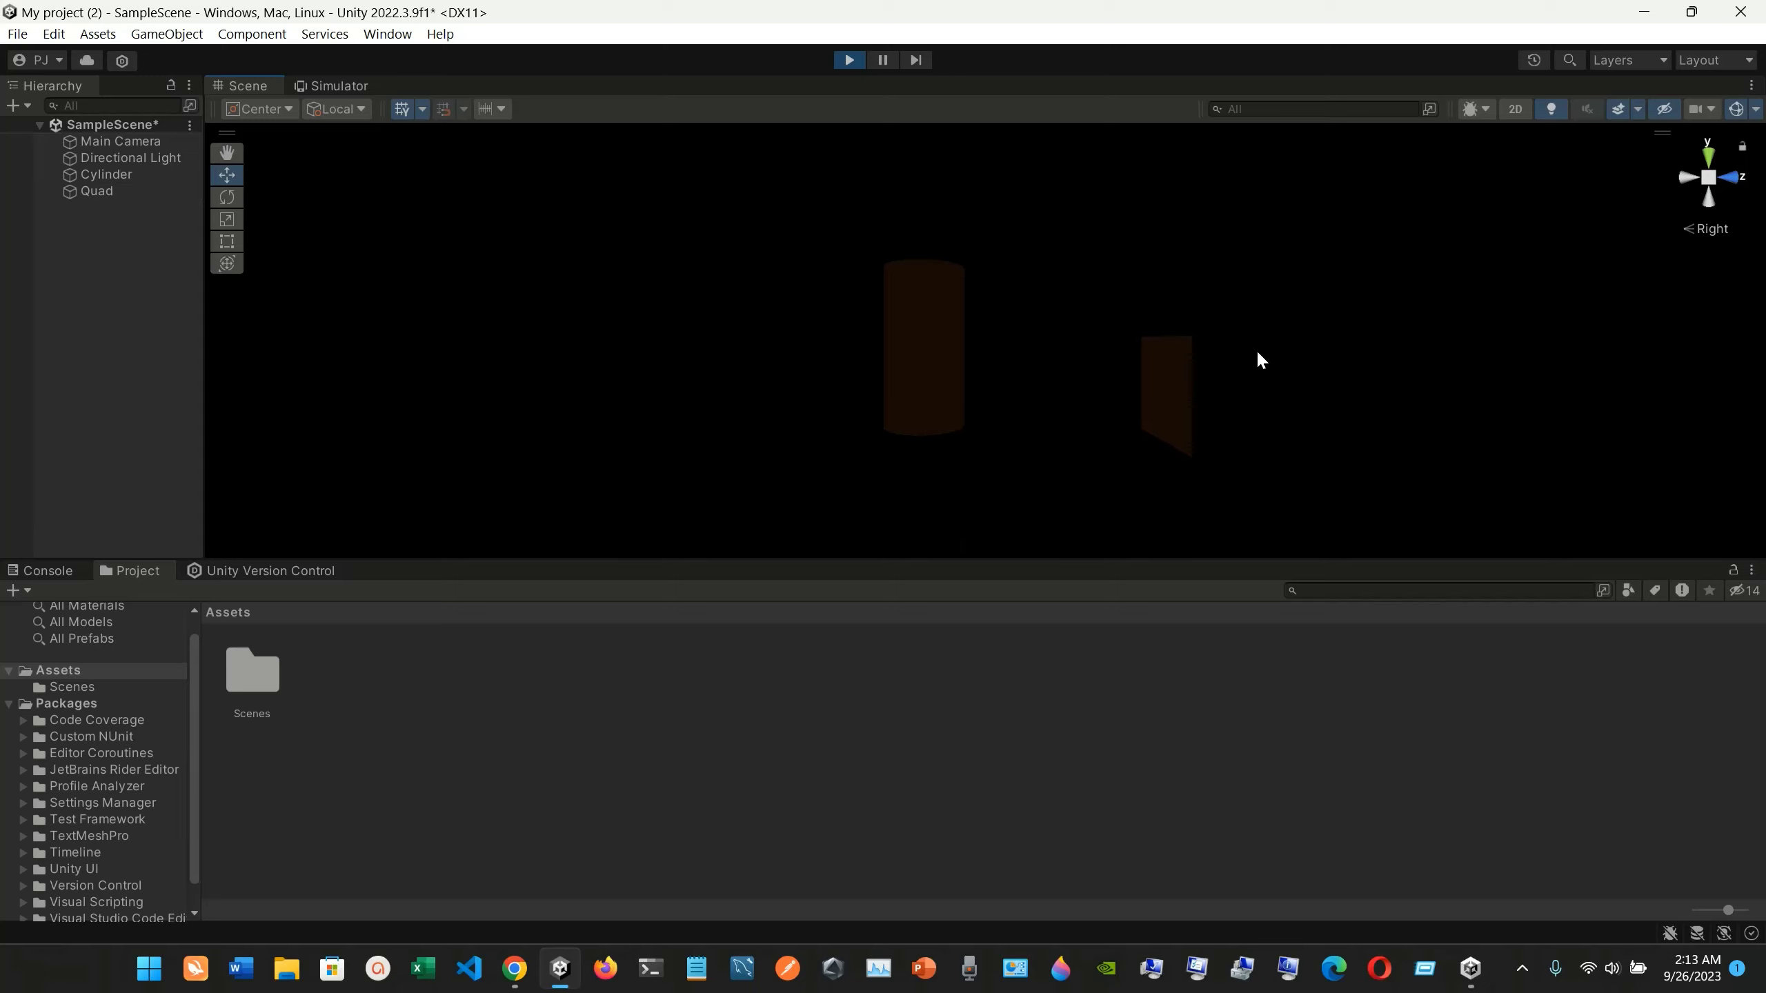
# Look at the cylinder and quad from the back and from the opposite side in the Scene view
pyautogui.click(1685, 180)
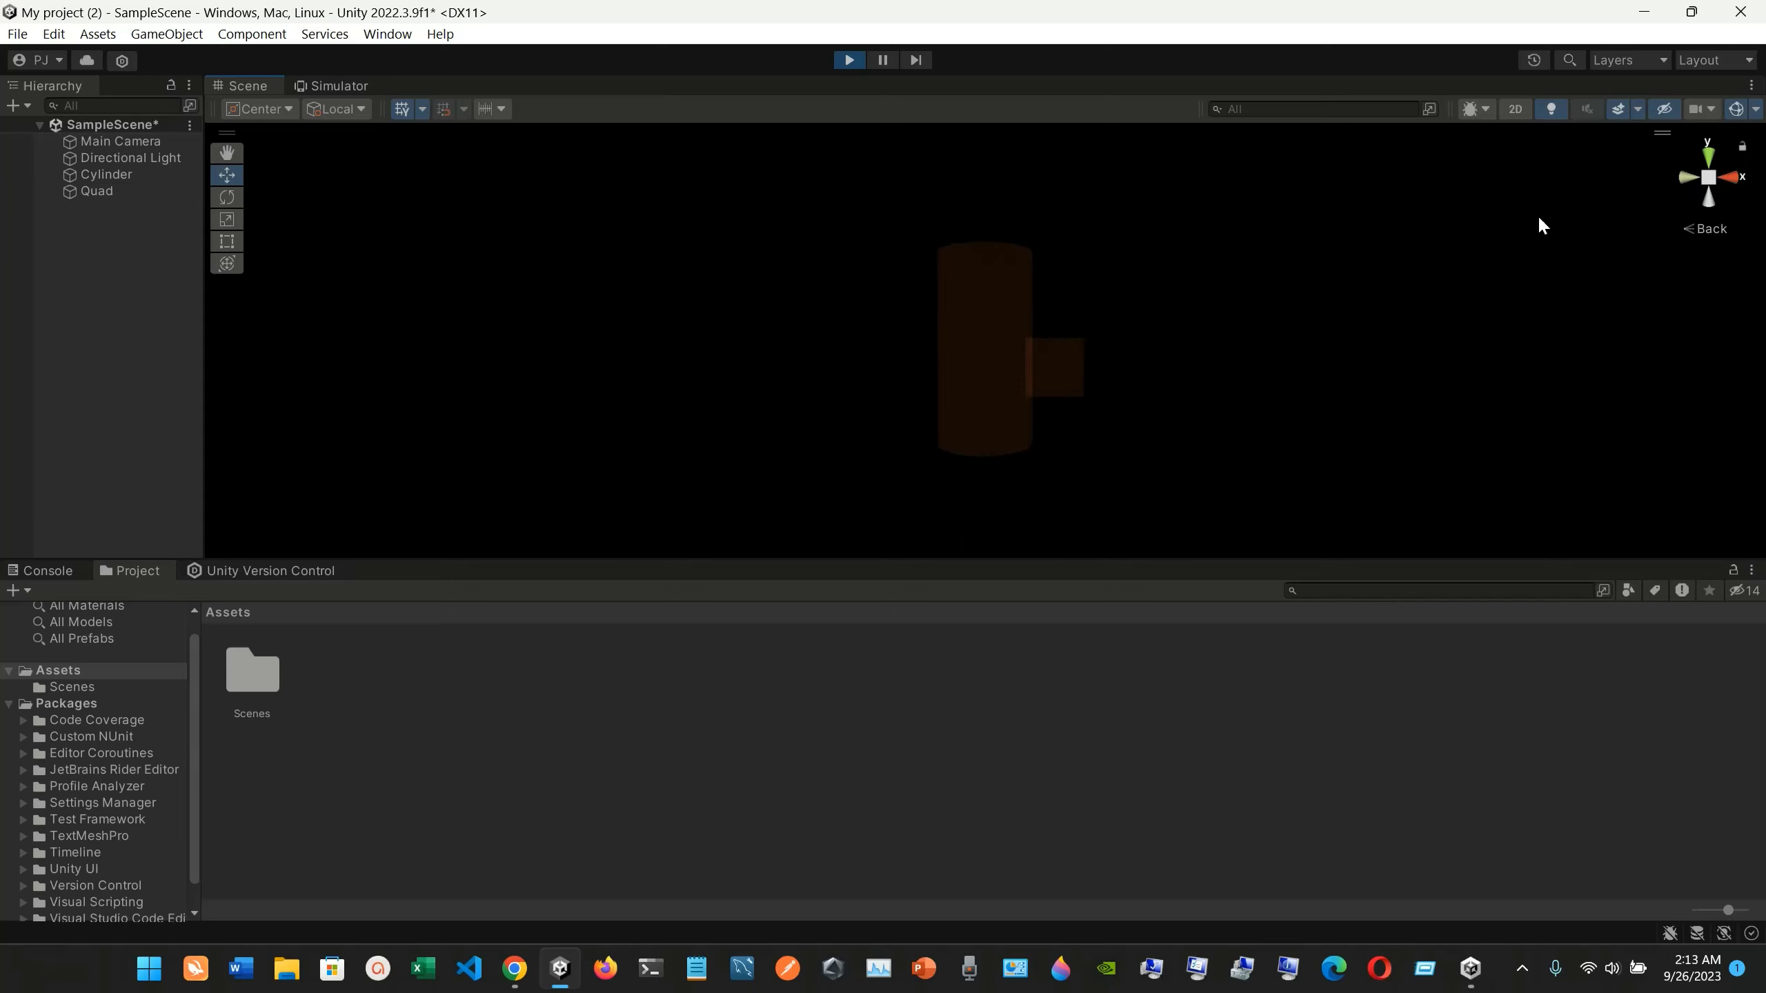
pyautogui.click(1688, 179)
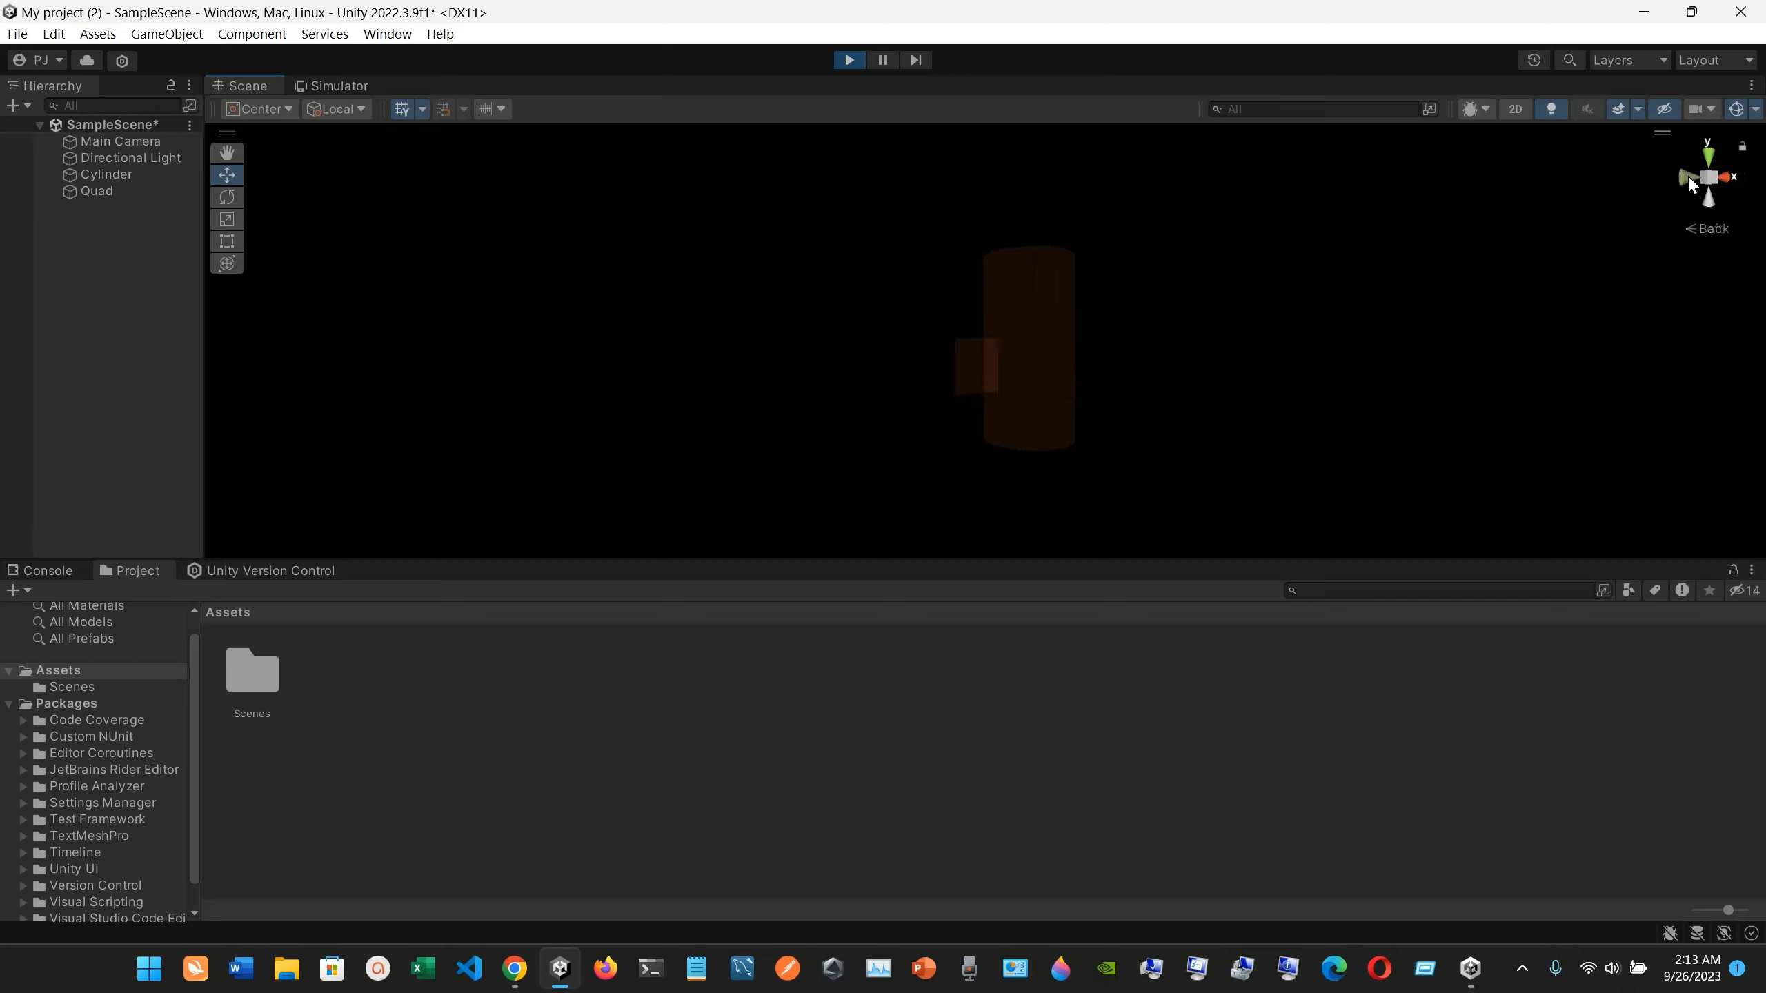
pyautogui.click(1689, 181)
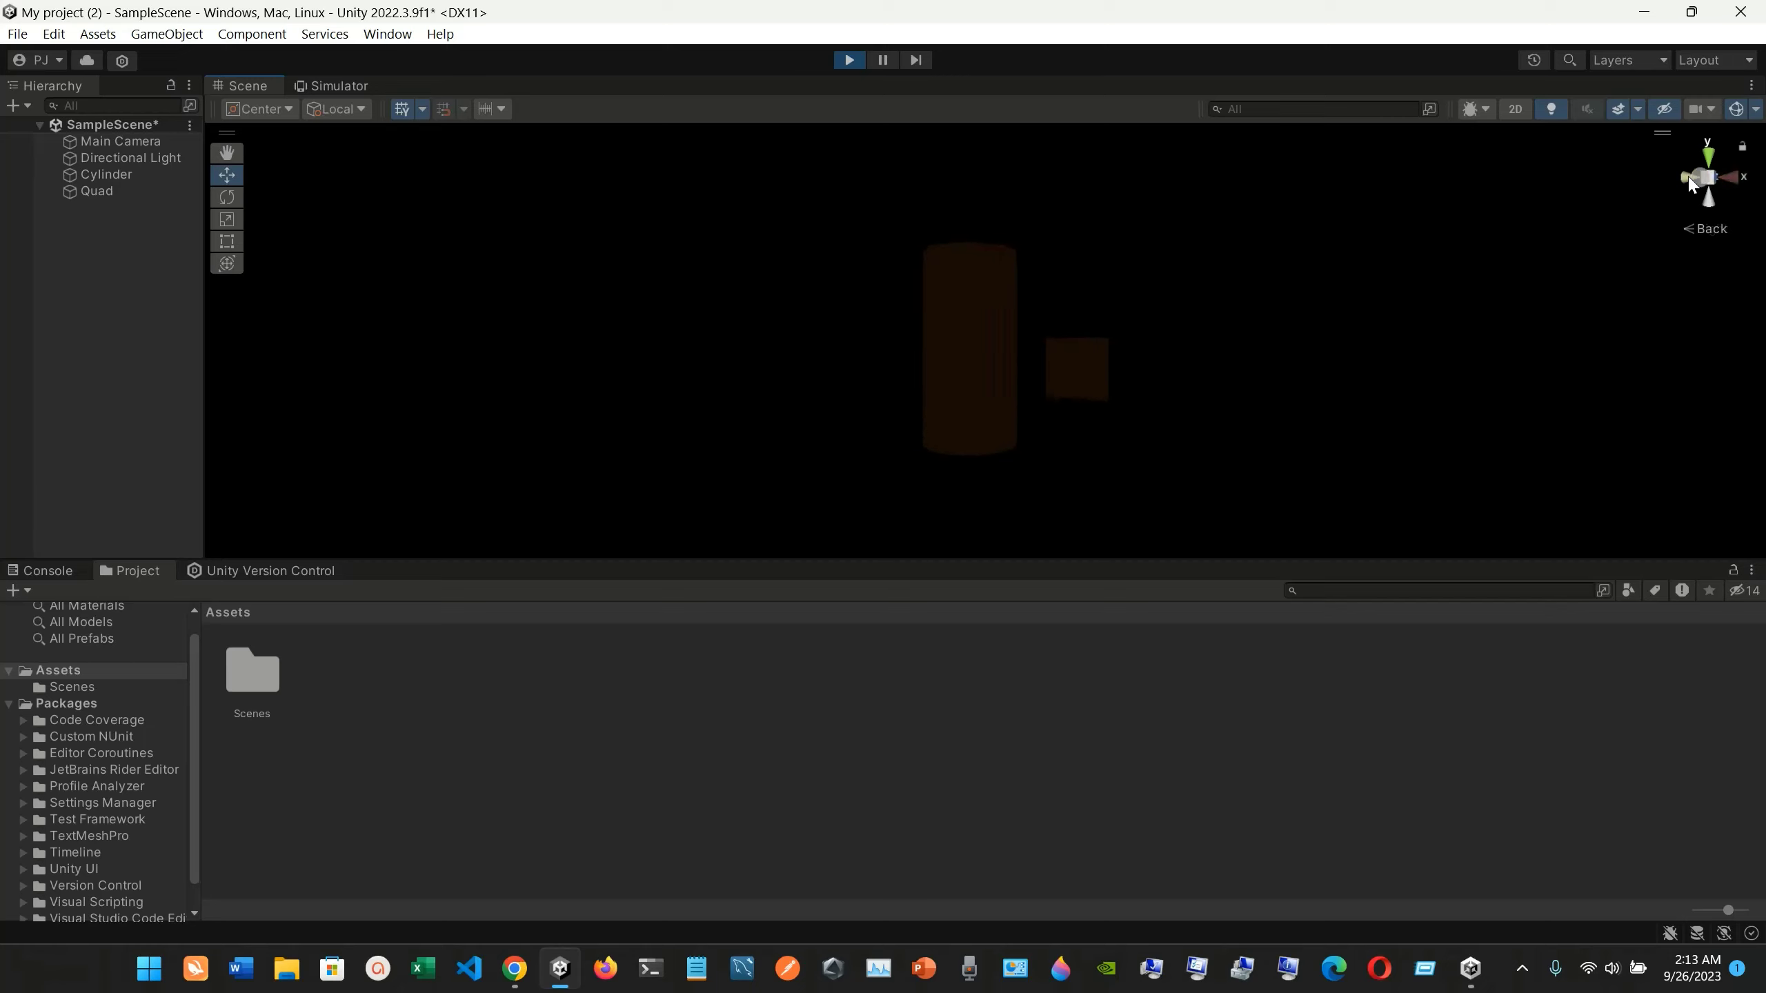
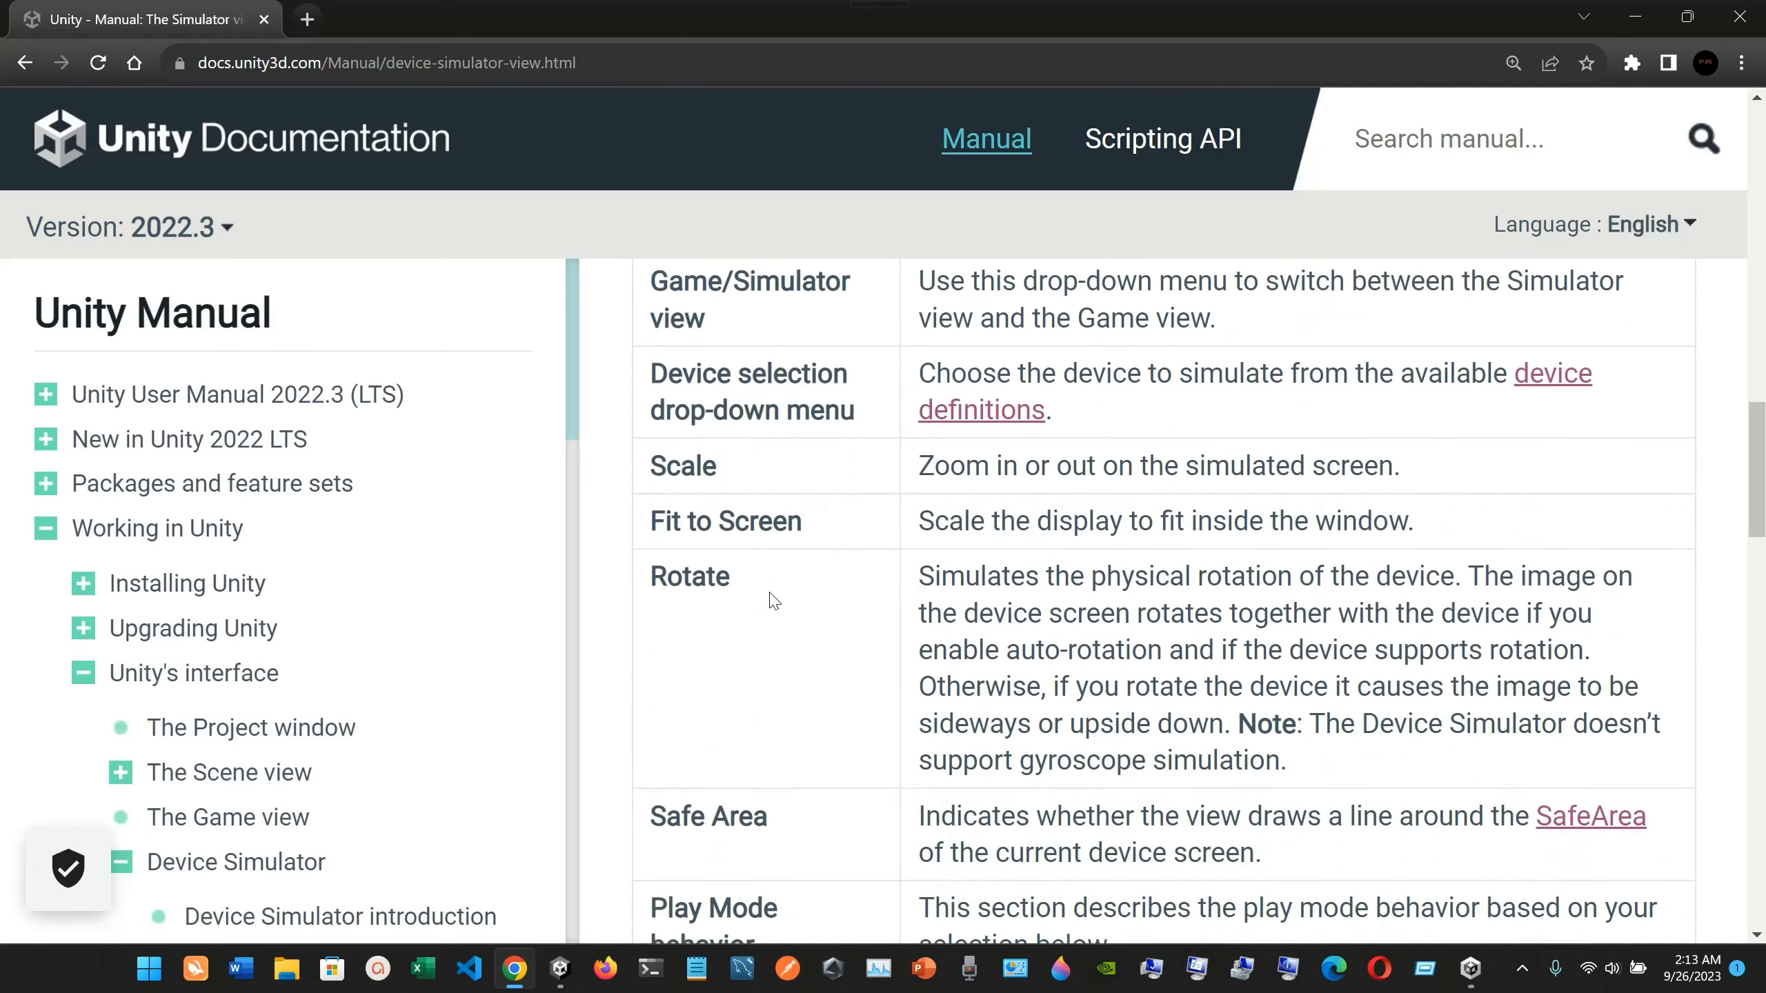
# Read the manual's toolbar controls table and its Control Panel section in Chrome
pyautogui.scroll(2, 773, 591)
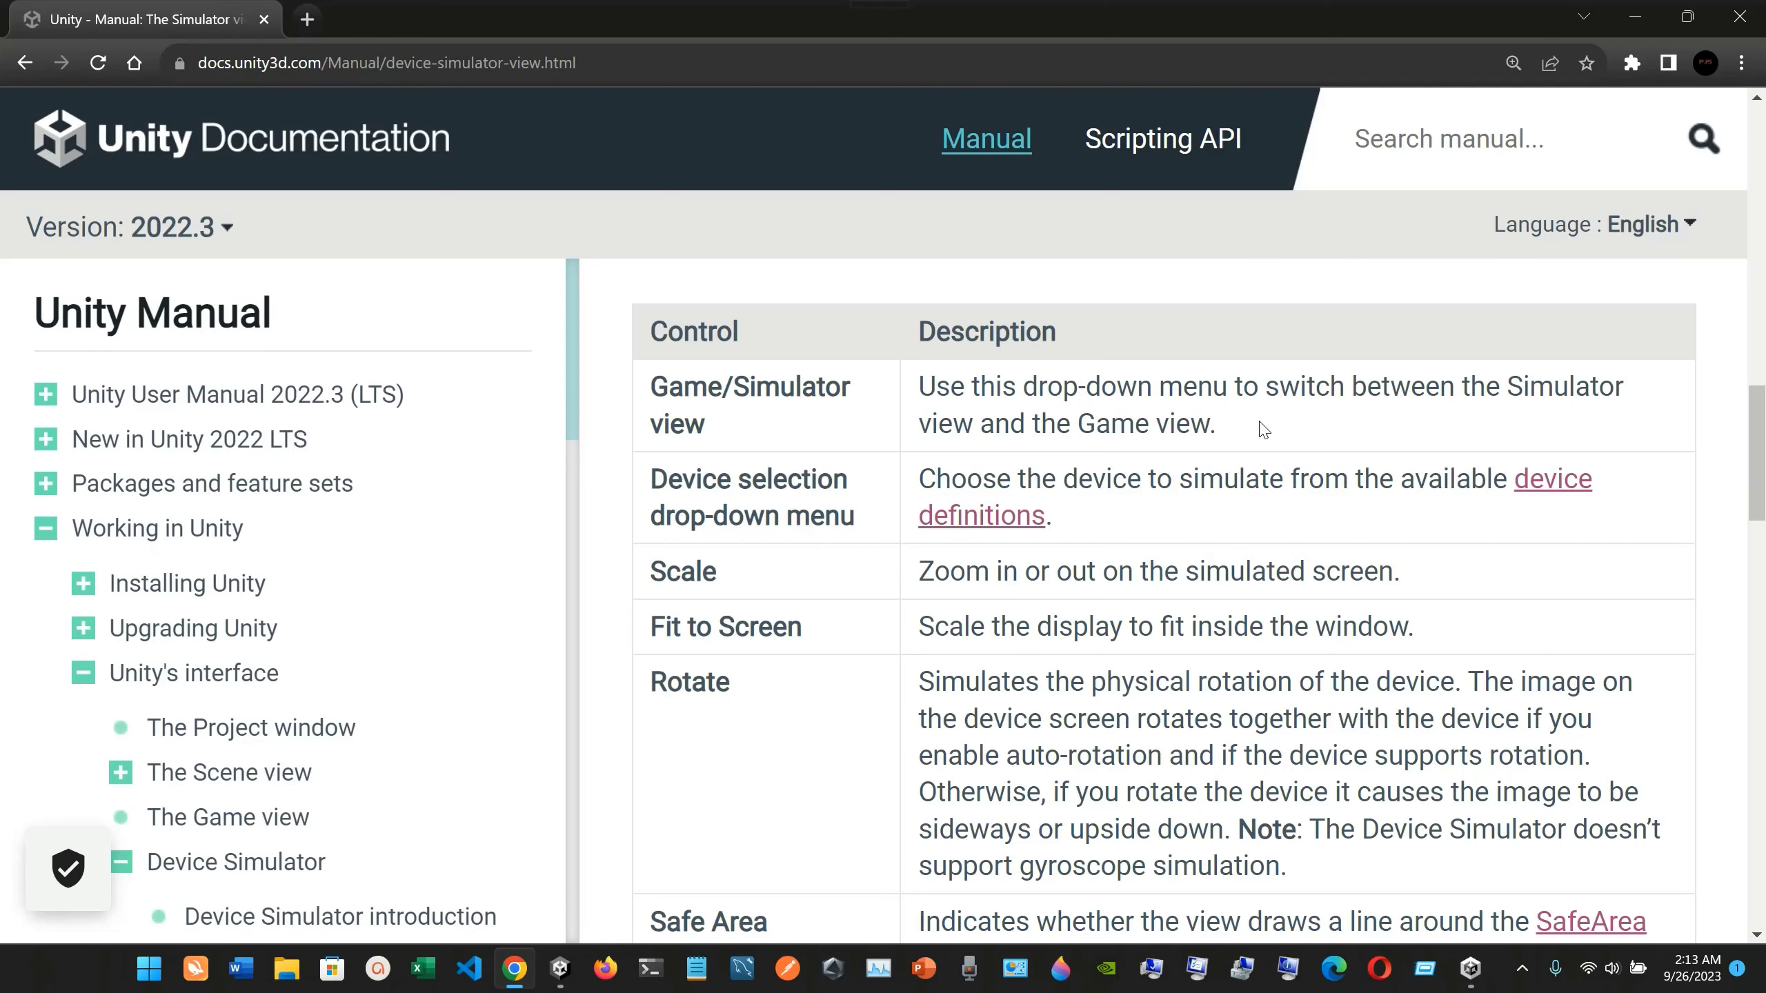
pyautogui.scroll(-15, 1263, 429)
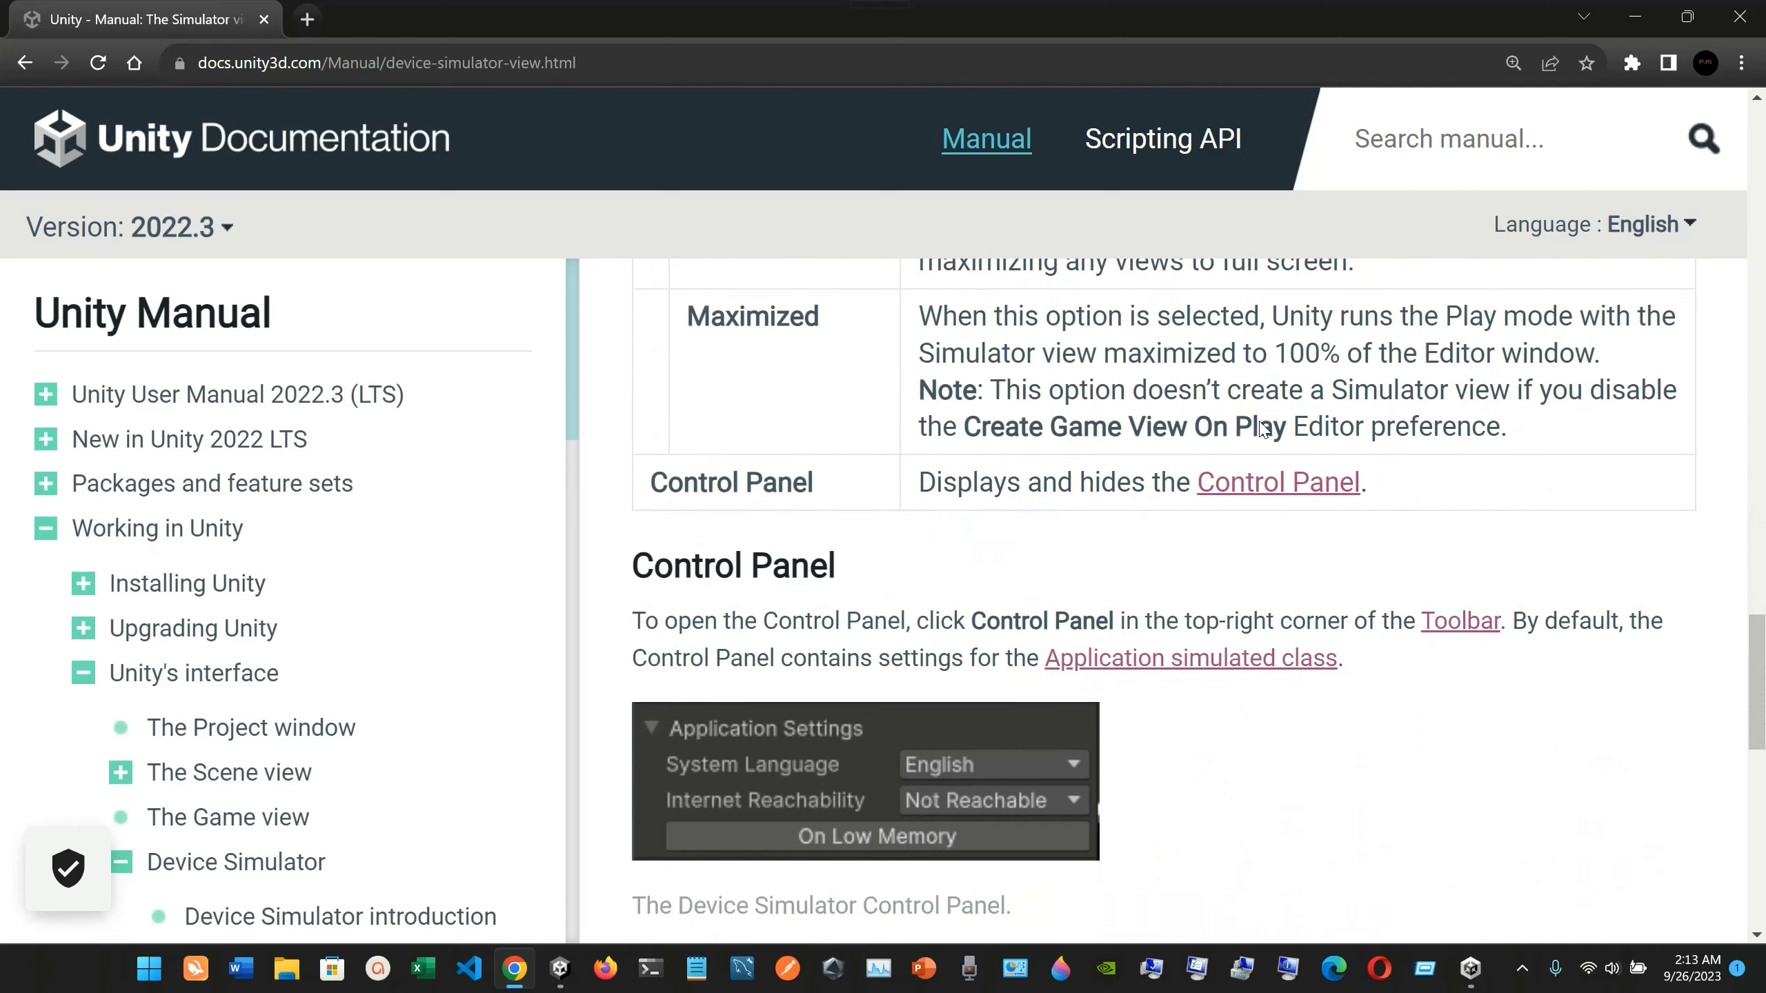
pyautogui.scroll(1, 1052, 789)
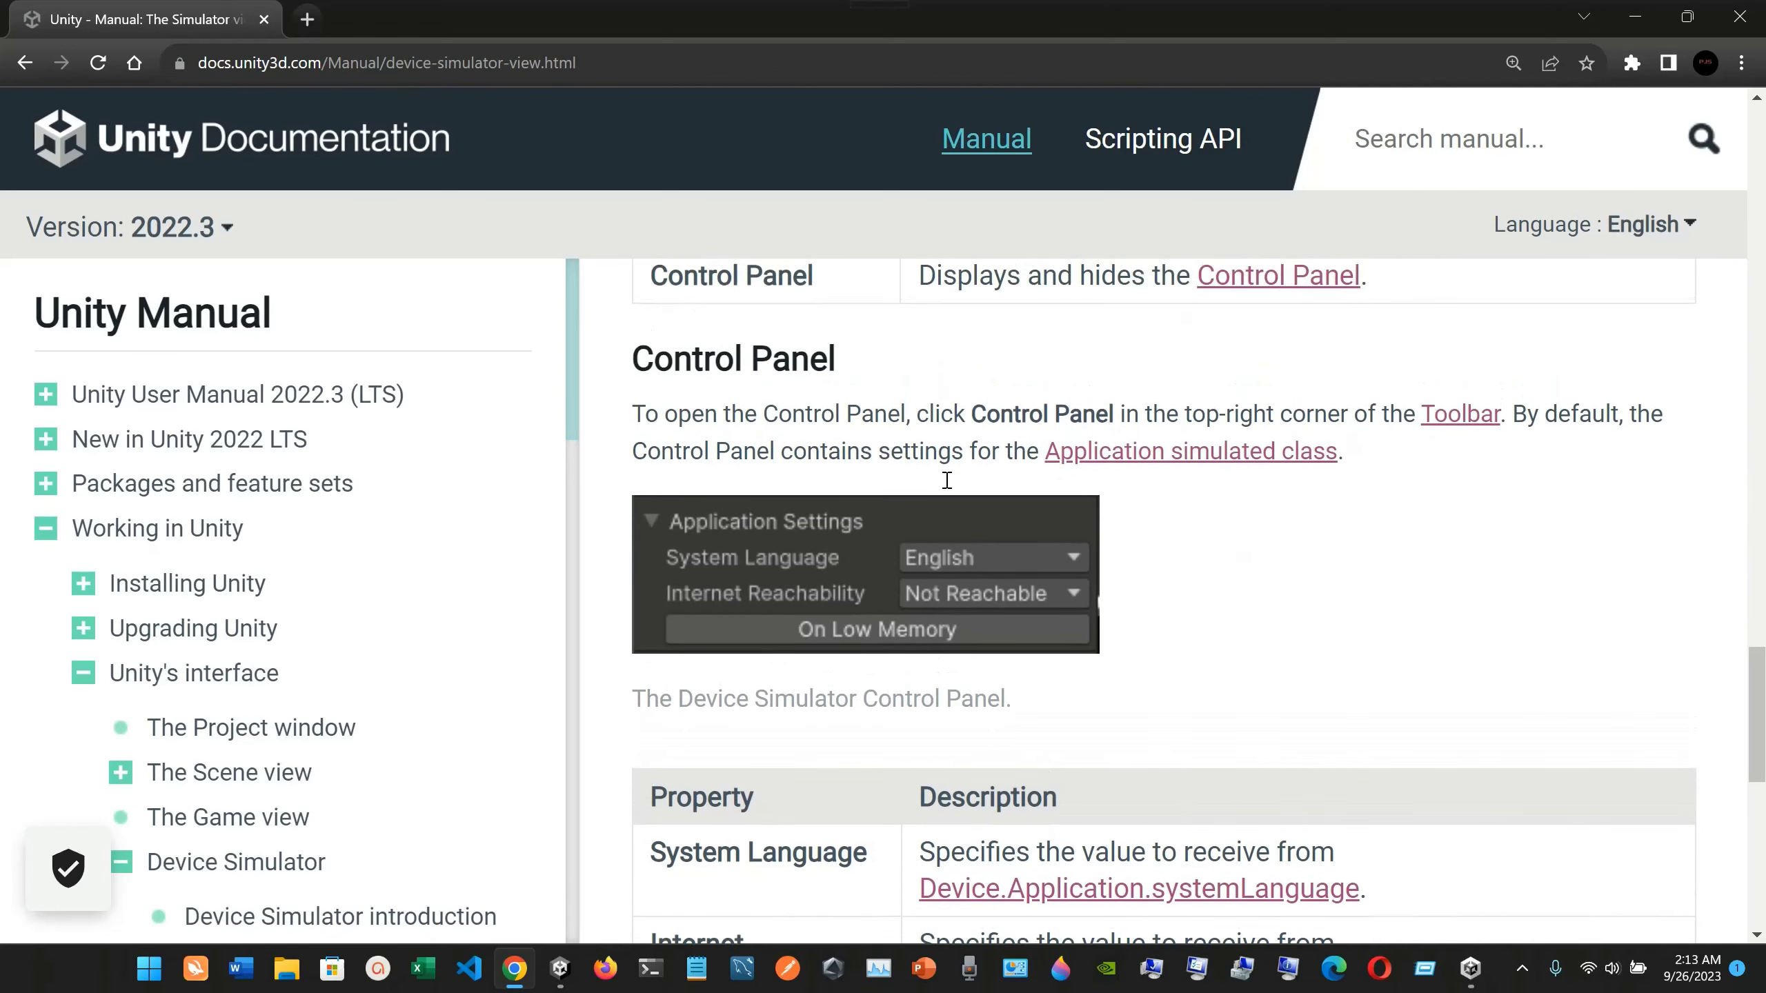
pyautogui.scroll(3, 960, 508)
pyautogui.scroll(-3, 971, 532)
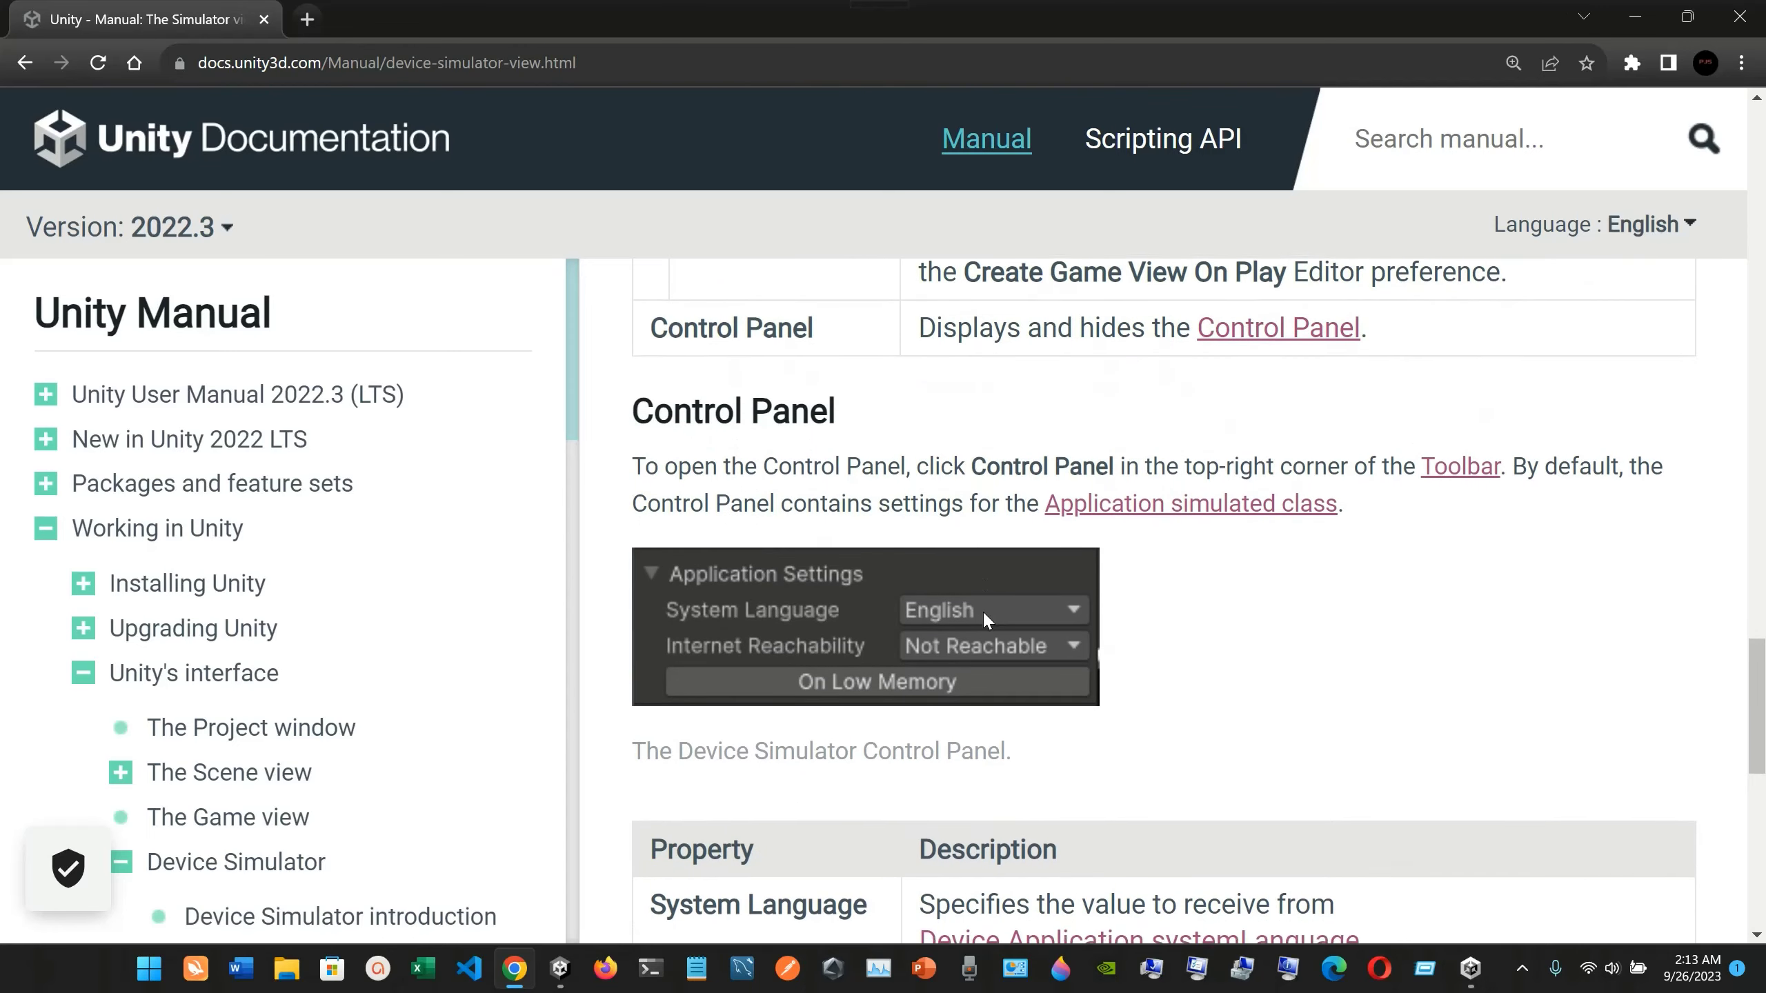
pyautogui.scroll(-1, 982, 609)
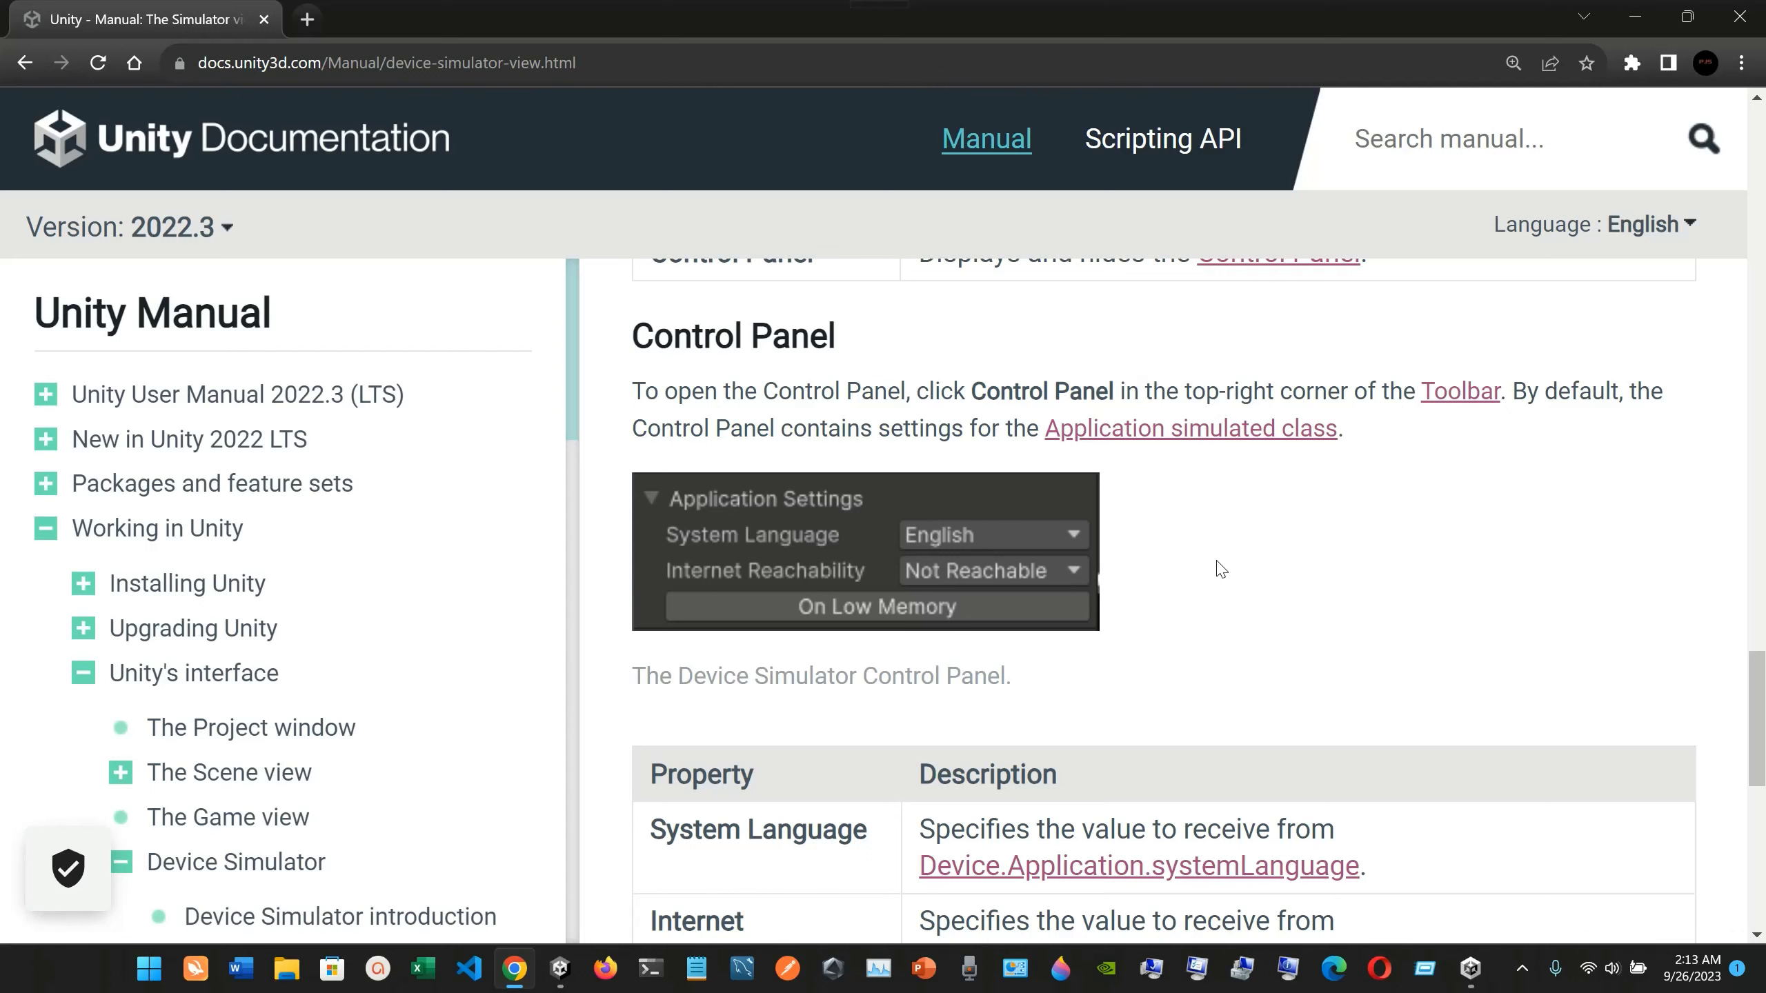
# Switch to the Unity Editor and look through the Scene view's tab options, increment snapping and pivot settings
pyautogui.click(553, 974)
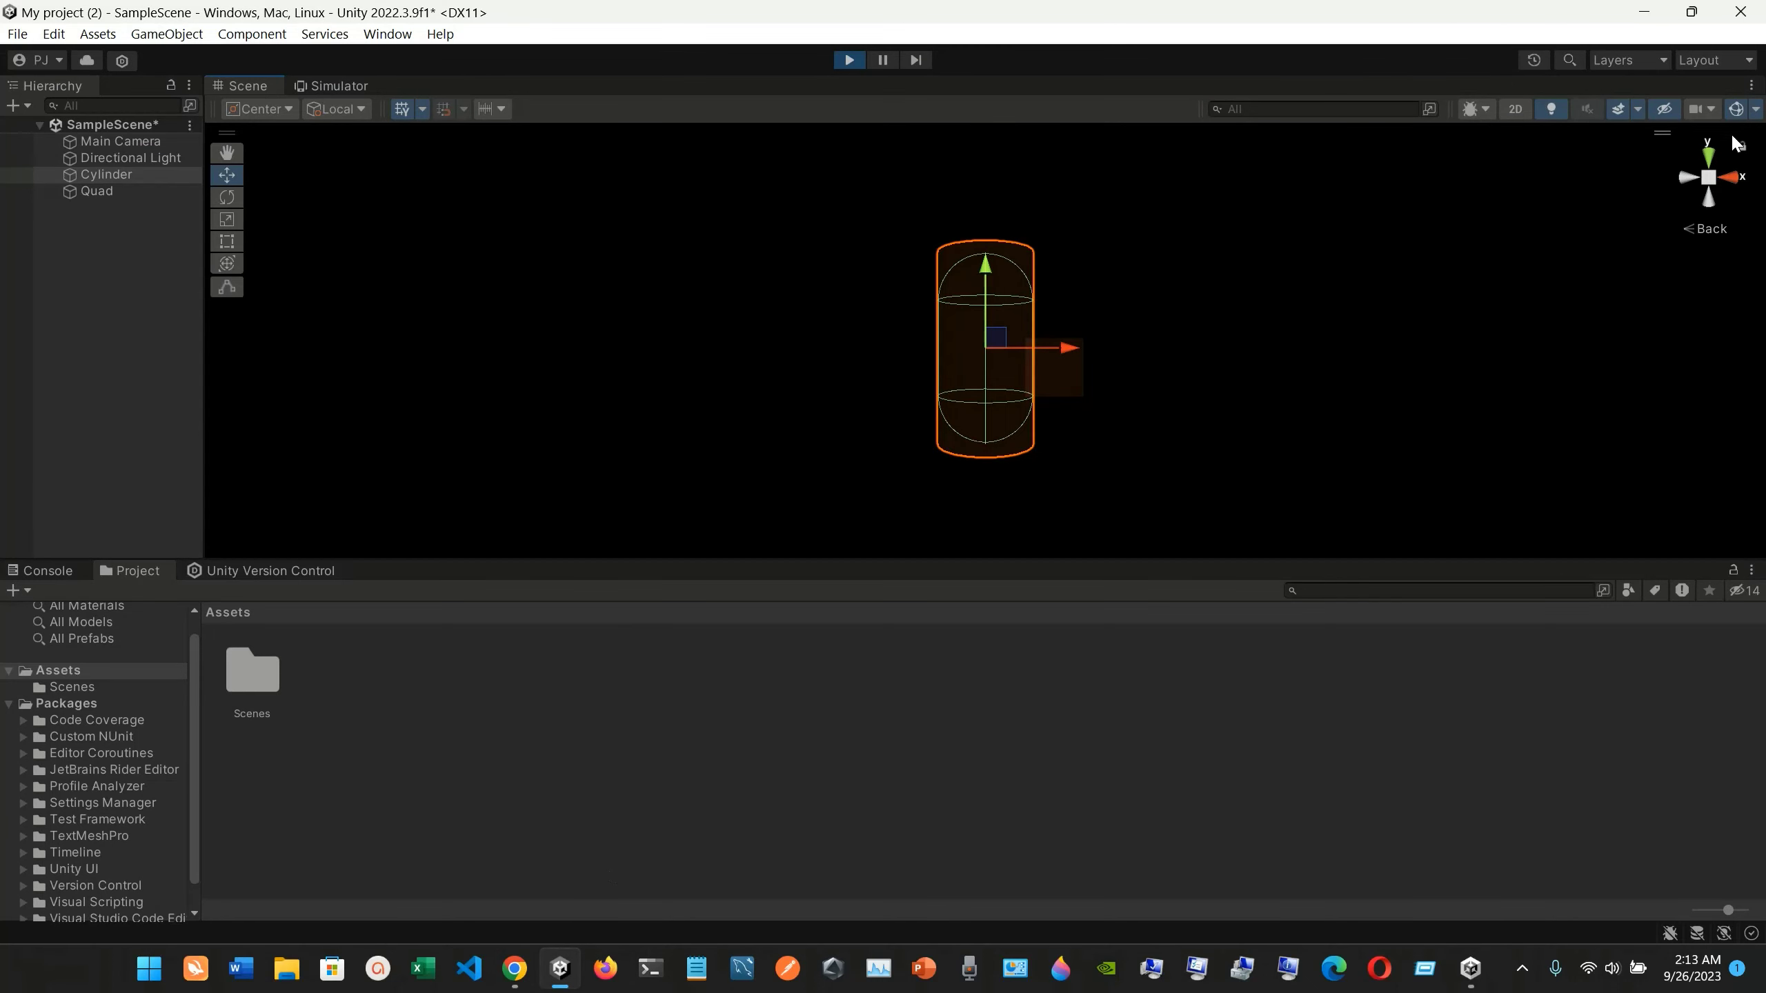
pyautogui.click(1751, 86)
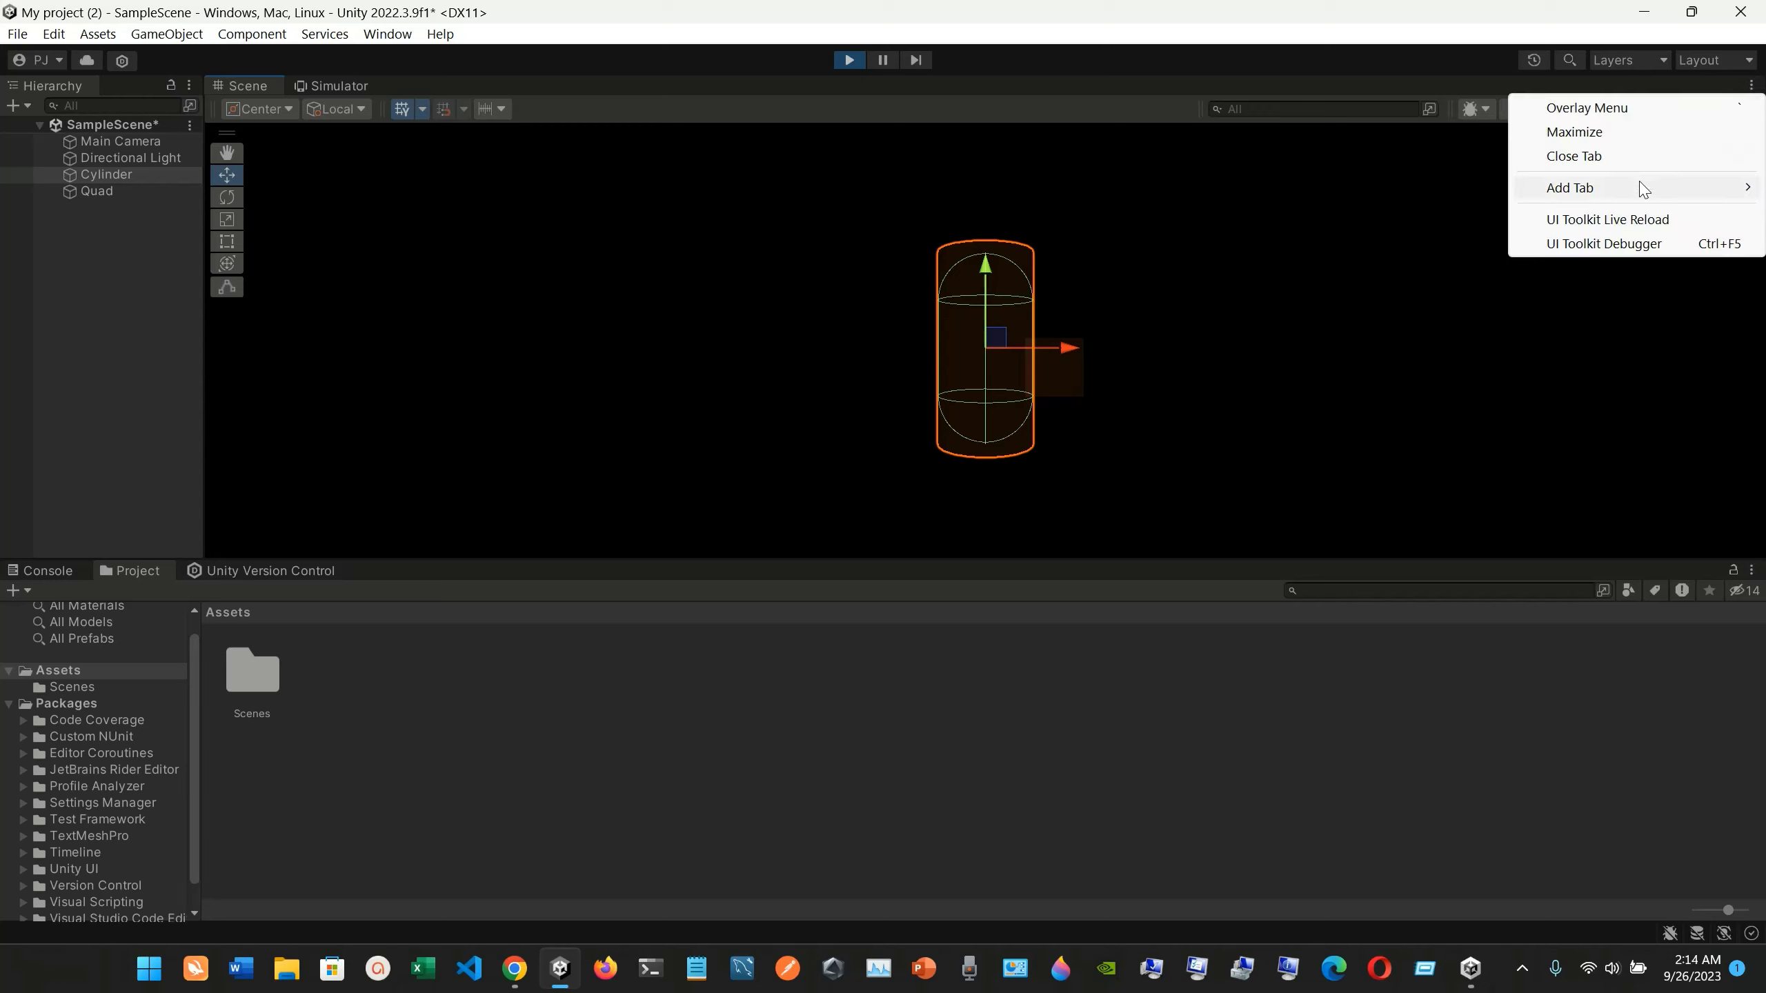
pyautogui.moveTo(1640, 191)
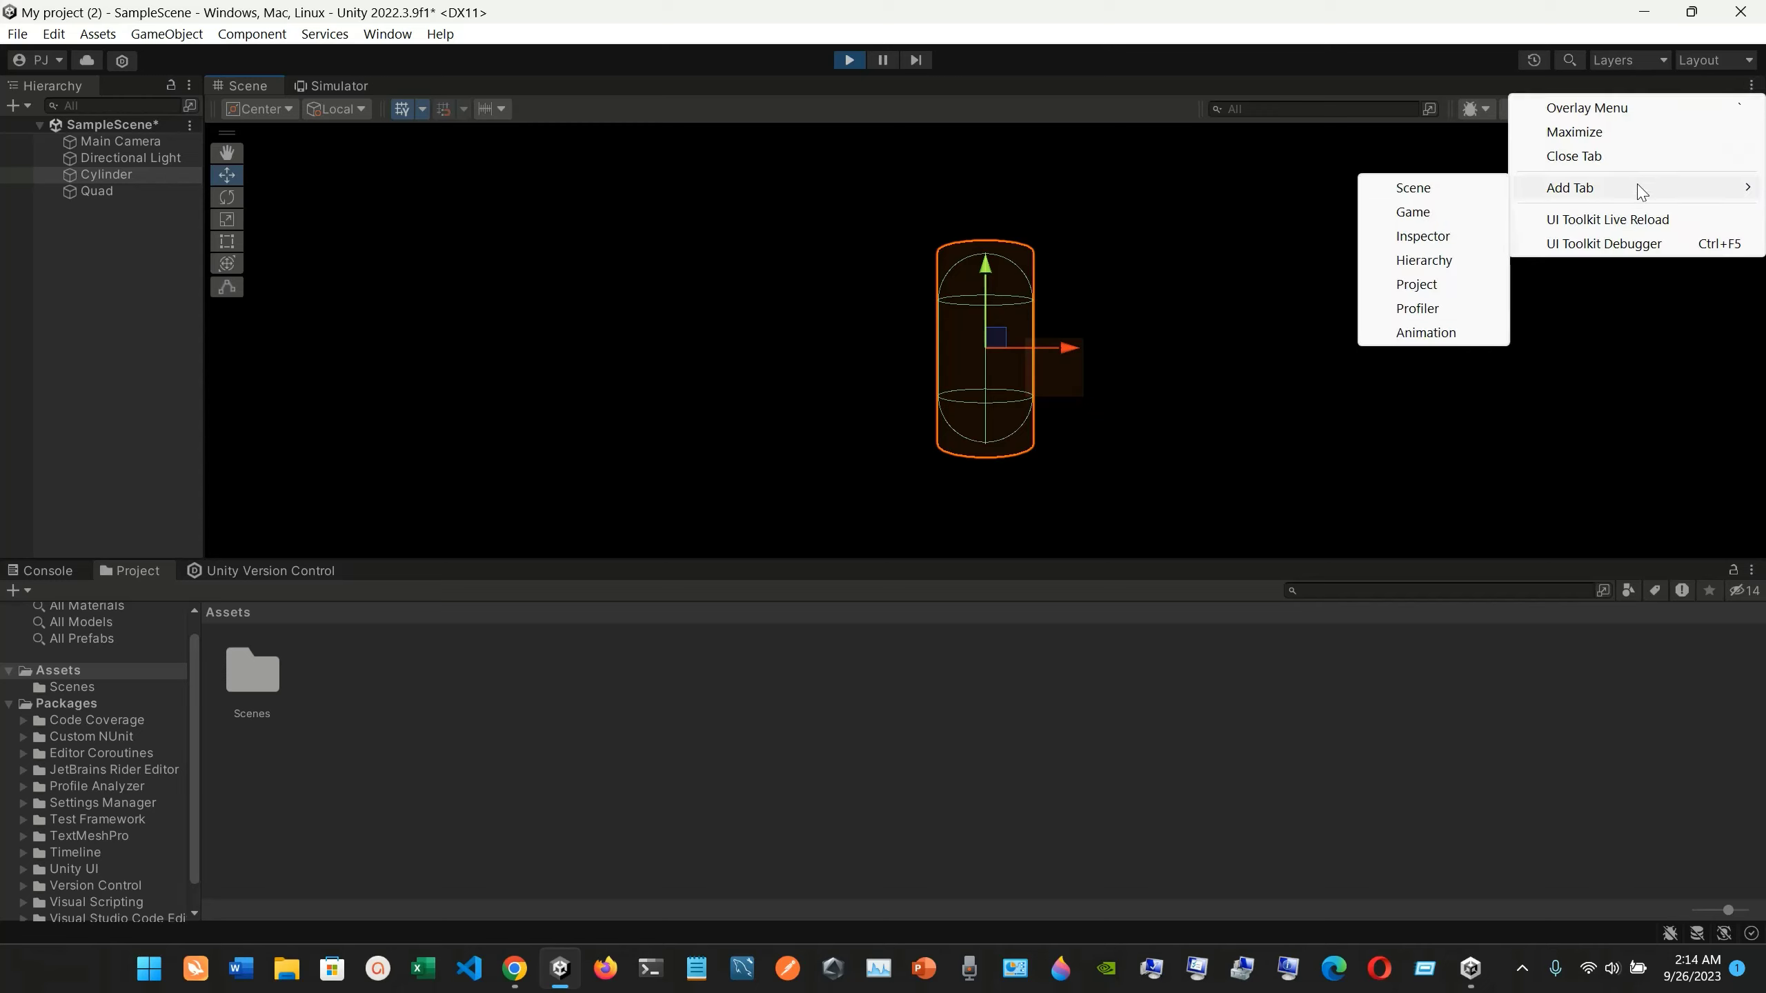
pyautogui.click(1195, 9)
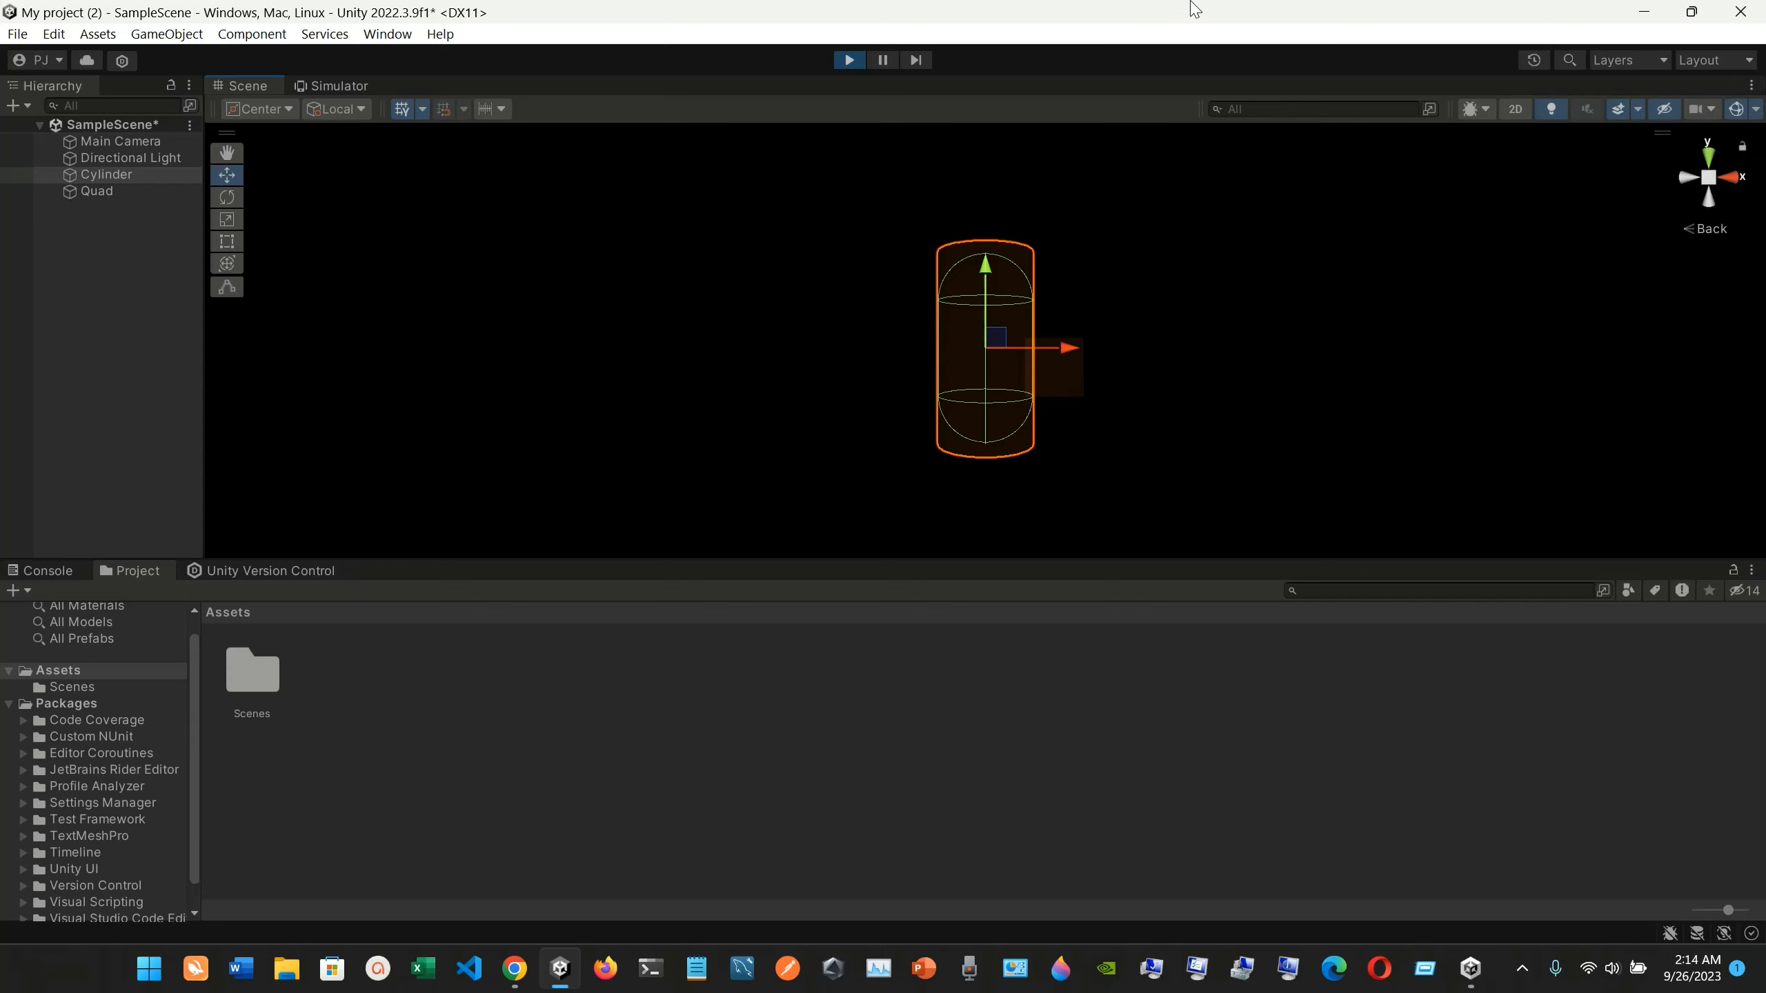
pyautogui.click(504, 109)
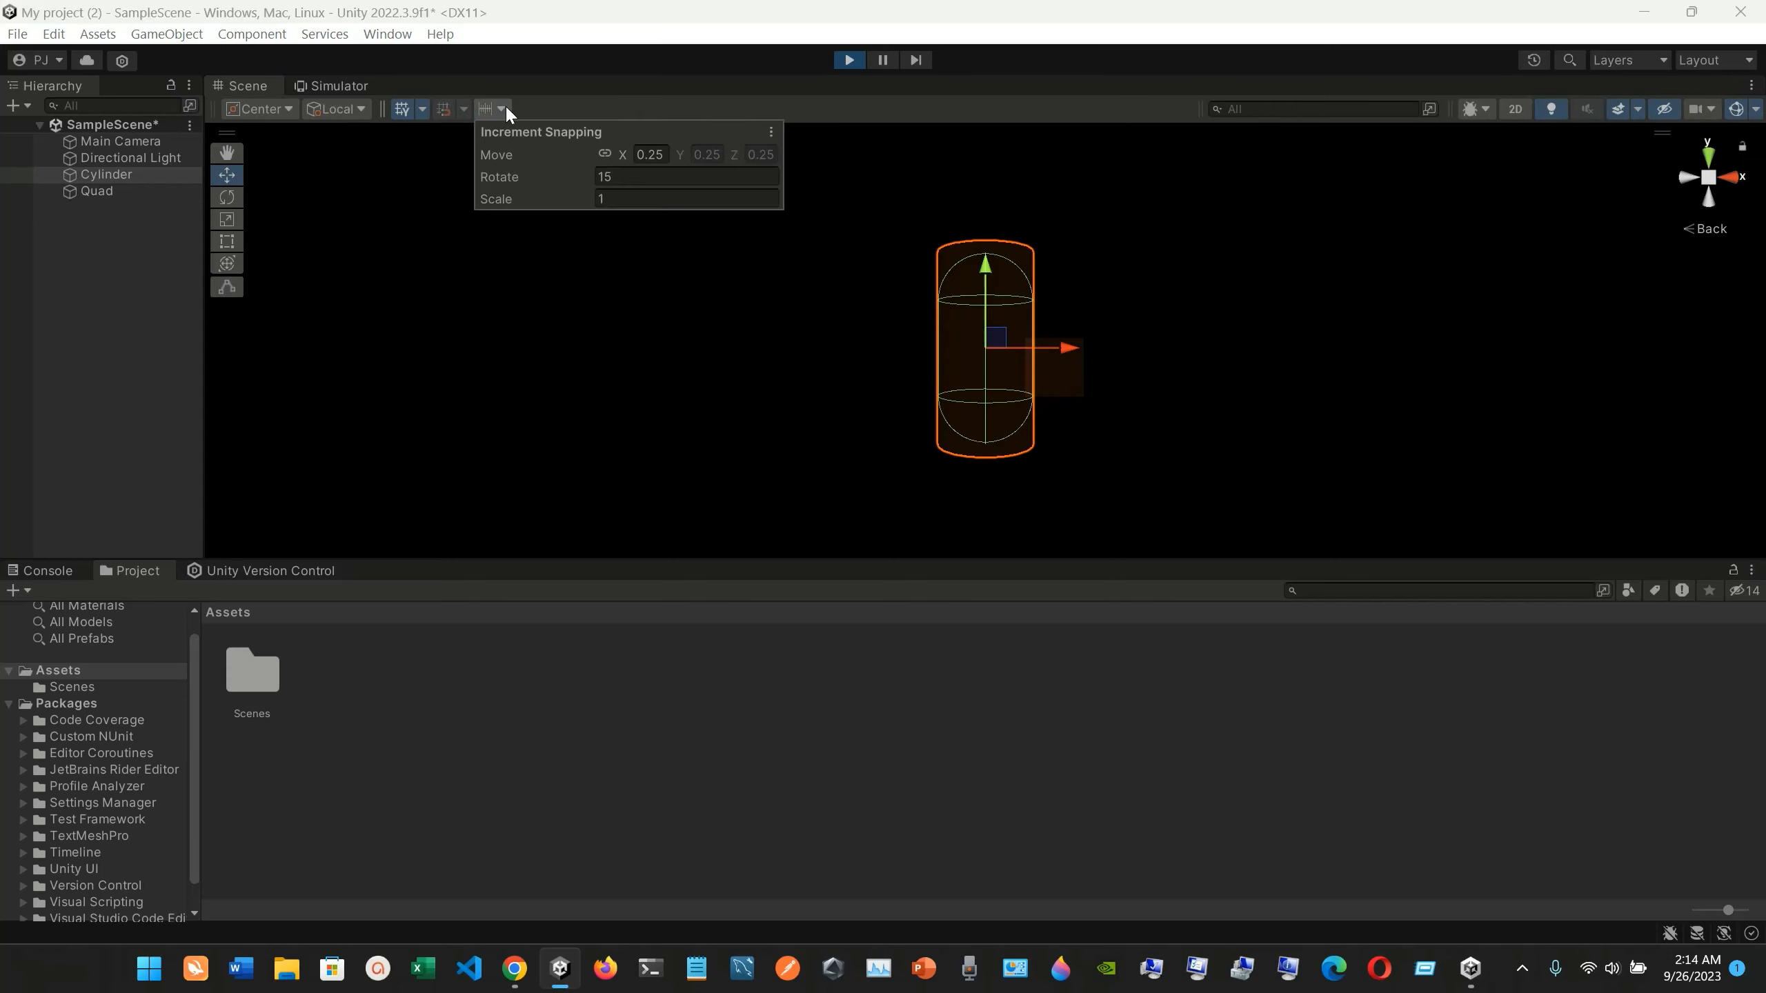
pyautogui.click(461, 108)
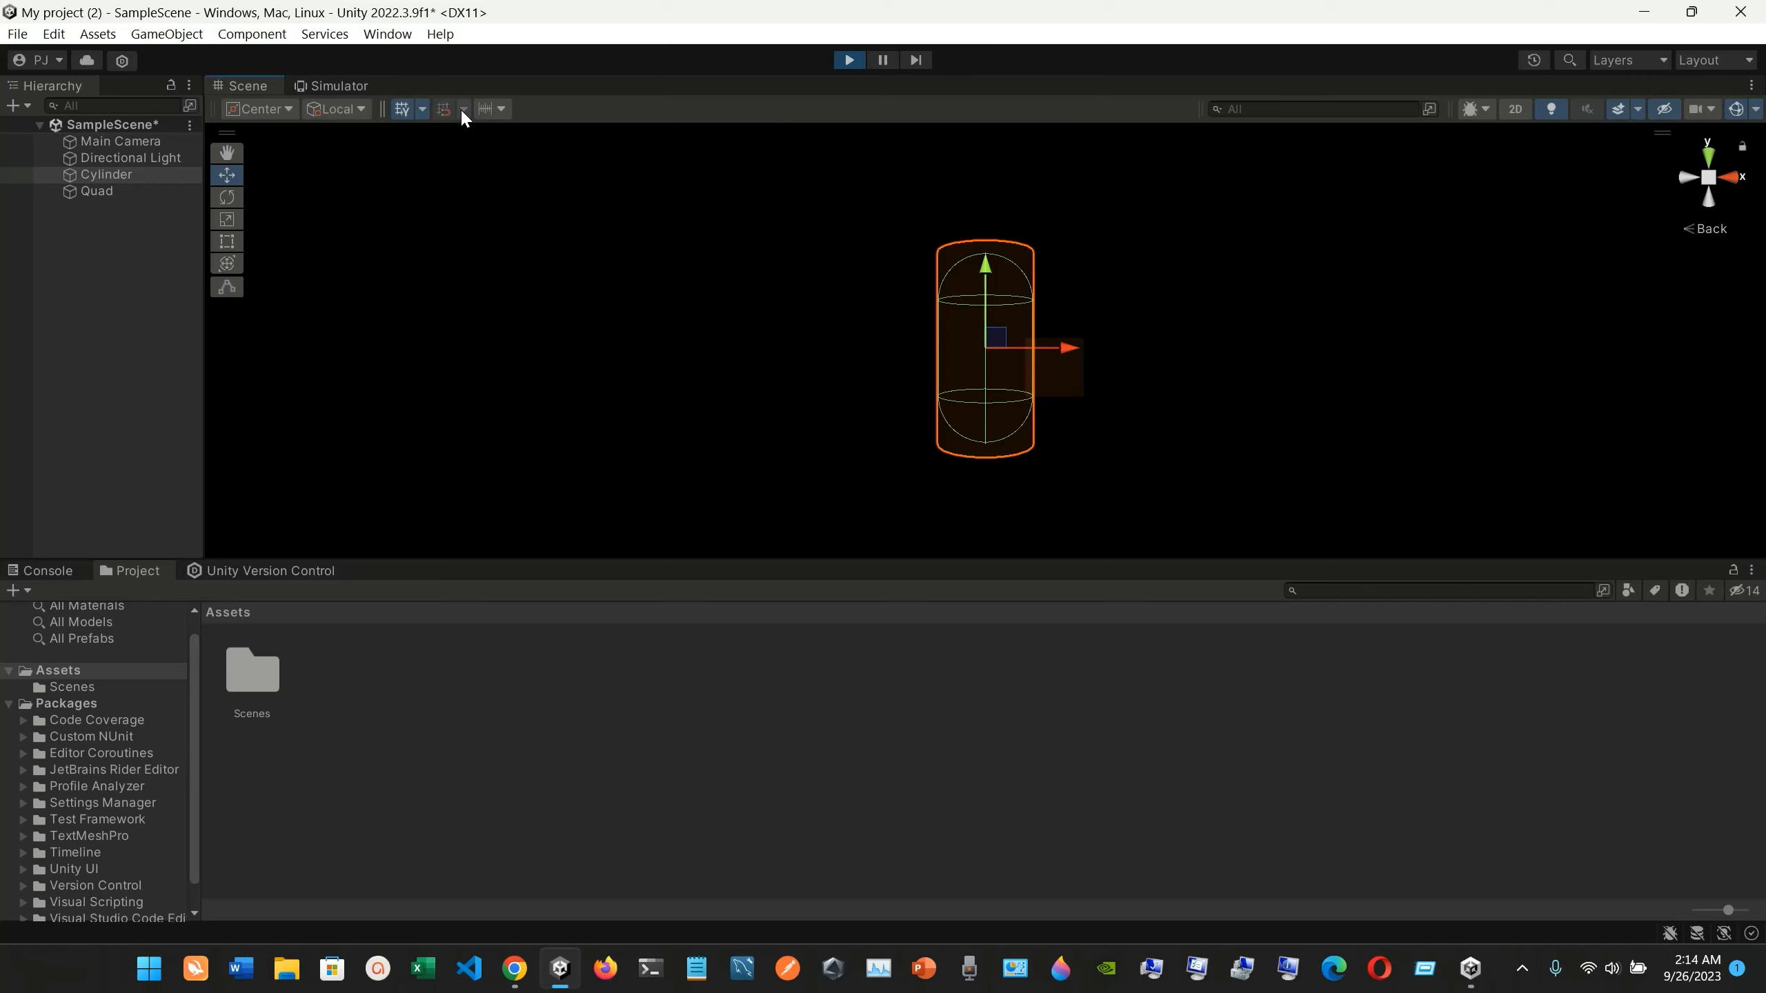
pyautogui.click(285, 115)
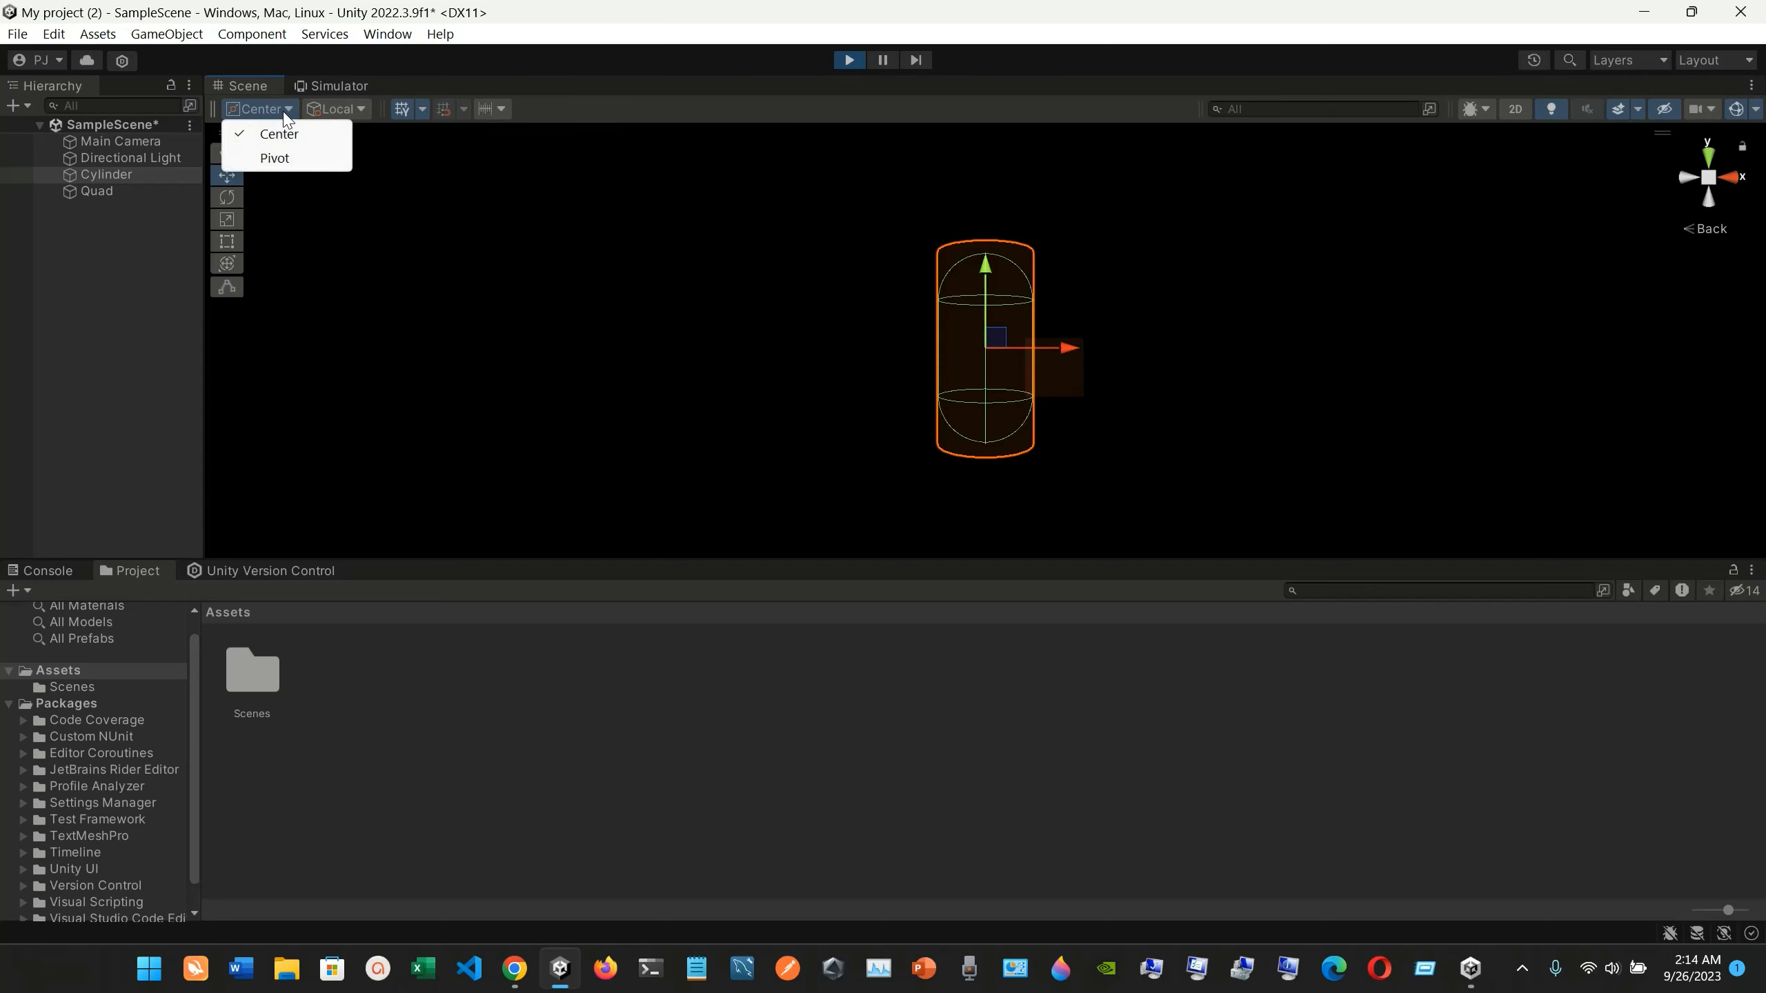
# In the Simulator view, display the Control Panel, toggle it off and on, and fit the simulated device to the screen
pyautogui.click(320, 87)
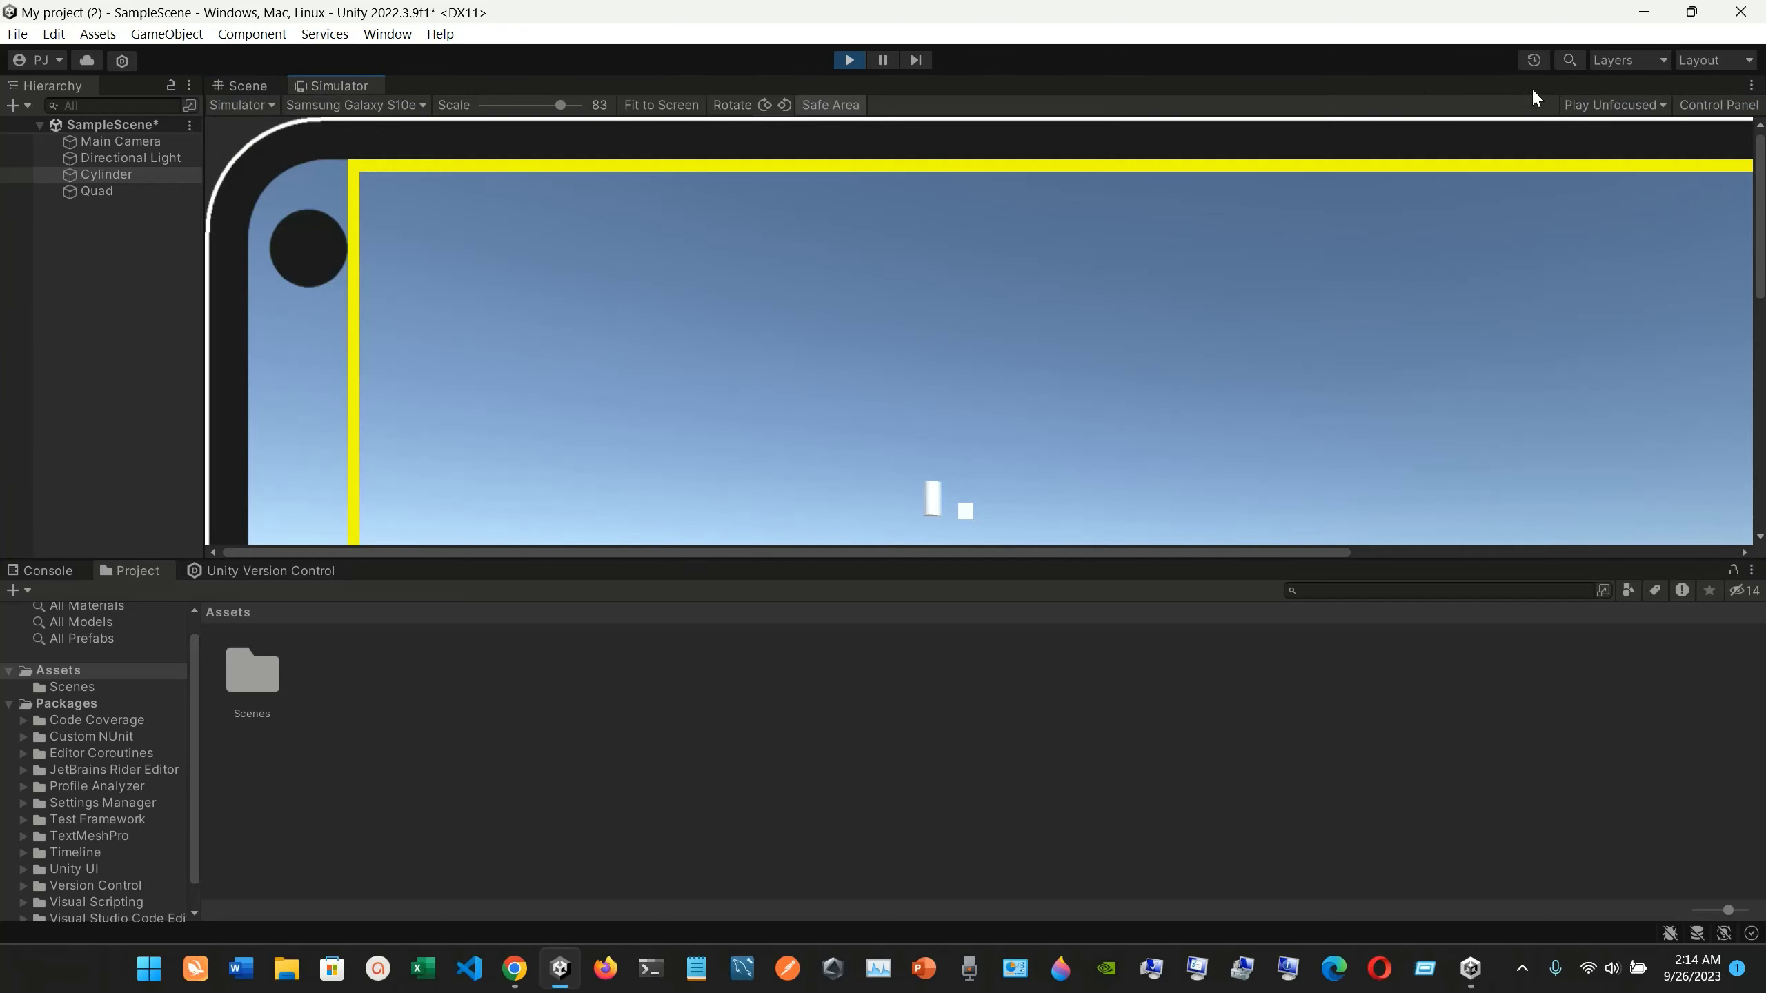
pyautogui.click(1710, 105)
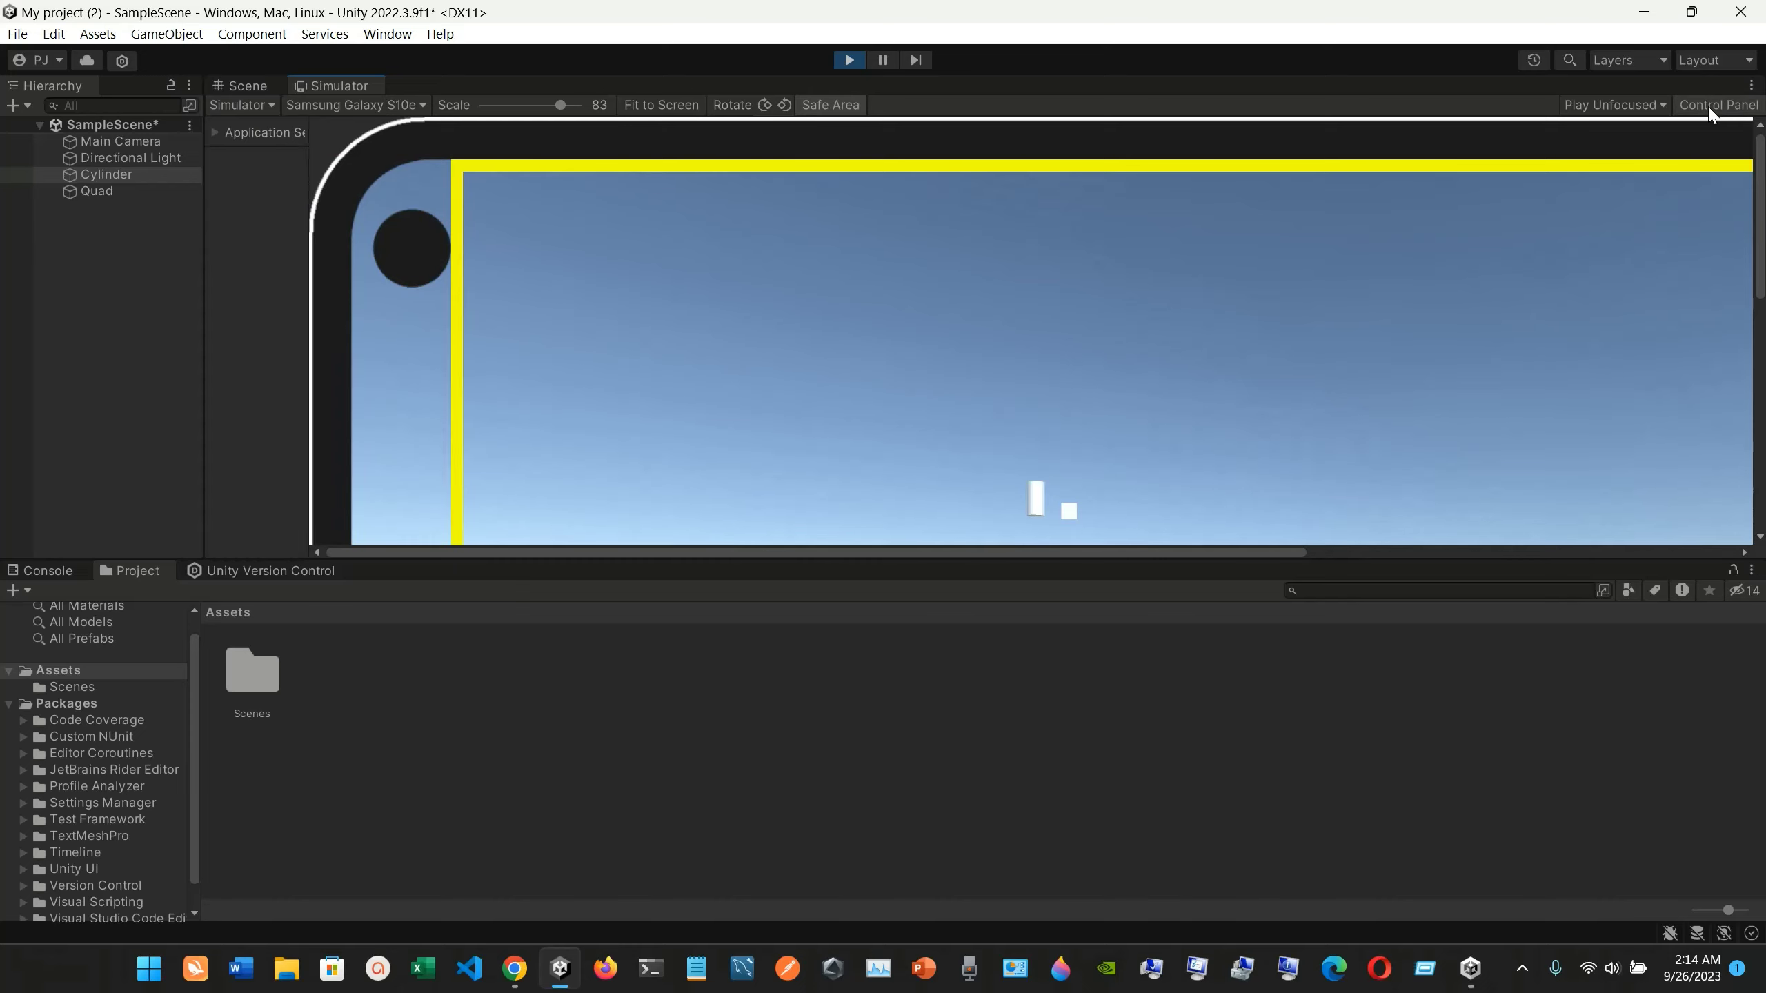
pyautogui.click(1709, 106)
pyautogui.click(1709, 106)
pyautogui.click(1709, 105)
pyautogui.click(1709, 105)
pyautogui.click(667, 107)
# Hide and show the Control Panel several times with the device fitted to the screen, leaving the panel displayed
pyautogui.click(1736, 107)
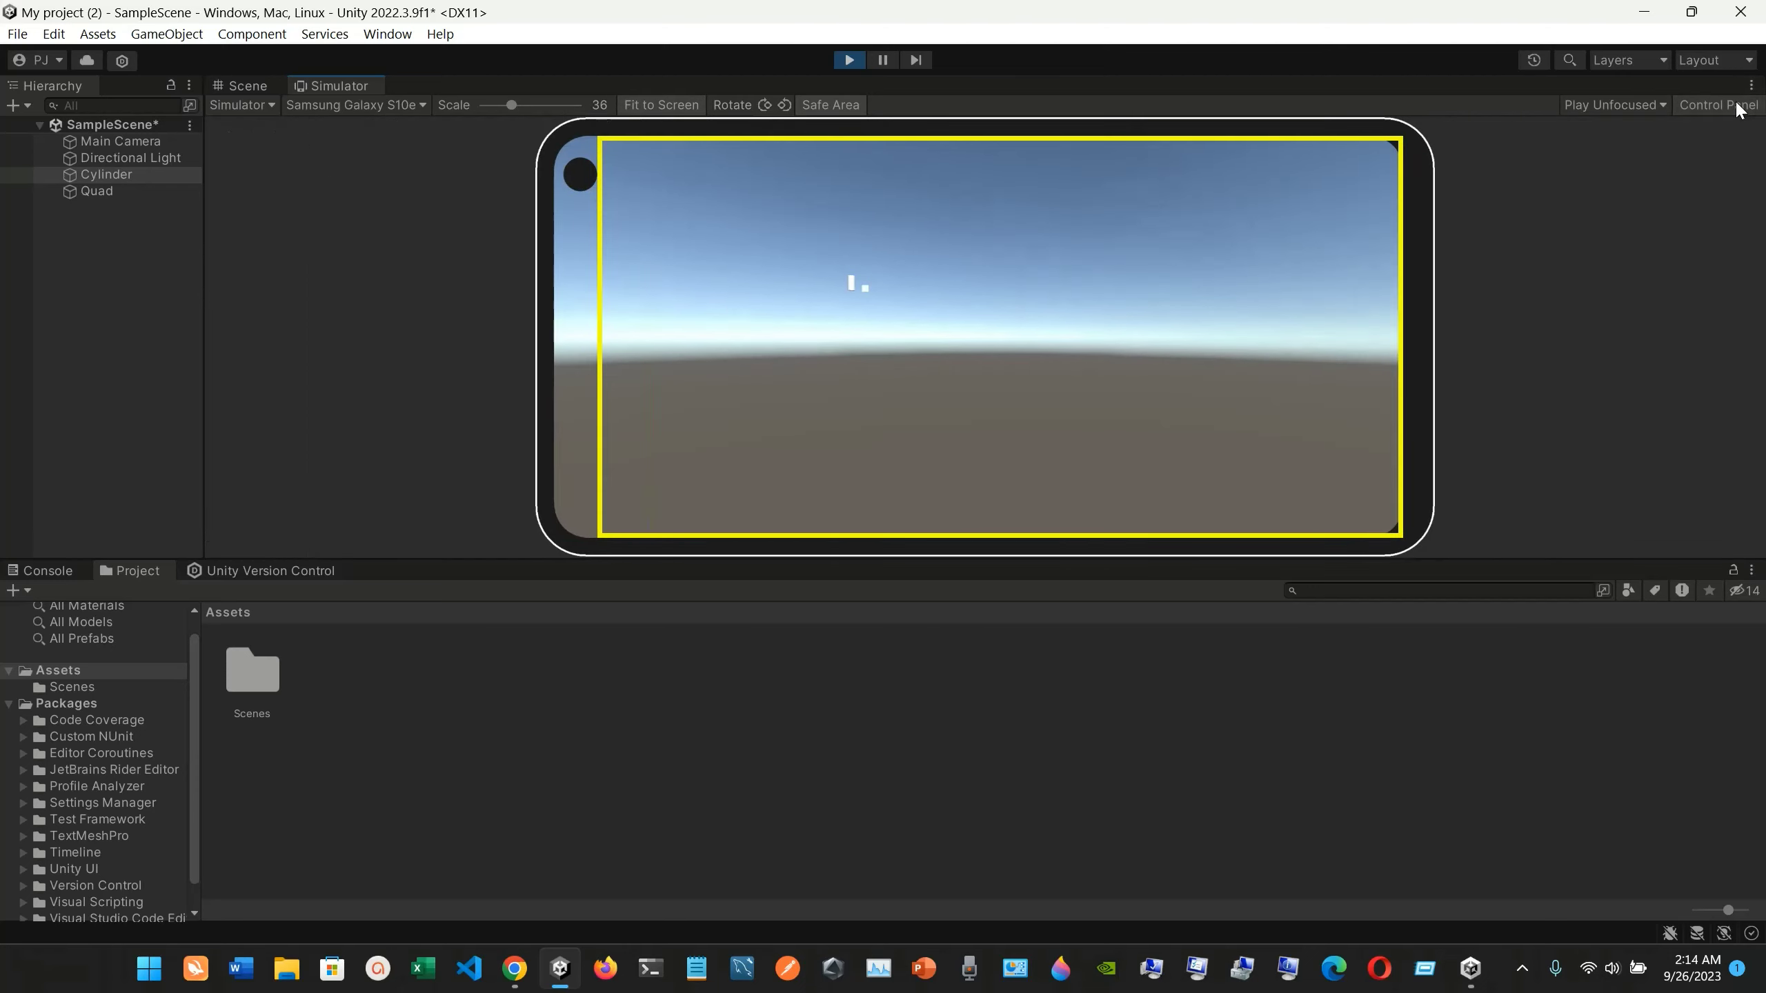
pyautogui.click(1736, 107)
pyautogui.click(1736, 107)
pyautogui.click(1736, 108)
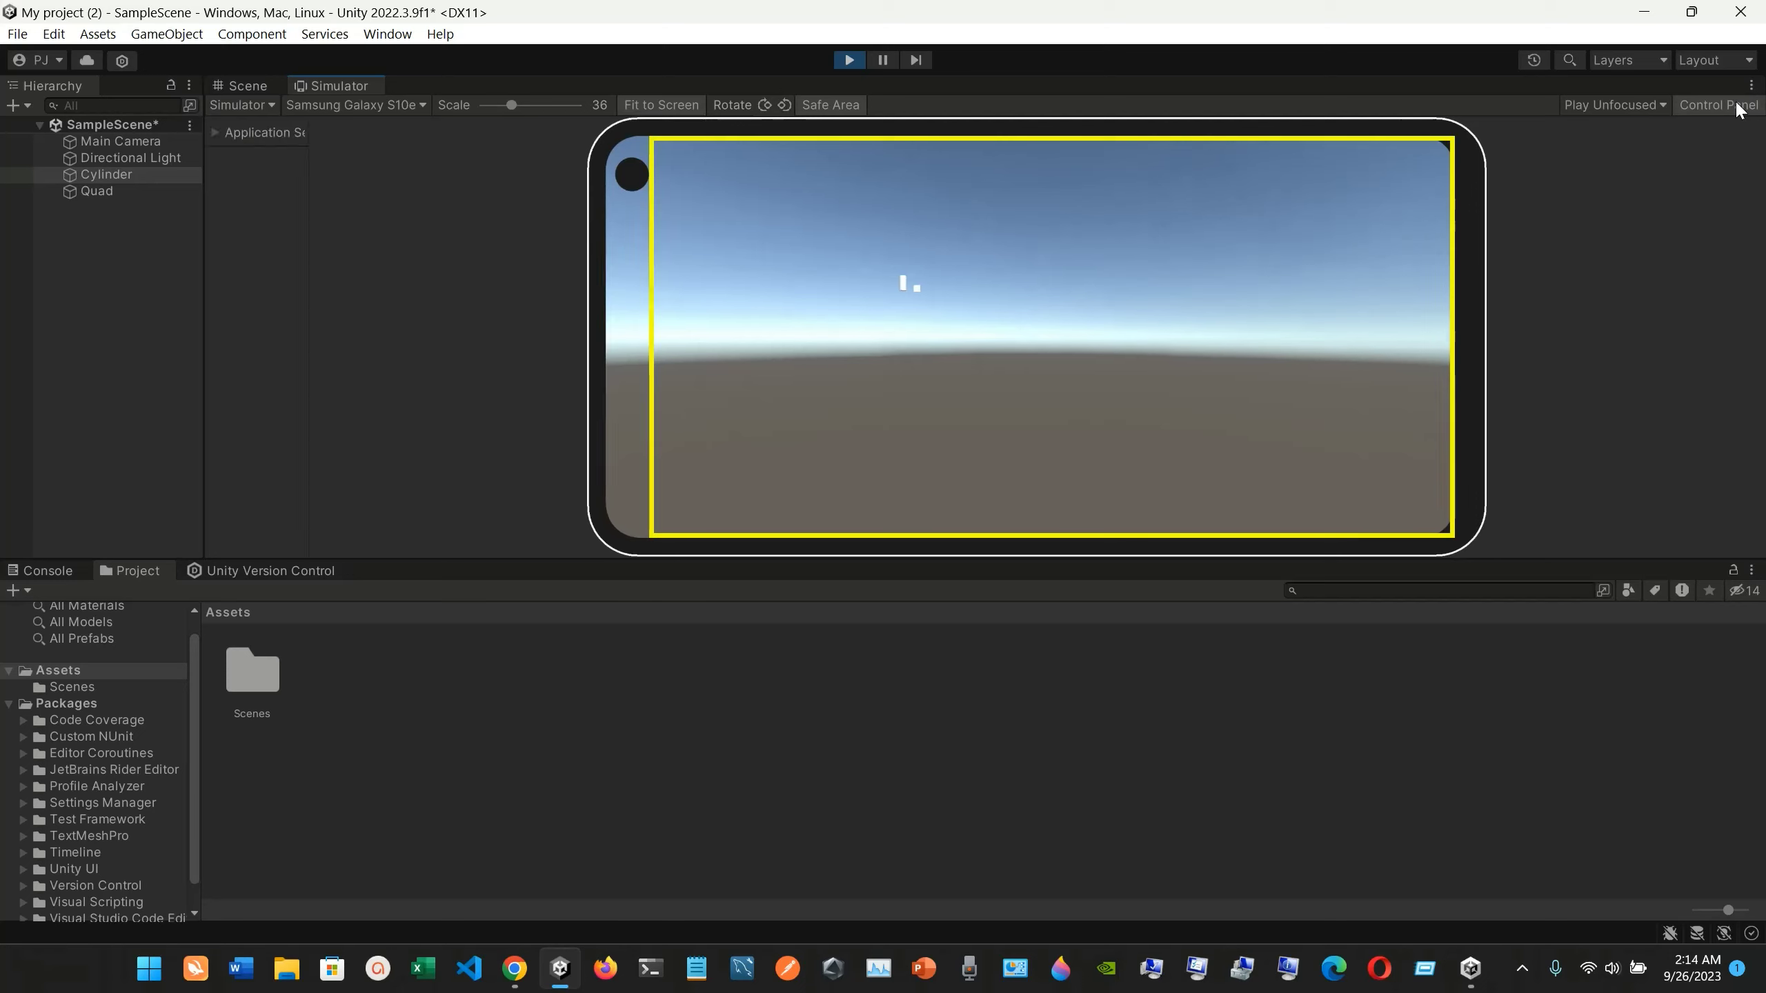
pyautogui.click(1736, 108)
pyautogui.click(1736, 108)
pyautogui.click(1736, 108)
pyautogui.click(1736, 108)
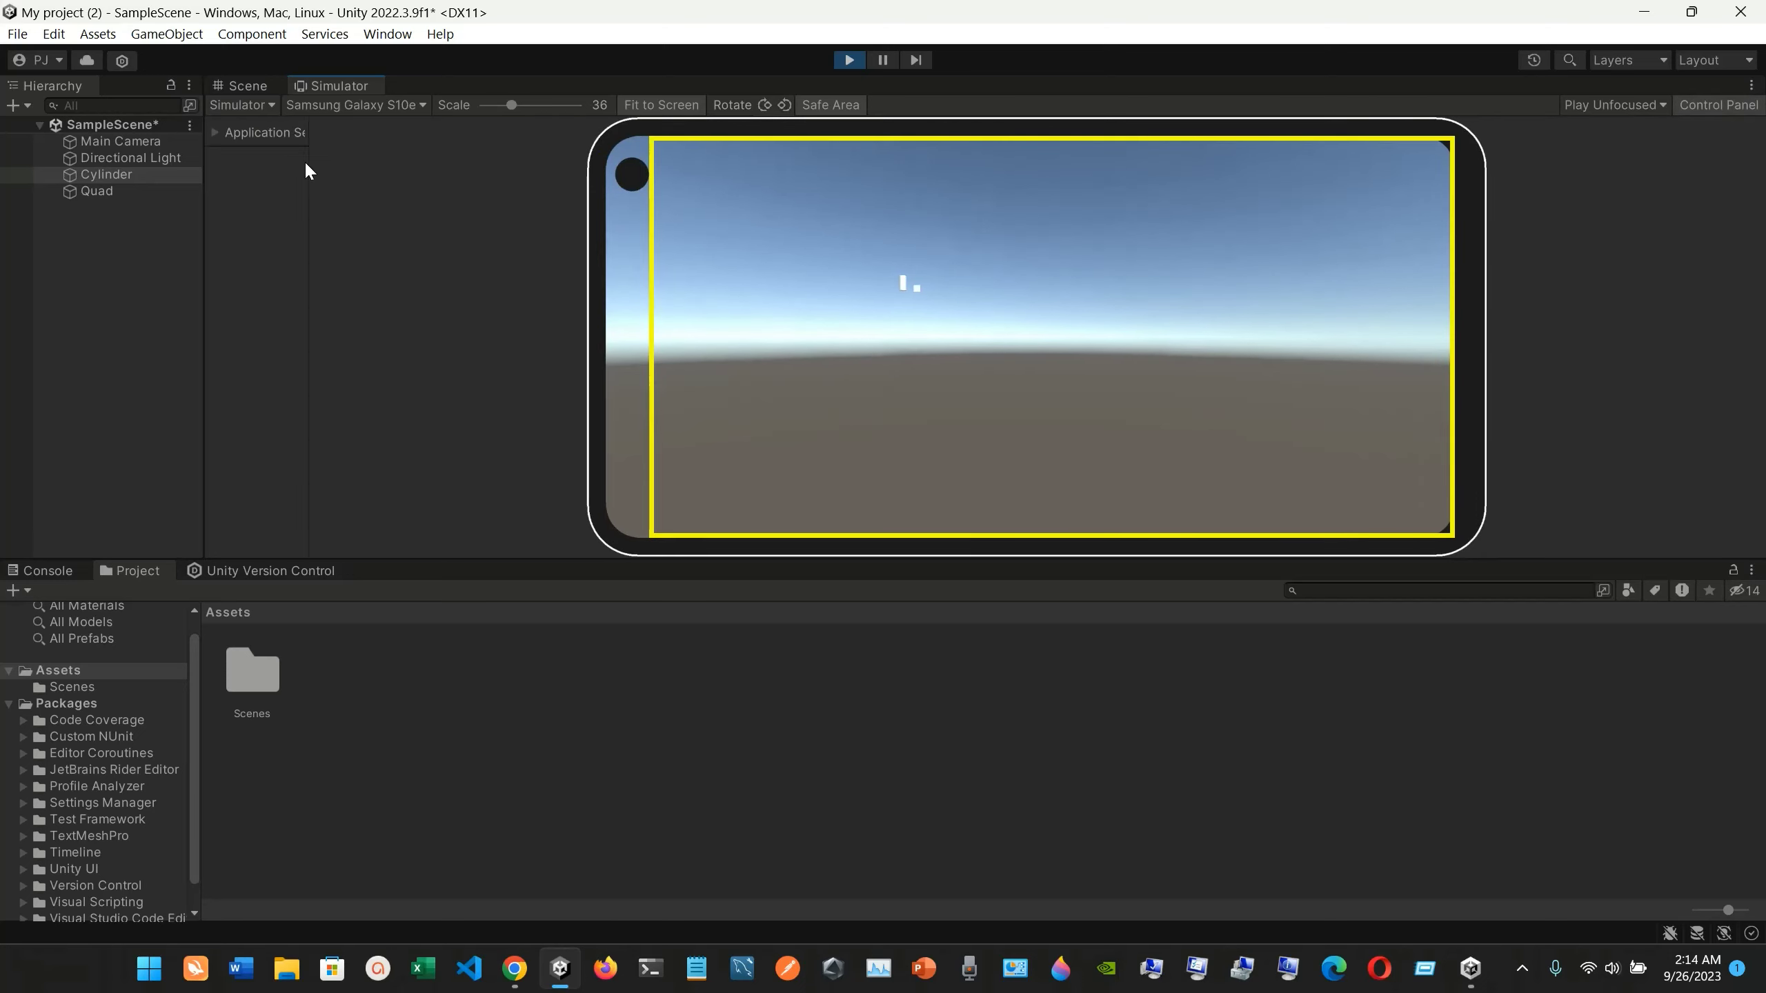
# Expand Application Settings in the Control Panel, resize the panel to fit its fields, and check the Internet Reachability options
pyautogui.click(218, 131)
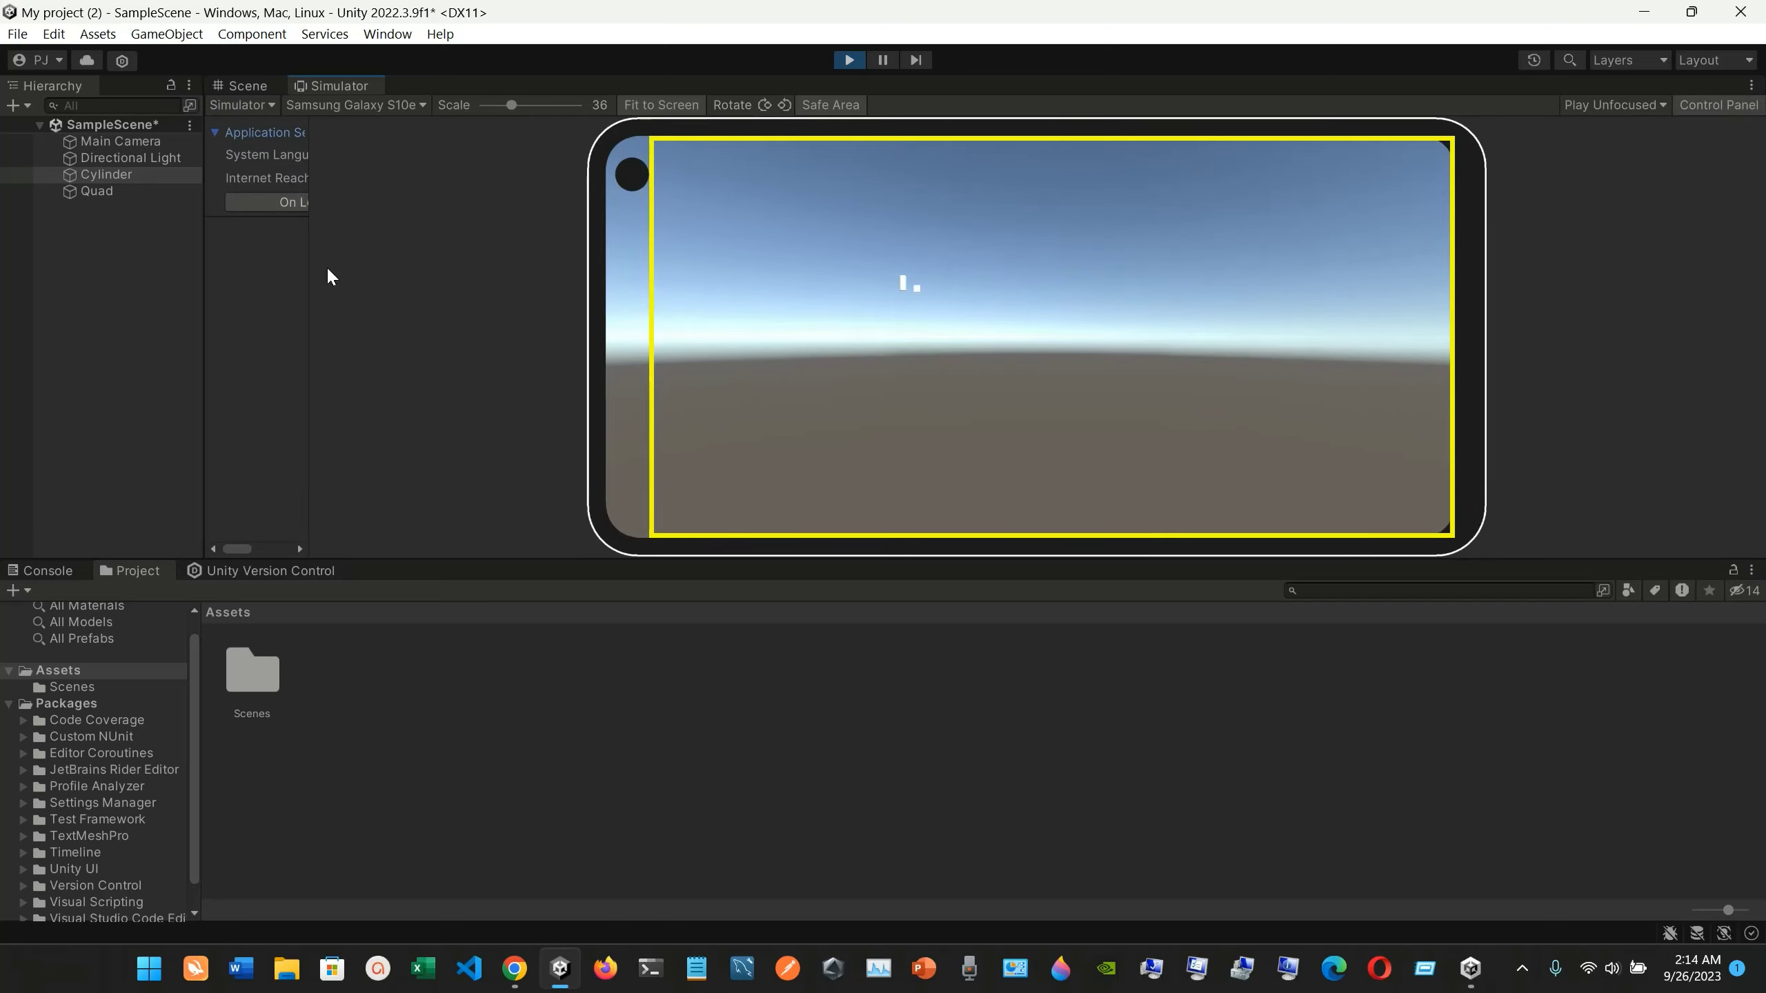
pyautogui.moveTo(306, 254); pyautogui.dragTo(582, 250)
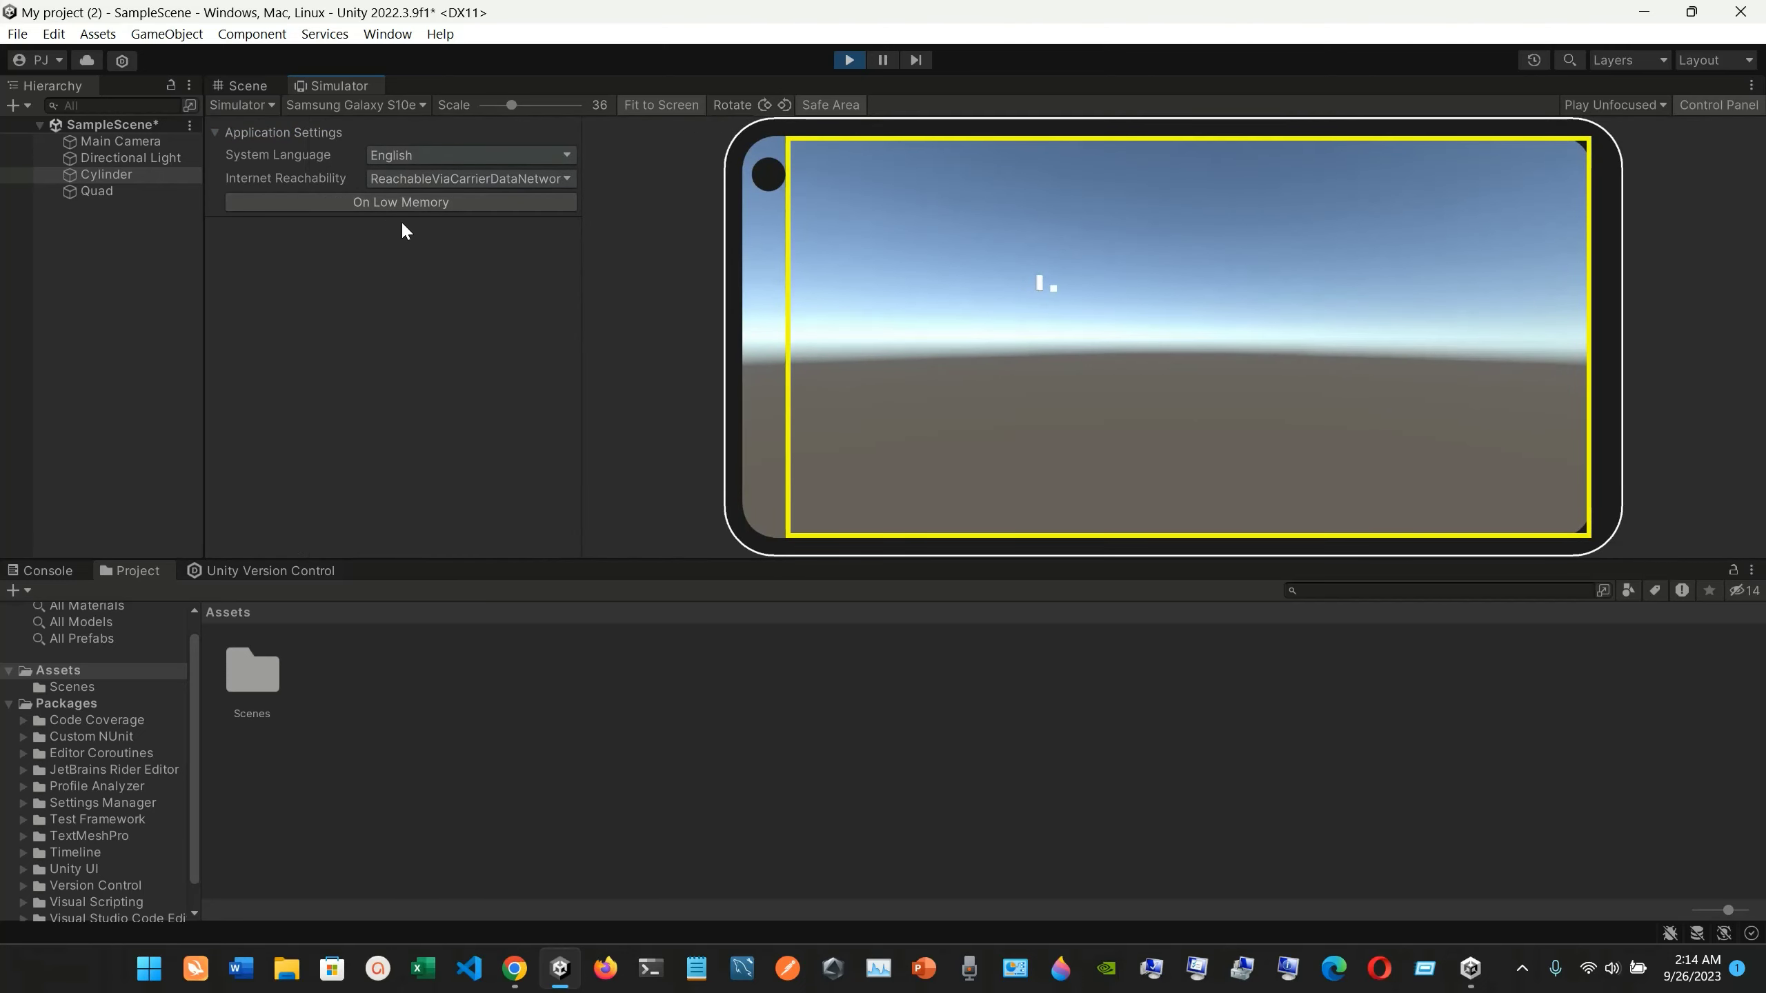
pyautogui.click(460, 181)
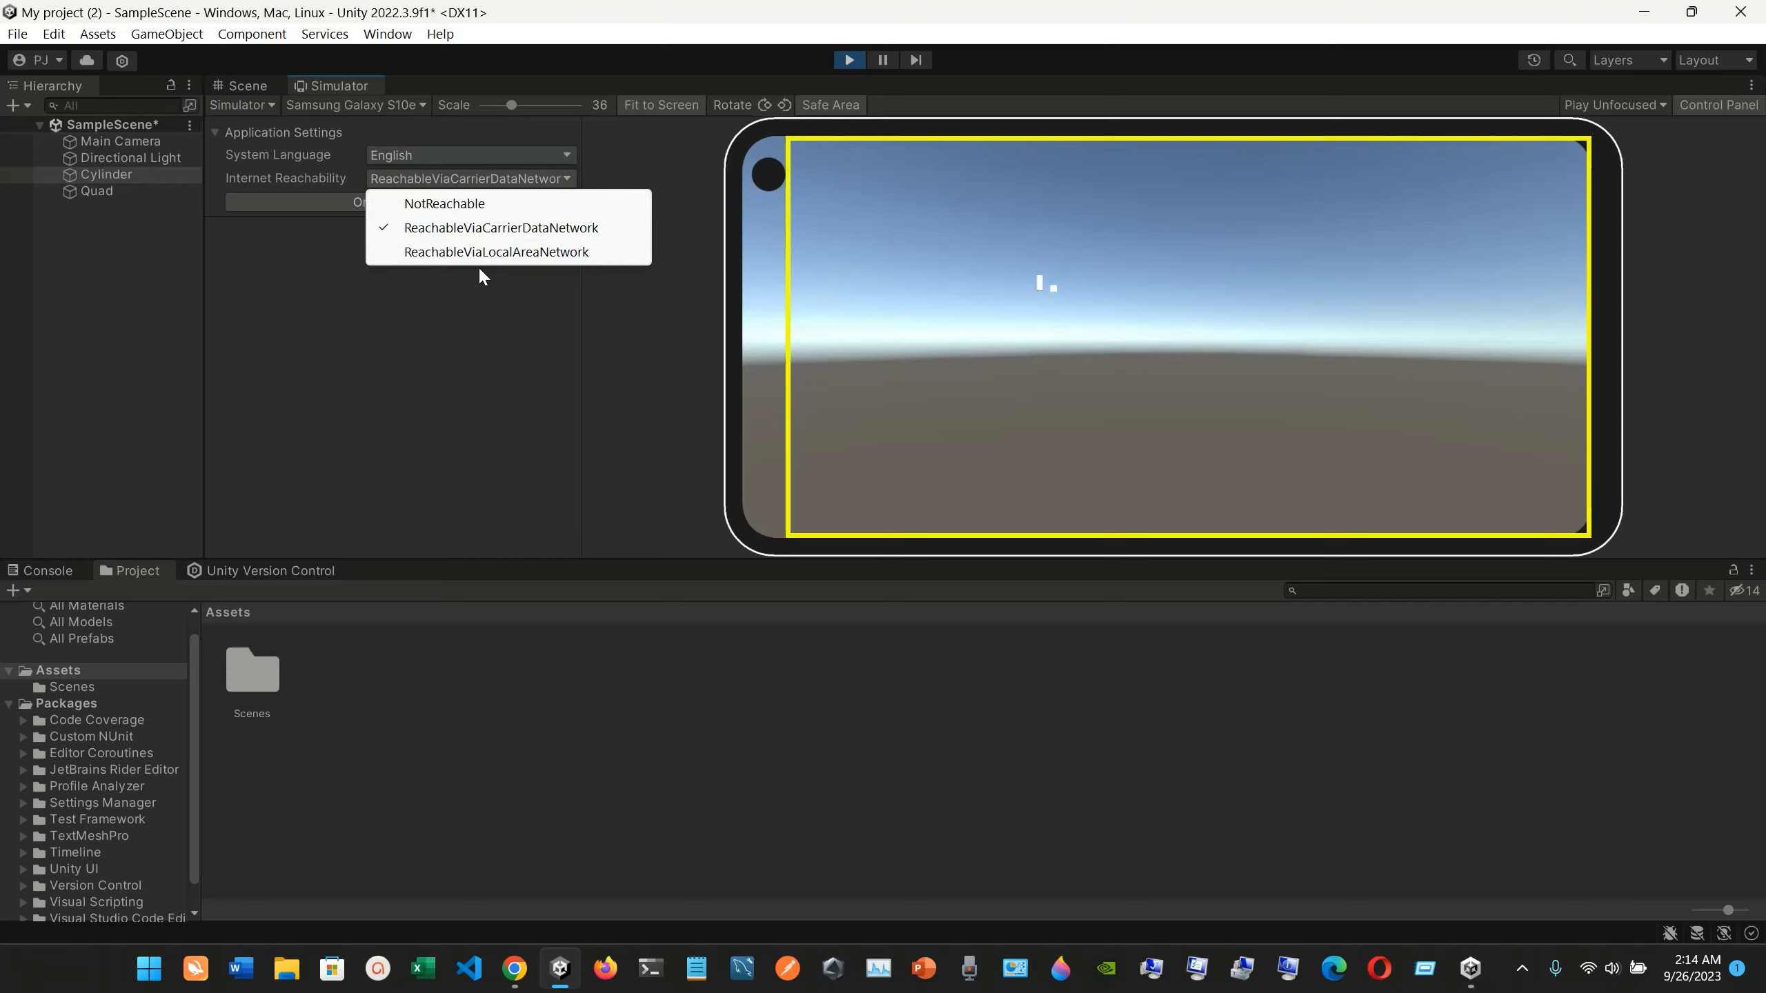
pyautogui.click(363, 303)
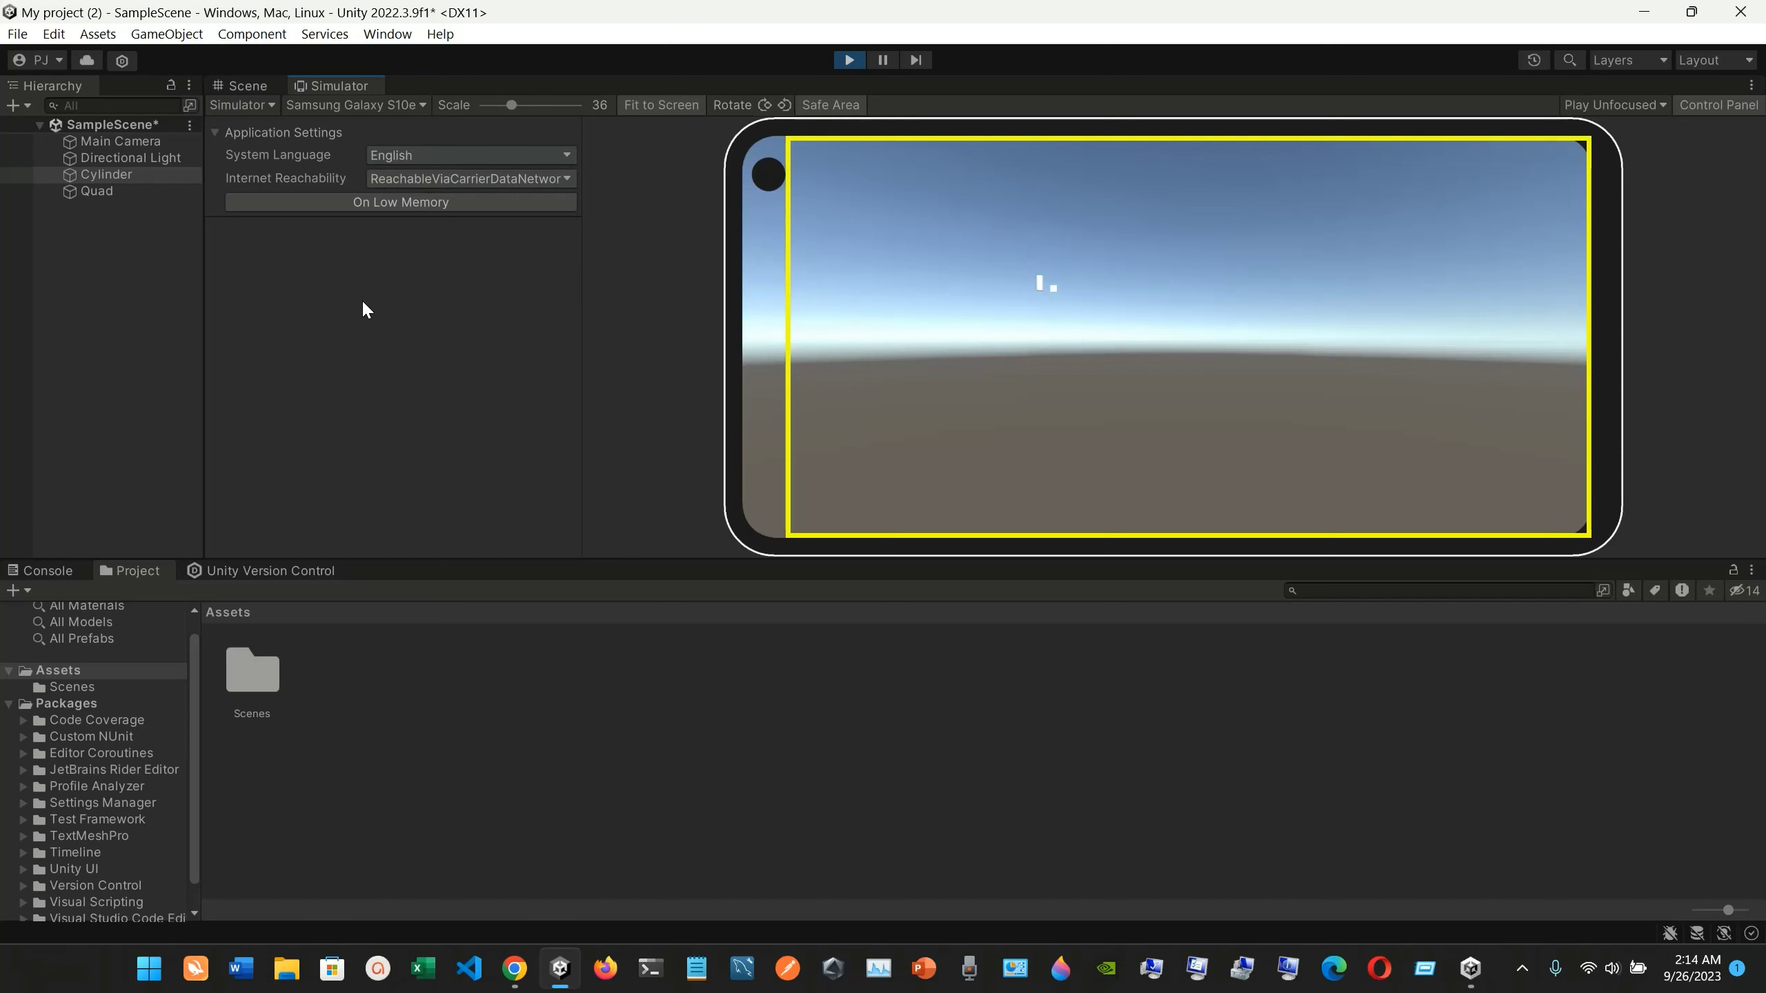
pyautogui.moveTo(581, 268); pyautogui.dragTo(456, 265)
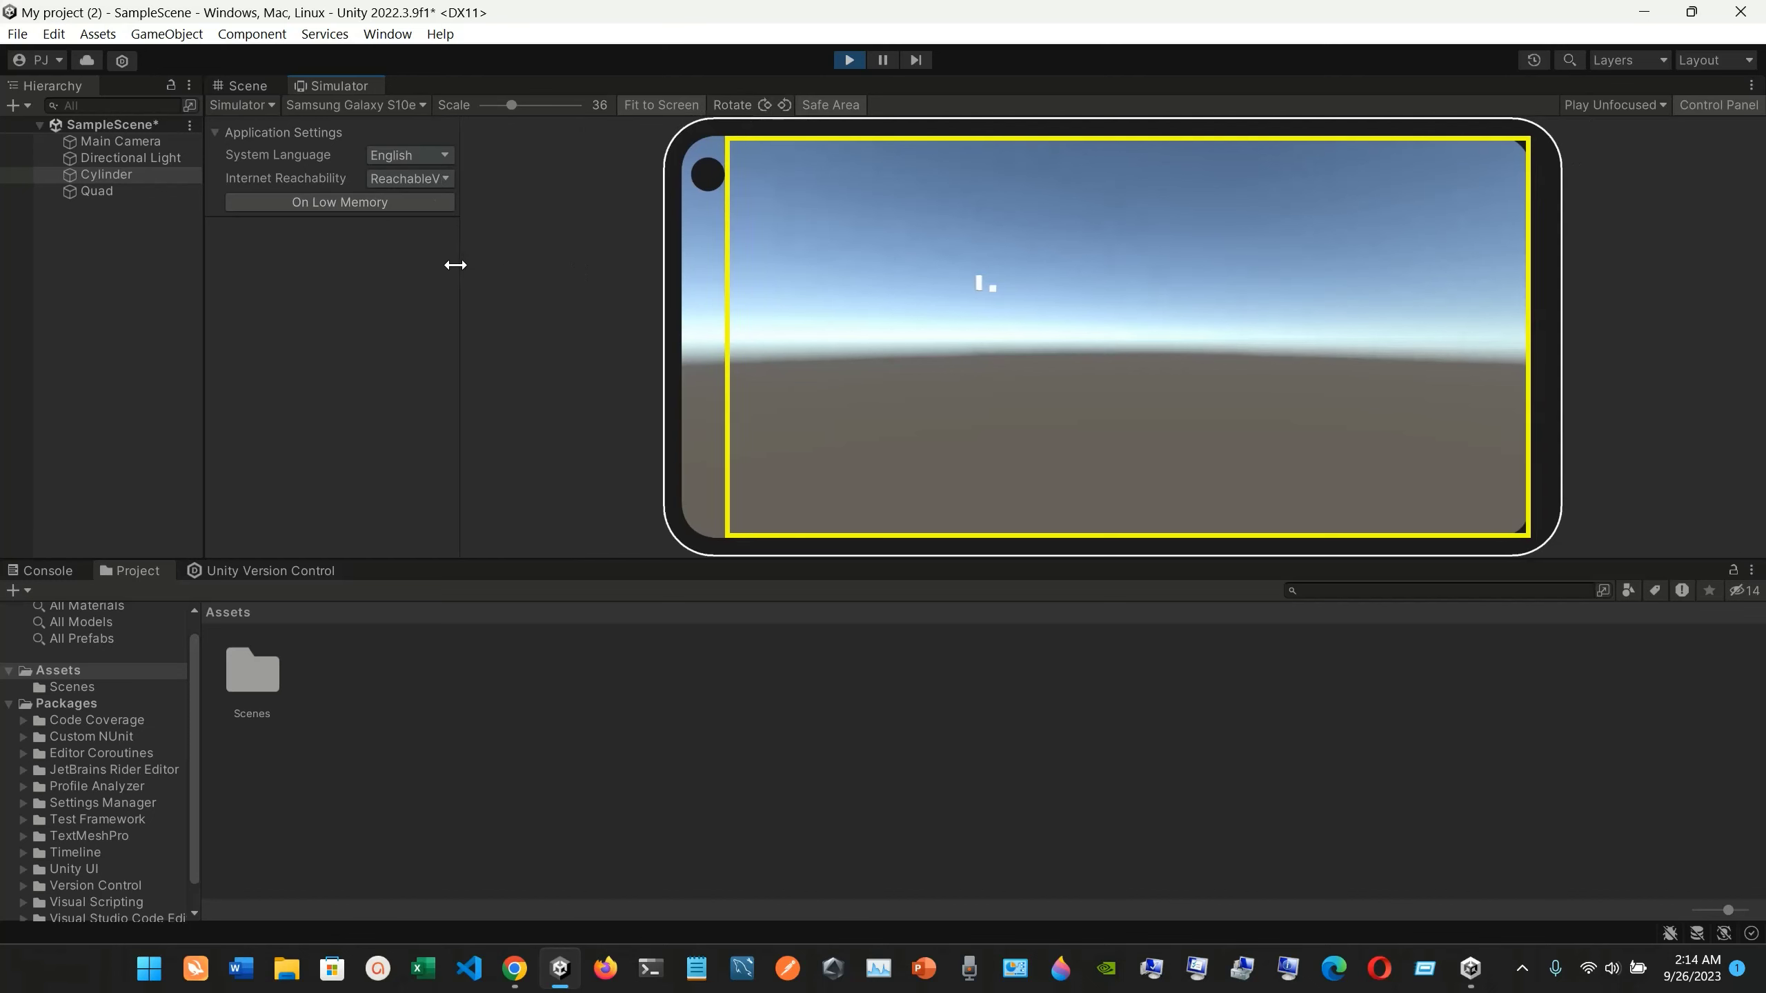
# Switch to Chrome and read the manual's Control Panel property table and the paragraph on Device Simulator plugins
pyautogui.click(514, 968)
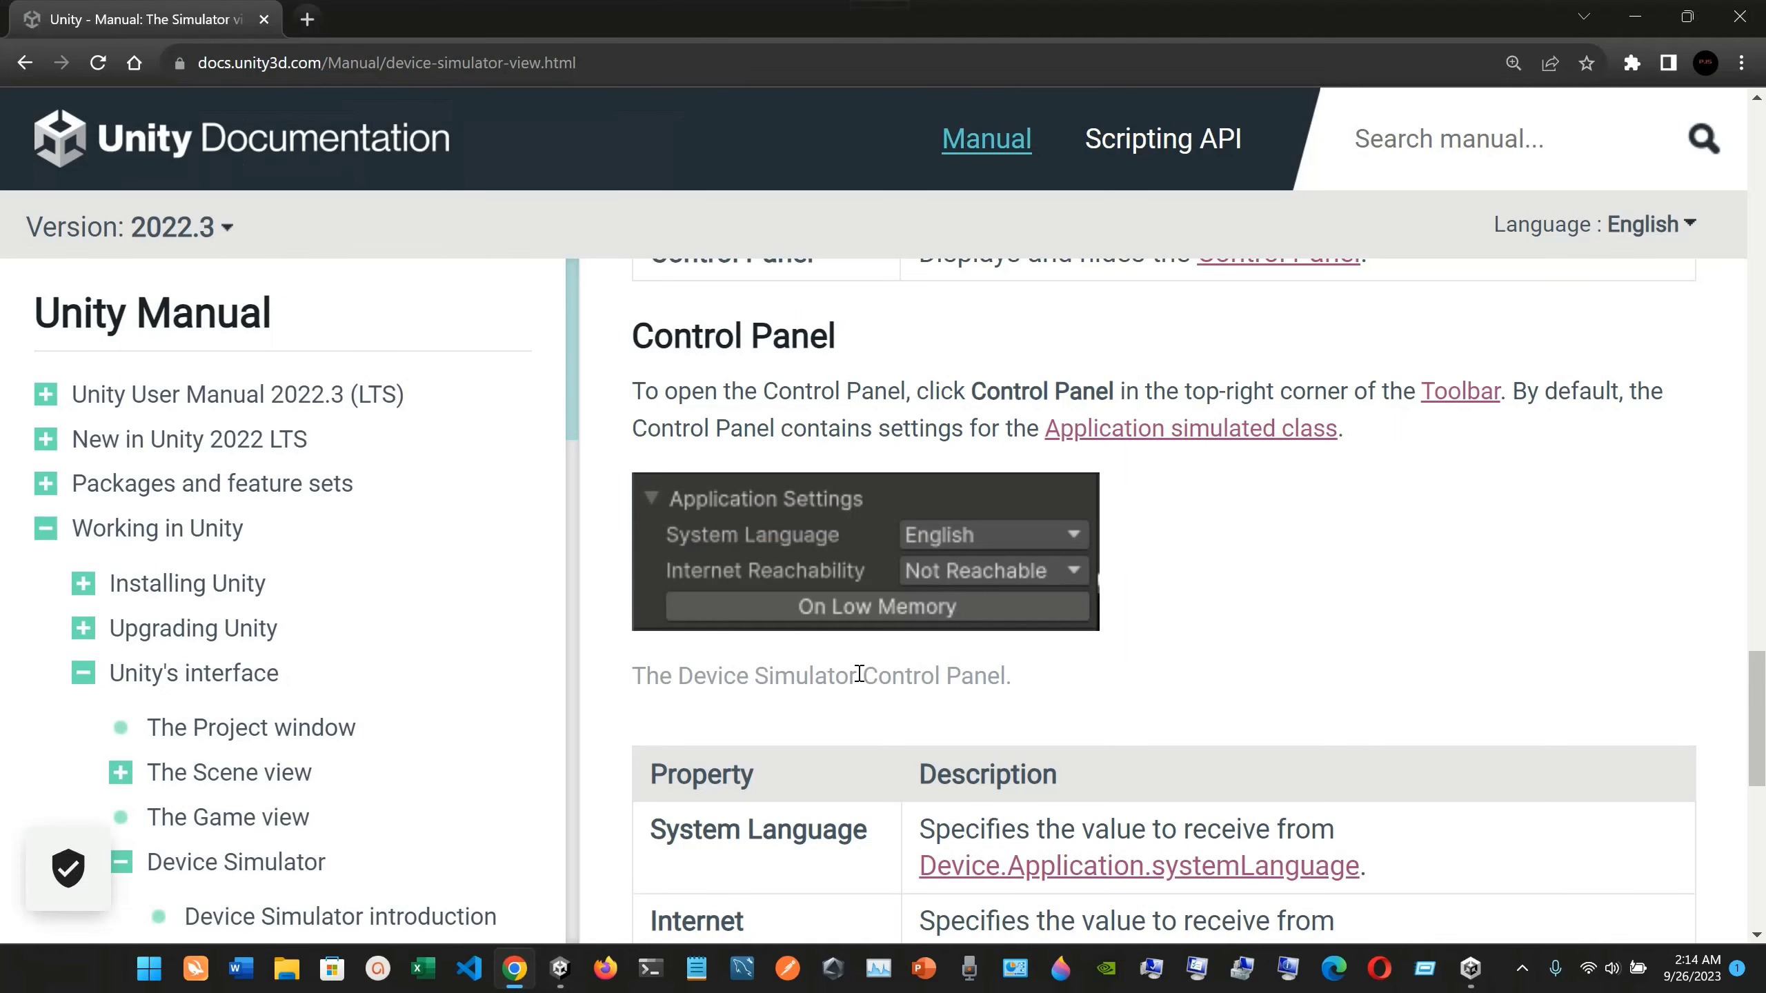
pyautogui.scroll(5, 859, 673)
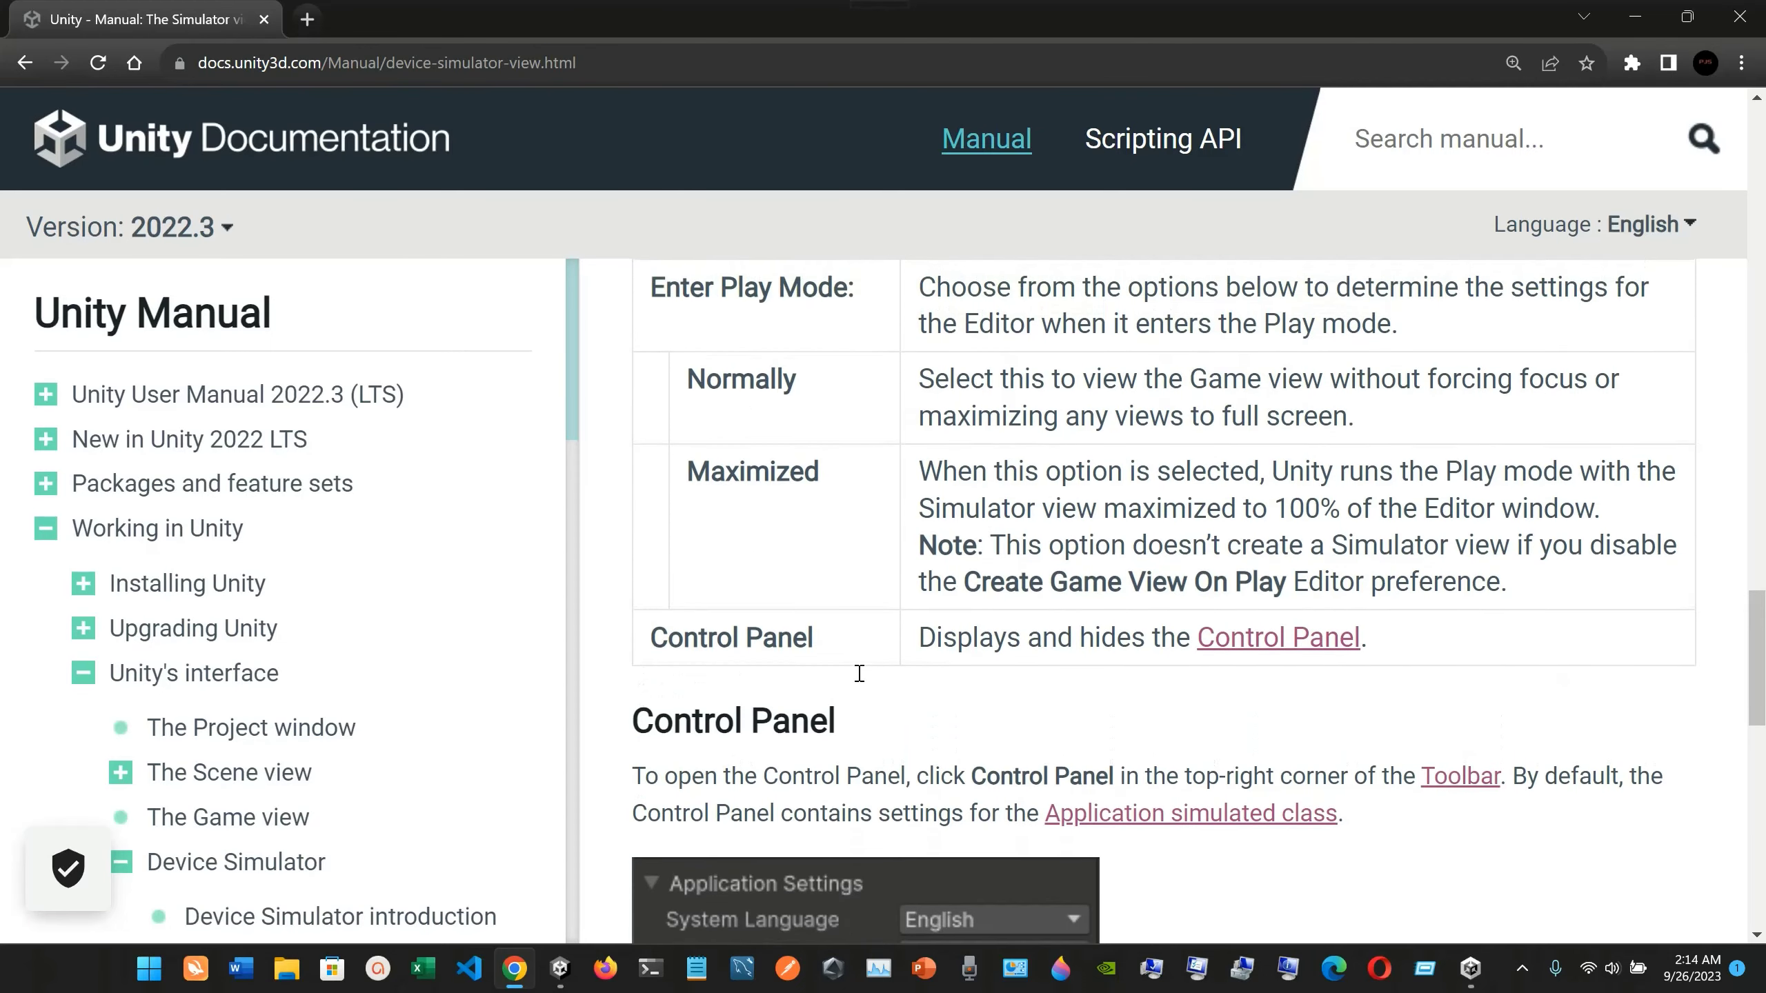
pyautogui.scroll(-6, 860, 673)
pyautogui.scroll(-3, 859, 673)
pyautogui.scroll(-1, 860, 673)
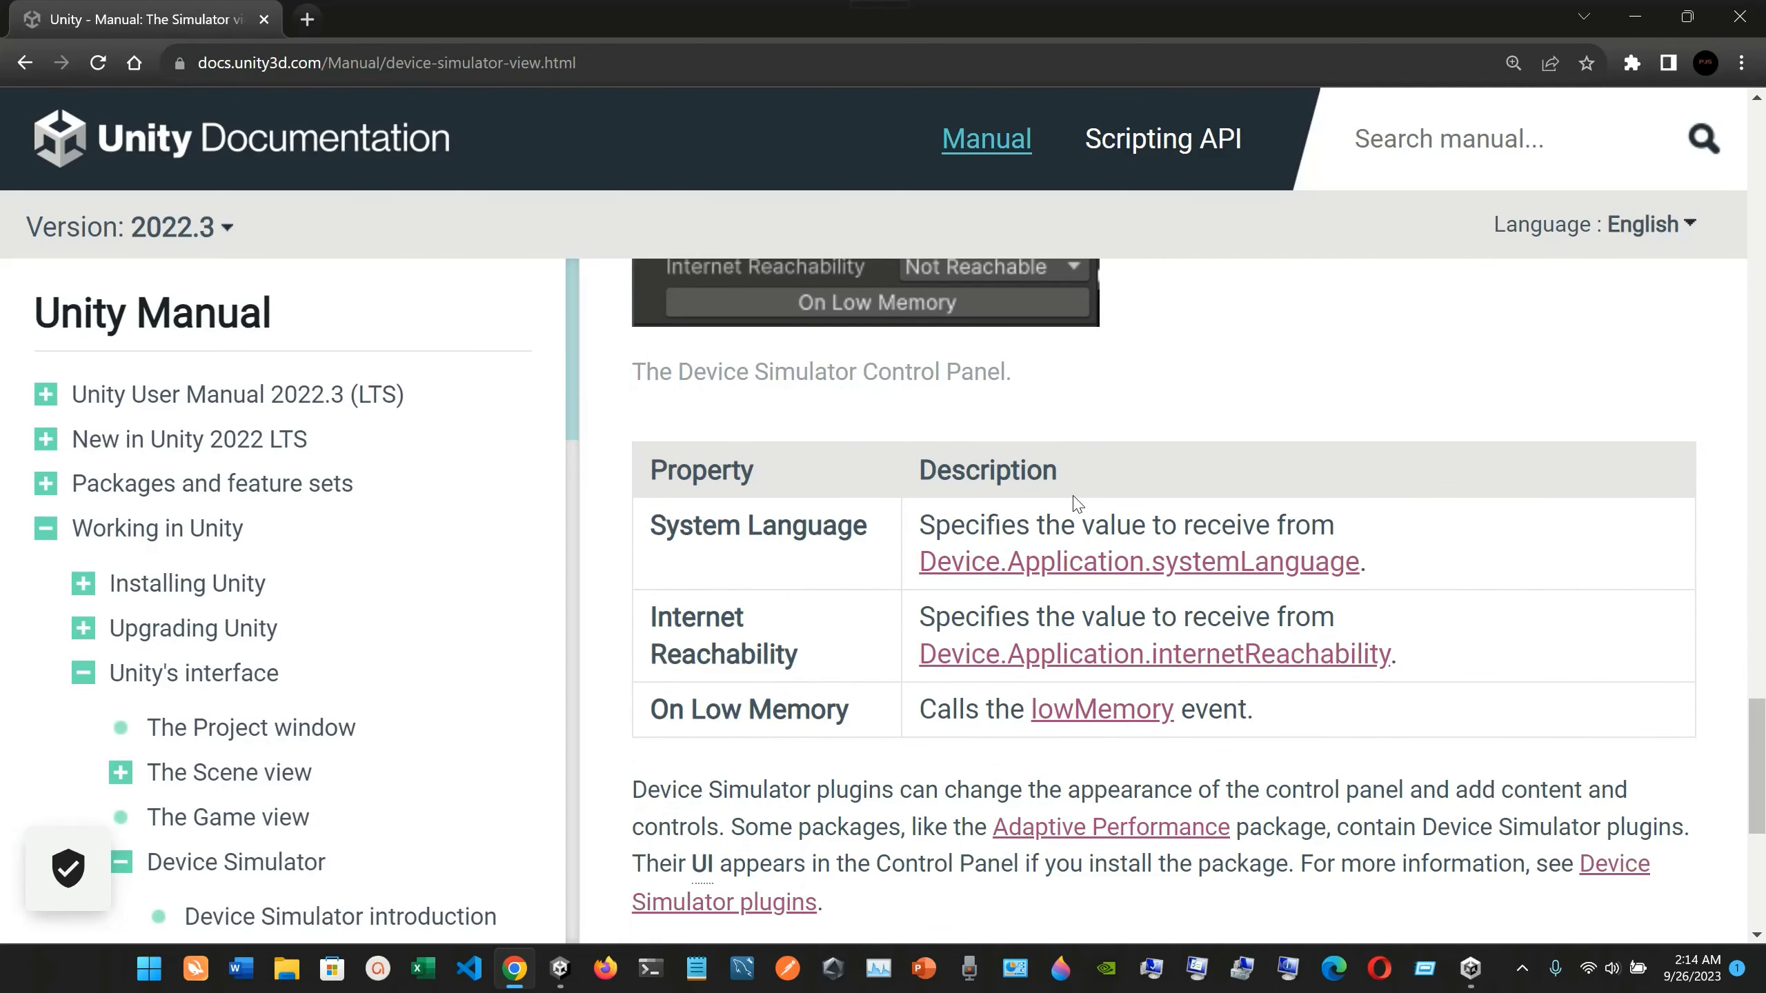
pyautogui.scroll(-1, 892, 666)
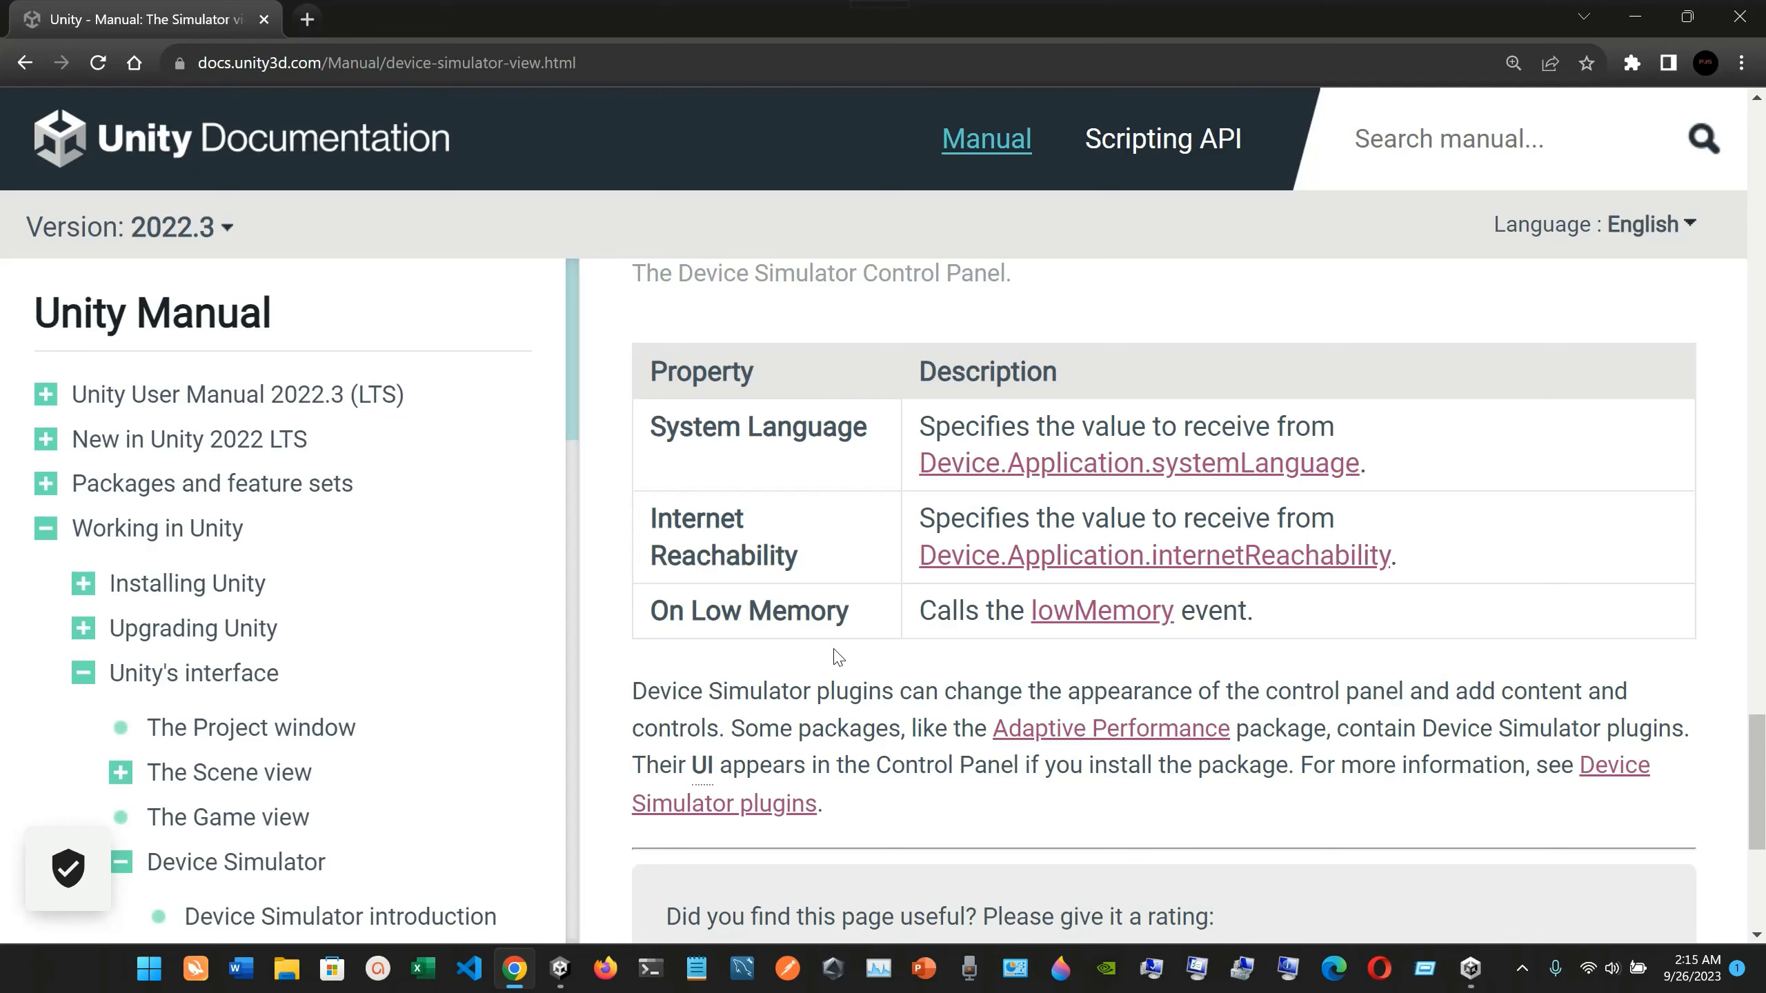
pyautogui.scroll(-4, 1090, 659)
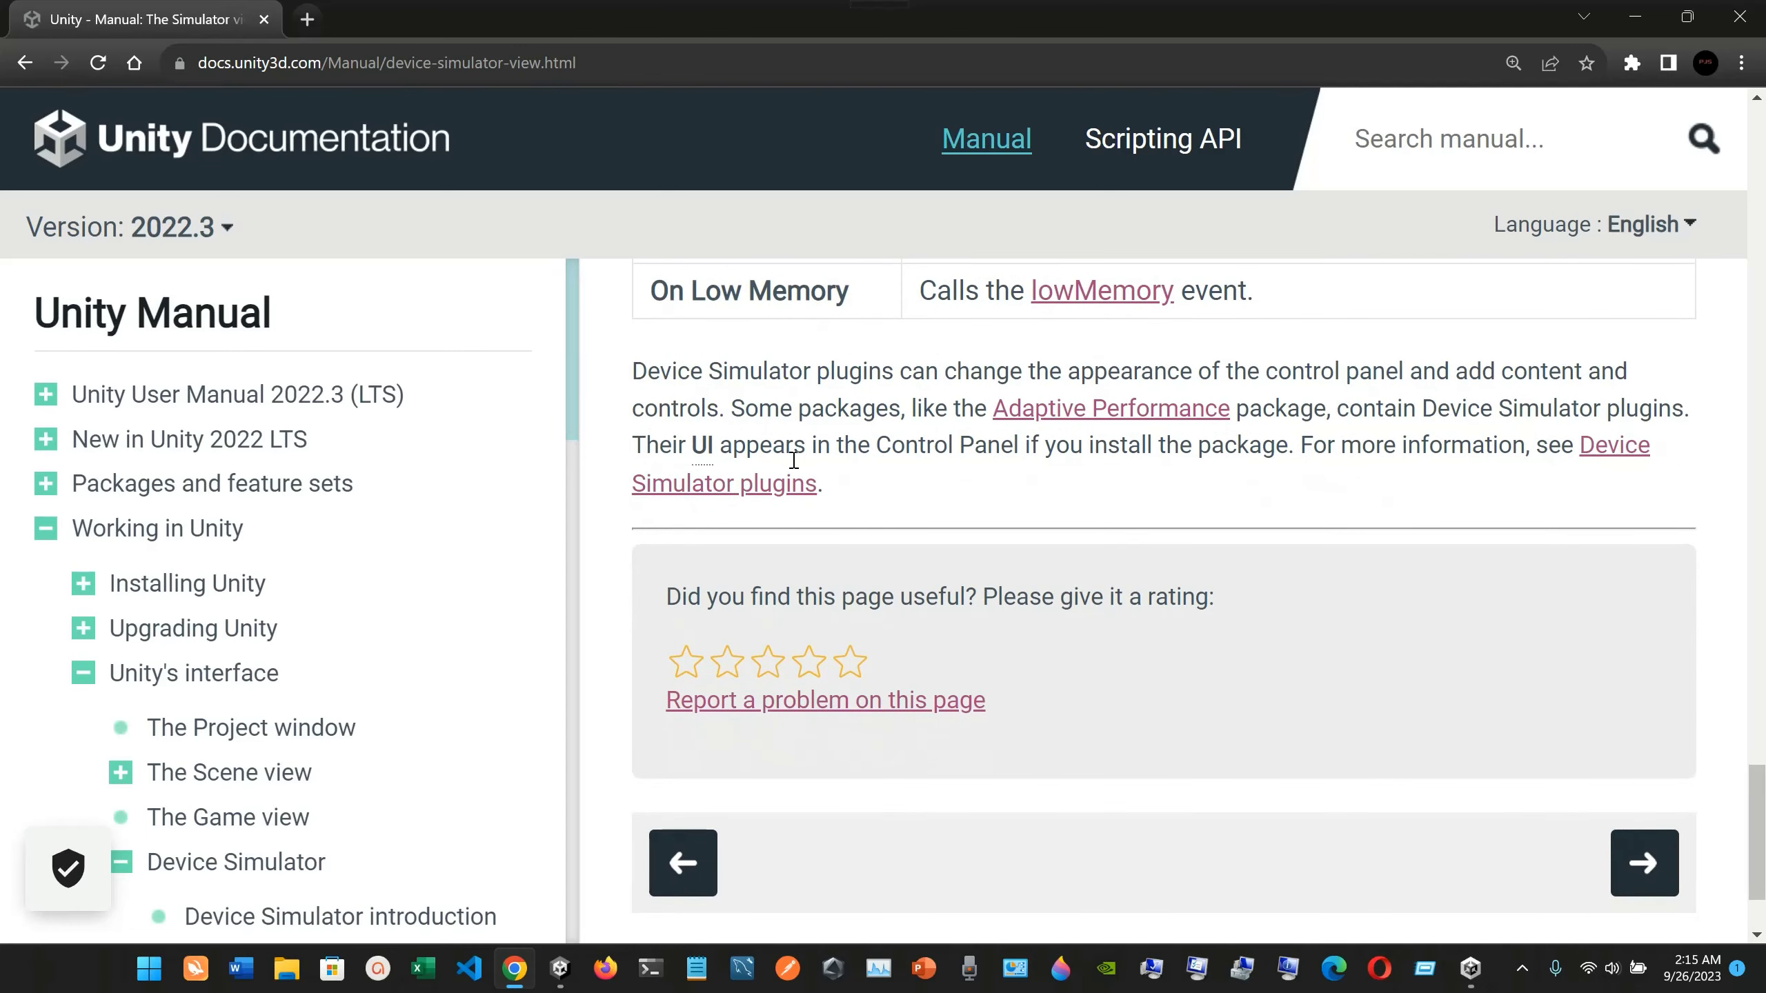
pyautogui.scroll(2, 833, 497)
pyautogui.scroll(1, 865, 506)
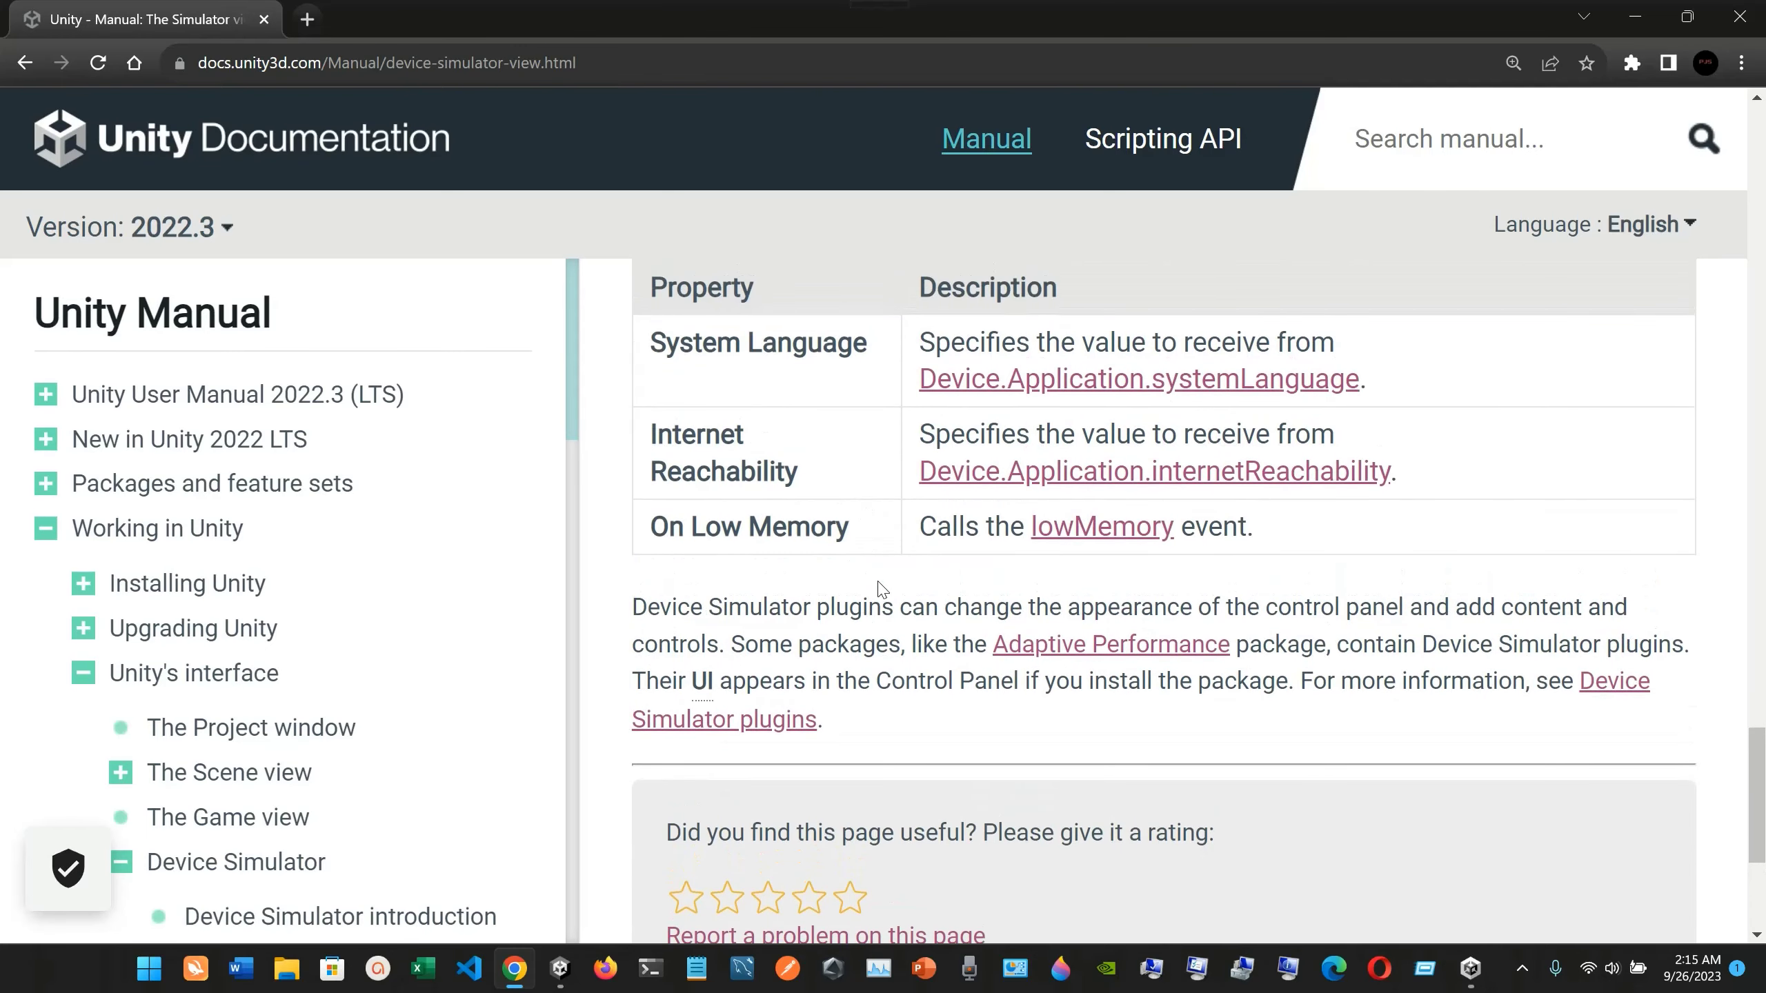
pyautogui.scroll(1, 881, 590)
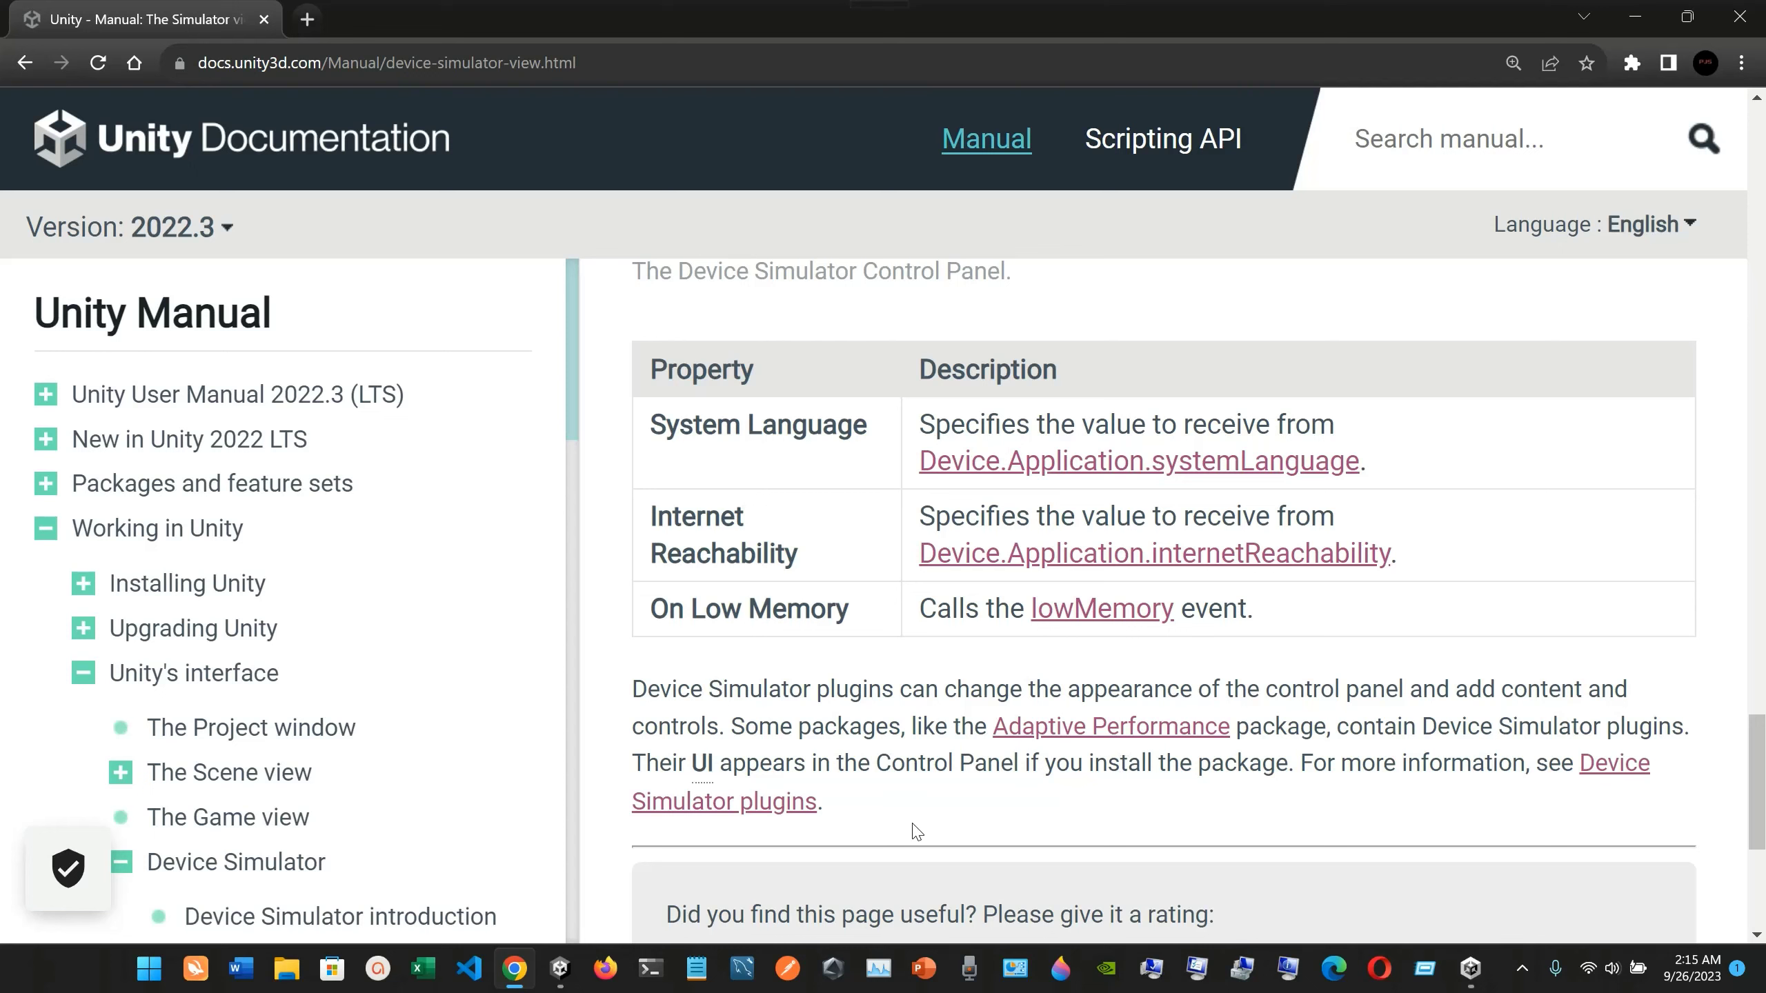
pyautogui.scroll(-4, 916, 832)
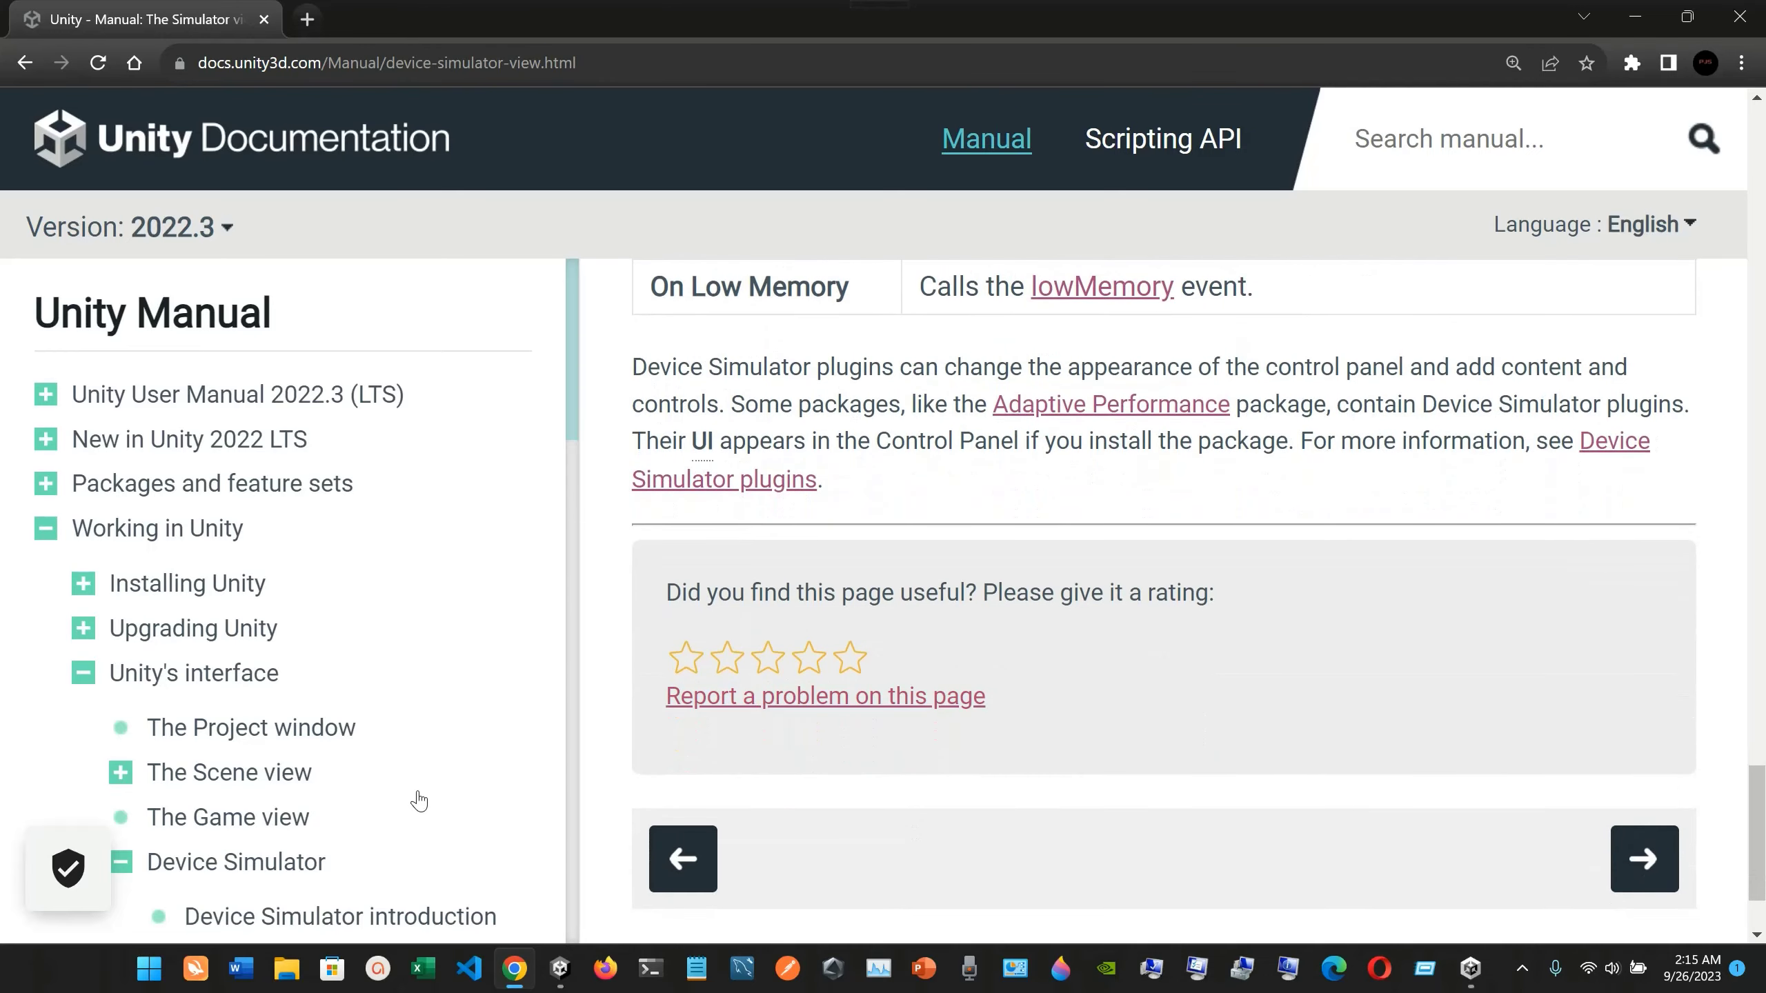
# Open the manual's Simulated classes page and read how these classes behave in the Editor and in built applications
pyautogui.scroll(-4, 421, 800)
pyautogui.scroll(-1, 420, 800)
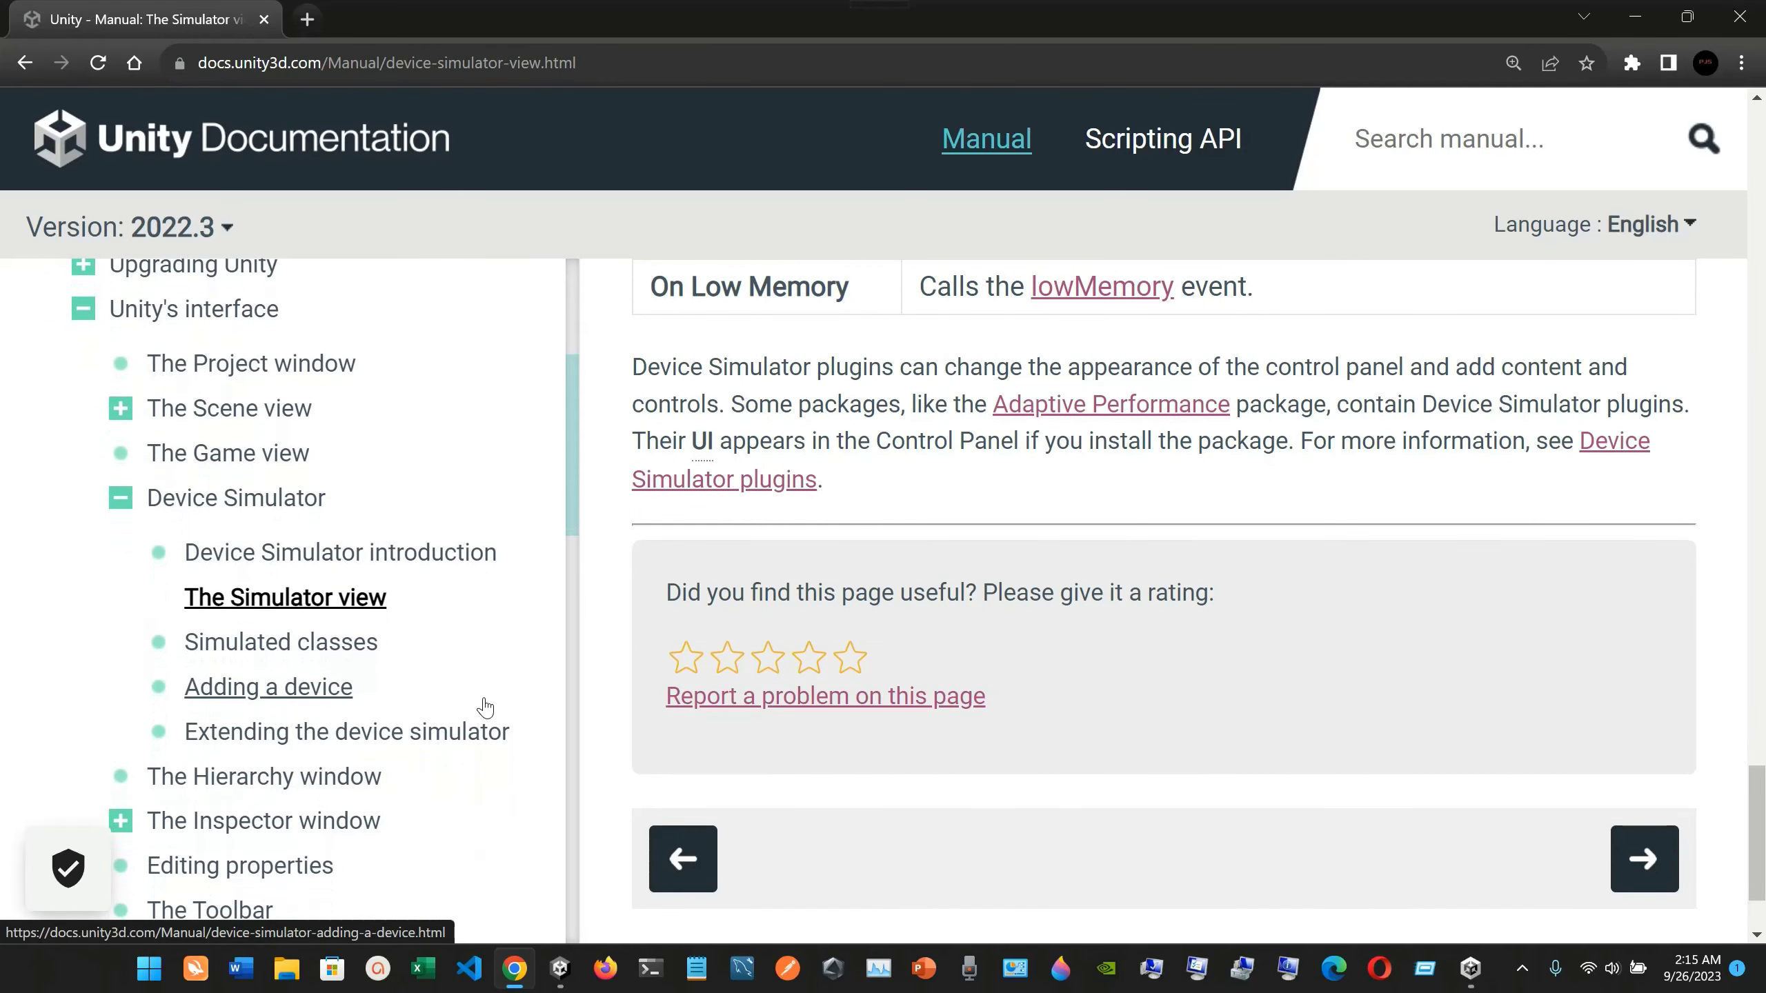
pyautogui.click(332, 656)
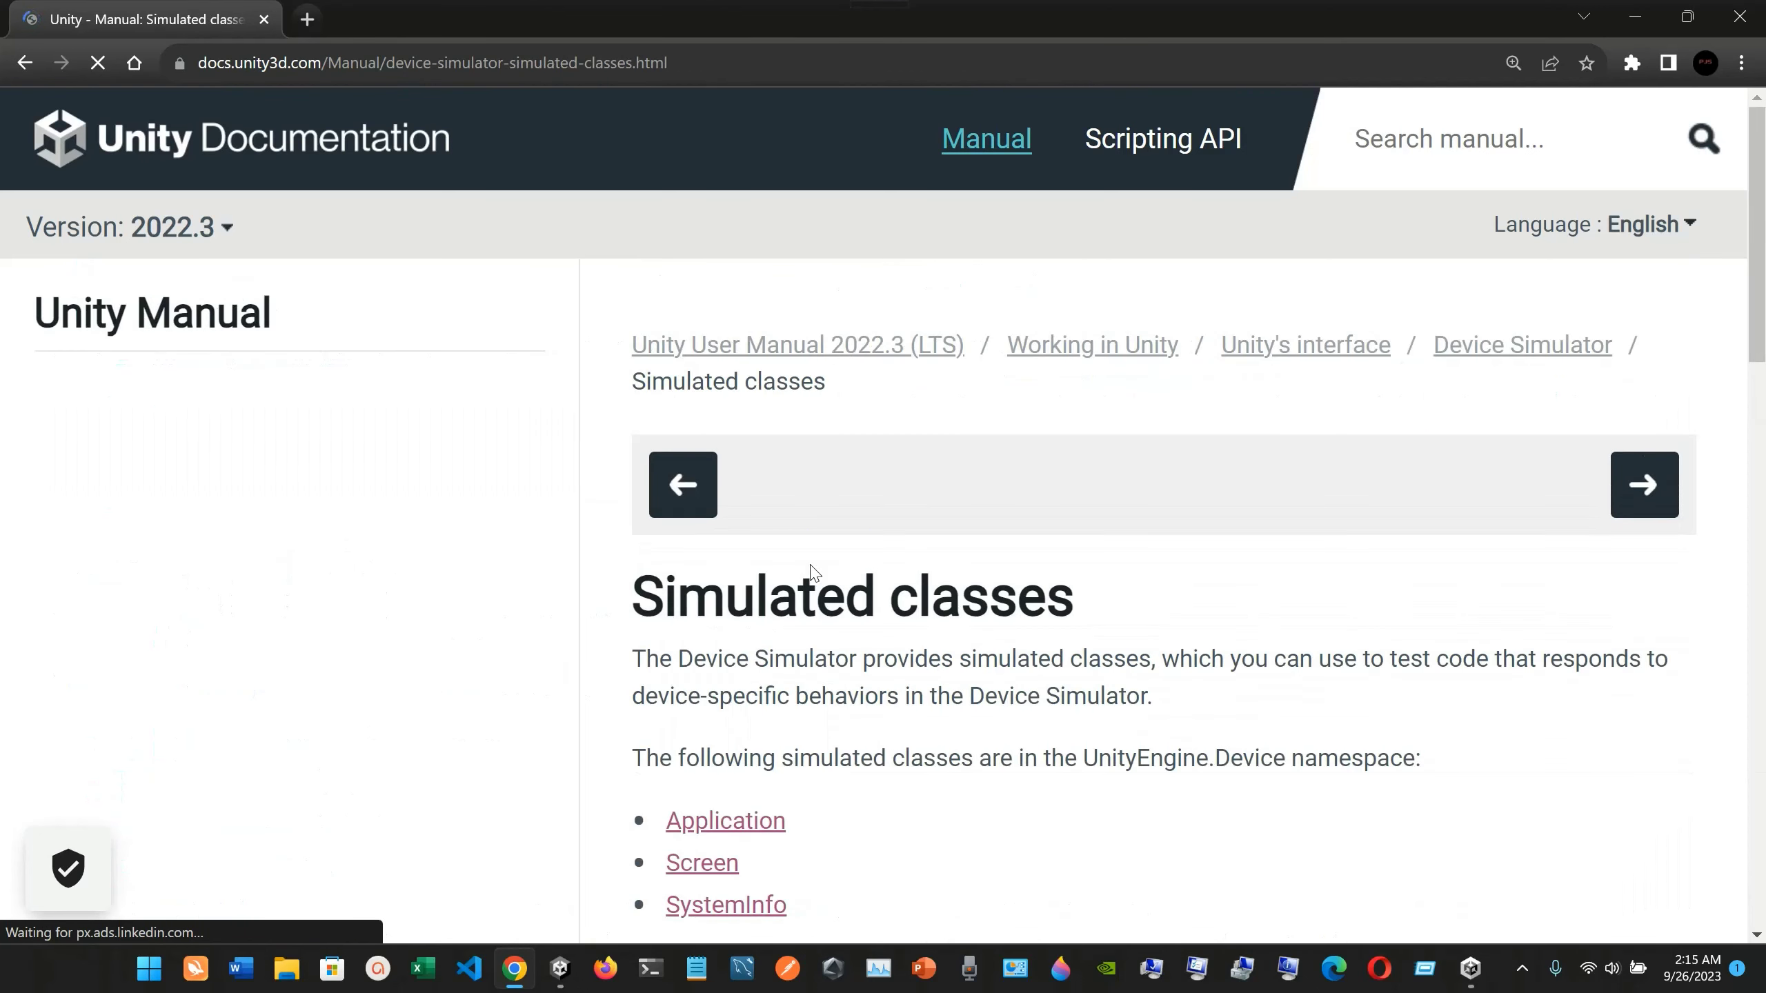
pyautogui.scroll(-10, 813, 572)
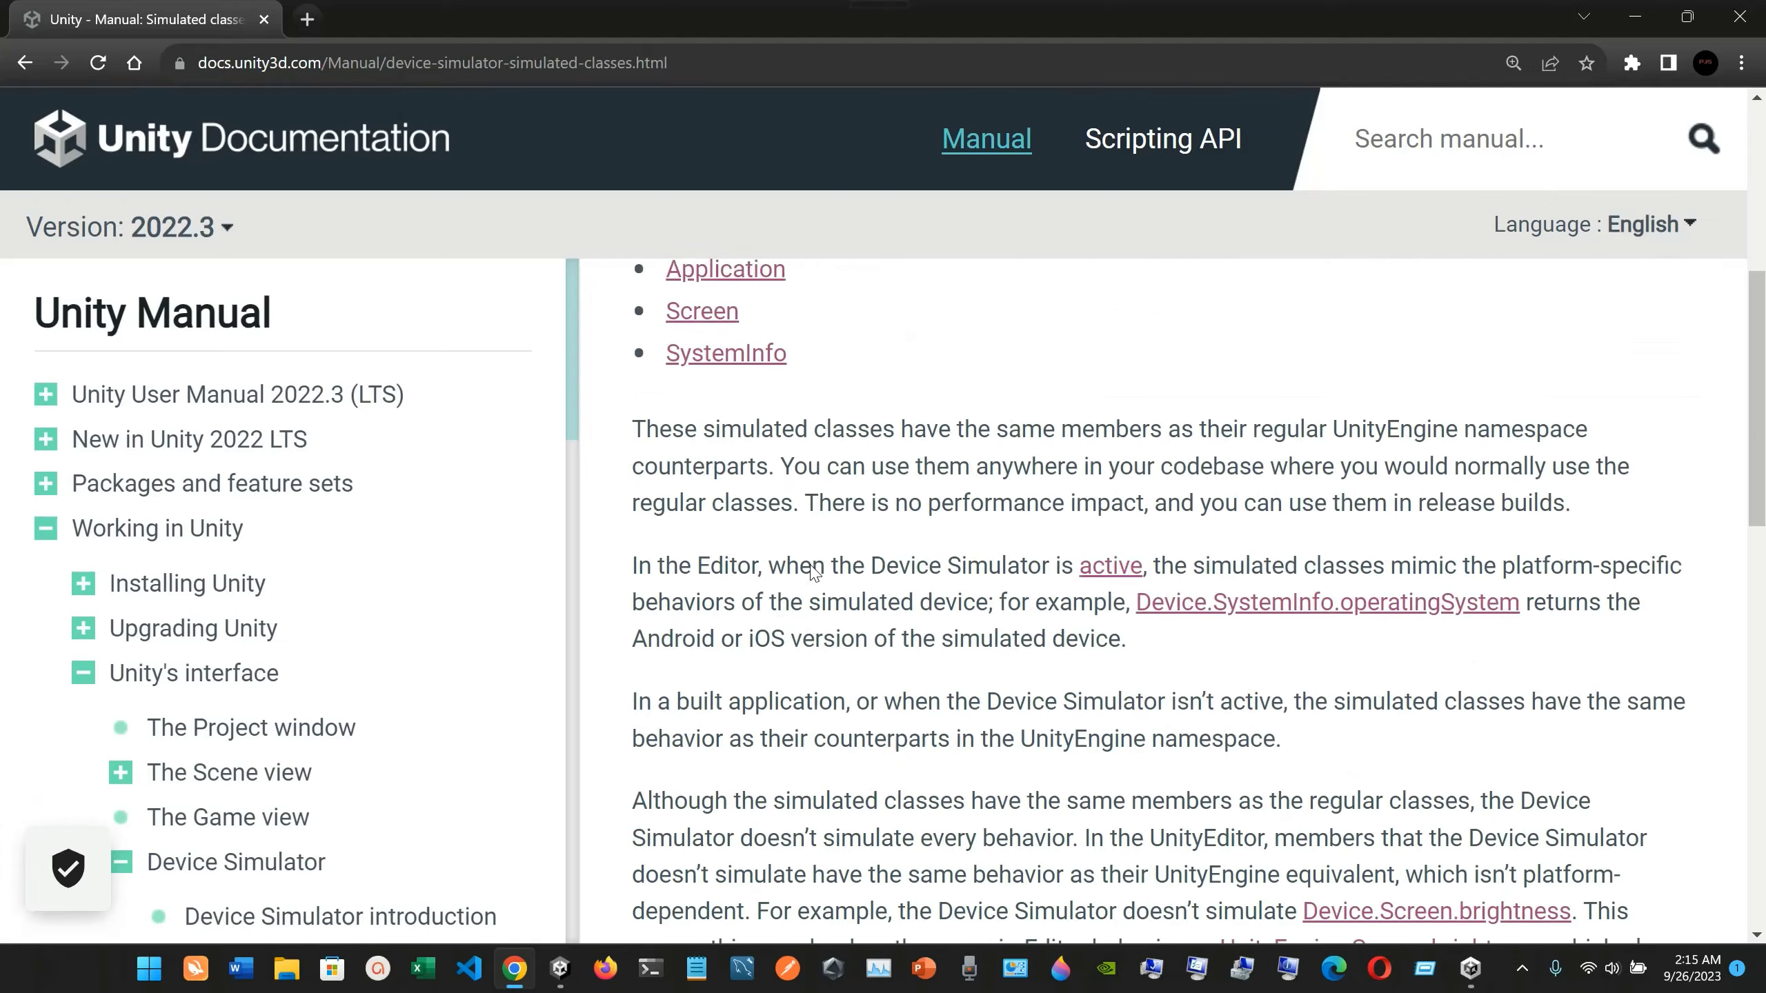
pyautogui.scroll(10, 813, 572)
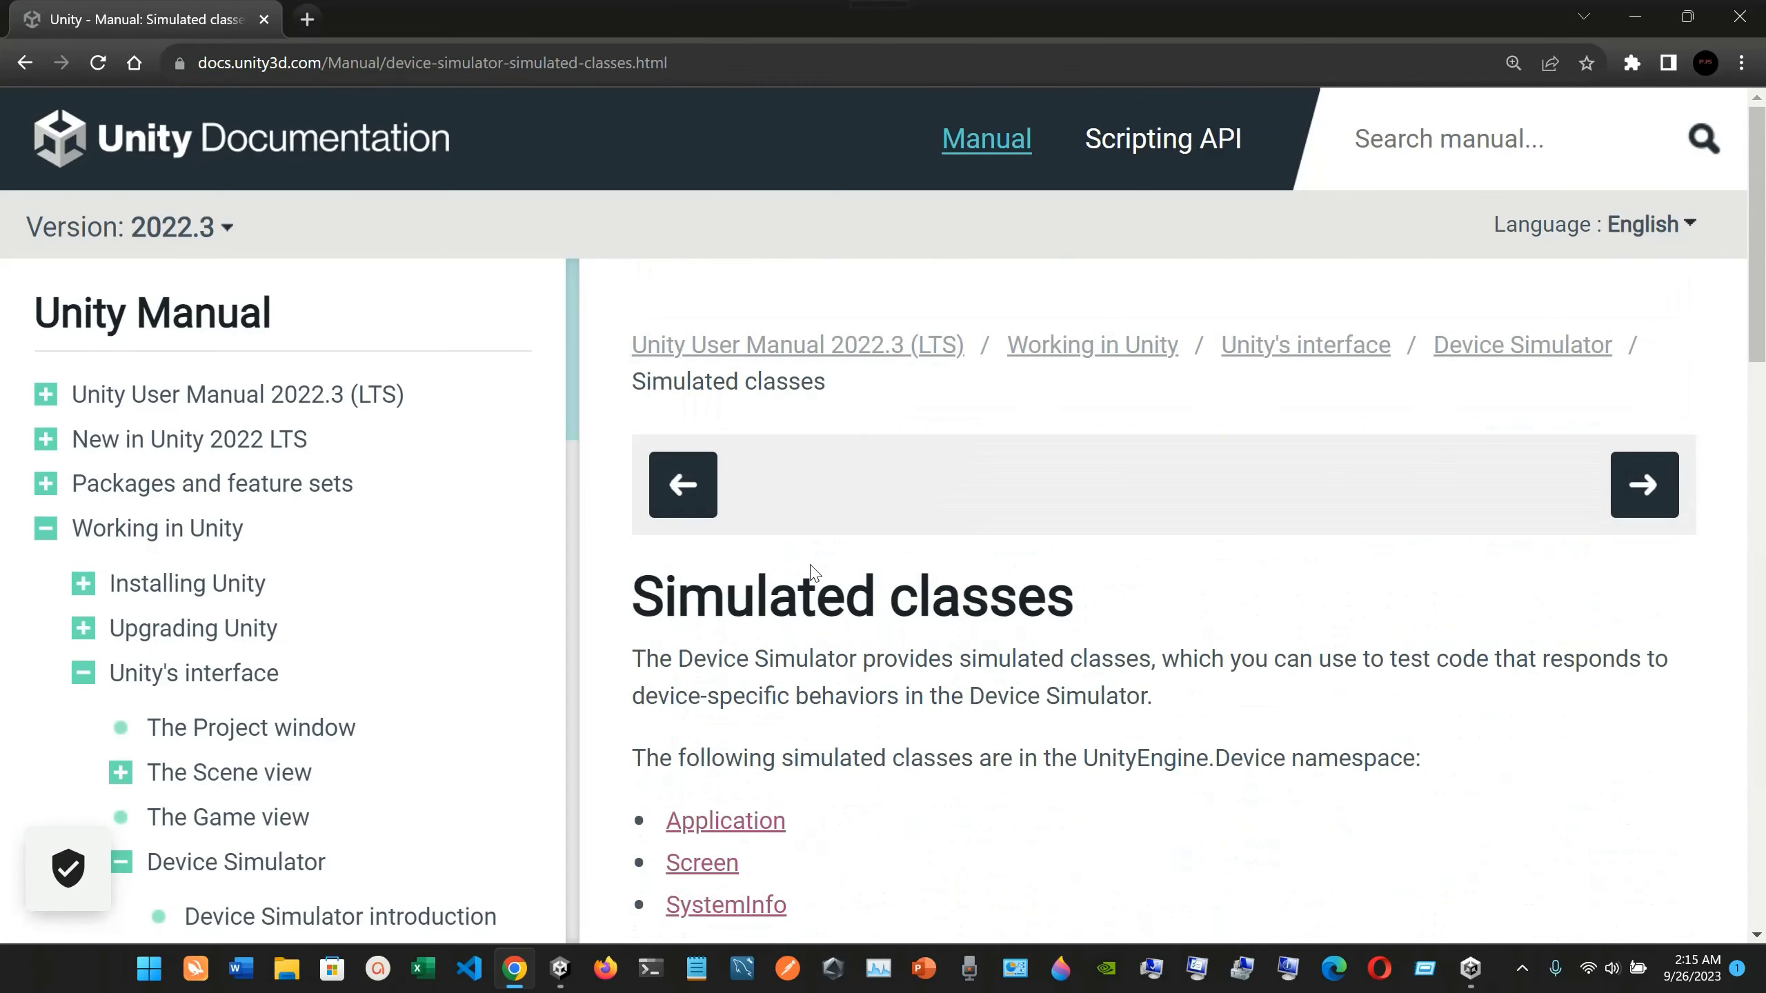
pyautogui.scroll(-1, 939, 562)
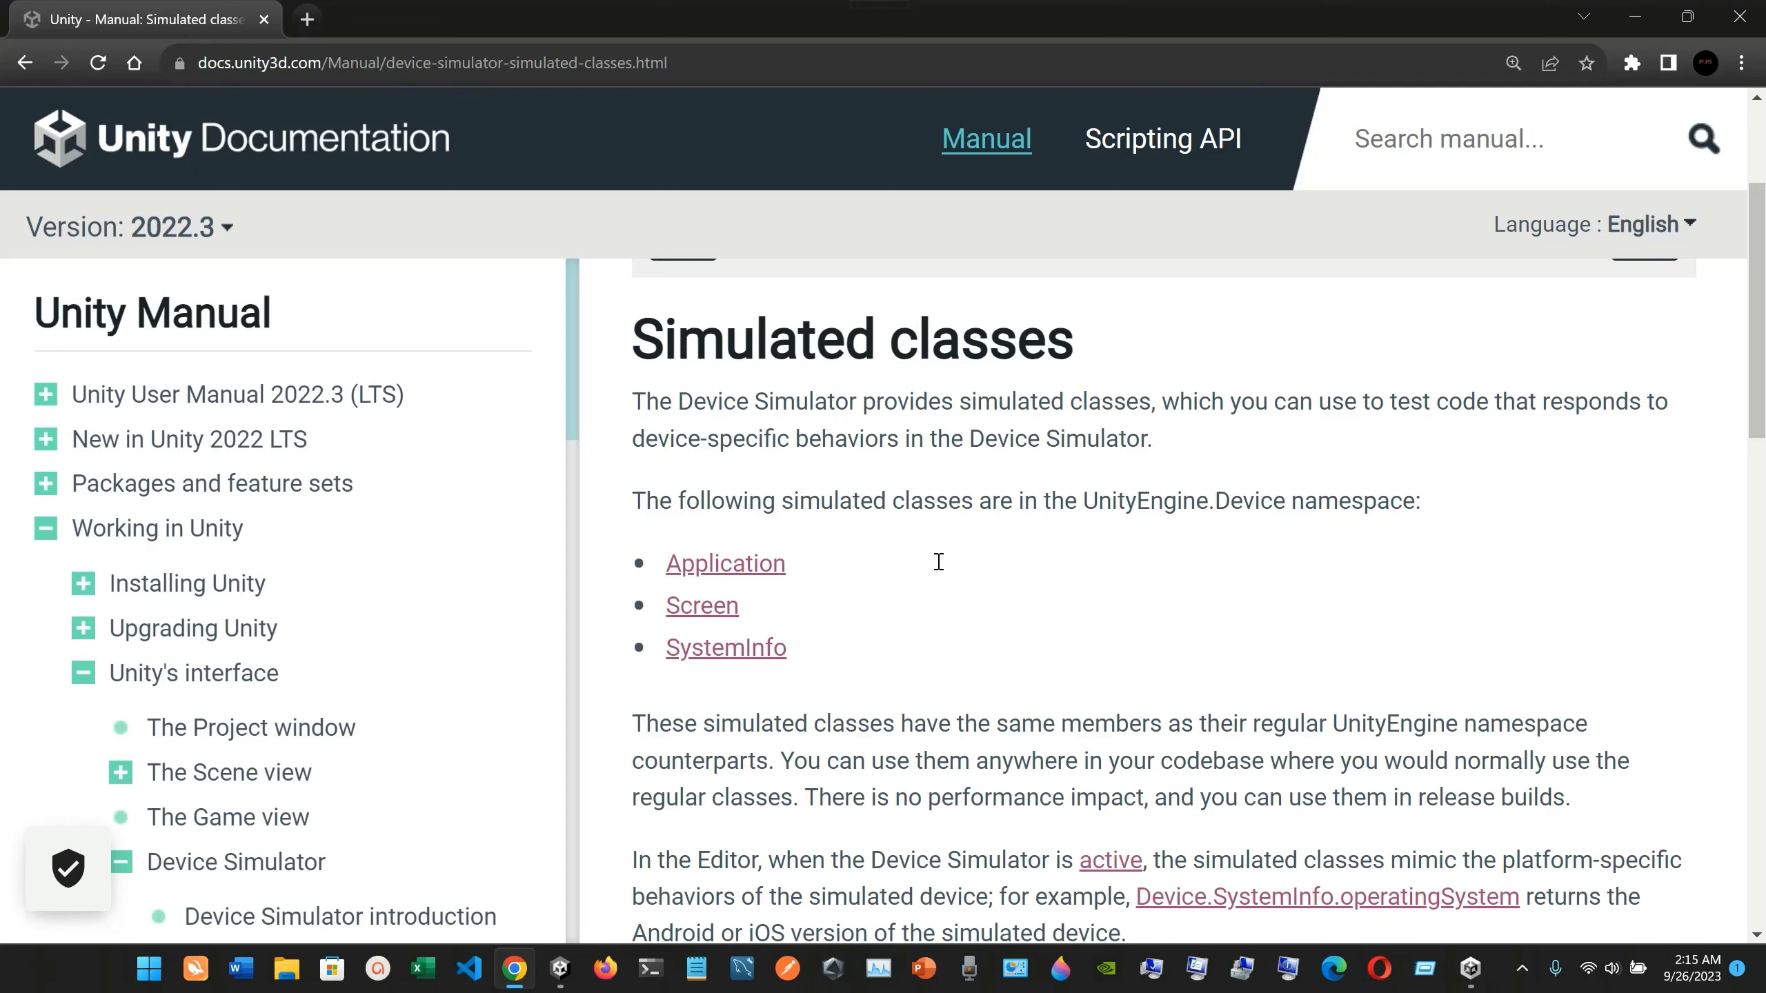
pyautogui.scroll(-1, 939, 562)
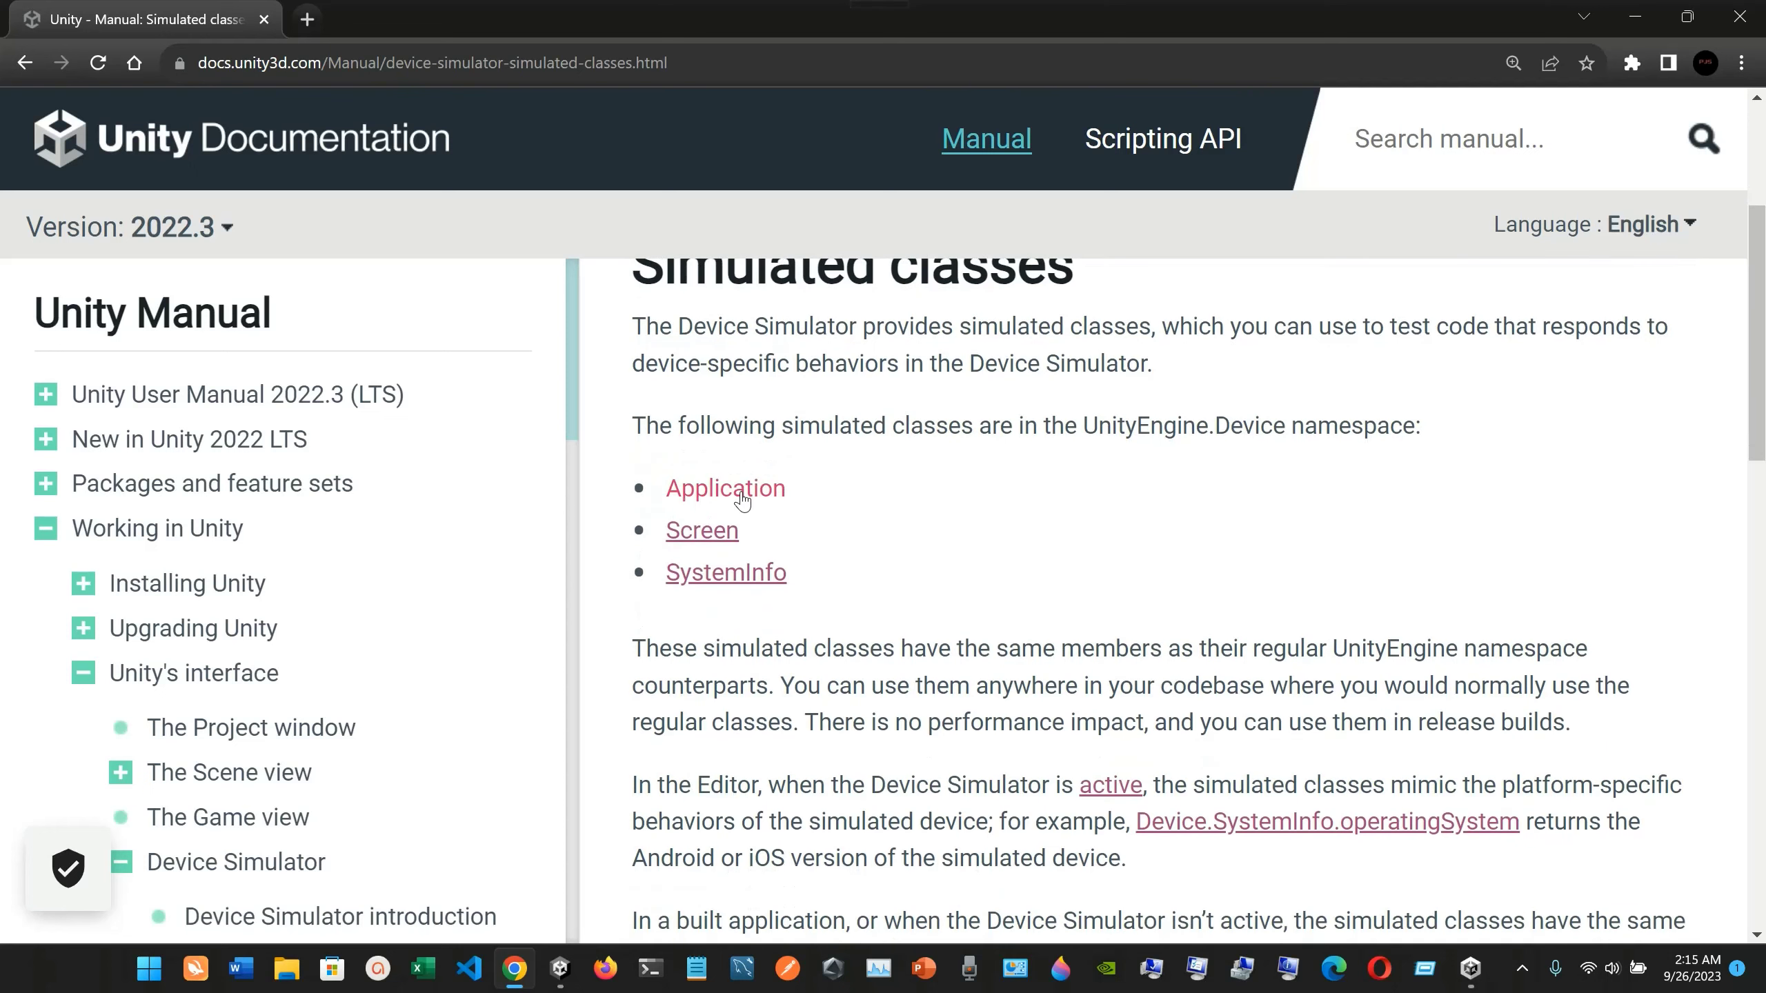
pyautogui.scroll(-3, 770, 638)
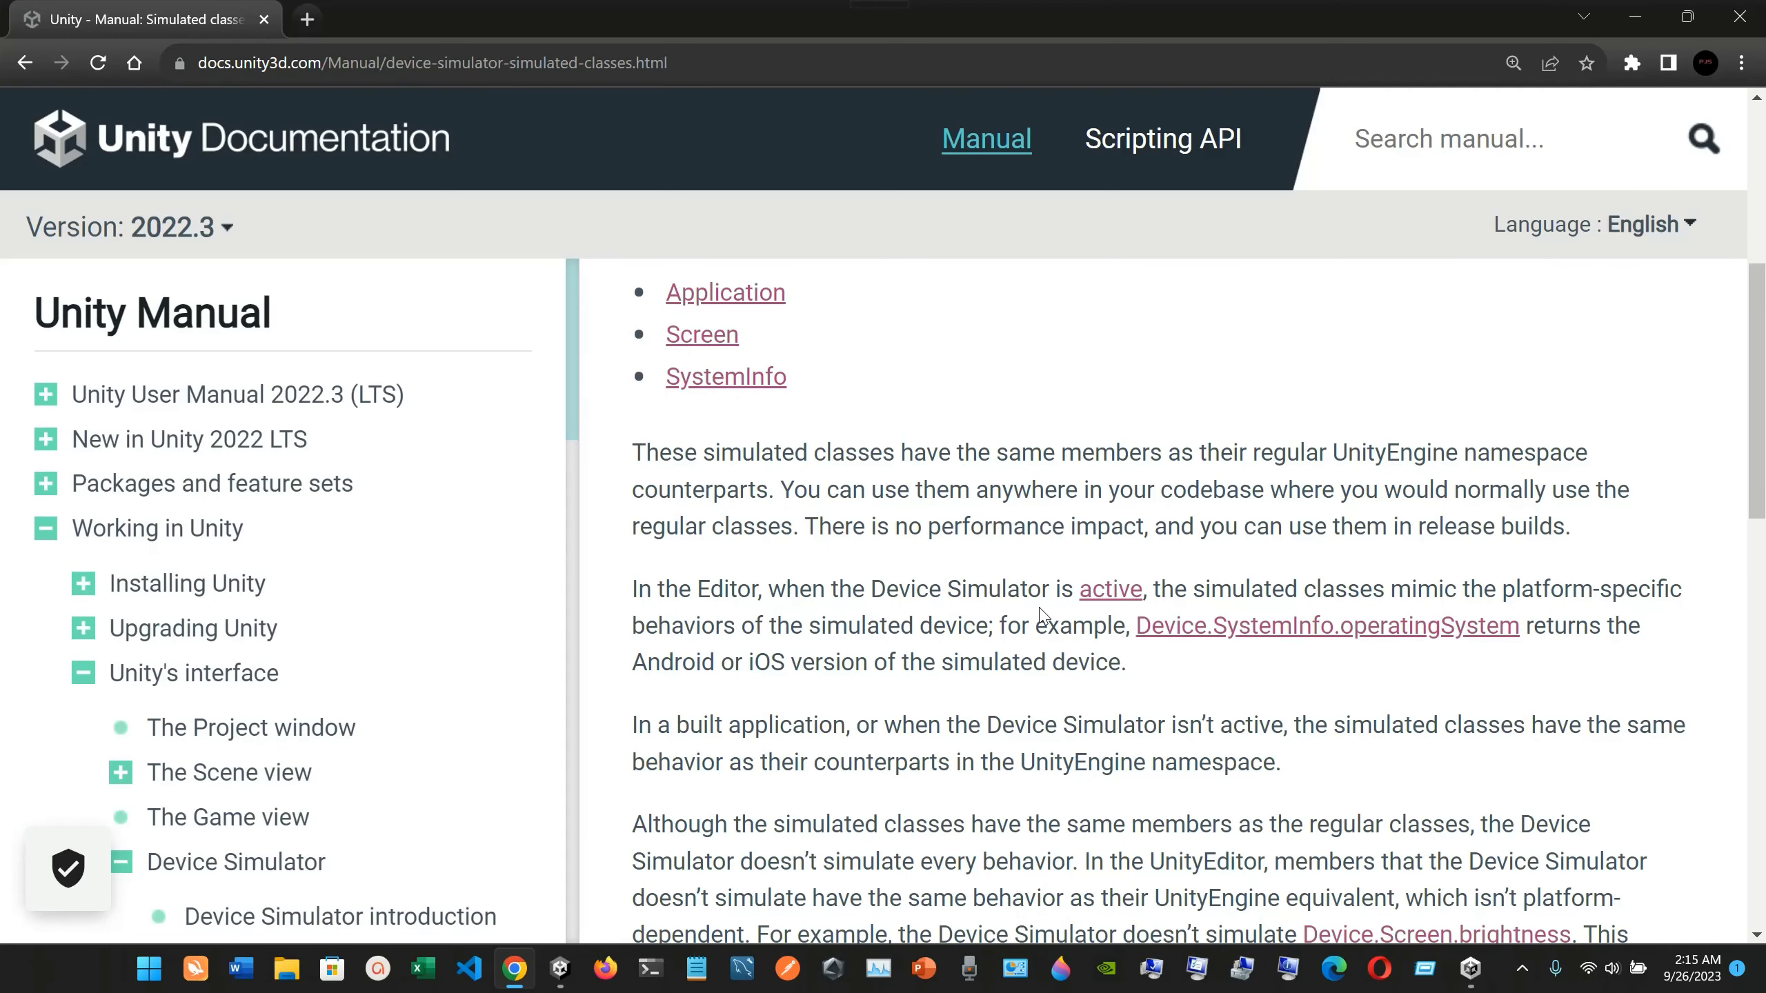
pyautogui.scroll(-1, 1126, 643)
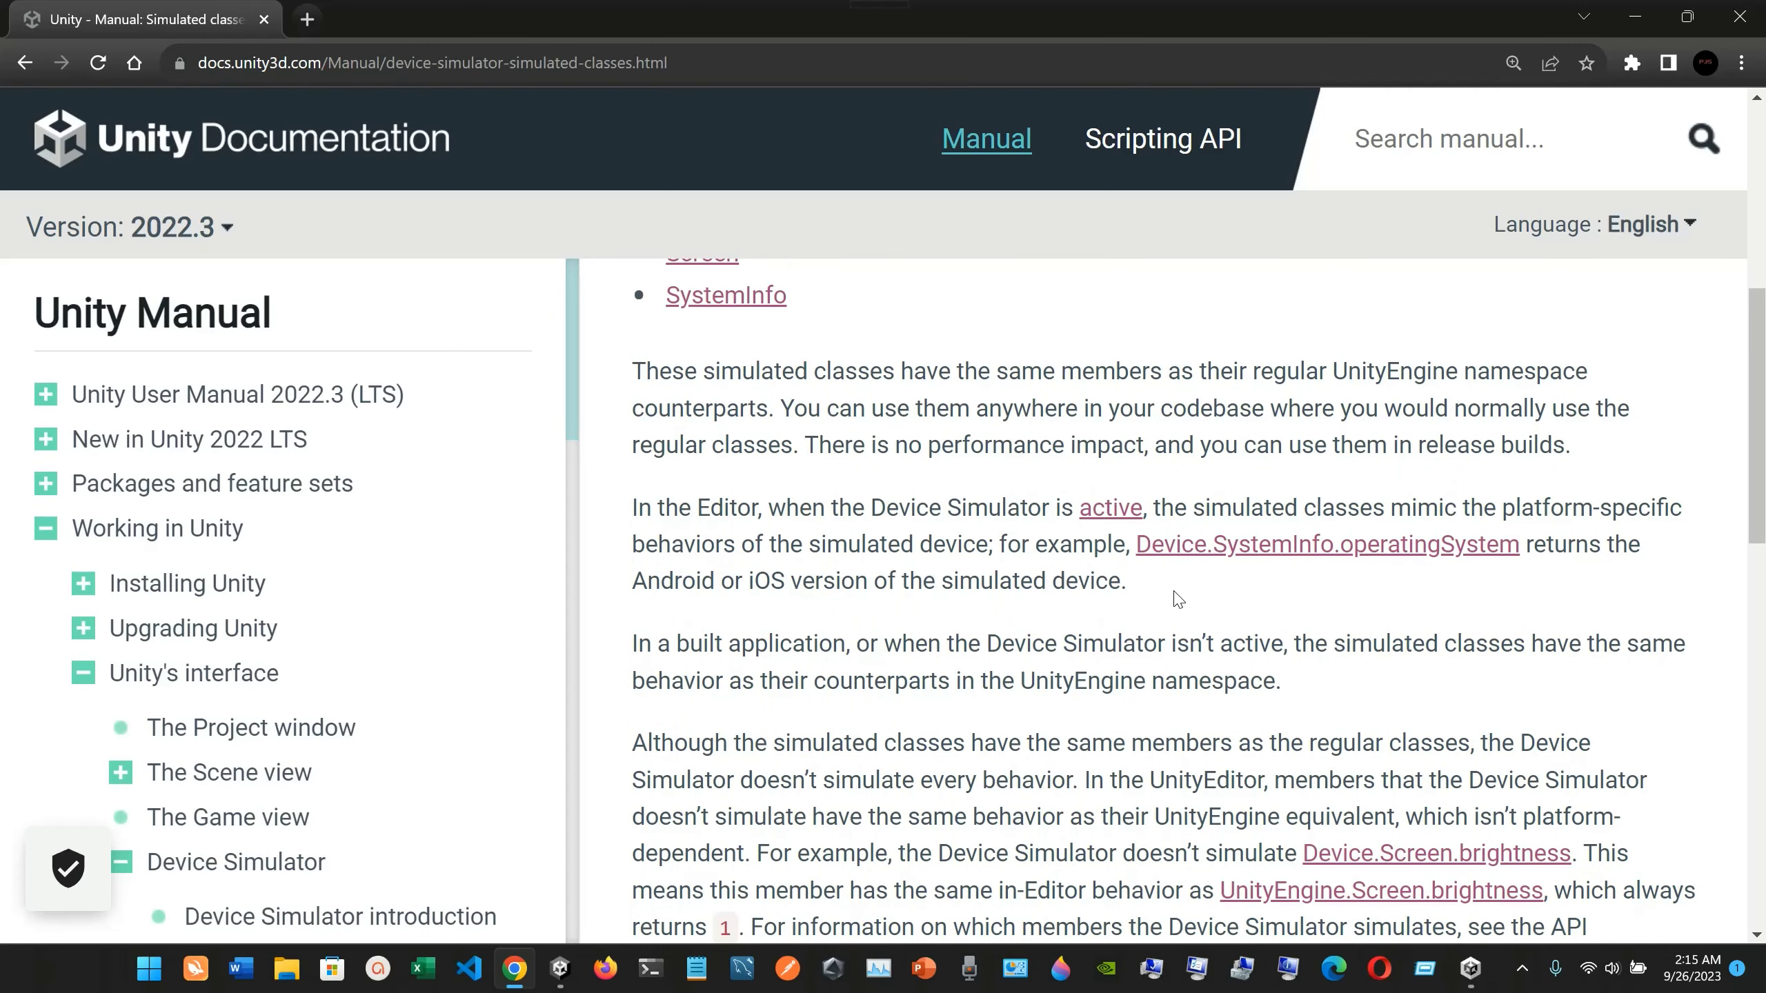
pyautogui.scroll(-2, 1177, 599)
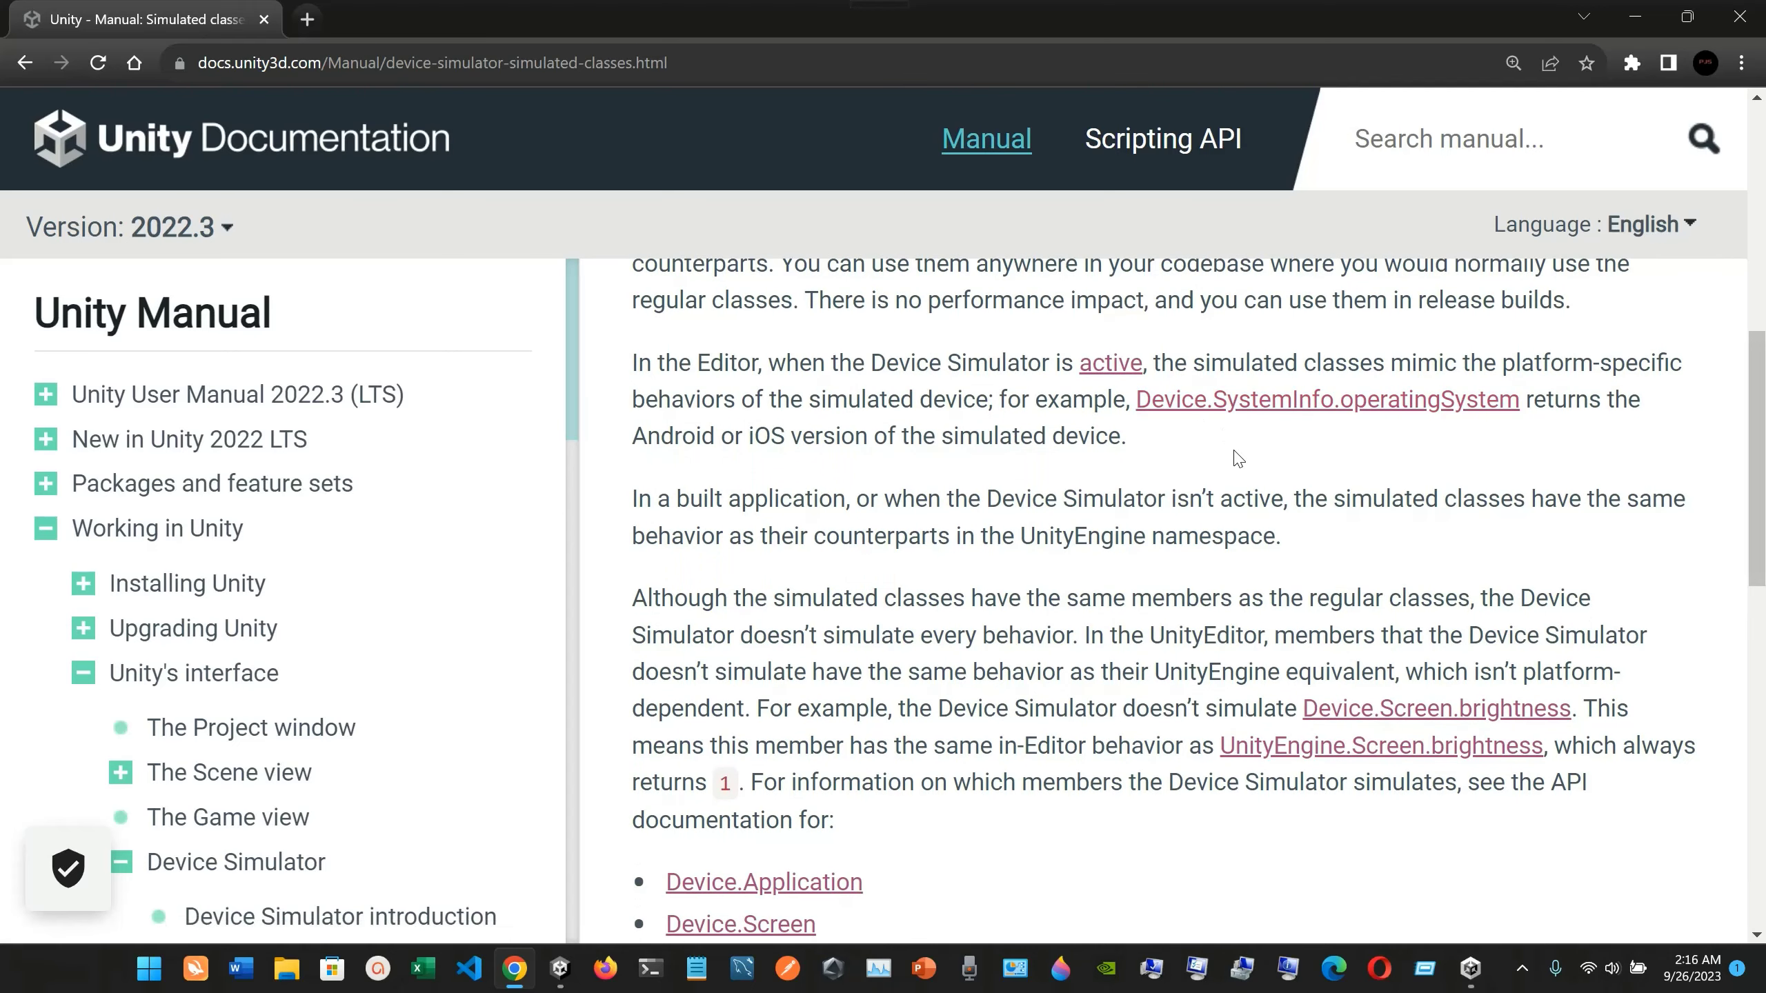
pyautogui.scroll(-1, 1185, 481)
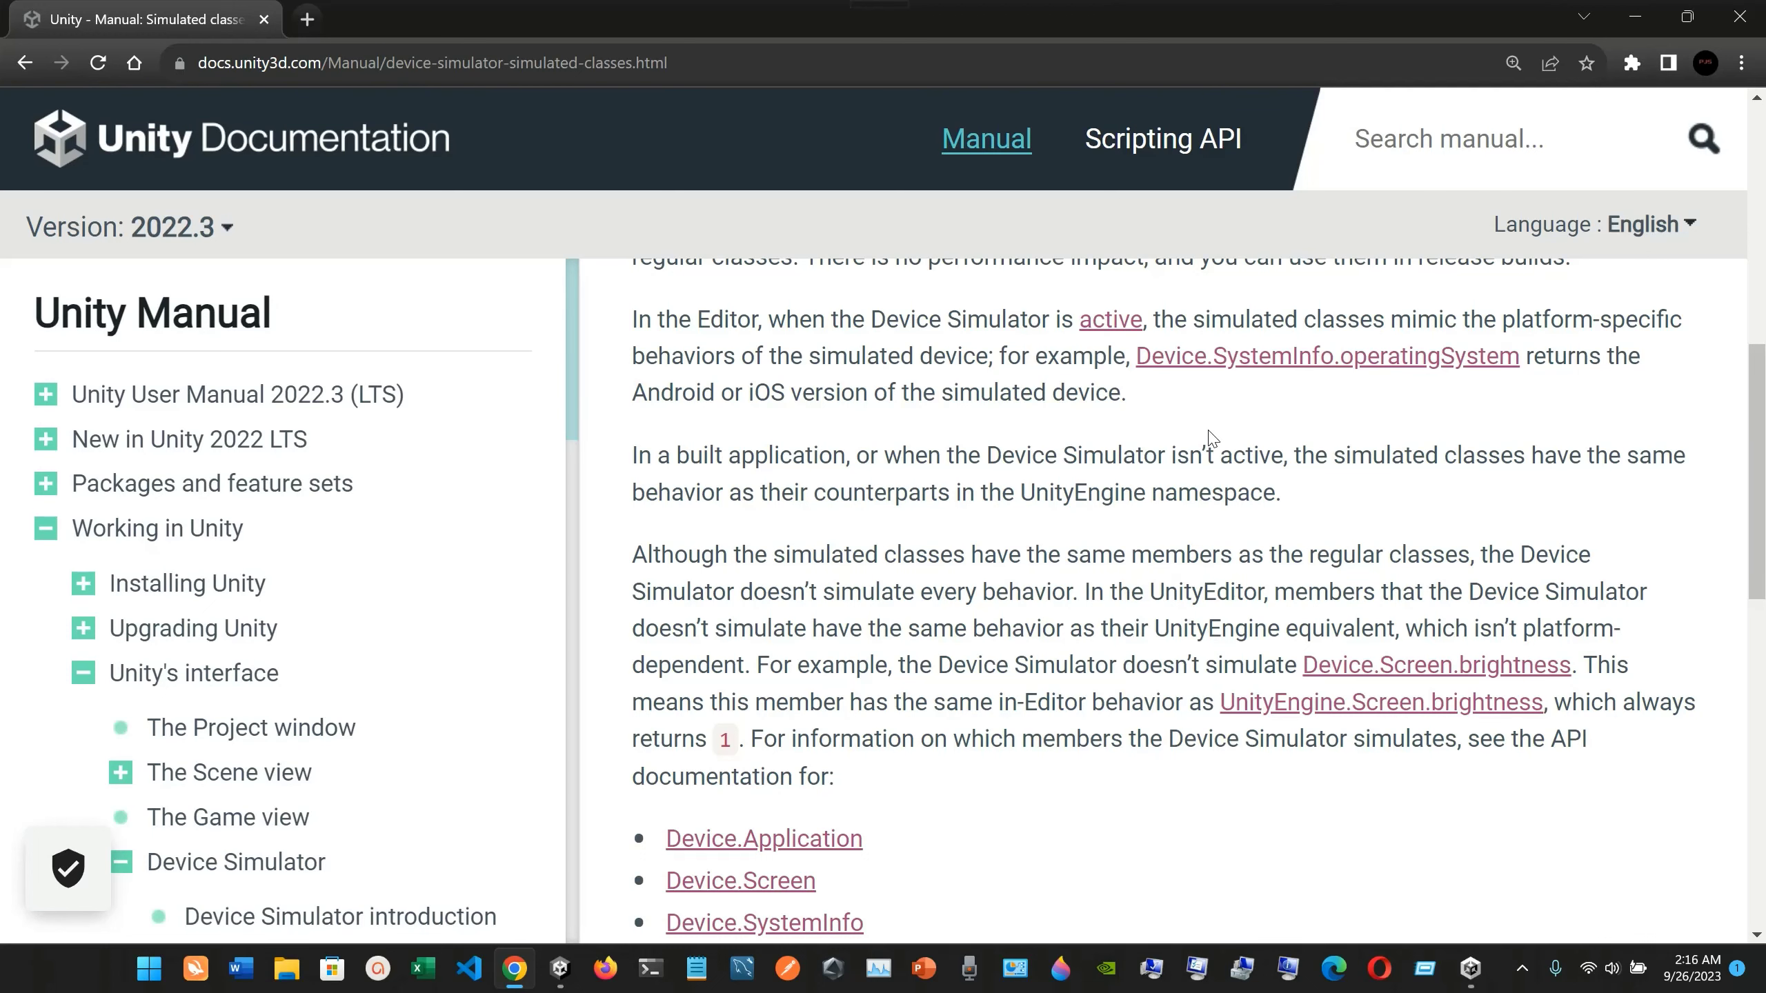
# Read which simulated class members the Device Simulator doesn't simulate, down to the Device.Application, Device.Screen and Device.SystemInfo API links
pyautogui.scroll(-1, 1208, 438)
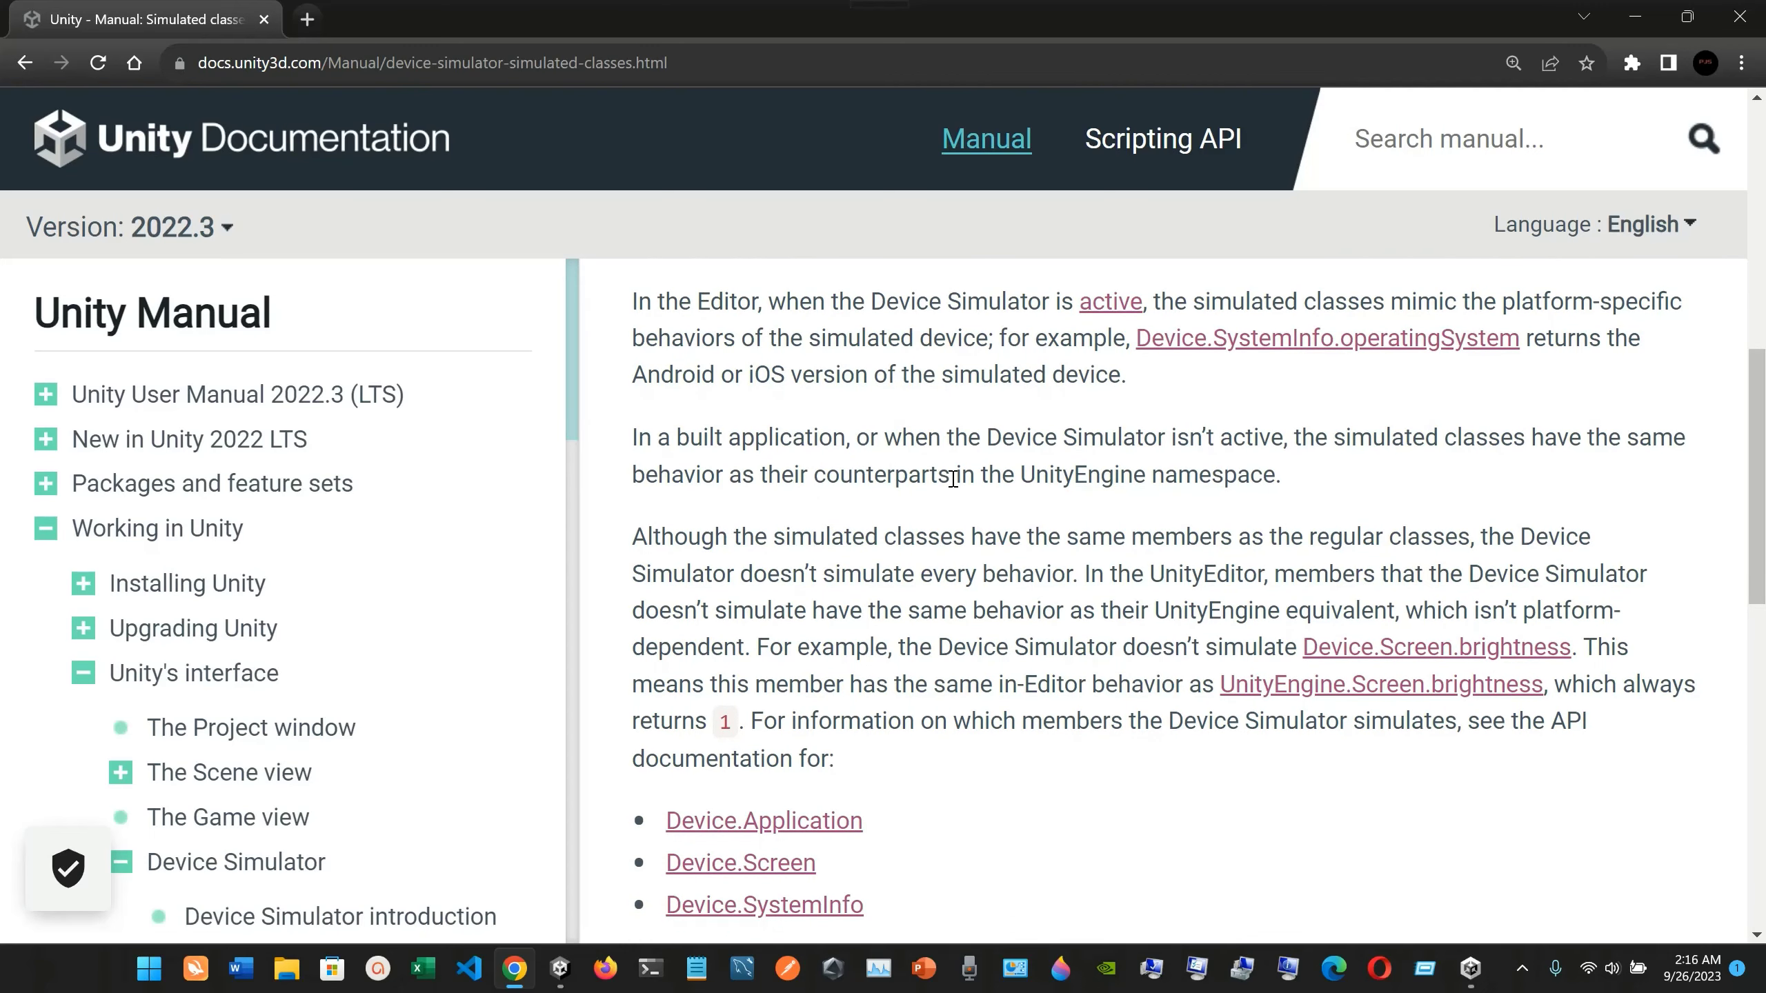
pyautogui.scroll(-1, 953, 480)
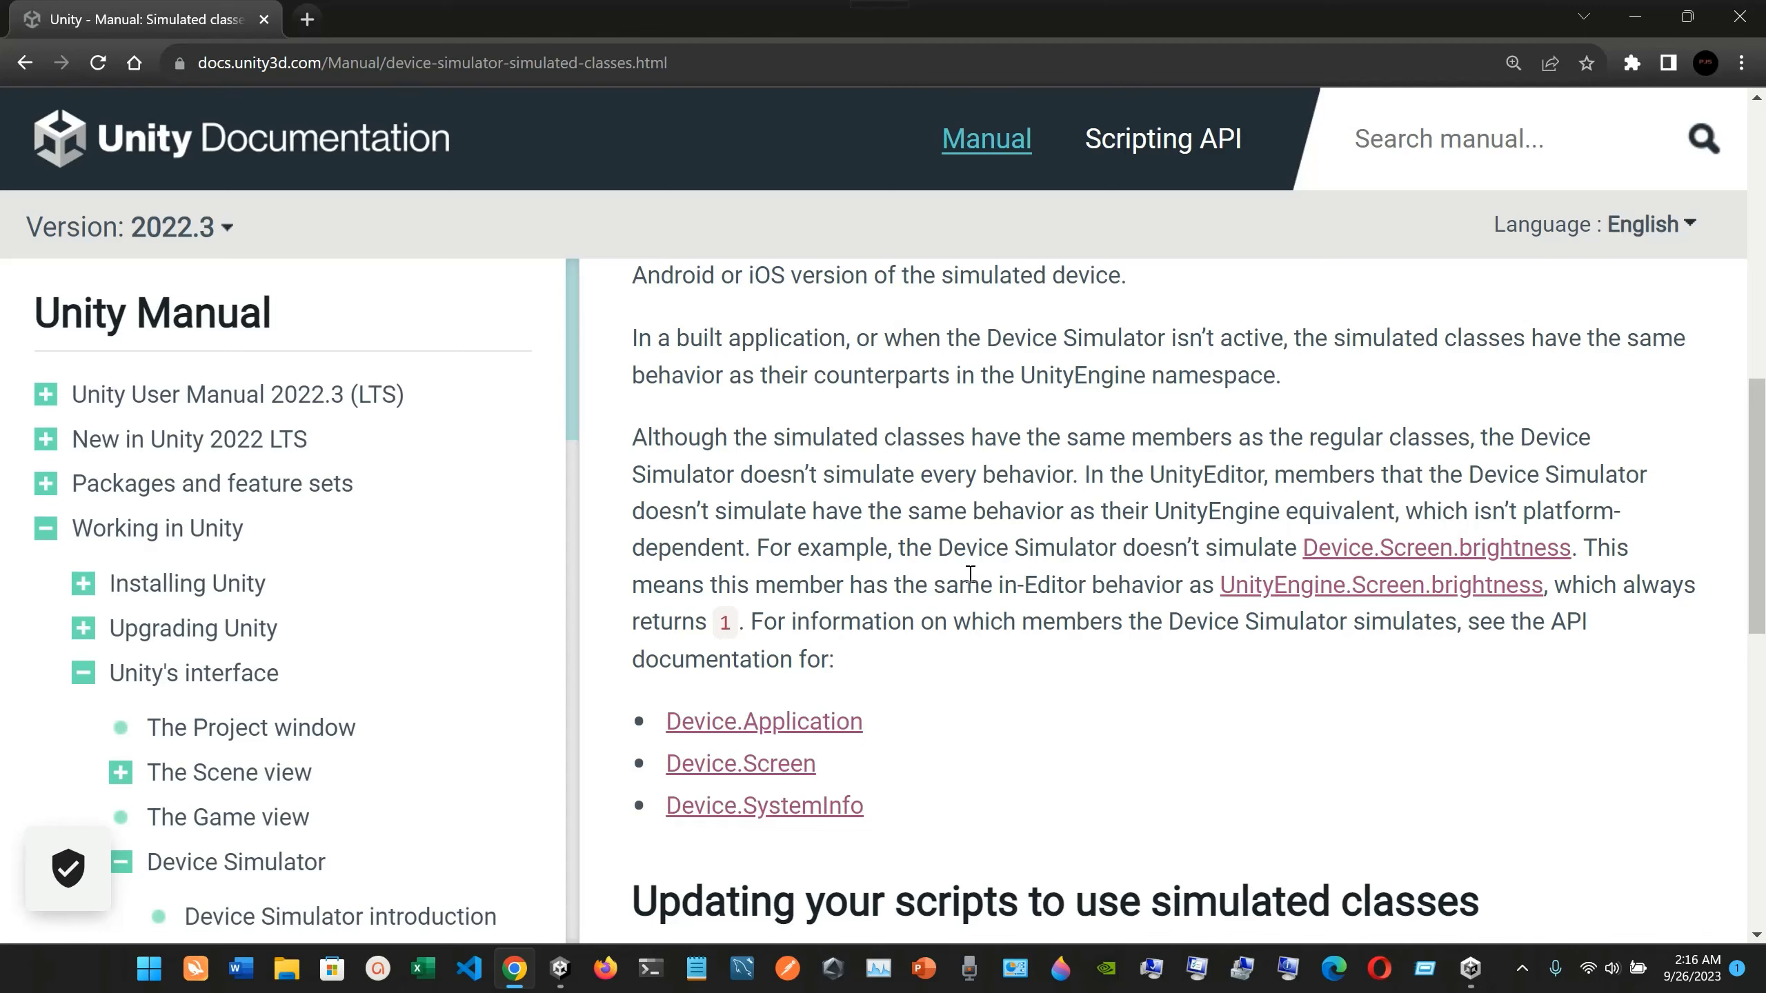
pyautogui.scroll(-1, 969, 574)
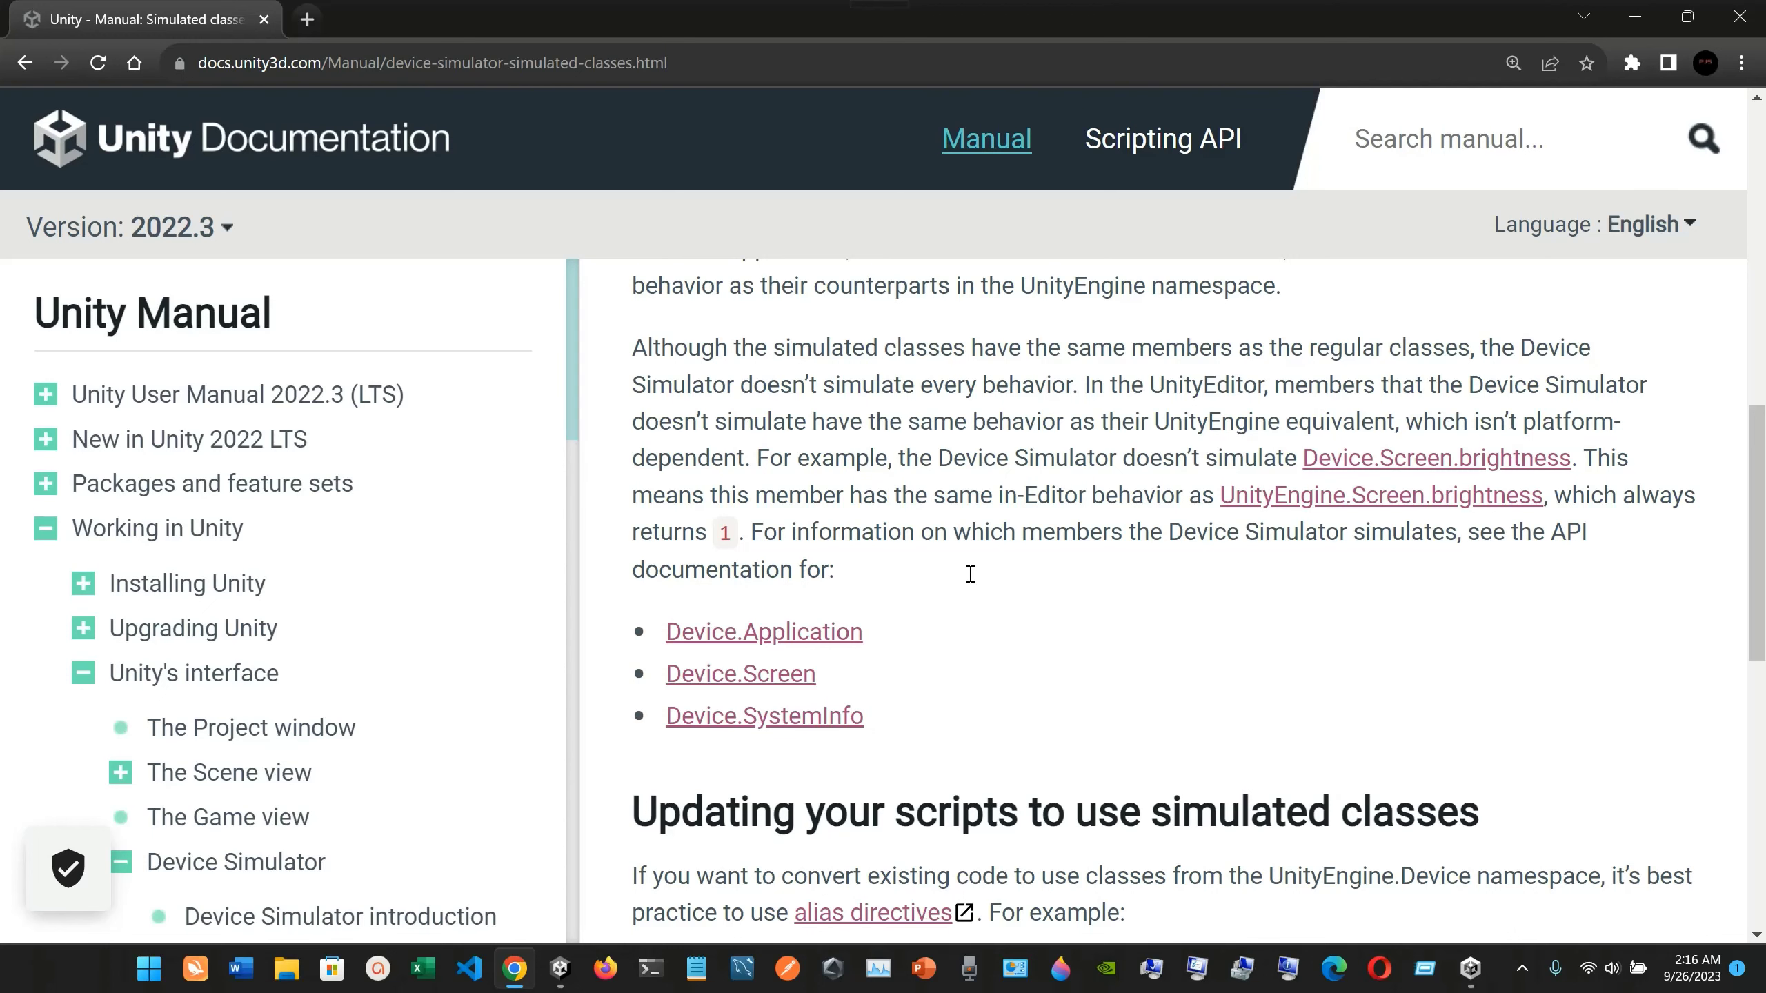
pyautogui.scroll(-1, 1060, 589)
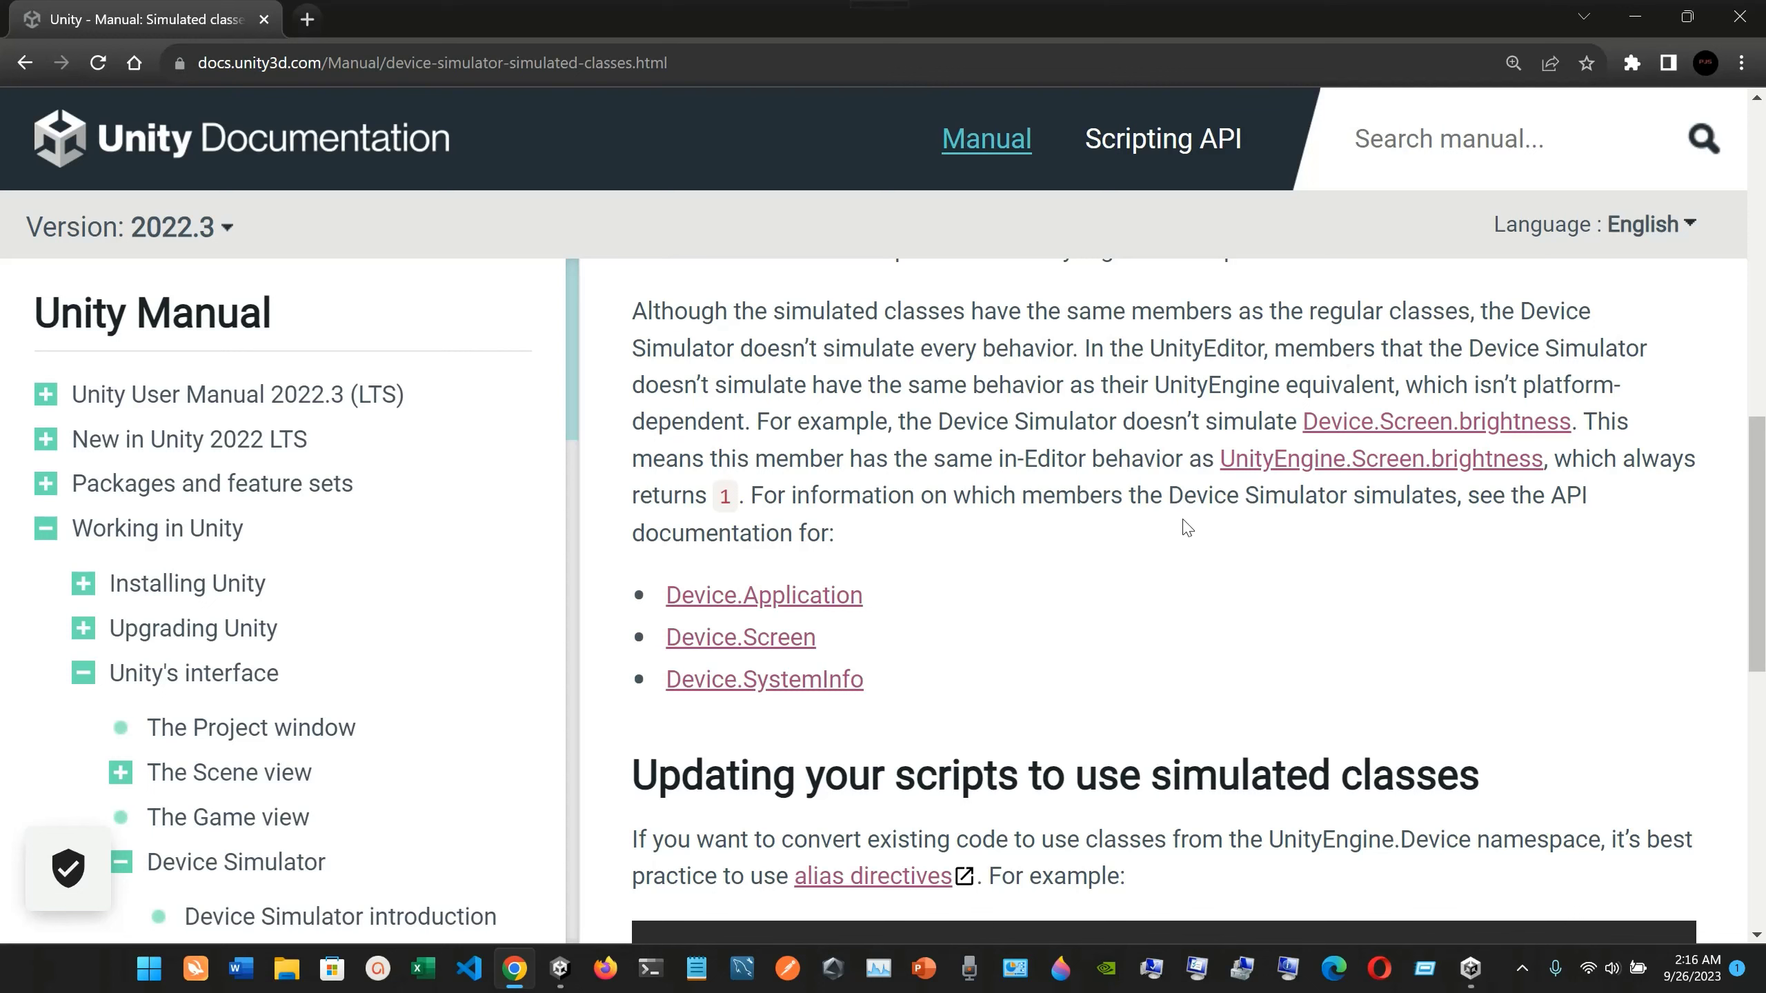
pyautogui.scroll(-1, 1262, 558)
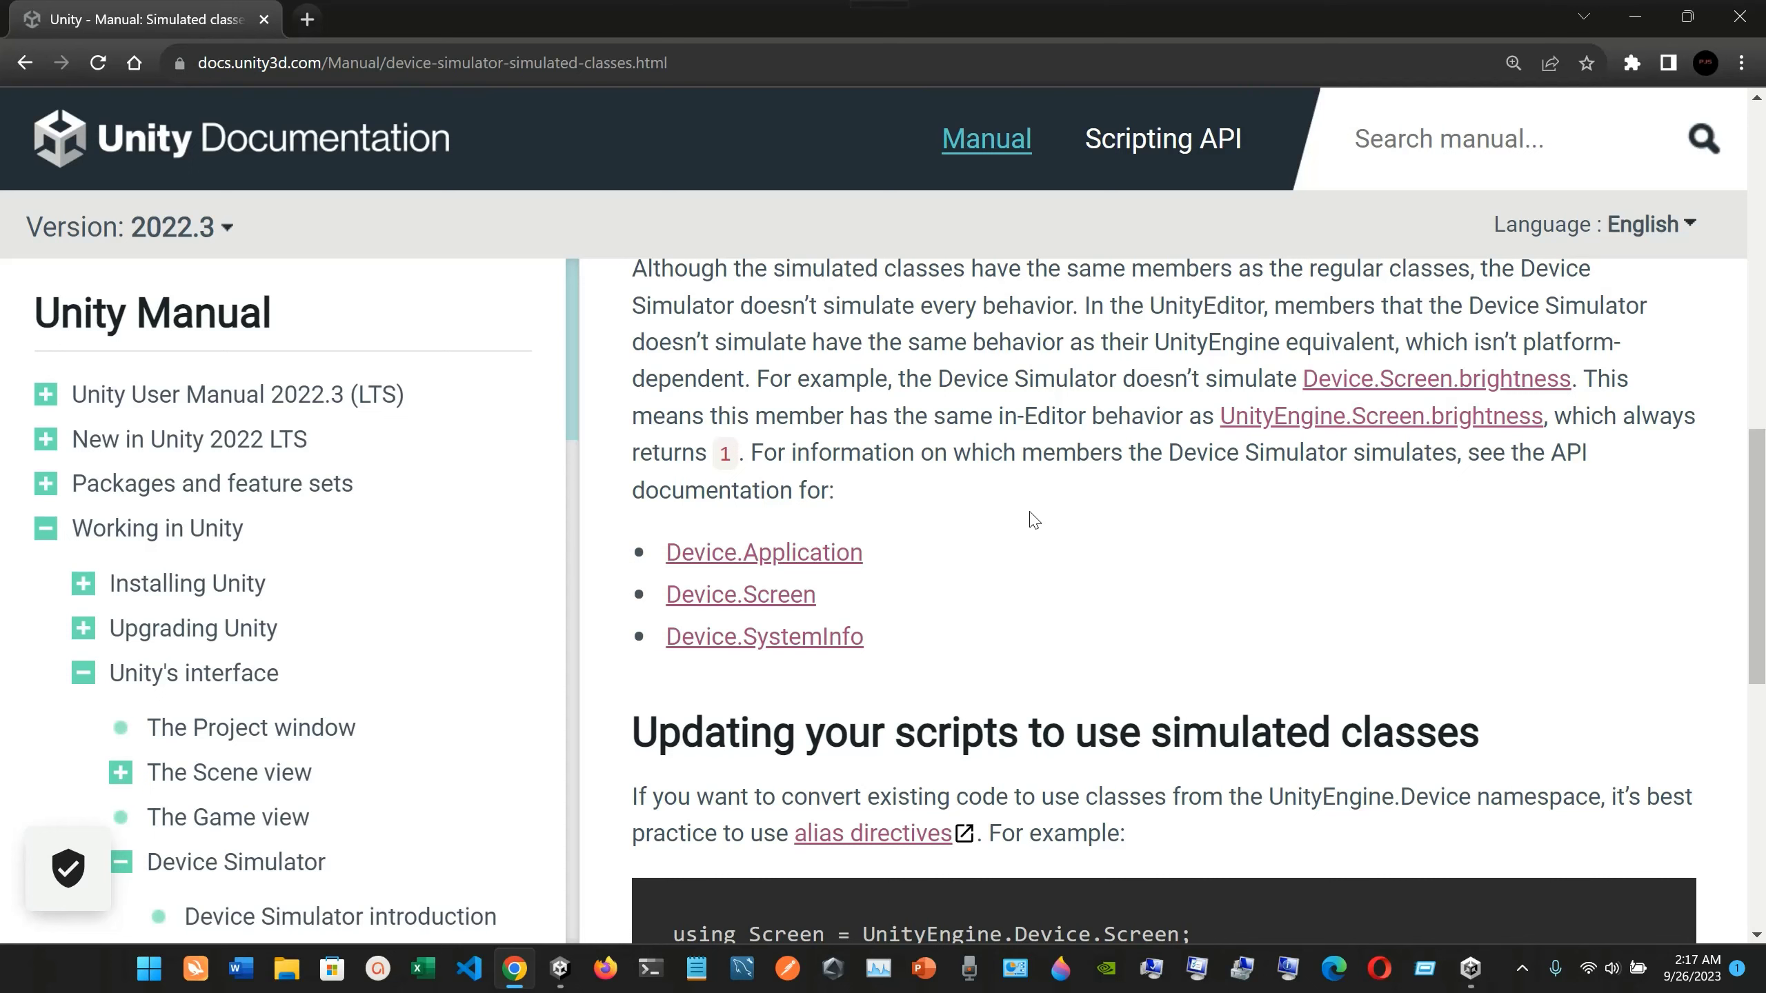
pyautogui.scroll(-2, 1035, 520)
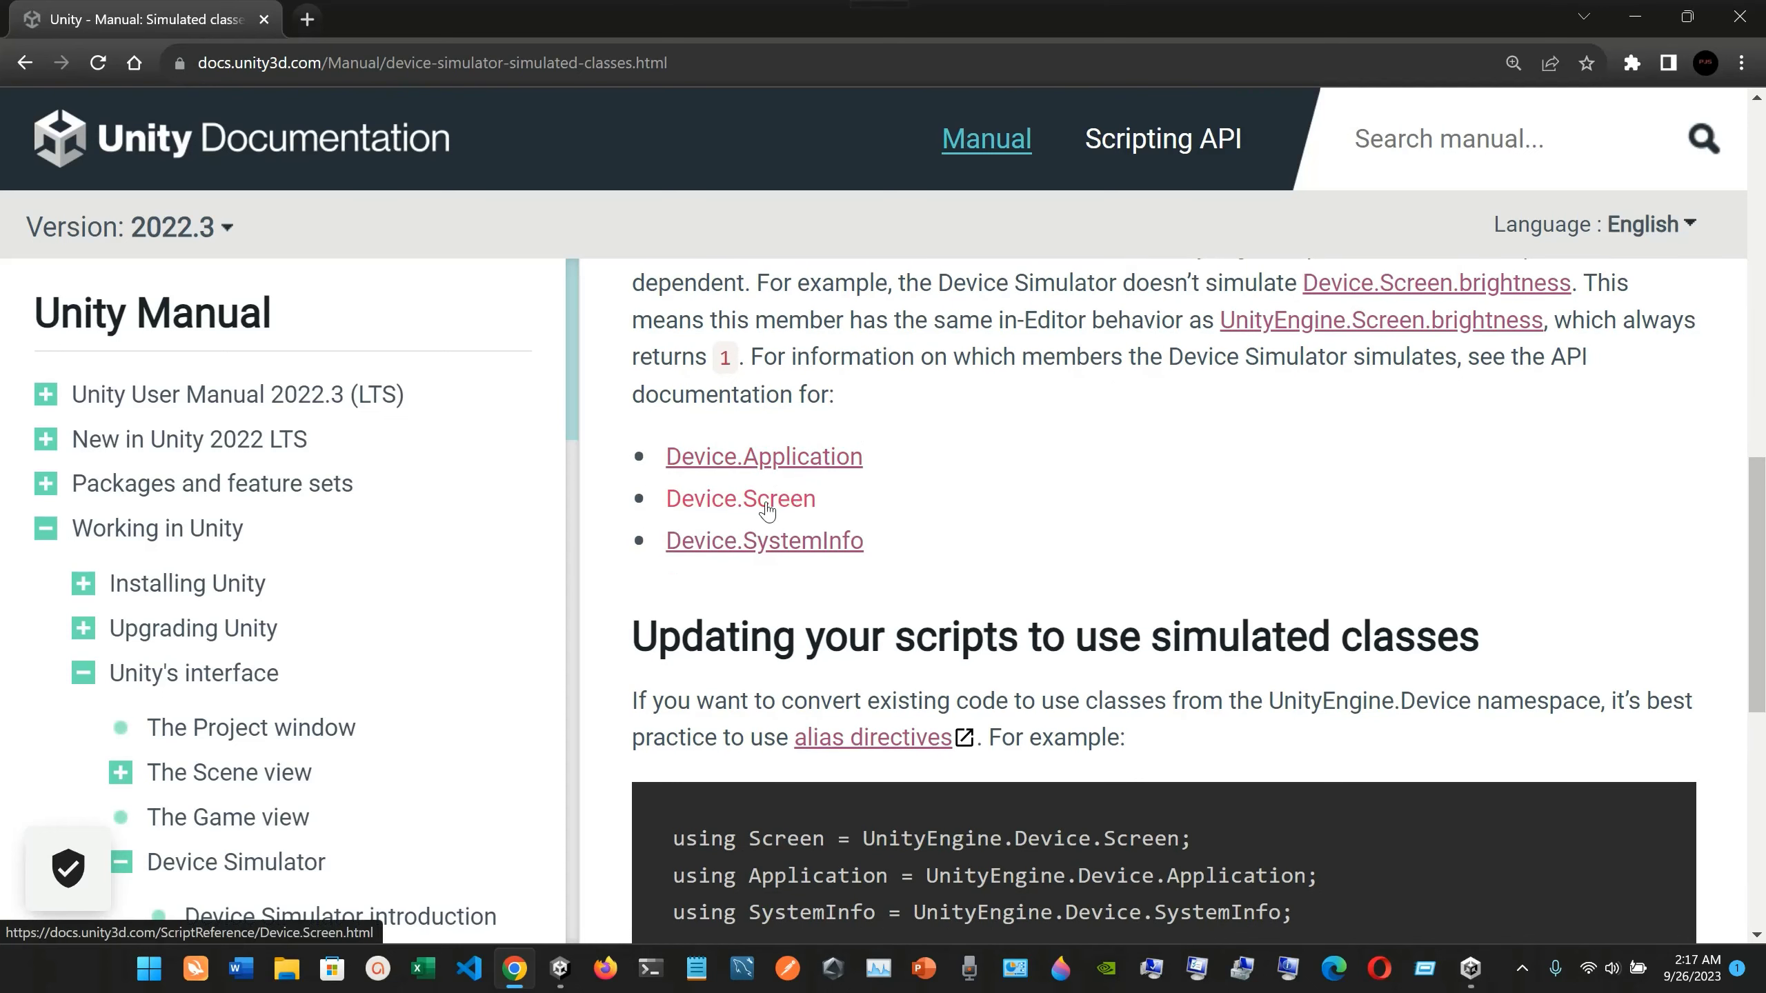
# Read the section on updating scripts to use simulated classes, including the alias directives code example
pyautogui.scroll(-4, 953, 525)
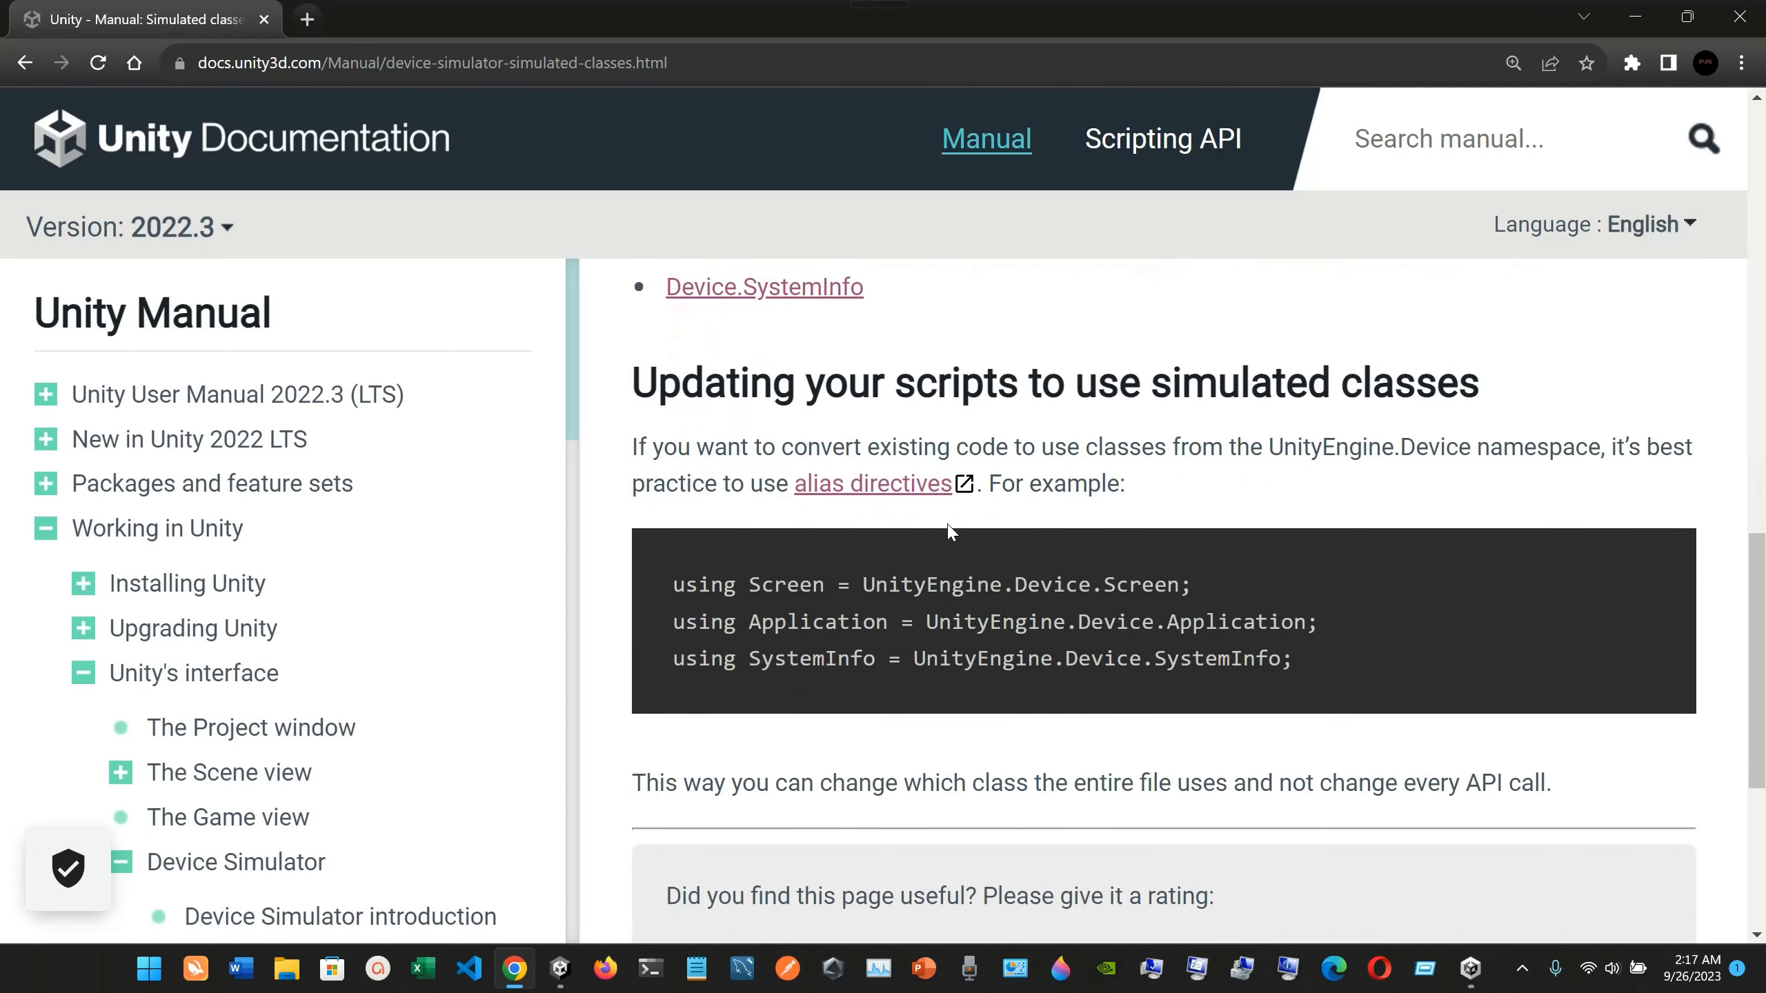
pyautogui.scroll(-10, 1241, 651)
pyautogui.scroll(10, 1242, 651)
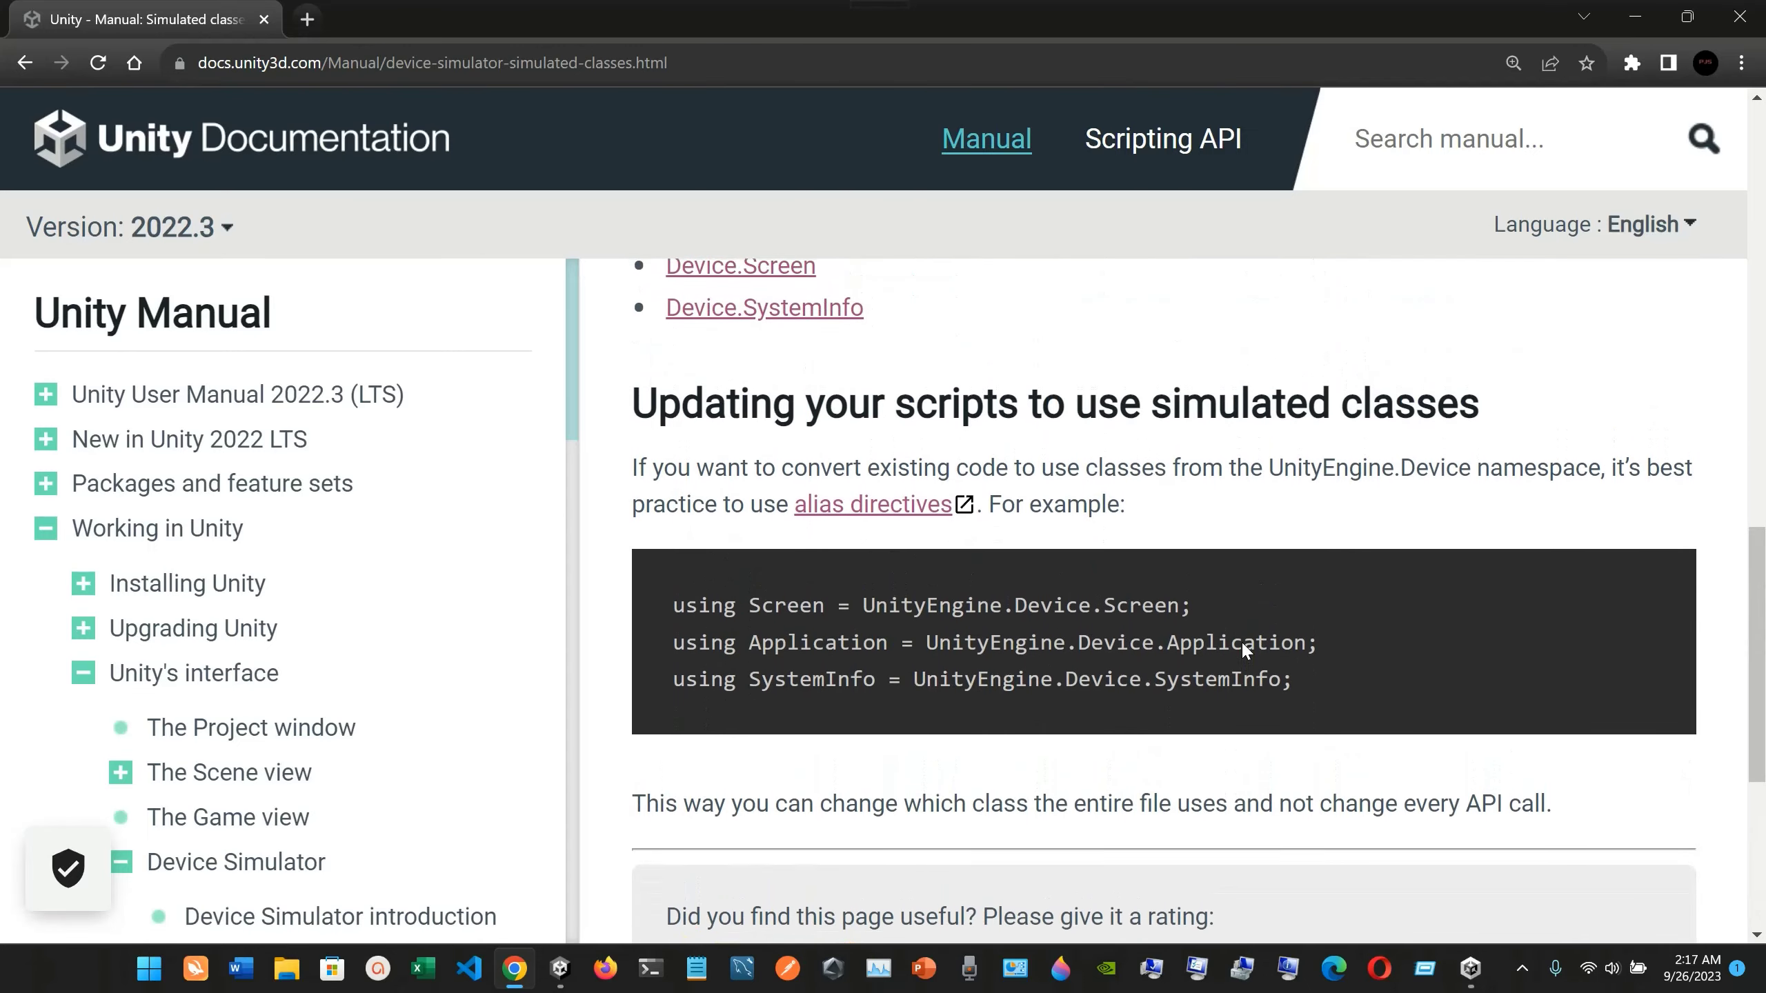
pyautogui.scroll(-1, 1242, 651)
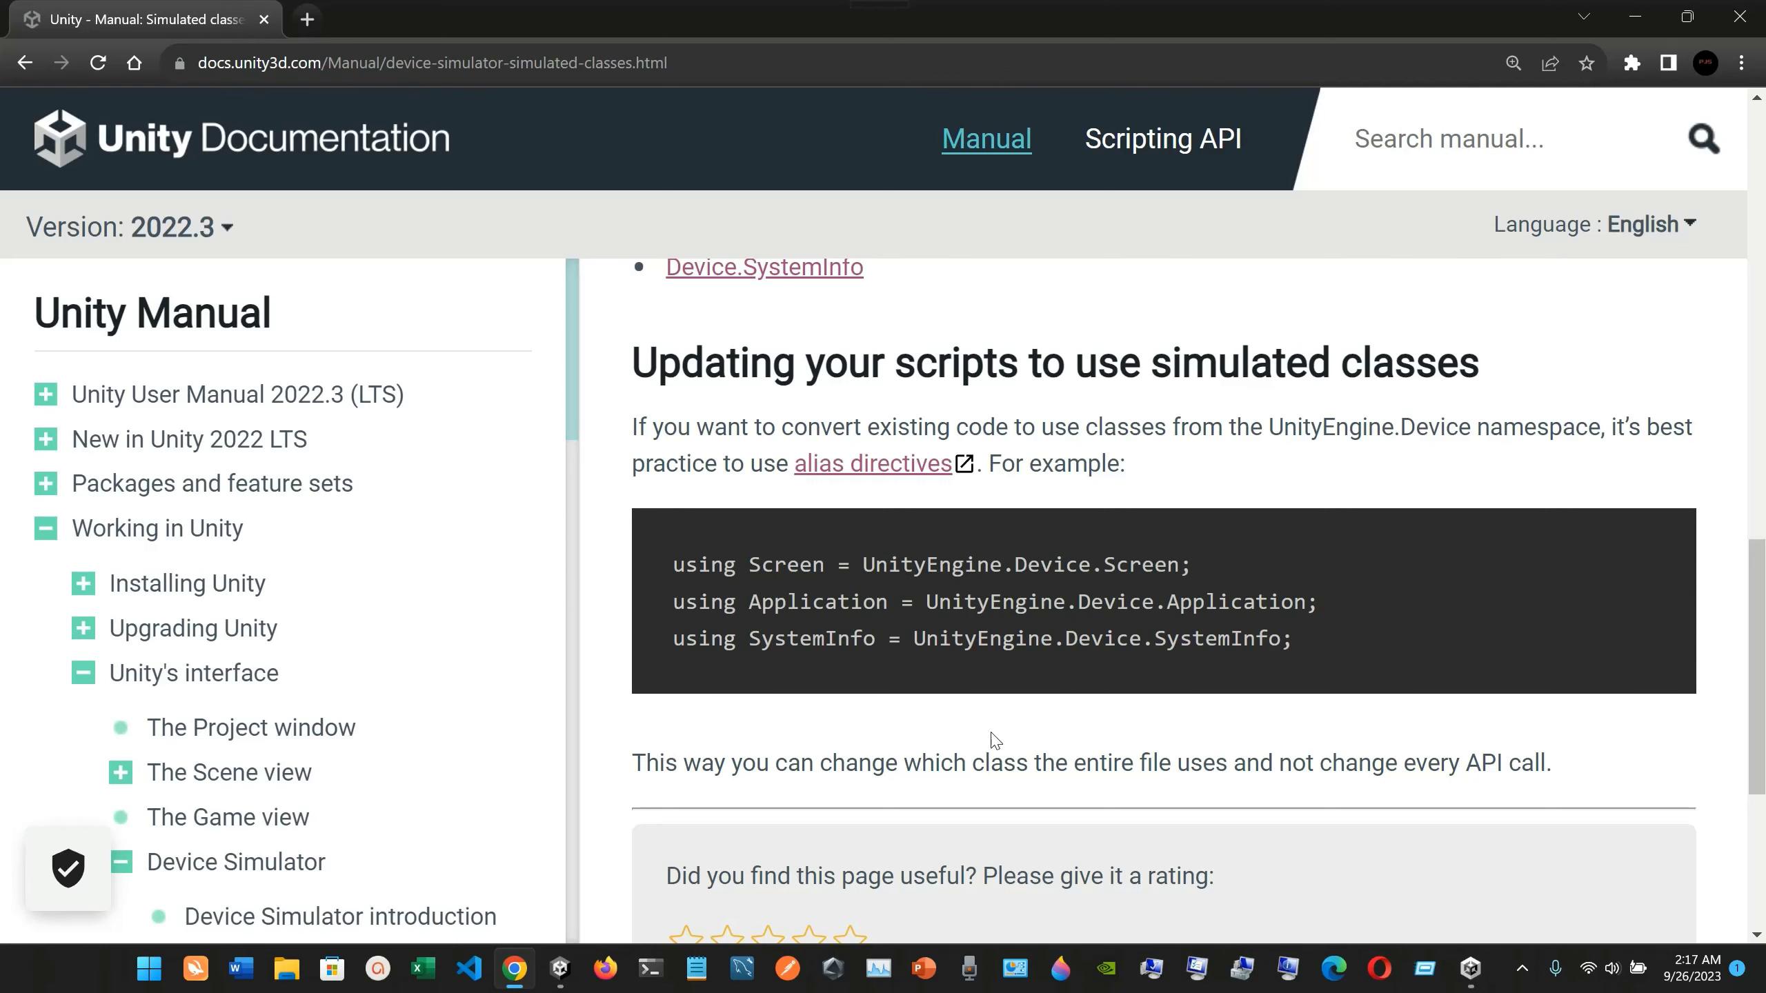
# Switch to the Unity Editor and open the Device Simulator from the general windows
pyautogui.click(1470, 967)
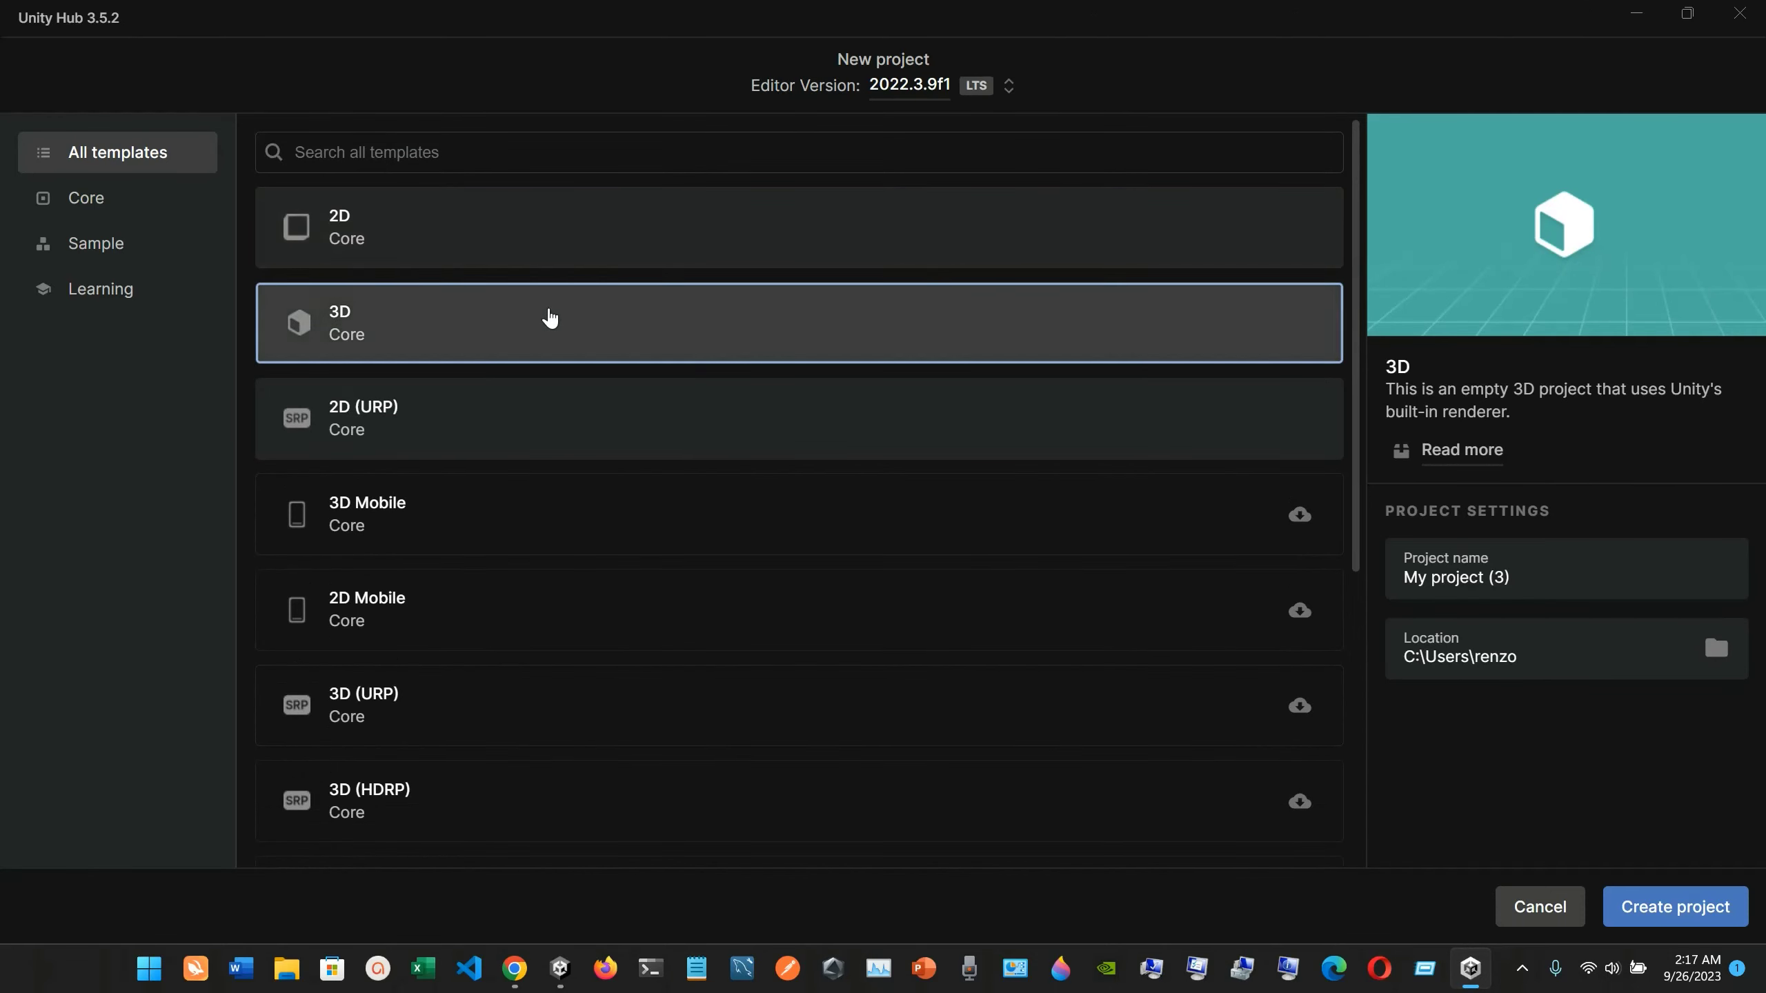
pyautogui.click(559, 968)
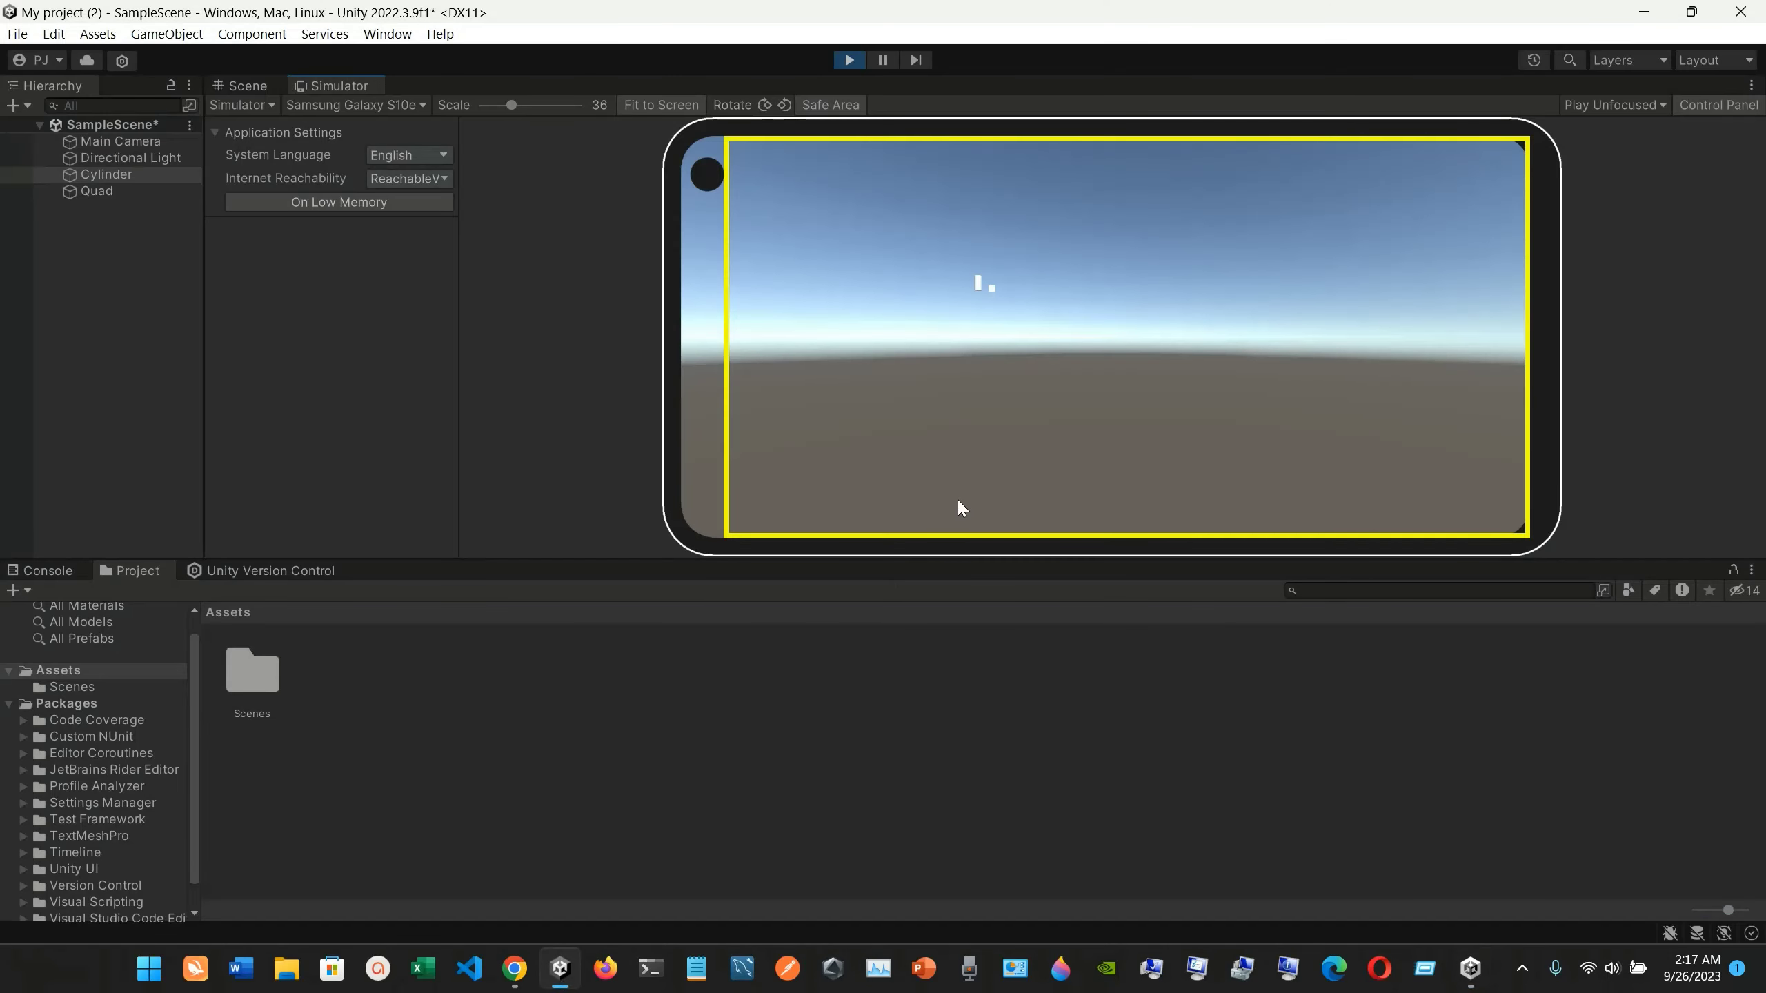
pyautogui.click(375, 34)
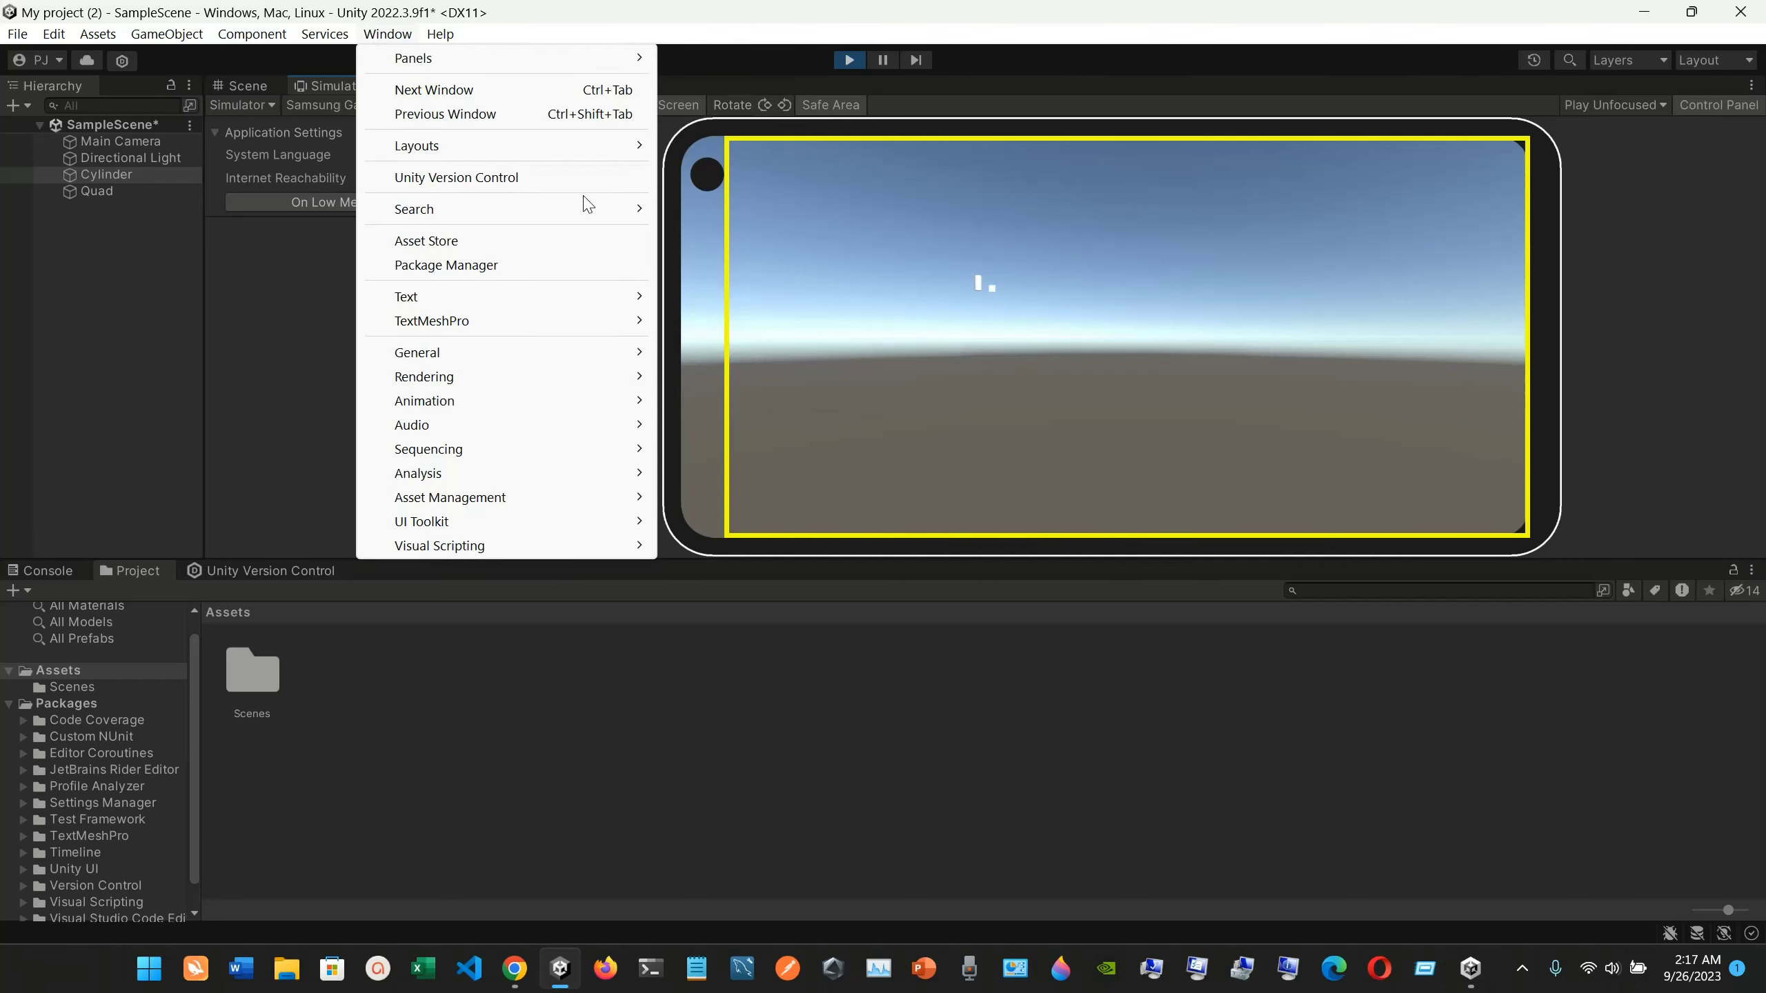
pyautogui.moveTo(574, 356)
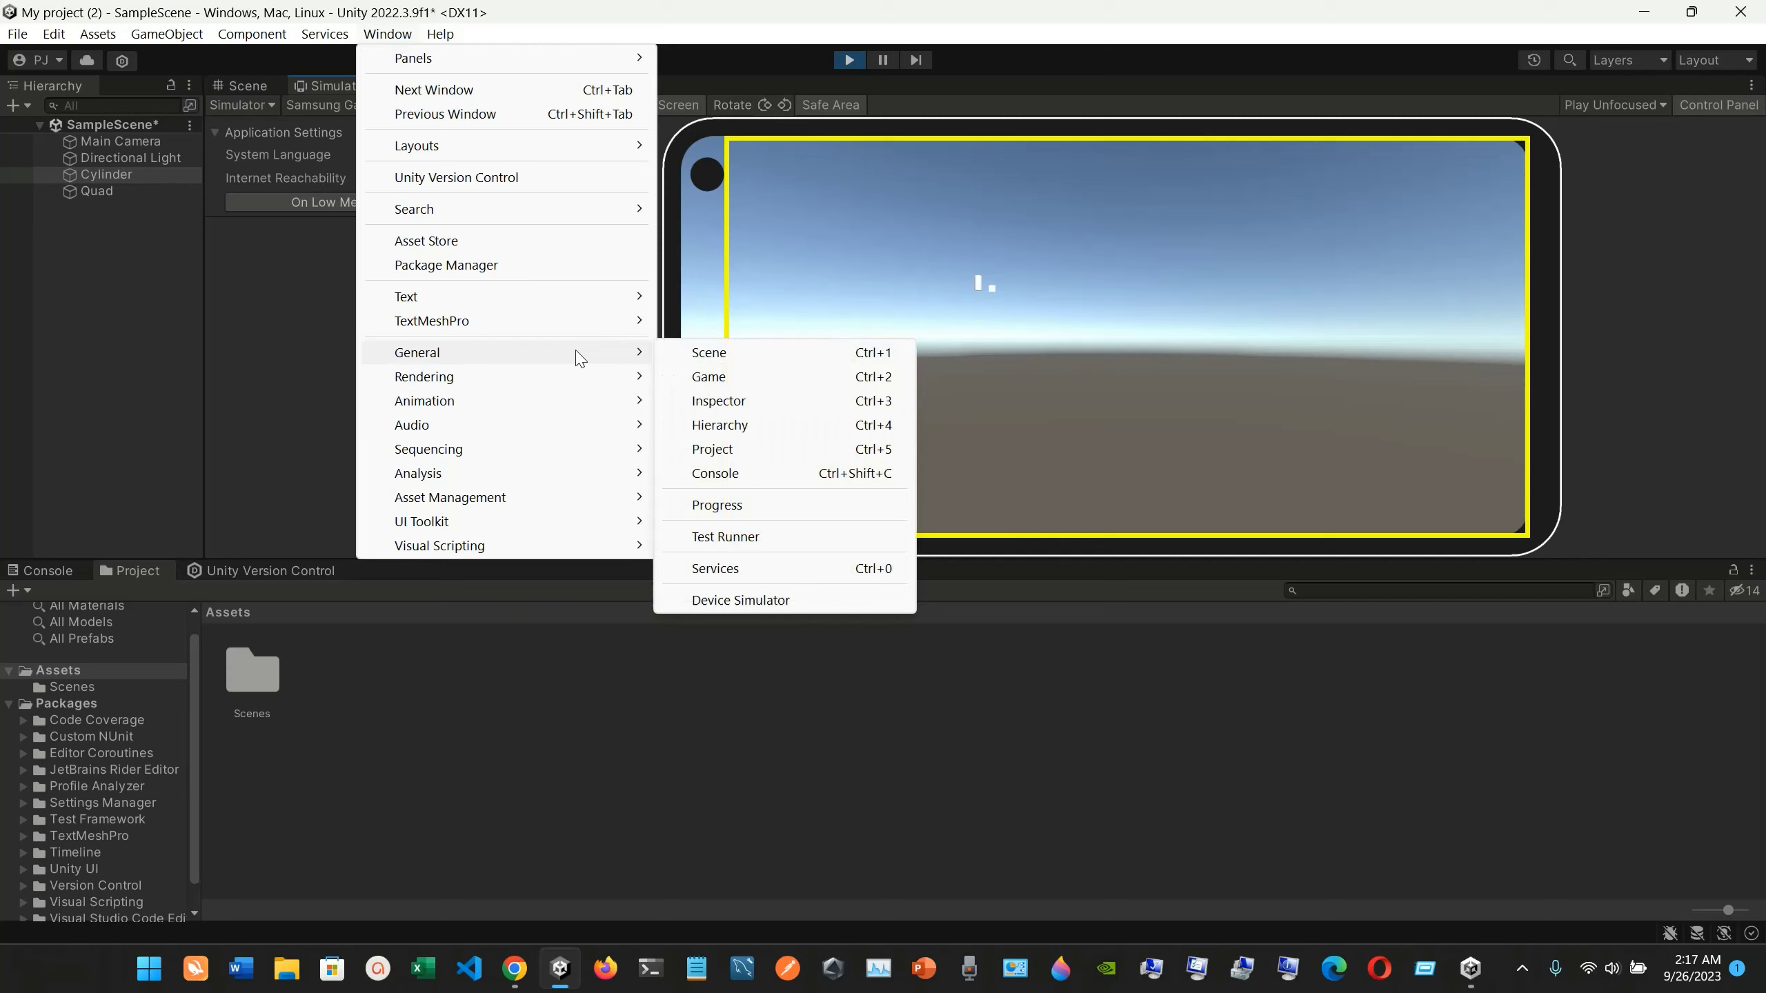
pyautogui.click(742, 600)
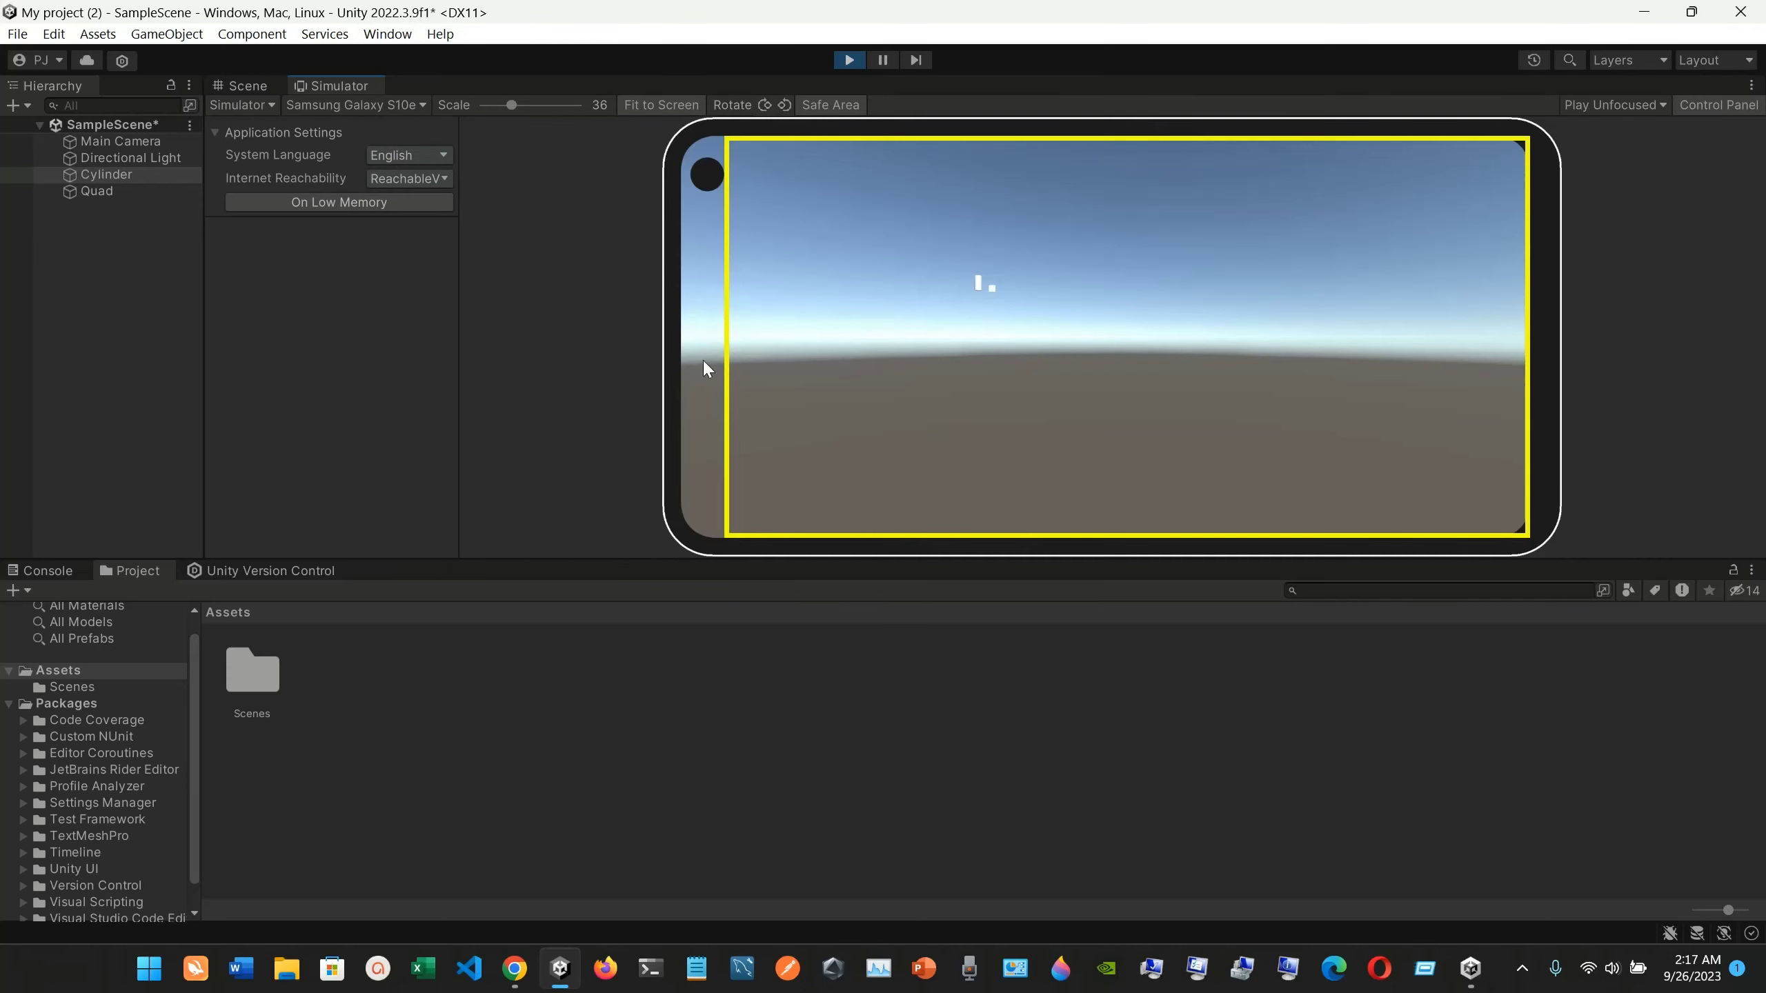
# Add a capsule in the Scene view during play mode and move it away from the cylinder
pyautogui.click(248, 88)
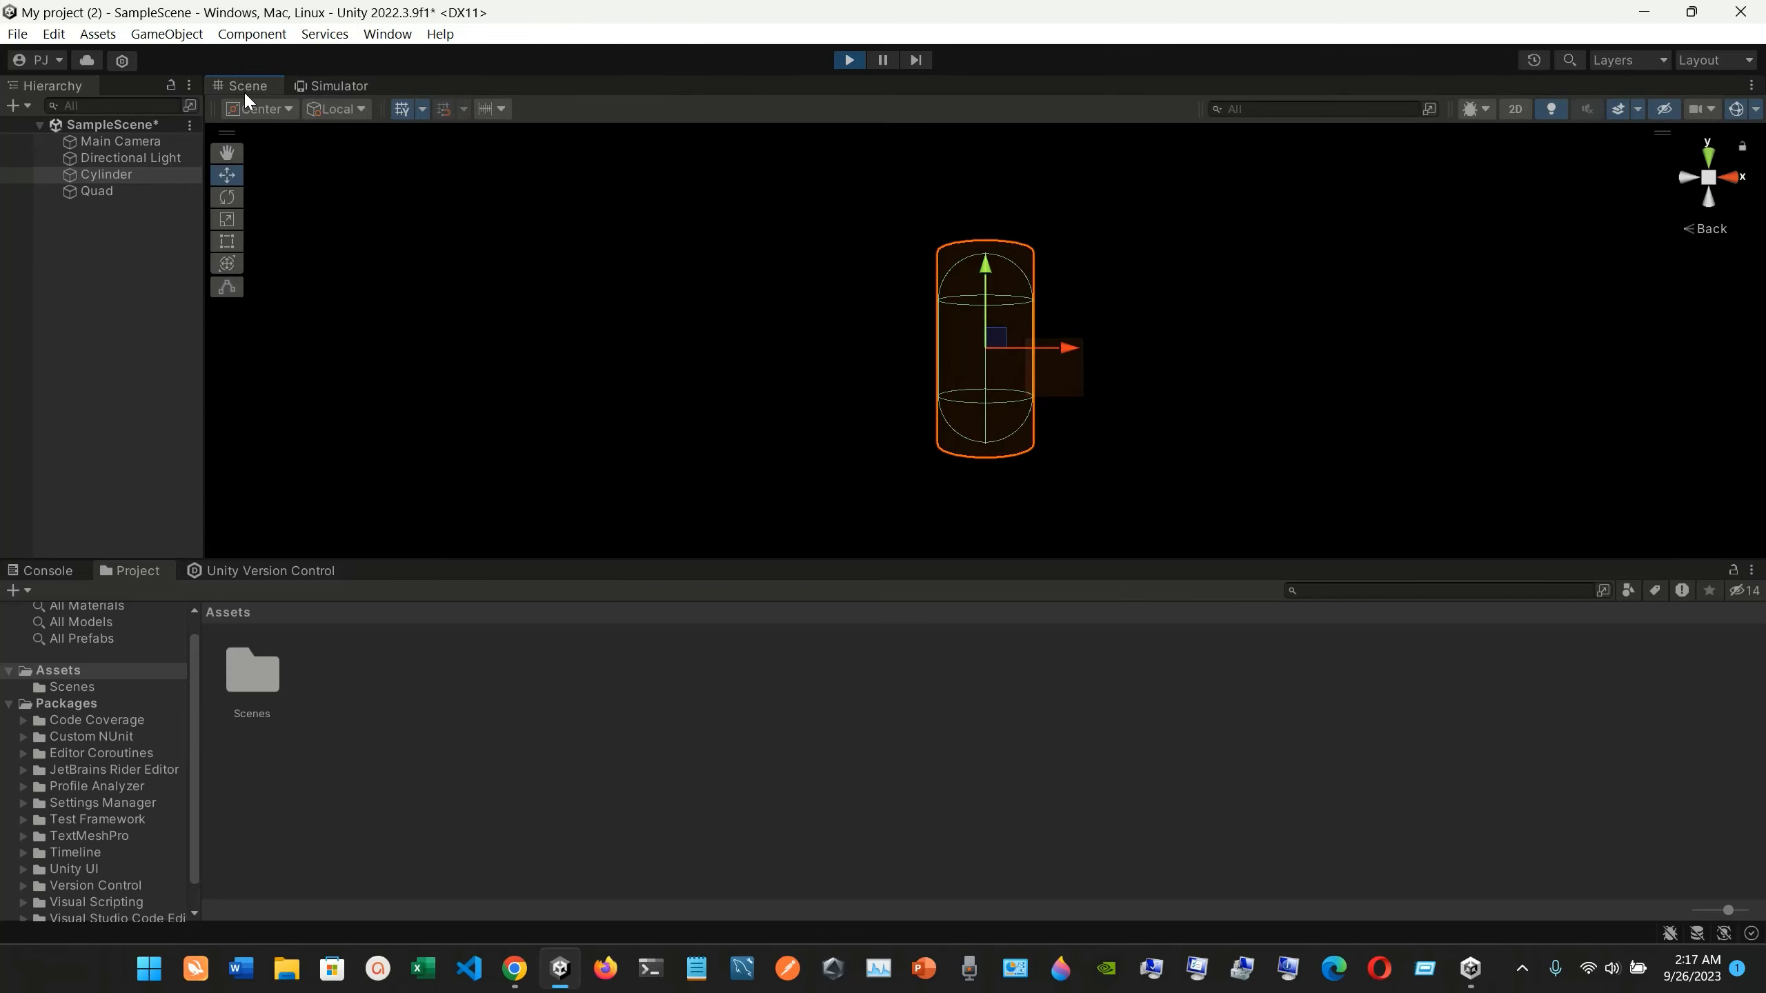
pyautogui.moveTo(982, 355); pyautogui.dragTo(714, 353)
pyautogui.click(12, 104)
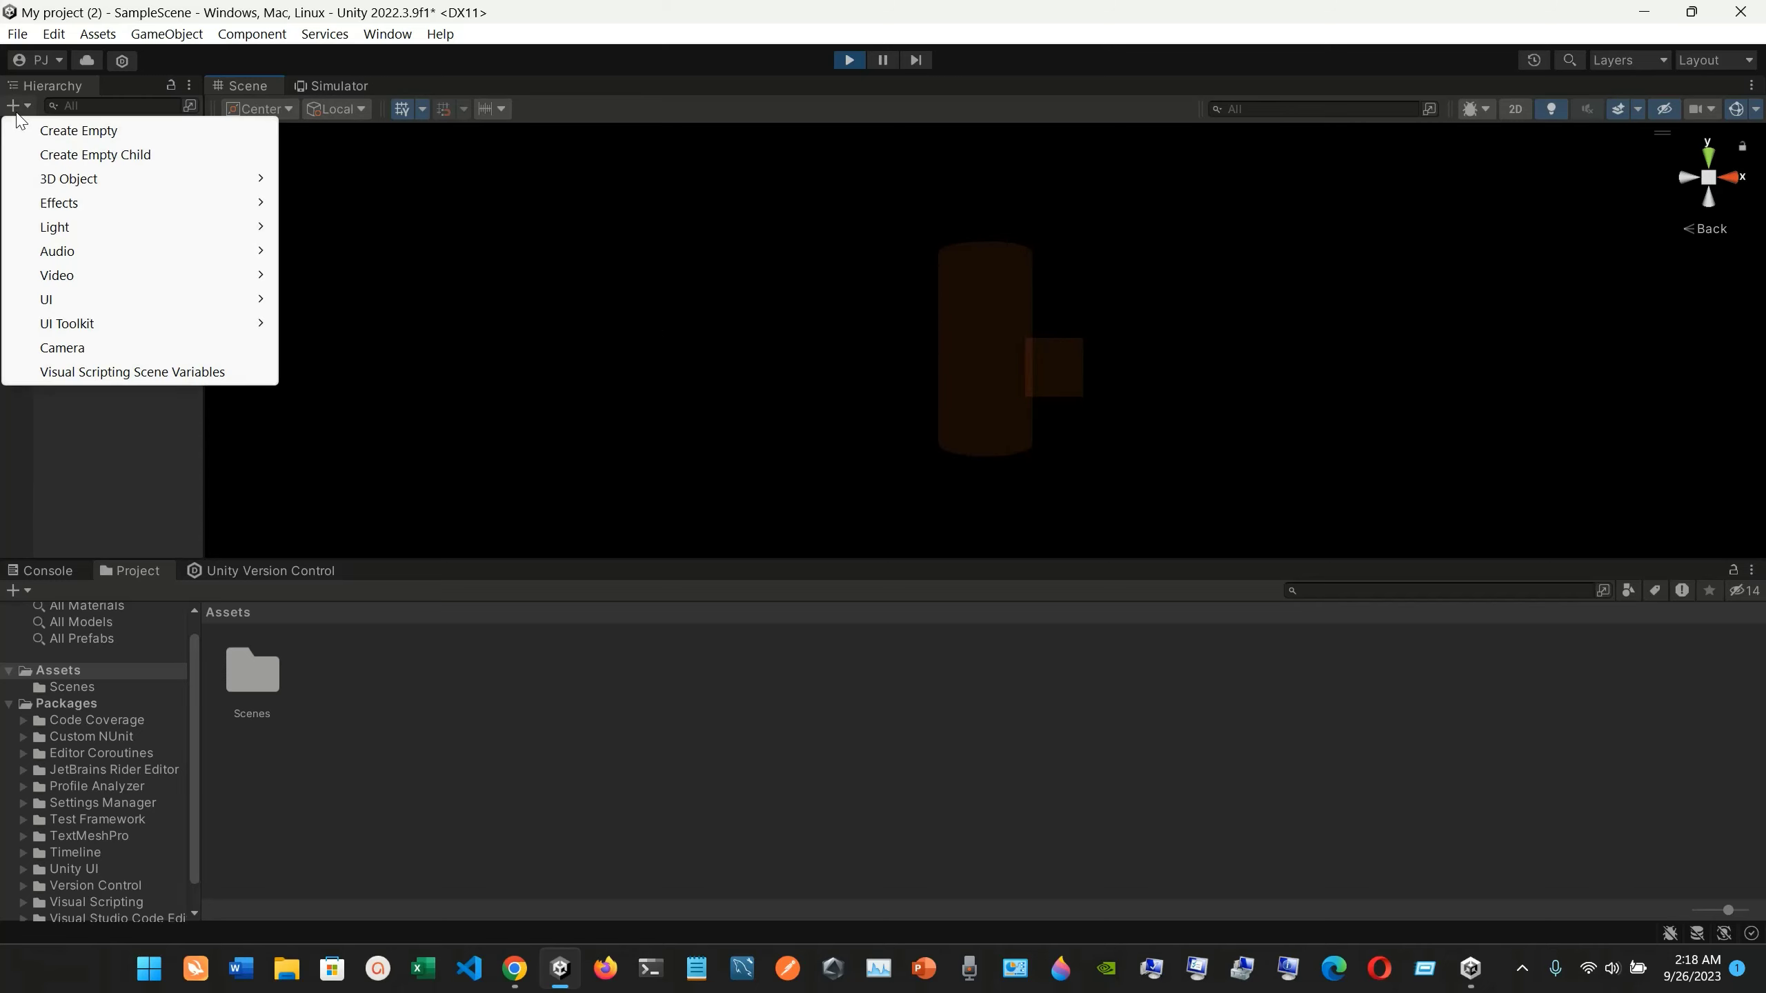
pyautogui.moveTo(209, 182)
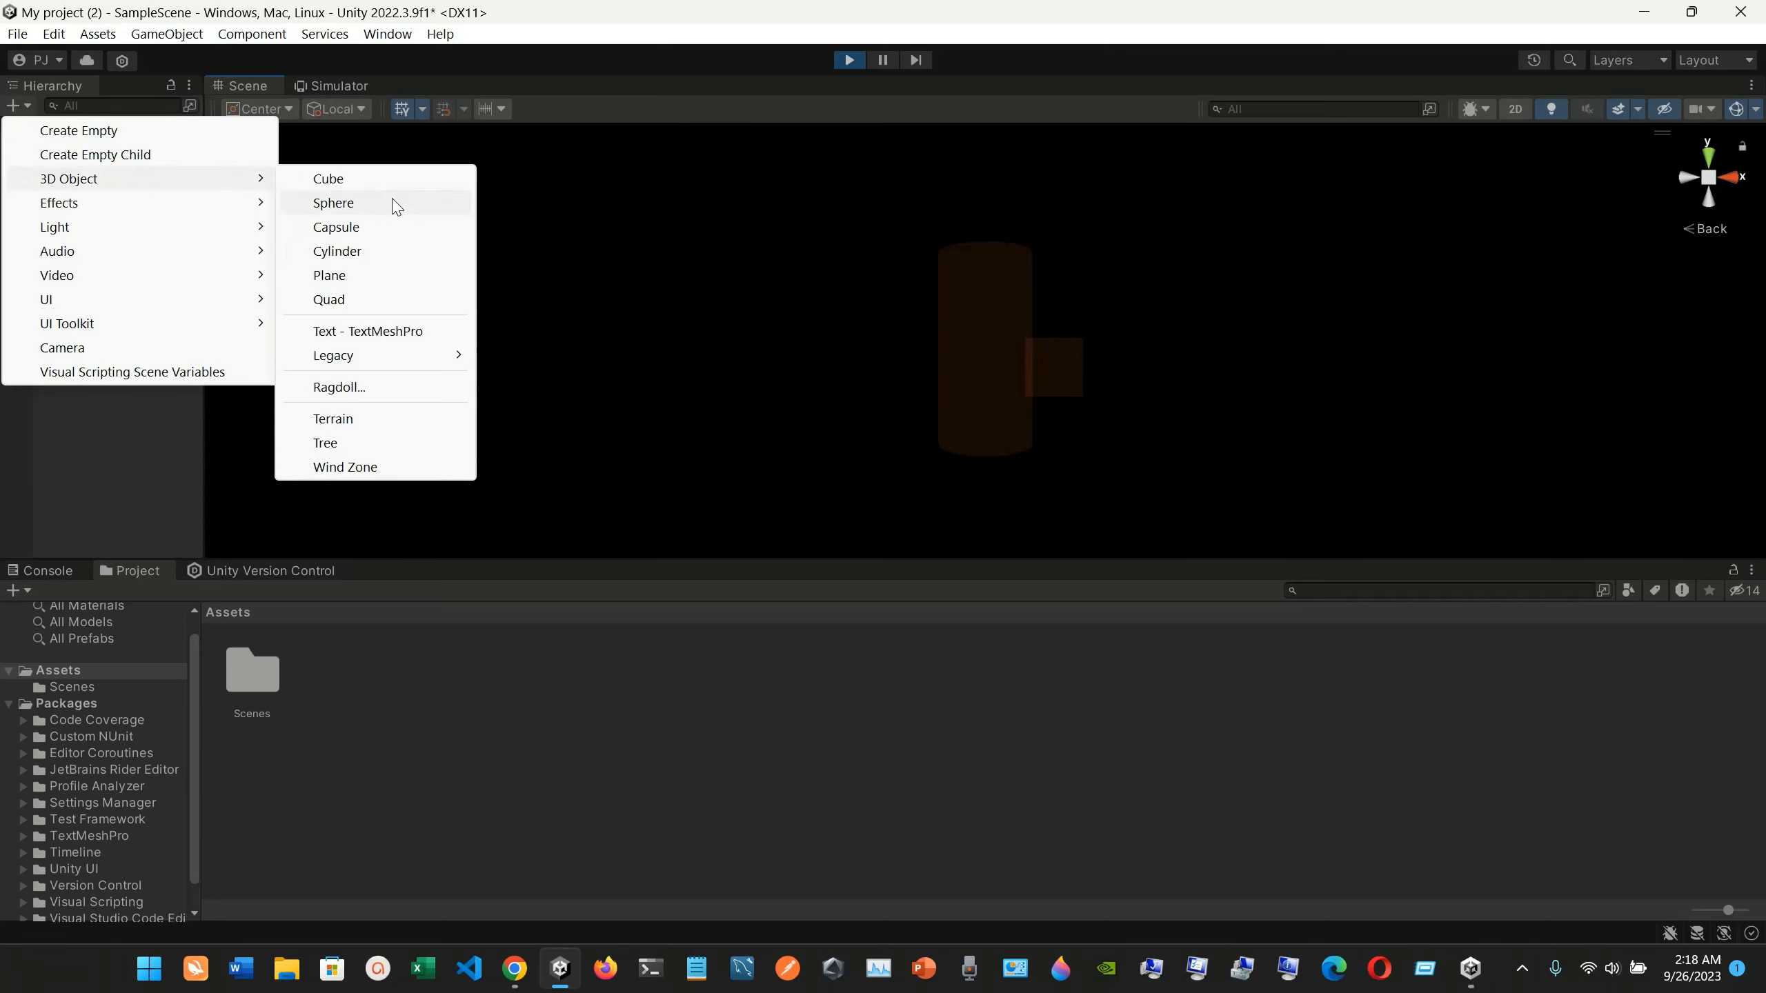
pyautogui.click(393, 227)
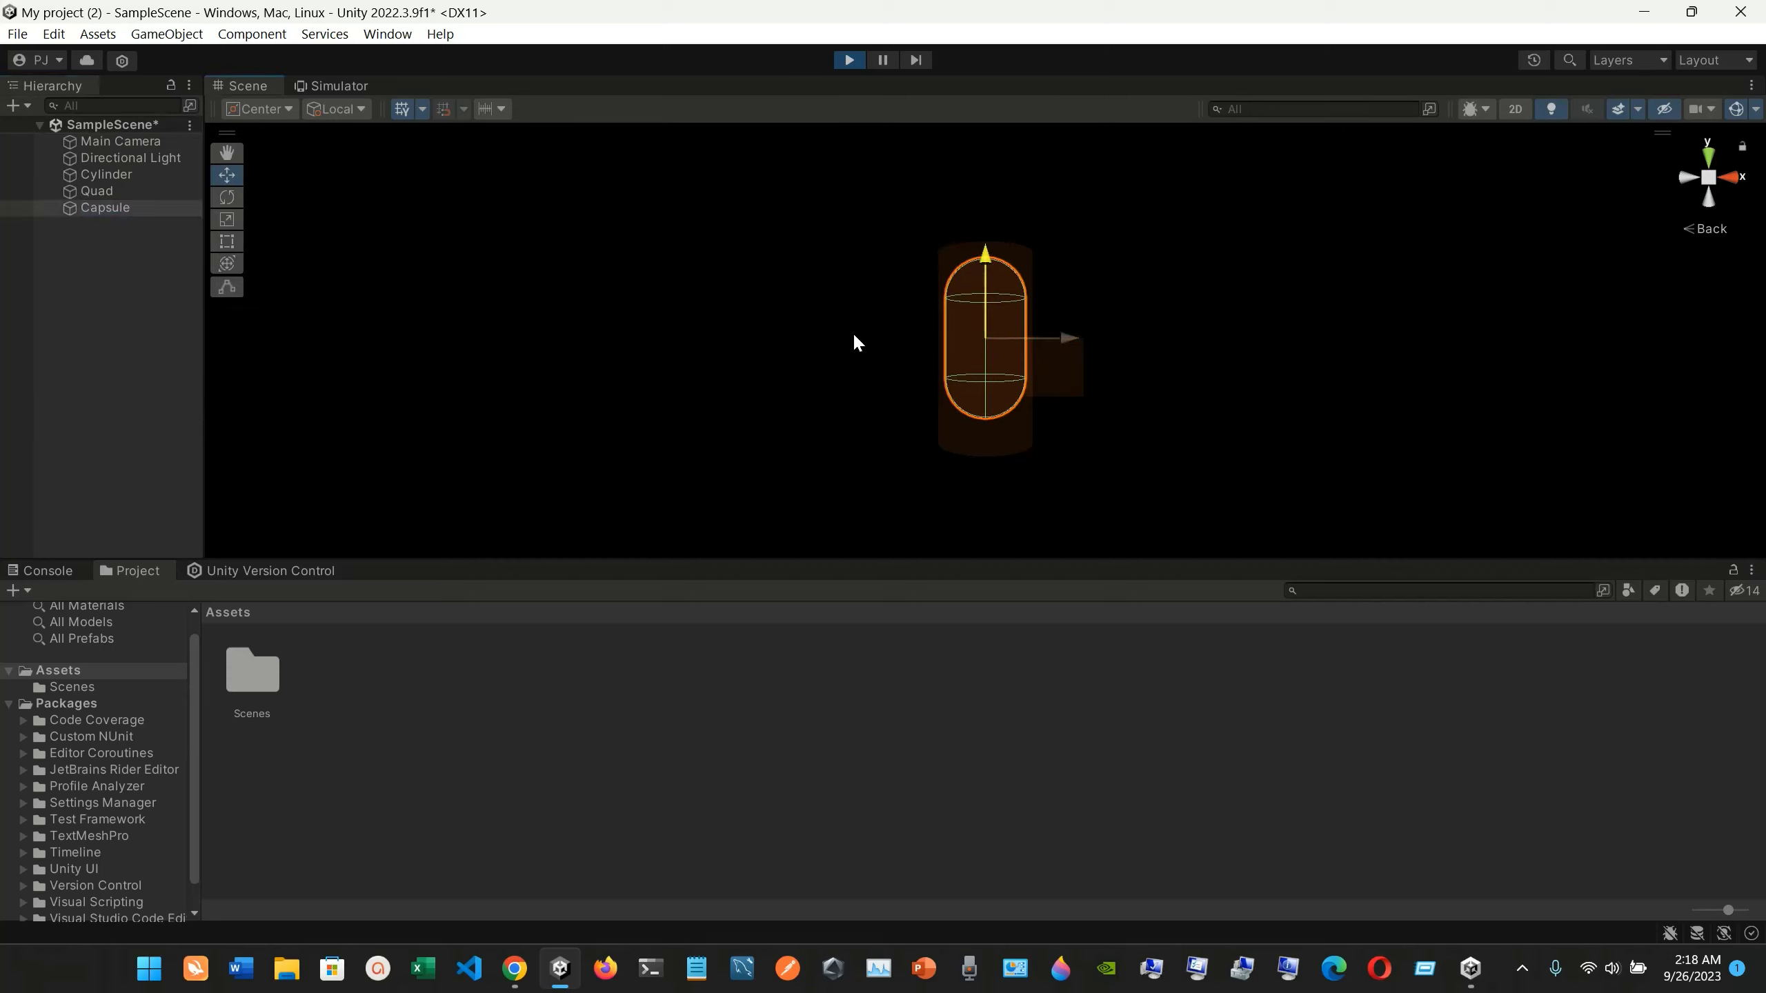
pyautogui.moveTo(995, 329); pyautogui.dragTo(580, 291)
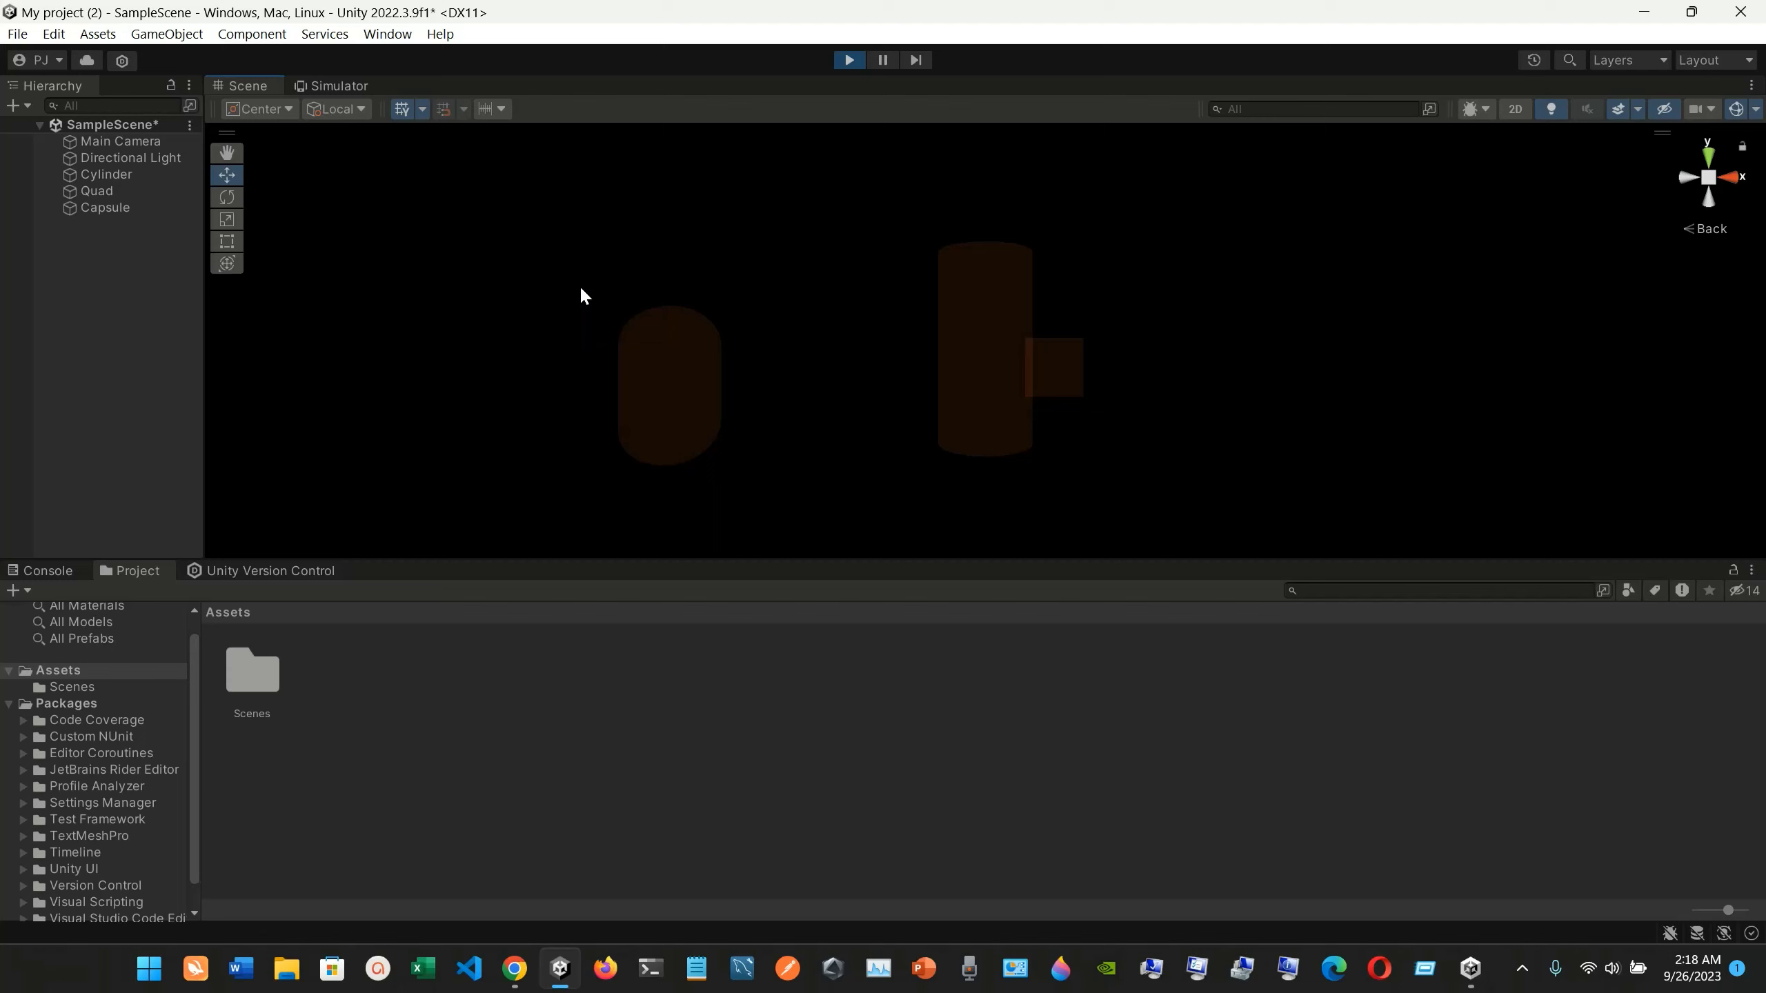
pyautogui.click(669, 385)
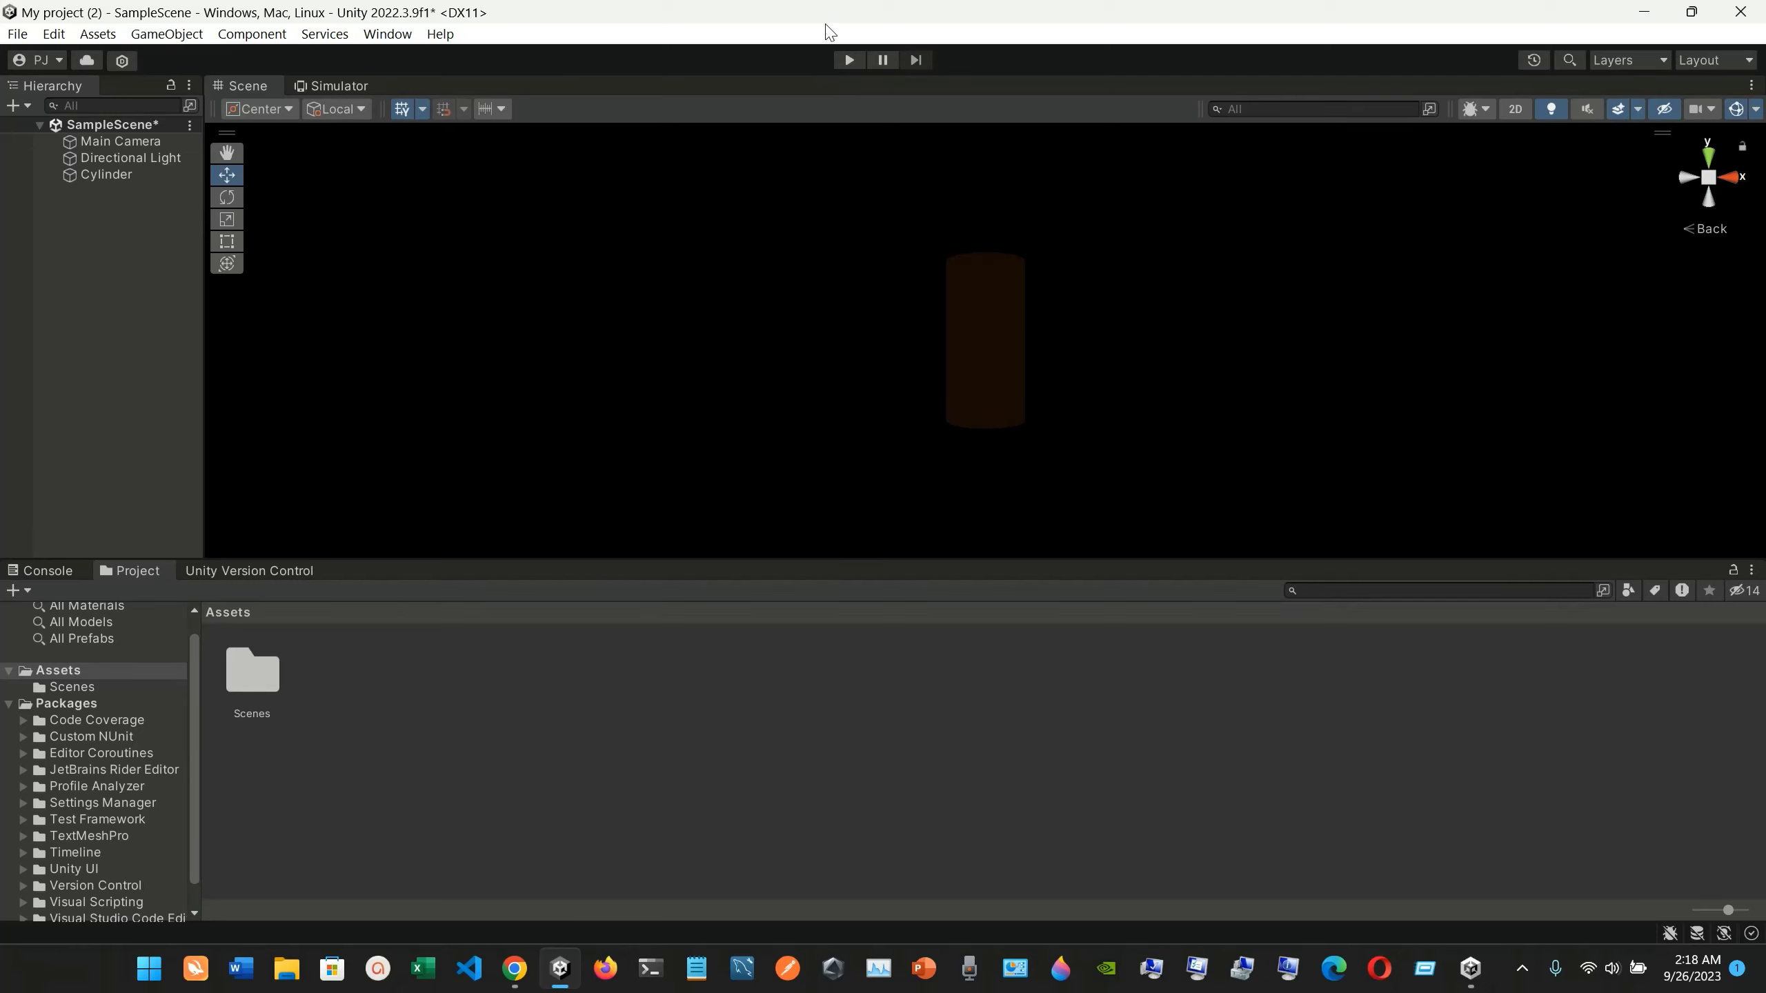
# Check the cylinder in the Simulator and Scene views, and select it to view from the left, back and right orientations
pyautogui.click(347, 85)
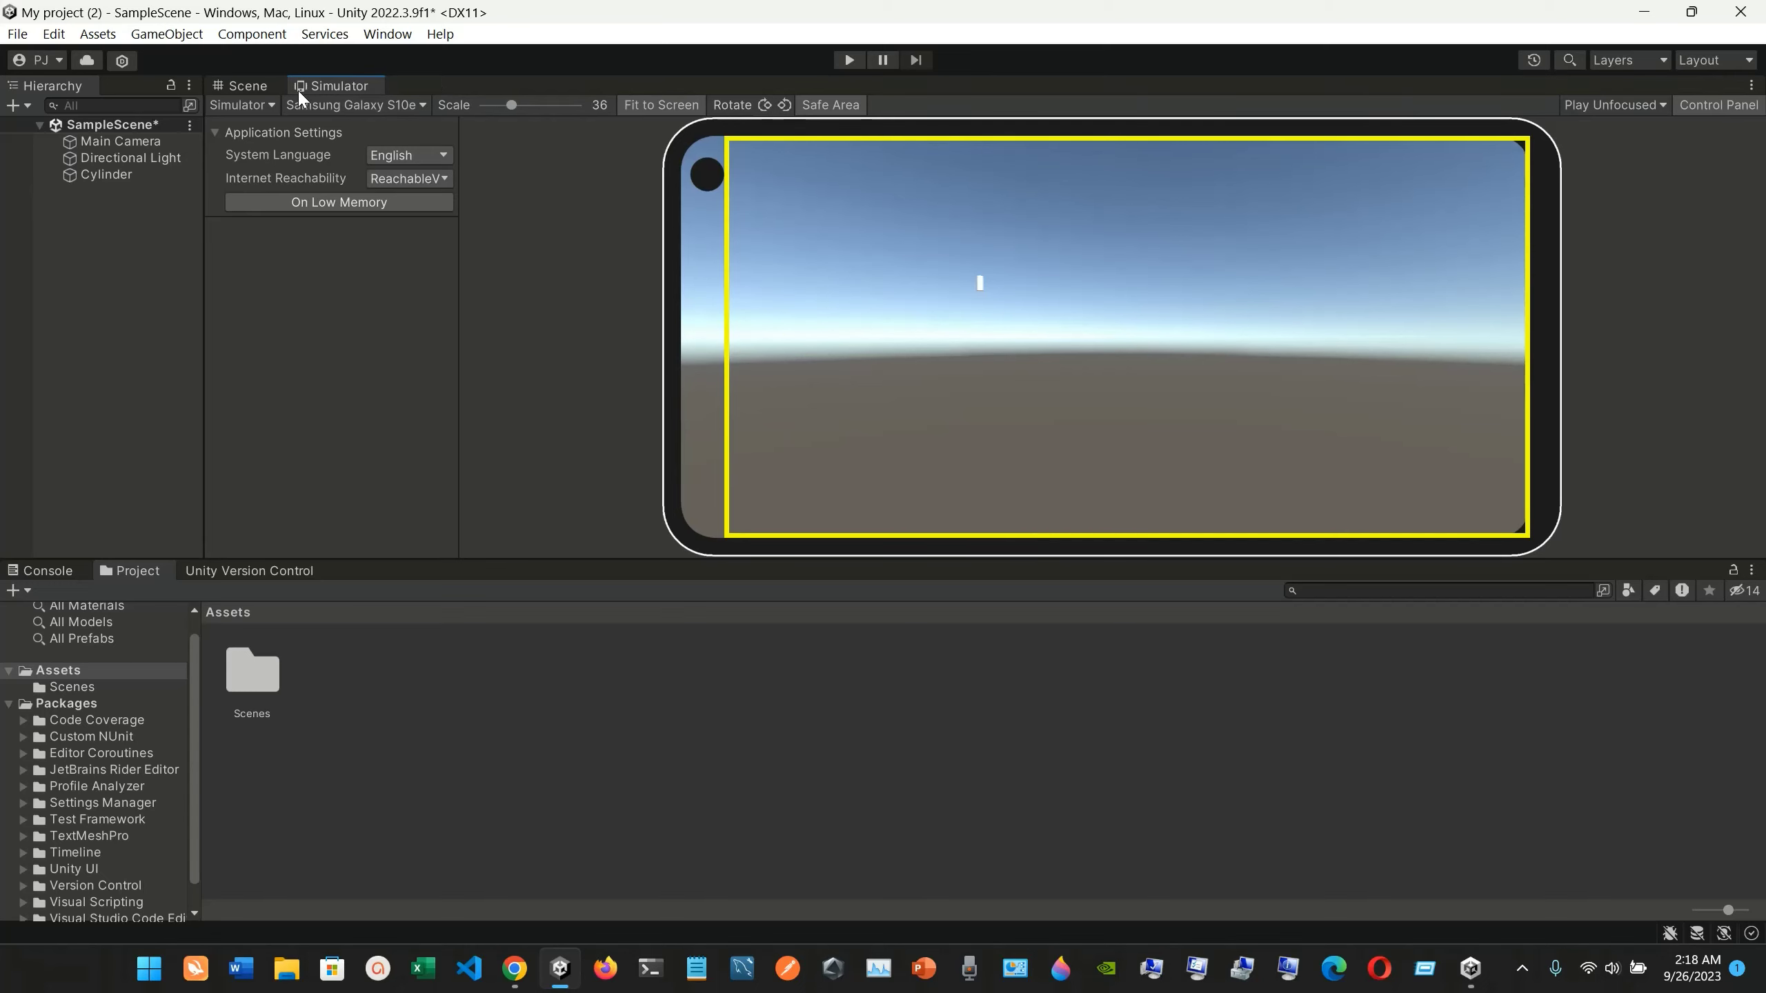
pyautogui.click(237, 86)
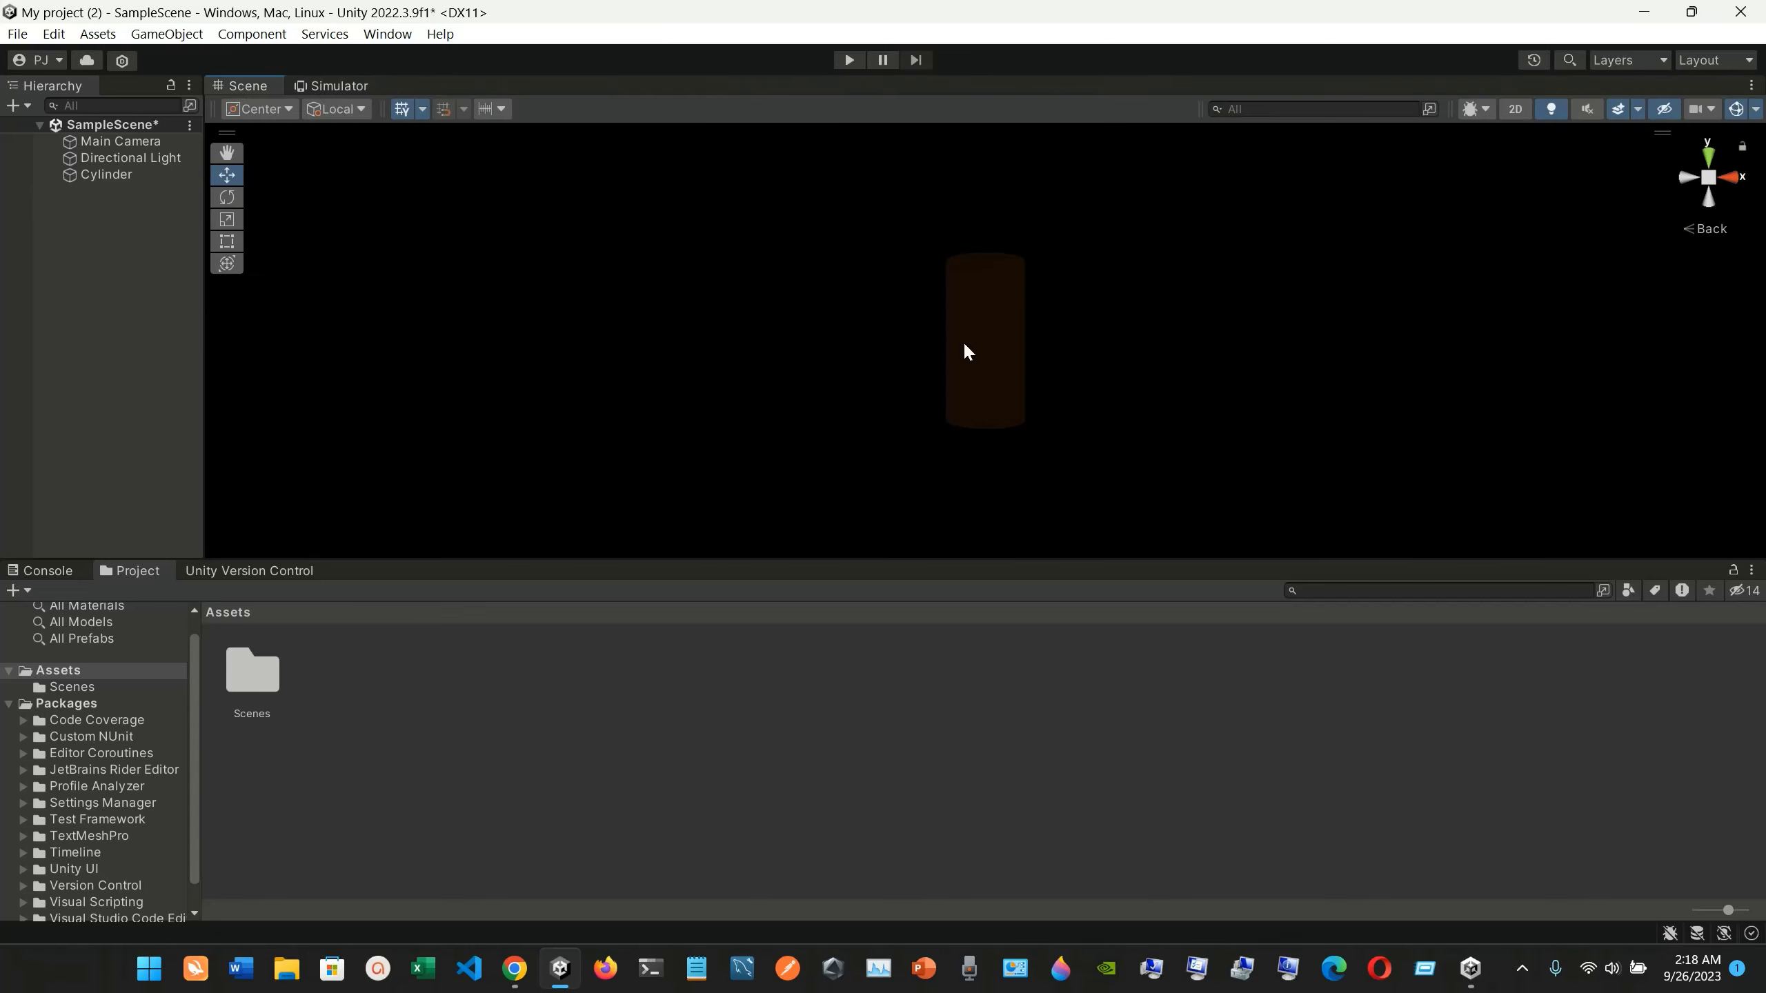
pyautogui.click(966, 350)
pyautogui.click(1687, 179)
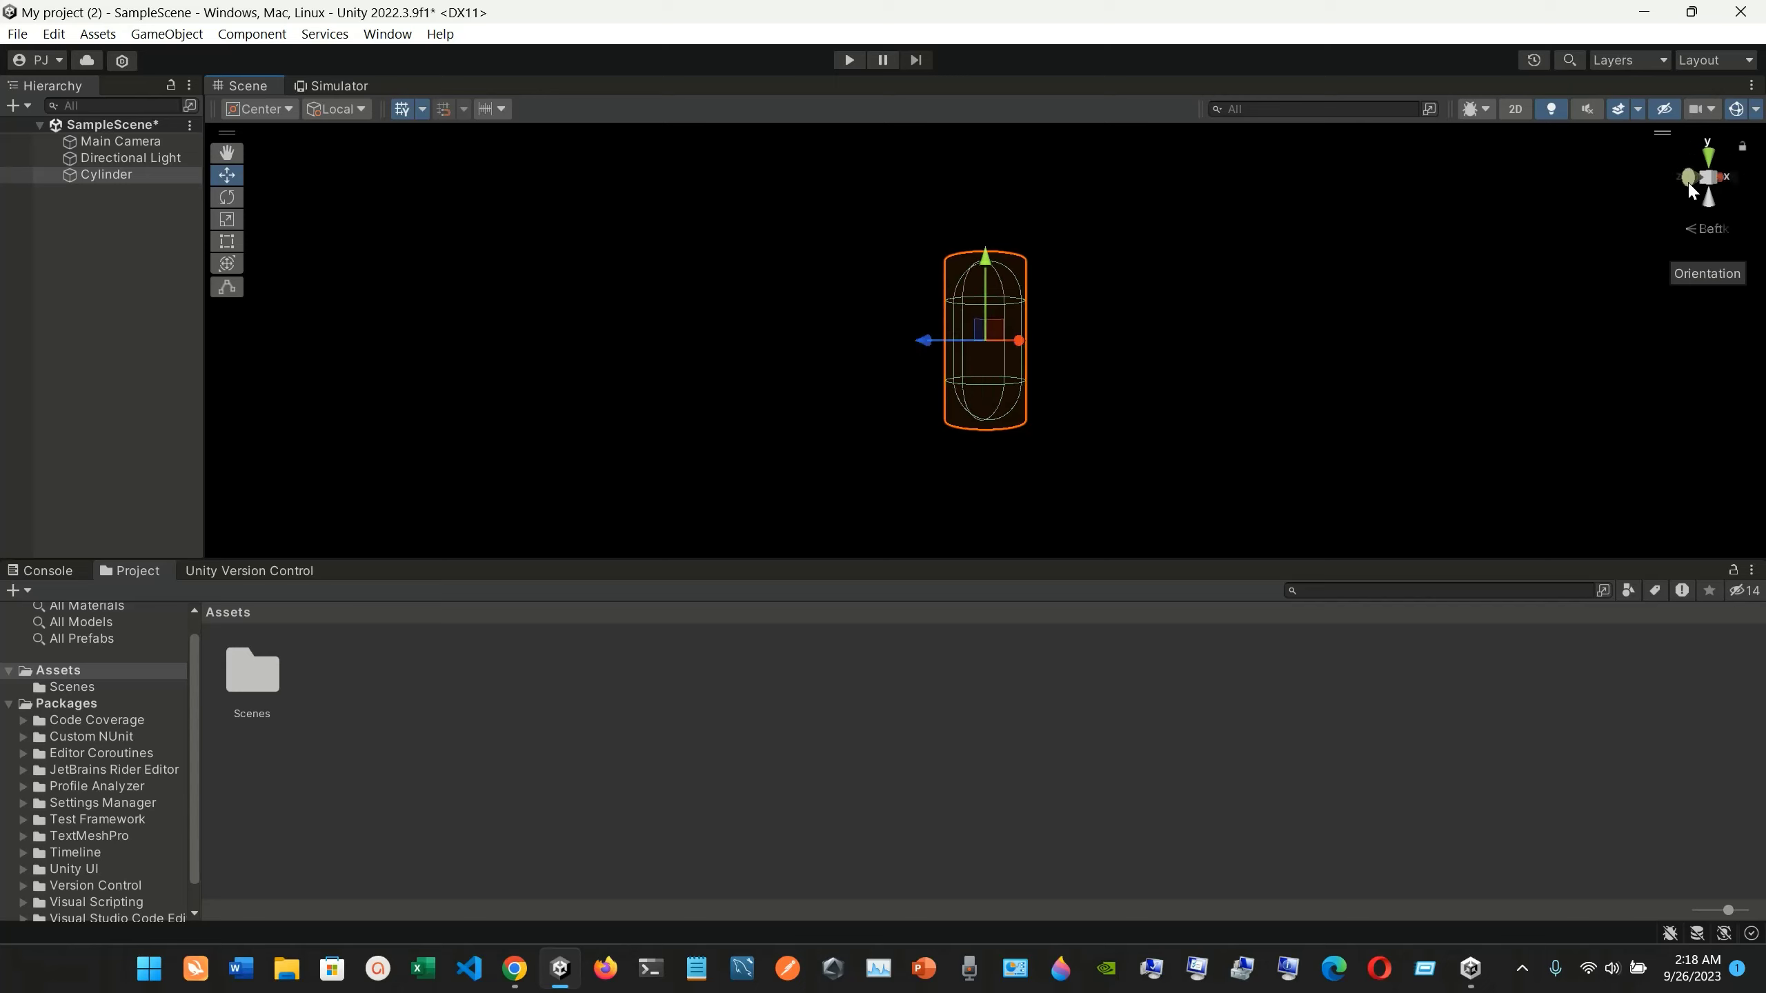
pyautogui.click(1680, 178)
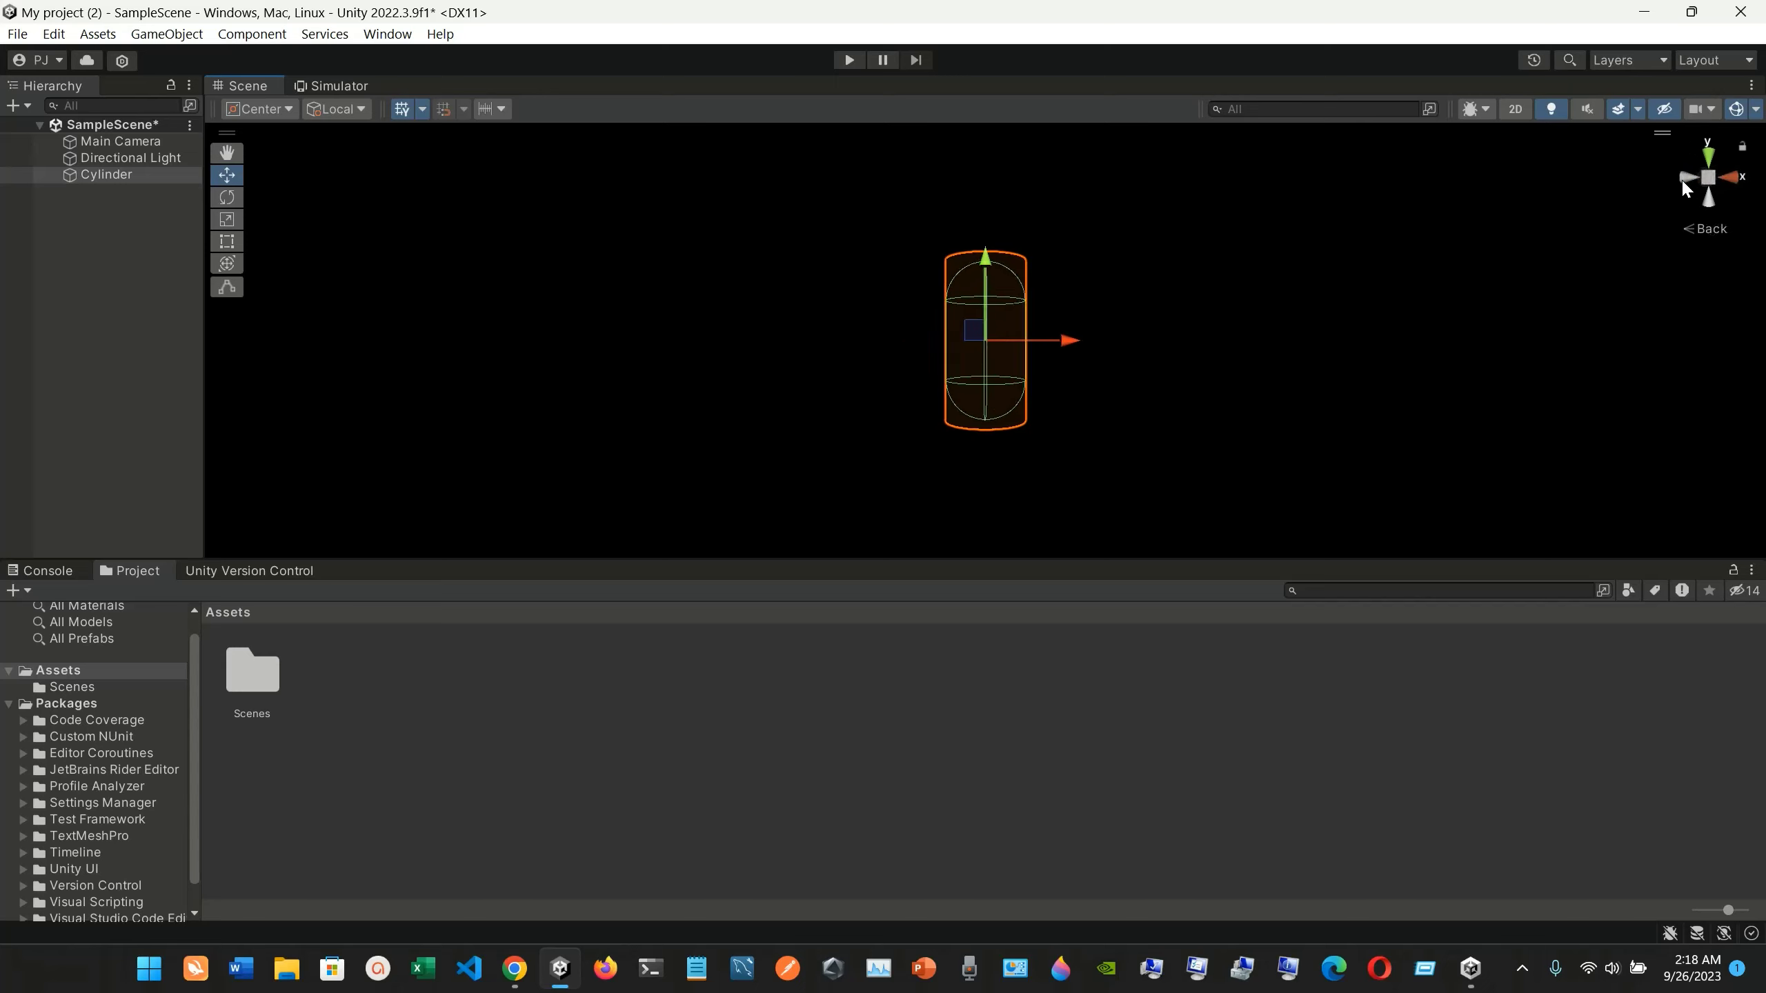
pyautogui.scroll(2, 820, 269)
pyautogui.scroll(-2, 819, 269)
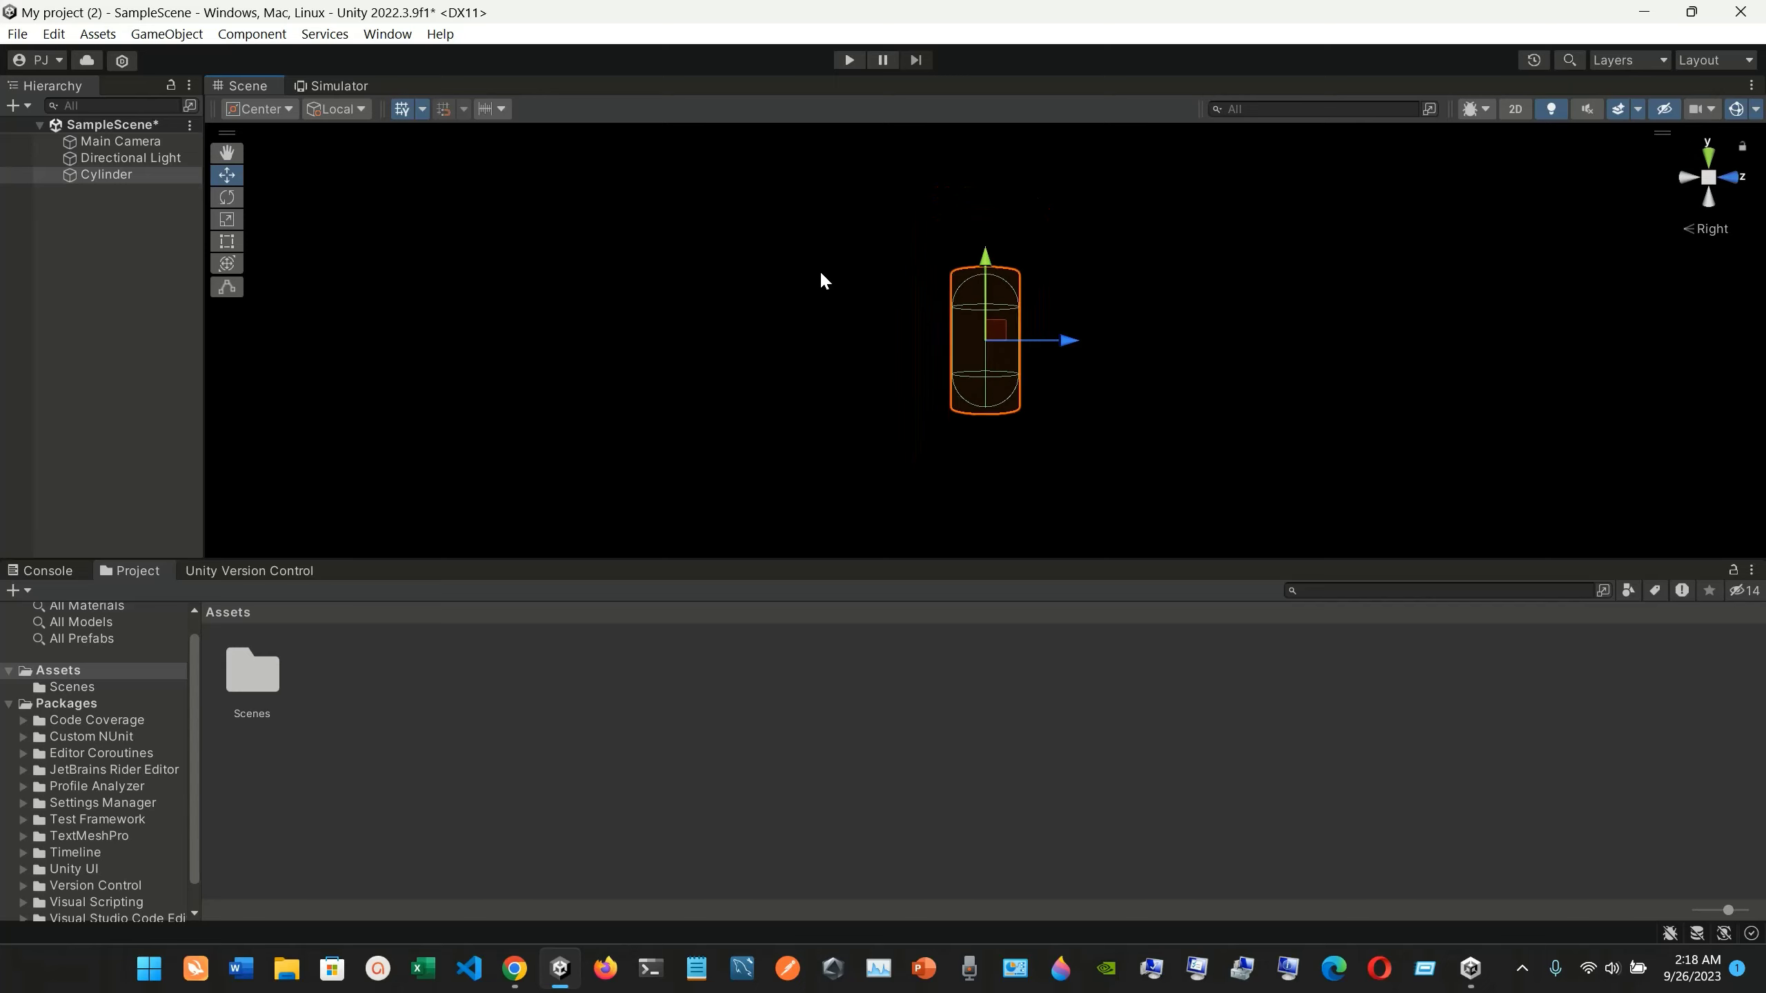
# Enter play mode, show the scene in the Simulator view, and restart play mode
pyautogui.click(850, 60)
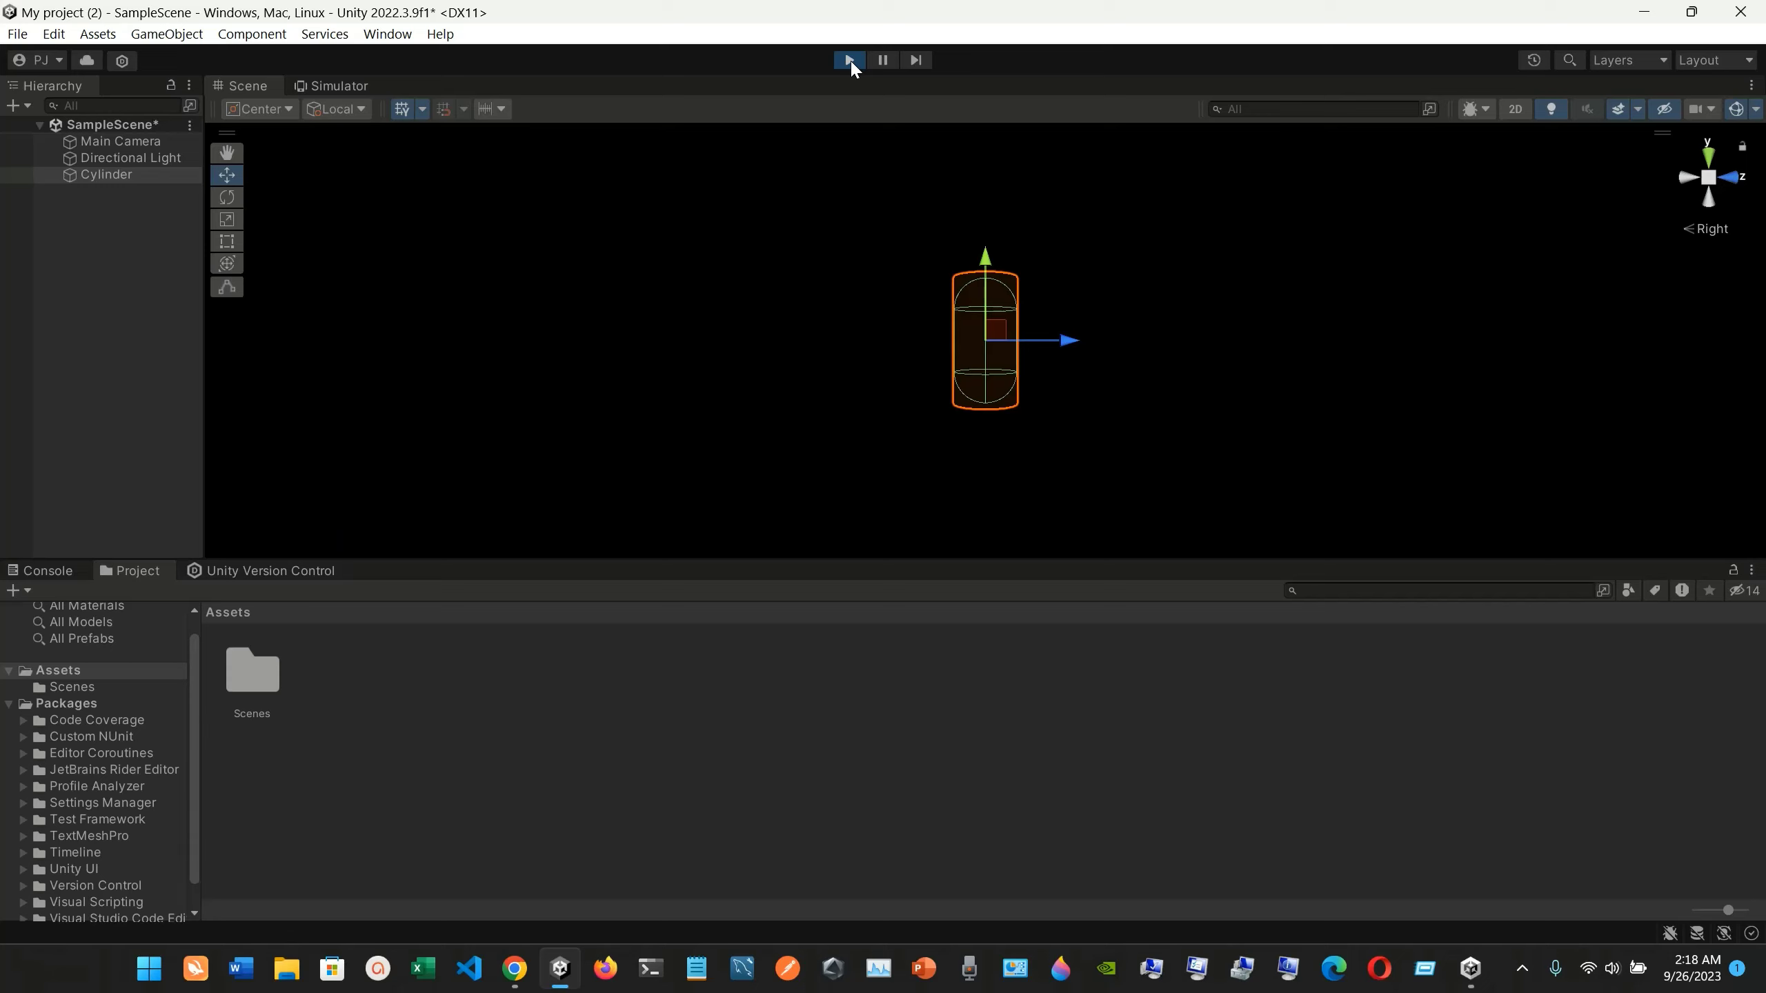
pyautogui.click(351, 86)
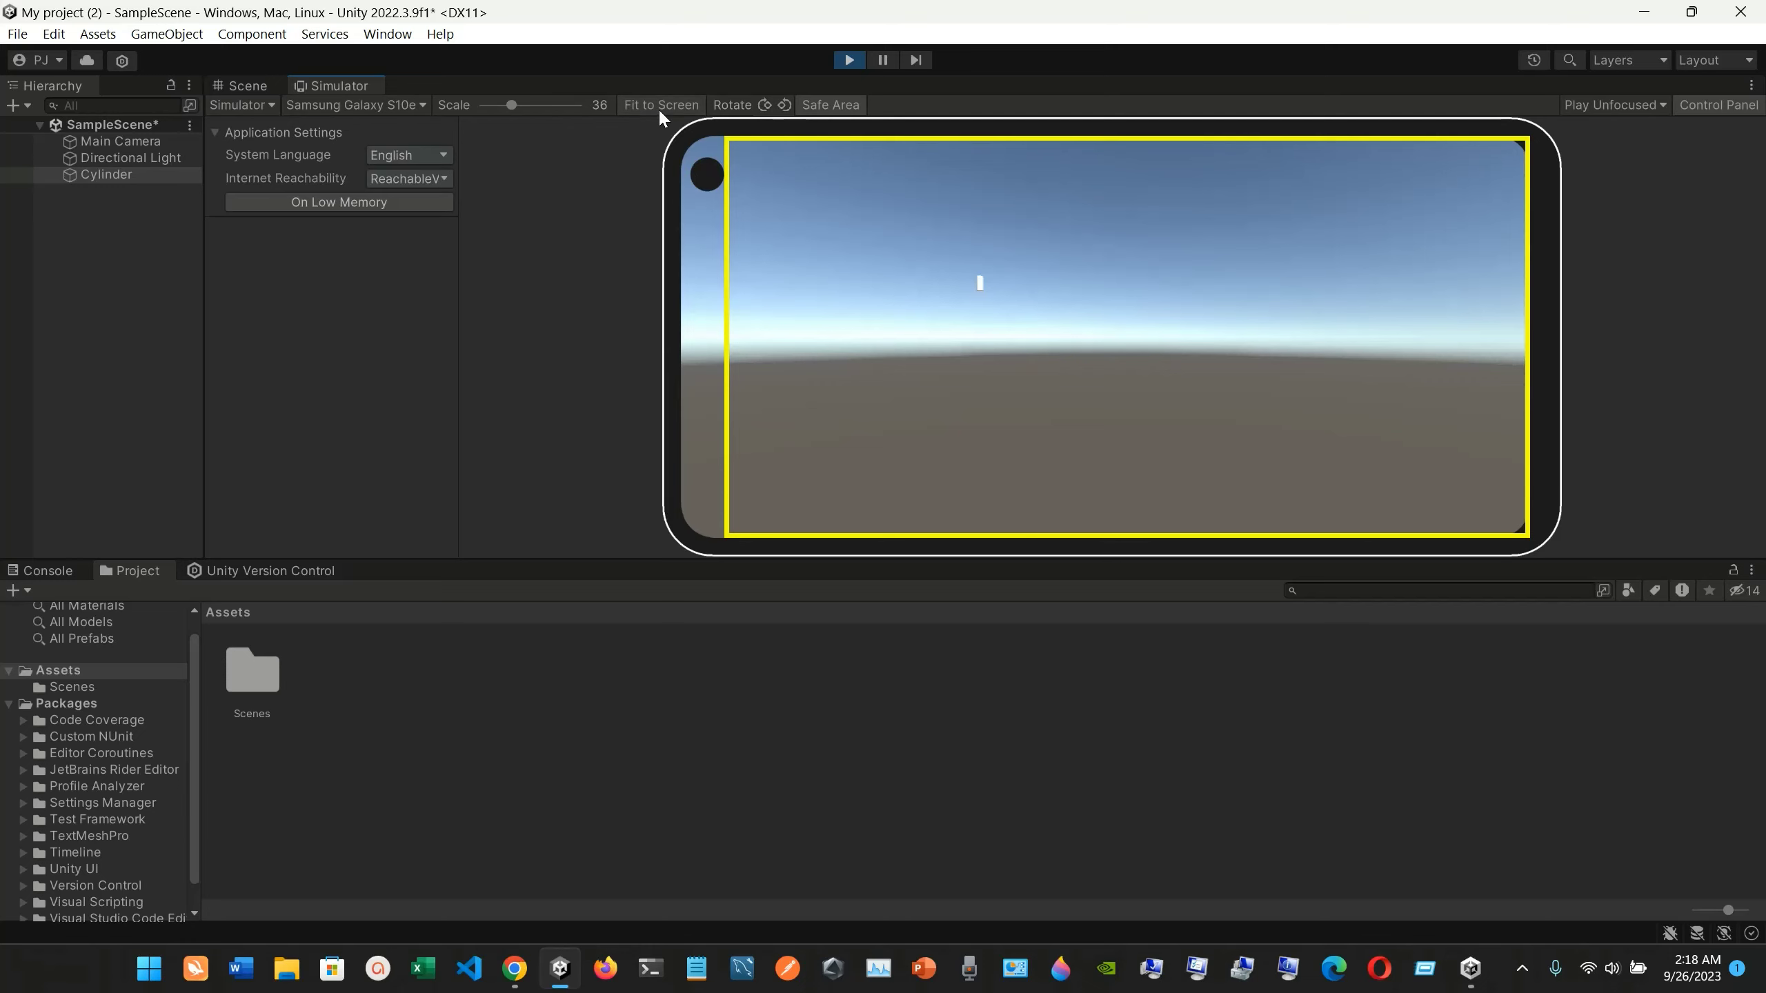
pyautogui.click(858, 60)
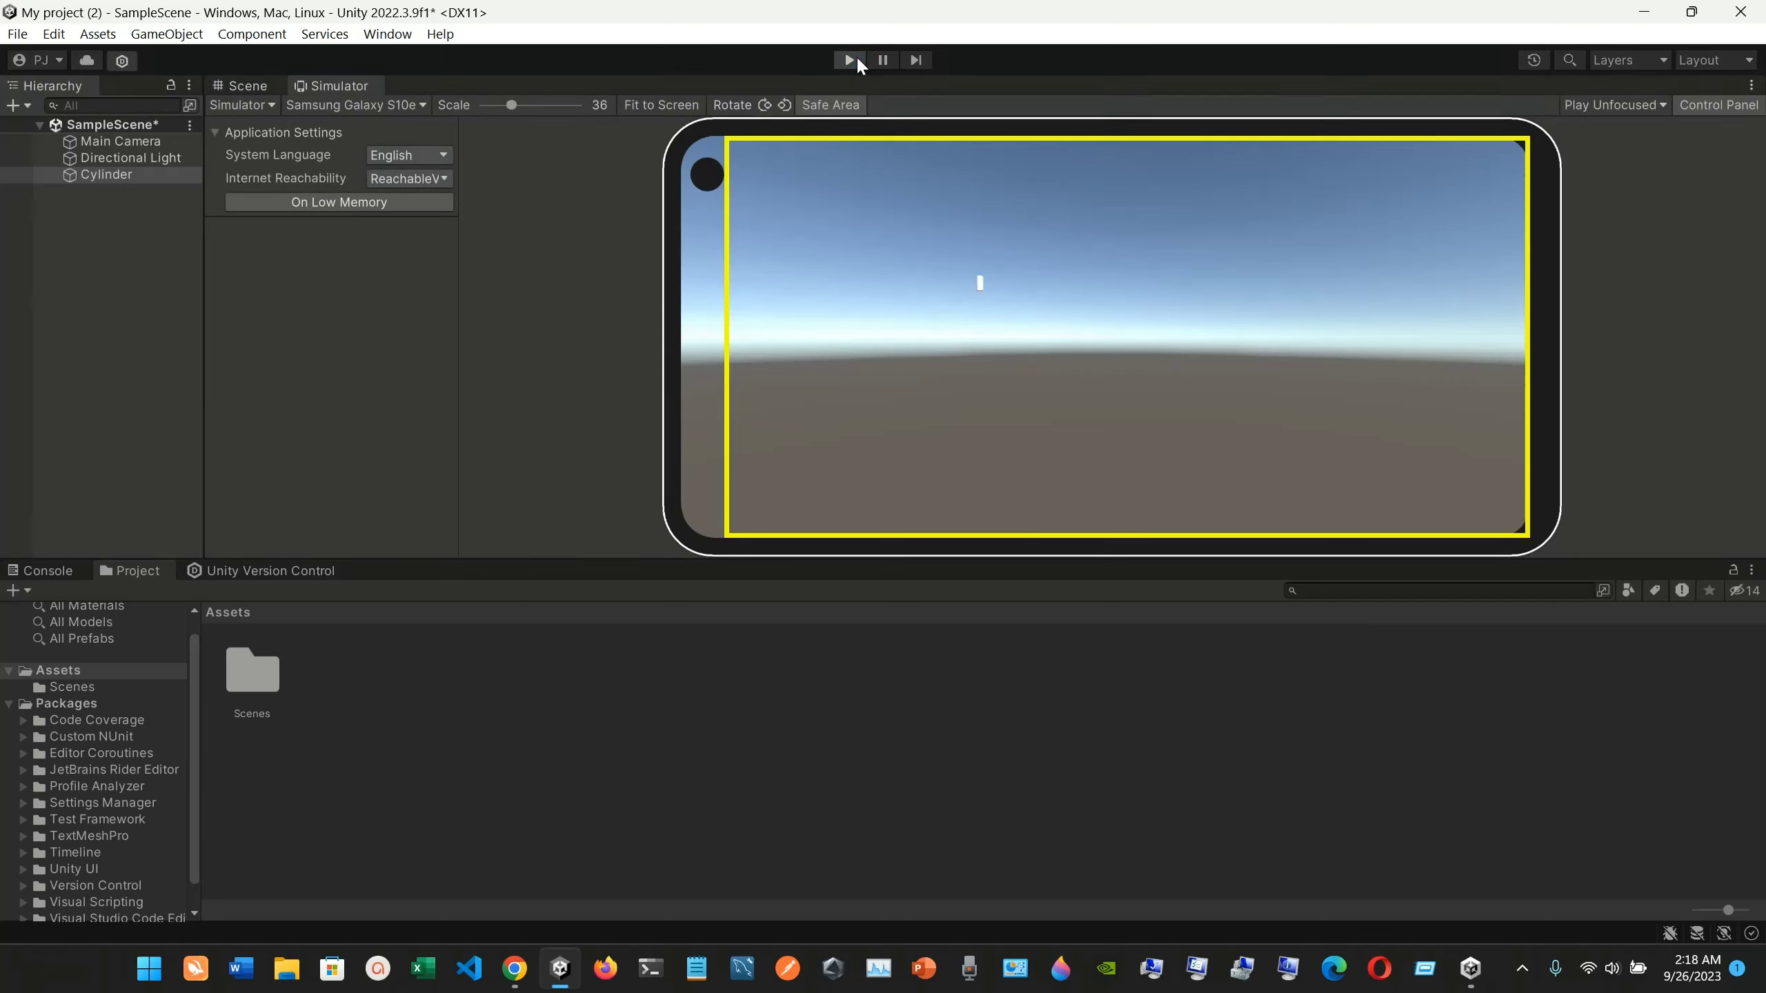
pyautogui.click(850, 60)
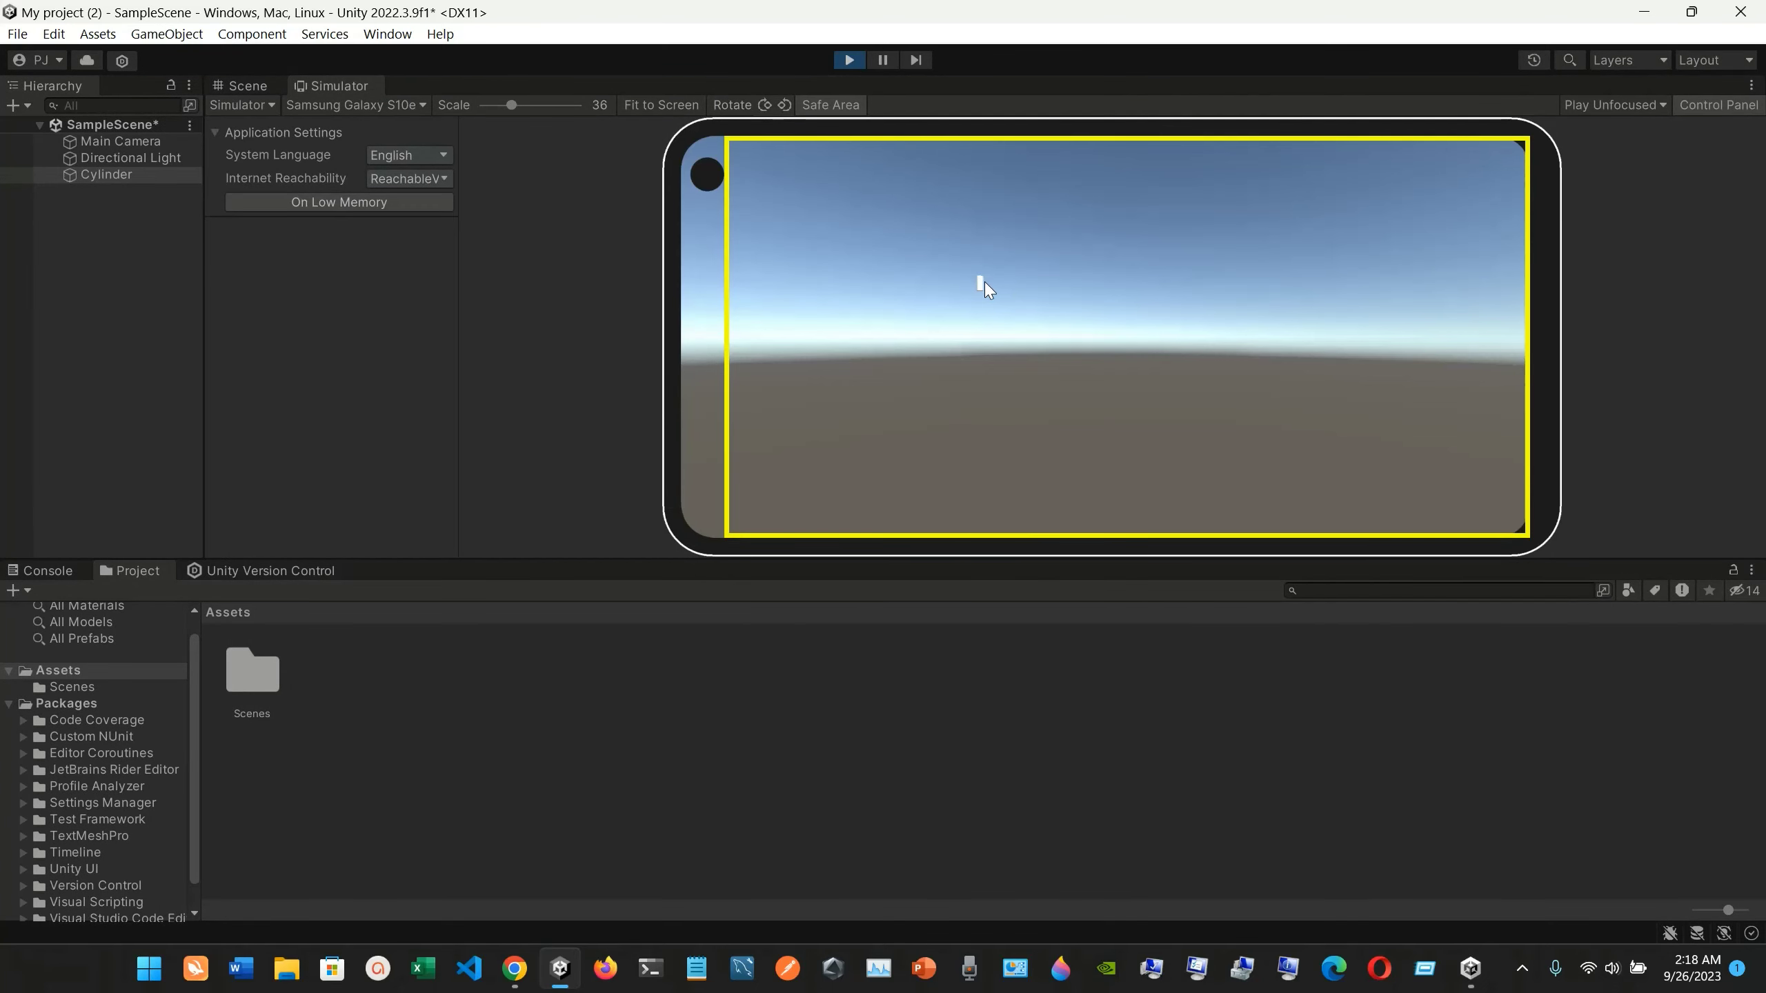
# Add a 3D sphere to the scene while it is playing
pyautogui.click(13, 105)
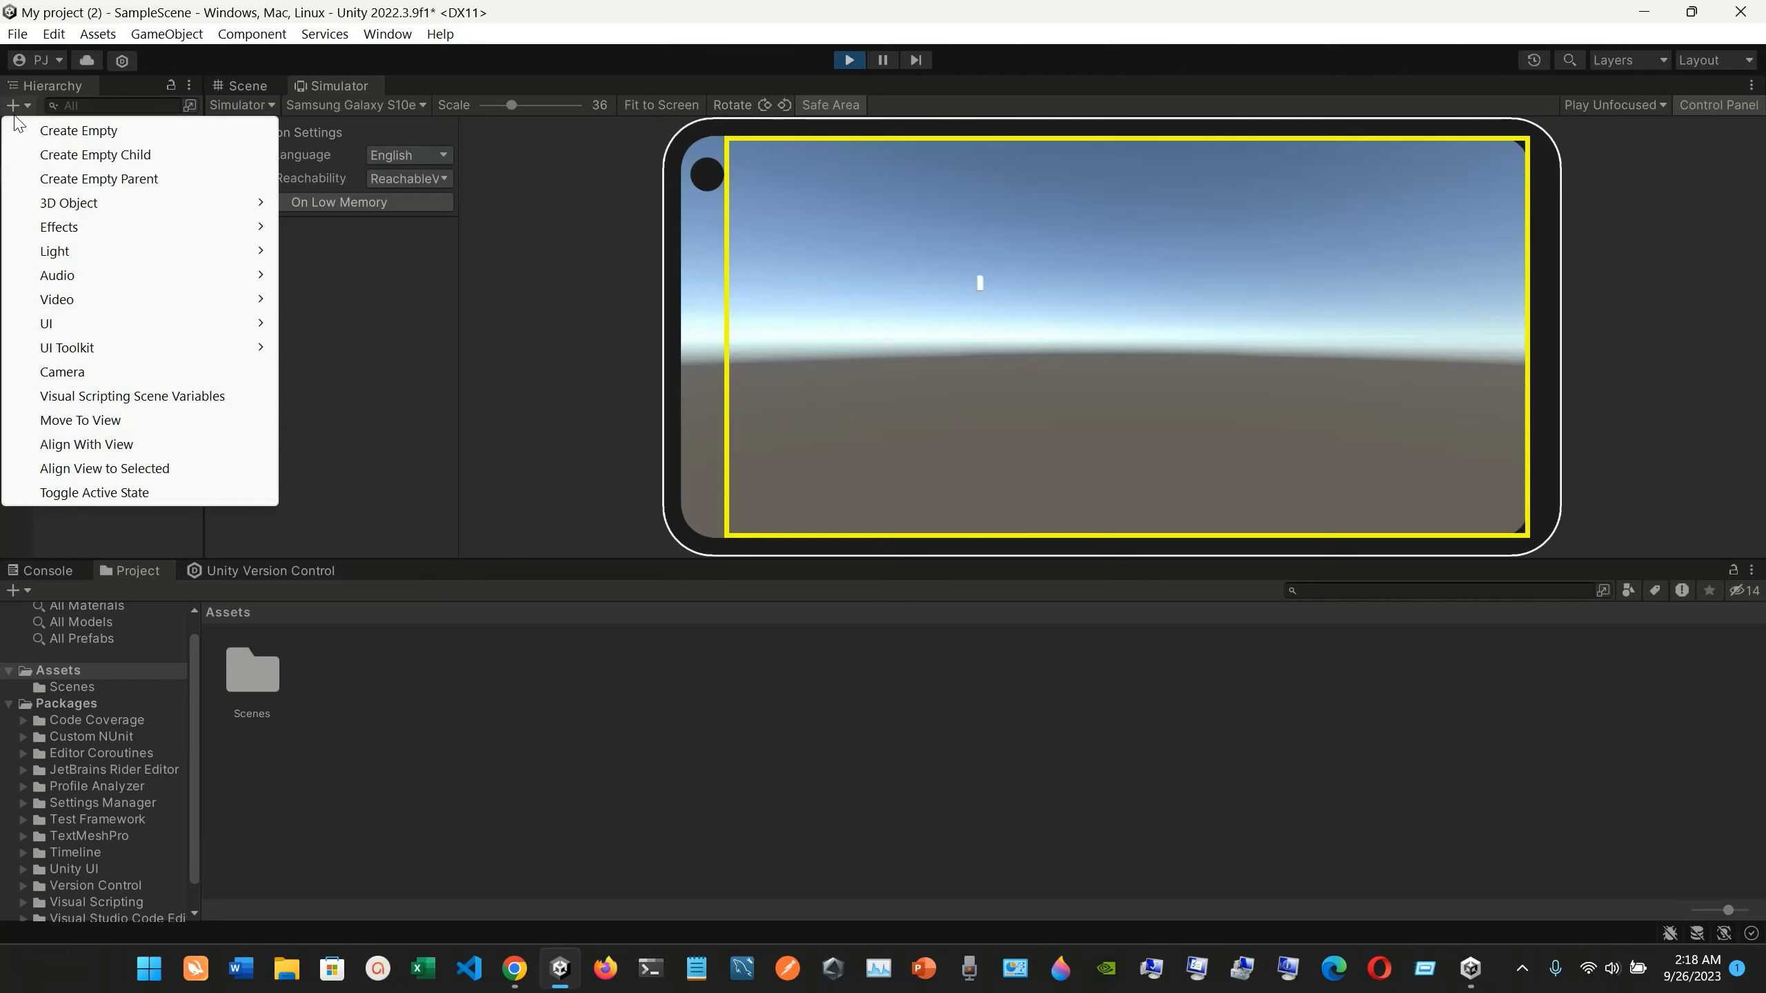
pyautogui.moveTo(197, 203)
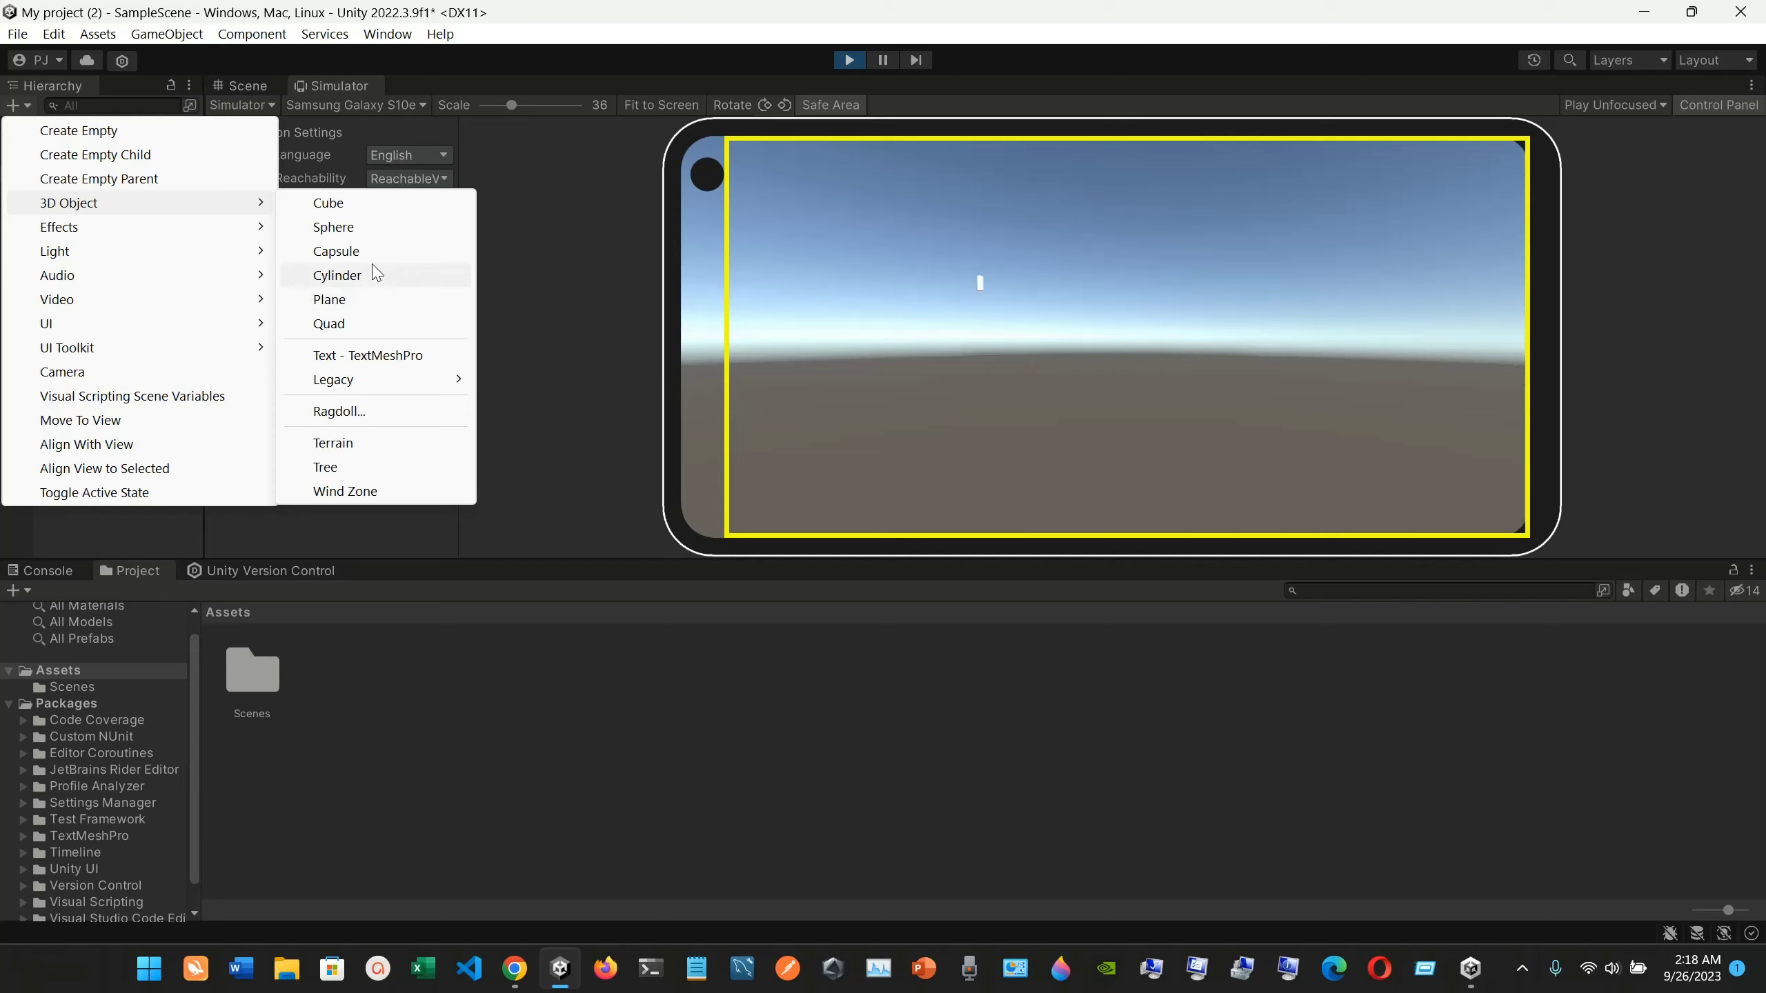
pyautogui.click(379, 228)
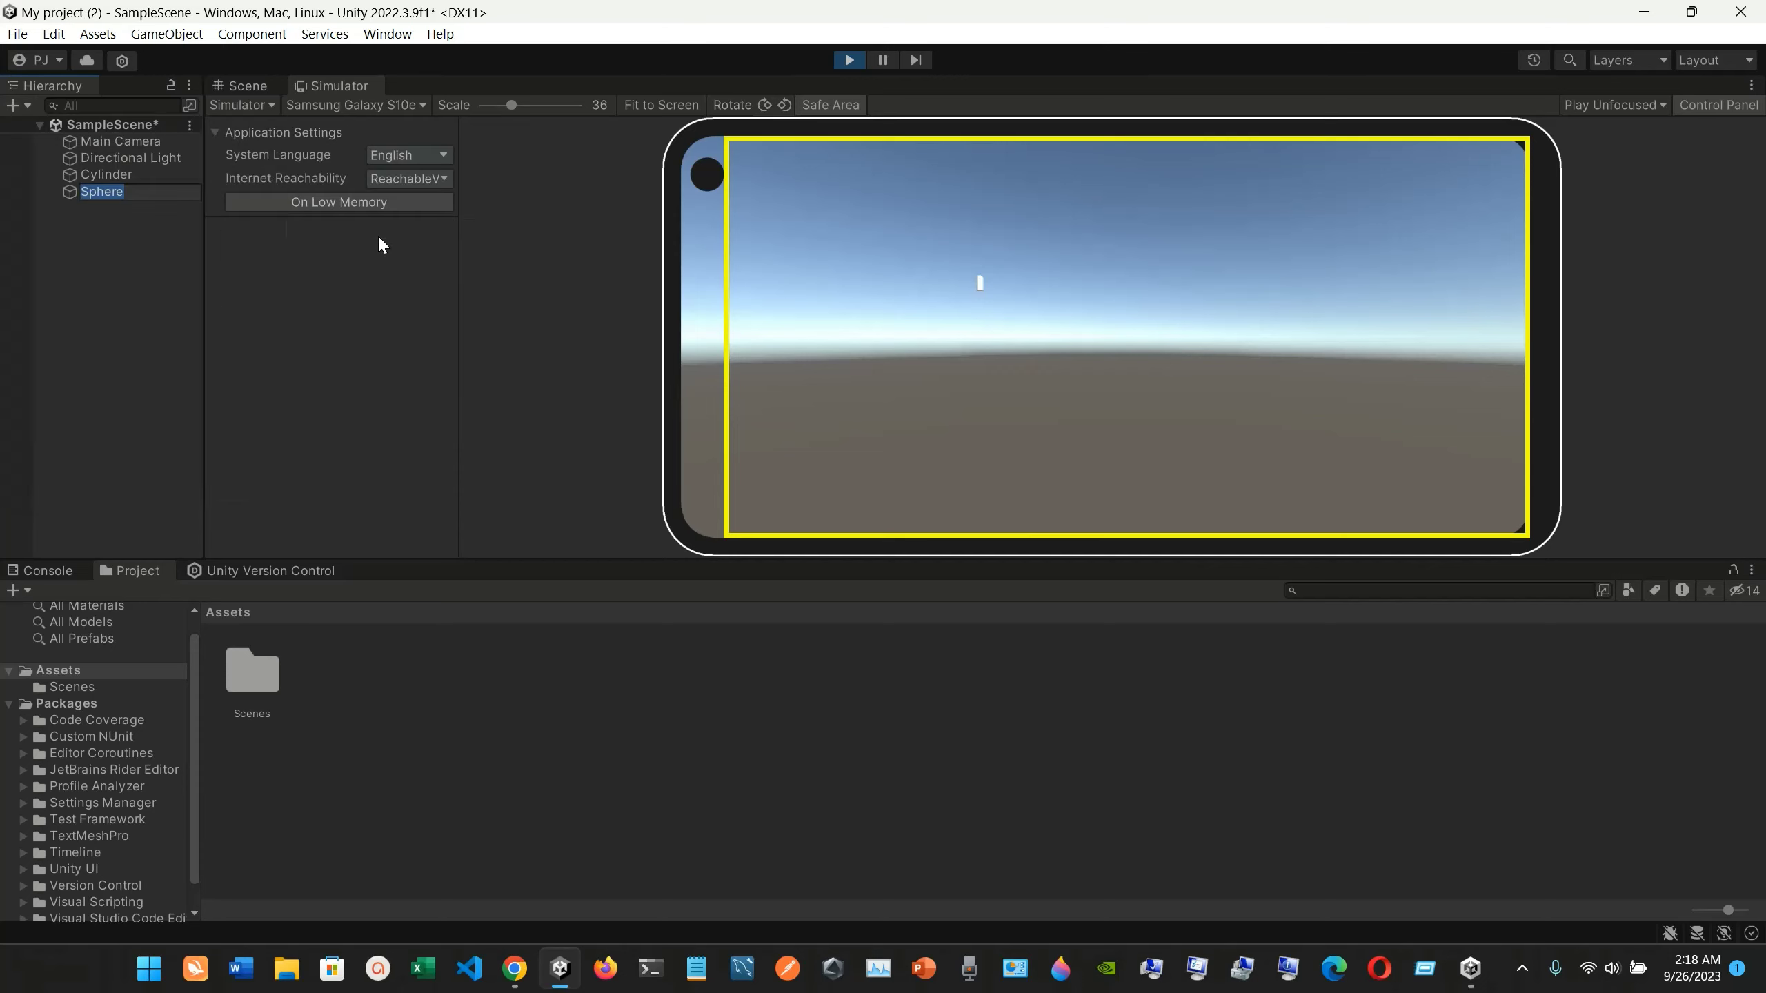
# Move the cylinder sideways in the Scene view so it stands clear of the sphere
pyautogui.click(238, 85)
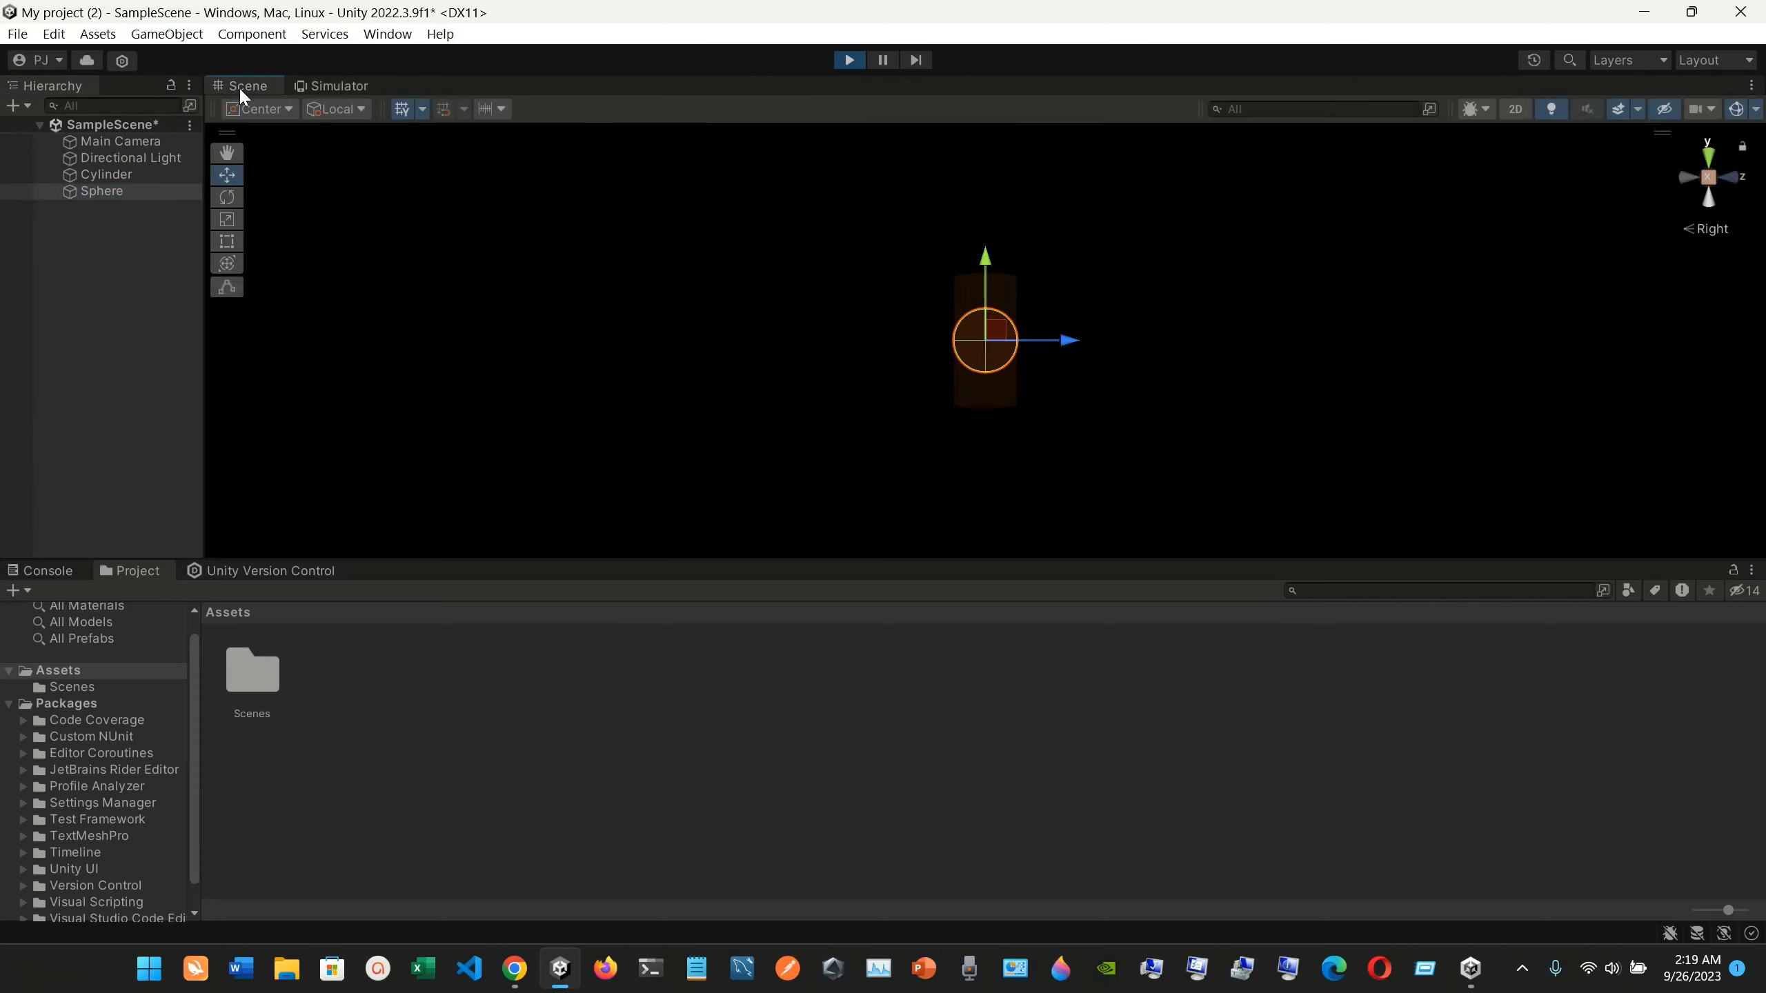
pyautogui.click(987, 347)
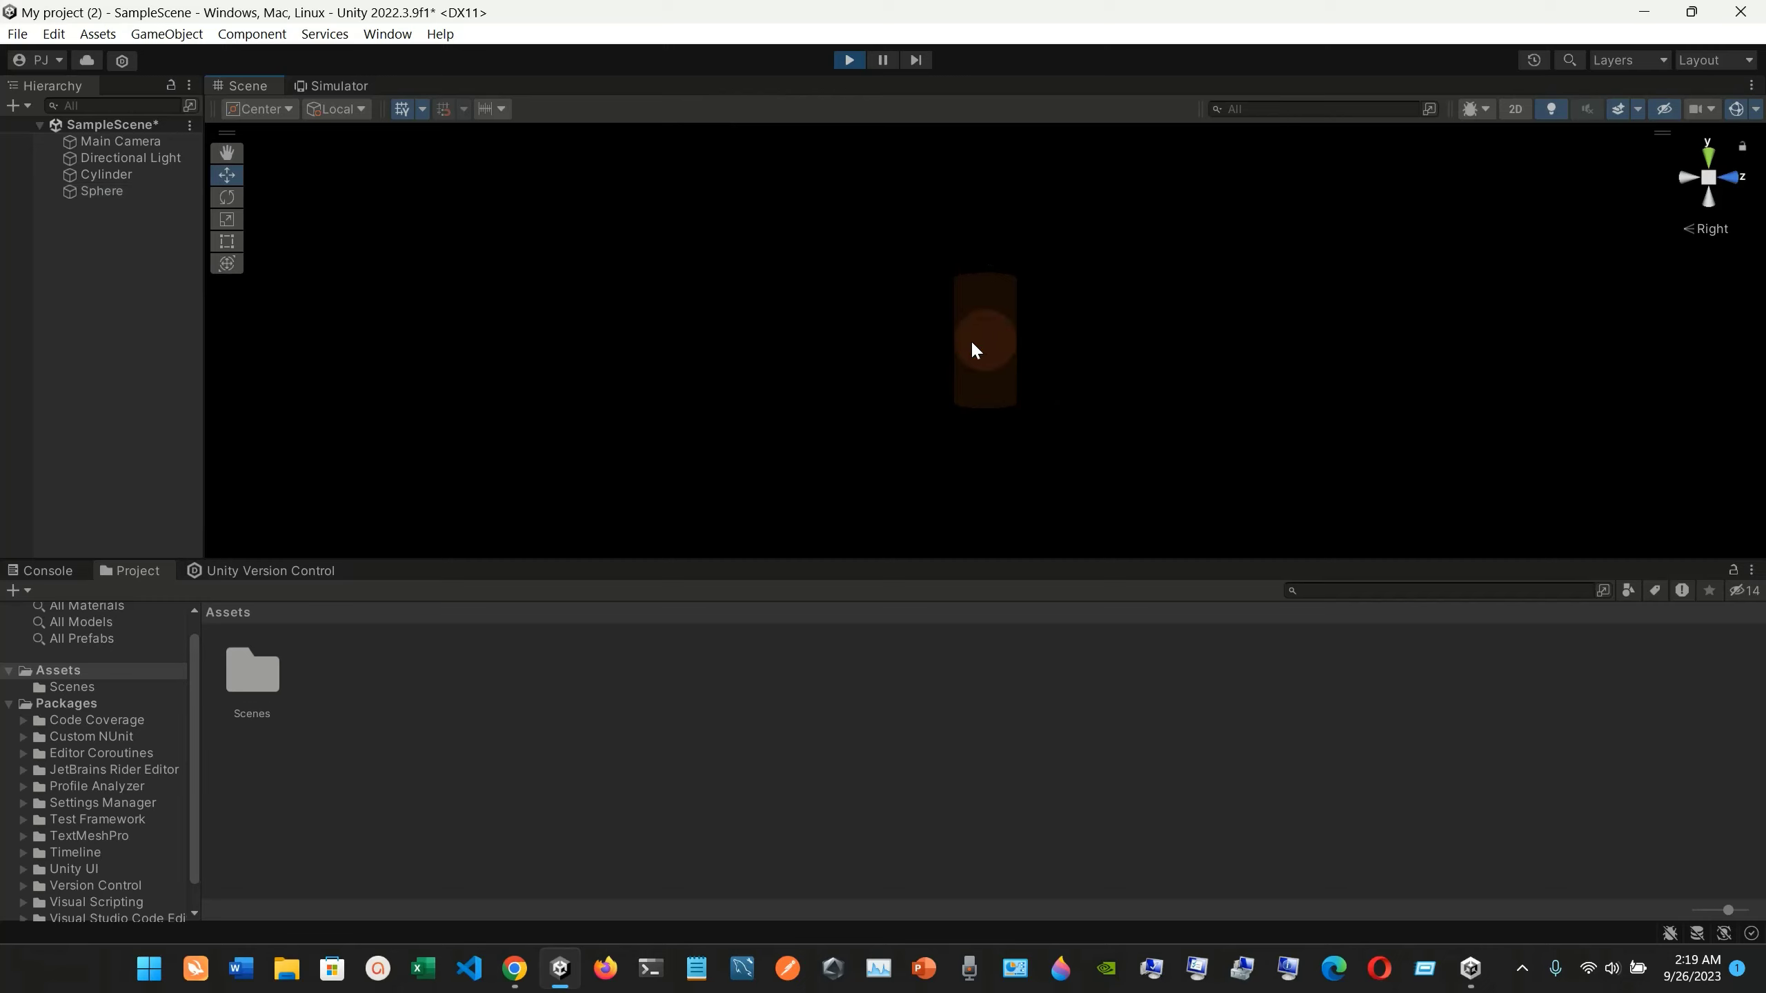
pyautogui.click(973, 346)
pyautogui.moveTo(946, 347); pyautogui.dragTo(823, 346)
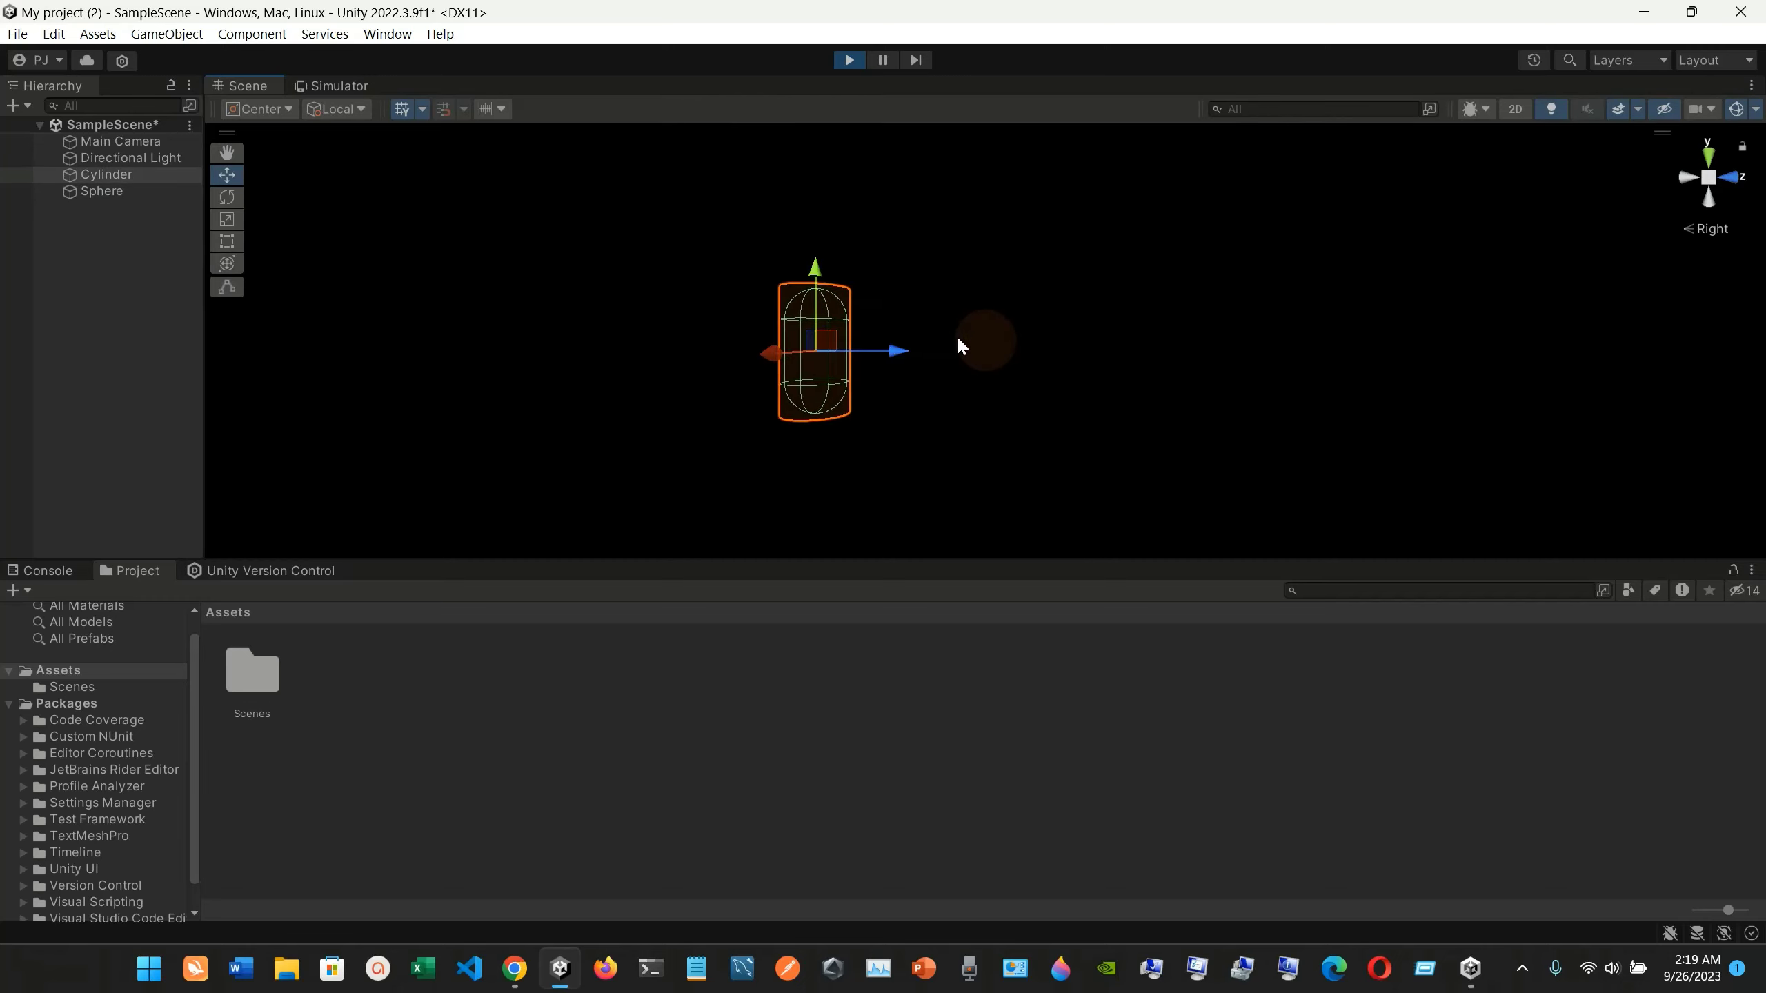
# Select the sphere and view it in the Scene view from the front, top and right orientations
pyautogui.click(989, 348)
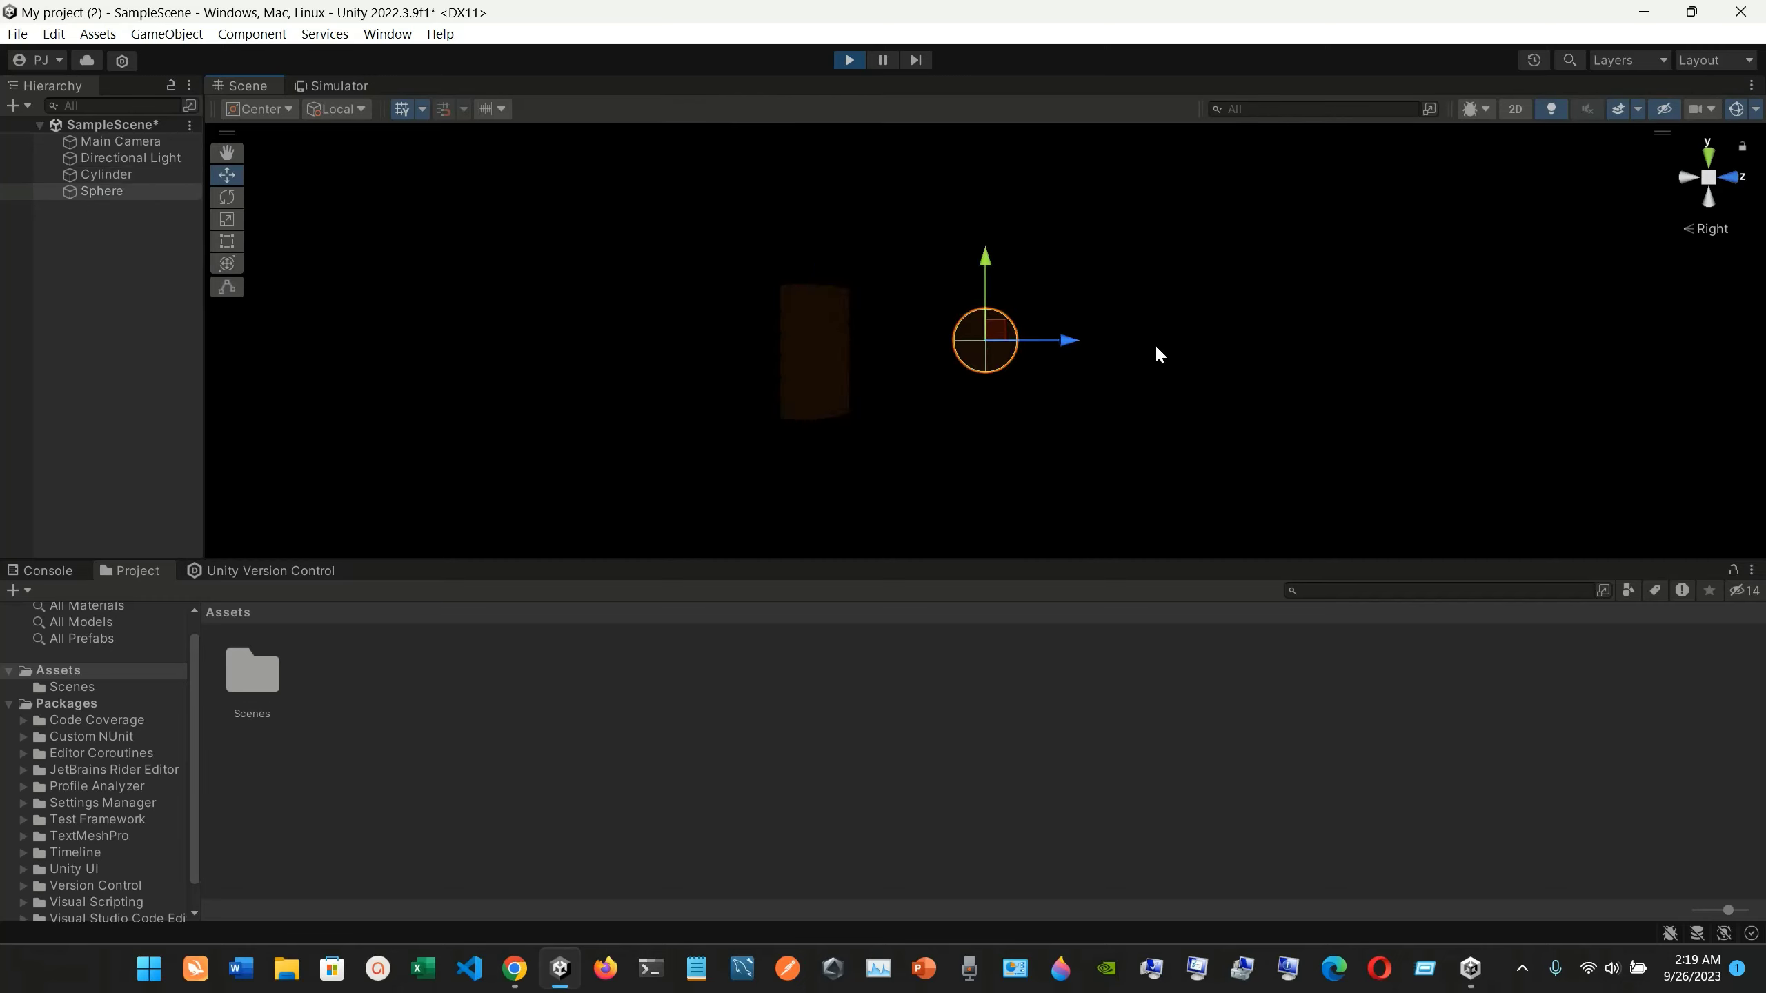
pyautogui.click(1727, 178)
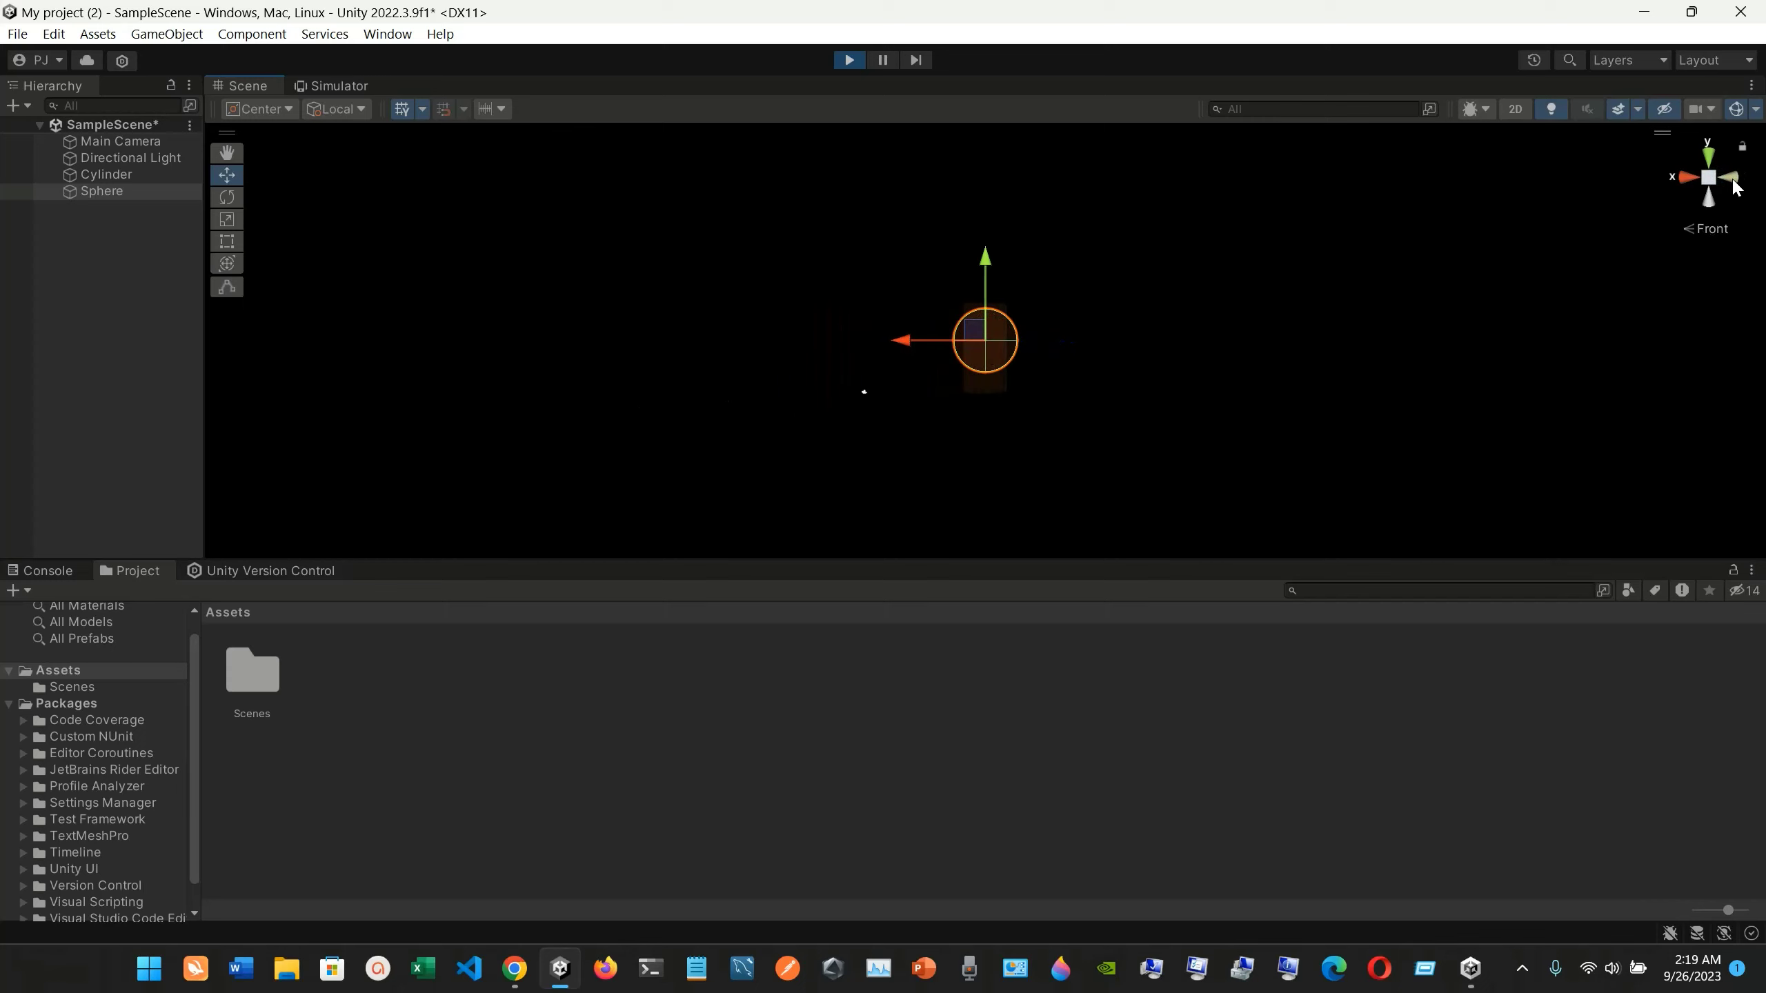
pyautogui.click(1709, 158)
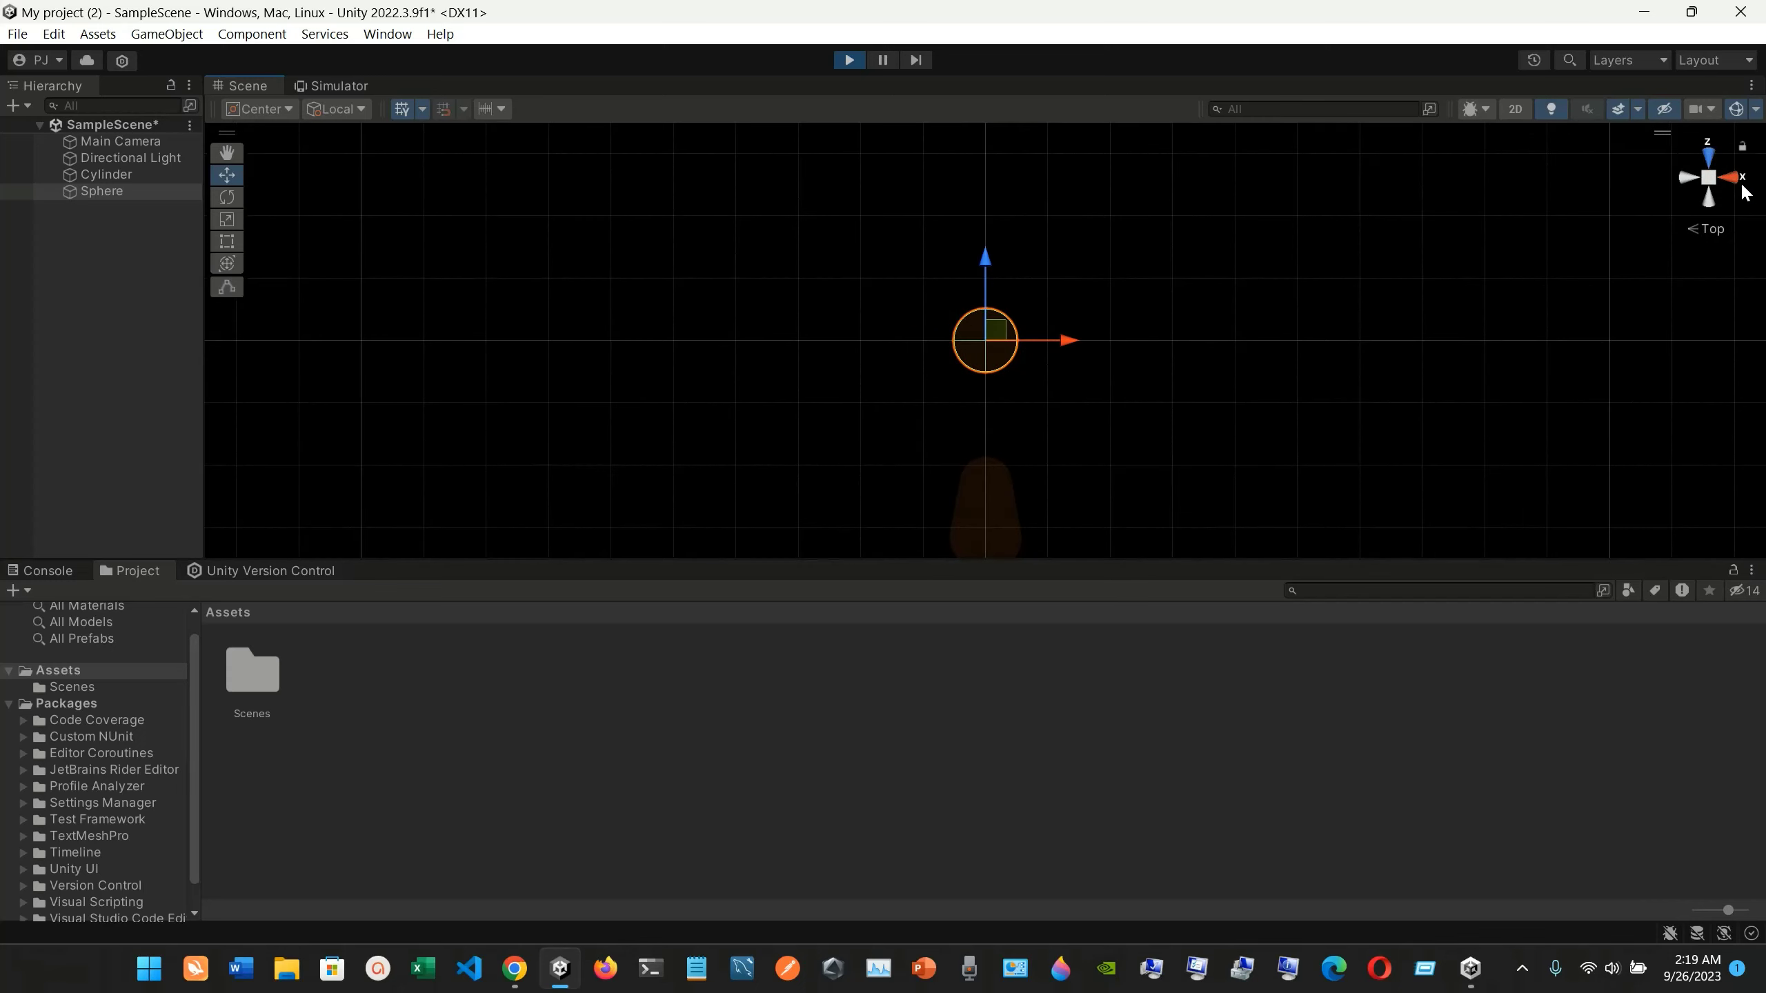
pyautogui.click(1734, 180)
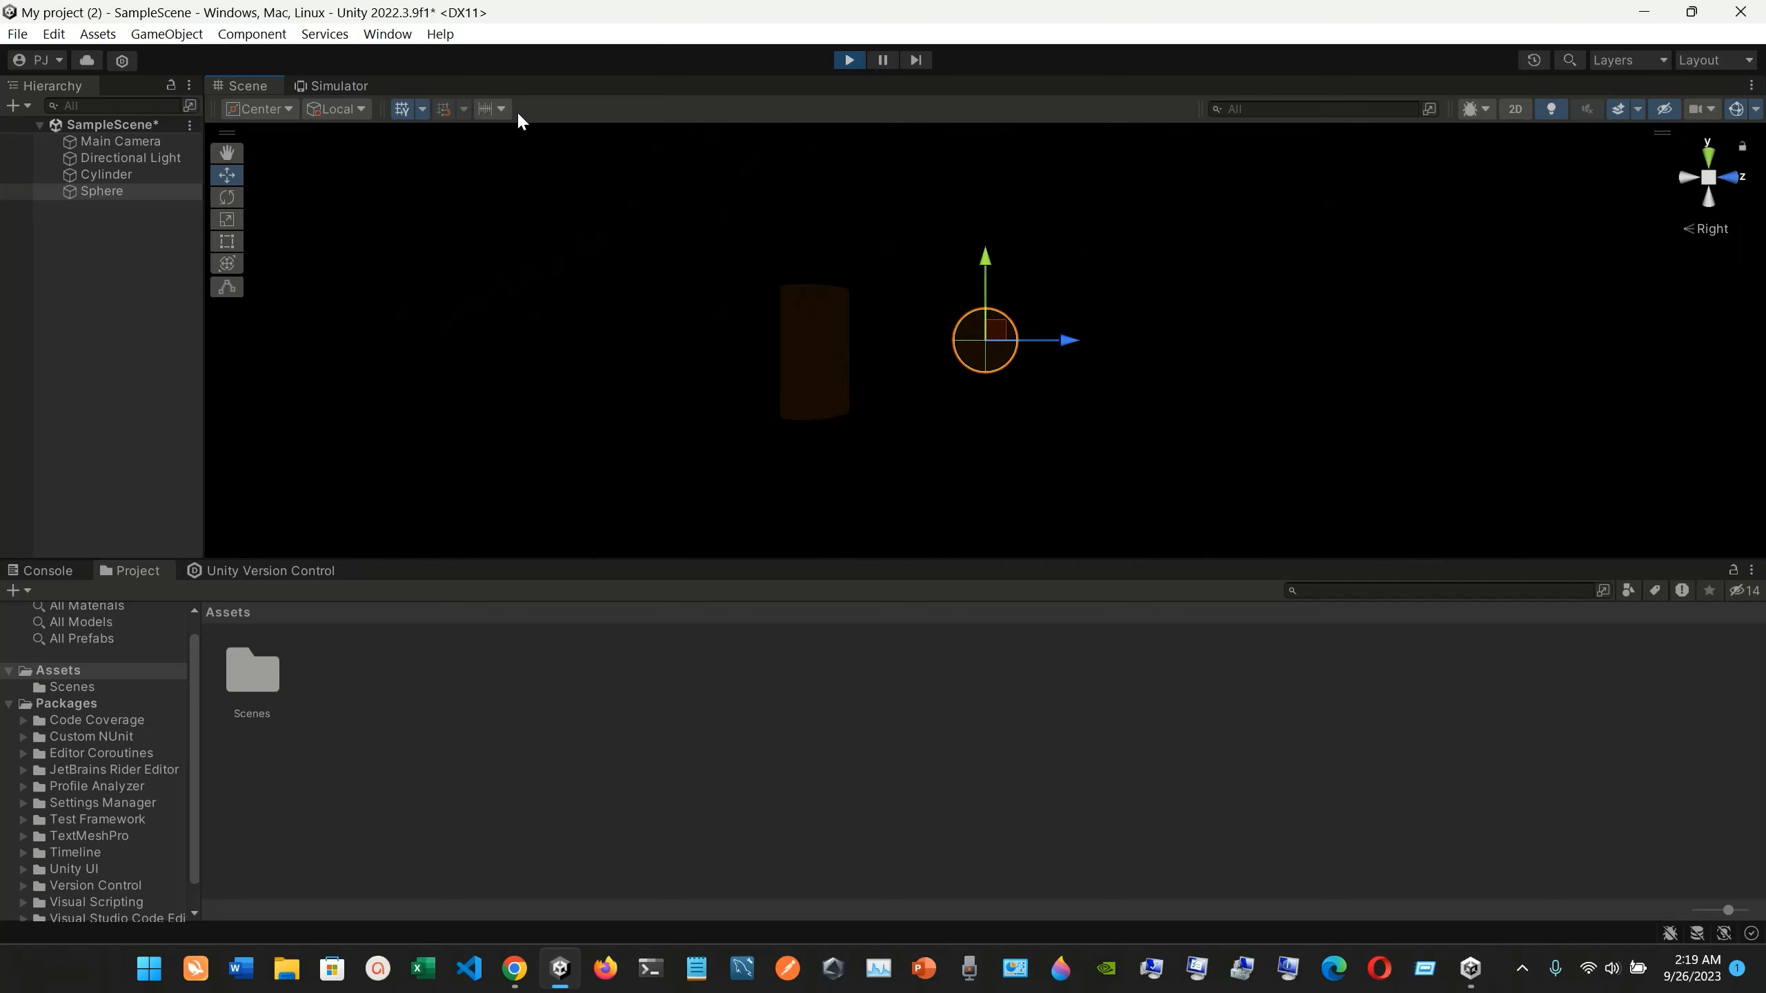
# Show the cylinder and sphere in the Simulator view at a scale of 71
pyautogui.click(332, 85)
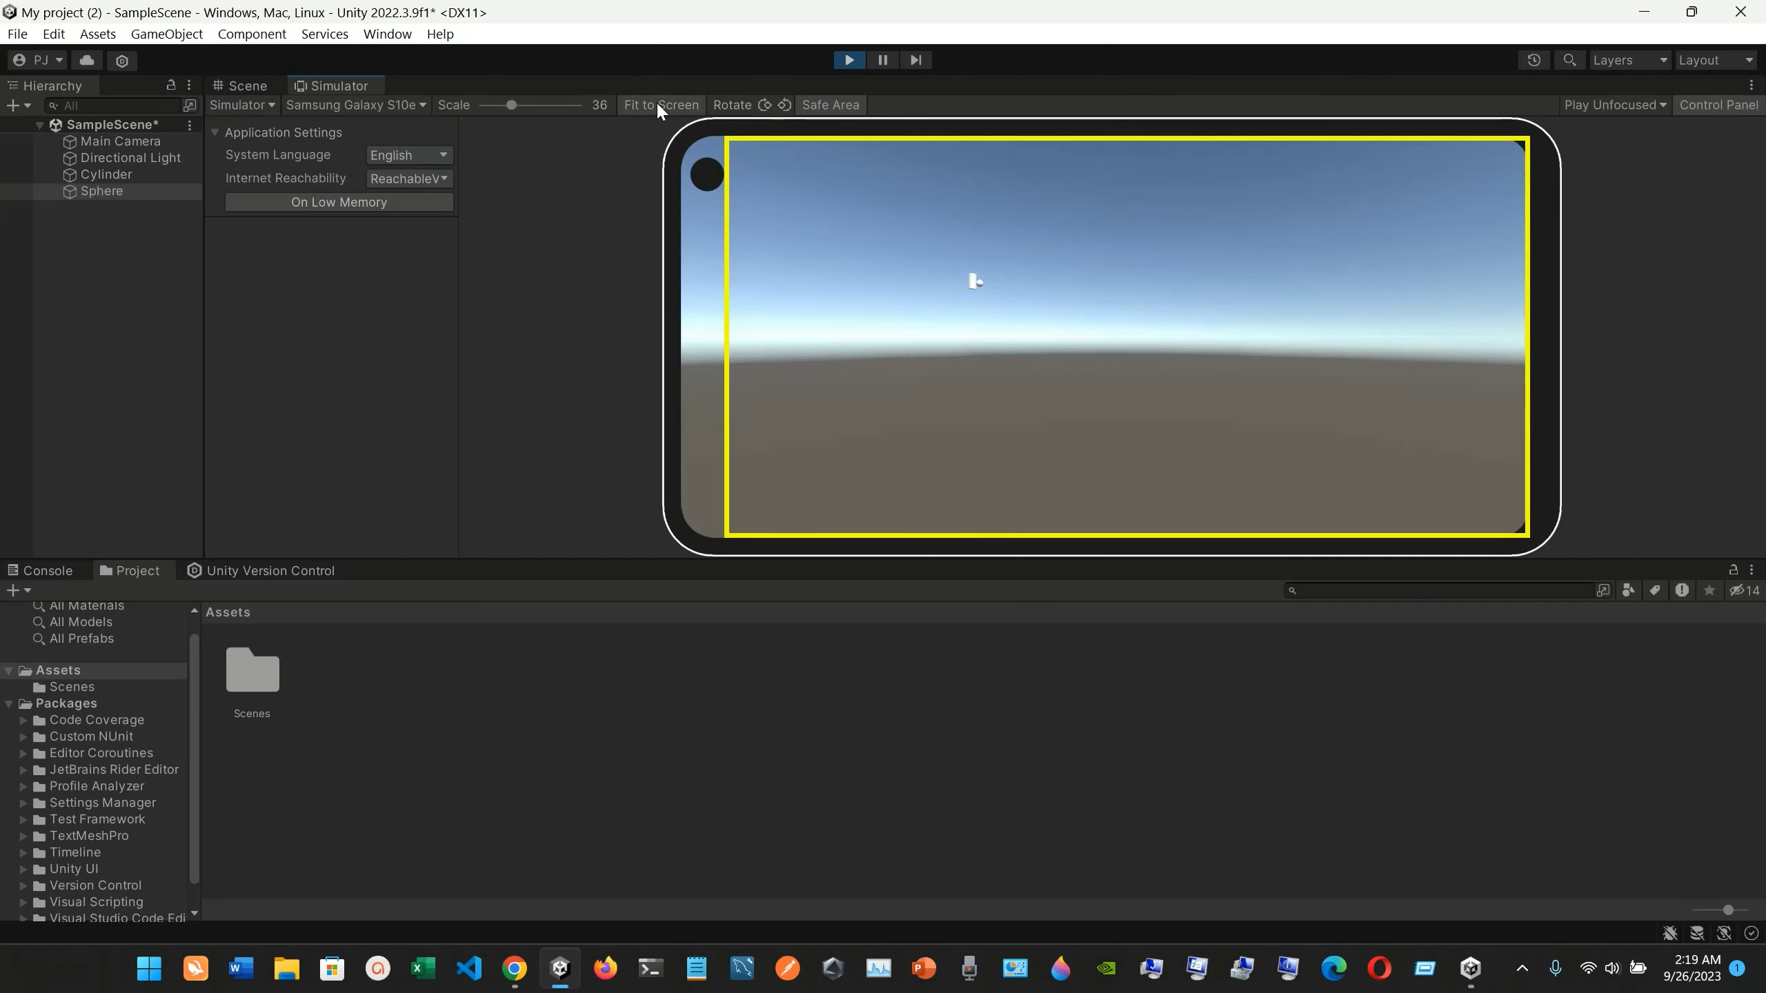
pyautogui.moveTo(553, 104)
pyautogui.mouseDown()
pyautogui.moveTo(591, 106)
pyautogui.moveTo(547, 104)
pyautogui.mouseUp()
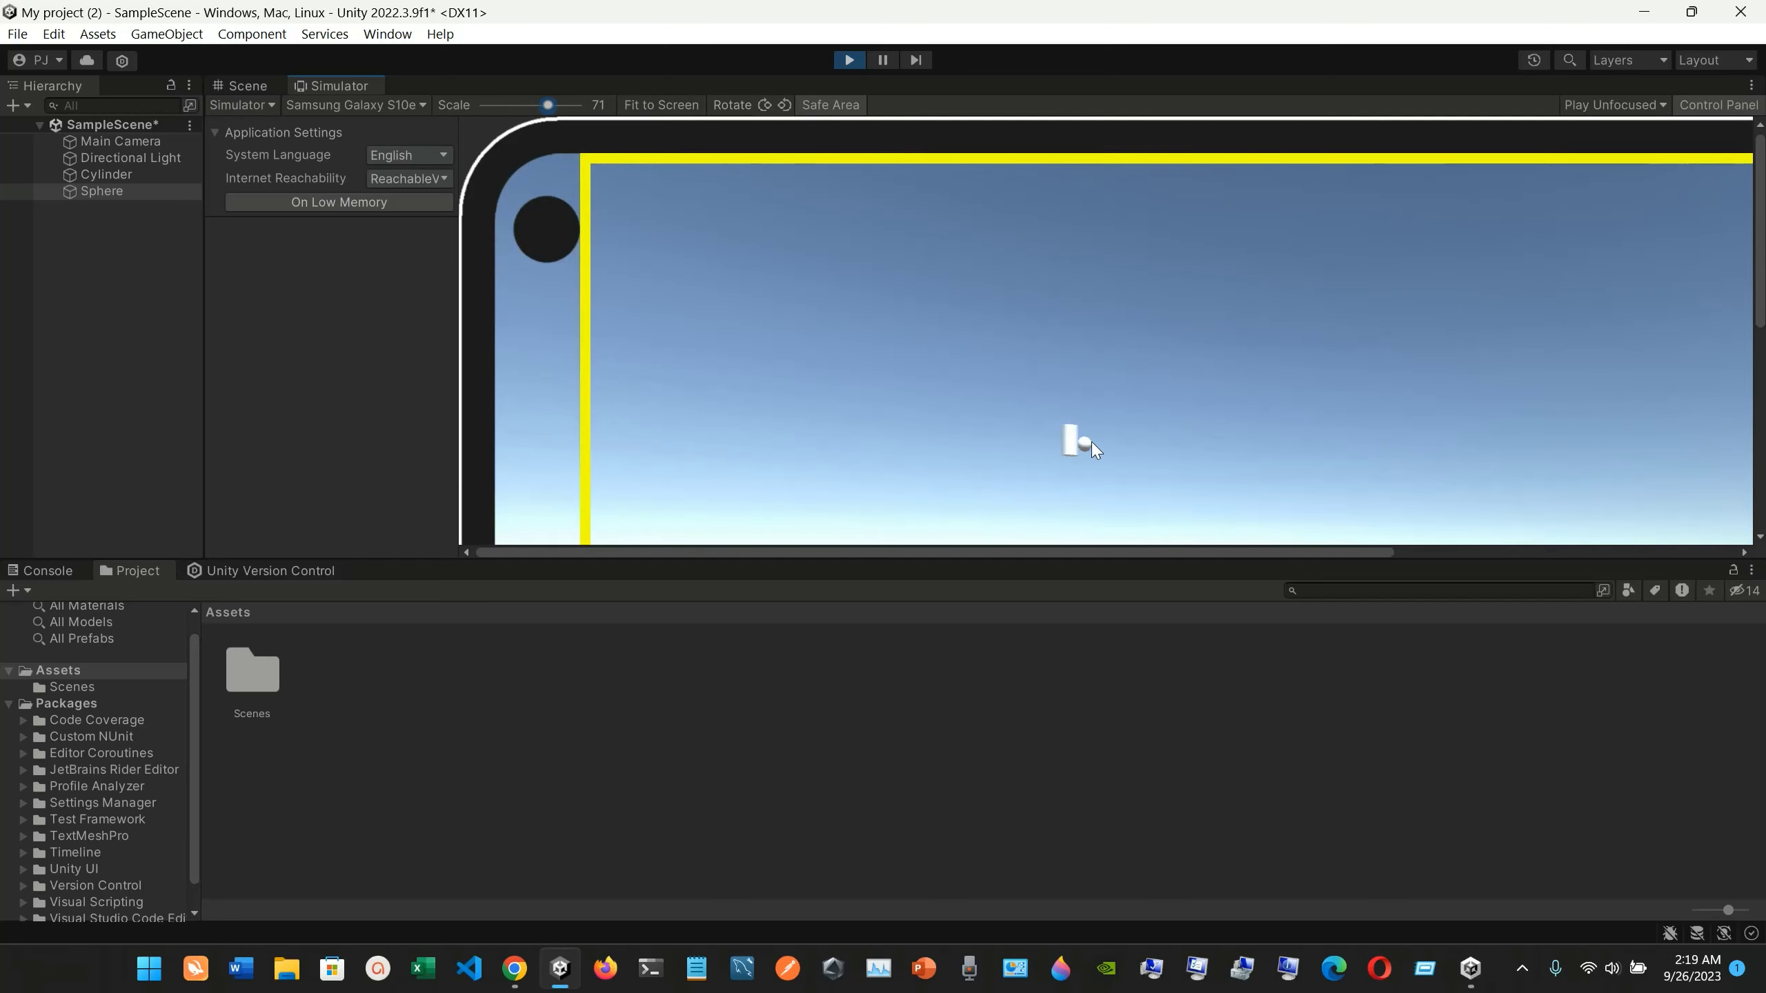